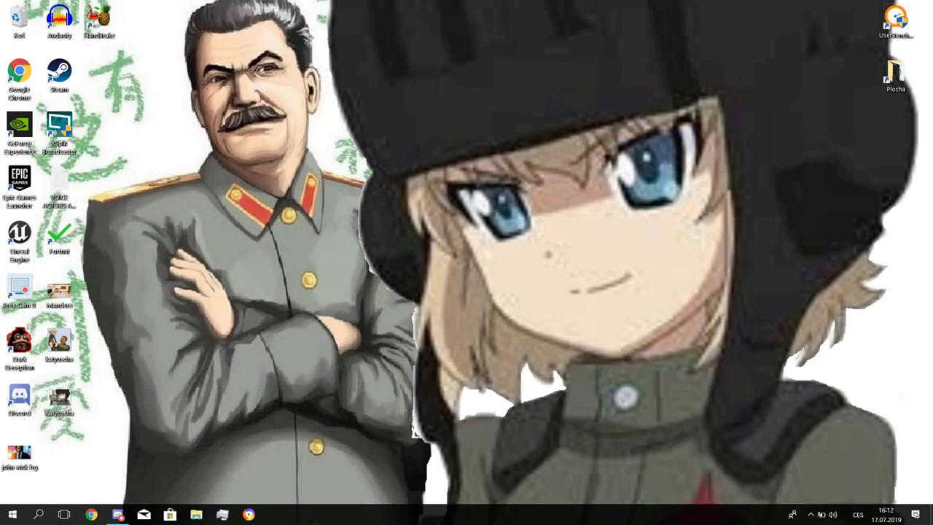
- Launch Unreal Engine 4.22.3 from the installed engine versions in the Epic Games library
{"action": "left_click_drag", "start_coordinate": [312, 145], "coordinate": [308, 166]}
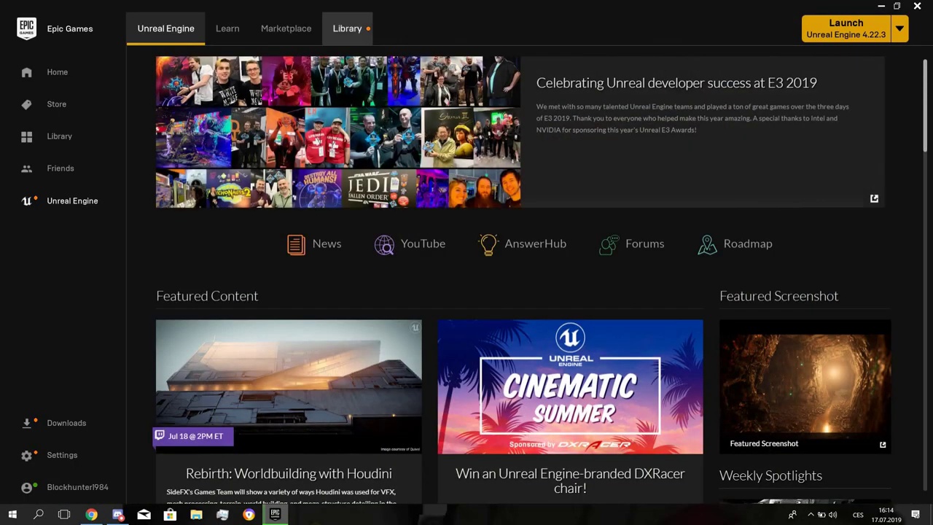
{"action": "left_click", "coordinate": [346, 29]}
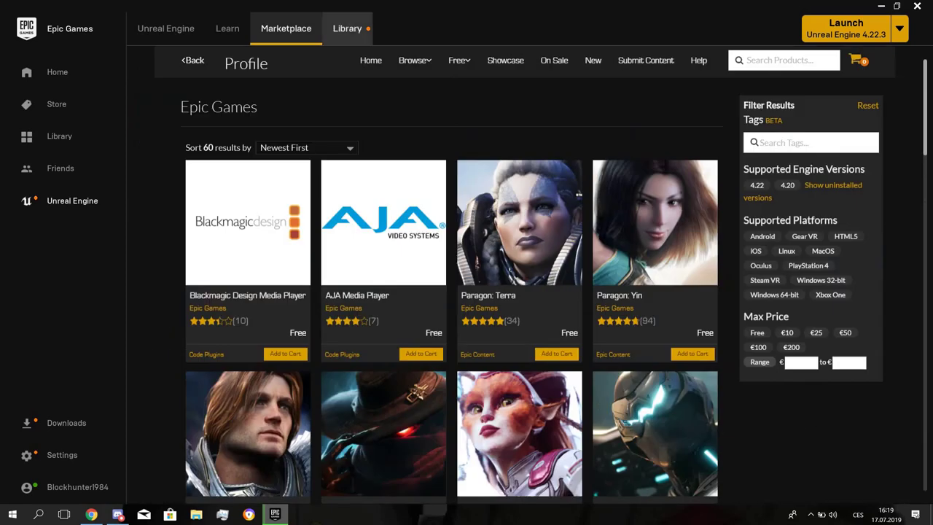
{"action": "left_click", "coordinate": [347, 28]}
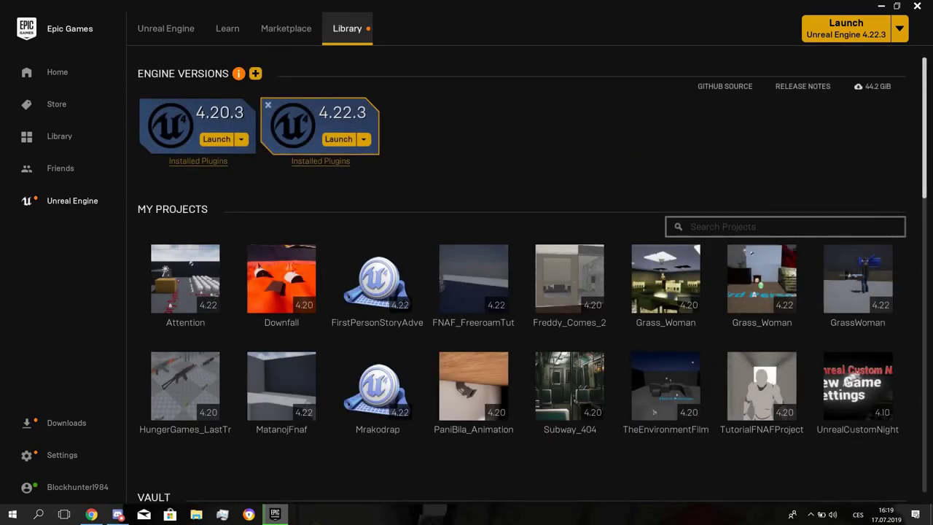
{"action": "left_click", "coordinate": [339, 139]}
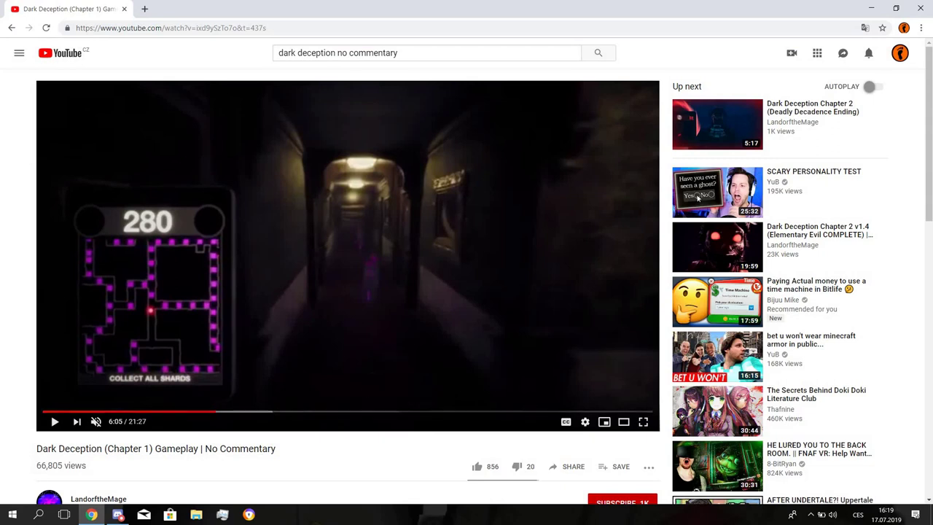
- Switch to Chrome and play the Dark Deception (Chapter 1) gameplay video on YouTube
{"action": "left_click", "coordinate": [55, 421]}
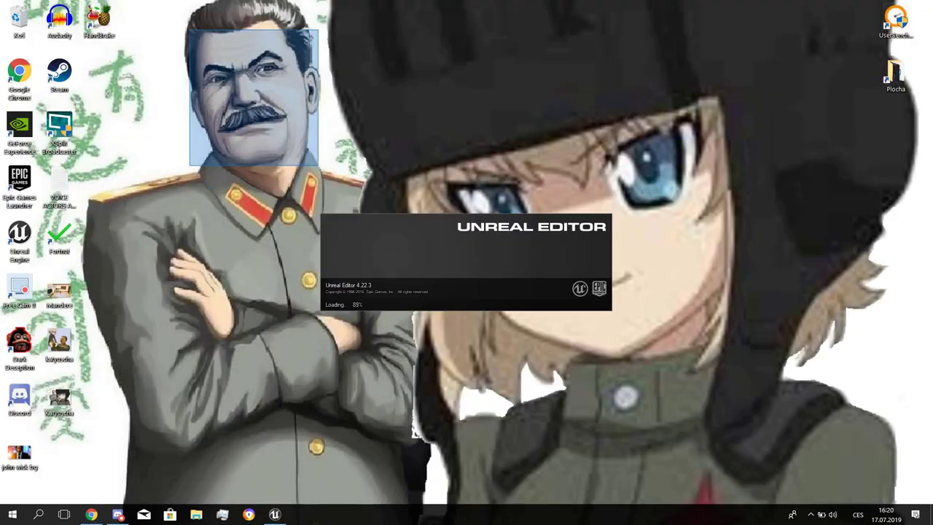
{"action": "left_click_drag", "start_coordinate": [407, 114], "coordinate": [714, 383]}
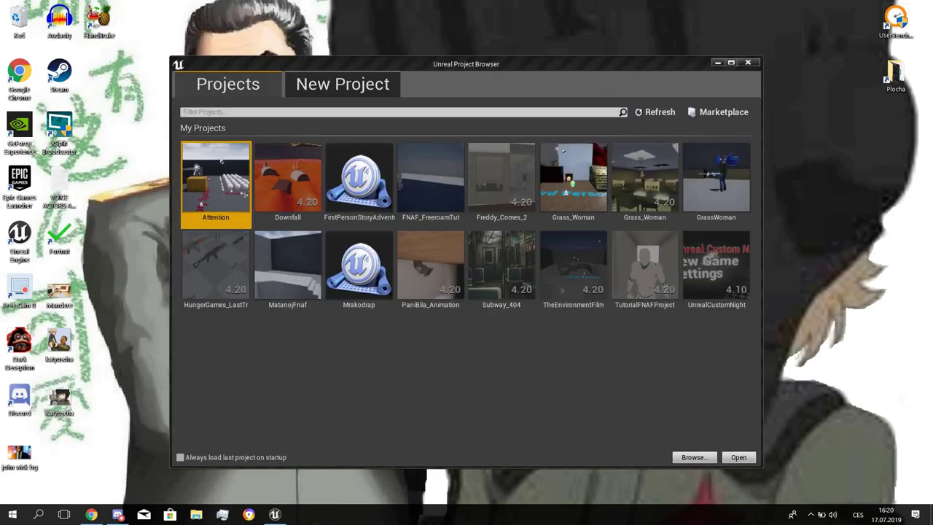
- Maximize the Unreal Project Browser and choose the Third Person Blueprint template for a new project
{"action": "left_click_drag", "start_coordinate": [512, 64], "coordinate": [499, 87]}
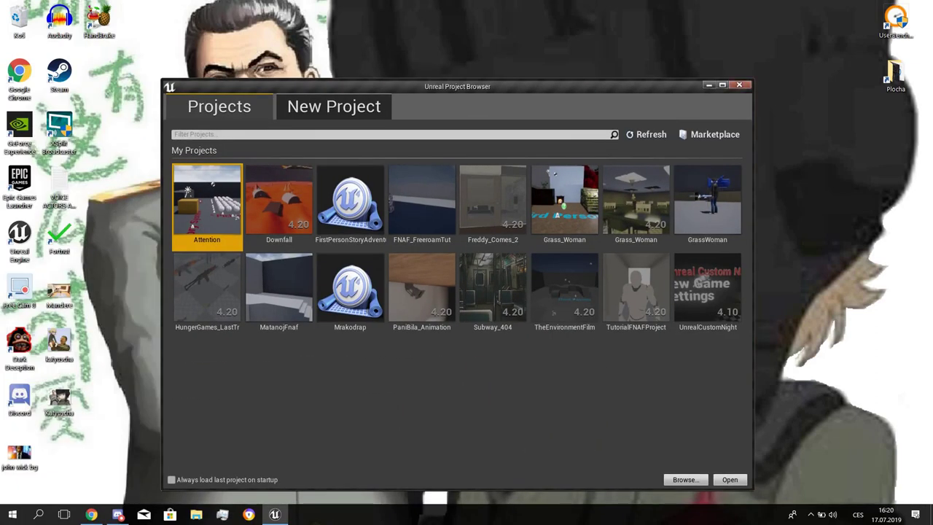
{"action": "left_click", "coordinate": [718, 85]}
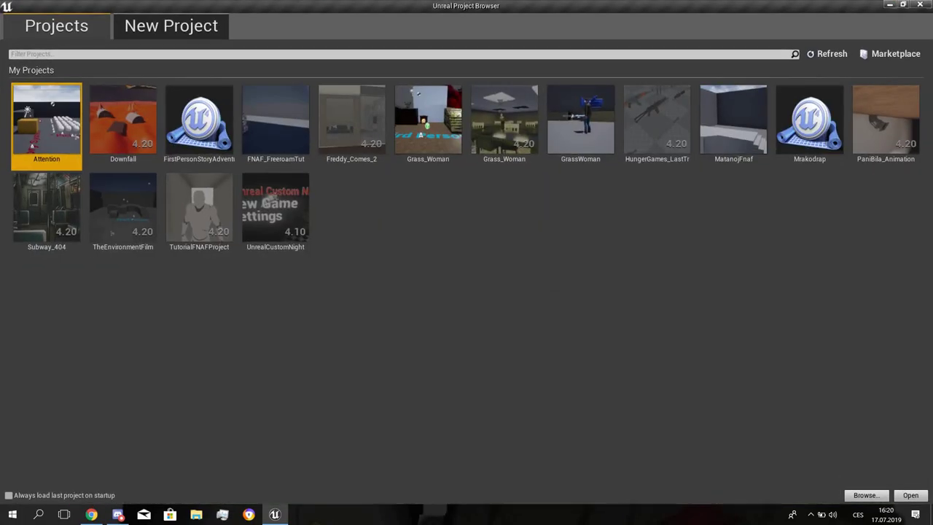
{"action": "left_click", "coordinate": [171, 25]}
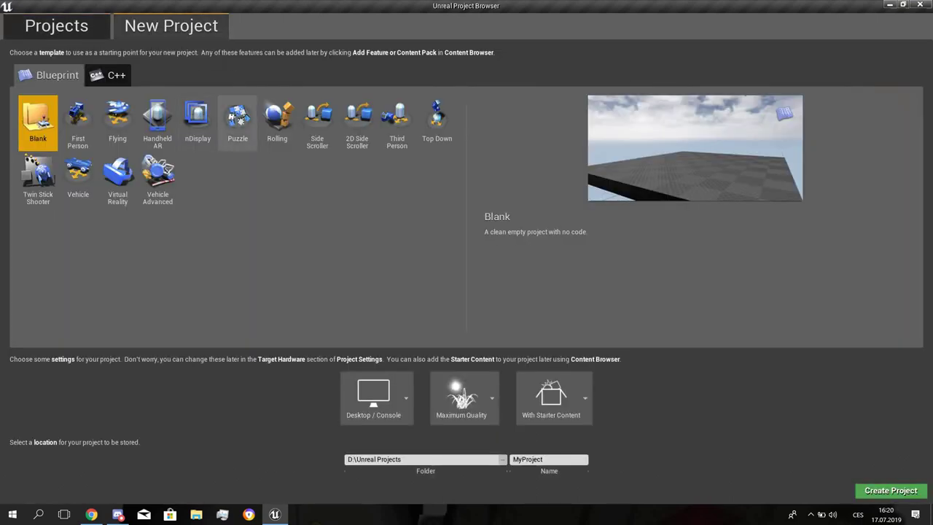
{"action": "left_click", "coordinate": [396, 124]}
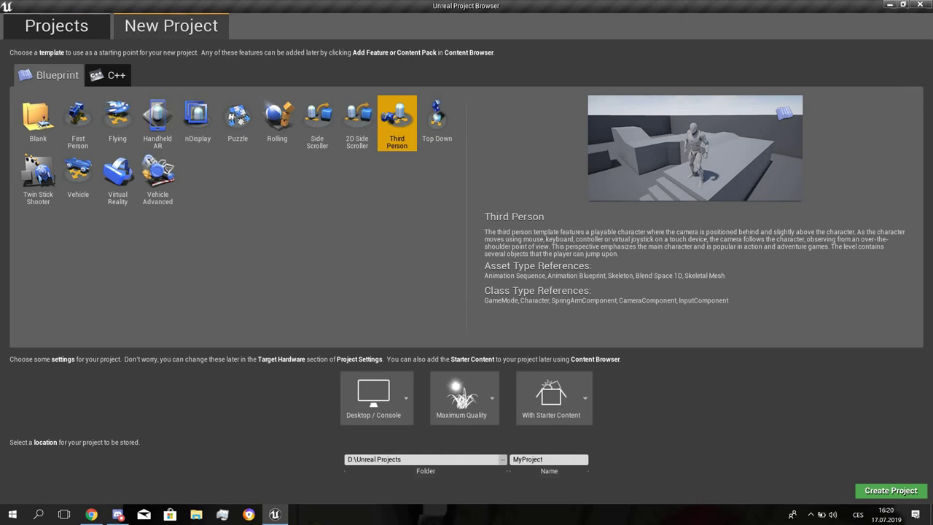
{"action": "left_click", "coordinate": [78, 123]}
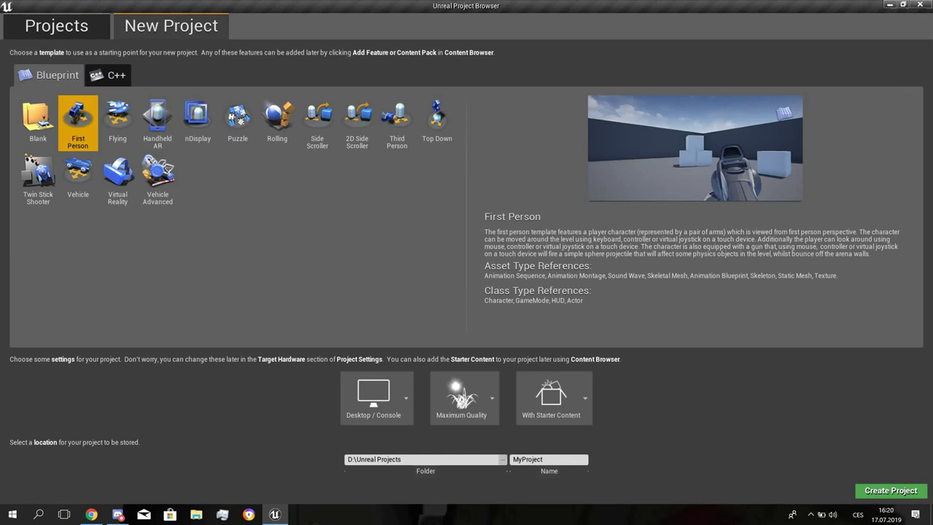
{"action": "left_click", "coordinate": [397, 123]}
{"action": "left_click", "coordinate": [78, 123]}
{"action": "left_click", "coordinate": [397, 123]}
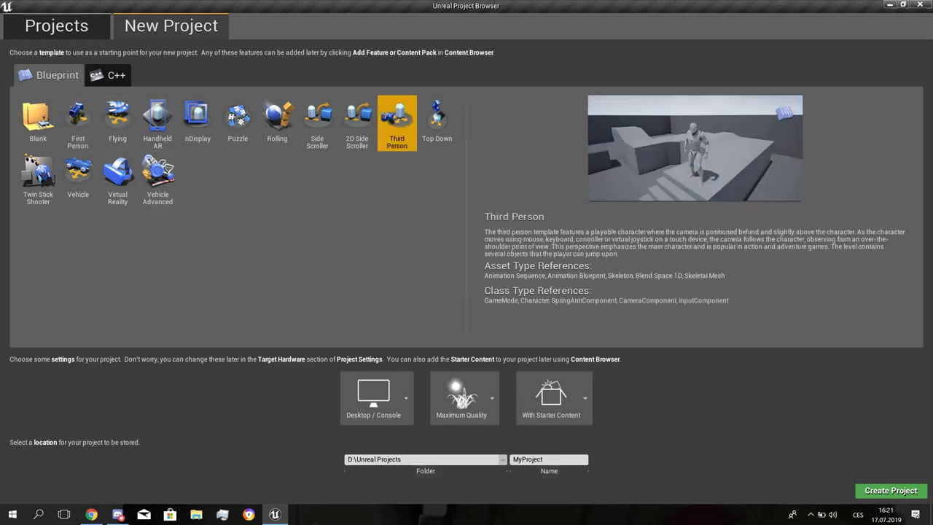
- Name the project DarkDeceptionTutProj, keep Maximum Quality and With Starter Content, and create it in D:\Unreal Projects
{"action": "left_click", "coordinate": [568, 460]}
{"action": "key", "text": "BackSpace"}
{"action": "key", "text": "BackSpace"}
{"action": "key", "text": "BackSpace"}
{"action": "key", "text": "BackSpace"}
{"action": "key", "text": "BackSpace"}
{"action": "key", "text": "BackSpace"}
{"action": "left_click", "coordinate": [553, 400]}
{"action": "left_click", "coordinate": [613, 452]}
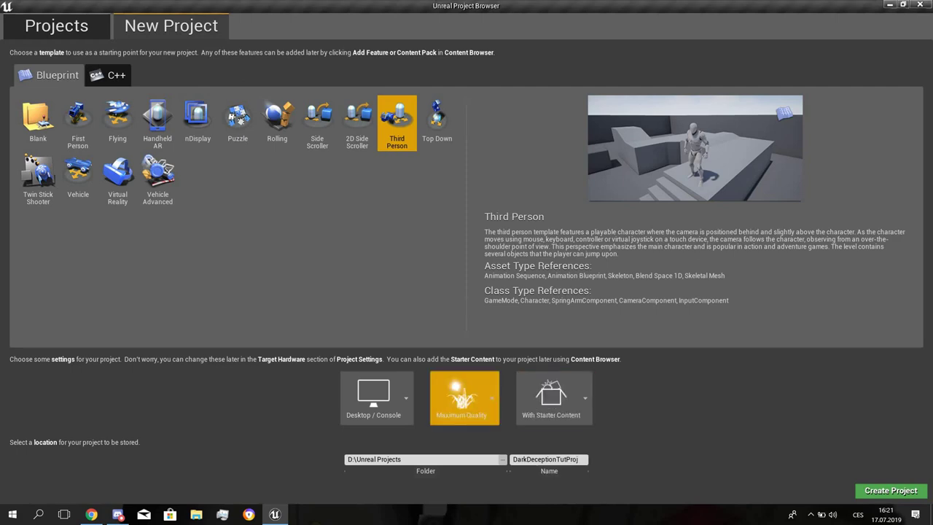
{"action": "left_click", "coordinate": [464, 398]}
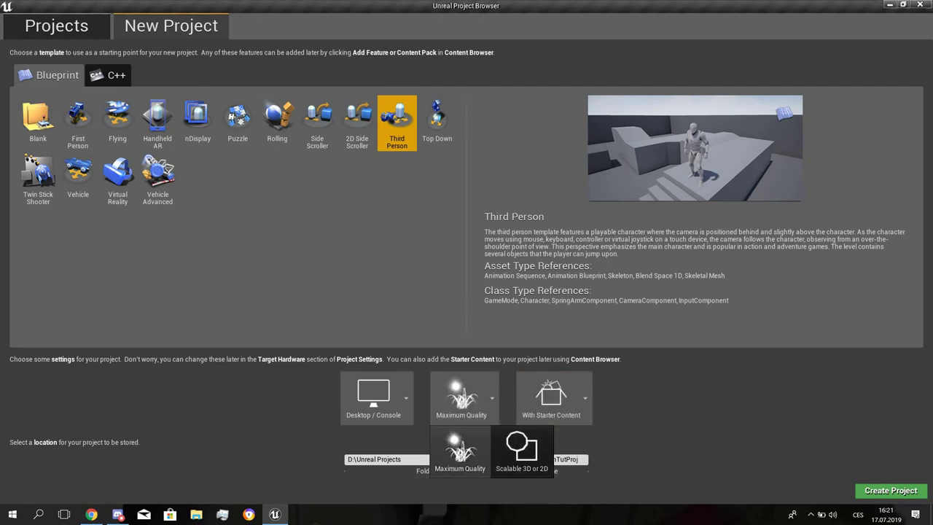
{"action": "left_click", "coordinate": [460, 451]}
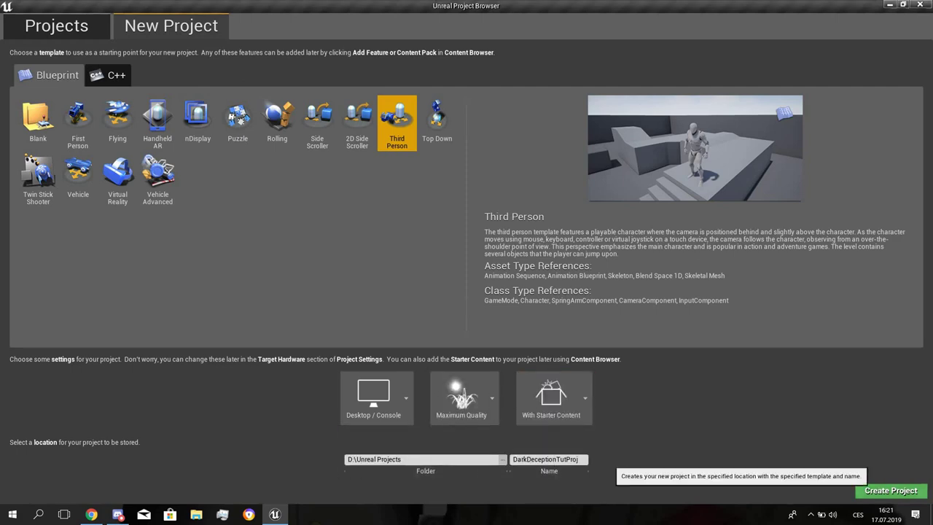
{"action": "left_click", "coordinate": [890, 491]}
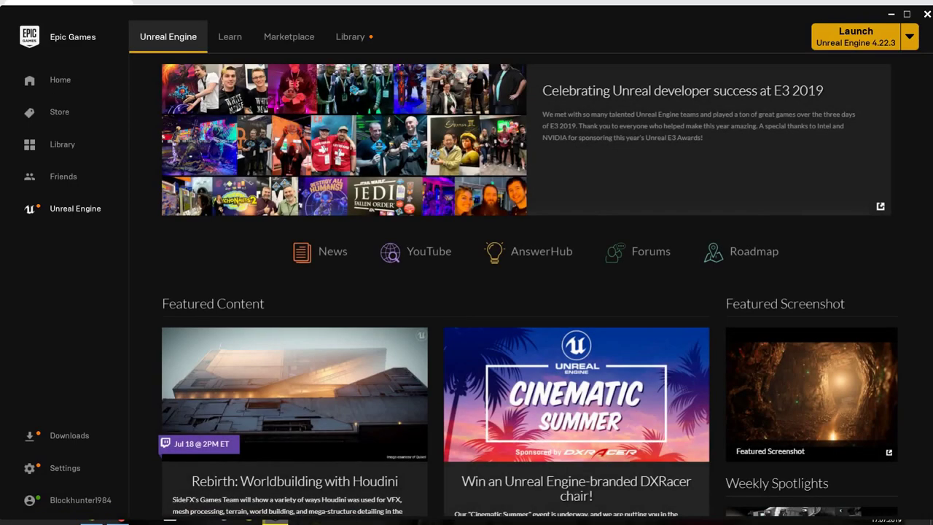
- Look through the projects and the vault assets in the Epic Games launcher's library
{"action": "left_click", "coordinate": [891, 13]}
{"action": "left_click", "coordinate": [880, 7]}
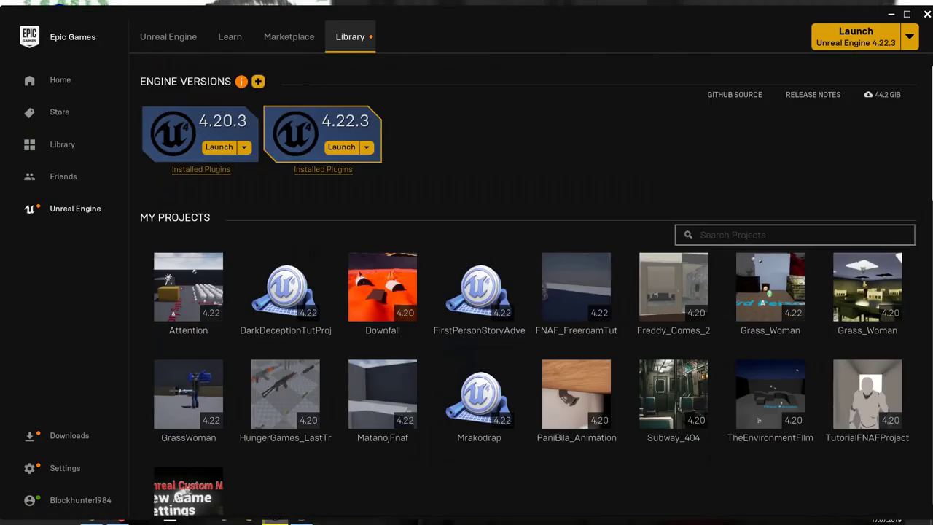
{"action": "scroll", "coordinate": [528, 285], "scroll_direction": "down", "scroll_amount": 8}
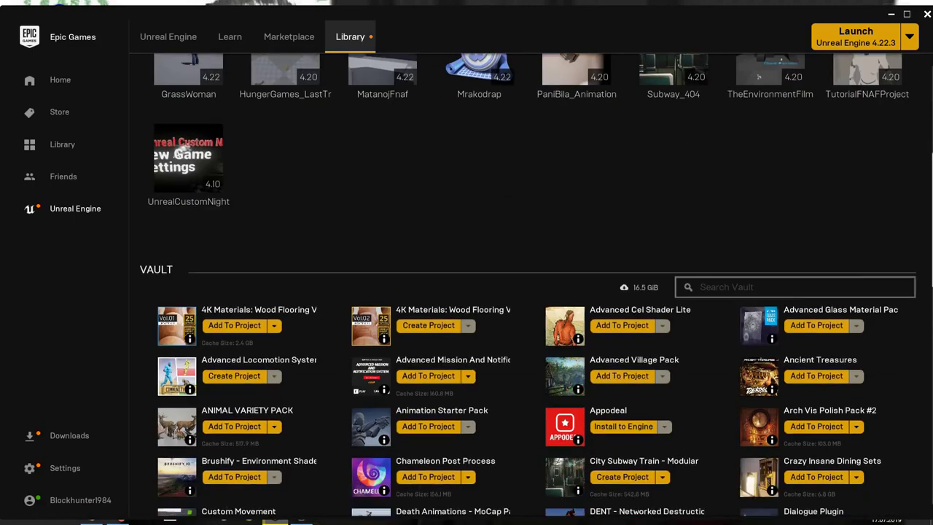
{"action": "scroll", "coordinate": [528, 284], "scroll_direction": "down", "scroll_amount": 3}
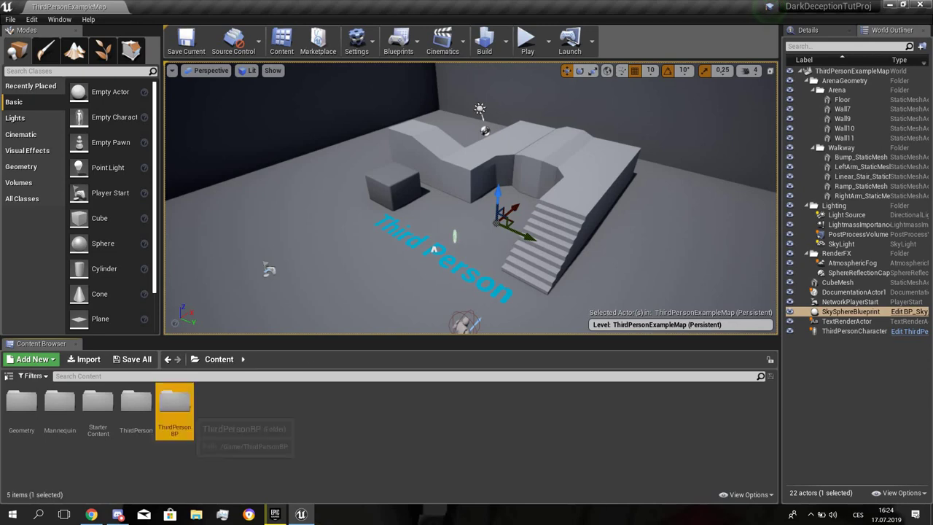
- Open the ThirdPersonCharacter blueprint and turn off the Visible option of its inherited Mesh component
{"action": "double_click", "coordinate": [21, 401]}
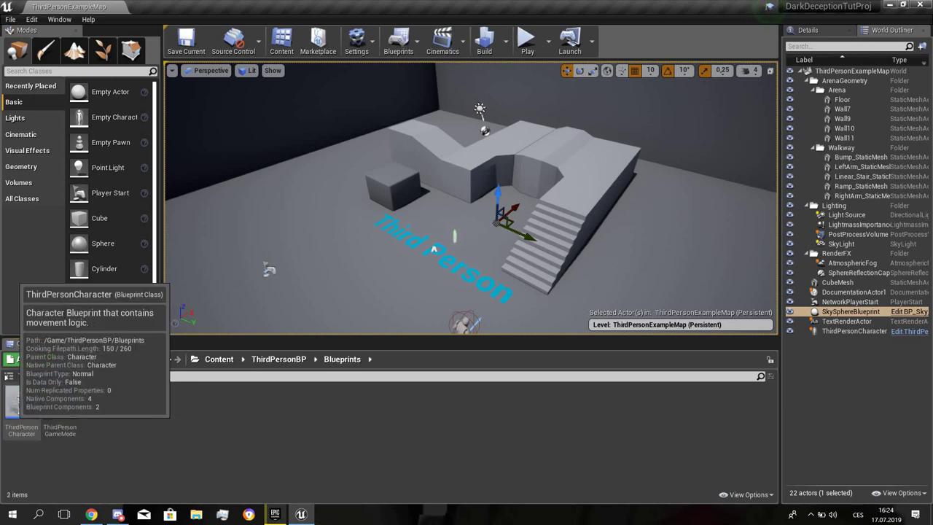
{"action": "double_click", "coordinate": [22, 410]}
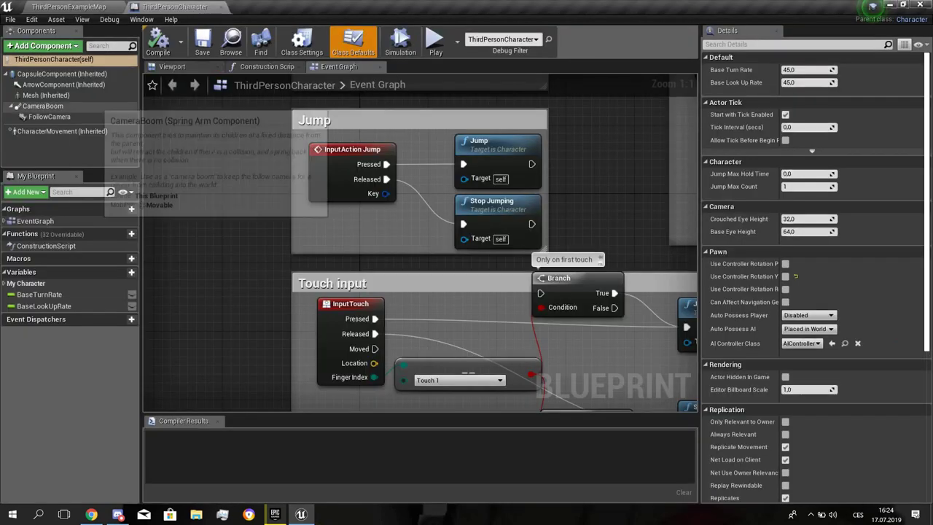
{"action": "left_click", "coordinate": [46, 94]}
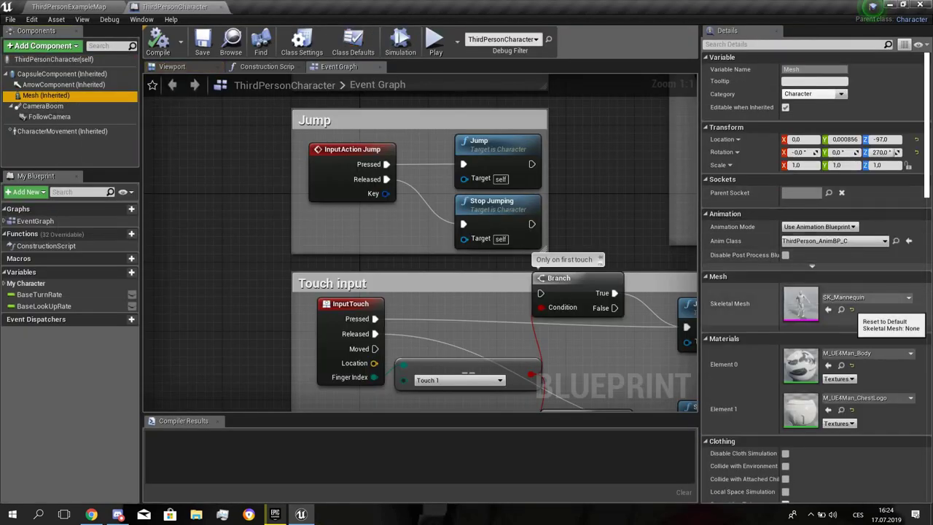
{"action": "scroll", "coordinate": [849, 310], "scroll_direction": "down", "scroll_amount": 3}
{"action": "scroll", "coordinate": [816, 277], "scroll_direction": "down", "scroll_amount": 15}
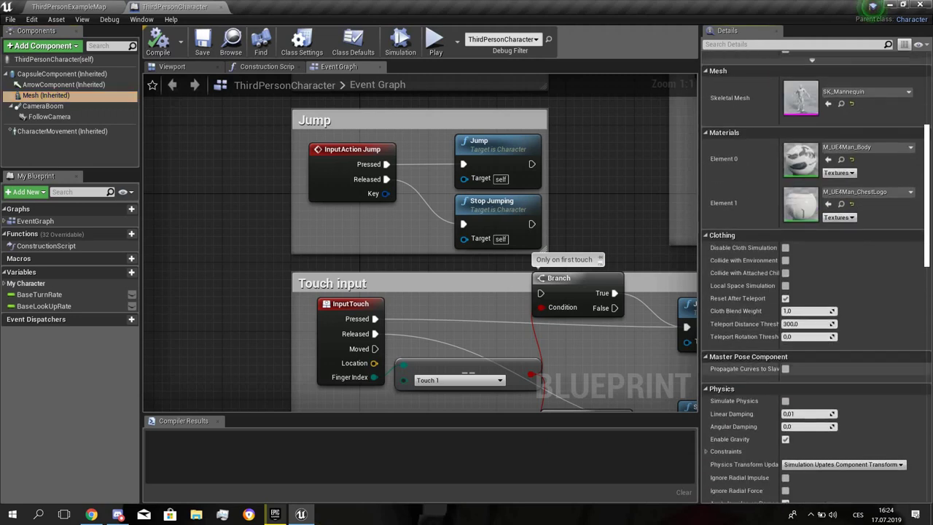
{"action": "scroll", "coordinate": [765, 171], "scroll_direction": "down", "scroll_amount": 8}
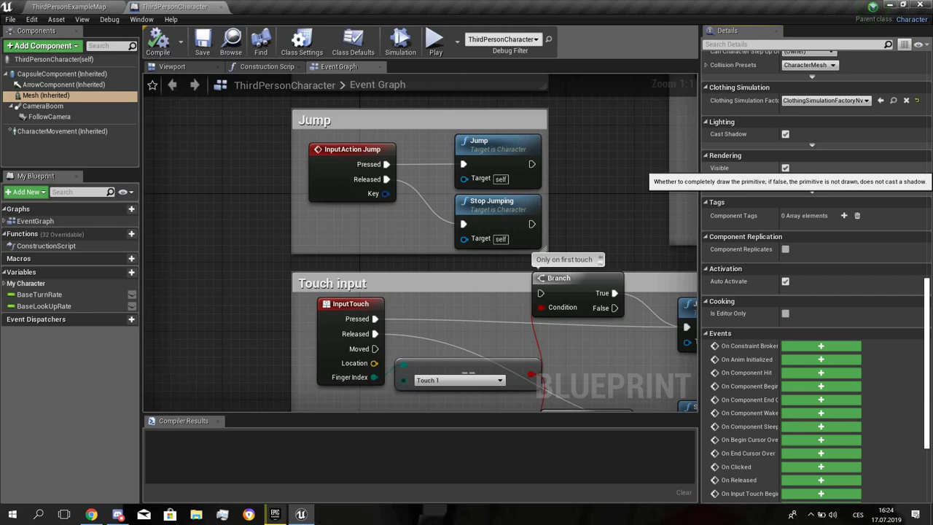
{"action": "left_click", "coordinate": [784, 168]}
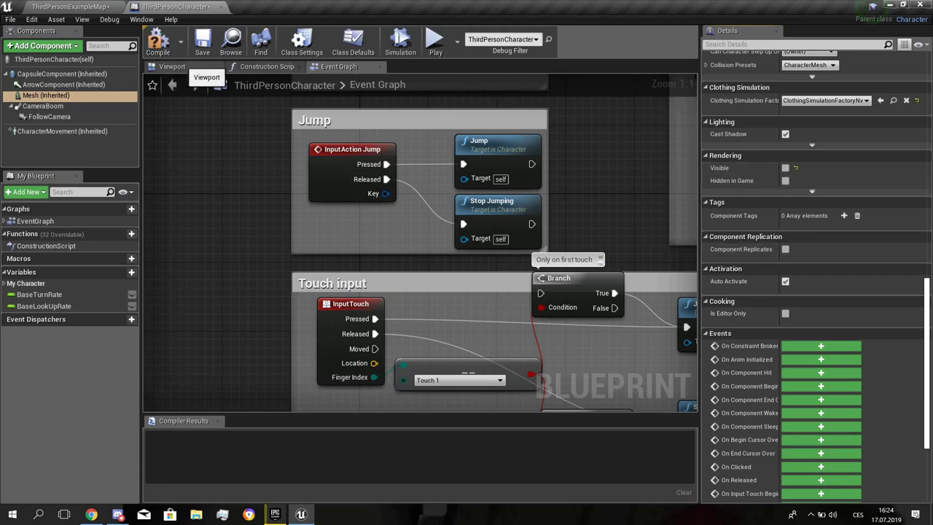
- Move FollowCamera into the upper part of the character's capsule and enable Use Pawn Control Rotation on it
{"action": "left_click", "coordinate": [191, 67]}
{"action": "right_click_drag", "start_coordinate": [420, 240], "coordinate": [357, 248]}
{"action": "left_click", "coordinate": [407, 203]}
{"action": "right_click_drag", "start_coordinate": [407, 203], "coordinate": [474, 200]}
{"action": "left_click_drag", "start_coordinate": [313, 223], "coordinate": [532, 256]}
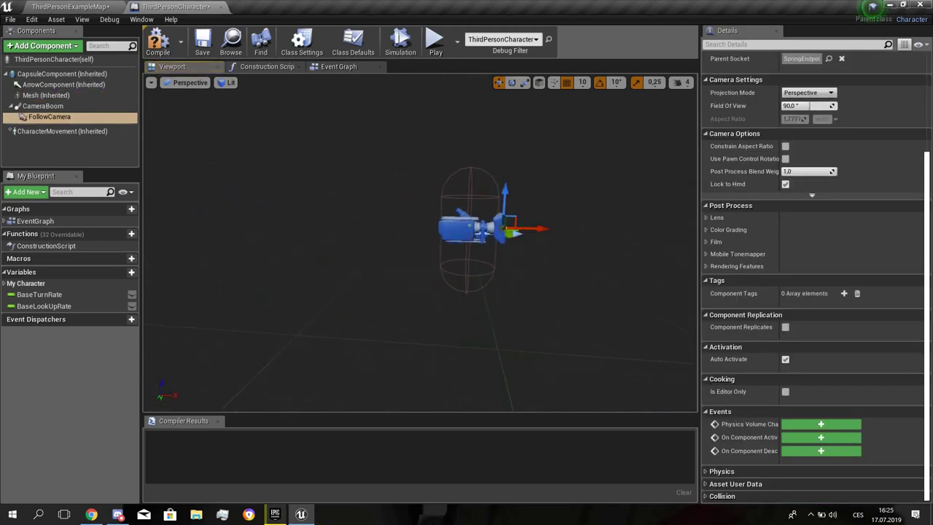
{"action": "left_click_drag", "start_coordinate": [505, 196], "coordinate": [507, 165]}
{"action": "left_click", "coordinate": [784, 159]}
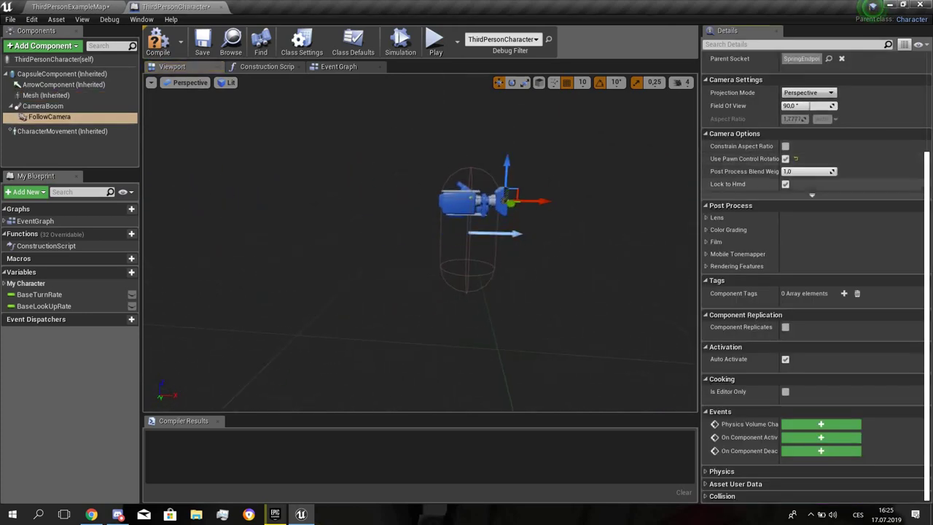
- Enable Use Controller Rotation Yaw on the ThirdPersonCharacter and play-test walking in the first-person view
{"action": "left_click", "coordinate": [54, 59]}
{"action": "left_click", "coordinate": [785, 135]}
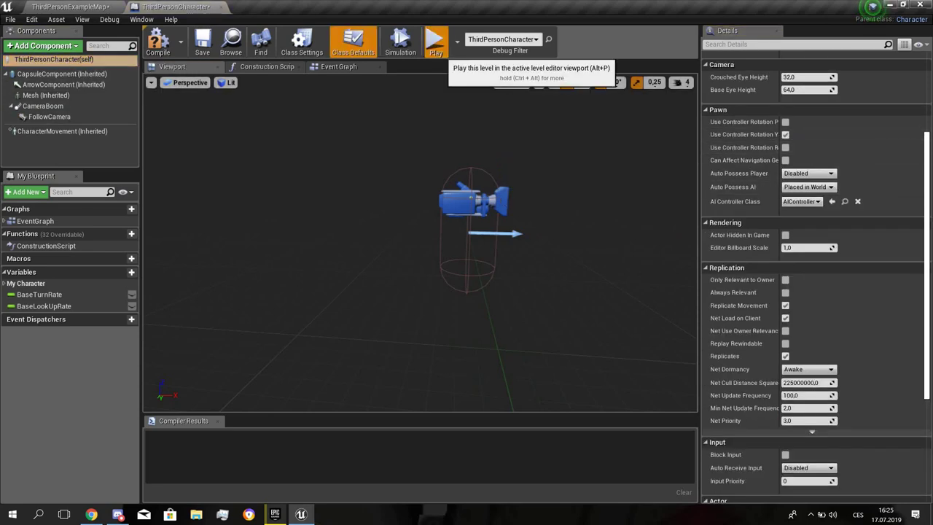
{"action": "left_click", "coordinate": [435, 43]}
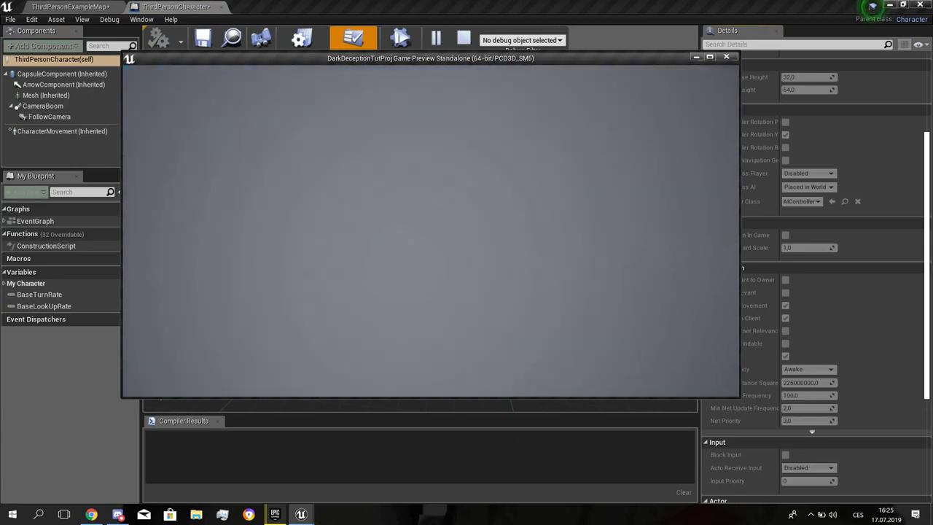
{"action": "key", "text": "w"}
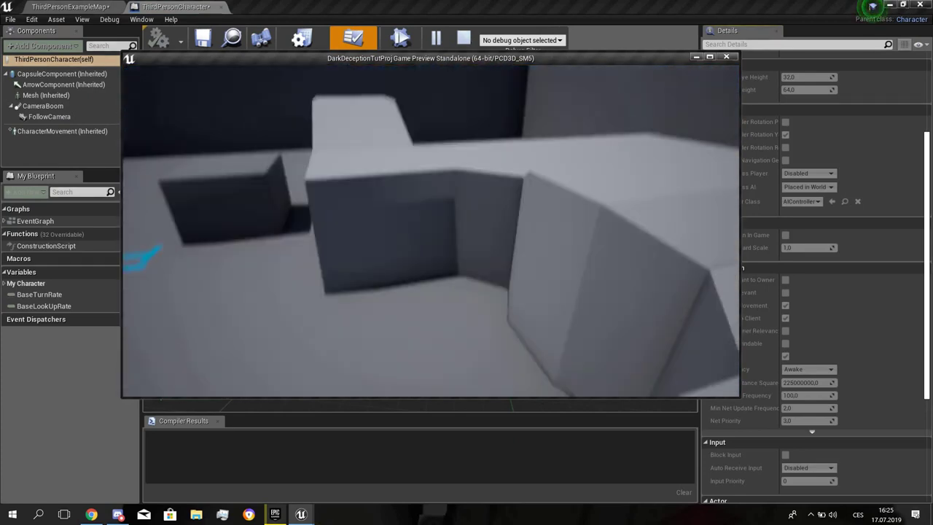
{"action": "key", "text": "w"}
{"action": "key", "text": "Escape"}
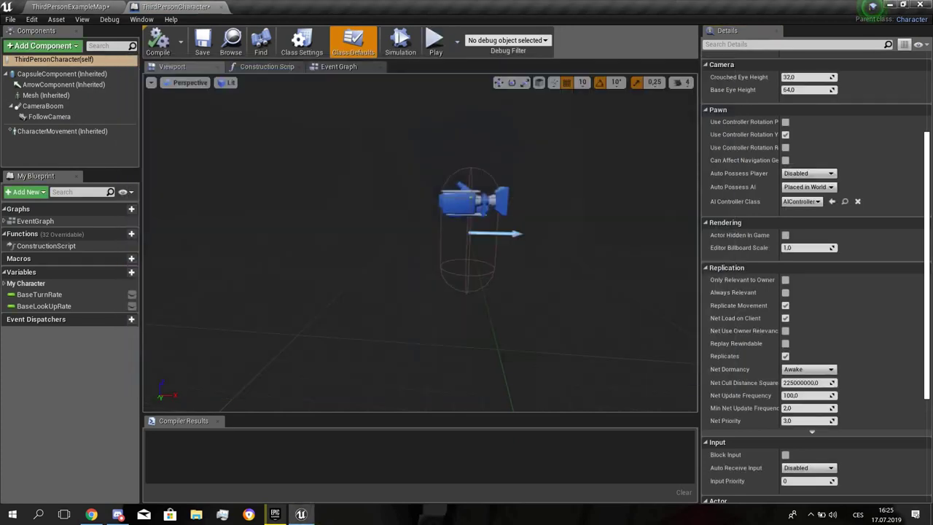
- Add a timeline named CameraLocation in an empty area of the ThirdPersonCharacter event graph
{"action": "mouse_move", "coordinate": [422, 240]}
{"action": "right_mouse_down"}
{"action": "mouse_move", "coordinate": [445, 273]}
{"action": "mouse_move", "coordinate": [411, 233]}
{"action": "right_mouse_up"}
{"action": "left_click", "coordinate": [339, 66]}
{"action": "right_click_drag", "start_coordinate": [429, 196], "coordinate": [360, 222]}
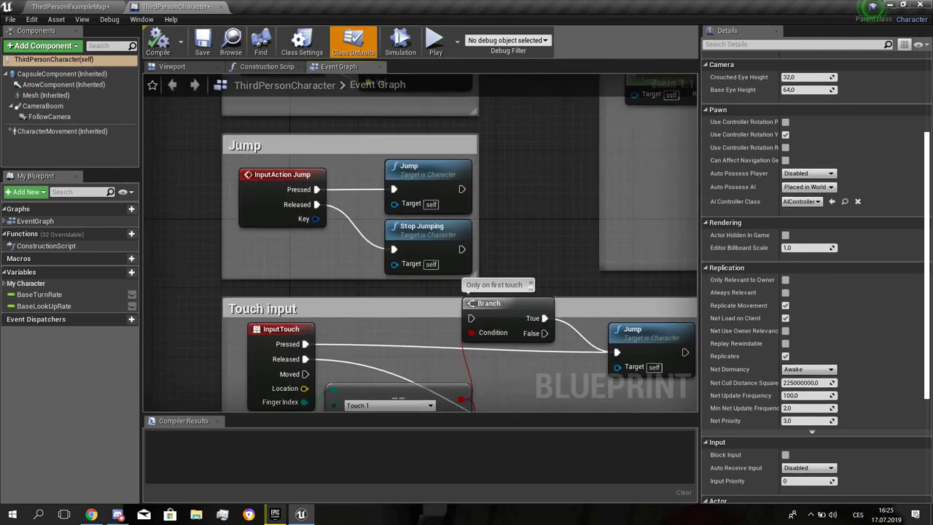
{"action": "scroll", "coordinate": [360, 222], "scroll_direction": "down", "scroll_amount": 4}
{"action": "scroll", "coordinate": [360, 222], "scroll_direction": "down", "scroll_amount": 2}
{"action": "right_click_drag", "start_coordinate": [370, 405], "coordinate": [356, 312]}
{"action": "scroll", "coordinate": [361, 330], "scroll_direction": "up", "scroll_amount": 2}
{"action": "scroll", "coordinate": [372, 411], "scroll_direction": "down", "scroll_amount": 2}
{"action": "scroll", "coordinate": [350, 209], "scroll_direction": "up", "scroll_amount": 4}
{"action": "right_click", "coordinate": [337, 263]}
{"action": "type", "text": "timeline"}
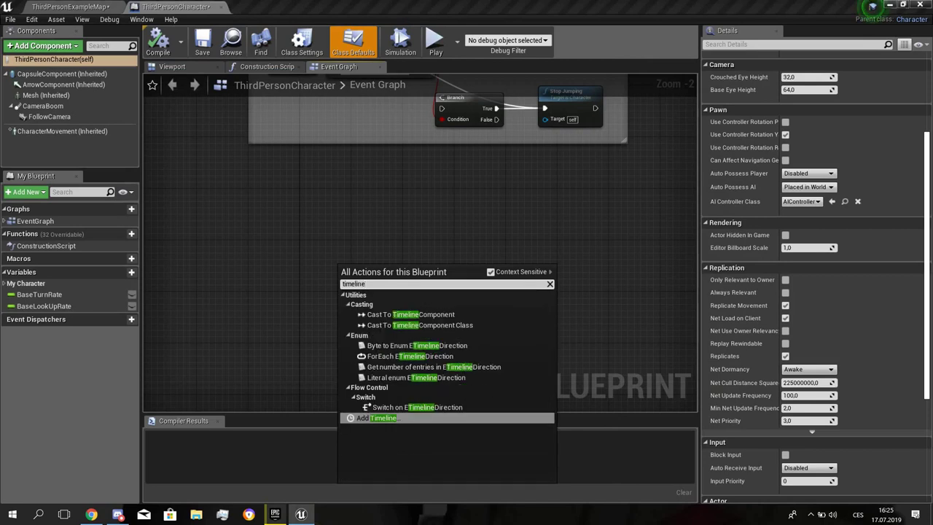
{"action": "key", "text": "Return"}
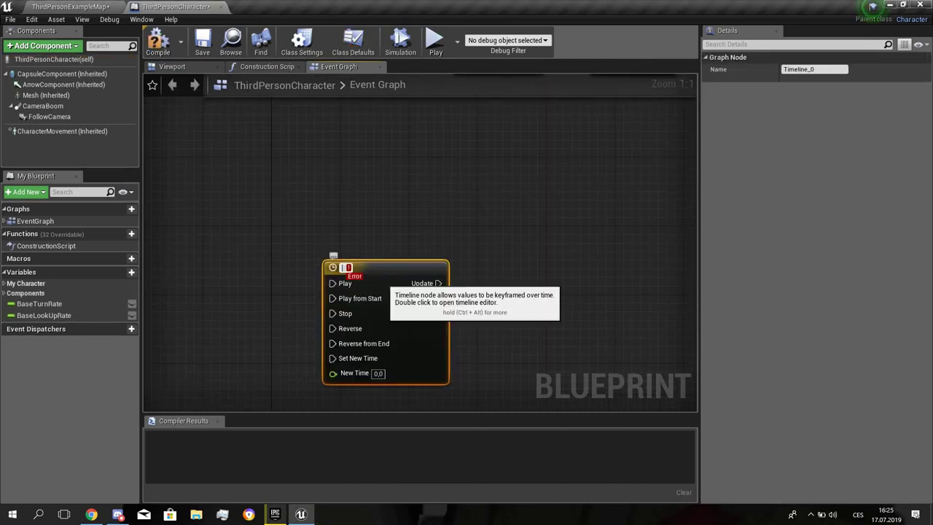
{"action": "type", "text": "CameraLocation"}
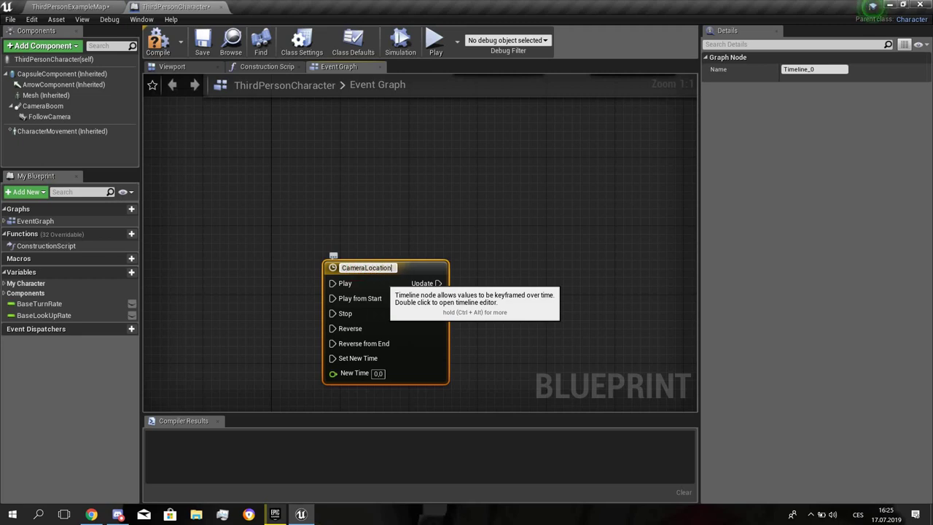
{"action": "key", "text": "Return"}
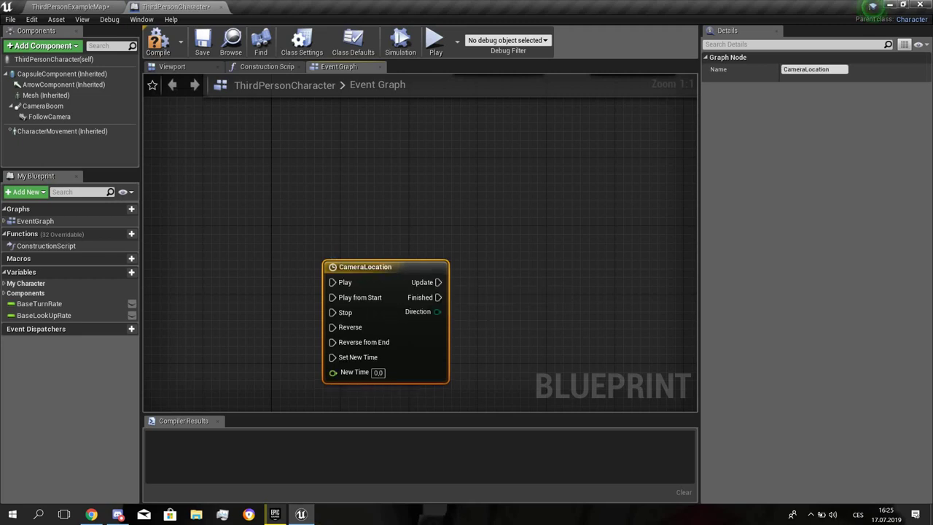
- Open the CameraLocation timeline, add a float track named Value and set the timeline length to 1.00
{"action": "right_click_drag", "start_coordinate": [422, 295], "coordinate": [490, 209]}
{"action": "double_click", "coordinate": [479, 248]}
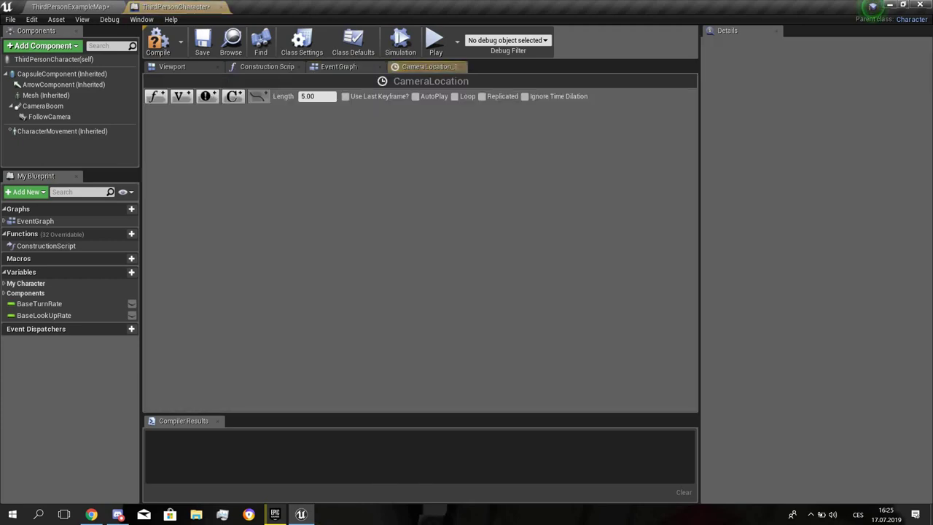
{"action": "left_click", "coordinate": [156, 96]}
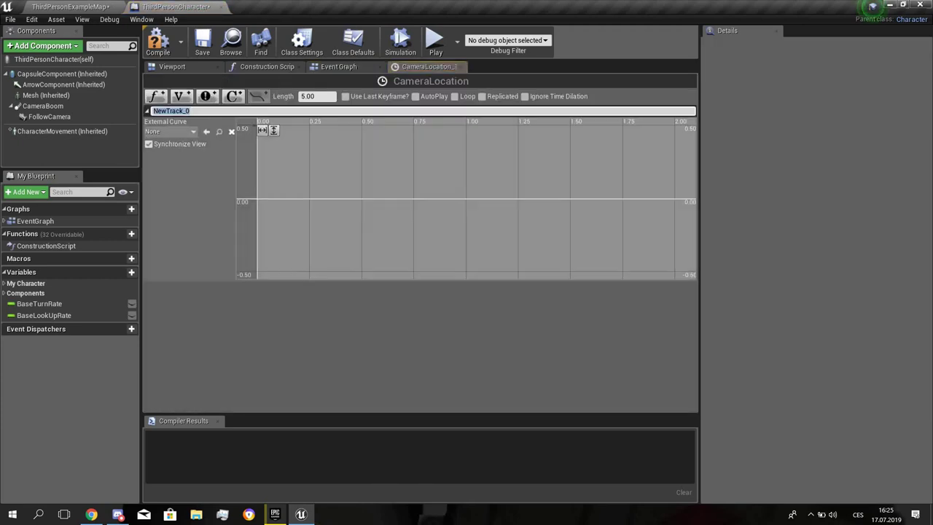
{"action": "key", "text": "BackSpace"}
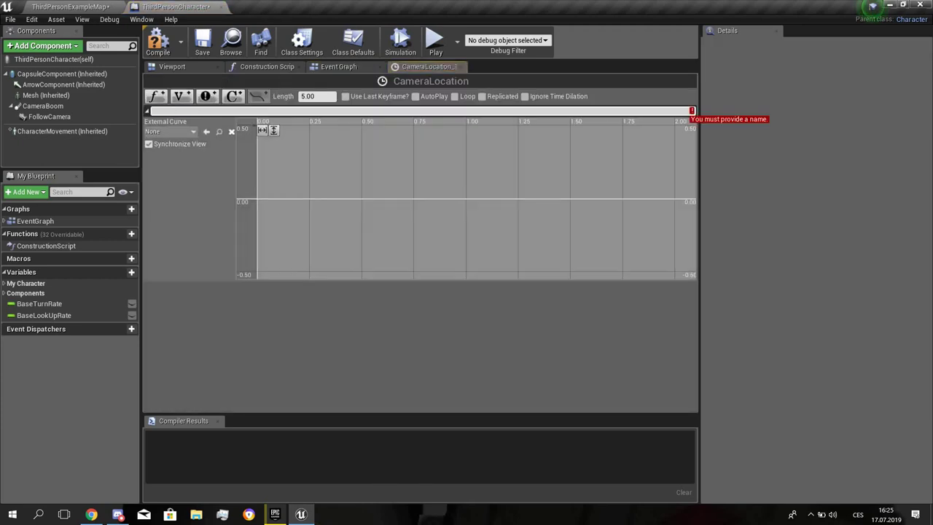
{"action": "type", "text": "Value"}
{"action": "key", "text": "Return"}
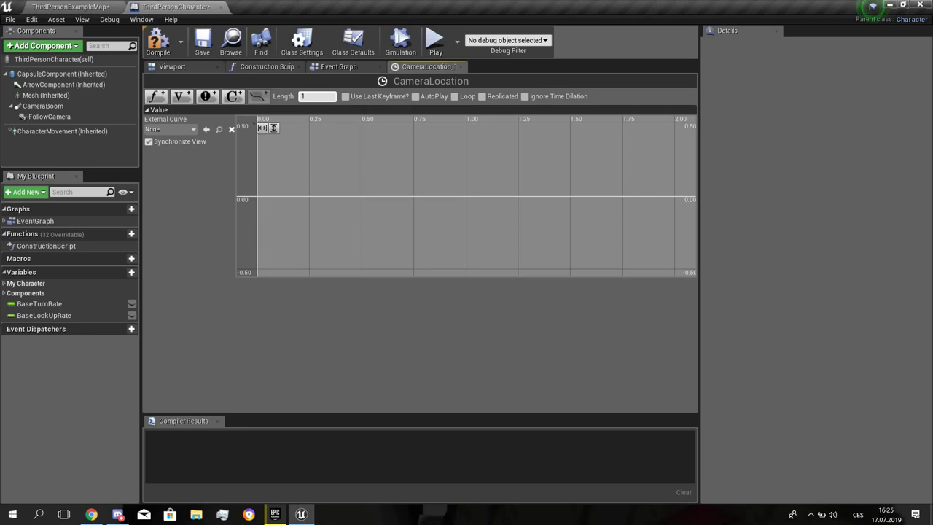
{"action": "key", "text": "Return"}
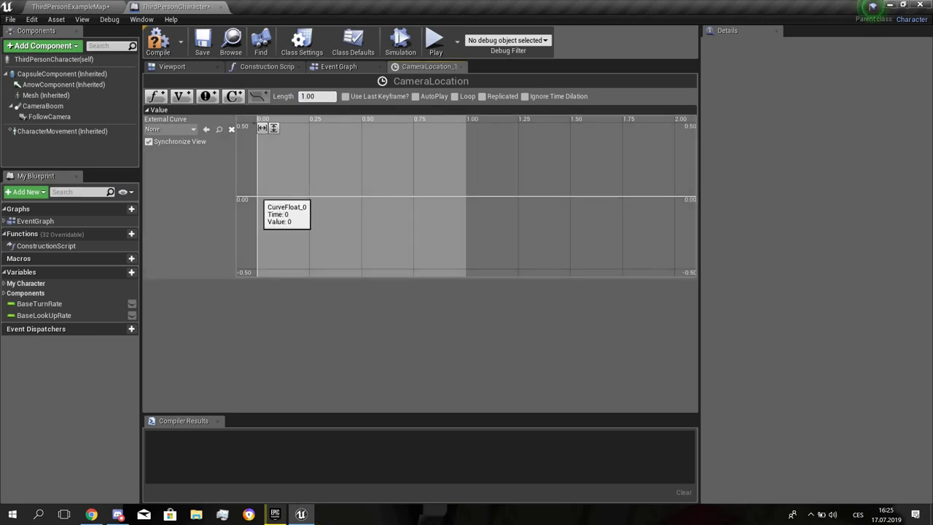
- Add a key with value 0 at the very start of the Value curve
{"action": "right_click", "coordinate": [258, 198]}
{"action": "left_click", "coordinate": [295, 208]}
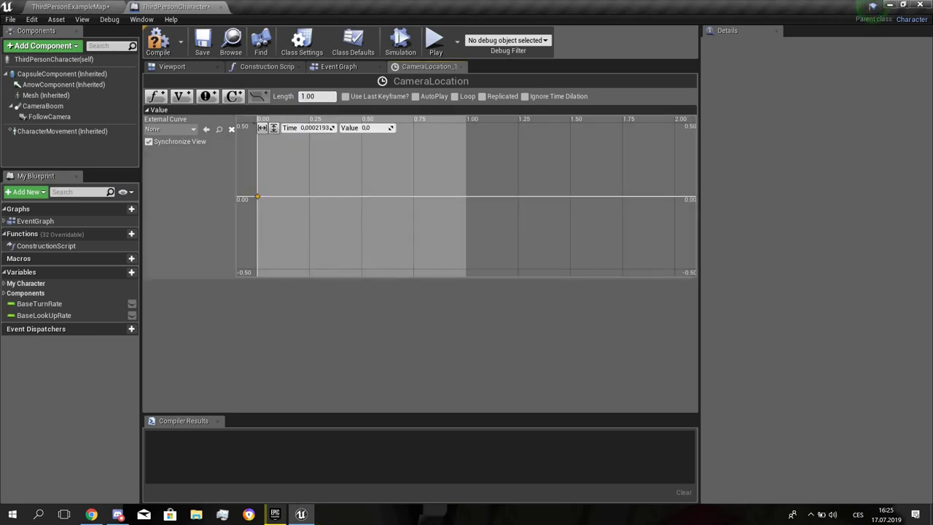
{"action": "left_click", "coordinate": [316, 127]}
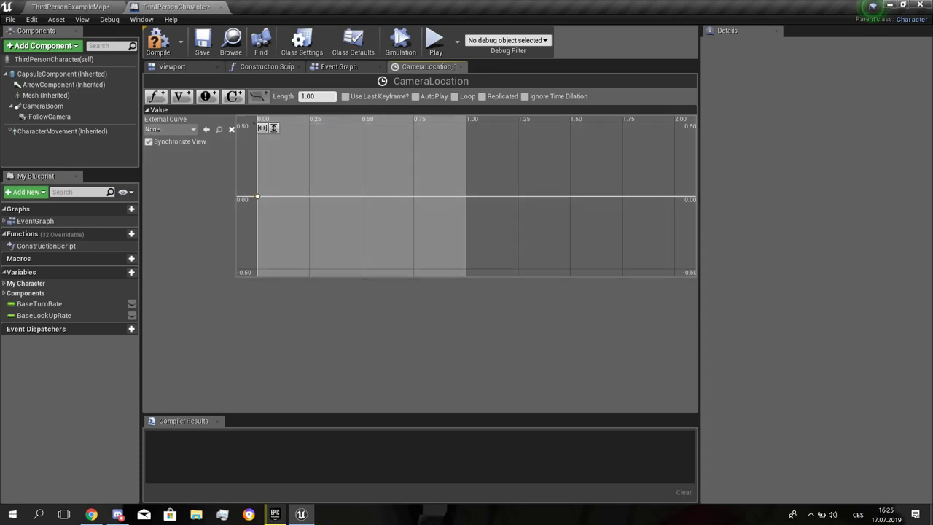
- Raise FollowCamera to a Z location of 50 in the character's viewport and set the position grid snap to 5
{"action": "left_click", "coordinate": [337, 66]}
{"action": "right_click_drag", "start_coordinate": [346, 219], "coordinate": [263, 231]}
{"action": "scroll", "coordinate": [263, 231], "scroll_direction": "up", "scroll_amount": 1}
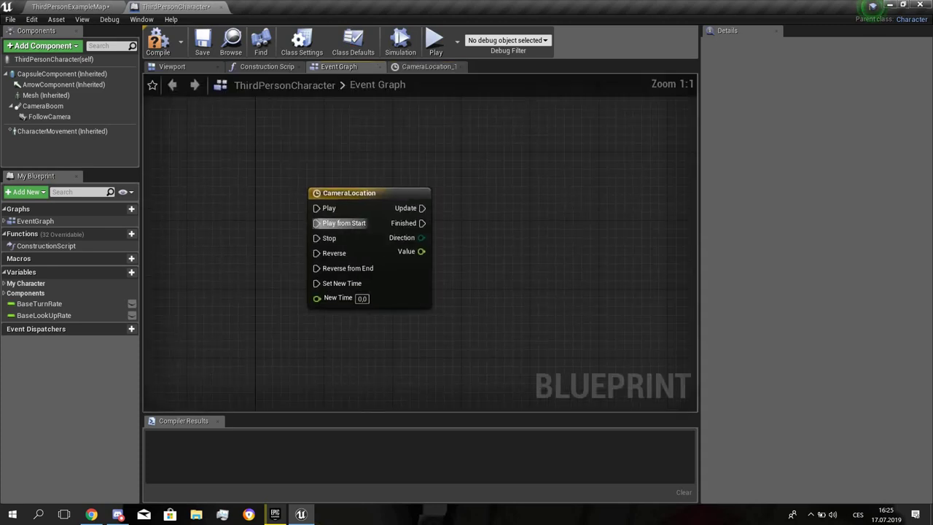
{"action": "right_click_drag", "start_coordinate": [349, 213], "coordinate": [371, 259]}
{"action": "left_click", "coordinate": [173, 67]}
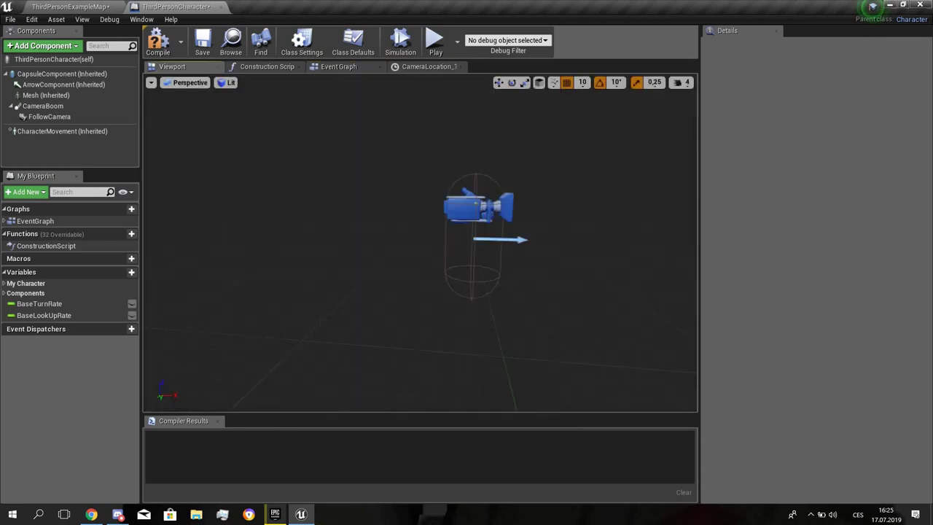
{"action": "left_click", "coordinate": [477, 209]}
{"action": "right_click_drag", "start_coordinate": [477, 209], "coordinate": [350, 225]}
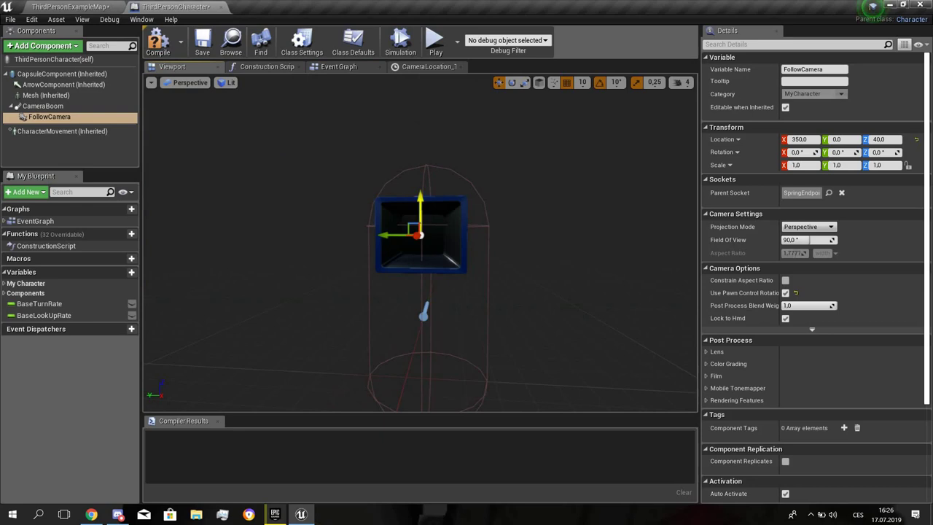
{"action": "left_click_drag", "start_coordinate": [420, 211], "coordinate": [421, 191]}
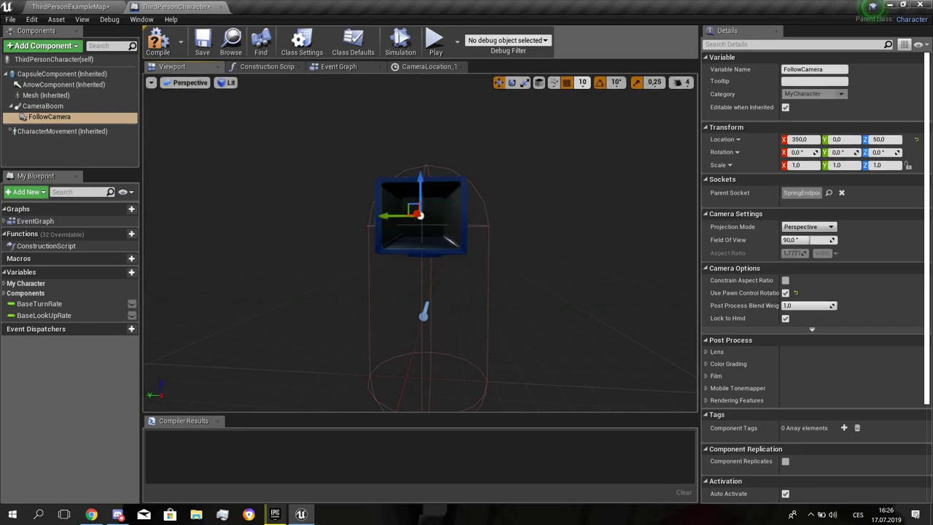
{"action": "left_click", "coordinate": [583, 82]}
{"action": "left_click", "coordinate": [594, 115]}
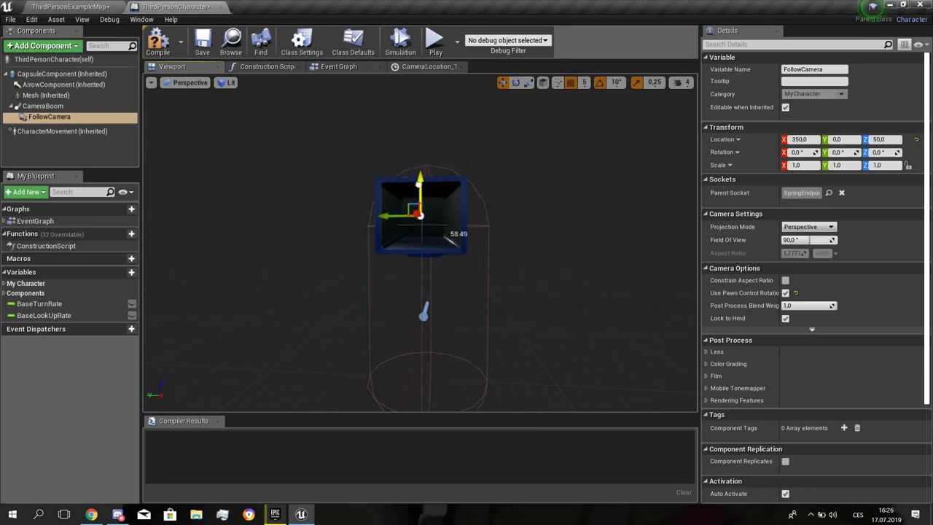
- Reopen the CameraLocation timeline and add a key at time 0.25 with value 5 to the Value curve
{"action": "left_click", "coordinate": [360, 66]}
{"action": "double_click", "coordinate": [373, 240]}
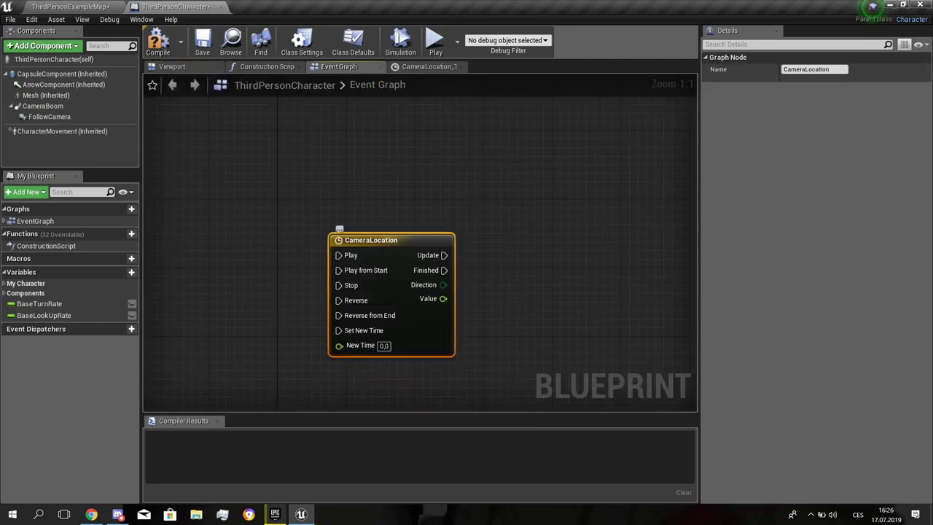
{"action": "right_click_drag", "start_coordinate": [354, 197], "coordinate": [394, 235]}
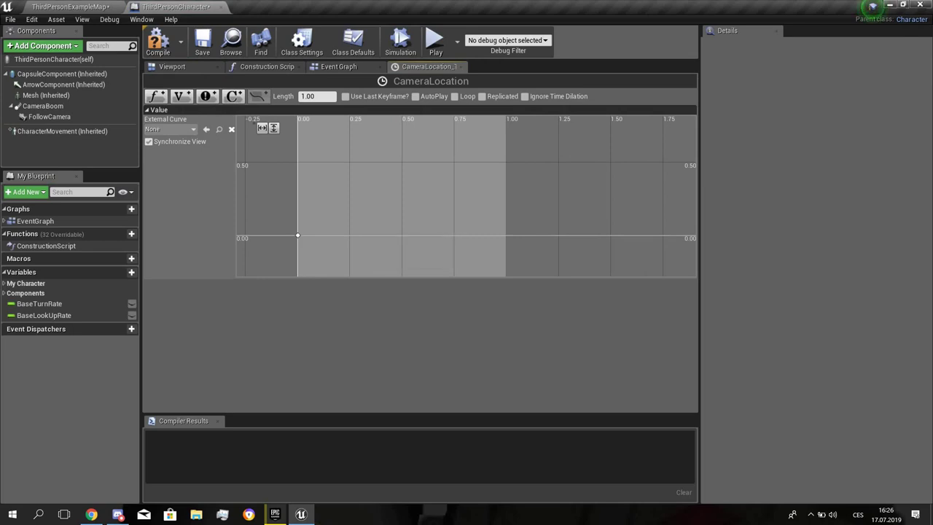
{"action": "right_click", "coordinate": [352, 212]}
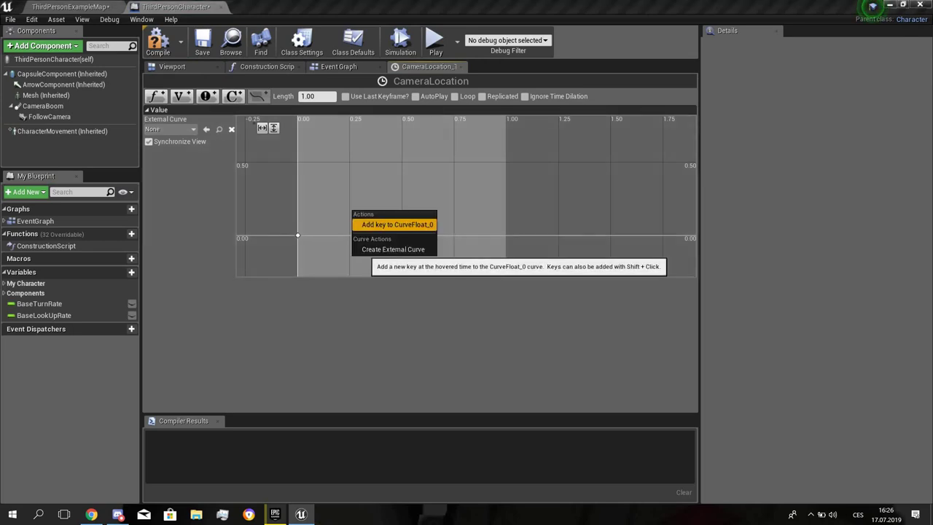
{"action": "left_click", "coordinate": [397, 225]}
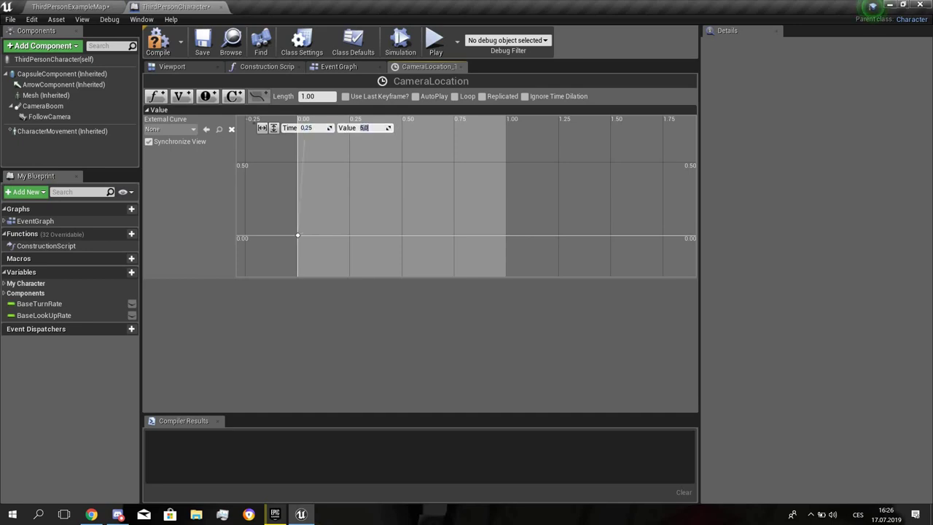
- Add a key at time 0.5 with value 0 to the Value curve
{"action": "right_click", "coordinate": [400, 169]}
{"action": "left_click", "coordinate": [435, 182]}
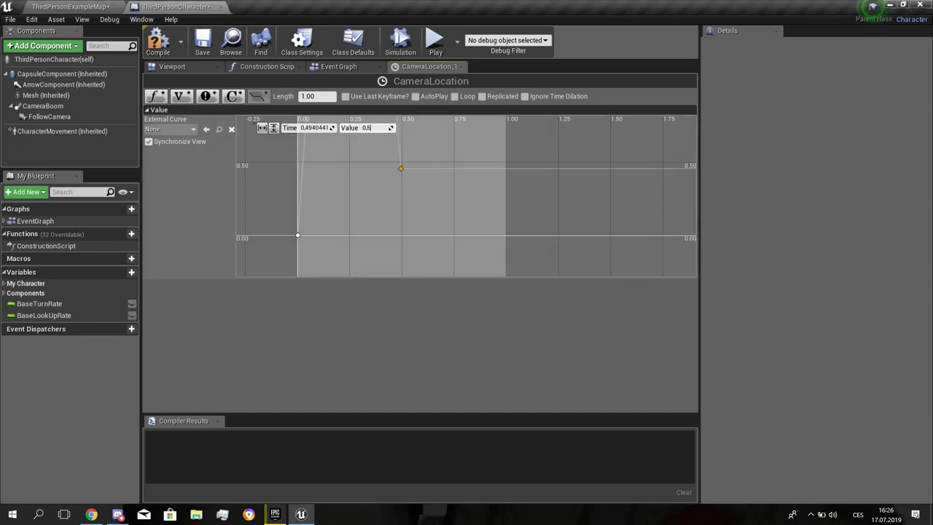
{"action": "key", "text": "Return"}
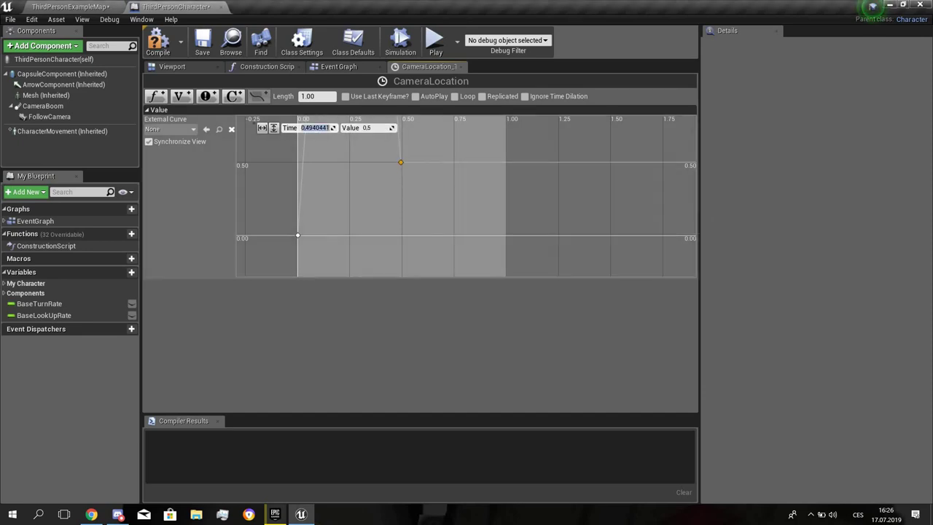
{"action": "key", "text": "Escape"}
{"action": "left_click", "coordinate": [400, 162]}
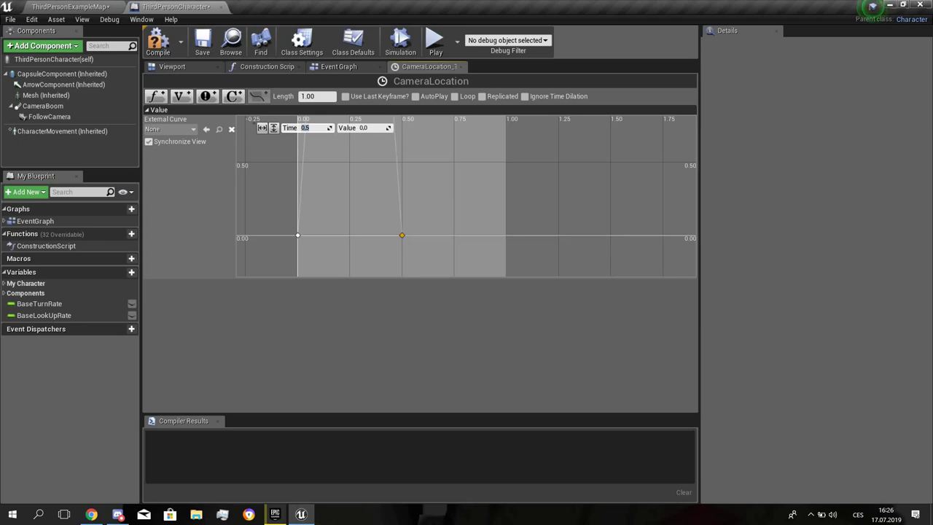
- Add two more keys to the Value curve: value -5 at time 0.75 and value 0 at time 1.0
{"action": "left_click", "coordinate": [262, 128]}
{"action": "left_click", "coordinate": [274, 128]}
{"action": "scroll", "coordinate": [466, 196], "scroll_direction": "down", "scroll_amount": 13}
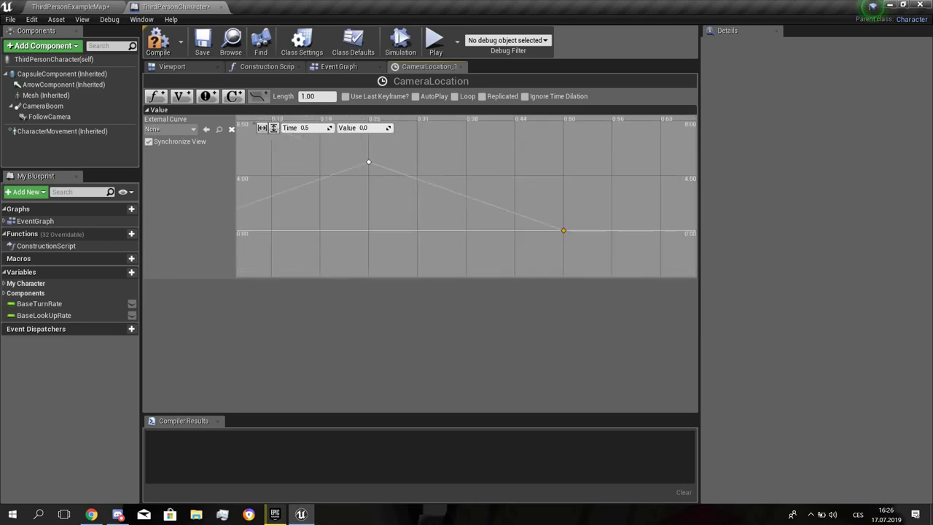
{"action": "right_click_drag", "start_coordinate": [466, 211], "coordinate": [386, 162]}
{"action": "scroll", "coordinate": [385, 162], "scroll_direction": "down", "scroll_amount": 2}
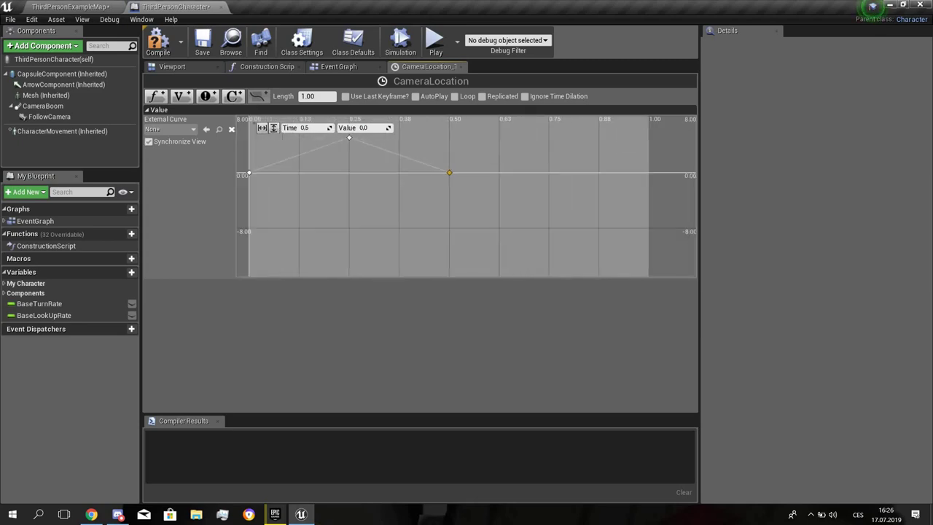
{"action": "right_click", "coordinate": [547, 226]}
{"action": "left_click", "coordinate": [575, 240]}
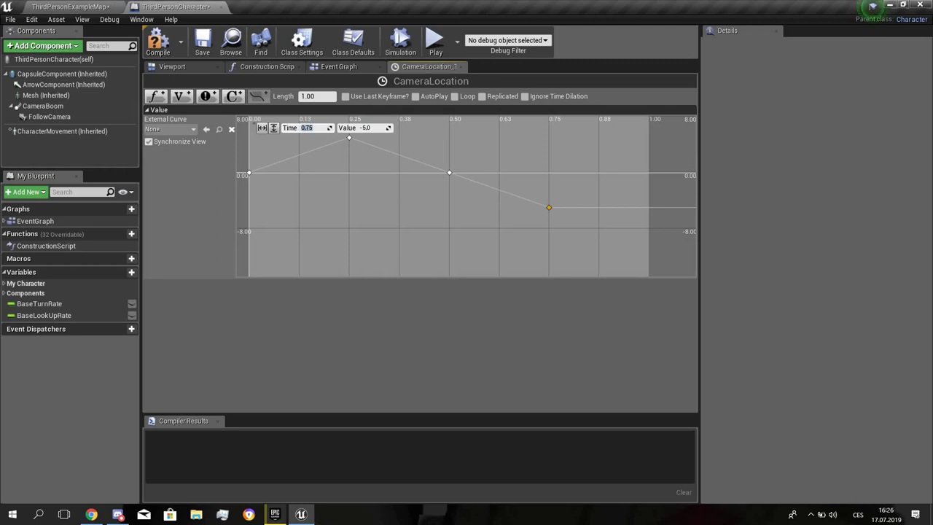
{"action": "right_click", "coordinate": [650, 172]}
{"action": "left_click", "coordinate": [678, 187]}
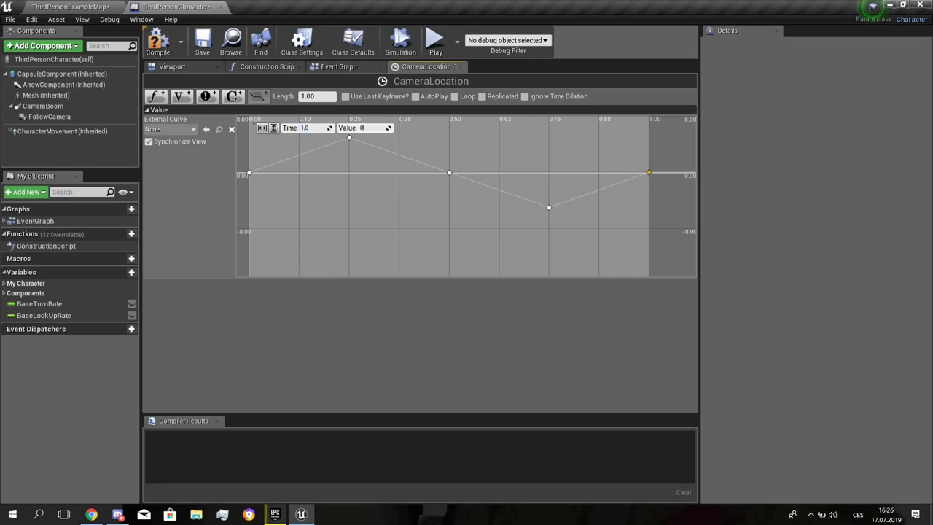
{"action": "left_click", "coordinate": [397, 200]}
- Compile and save the ThirdPersonCharacter blueprint
{"action": "left_click", "coordinate": [158, 41]}
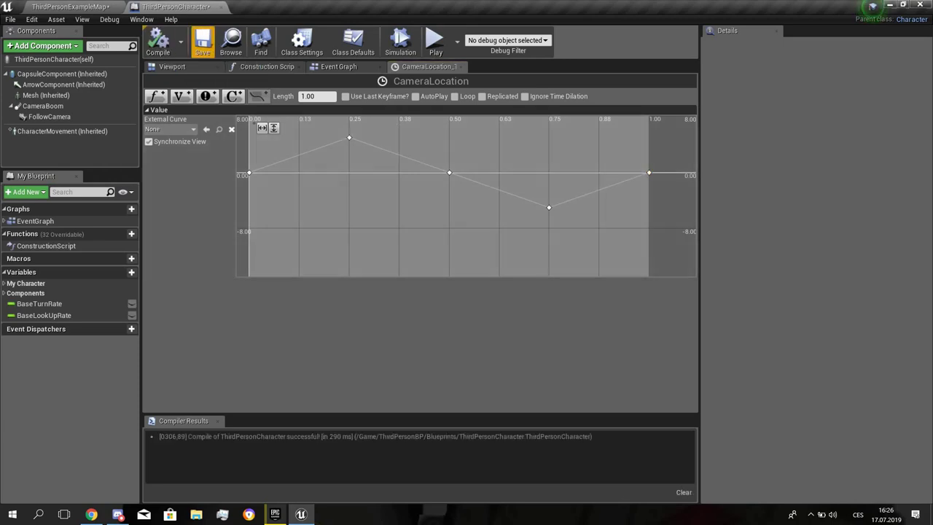
{"action": "left_click", "coordinate": [203, 42]}
{"action": "mouse_move", "coordinate": [408, 204]}
{"action": "right_mouse_down"}
{"action": "mouse_move", "coordinate": [432, 228]}
{"action": "mouse_move", "coordinate": [423, 205]}
{"action": "right_mouse_up"}
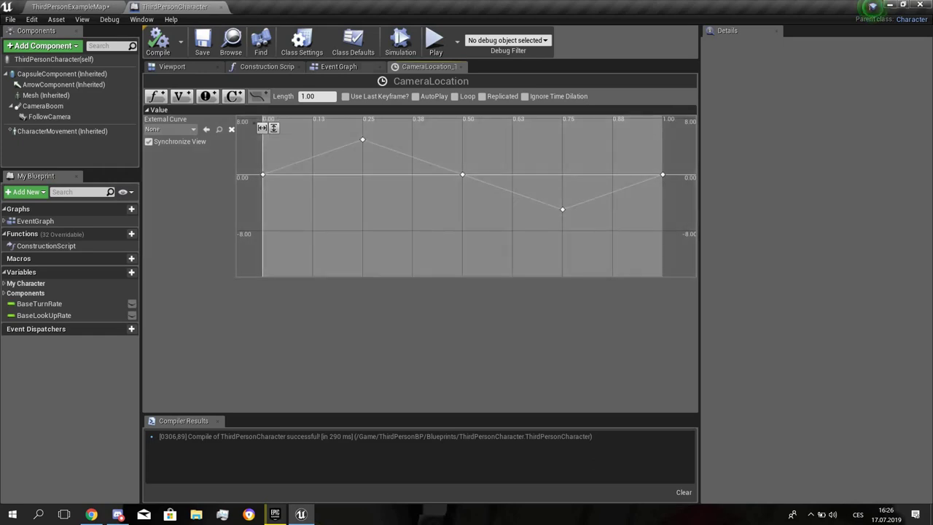
- Add a SetRelativeLocation node targeting a FollowCamera reference in the event graph and run it from CameraLocation's Update output
{"action": "left_click", "coordinate": [339, 66]}
{"action": "right_click_drag", "start_coordinate": [457, 245], "coordinate": [327, 176]}
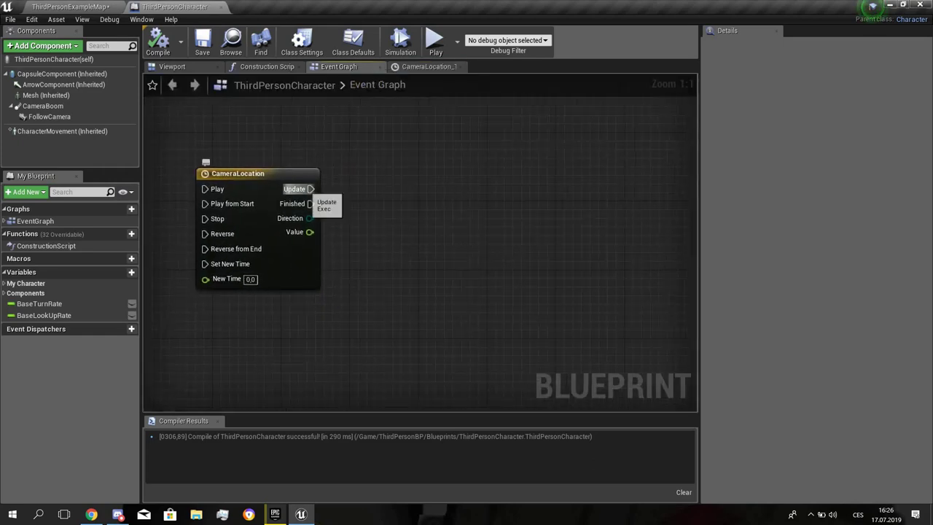
{"action": "left_click_drag", "start_coordinate": [311, 189], "coordinate": [313, 189]}
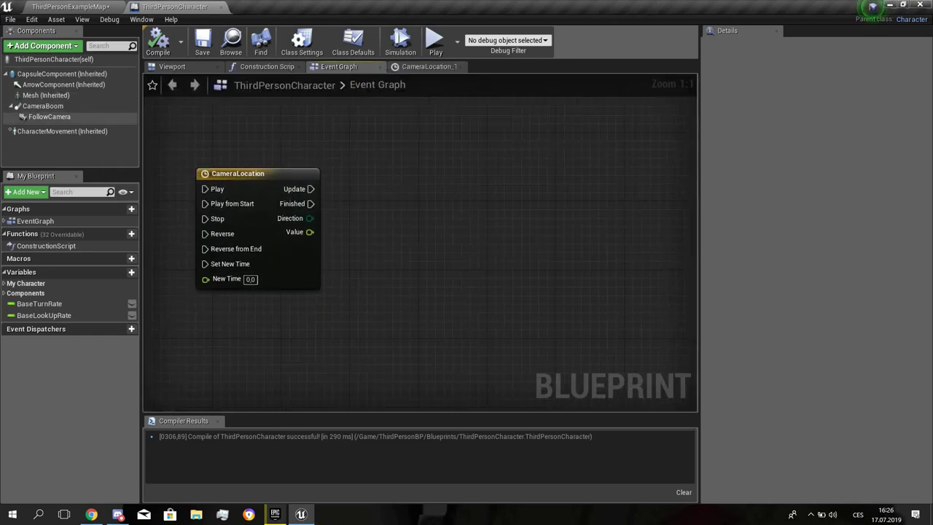
{"action": "left_click_drag", "start_coordinate": [49, 116], "coordinate": [243, 133]}
{"action": "left_click_drag", "start_coordinate": [280, 133], "coordinate": [375, 145]}
{"action": "type", "text": "set locat"}
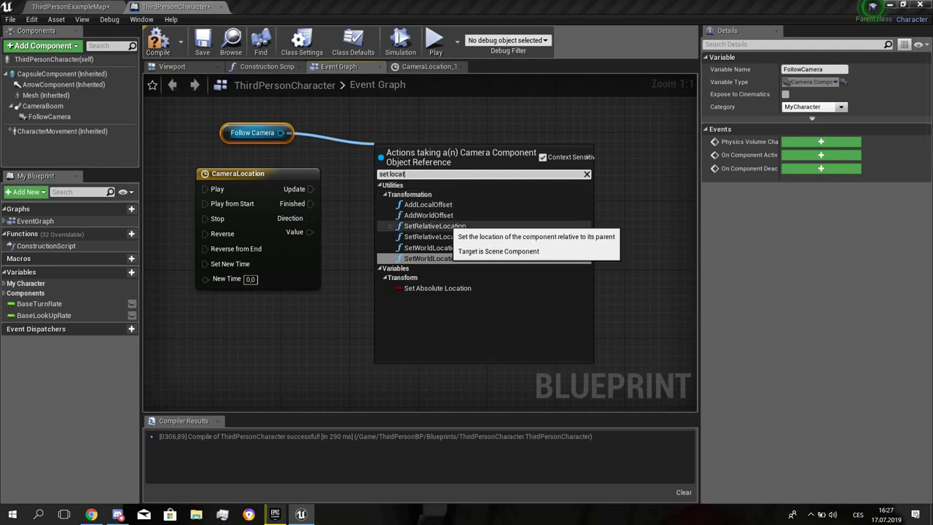
{"action": "left_click", "coordinate": [435, 226]}
{"action": "left_click_drag", "start_coordinate": [445, 182], "coordinate": [310, 190]}
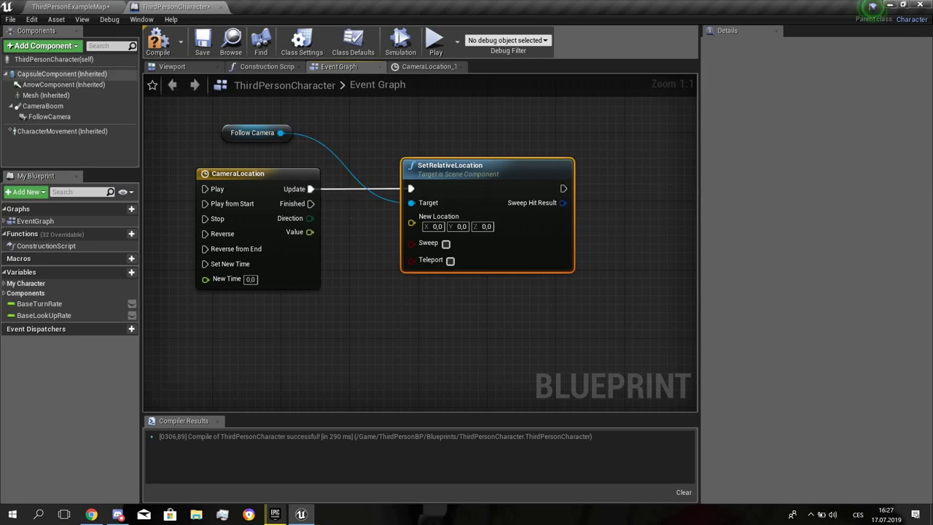
- Select FollowCamera in the character's viewport and examine its location values
{"action": "left_click", "coordinate": [173, 67]}
{"action": "left_click", "coordinate": [49, 116]}
{"action": "left_click_drag", "start_coordinate": [421, 183], "coordinate": [420, 183]}
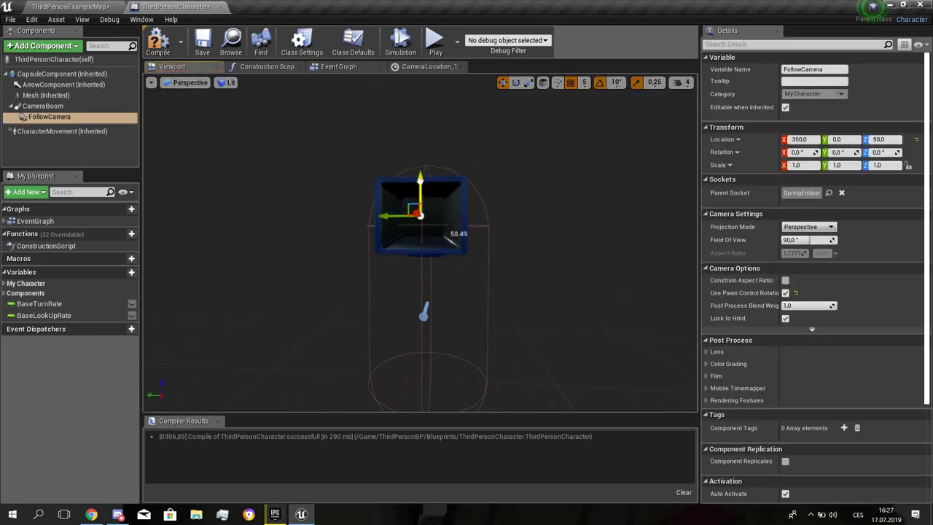
- Split SetRelativeLocation's New Location pin in the event graph and feed CameraLocation's Value output into New Location Z
{"action": "left_click", "coordinate": [339, 67]}
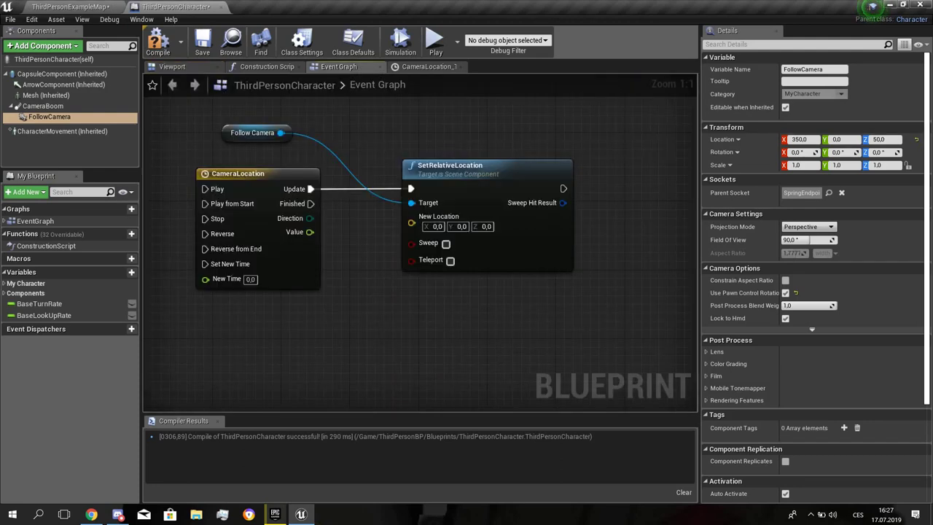
{"action": "right_click_drag", "start_coordinate": [548, 209], "coordinate": [423, 203]}
{"action": "left_click_drag", "start_coordinate": [350, 169], "coordinate": [466, 167]}
{"action": "right_click", "coordinate": [405, 216]}
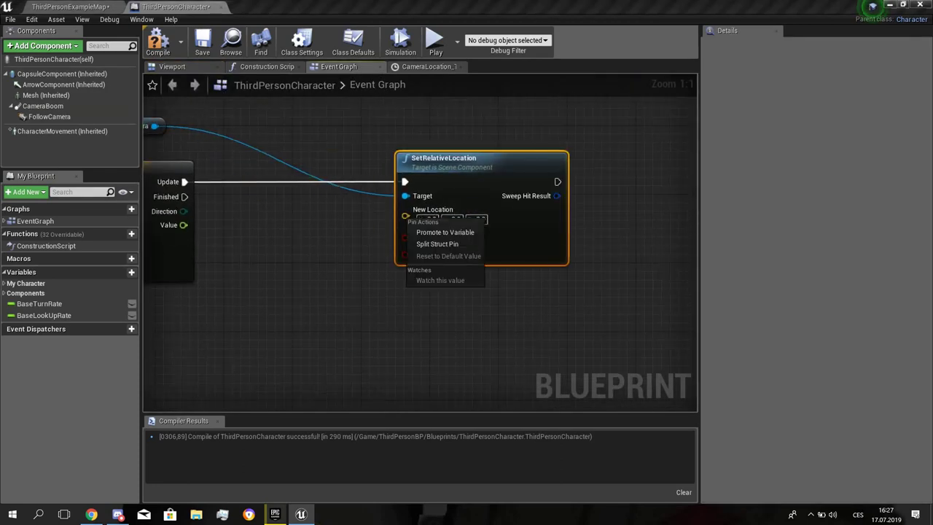
{"action": "left_click", "coordinate": [437, 241]}
{"action": "right_click_drag", "start_coordinate": [437, 241], "coordinate": [513, 242]}
{"action": "left_click_drag", "start_coordinate": [487, 242], "coordinate": [249, 227]}
{"action": "right_click_drag", "start_coordinate": [273, 216], "coordinate": [354, 236]}
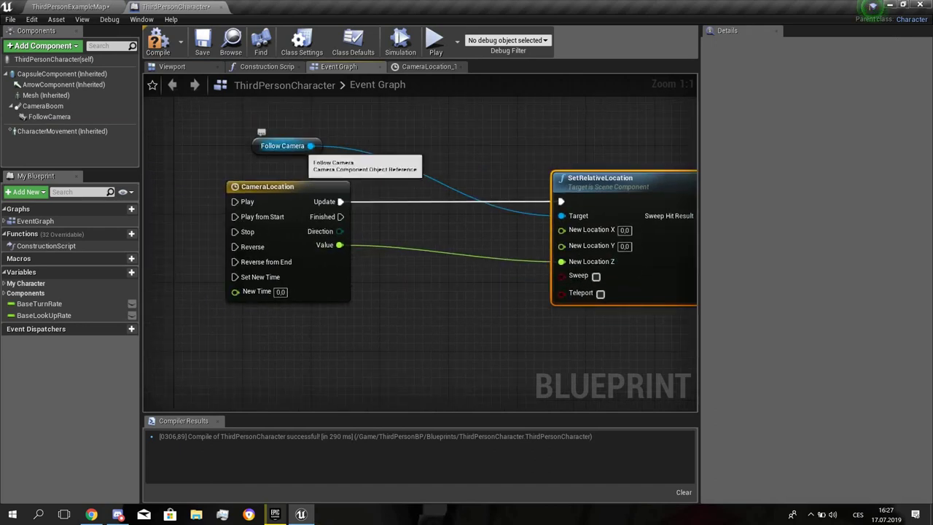
- Wire FollowCamera's split Relative Location X and Y into New Location X and Y, and compile and save the blueprint
{"action": "left_click_drag", "start_coordinate": [311, 145], "coordinate": [360, 175]}
{"action": "type", "text": "get rela"}
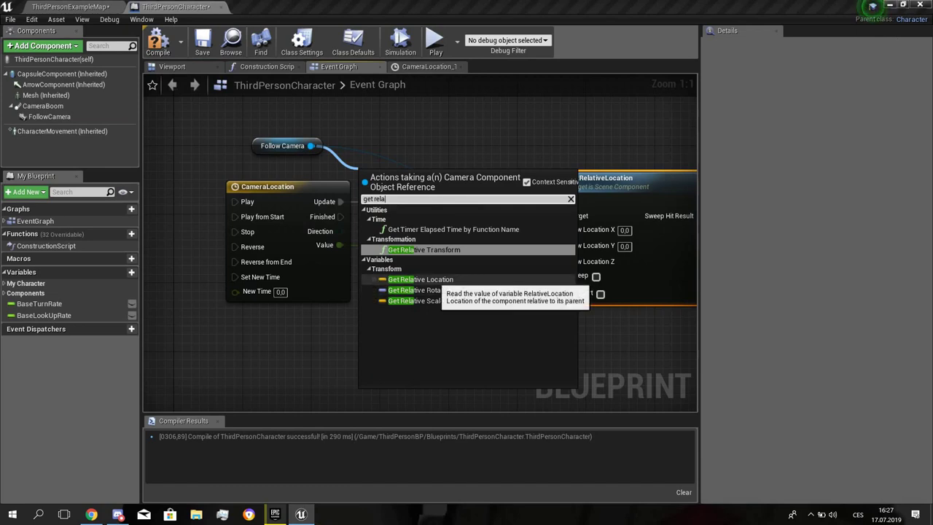
{"action": "left_click", "coordinate": [435, 280]}
{"action": "right_click", "coordinate": [455, 173]}
{"action": "right_click", "coordinate": [444, 183]}
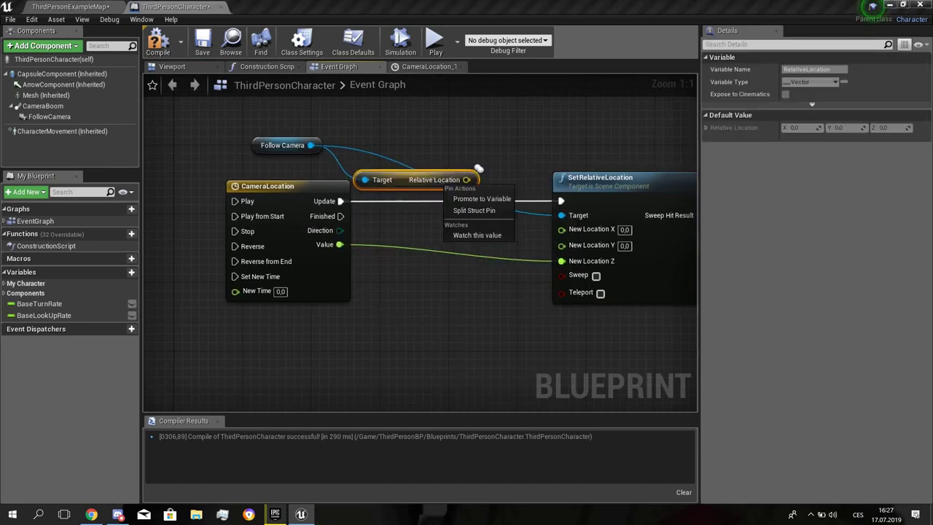
{"action": "left_click", "coordinate": [474, 211]}
{"action": "left_click_drag", "start_coordinate": [397, 198], "coordinate": [398, 164]}
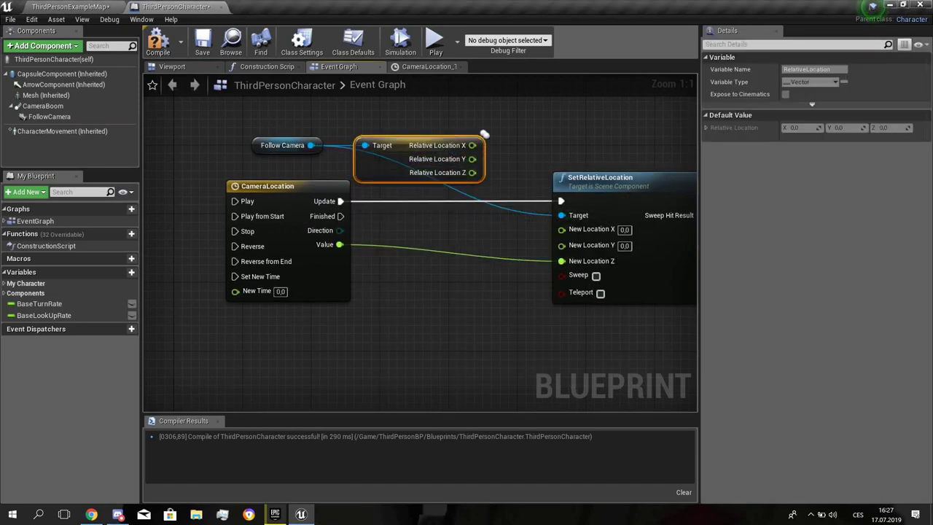
{"action": "left_click_drag", "start_coordinate": [470, 173], "coordinate": [467, 150]}
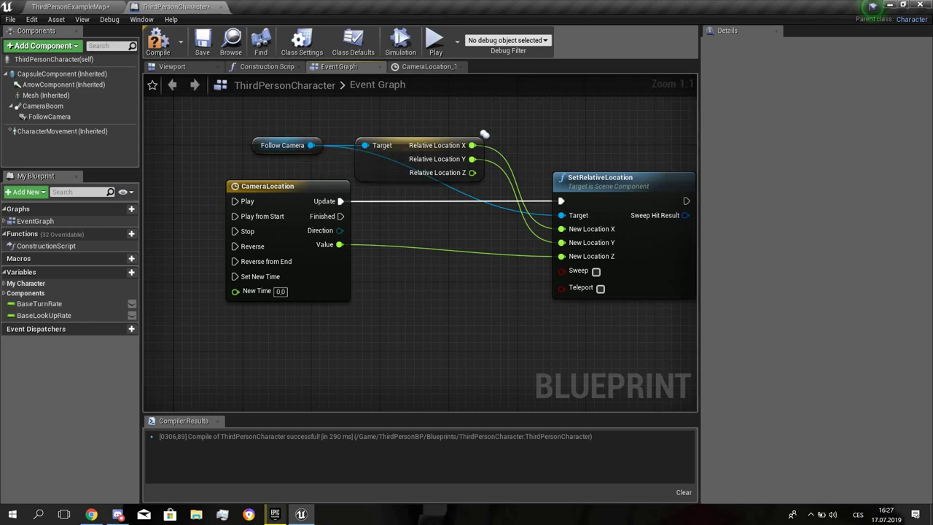
{"action": "left_click", "coordinate": [158, 41]}
{"action": "left_click", "coordinate": [203, 42]}
- Enable Loop on the CameraLocation timeline, compile and save the blueprint, and return to the event graph
{"action": "right_click_drag", "start_coordinate": [436, 311], "coordinate": [366, 302]}
{"action": "scroll", "coordinate": [363, 293], "scroll_direction": "down", "scroll_amount": 4}
{"action": "left_click_drag", "start_coordinate": [180, 192], "coordinate": [521, 310]}
{"action": "right_click_drag", "start_coordinate": [373, 306], "coordinate": [528, 342]}
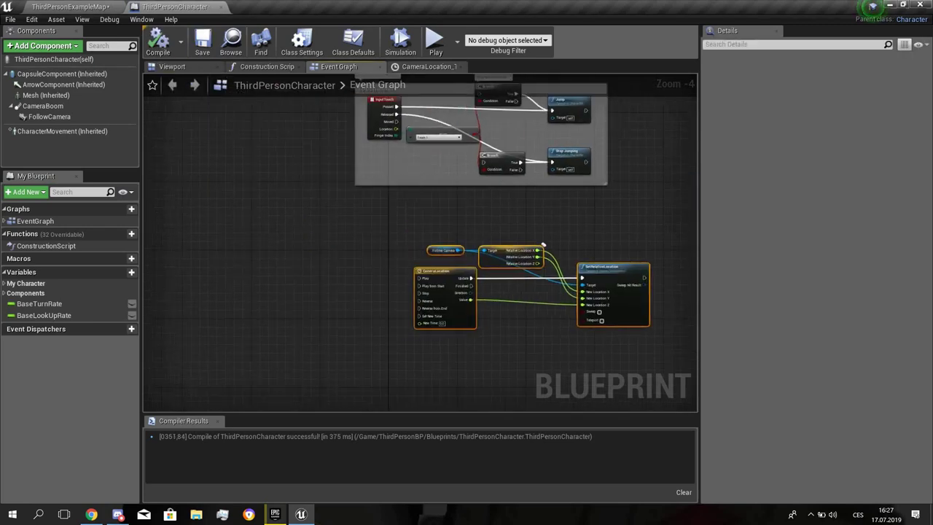
{"action": "scroll", "coordinate": [528, 342], "scroll_direction": "up", "scroll_amount": 3}
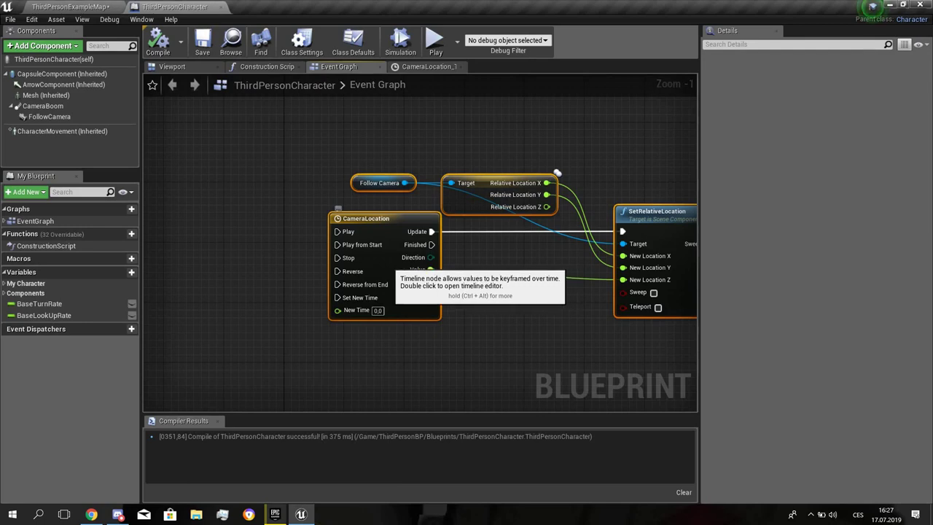
{"action": "double_click", "coordinate": [394, 264]}
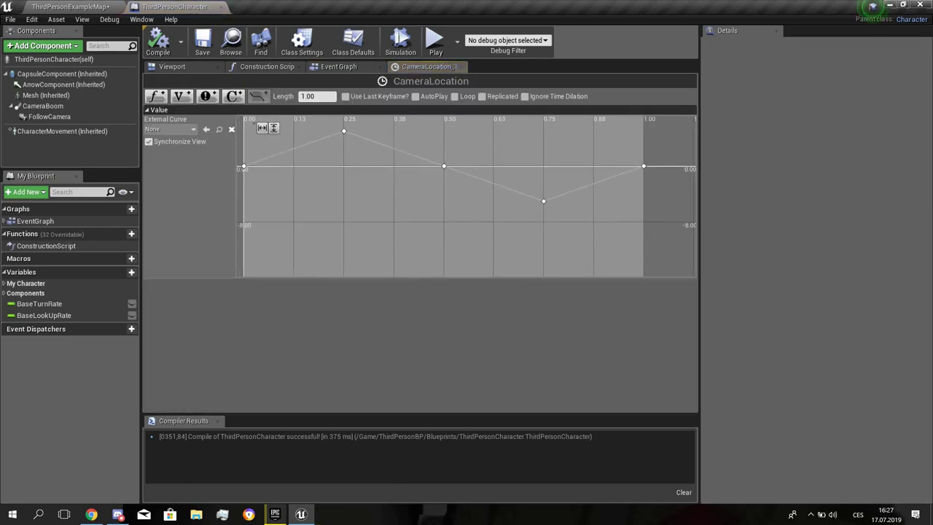
{"action": "left_click", "coordinate": [454, 96]}
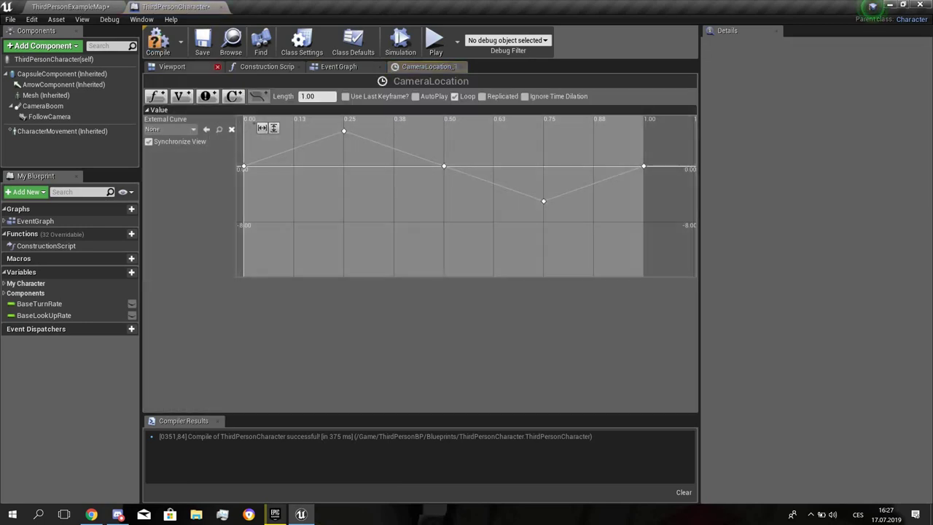
{"action": "left_click", "coordinate": [157, 42]}
{"action": "left_click", "coordinate": [199, 47]}
{"action": "left_click", "coordinate": [364, 67]}
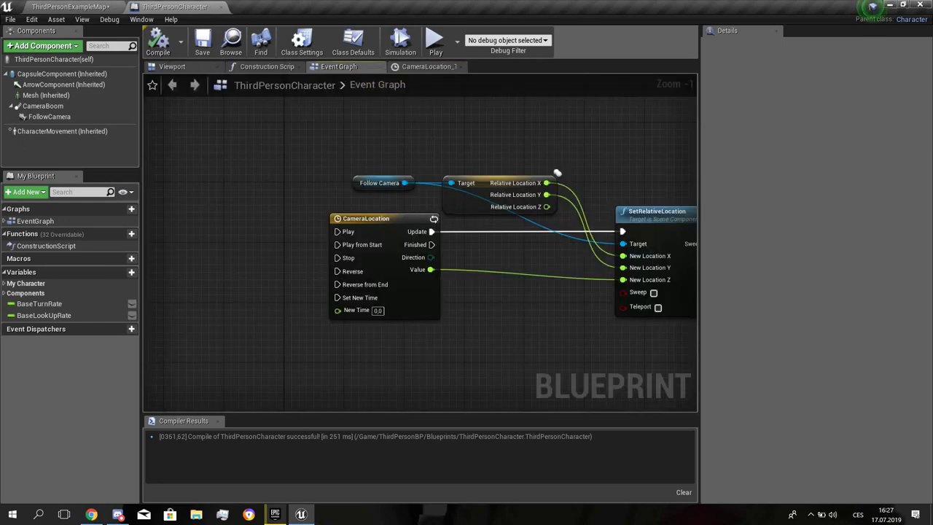
{"action": "right_click_drag", "start_coordinate": [558, 171], "coordinate": [691, 136]}
{"action": "scroll", "coordinate": [386, 186], "scroll_direction": "down", "scroll_amount": 2}
{"action": "right_click_drag", "start_coordinate": [377, 190], "coordinate": [409, 210]}
{"action": "scroll", "coordinate": [409, 211], "scroll_direction": "up", "scroll_amount": 1}
{"action": "scroll", "coordinate": [679, 166], "scroll_direction": "up", "scroll_amount": 1}
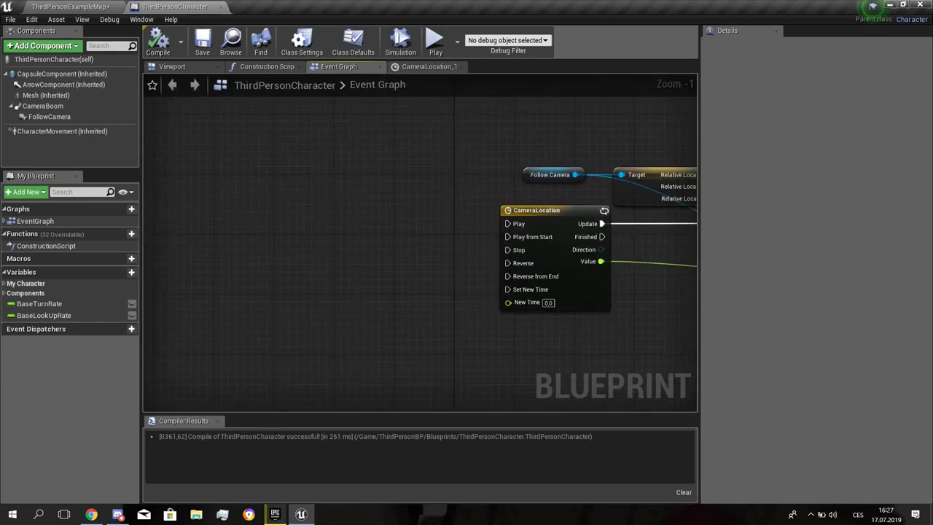
{"action": "scroll", "coordinate": [260, 258], "scroll_direction": "up", "scroll_amount": 1}
{"action": "right_click_drag", "start_coordinate": [249, 195], "coordinate": [245, 202]}
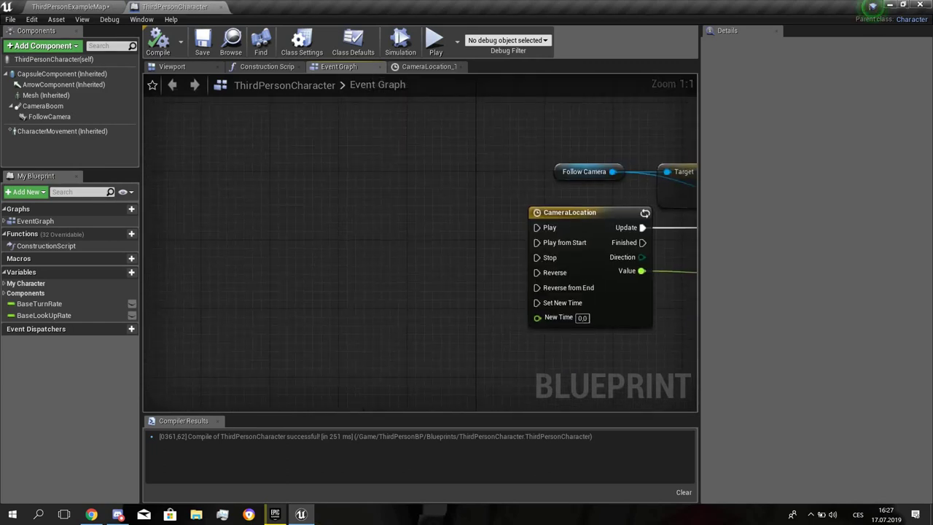
{"action": "right_click", "coordinate": [246, 202]}
{"action": "type", "text": "tir"}
{"action": "key", "text": "BackSpace"}
{"action": "type", "text": "ck"}
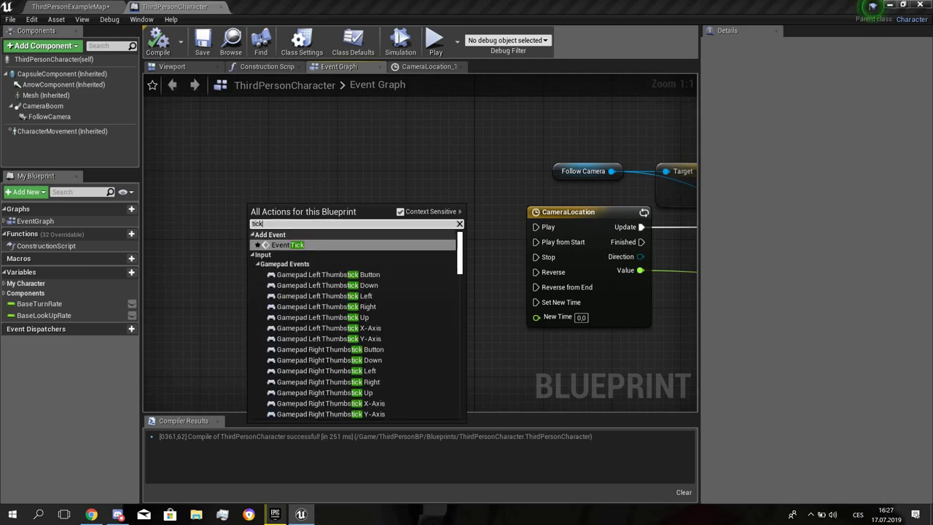
{"action": "left_click", "coordinate": [290, 245]}
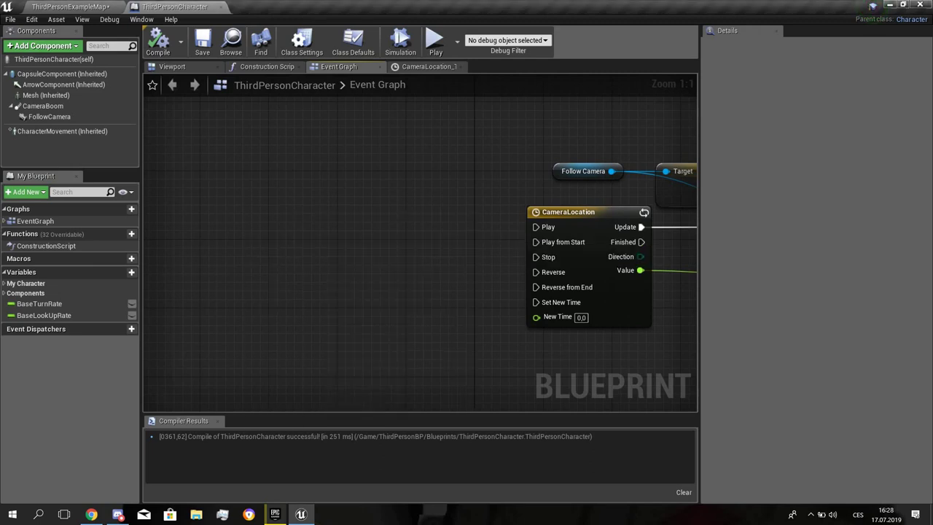
- Add a Left Shift key event and wire Pressed to CameraLocation's Play and Released to its Stop
{"action": "right_click_drag", "start_coordinate": [301, 211], "coordinate": [381, 202]}
{"action": "right_click", "coordinate": [296, 219]}
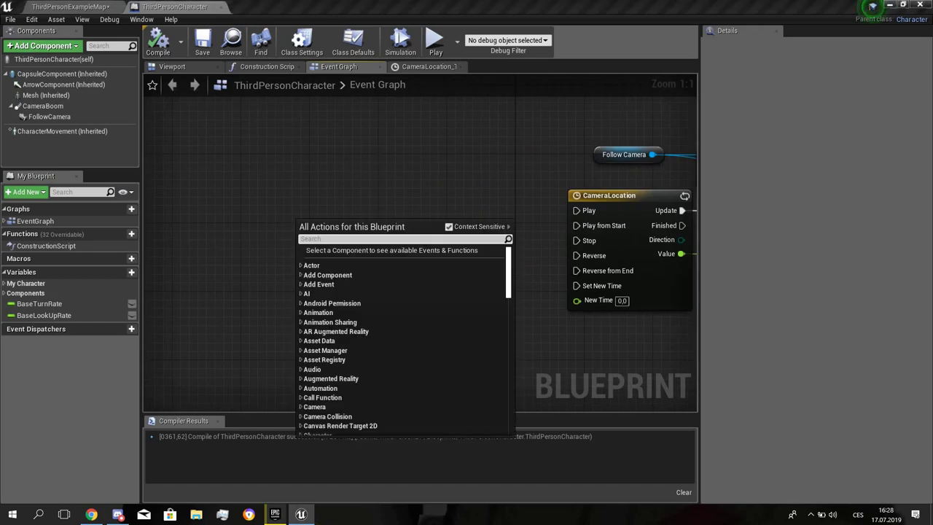
{"action": "type", "text": "shift"}
{"action": "key", "text": "Return"}
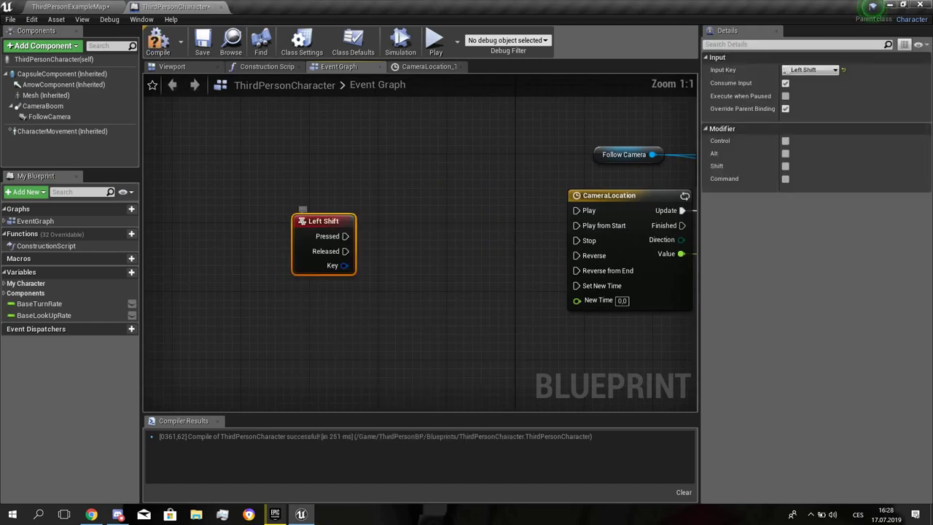
{"action": "left_click_drag", "start_coordinate": [345, 236], "coordinate": [577, 240]}
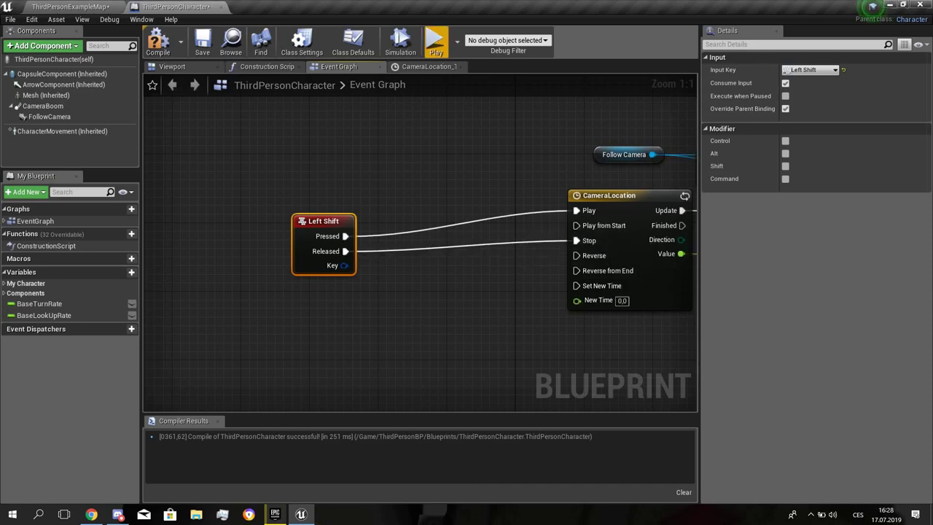
- Play the game preview and walk around the level to check the camera bobbing, ending the preview when done
{"action": "left_click", "coordinate": [436, 43]}
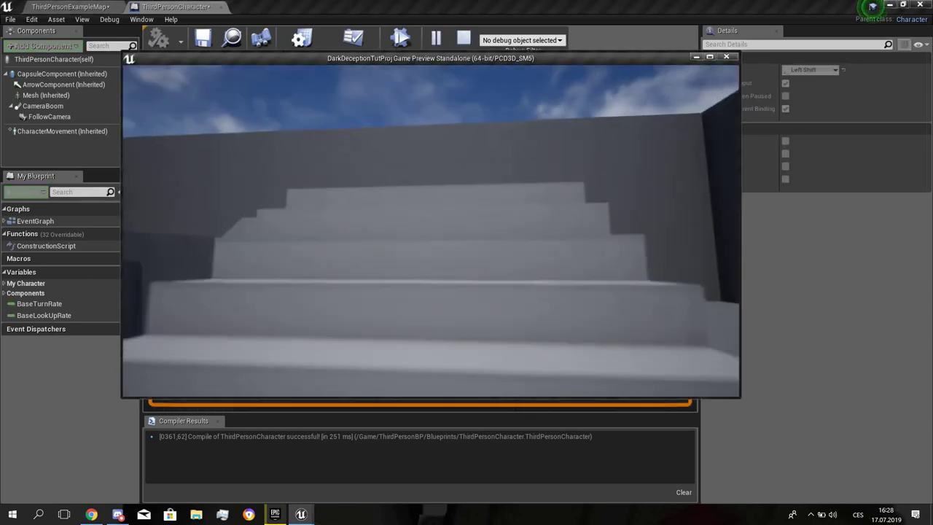
{"action": "key", "text": "w"}
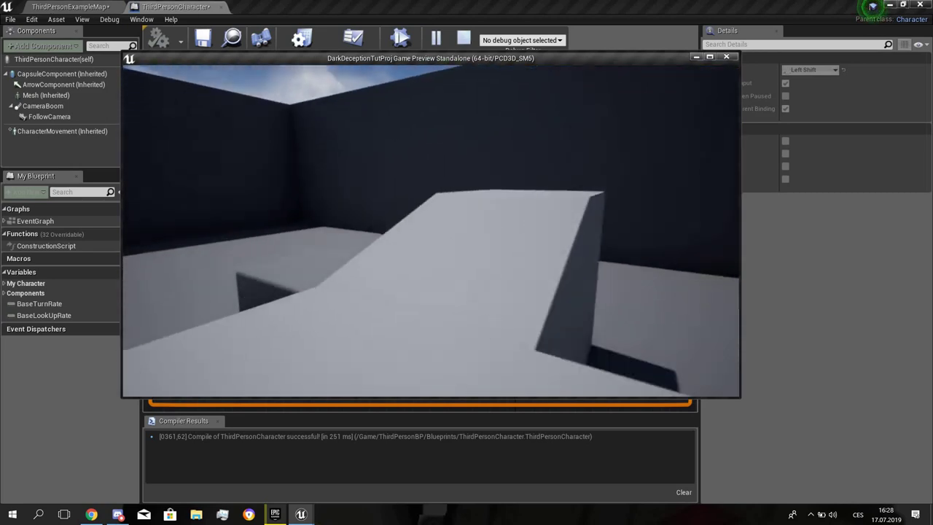
{"action": "key", "text": "w"}
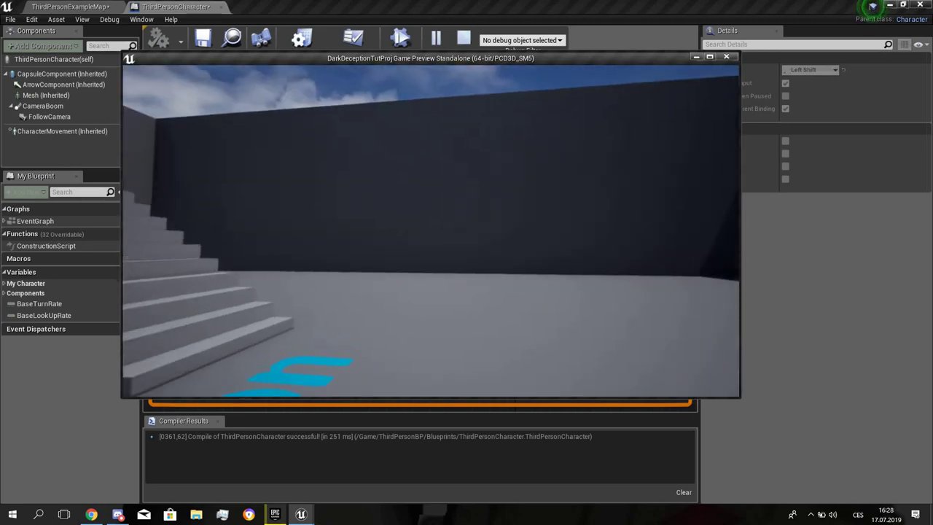
{"action": "key", "text": "w"}
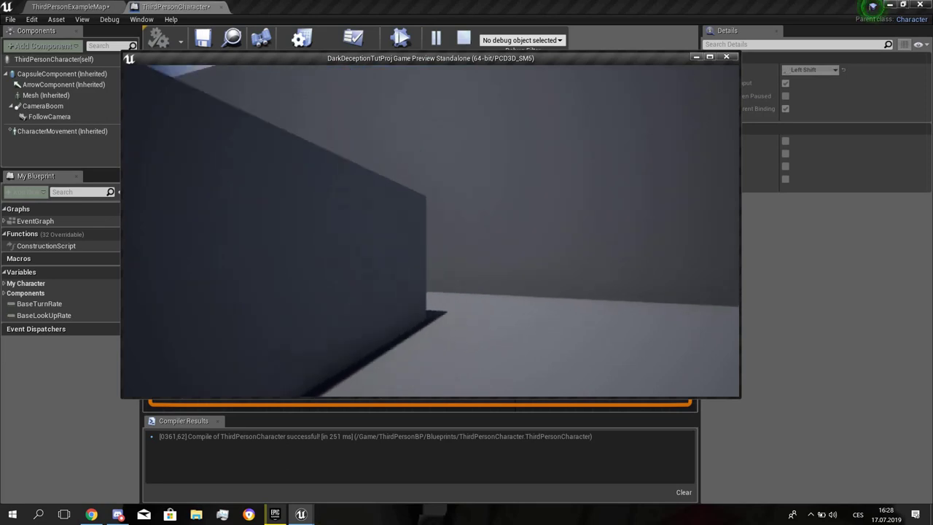
{"action": "key", "text": "w"}
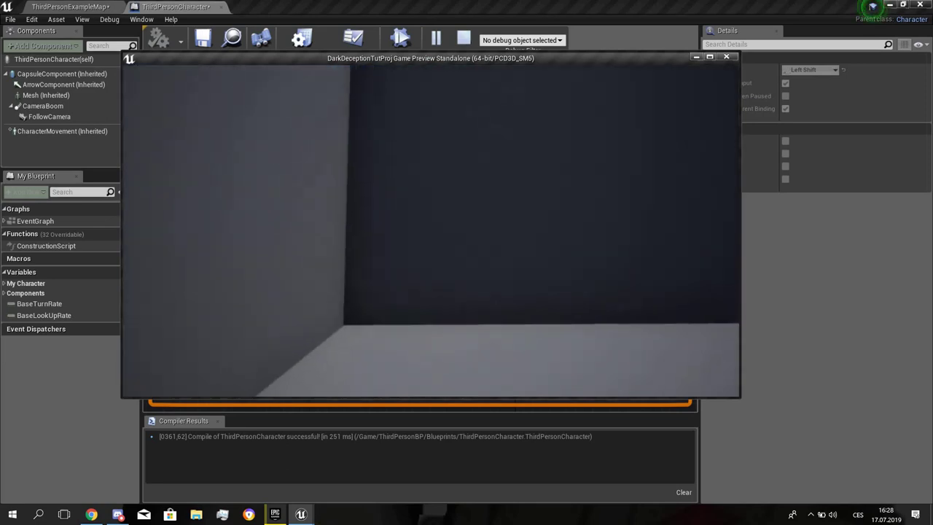
{"action": "key", "text": "w"}
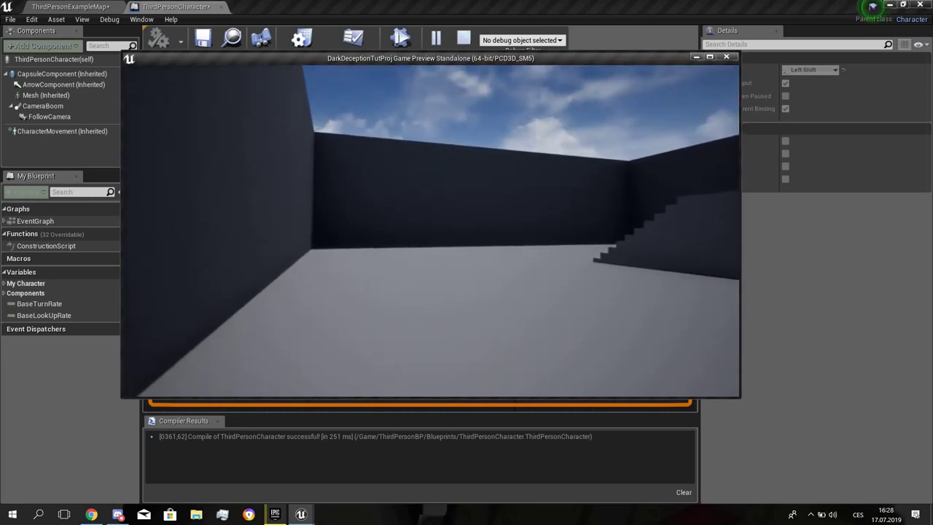
{"action": "key", "text": "Escape"}
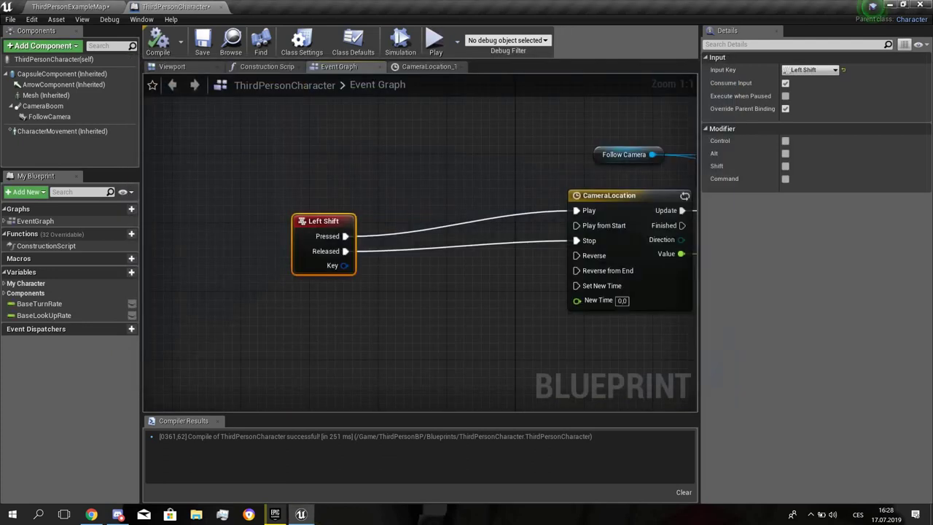
- In the CameraLocation timeline, set the Value curve's key at time 0.25 to 10 and the key at 0.75 to -10
{"action": "right_click_drag", "start_coordinate": [330, 252], "coordinate": [249, 262]}
{"action": "scroll", "coordinate": [295, 260], "scroll_direction": "down", "scroll_amount": 3}
{"action": "double_click", "coordinate": [460, 253]}
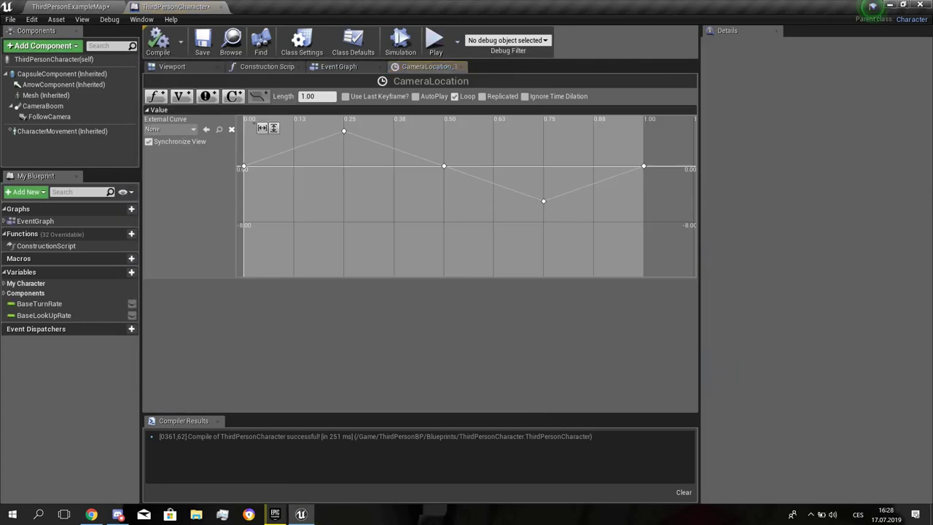
{"action": "left_click", "coordinate": [343, 131]}
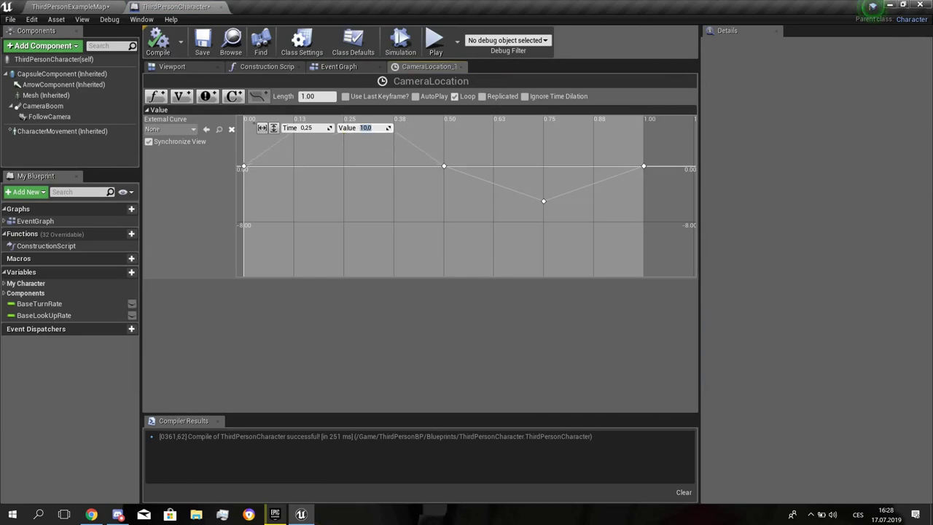
{"action": "left_click", "coordinate": [544, 201]}
{"action": "right_click_drag", "start_coordinate": [415, 186], "coordinate": [435, 251]}
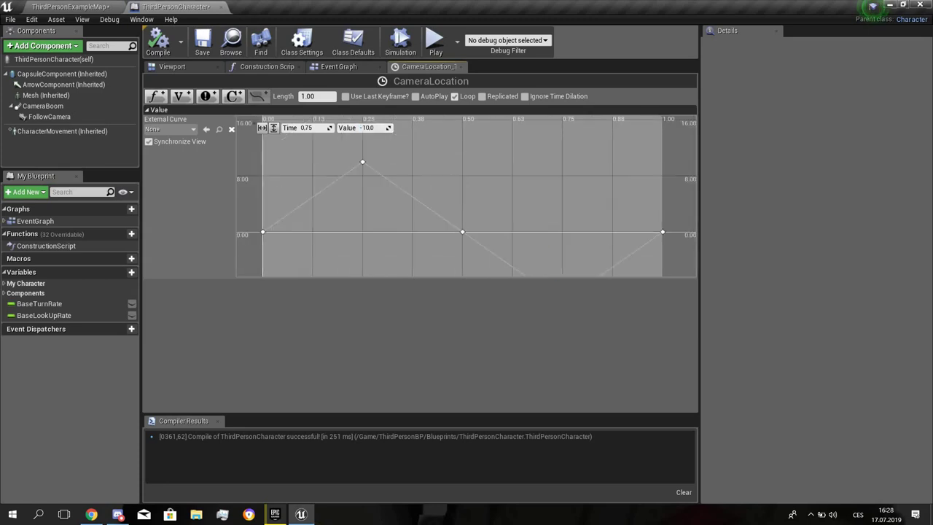
{"action": "left_click", "coordinate": [362, 162]}
{"action": "left_click", "coordinate": [419, 196]}
- Move the Value curve's positive peak key to time 0.125 with a value of about 8
{"action": "right_click_drag", "start_coordinate": [419, 197], "coordinate": [376, 153]}
{"action": "scroll", "coordinate": [394, 167], "scroll_direction": "down", "scroll_amount": 3}
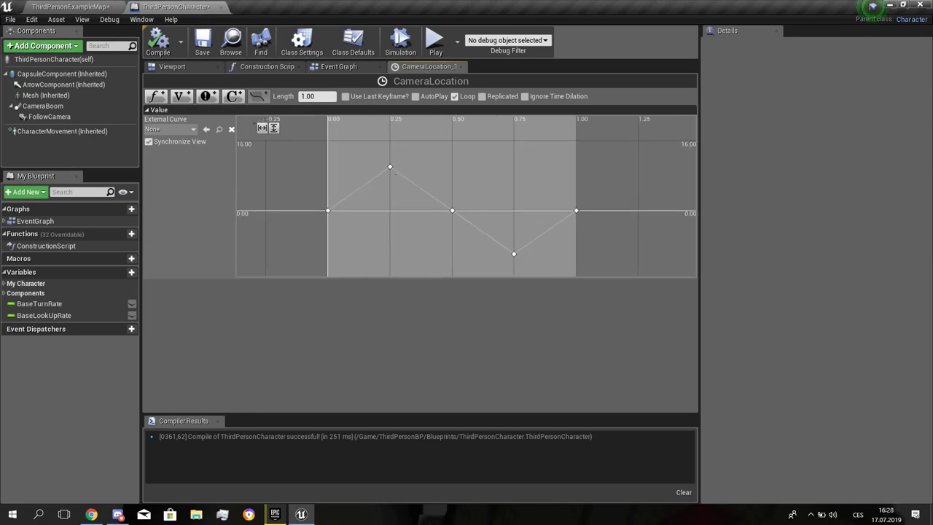
{"action": "scroll", "coordinate": [391, 169], "scroll_direction": "up", "scroll_amount": 4}
{"action": "right_click_drag", "start_coordinate": [391, 169], "coordinate": [447, 192]}
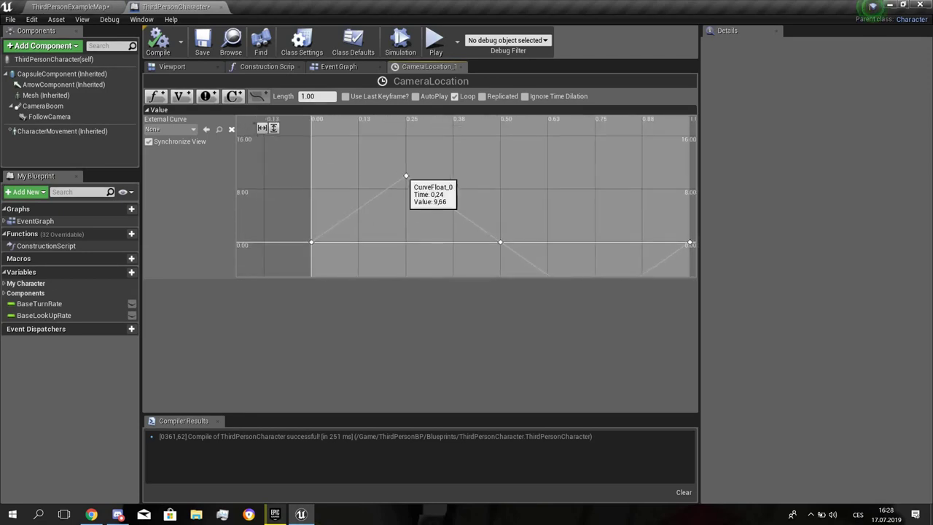
{"action": "left_click", "coordinate": [406, 176]}
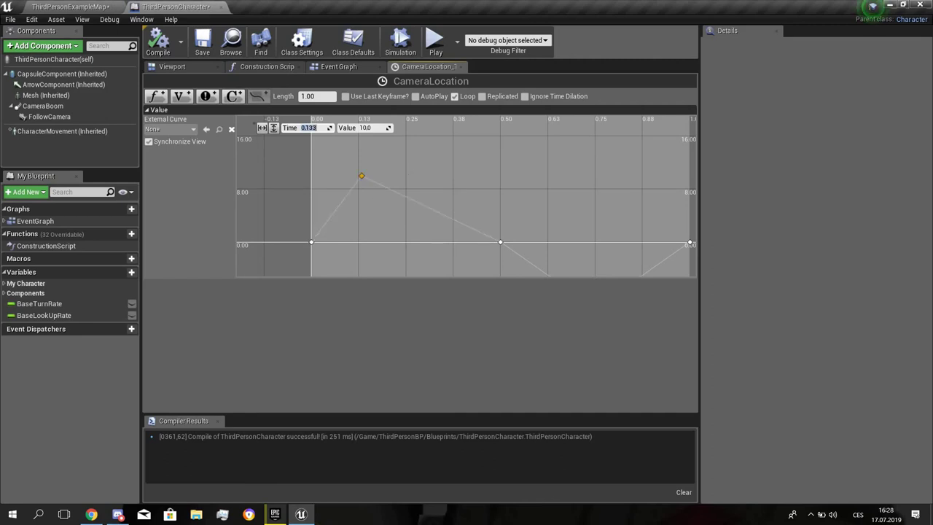
{"action": "left_click", "coordinate": [328, 128]}
{"action": "key", "text": "Escape"}
{"action": "mouse_move", "coordinate": [361, 176]}
{"action": "left_mouse_down"}
{"action": "mouse_move", "coordinate": [407, 188]}
{"action": "mouse_move", "coordinate": [358, 189]}
{"action": "left_mouse_up"}
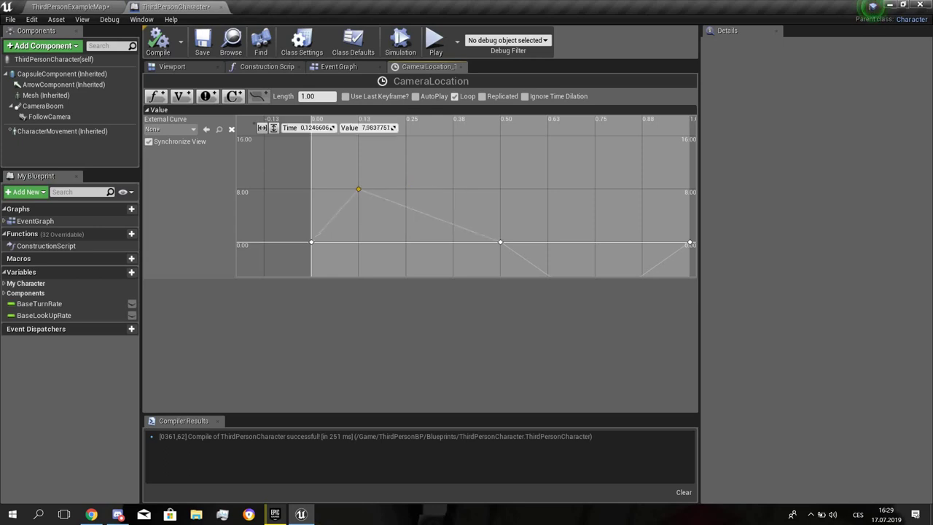
{"action": "left_click", "coordinate": [315, 128]}
{"action": "type", "text": "0,125"}
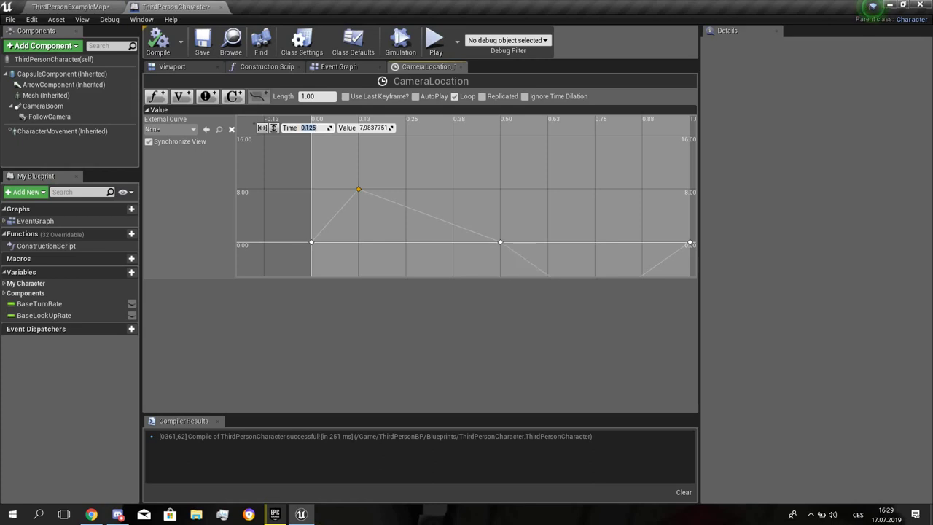
- Move the Value curve's middle key from time 0.5 to time 0.25 and set its value to 0
{"action": "right_click_drag", "start_coordinate": [497, 242], "coordinate": [461, 207]}
{"action": "left_click", "coordinate": [465, 208]}
{"action": "left_click_drag", "start_coordinate": [465, 206], "coordinate": [370, 207]}
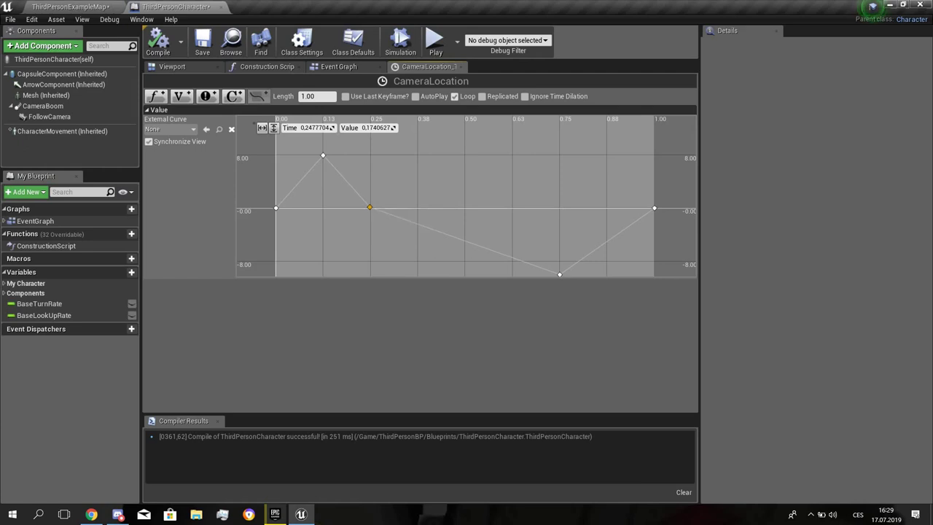
{"action": "left_click", "coordinate": [315, 127]}
{"action": "type", "text": "0.25"}
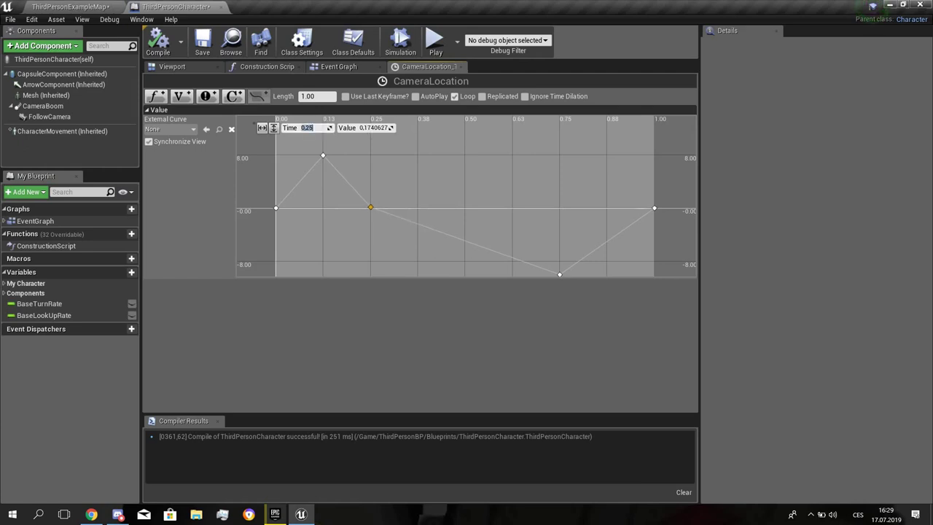
{"action": "right_click_drag", "start_coordinate": [379, 218], "coordinate": [348, 178]}
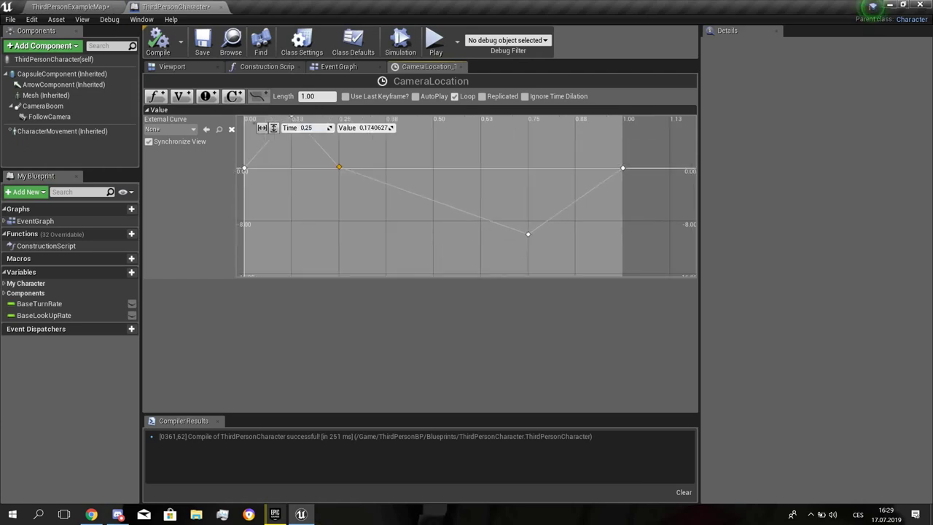
{"action": "left_click", "coordinate": [374, 127]}
{"action": "type", "text": "0"}
{"action": "key", "text": "Return"}
- Move the Value curve's negative key to about time 0.37 with value -10, and set the positive peak key's value to 10
{"action": "left_click_drag", "start_coordinate": [528, 234], "coordinate": [385, 220]}
{"action": "left_click", "coordinate": [375, 127]}
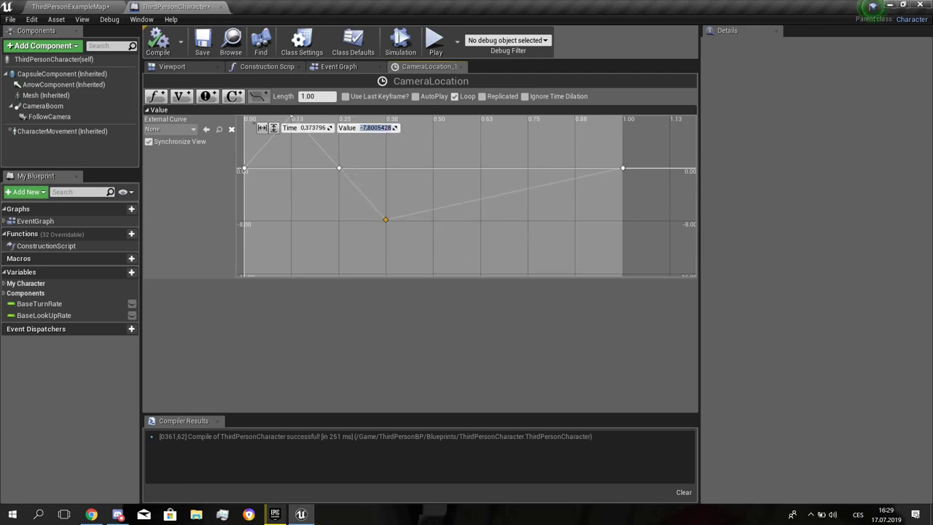
{"action": "type", "text": "-10"}
{"action": "key", "text": "Return"}
{"action": "right_click_drag", "start_coordinate": [320, 146], "coordinate": [345, 188]}
{"action": "left_click", "coordinate": [316, 158]}
{"action": "mouse_move", "coordinate": [317, 158]}
{"action": "right_mouse_down"}
{"action": "mouse_move", "coordinate": [309, 126]}
{"action": "mouse_move", "coordinate": [320, 154]}
{"action": "right_mouse_up"}
{"action": "left_click", "coordinate": [375, 127]}
{"action": "type", "text": "10"}
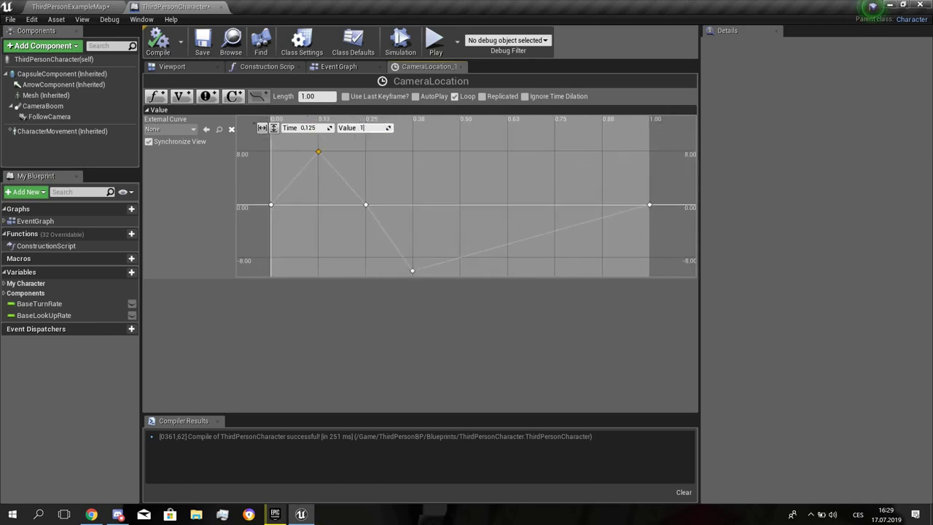
{"action": "key", "text": "Return"}
- Set the time of the Value curve's negative key to exactly 0.375
{"action": "right_click_drag", "start_coordinate": [394, 219], "coordinate": [393, 178]}
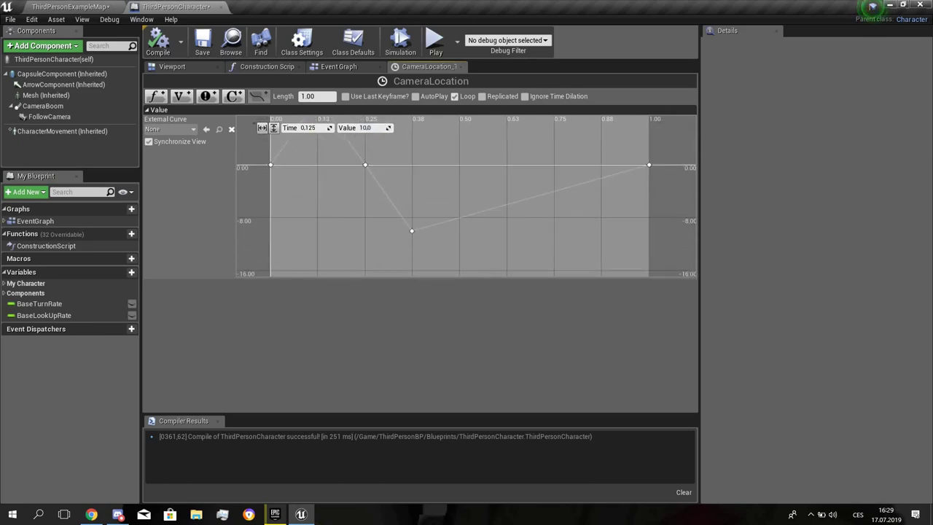
{"action": "left_click", "coordinate": [411, 231]}
{"action": "type", "text": "0,38"}
{"action": "key", "text": "Return"}
{"action": "type", "text": "0.375"}
{"action": "key", "text": "Return"}
- Move the Value curve's end key to time 0.5 and set its value to 0
{"action": "scroll", "coordinate": [467, 196], "scroll_direction": "up", "scroll_amount": 6}
{"action": "scroll", "coordinate": [466, 196], "scroll_direction": "down", "scroll_amount": 8}
{"action": "right_click_drag", "start_coordinate": [466, 196], "coordinate": [403, 252]}
{"action": "left_click_drag", "start_coordinate": [584, 202], "coordinate": [418, 202]}
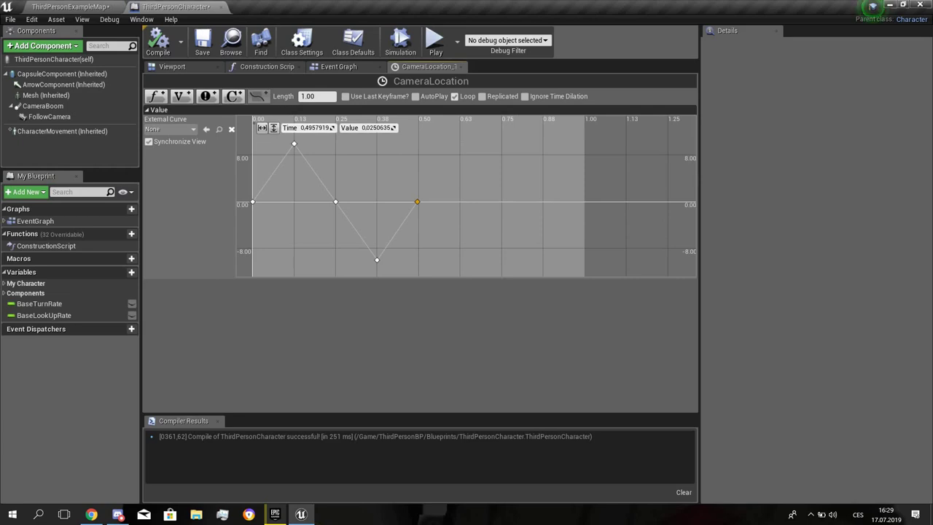
{"action": "left_click", "coordinate": [315, 128]}
{"action": "type", "text": "0,5"}
{"action": "key", "text": "Return"}
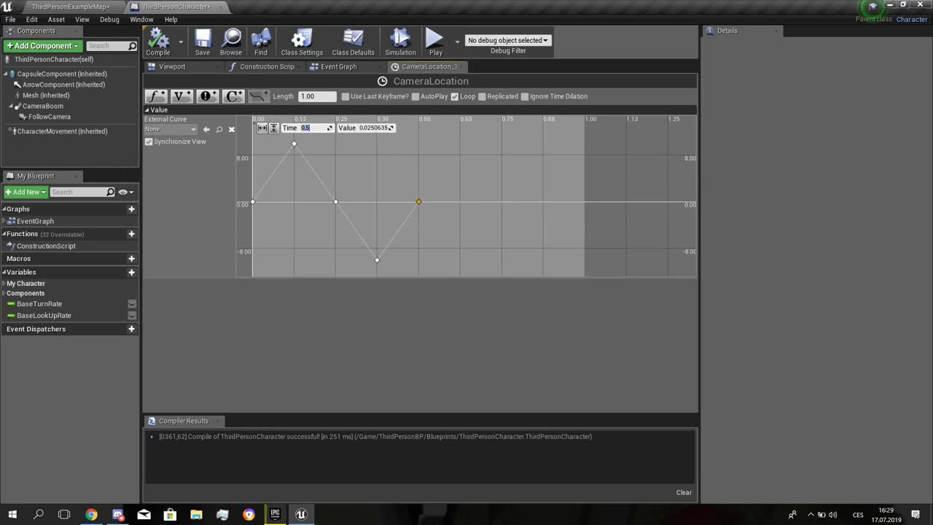
{"action": "key", "text": "Tab"}
{"action": "type", "text": "0.0"}
{"action": "key", "text": "Escape"}
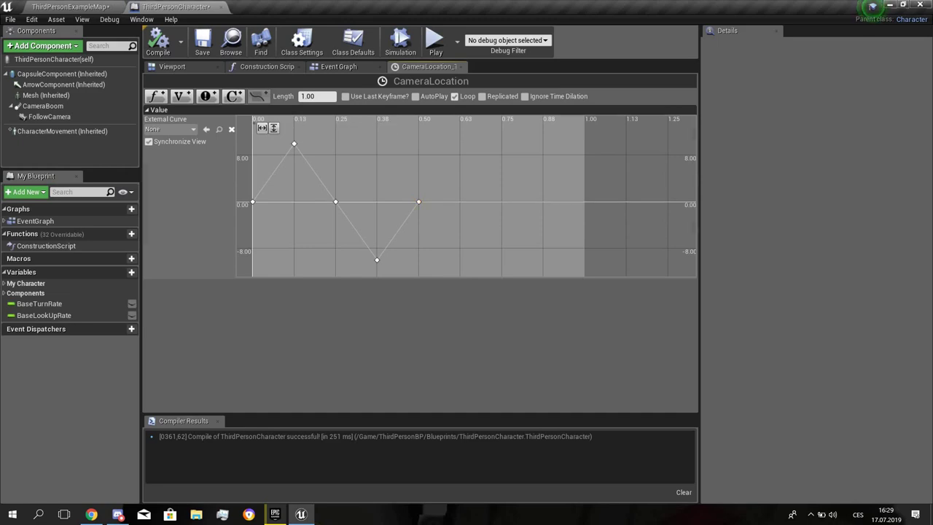
- Set the length of the CameraLocation timeline to 0.50
{"action": "left_click_drag", "start_coordinate": [316, 96], "coordinate": [301, 96]}
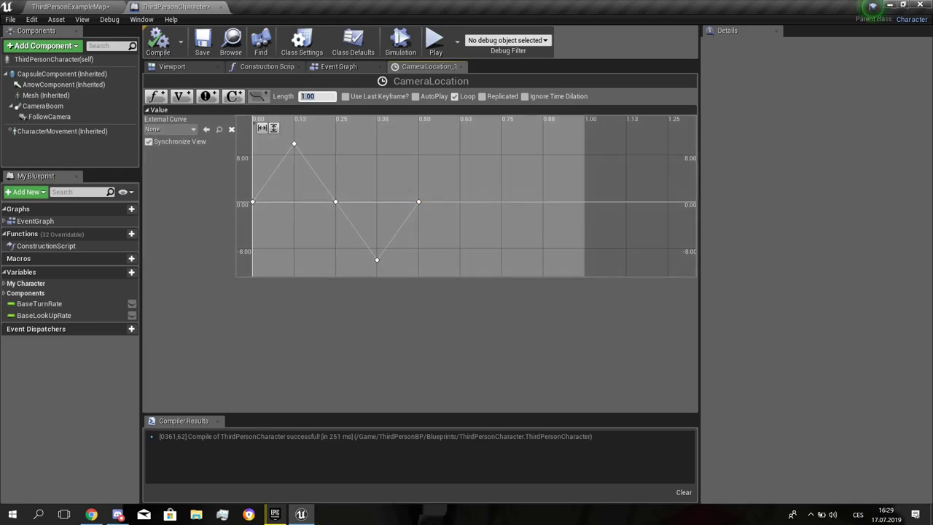
{"action": "type", "text": "0,5"}
{"action": "key", "text": "Return"}
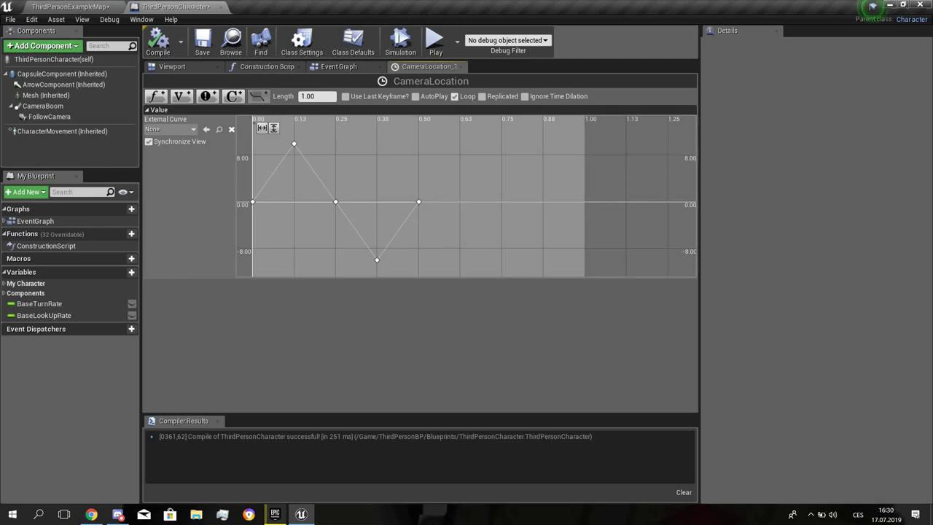
{"action": "left_click", "coordinate": [317, 96]}
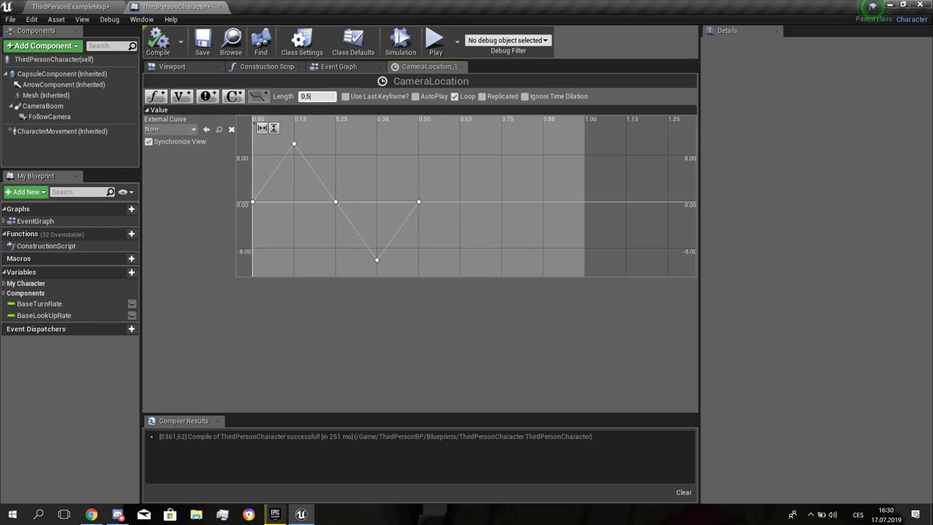
{"action": "type", "text": "0.50"}
{"action": "key", "text": "Return"}
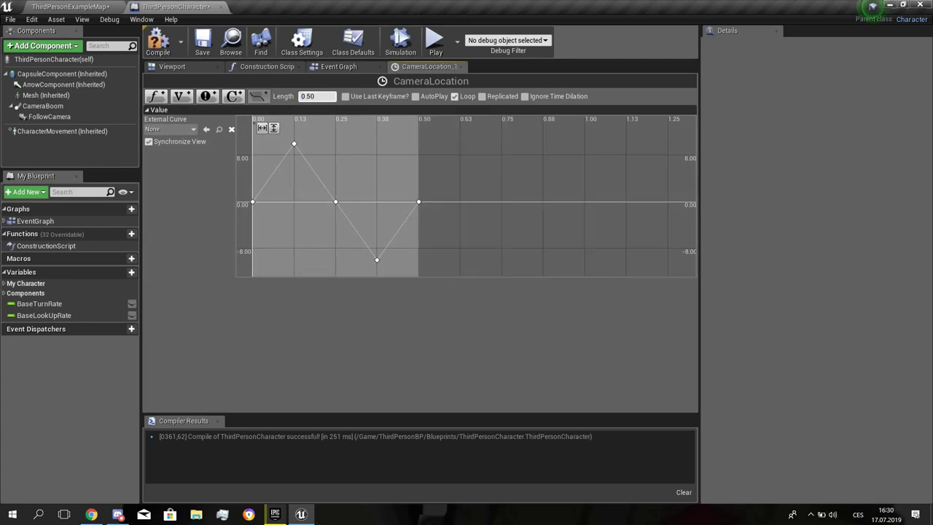
- Play the game preview and walk around the level to check the faster camera bob, ending the preview when done
{"action": "right_click_drag", "start_coordinate": [379, 182], "coordinate": [475, 202]}
{"action": "scroll", "coordinate": [467, 197], "scroll_direction": "down", "scroll_amount": 2}
{"action": "scroll", "coordinate": [466, 197], "scroll_direction": "up", "scroll_amount": 2}
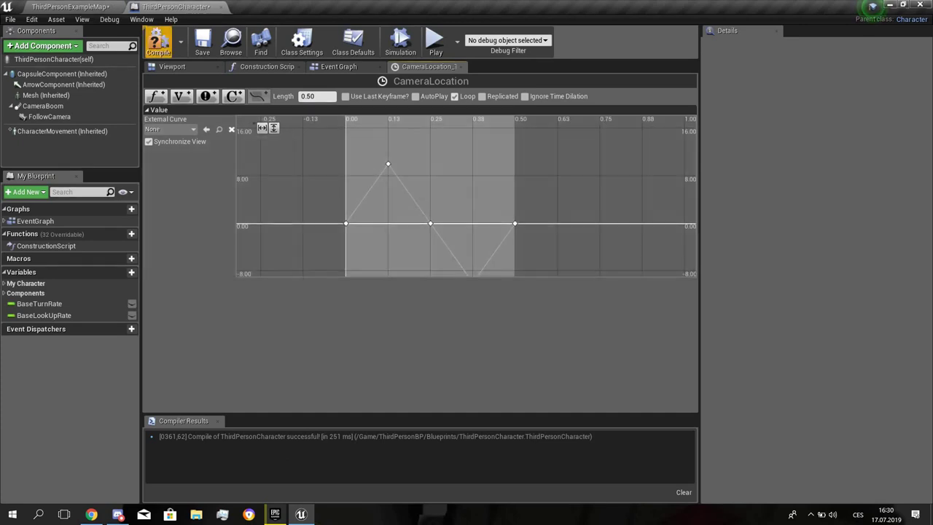
{"action": "left_click", "coordinate": [435, 43]}
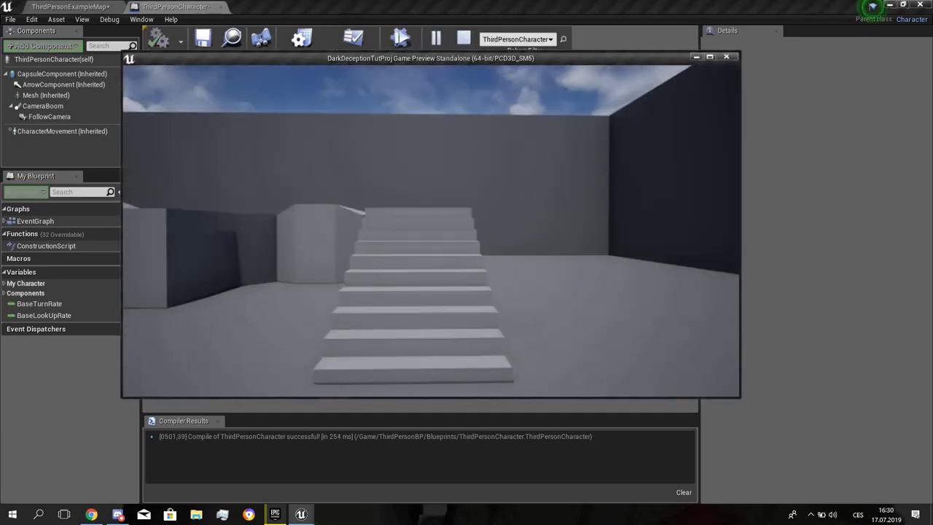
{"action": "key", "text": "w"}
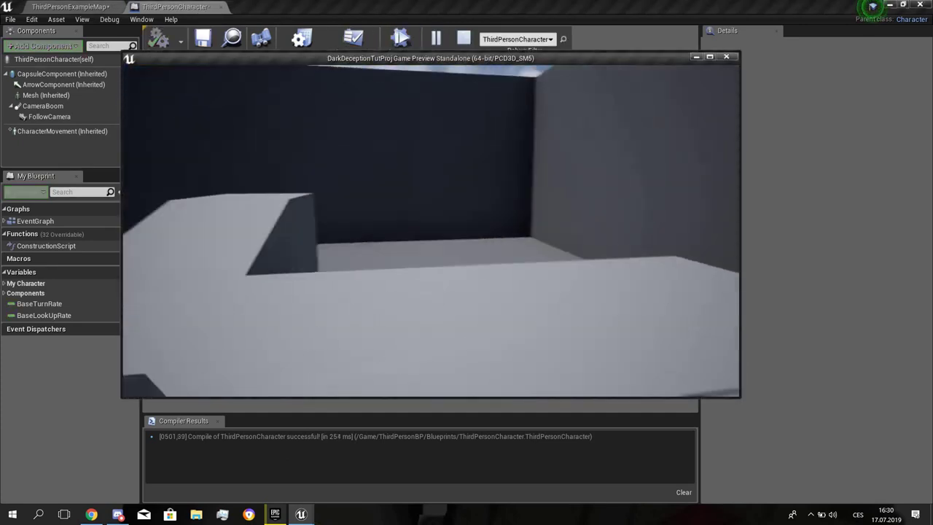
{"action": "key", "text": "w"}
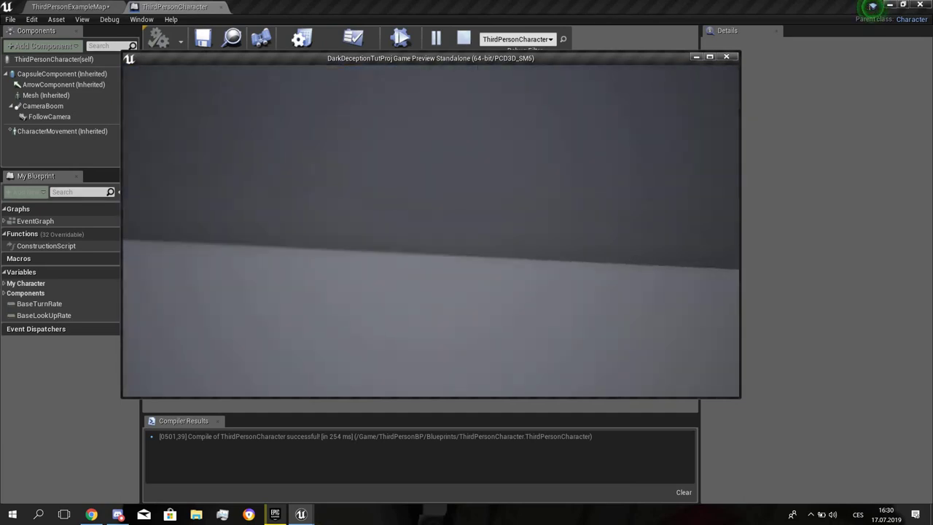
{"action": "key", "text": "w"}
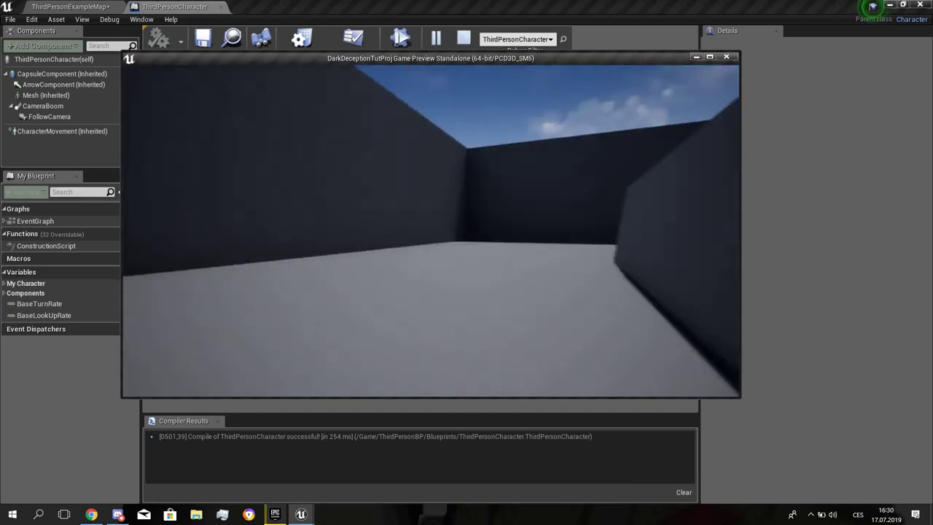
{"action": "key", "text": "w"}
{"action": "key", "text": "w"}
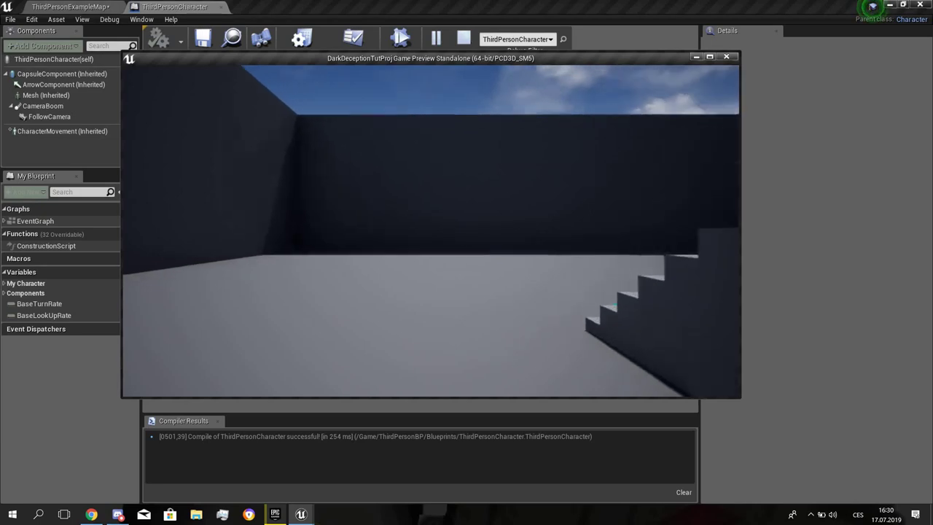
{"action": "key", "text": "Escape"}
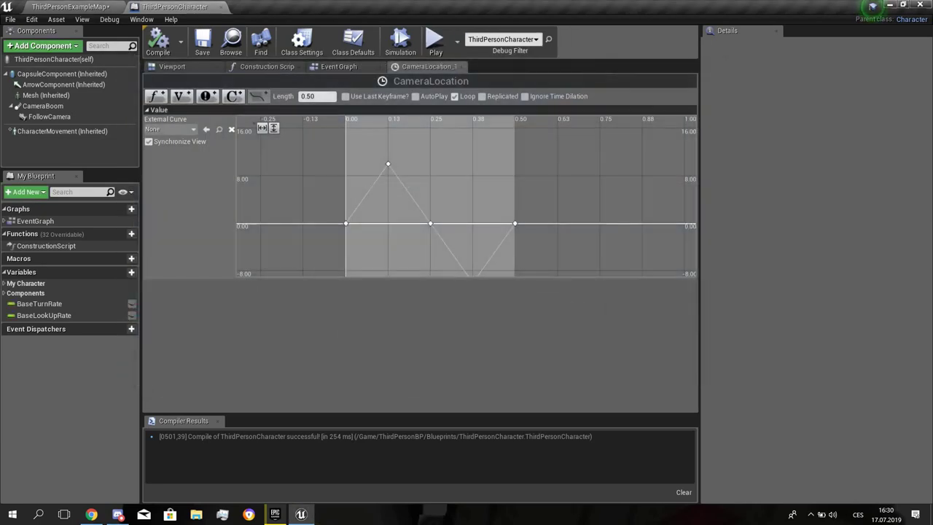
- Check the FollowCamera component's Z location against the value of the CameraLocation curve's peak key
{"action": "left_click", "coordinate": [387, 164]}
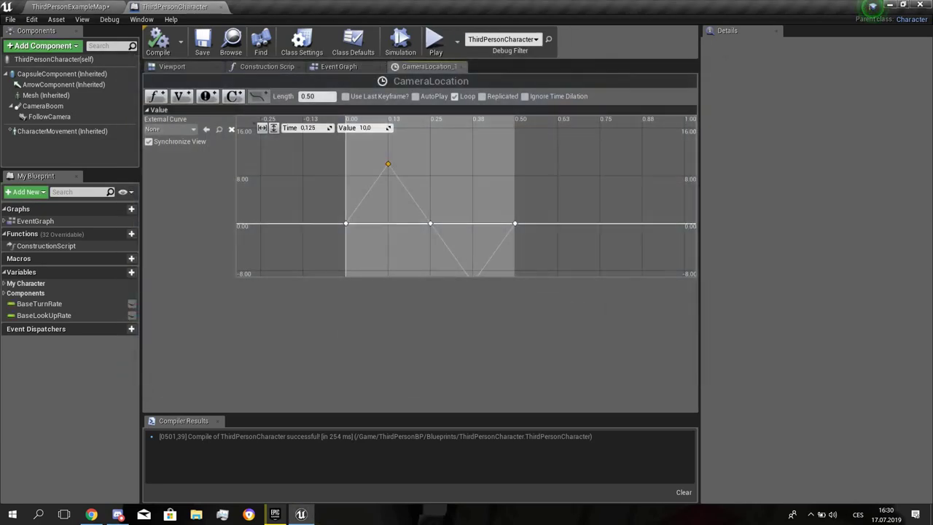
{"action": "left_click", "coordinate": [338, 66]}
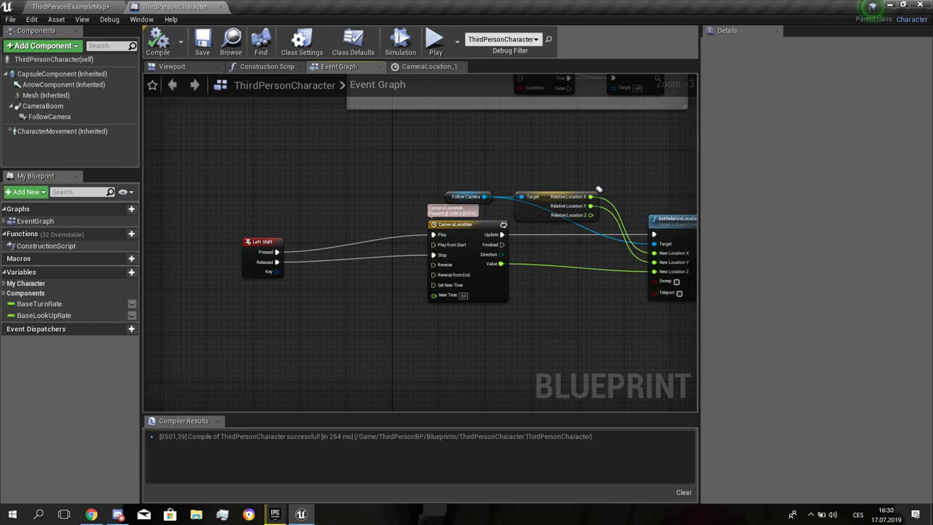
{"action": "right_click_drag", "start_coordinate": [384, 115], "coordinate": [336, 127]}
{"action": "double_click", "coordinate": [405, 236]}
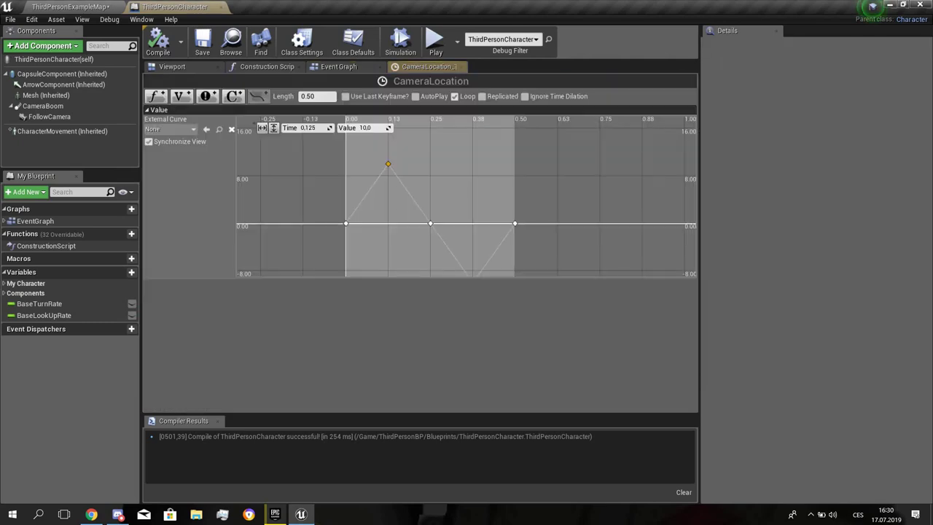
{"action": "left_click", "coordinate": [67, 107]}
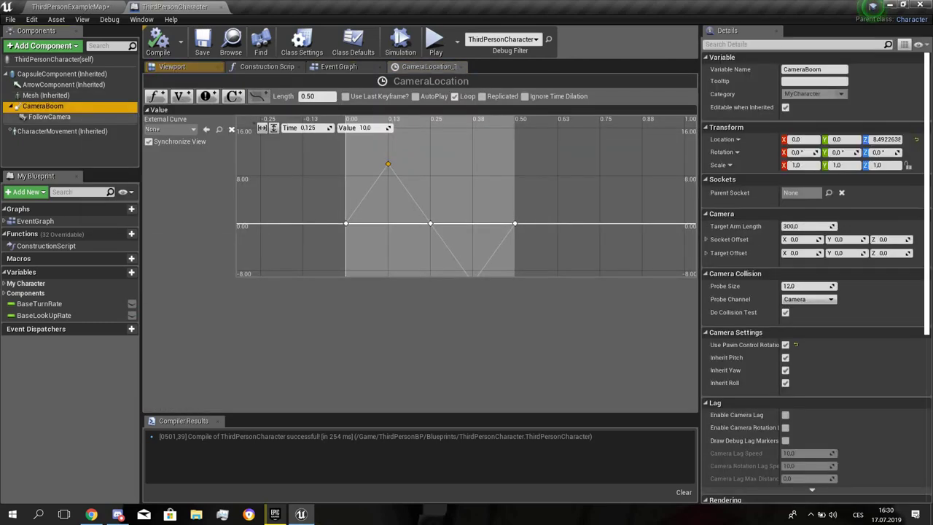
{"action": "left_click", "coordinate": [70, 116]}
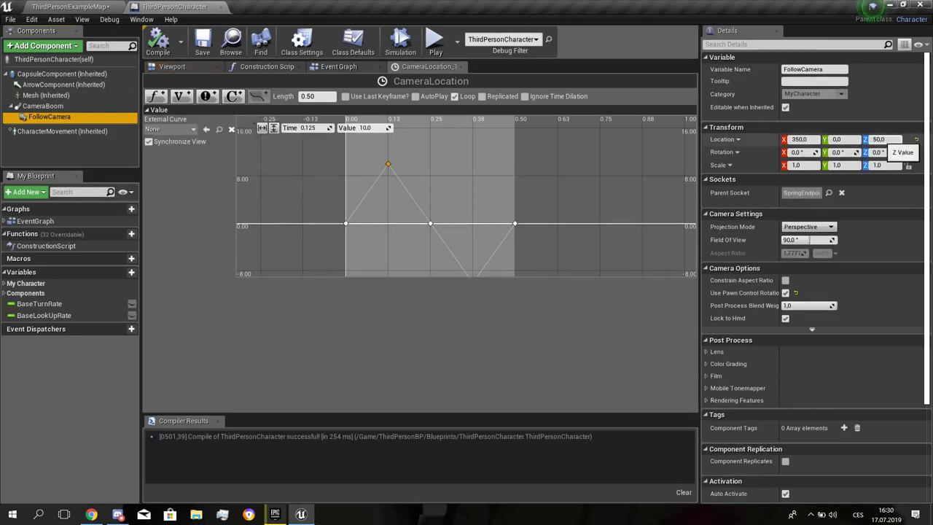
{"action": "left_click", "coordinate": [879, 139]}
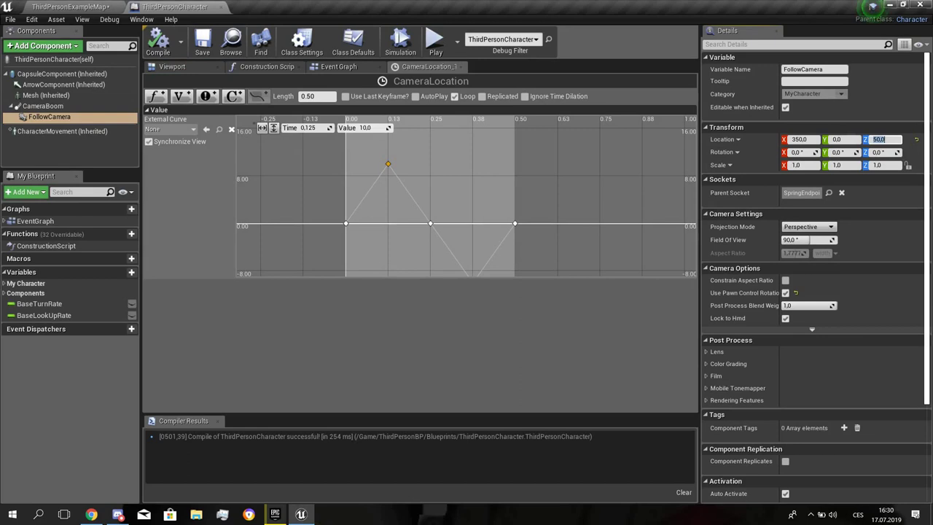
- Set the Value curve's peak key at time 0.125 to 60 and its lowest key at 0.375 to 40
{"action": "left_click", "coordinate": [366, 128]}
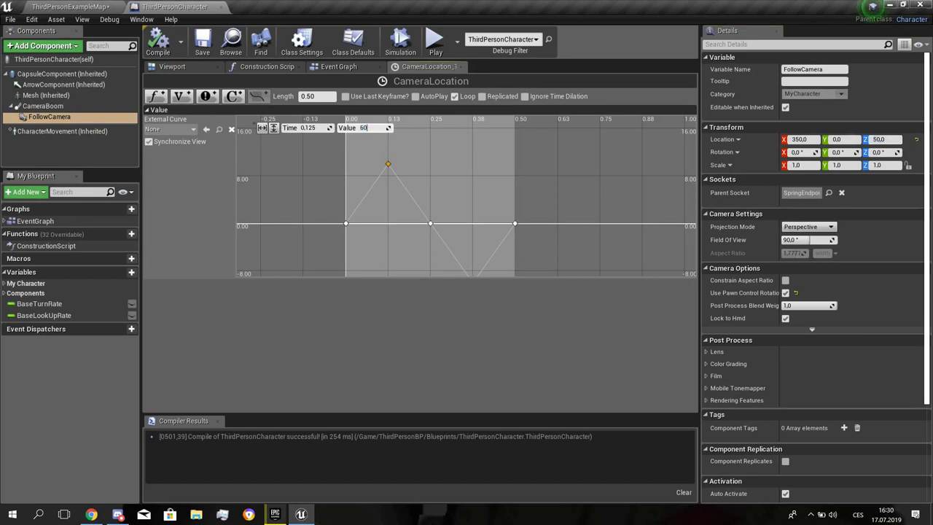
{"action": "key", "text": "Return"}
{"action": "right_click_drag", "start_coordinate": [430, 233], "coordinate": [421, 151]}
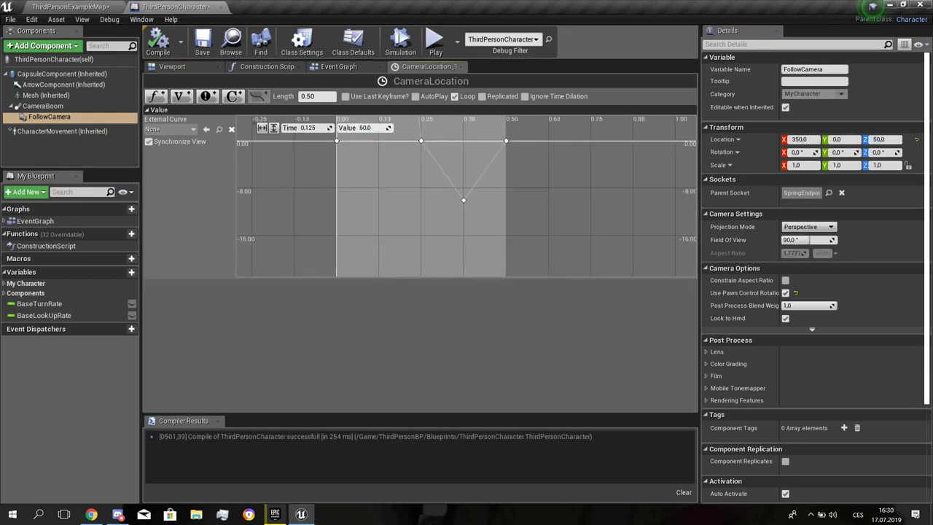
{"action": "left_click", "coordinate": [464, 199]}
{"action": "key", "text": "Return"}
- Set the Value curve's keys at times 0.25, 0.5 and 0 to a value of 50
{"action": "right_click_drag", "start_coordinate": [430, 175], "coordinate": [448, 223]}
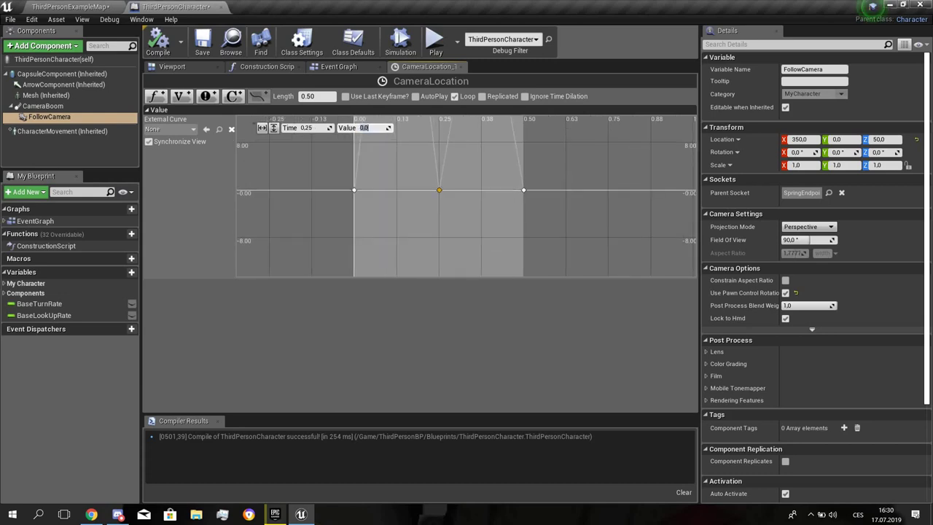
{"action": "key", "text": "Return"}
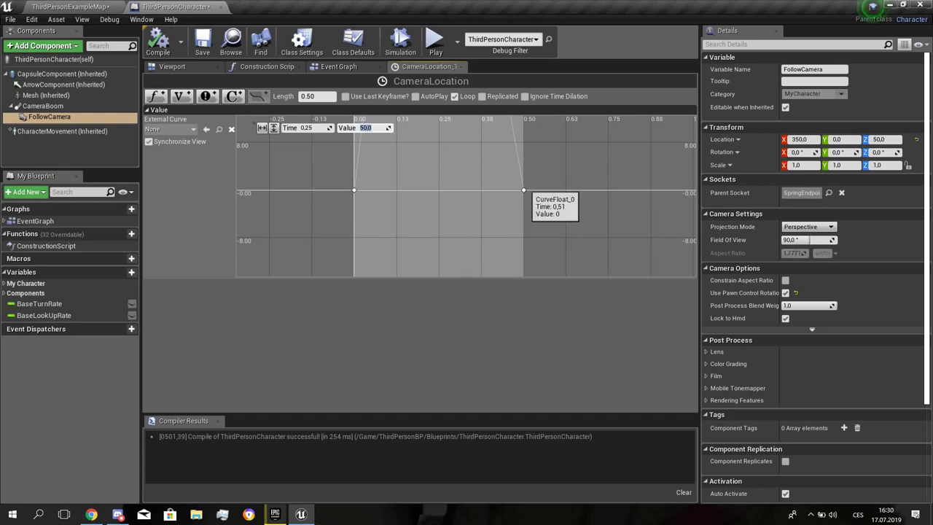
{"action": "left_click", "coordinate": [523, 190]}
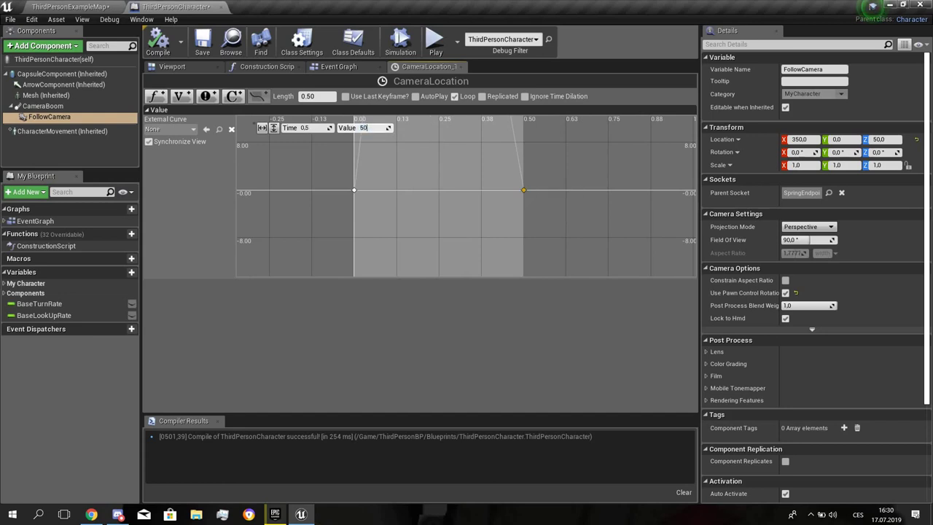
{"action": "key", "text": "Return"}
{"action": "right_click_drag", "start_coordinate": [408, 175], "coordinate": [358, 246]}
{"action": "scroll", "coordinate": [408, 197], "scroll_direction": "down", "scroll_amount": 11}
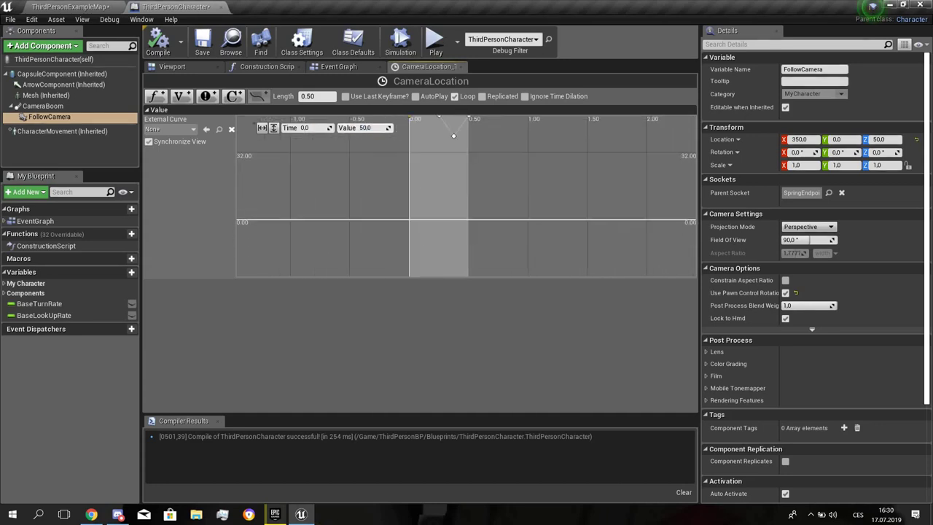
- Compile the character blueprint and fit the whole Value curve into the timeline's view horizontally and vertically
{"action": "left_click", "coordinate": [158, 40]}
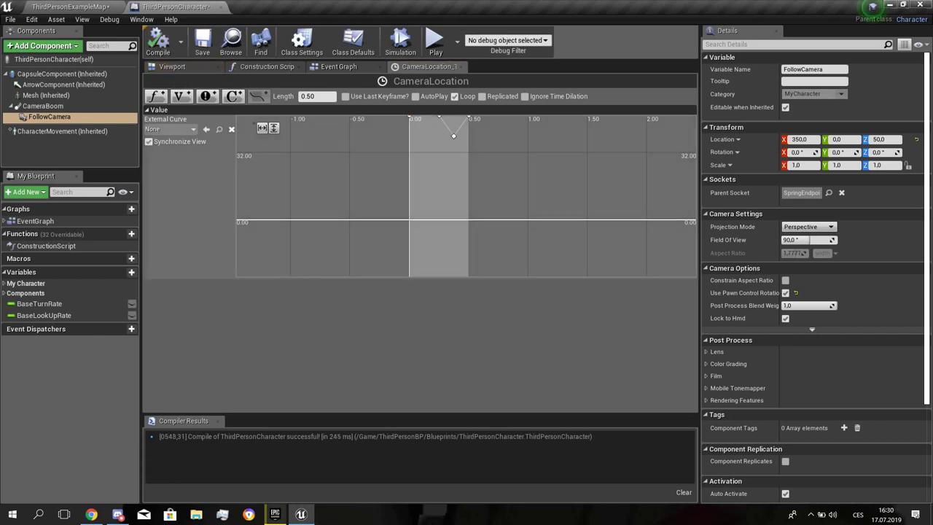
{"action": "left_click", "coordinate": [263, 128]}
{"action": "left_click", "coordinate": [272, 128]}
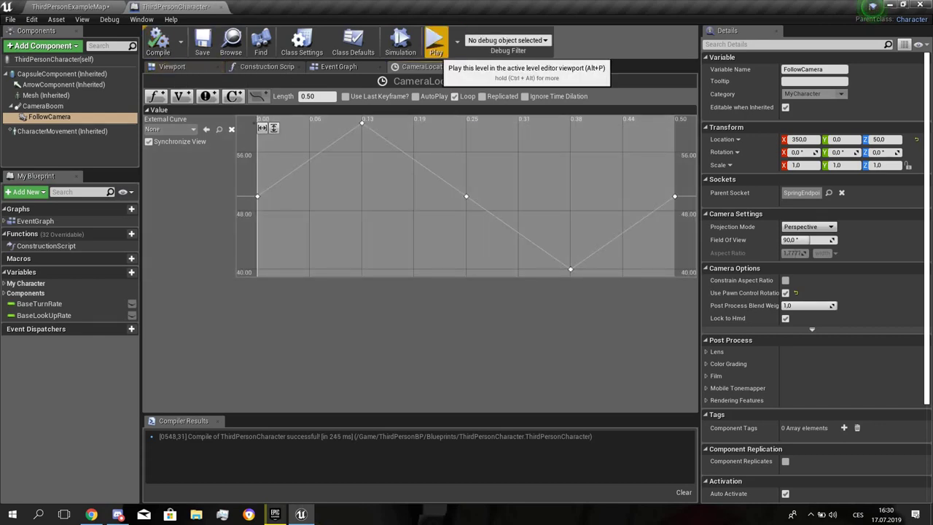
- Play the game preview and walk around the level to test the adjusted camera bob, ending the preview when done
{"action": "left_click", "coordinate": [436, 43]}
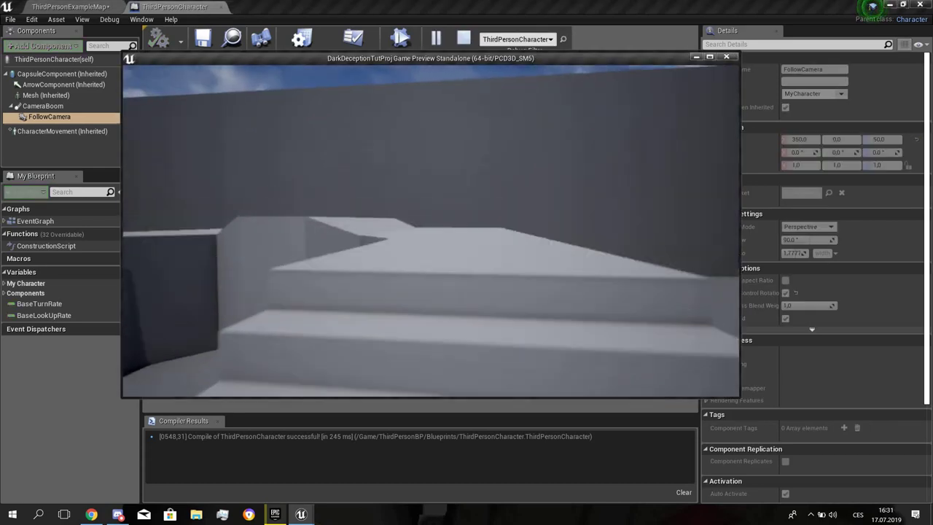
{"action": "key", "text": "w"}
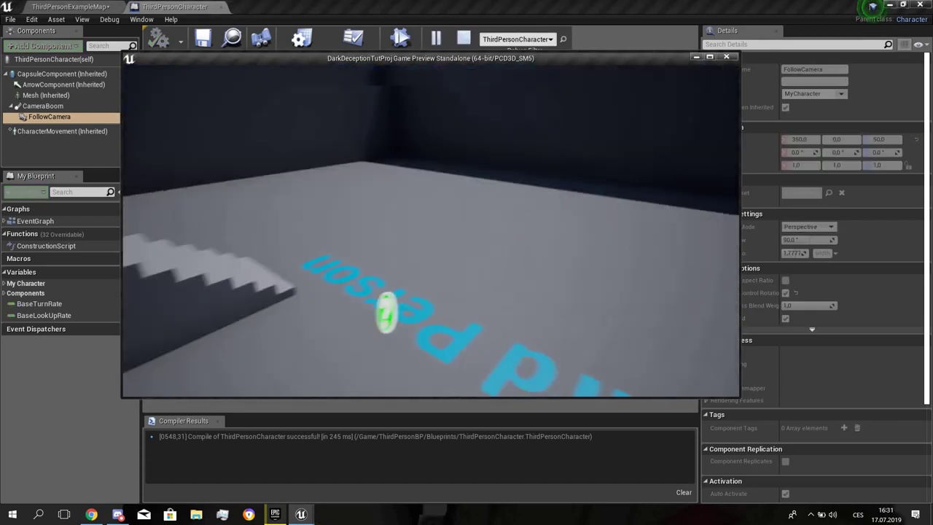
{"action": "key", "text": "w"}
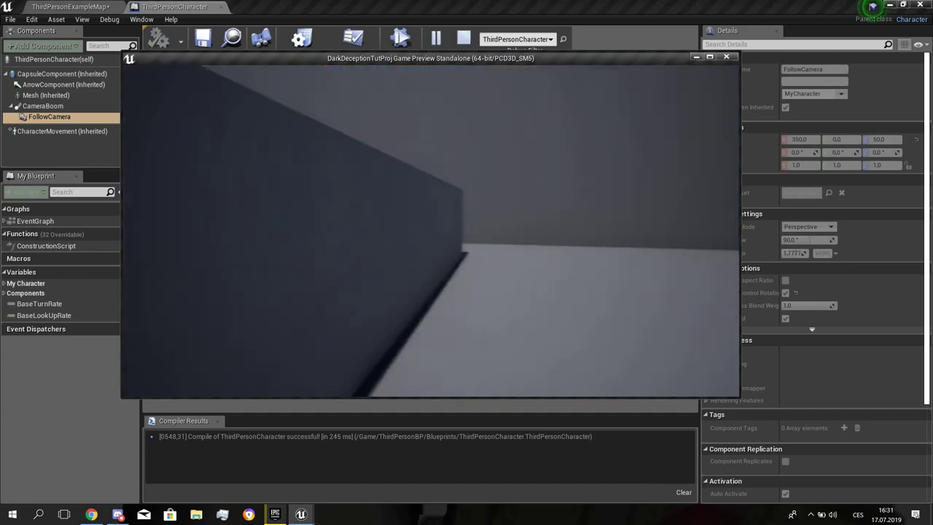
{"action": "key", "text": "w"}
{"action": "key", "text": "Escape"}
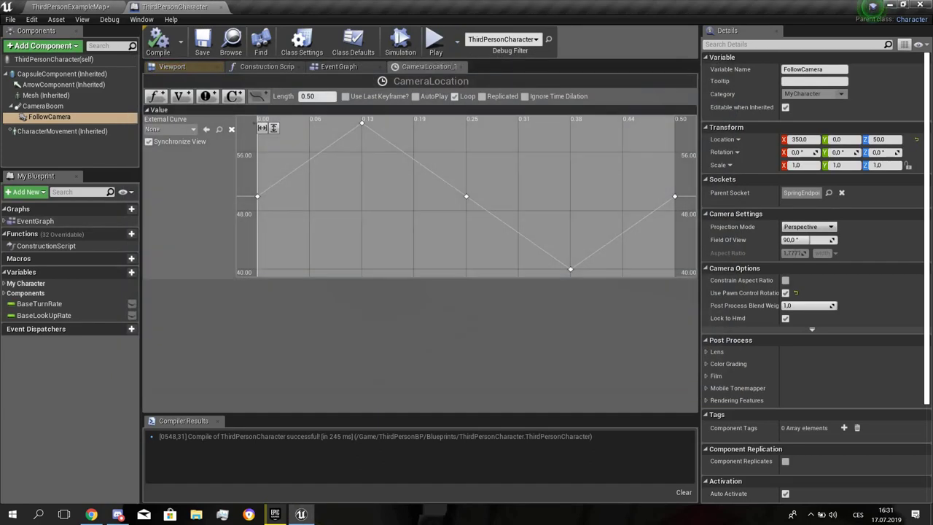
- Check the time and value of each key along the CameraLocation timeline's Value curve
{"action": "right_click_drag", "start_coordinate": [430, 231], "coordinate": [421, 239]}
{"action": "left_click", "coordinate": [249, 202]}
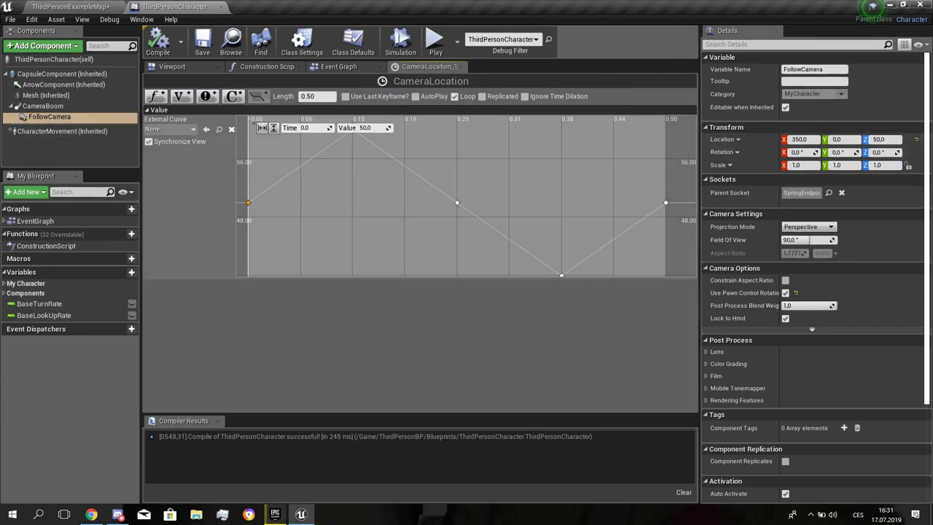
{"action": "left_click", "coordinate": [351, 138]}
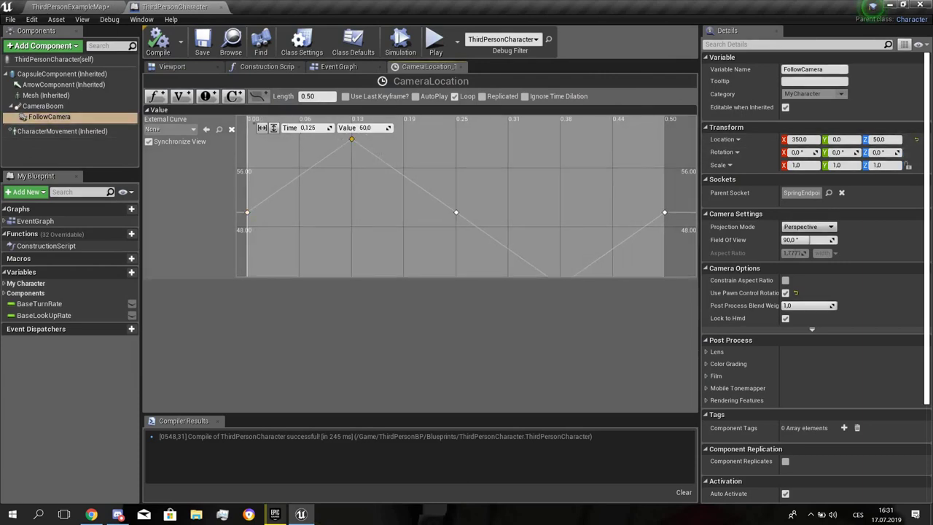
{"action": "left_click", "coordinate": [457, 212]}
{"action": "left_click", "coordinate": [456, 212]}
{"action": "right_click_drag", "start_coordinate": [456, 212], "coordinate": [409, 145]}
{"action": "left_click", "coordinate": [512, 217]}
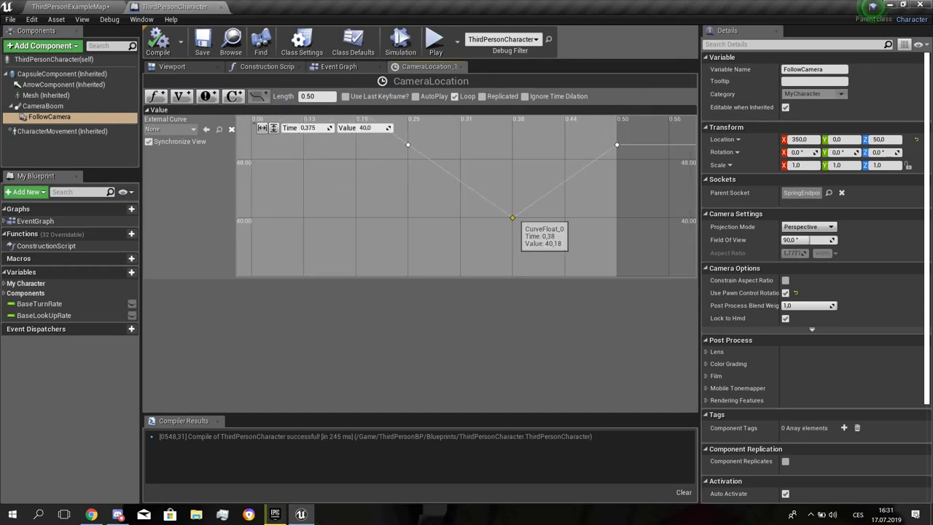
{"action": "left_click", "coordinate": [618, 144]}
{"action": "left_click", "coordinate": [616, 144]}
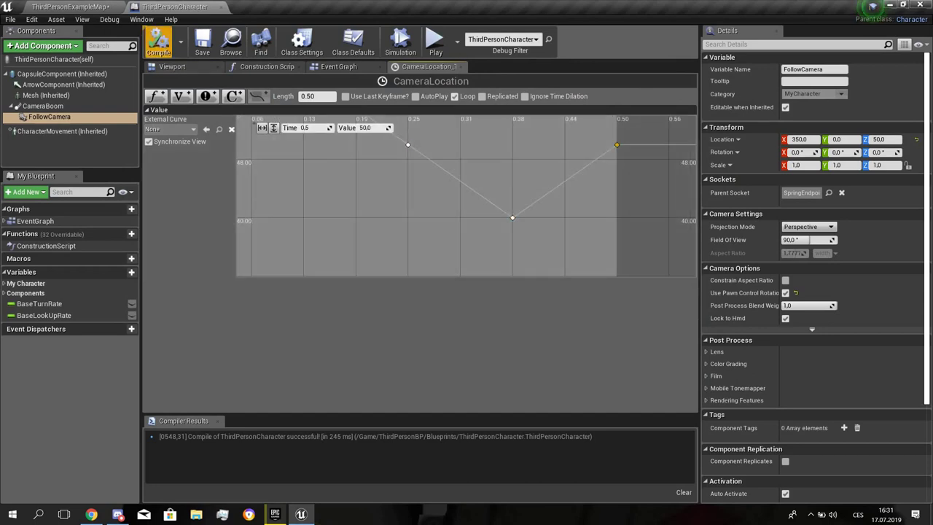
- Compile the blueprint and move the Left Shift event node farther from the CameraLocation timeline in the Event Graph
{"action": "left_click", "coordinate": [158, 42]}
{"action": "left_click", "coordinate": [339, 66]}
{"action": "right_click_drag", "start_coordinate": [548, 157], "coordinate": [676, 168]}
{"action": "scroll", "coordinate": [387, 222], "scroll_direction": "up", "scroll_amount": 3}
{"action": "right_click_drag", "start_coordinate": [319, 250], "coordinate": [302, 229]}
{"action": "left_click_drag", "start_coordinate": [284, 201], "coordinate": [185, 192]}
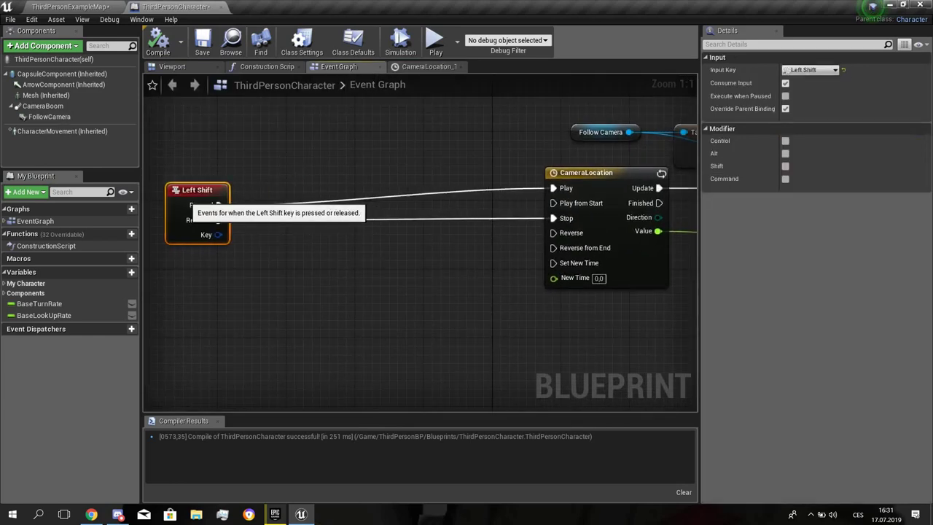
{"action": "left_click", "coordinate": [260, 169]}
{"action": "right_click_drag", "start_coordinate": [260, 169], "coordinate": [293, 187]}
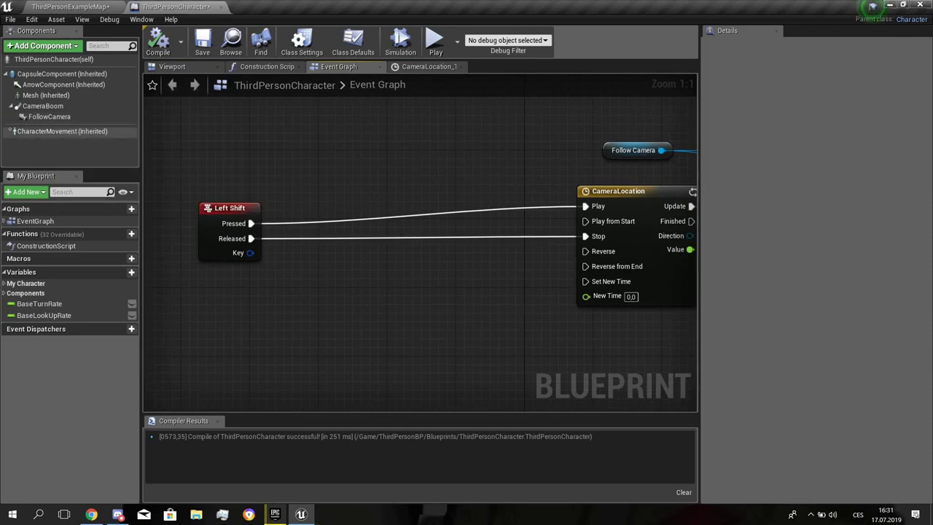
- Add a Get Velocity node for the character in the Event Graph near the Left Shift event
{"action": "left_click", "coordinate": [61, 132]}
{"action": "right_click", "coordinate": [212, 141]}
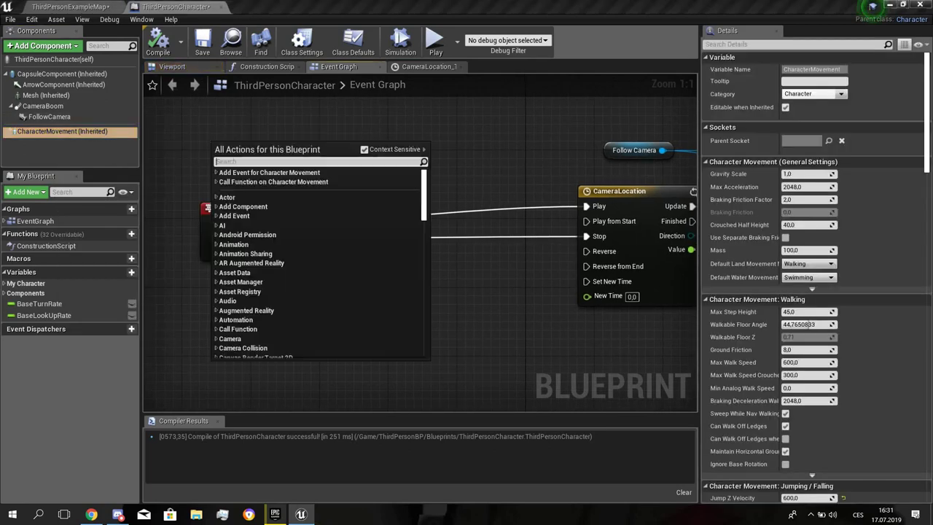
{"action": "type", "text": "get velo"}
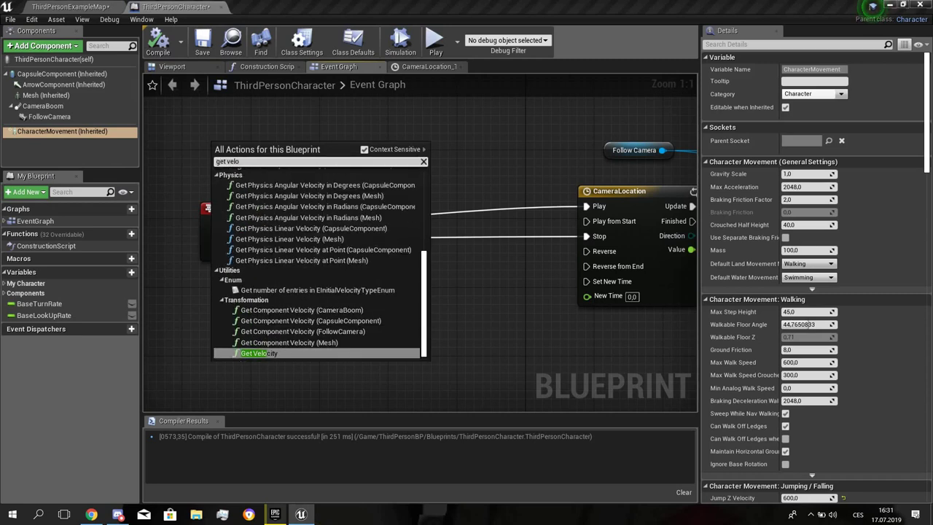
{"action": "key", "text": "Return"}
{"action": "mouse_move", "coordinate": [290, 154]}
{"action": "left_mouse_down"}
{"action": "mouse_move", "coordinate": [224, 145]}
{"action": "mouse_move", "coordinate": [287, 233]}
{"action": "mouse_move", "coordinate": [284, 166]}
{"action": "left_mouse_up"}
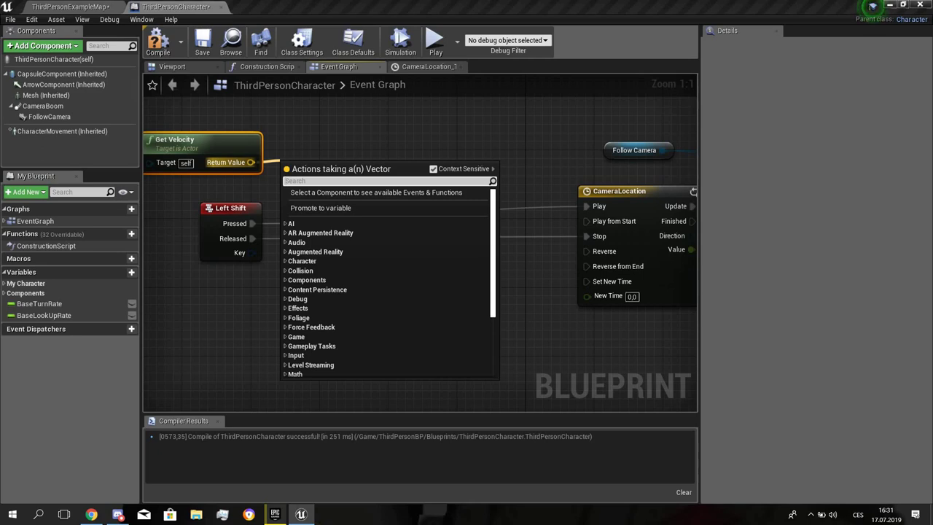
{"action": "type", "text": "get vecto"}
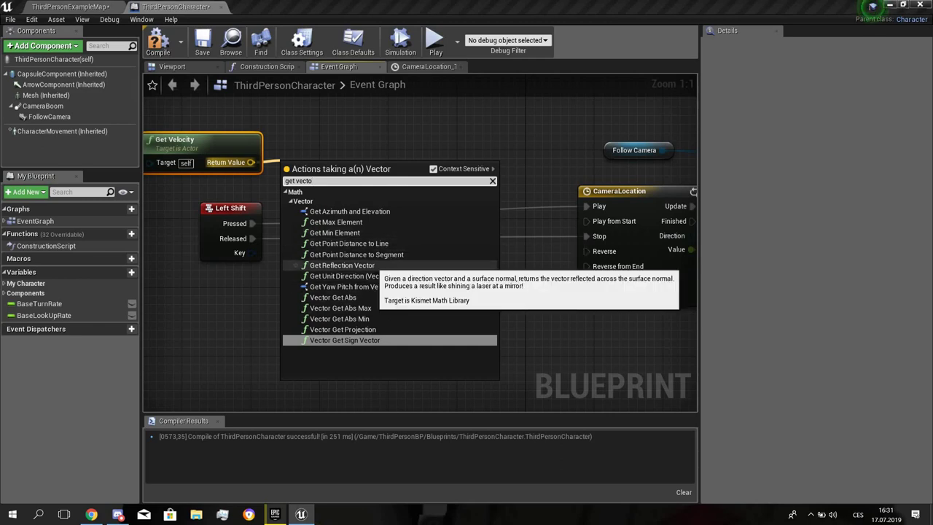
{"action": "key", "text": "BackSpace"}
{"action": "key", "text": "BackSpace"}
{"action": "key", "text": "BackSpace"}
{"action": "key", "text": "BackSpace"}
{"action": "key", "text": "BackSpace"}
{"action": "key", "text": "BackSpace"}
{"action": "key", "text": "BackSpace"}
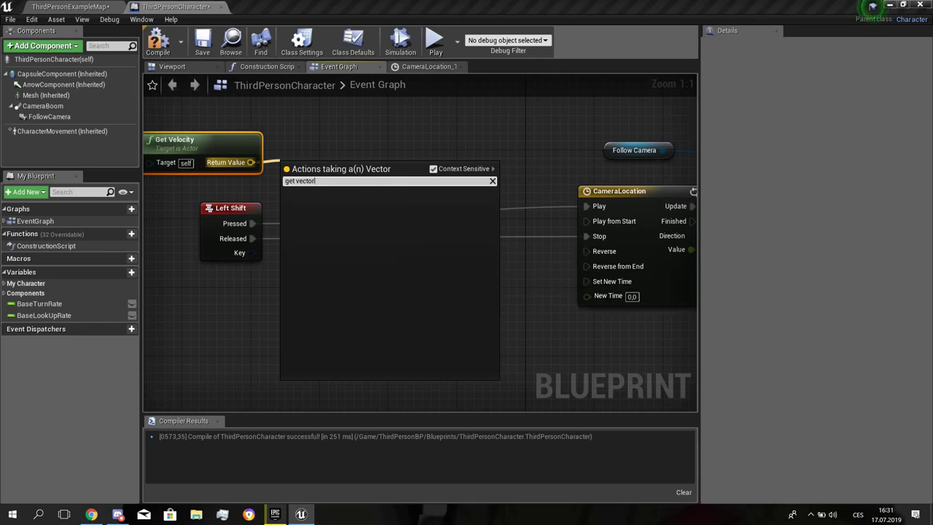
{"action": "type", "text": "leng"}
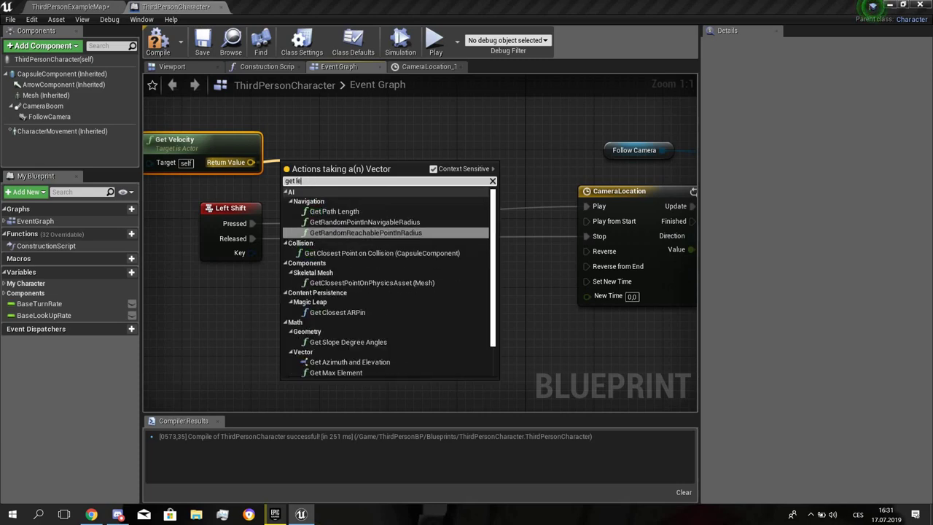
{"action": "key", "text": "BackSpace"}
{"action": "key", "text": "BackSpace"}
{"action": "key", "text": "BackSpace"}
{"action": "key", "text": "BackSpace"}
{"action": "key", "text": "BackSpace"}
{"action": "key", "text": "BackSpace"}
{"action": "key", "text": "BackSpace"}
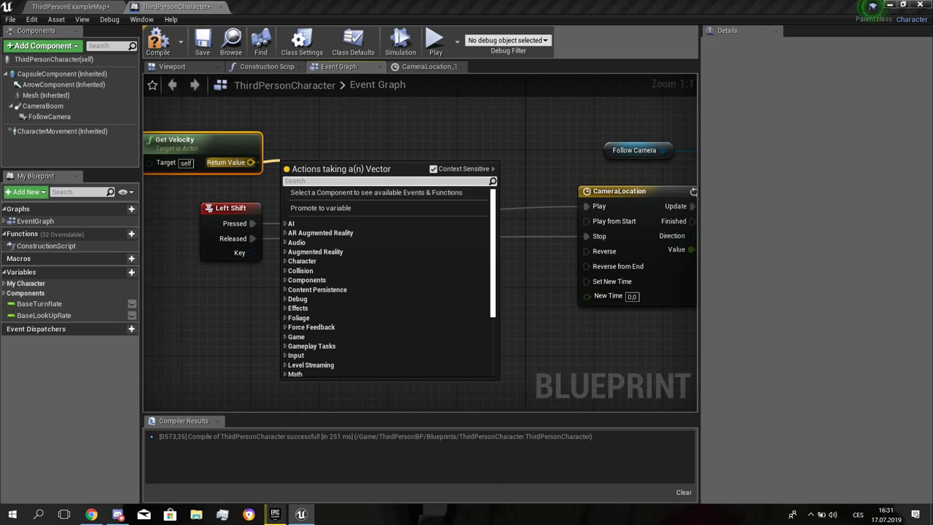
{"action": "left_click", "coordinate": [316, 153]}
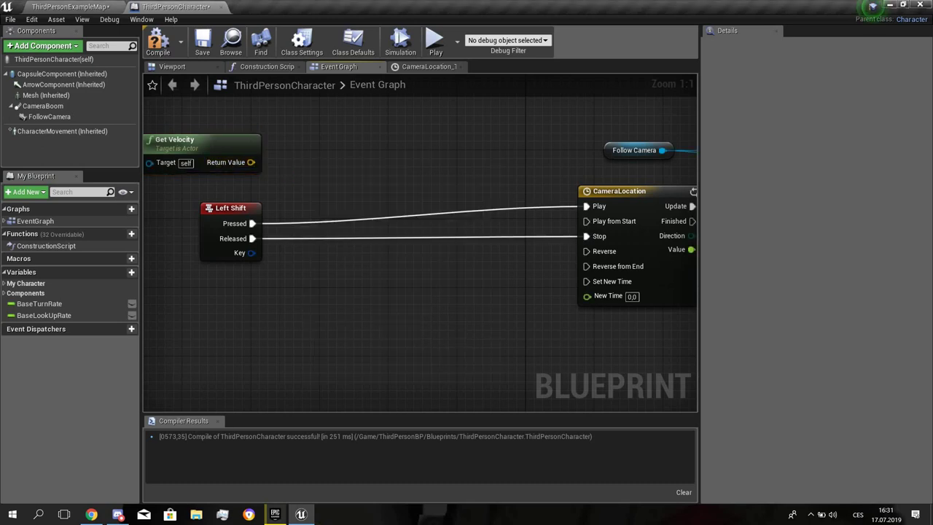
- Add a VectorLength node fed by Get Velocity's return value and place it right beside that node
{"action": "right_click_drag", "start_coordinate": [315, 153], "coordinate": [372, 183]}
{"action": "left_click_drag", "start_coordinate": [167, 139], "coordinate": [400, 199]}
{"action": "type", "text": "leng"}
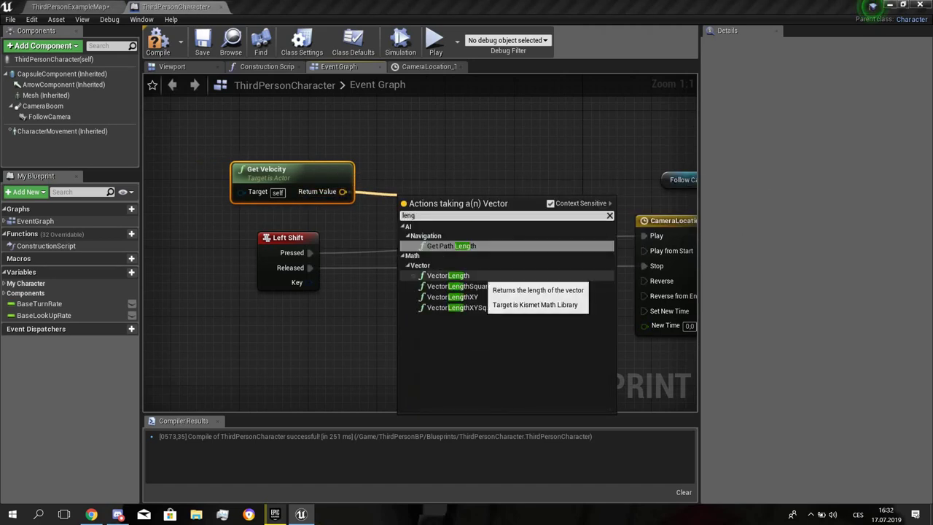
{"action": "left_click", "coordinate": [477, 275]}
{"action": "right_click_drag", "start_coordinate": [412, 202], "coordinate": [361, 221]}
{"action": "left_click_drag", "start_coordinate": [361, 222], "coordinate": [328, 205]}
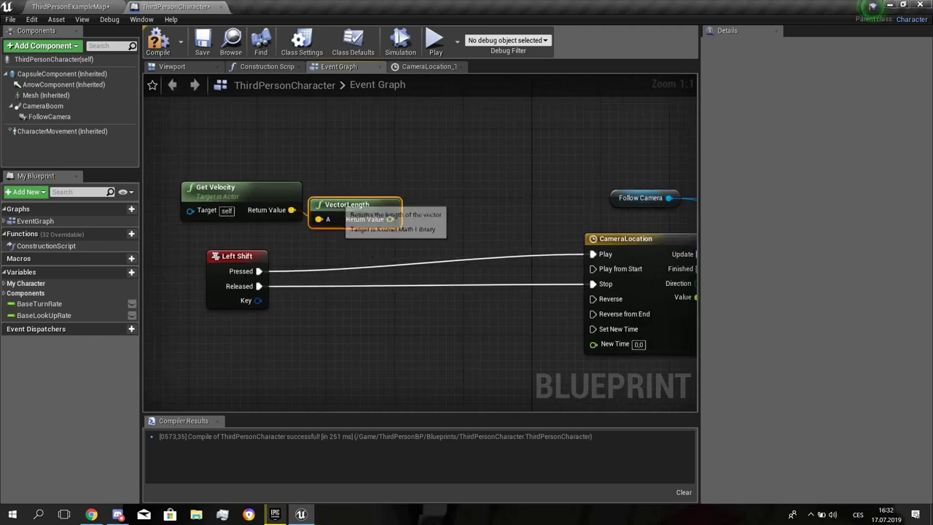
- Compare the VectorLength result using a float > float node with a threshold of 30
{"action": "left_click_drag", "start_coordinate": [391, 220], "coordinate": [422, 213]}
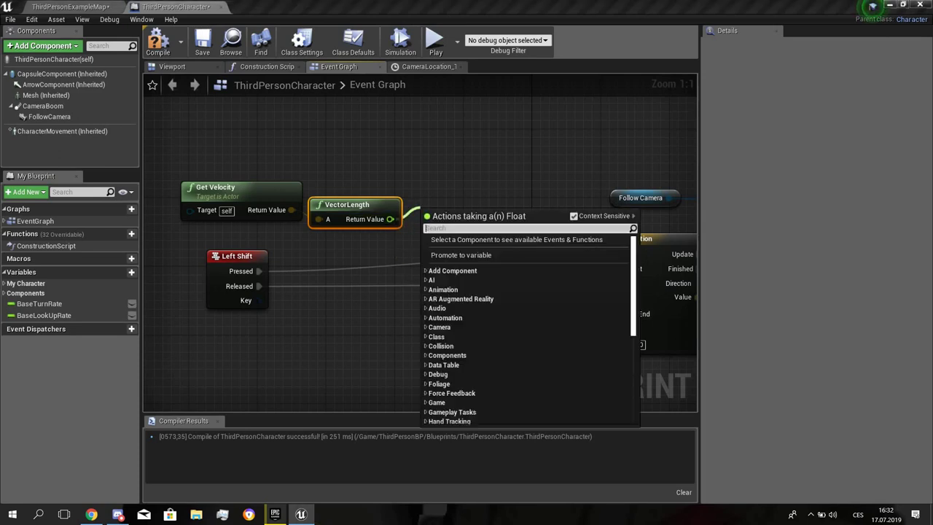
{"action": "type", "text": "float"}
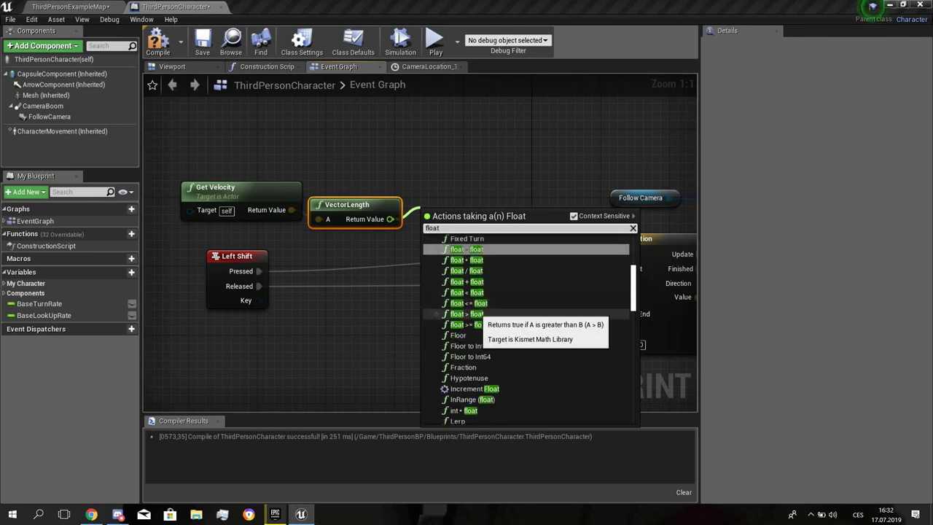
{"action": "left_click", "coordinate": [466, 313]}
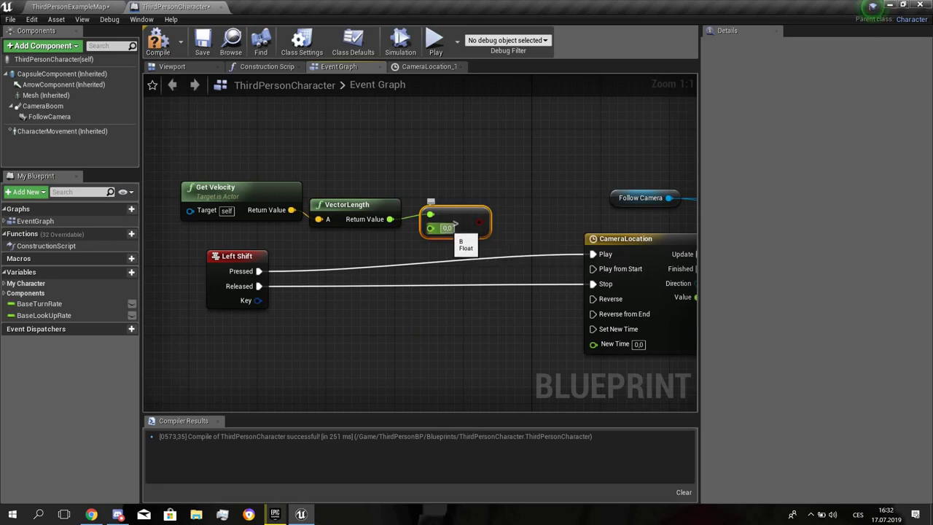
{"action": "left_click", "coordinate": [448, 228]}
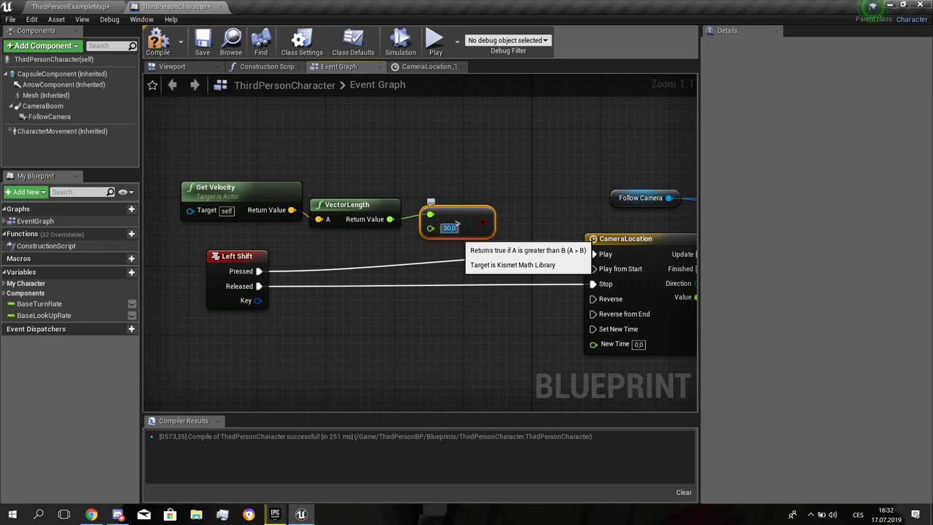
- Shift the velocity check nodes away from the timeline and add a Branch with the comparison result as its condition
{"action": "scroll", "coordinate": [459, 235], "scroll_direction": "down", "scroll_amount": 3}
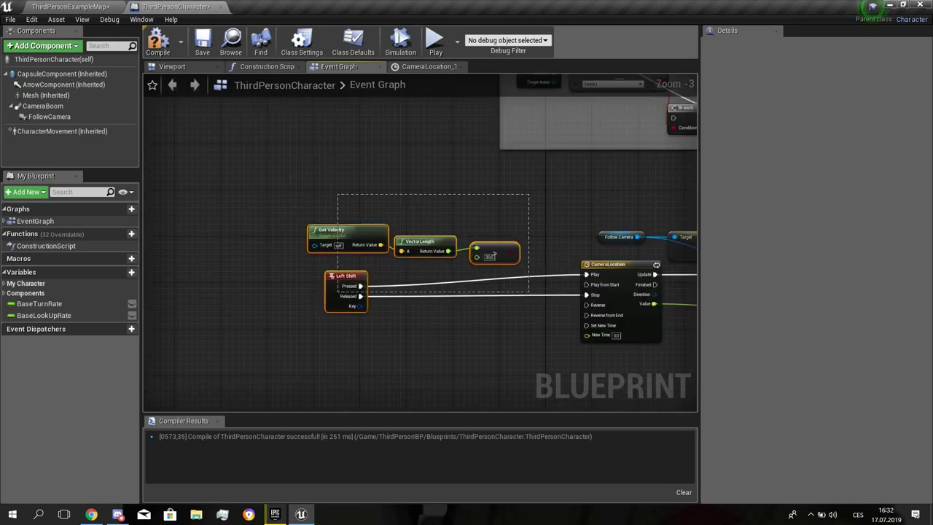
{"action": "left_click_drag", "start_coordinate": [495, 252], "coordinate": [436, 268]}
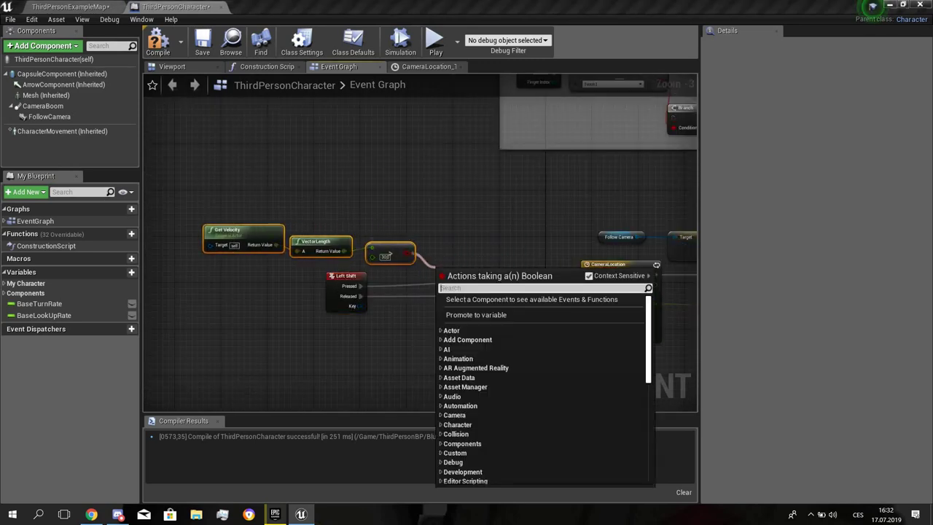
{"action": "type", "text": "branch"}
{"action": "key", "text": "Return"}
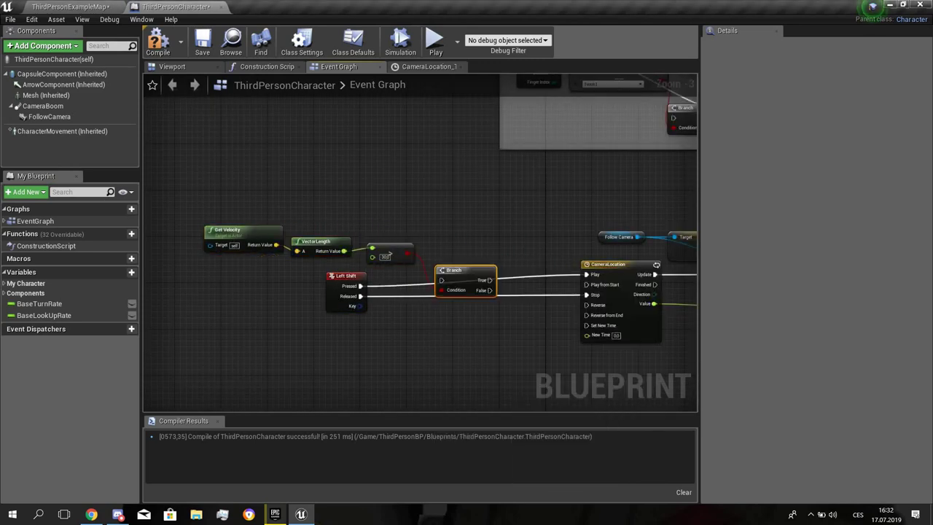
- Wire Left Shift's Pressed output into the Branch and its True output to CameraLocation's Play from Start, raising the Branch slightly
{"action": "scroll", "coordinate": [463, 290], "scroll_direction": "up", "scroll_amount": 3}
{"action": "left_click_drag", "start_coordinate": [431, 276], "coordinate": [297, 285]}
{"action": "right_click_drag", "start_coordinate": [320, 283], "coordinate": [183, 301]}
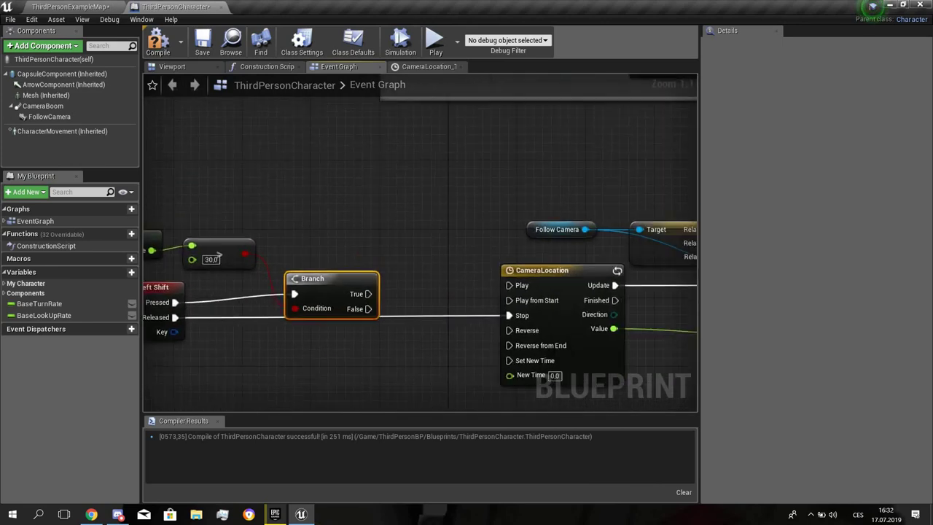
{"action": "left_click_drag", "start_coordinate": [368, 294], "coordinate": [543, 302]}
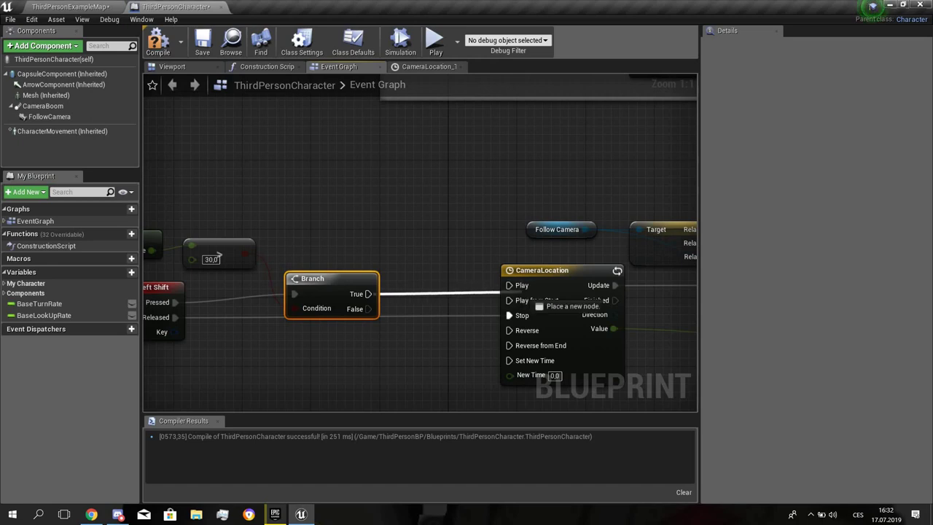
{"action": "left_click_drag", "start_coordinate": [532, 302], "coordinate": [532, 302]}
{"action": "left_click_drag", "start_coordinate": [332, 294], "coordinate": [341, 277]}
{"action": "left_click", "coordinate": [364, 234]}
{"action": "right_click_drag", "start_coordinate": [364, 234], "coordinate": [427, 223]}
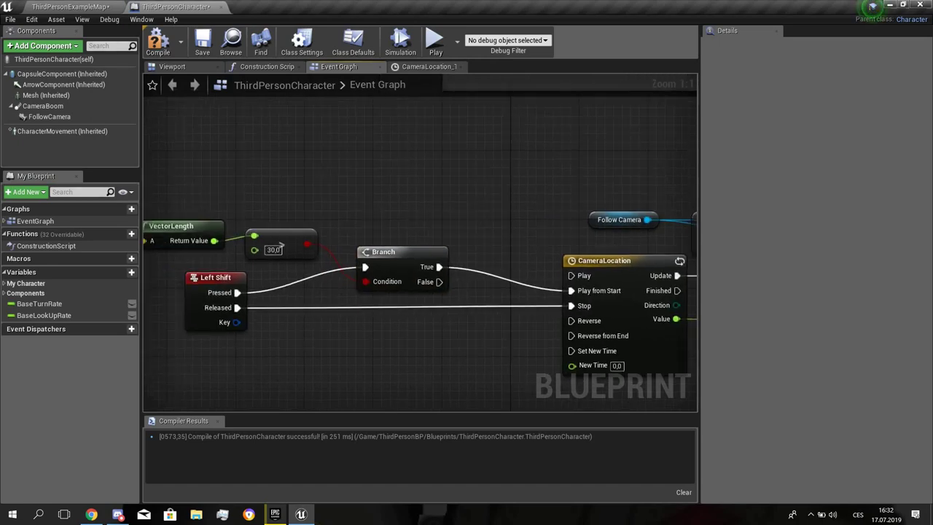
- Compile the character blueprint and play-test the camera bob while walking forward, ending the preview when done
{"action": "left_click", "coordinate": [157, 45]}
{"action": "left_click", "coordinate": [435, 42]}
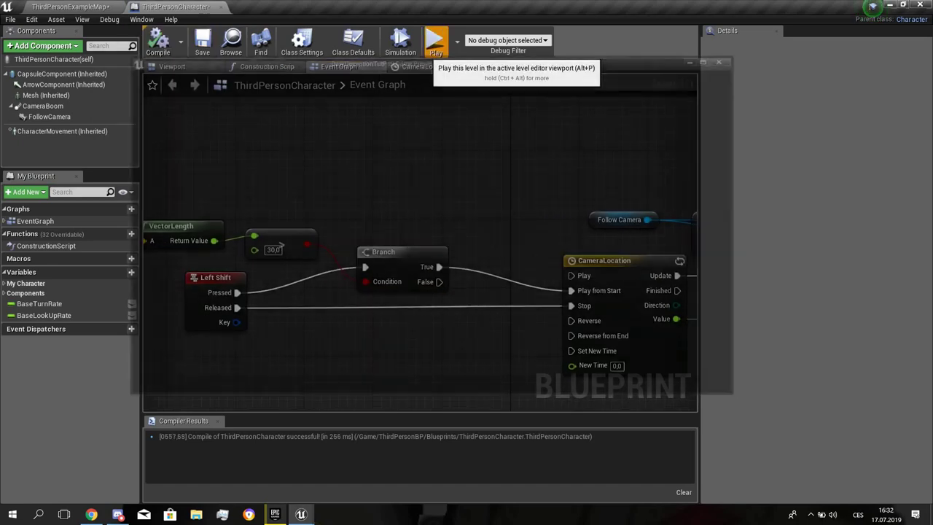
{"action": "key", "text": "w"}
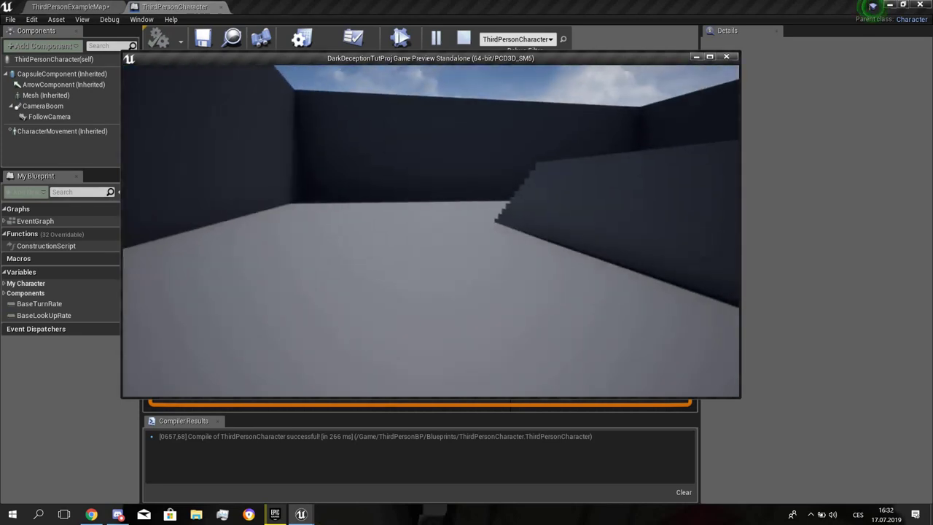
{"action": "key", "text": "w"}
{"action": "key", "text": "w"}
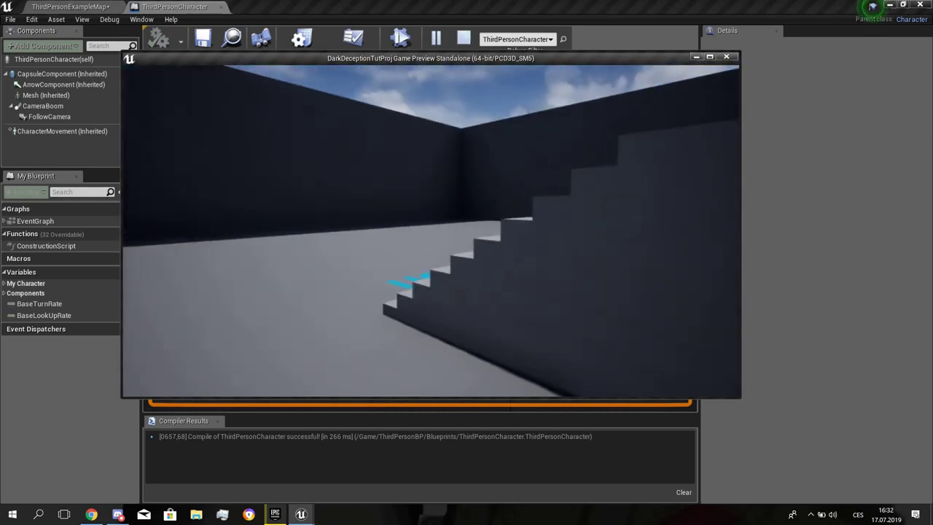
{"action": "key", "text": "w"}
{"action": "key", "text": "XF86AudioMute"}
{"action": "key", "text": "Escape"}
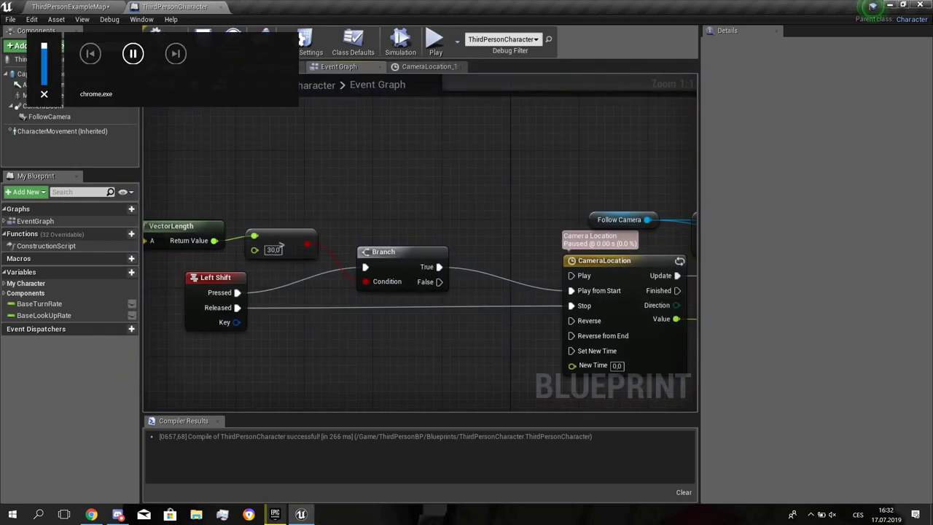
- Add a Delay node fed by the Branch's False output and loop its Completed output back into the Branch's execution input
{"action": "right_click_drag", "start_coordinate": [430, 231], "coordinate": [443, 237]}
{"action": "left_click_drag", "start_coordinate": [453, 288], "coordinate": [362, 174]}
{"action": "type", "text": "delay"}
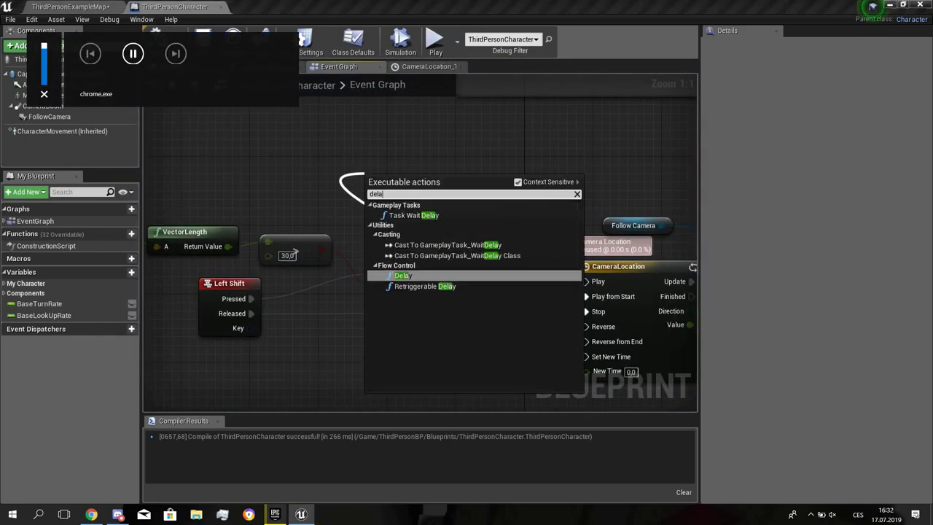
{"action": "key", "text": "Return"}
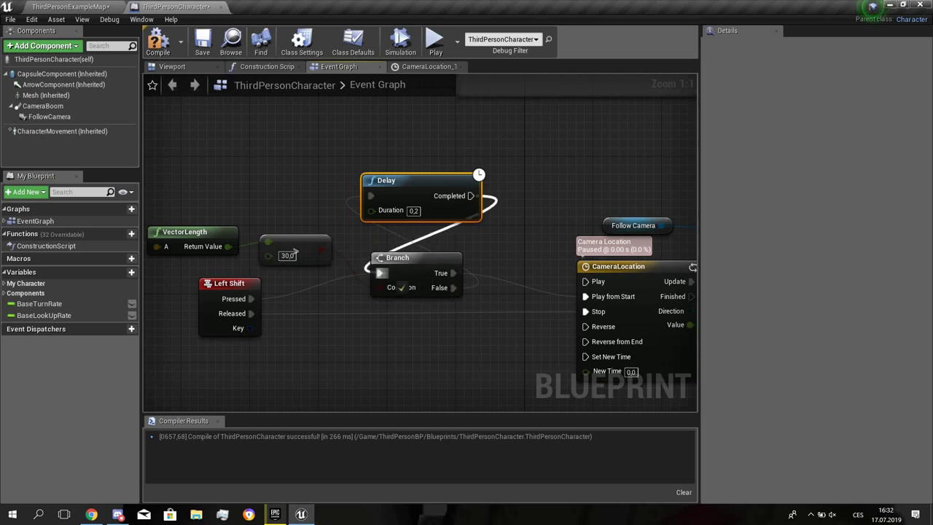
{"action": "left_click", "coordinate": [430, 247]}
{"action": "right_click_drag", "start_coordinate": [431, 253], "coordinate": [409, 248]}
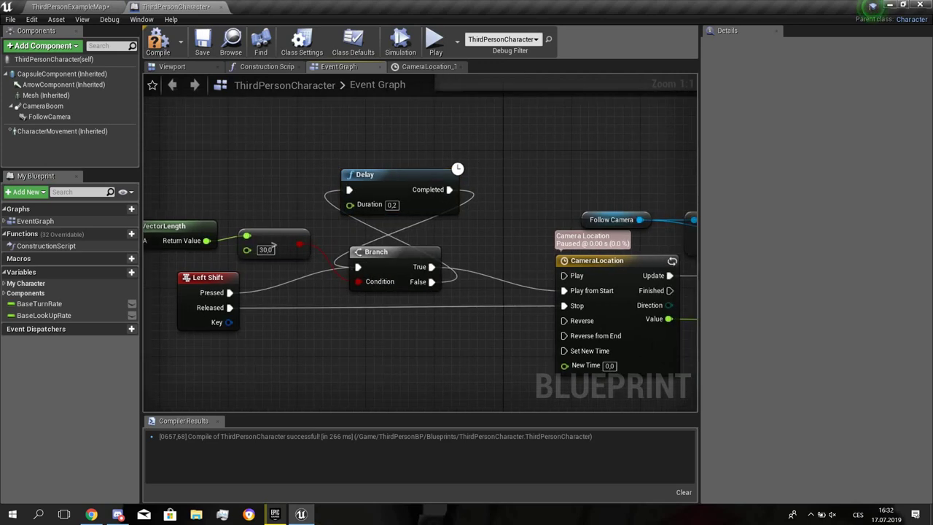
- Compile the blueprint and play-test the delayed movement check by walking around the arena and over the stairs and ramp
{"action": "left_click", "coordinate": [158, 45]}
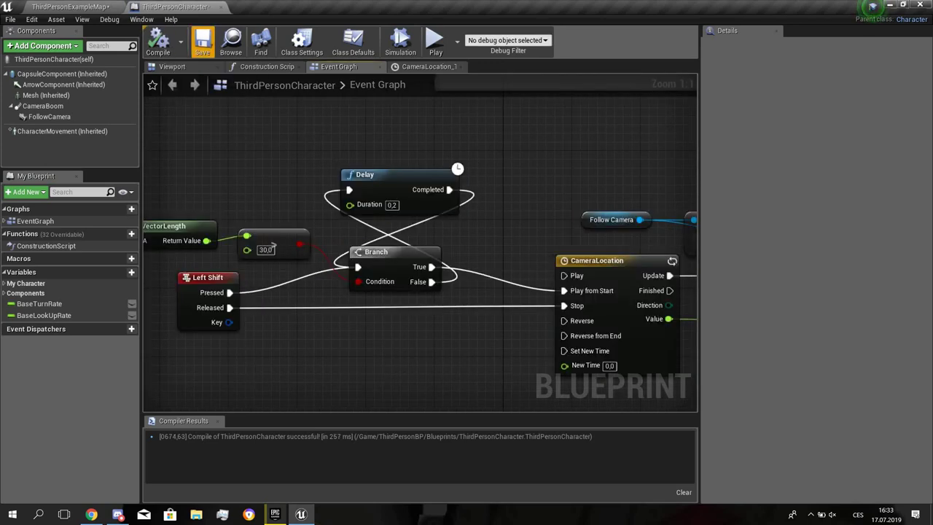
{"action": "left_click", "coordinate": [436, 42]}
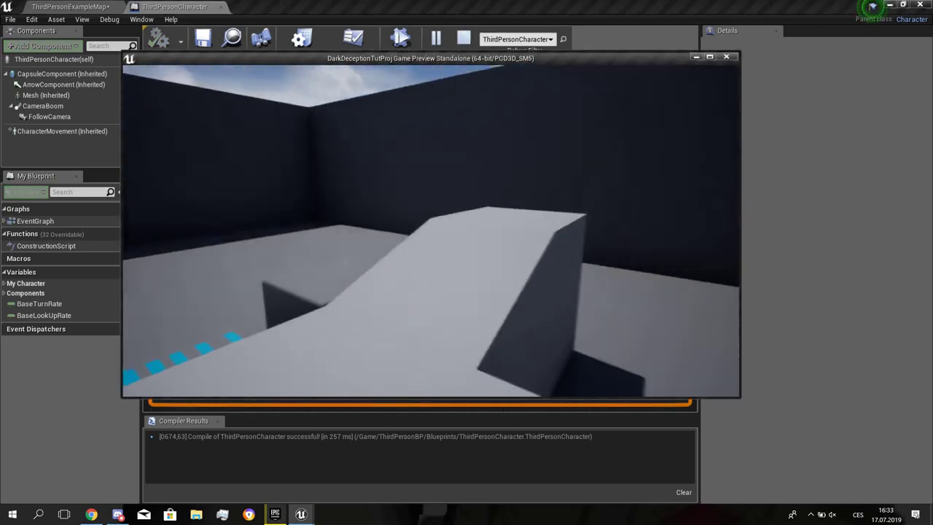
{"action": "key", "text": "w"}
{"action": "key", "text": "w"}
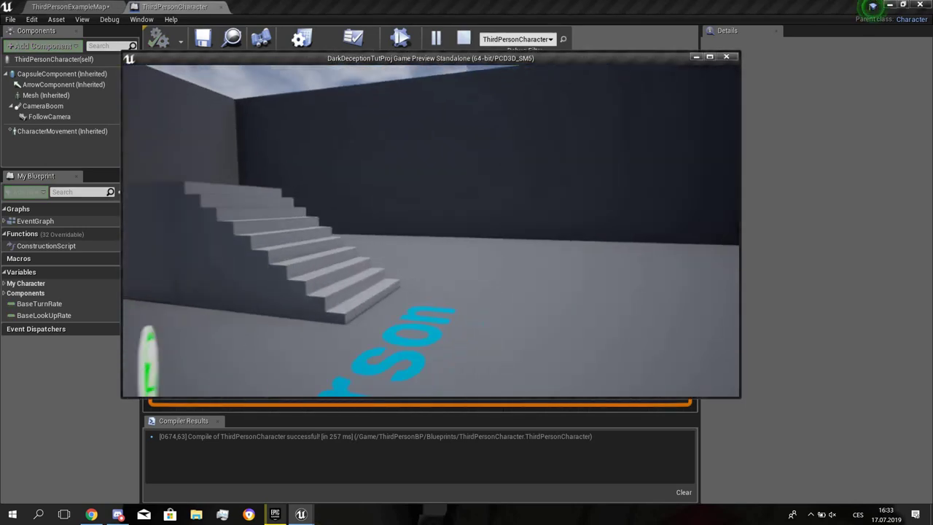
{"action": "key", "text": "w"}
{"action": "key", "text": "w"}
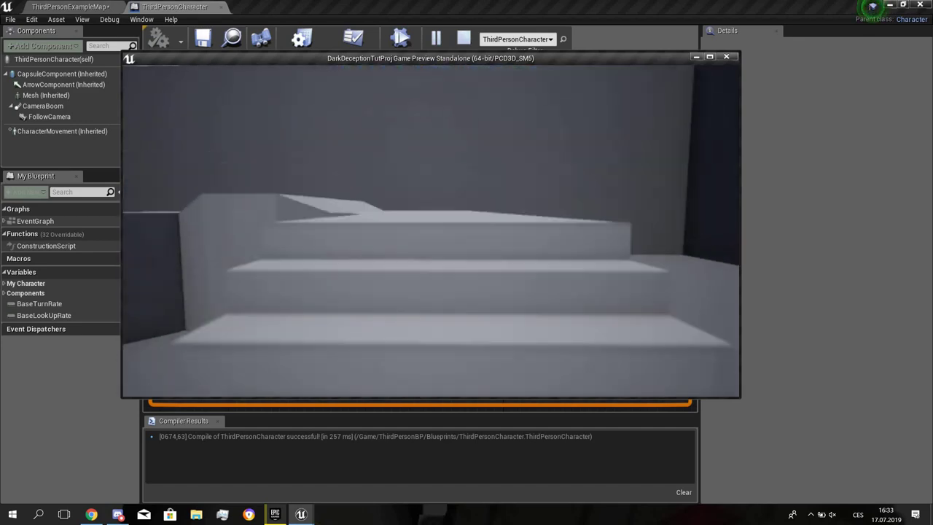
{"action": "key", "text": "w"}
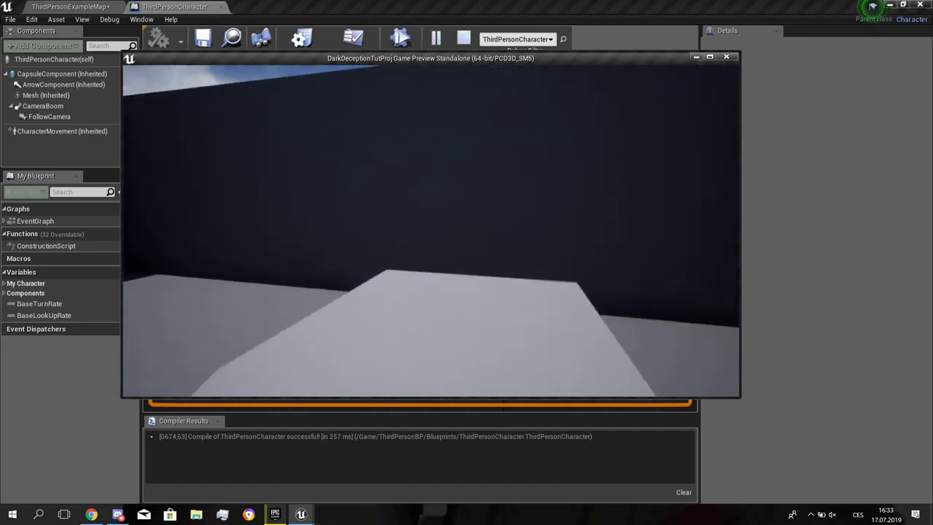
{"action": "key", "text": "w"}
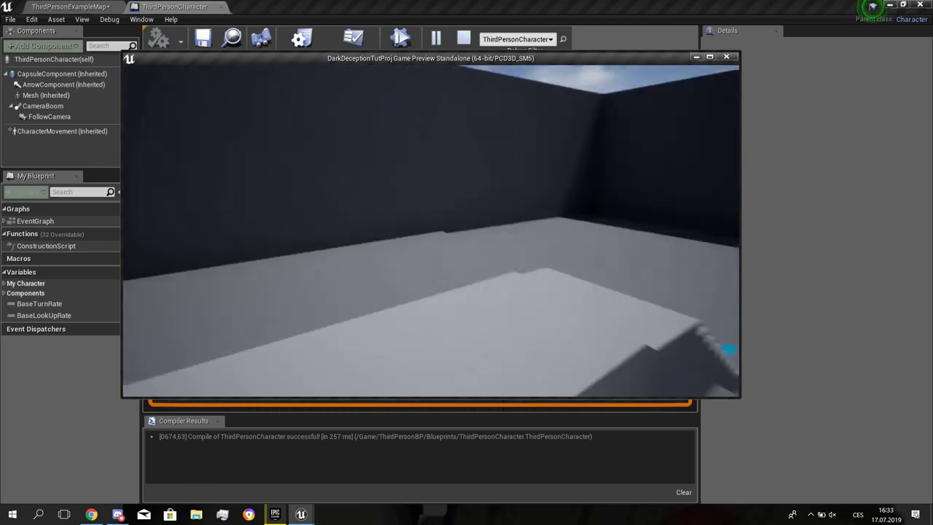
{"action": "key", "text": "w"}
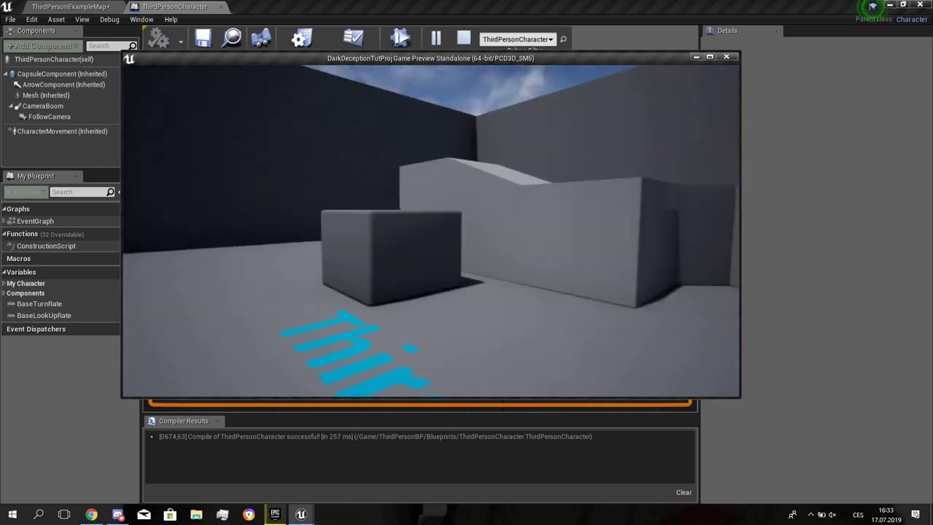
{"action": "key", "text": "w"}
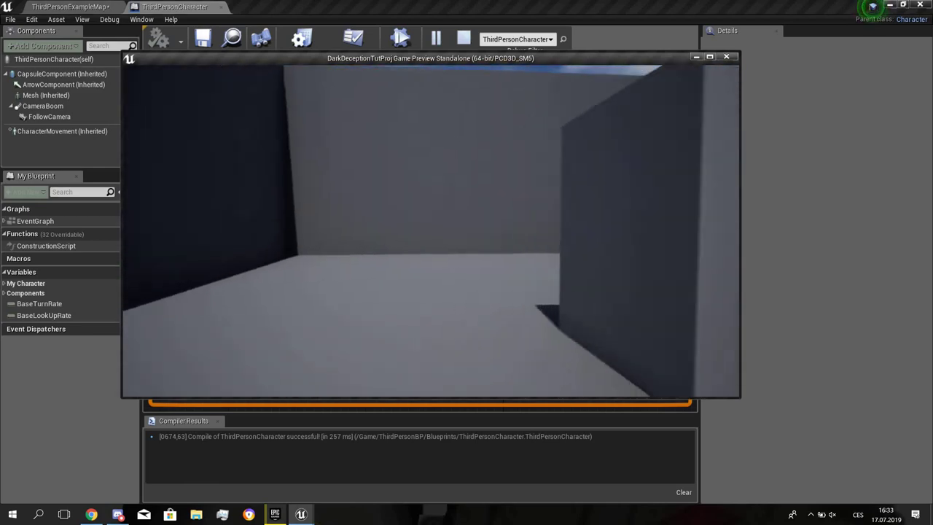
{"action": "key", "text": "Escape"}
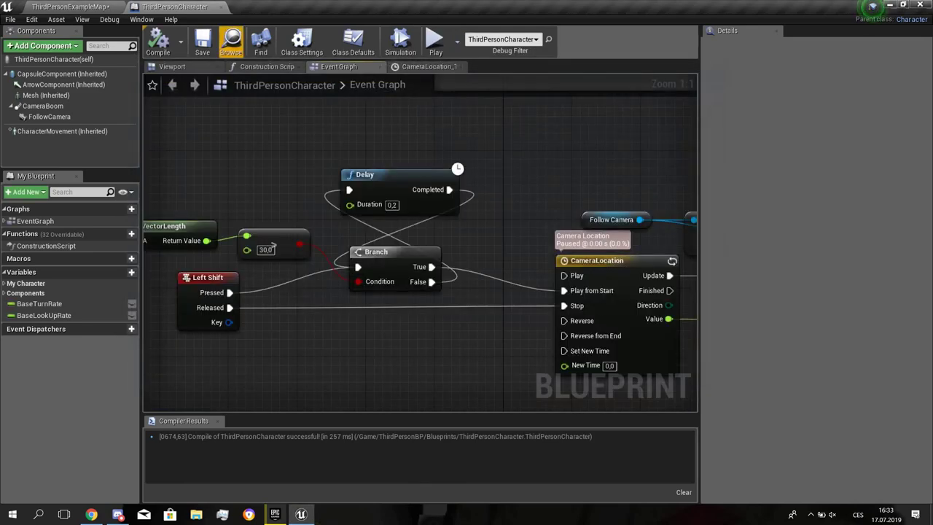
{"action": "left_click", "coordinate": [71, 6]}
{"action": "key", "text": "w"}
{"action": "right_click_drag", "start_coordinate": [408, 189], "coordinate": [430, 189]}
{"action": "key", "text": "s"}
{"action": "left_click", "coordinate": [169, 6]}
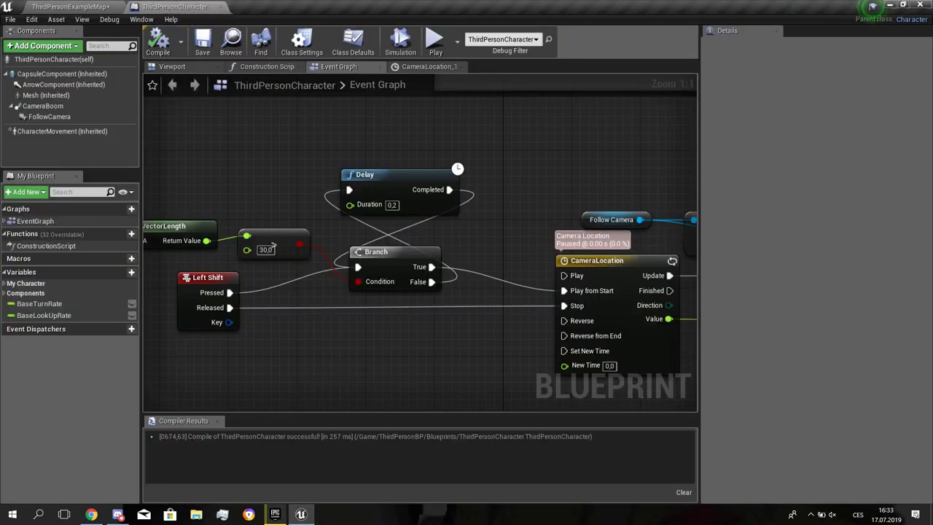
- Set Jump Max Count to 0 in the ThirdPersonCharacter class defaults, after checking the CharacterMovement component's settings
{"action": "left_click", "coordinate": [62, 131]}
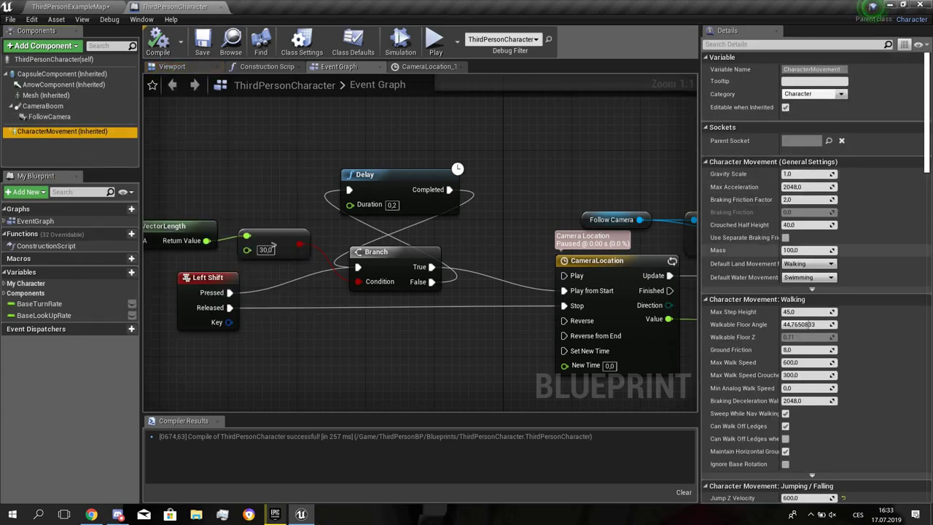
{"action": "scroll", "coordinate": [801, 191], "scroll_direction": "down", "scroll_amount": 3}
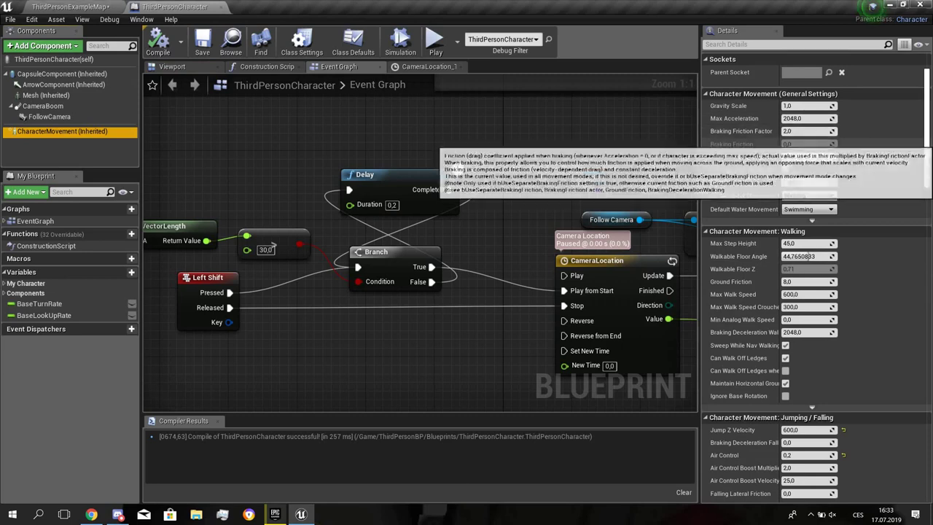
{"action": "scroll", "coordinate": [750, 131], "scroll_direction": "up", "scroll_amount": 1}
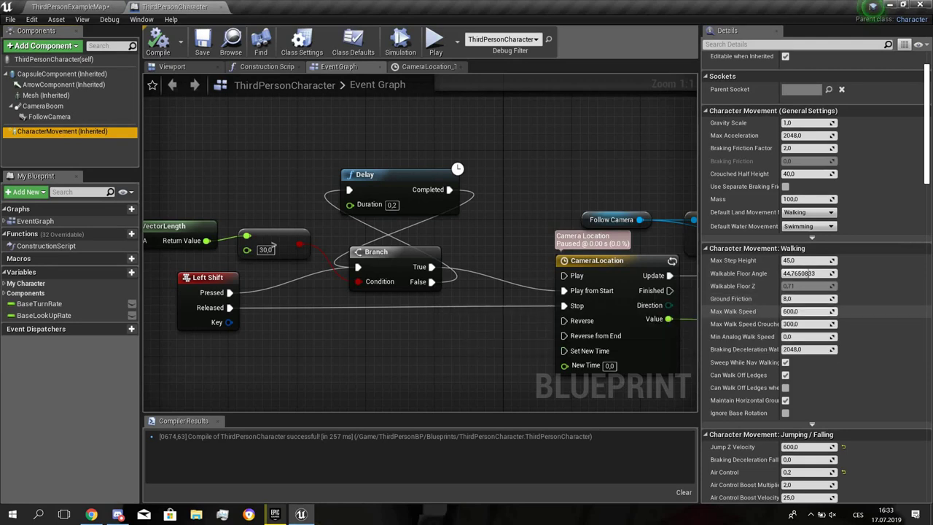
{"action": "scroll", "coordinate": [809, 273], "scroll_direction": "up", "scroll_amount": 3}
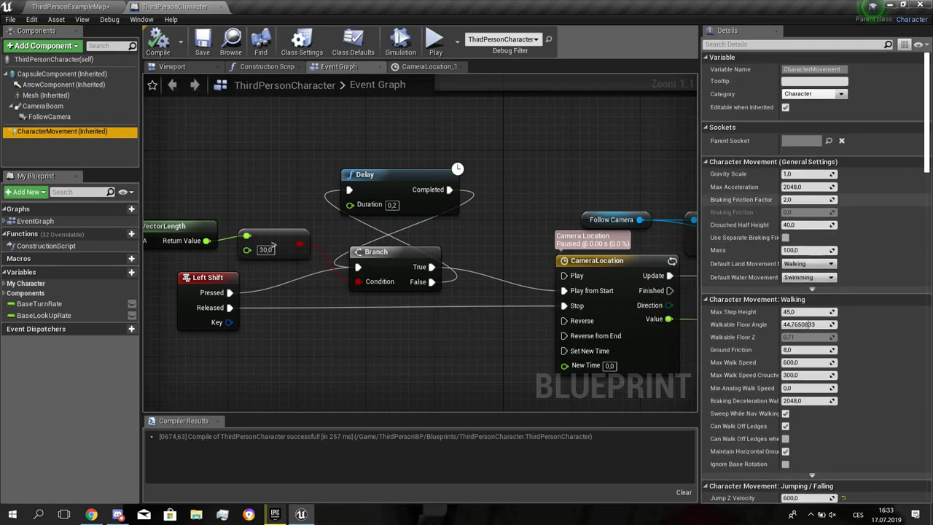
{"action": "left_click", "coordinate": [76, 60]}
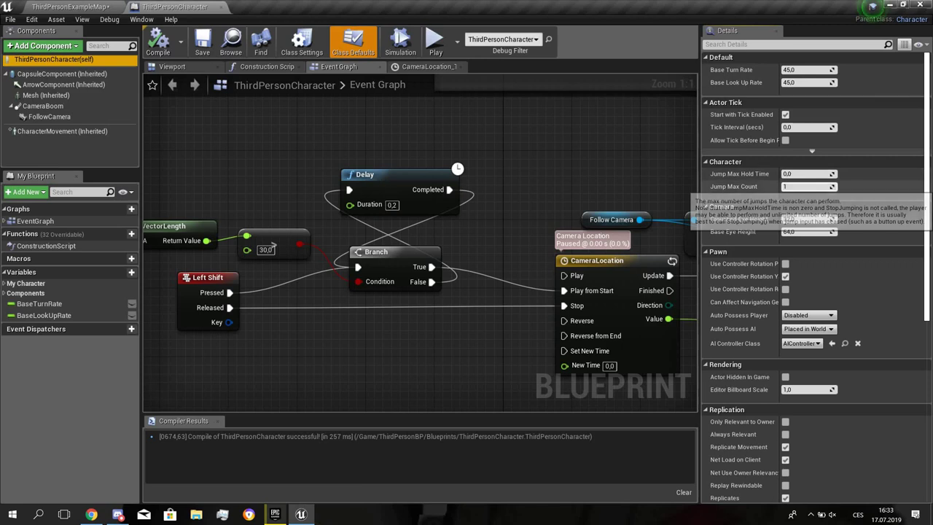
{"action": "left_click", "coordinate": [804, 186]}
{"action": "type", "text": "0"}
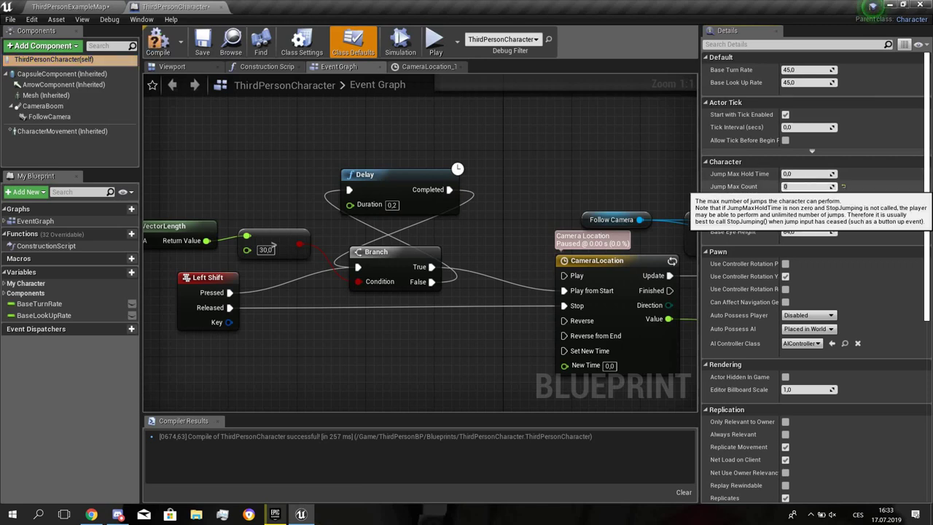
- Play-test the level twice to check the character's movement with jumping disabled
{"action": "left_click", "coordinate": [435, 42]}
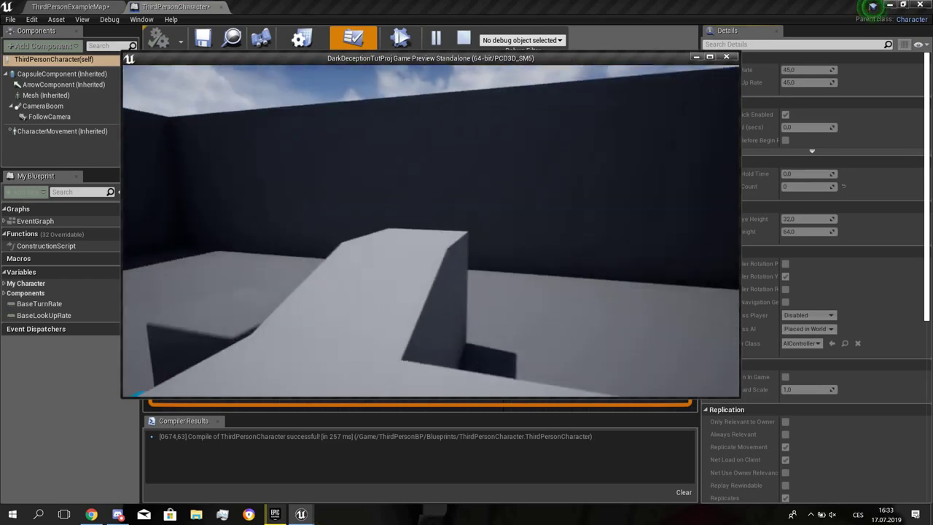
{"action": "key", "text": "Escape"}
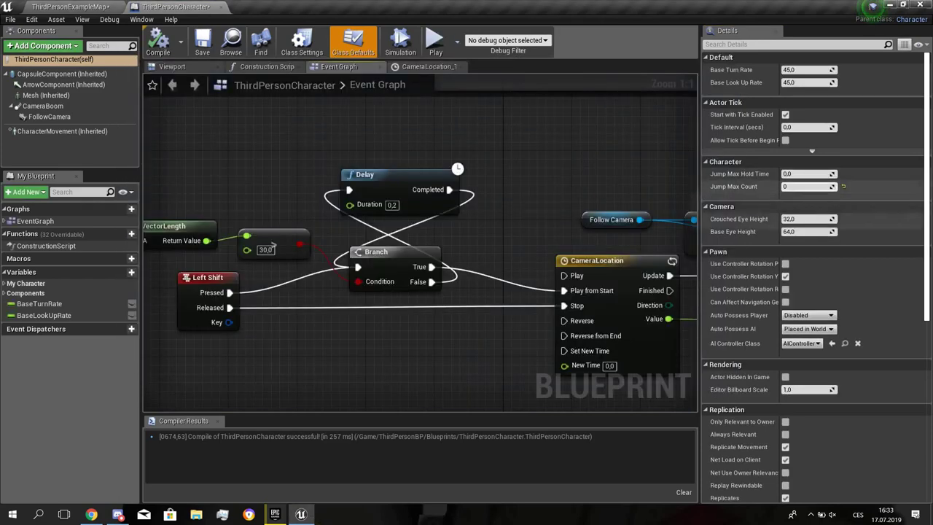
{"action": "left_click", "coordinate": [435, 45]}
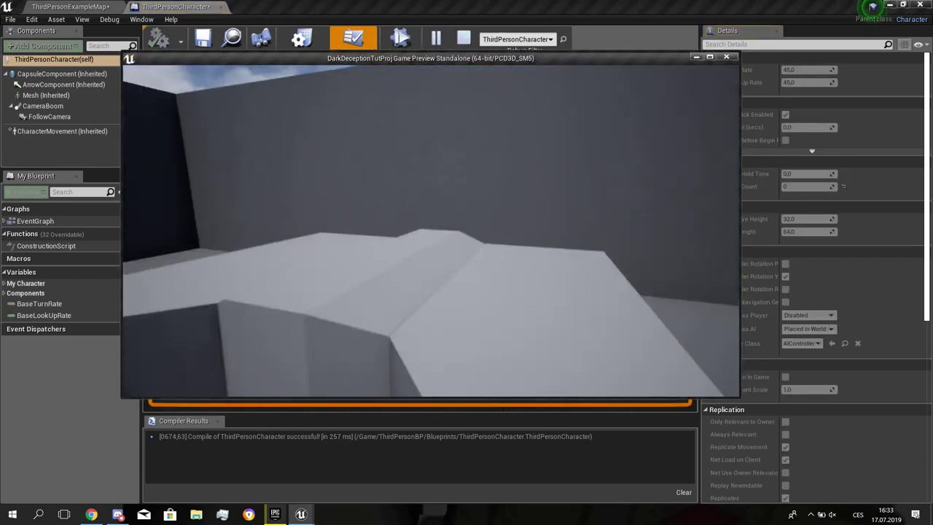
{"action": "key", "text": "w"}
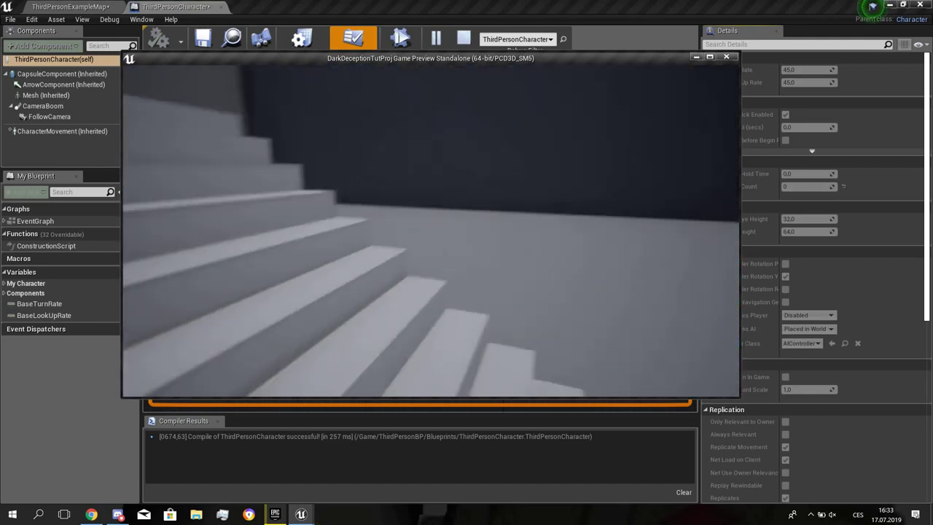
{"action": "key", "text": "Escape"}
{"action": "left_click", "coordinate": [71, 7]}
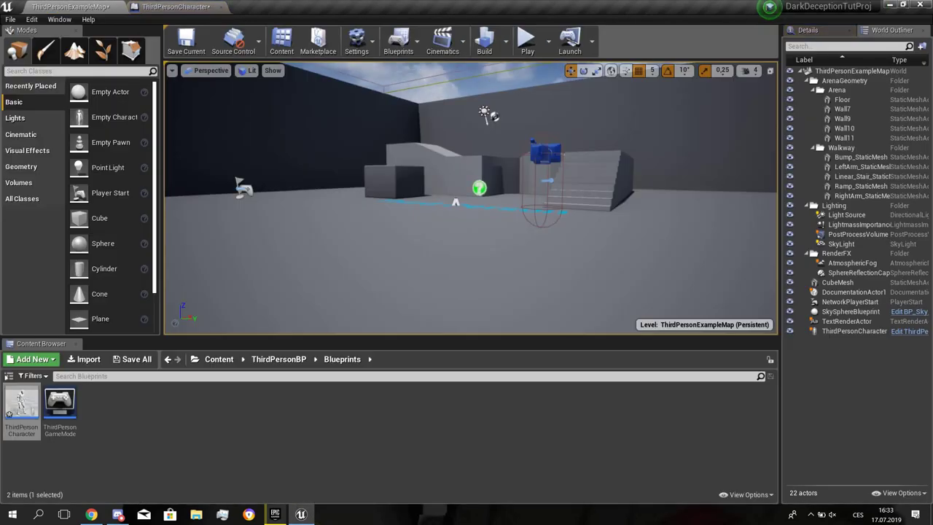
{"action": "key", "text": "w"}
{"action": "right_click_drag", "start_coordinate": [459, 197], "coordinate": [553, 208]}
{"action": "left_click", "coordinate": [222, 359]}
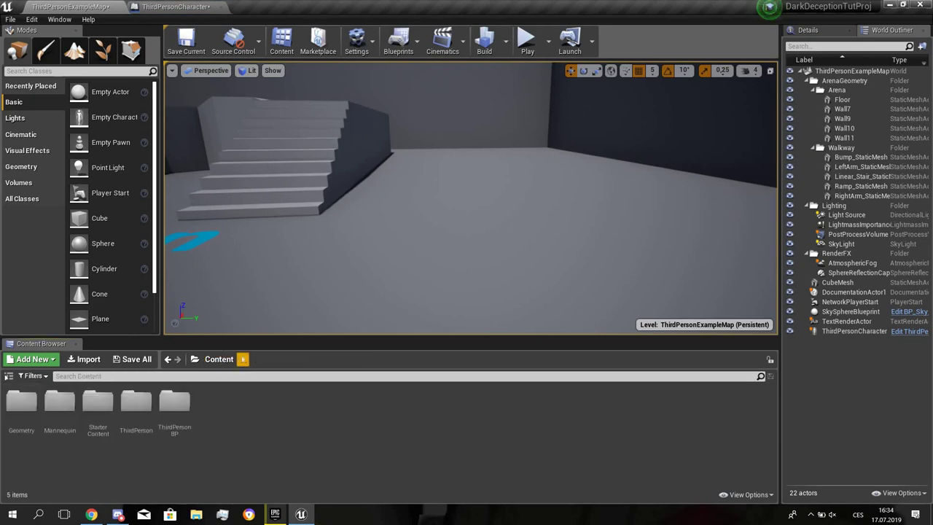
{"action": "double_click", "coordinate": [175, 407]}
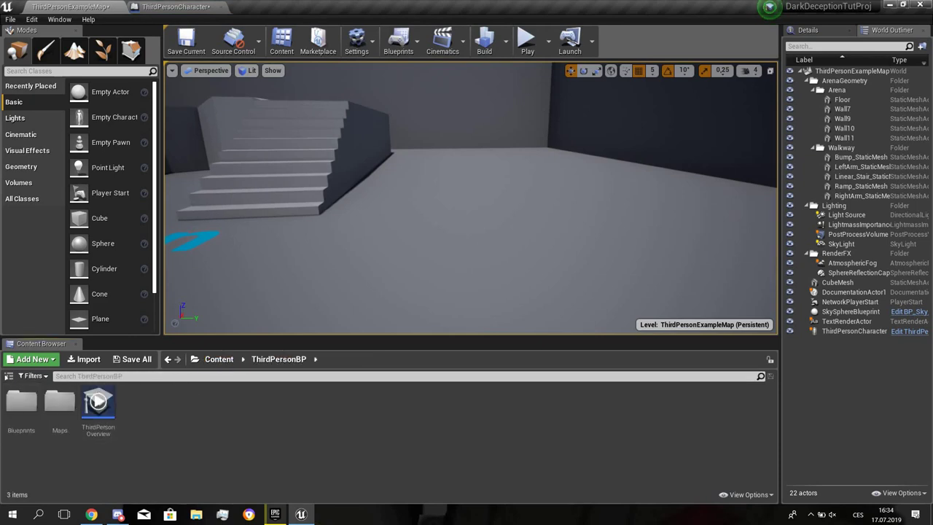
{"action": "double_click", "coordinate": [21, 407]}
{"action": "right_click", "coordinate": [203, 439]}
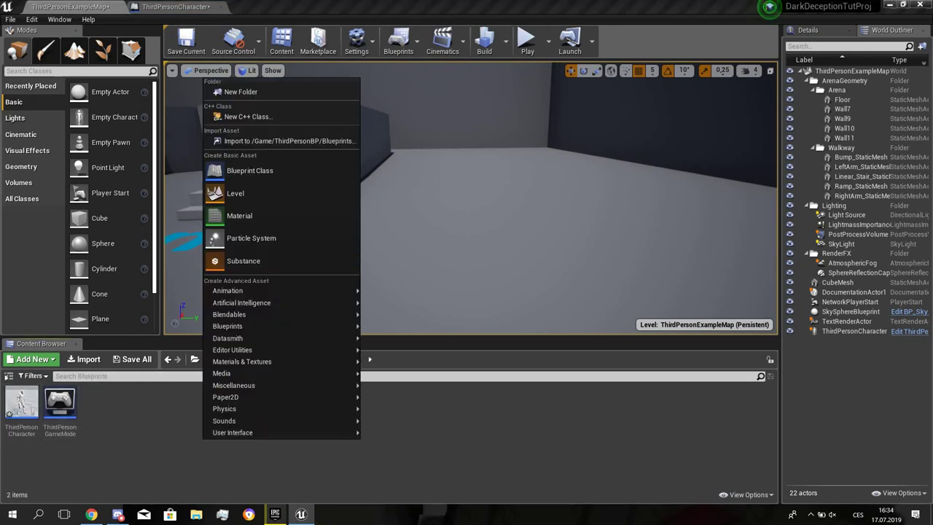
{"action": "left_click", "coordinate": [408, 446]}
{"action": "double_click", "coordinate": [22, 405]}
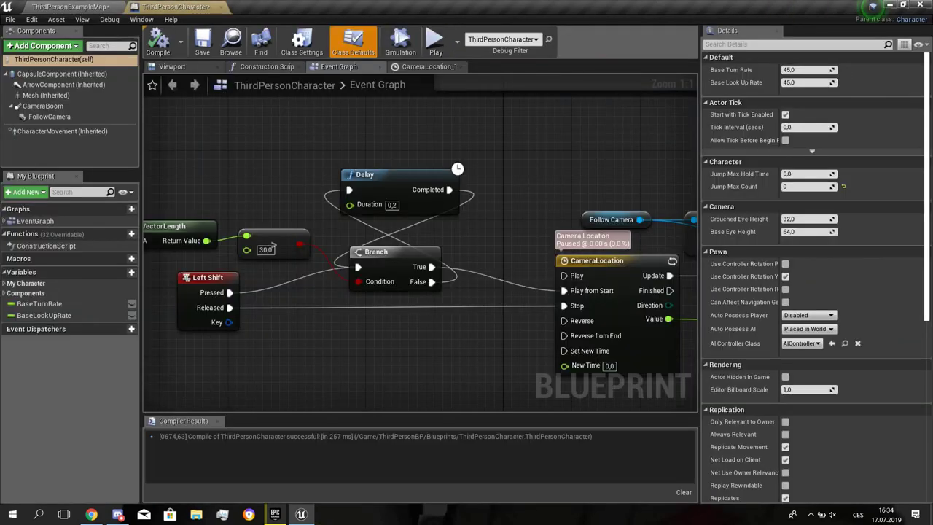
- Create a variable named Shards in the character blueprint, set its type to Integer, and compile
{"action": "right_click_drag", "start_coordinate": [297, 131], "coordinate": [357, 188]}
{"action": "scroll", "coordinate": [357, 188], "scroll_direction": "down", "scroll_amount": 3}
{"action": "left_click", "coordinate": [126, 272]}
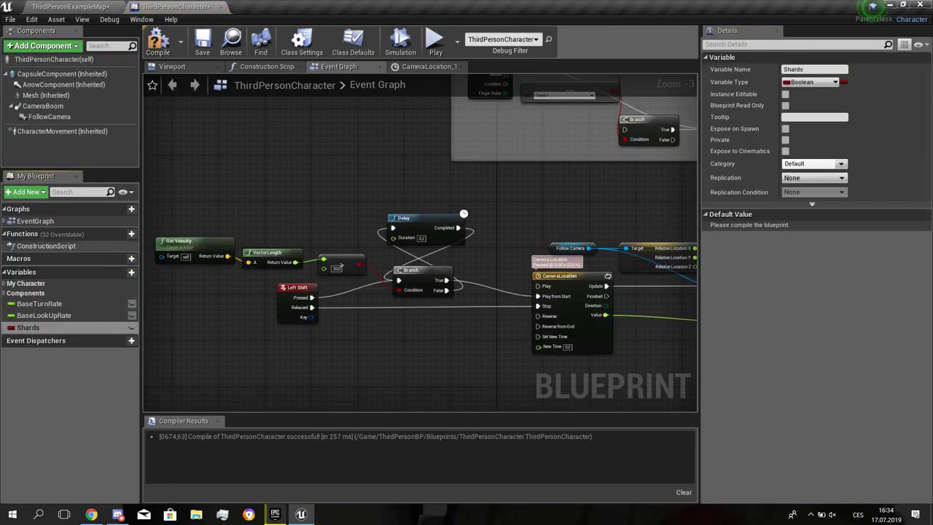
{"action": "left_click", "coordinate": [811, 82]}
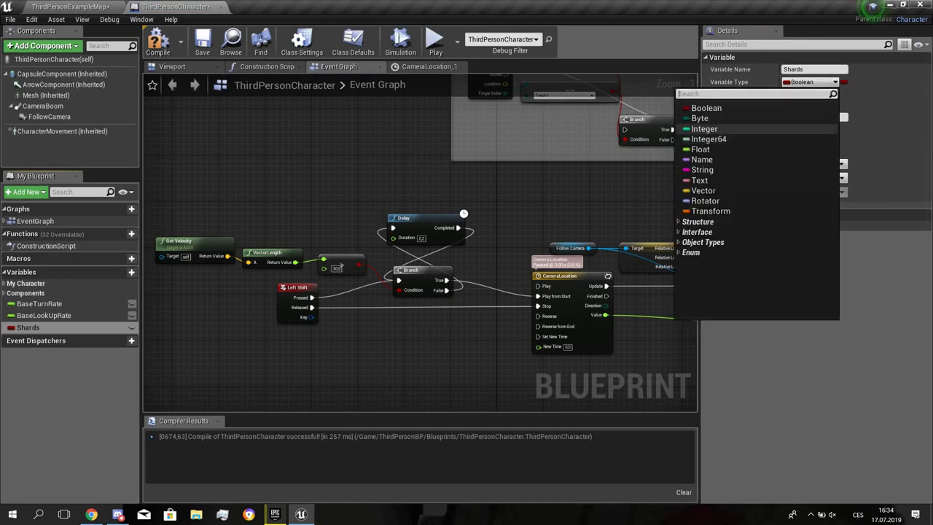
{"action": "left_click", "coordinate": [704, 128]}
{"action": "left_click", "coordinate": [158, 43]}
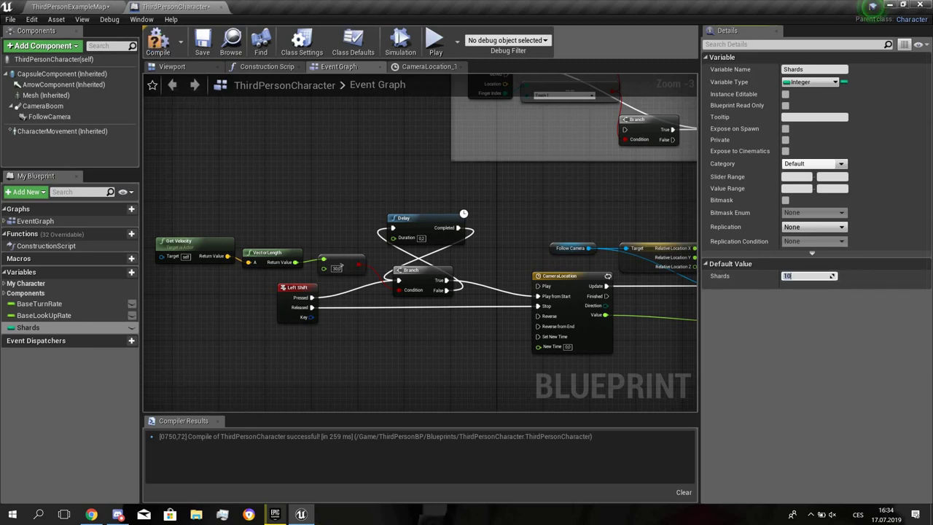
- Compile and save the character blueprint with a Shards default value of 10, and return to the example map
{"action": "left_click", "coordinate": [159, 48]}
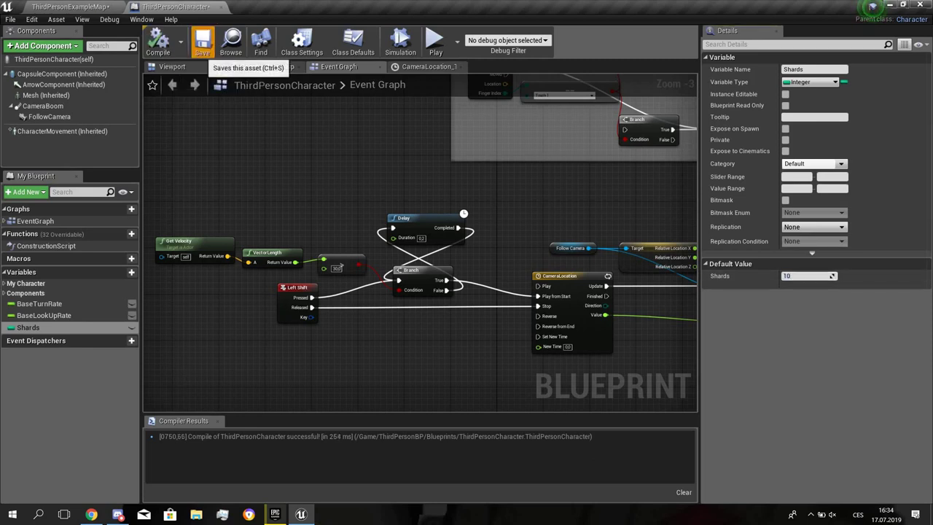
{"action": "left_click", "coordinate": [201, 49]}
{"action": "left_click", "coordinate": [92, 7]}
- Create an Actor blueprint class named Shard_BP in the ThirdPersonBP Blueprints folder and open it
{"action": "mouse_move", "coordinate": [306, 219]}
{"action": "right_mouse_down"}
{"action": "mouse_move", "coordinate": [346, 186]}
{"action": "mouse_move", "coordinate": [321, 217]}
{"action": "right_mouse_up"}
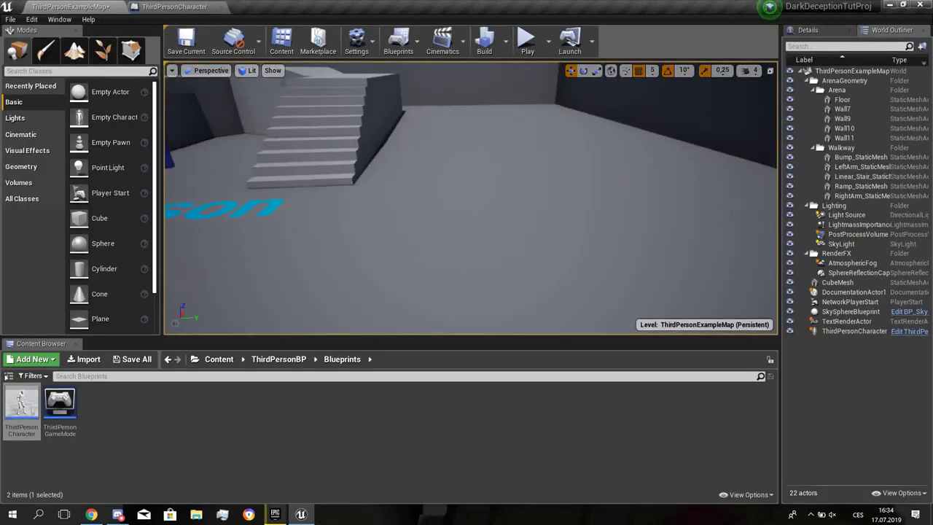
{"action": "right_click", "coordinate": [159, 399]}
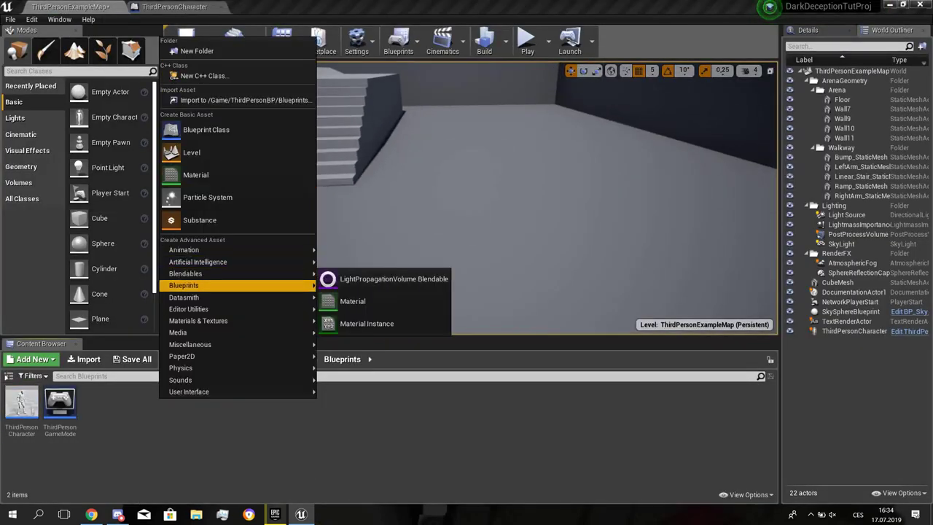
{"action": "mouse_move", "coordinate": [197, 298]}
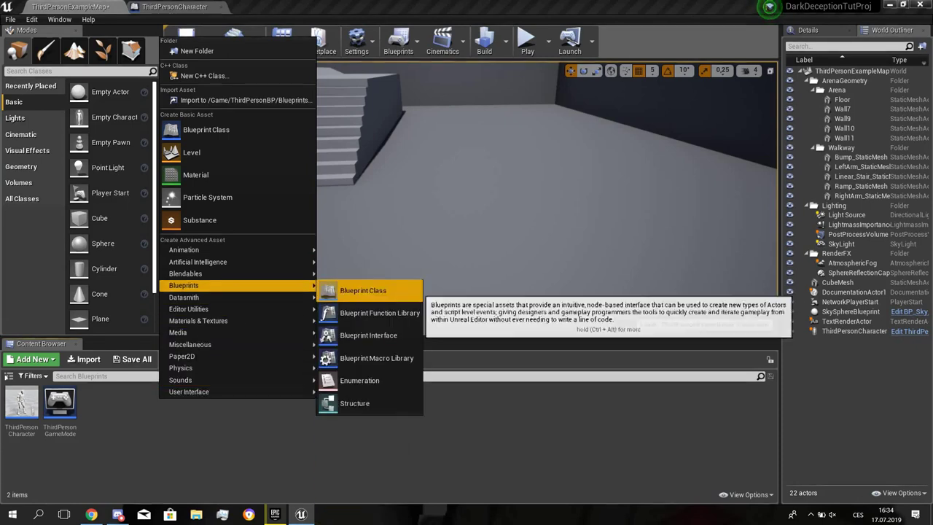
{"action": "left_click", "coordinate": [364, 289]}
{"action": "left_click", "coordinate": [371, 268]}
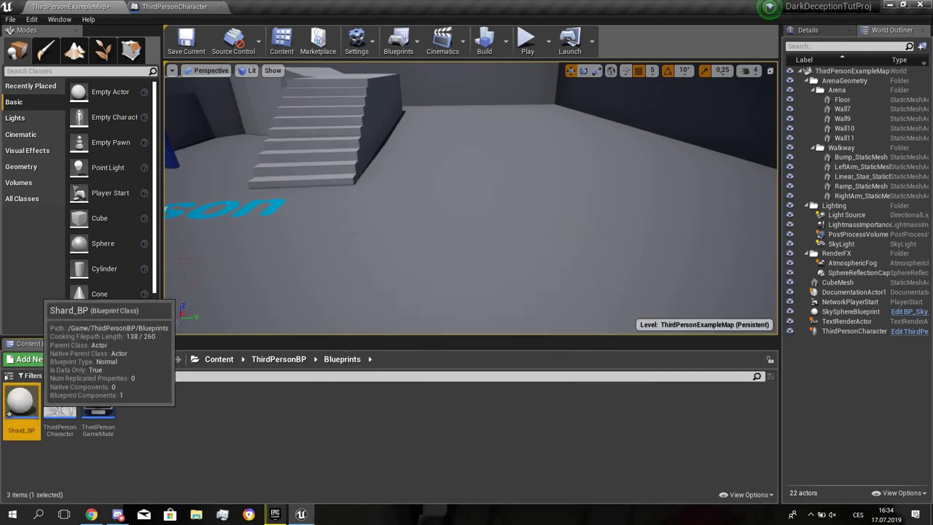
{"action": "double_click", "coordinate": [21, 405]}
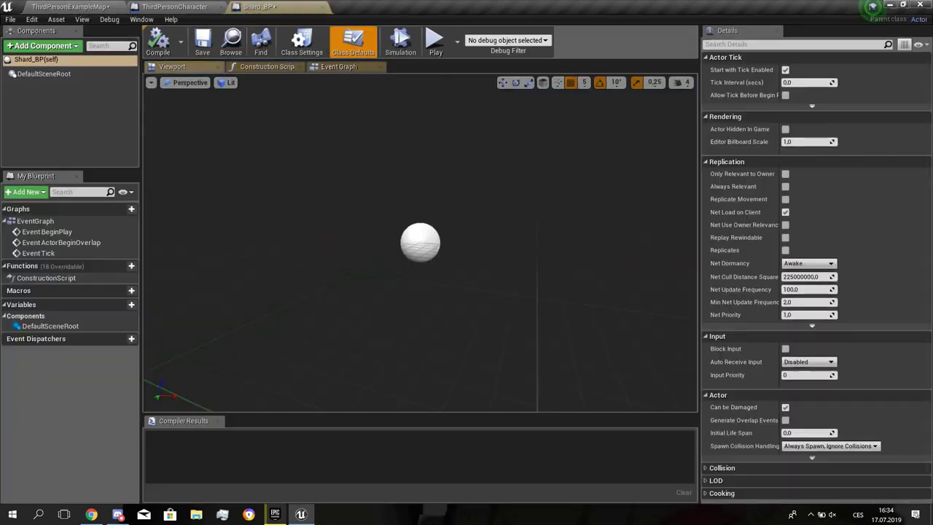
{"action": "left_click", "coordinate": [69, 7]}
{"action": "left_click", "coordinate": [219, 359]}
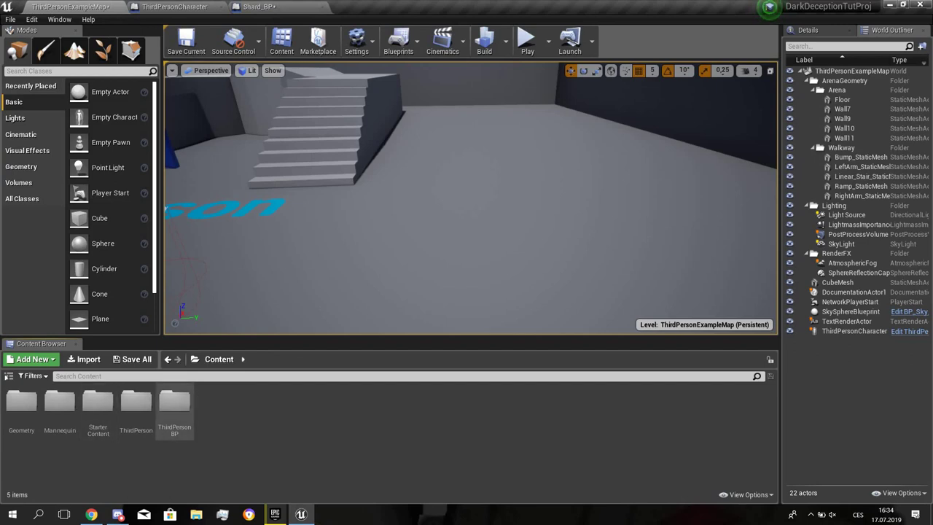
{"action": "double_click", "coordinate": [174, 402]}
{"action": "double_click", "coordinate": [21, 401]}
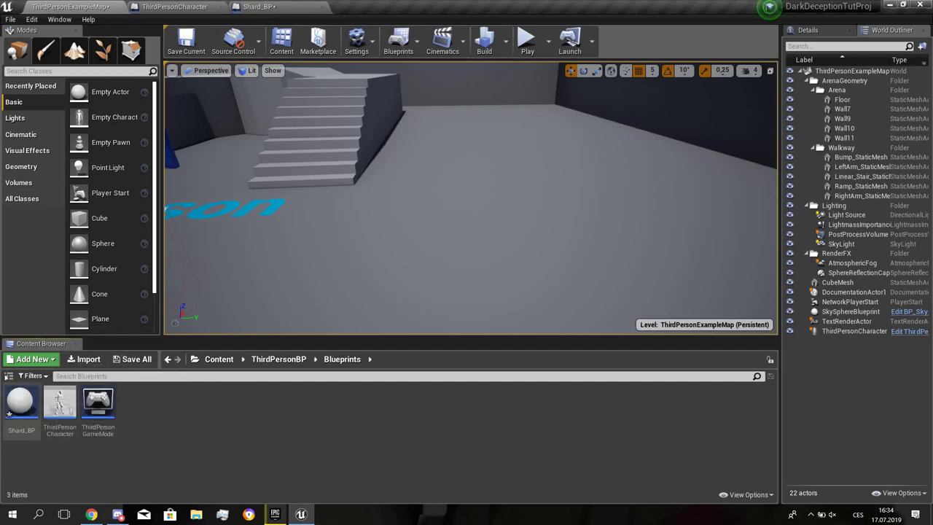
{"action": "double_click", "coordinate": [21, 408]}
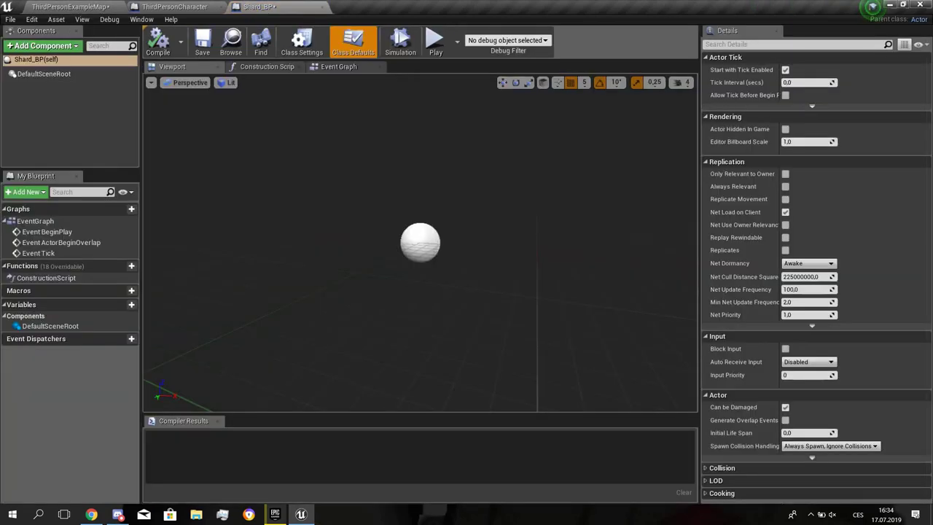
- Add a Cube component to Shard_BP and scale it uniformly down to 0.25
{"action": "left_click", "coordinate": [44, 45]}
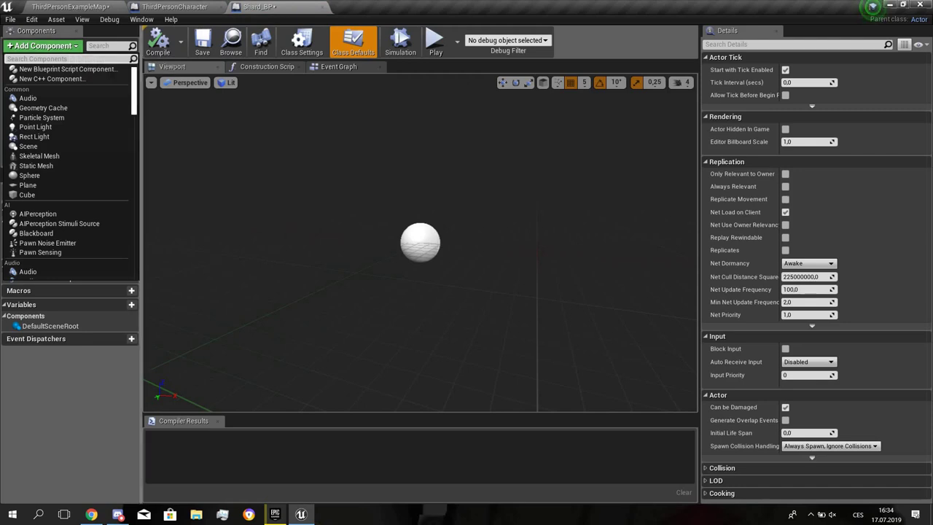
{"action": "type", "text": "cube"}
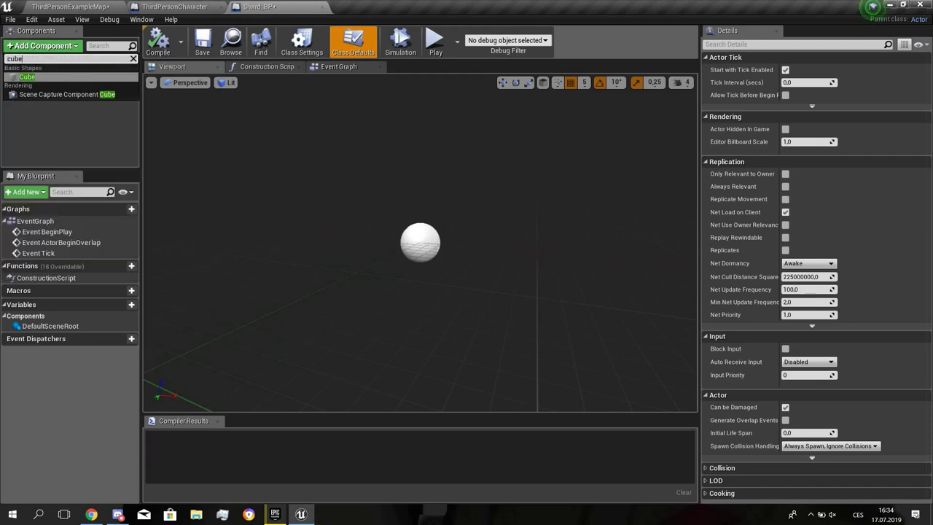
{"action": "left_click", "coordinate": [49, 77]}
{"action": "right_click_drag", "start_coordinate": [420, 241], "coordinate": [277, 218]}
{"action": "key", "text": "w"}
{"action": "key", "text": "r"}
{"action": "right_click_drag", "start_coordinate": [430, 251], "coordinate": [431, 251]}
{"action": "left_click_drag", "start_coordinate": [440, 257], "coordinate": [400, 280]}
- Rotate the cube freely around all three axes to a tilted orientation of about -29°, 44°, -71°
{"action": "key", "text": "w"}
{"action": "right_click_drag", "start_coordinate": [438, 251], "coordinate": [339, 262]}
{"action": "key", "text": "s"}
{"action": "key", "text": "w"}
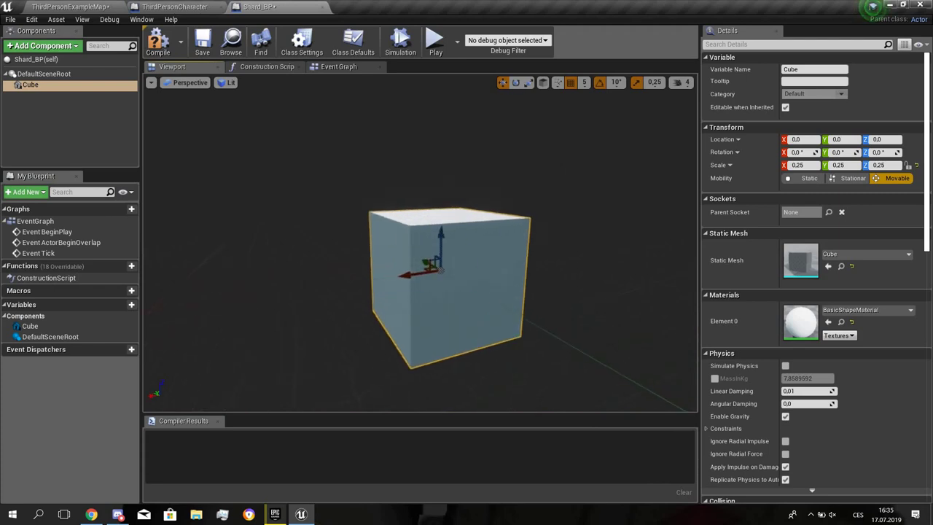
{"action": "key", "text": "e"}
{"action": "left_click_drag", "start_coordinate": [400, 247], "coordinate": [409, 231]}
{"action": "left_click_drag", "start_coordinate": [435, 276], "coordinate": [453, 281]}
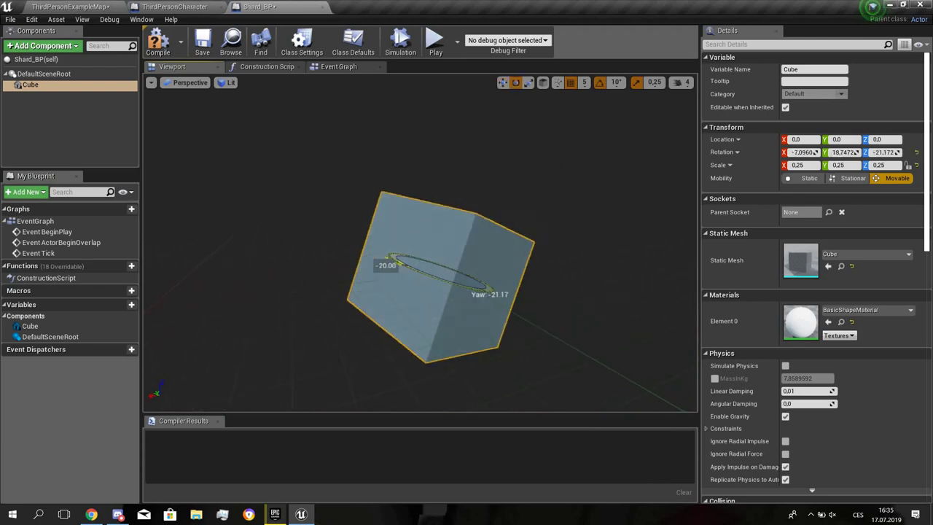
{"action": "left_click_drag", "start_coordinate": [401, 264], "coordinate": [407, 245]}
{"action": "right_click_drag", "start_coordinate": [406, 244], "coordinate": [459, 239]}
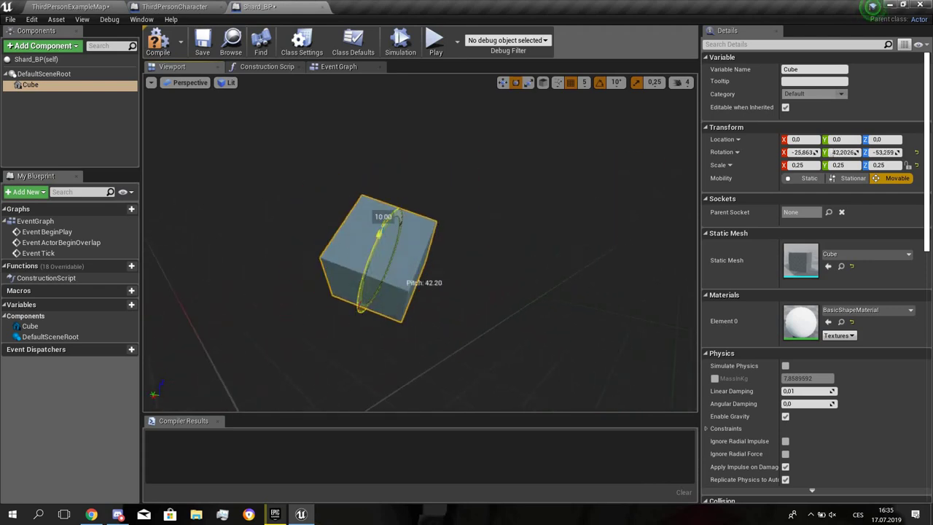
{"action": "right_click_drag", "start_coordinate": [408, 232], "coordinate": [430, 233]}
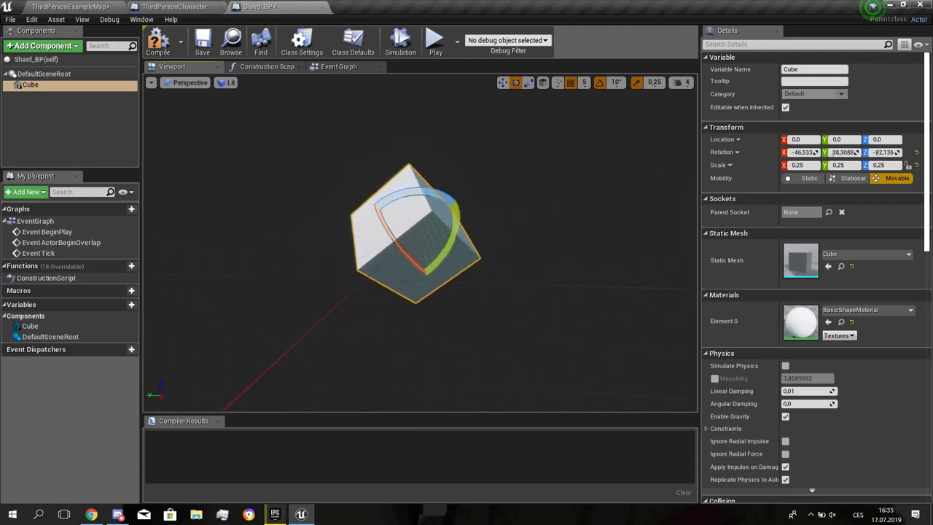
{"action": "right_click_drag", "start_coordinate": [415, 232], "coordinate": [430, 266]}
{"action": "key", "text": "w"}
{"action": "key", "text": "s"}
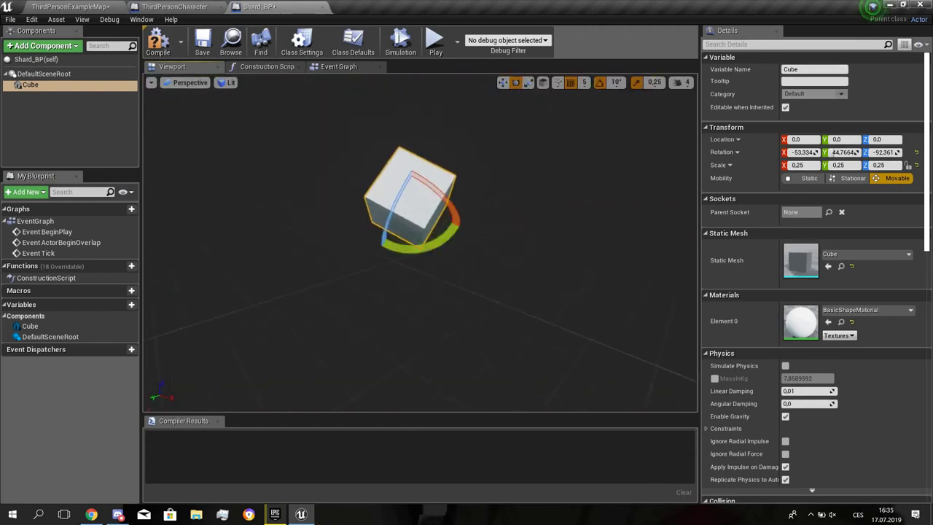
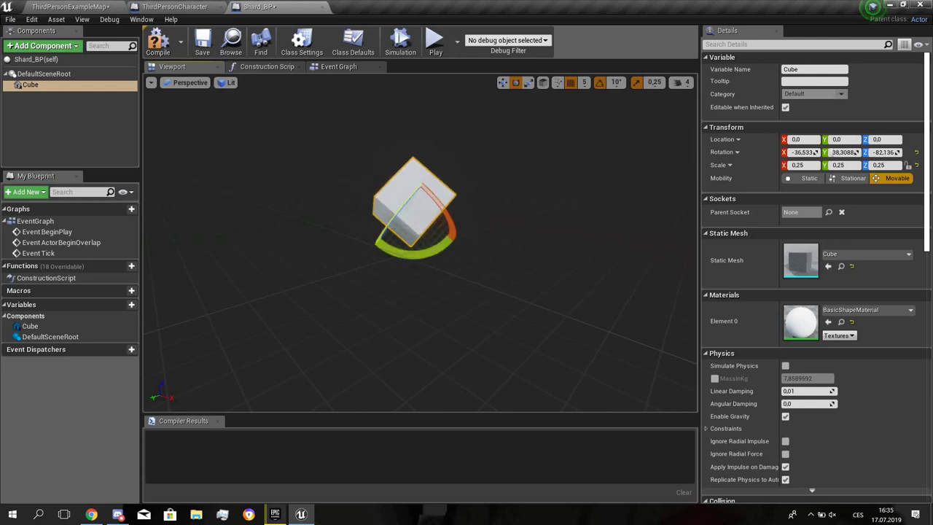
{"action": "right_click_drag", "start_coordinate": [430, 211], "coordinate": [540, 208]}
{"action": "key", "text": "a"}
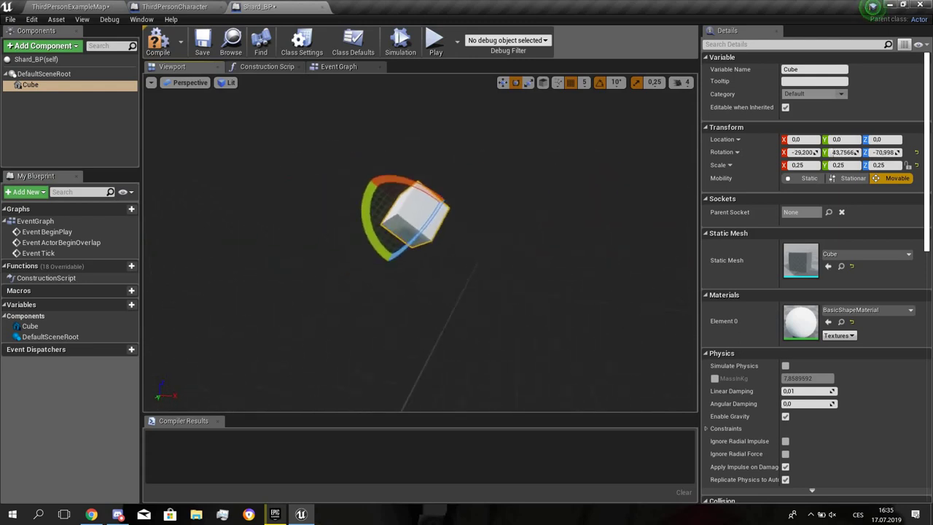
{"action": "right_click_drag", "start_coordinate": [437, 219], "coordinate": [466, 212]}
{"action": "key", "text": "w"}
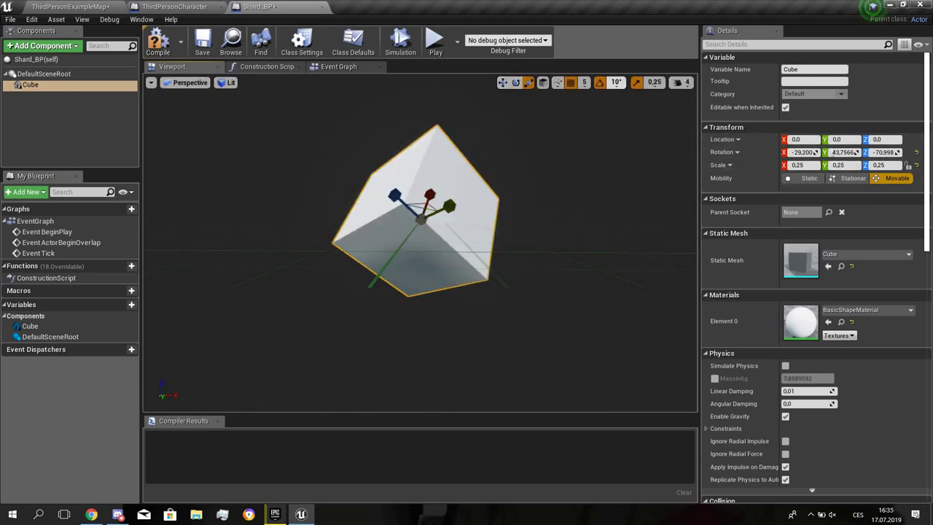
- Turn off scale snapping in the blueprint viewport and set its increment to 0.03125
{"action": "left_click", "coordinate": [654, 82]}
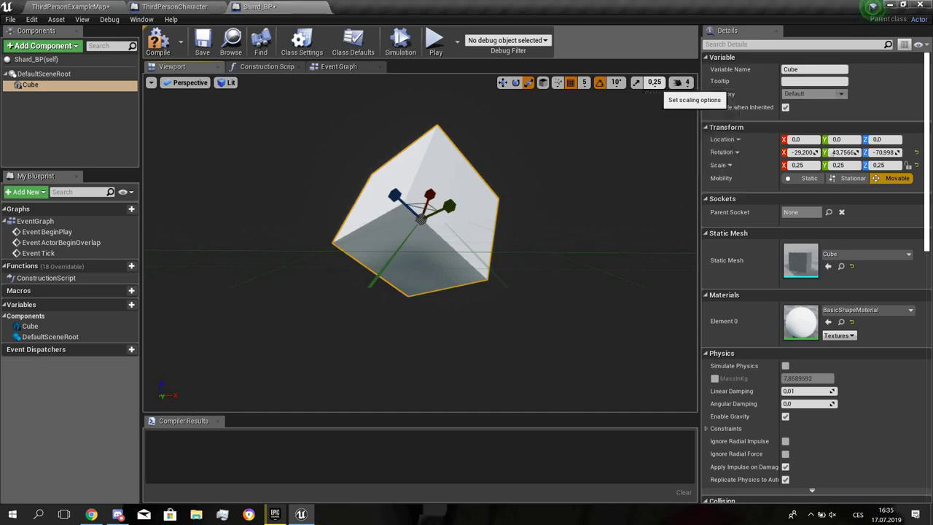
{"action": "left_click", "coordinate": [654, 83]}
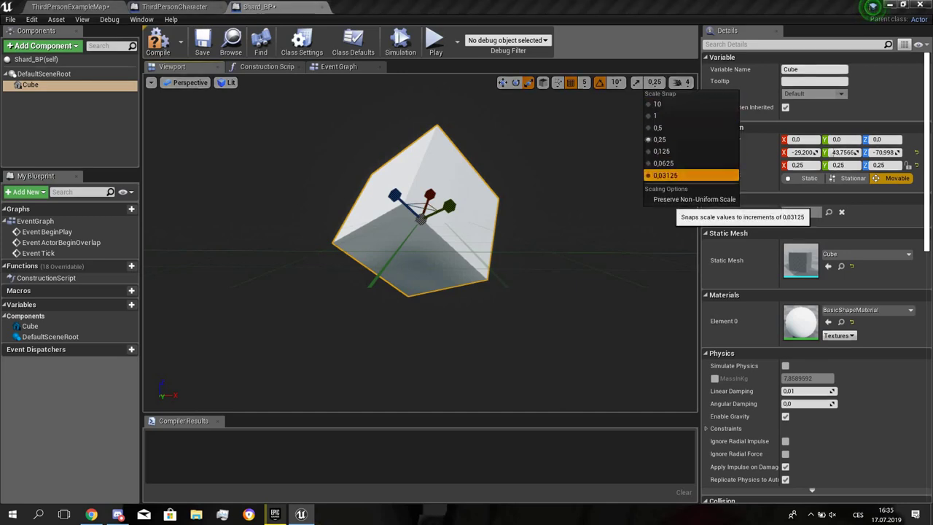
{"action": "left_click", "coordinate": [666, 175]}
- Scale the cube unevenly along its axes into a flattened shard, about 0.19 in X, 0.51 in Y and 0.32 in Z
{"action": "left_click_drag", "start_coordinate": [430, 196], "coordinate": [423, 225]}
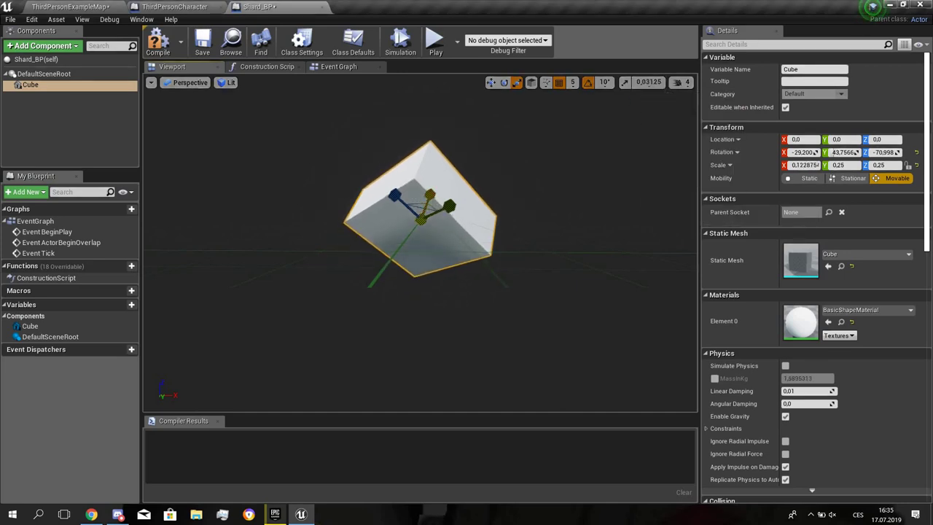
{"action": "left_click_drag", "start_coordinate": [395, 195], "coordinate": [422, 219]}
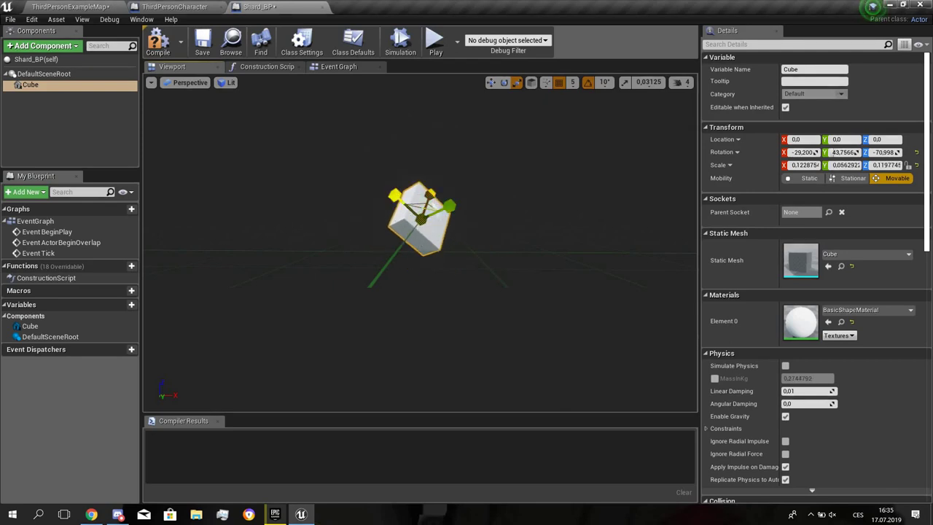
{"action": "left_click_drag", "start_coordinate": [395, 195], "coordinate": [390, 191]}
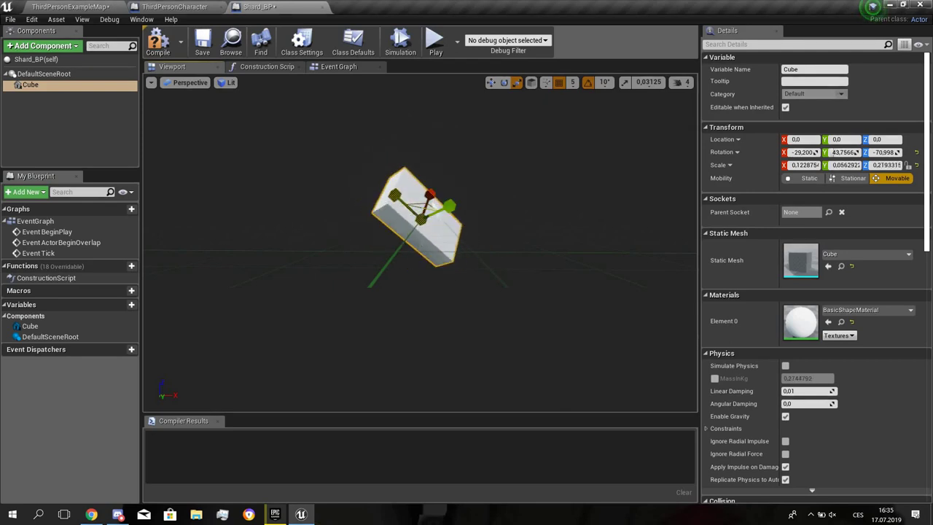
{"action": "left_click_drag", "start_coordinate": [449, 206], "coordinate": [472, 196]}
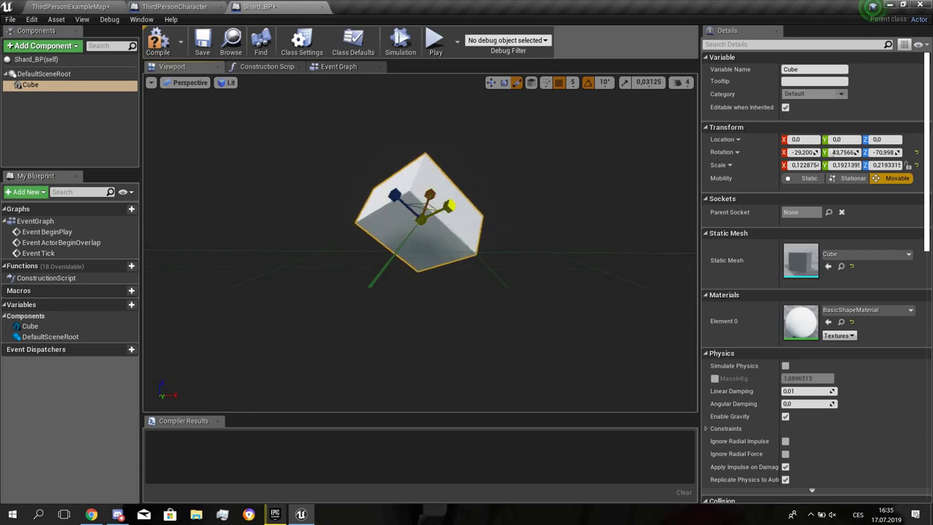
{"action": "right_click_drag", "start_coordinate": [450, 206], "coordinate": [422, 227]}
{"action": "scroll", "coordinate": [421, 243], "scroll_direction": "down", "scroll_amount": 5}
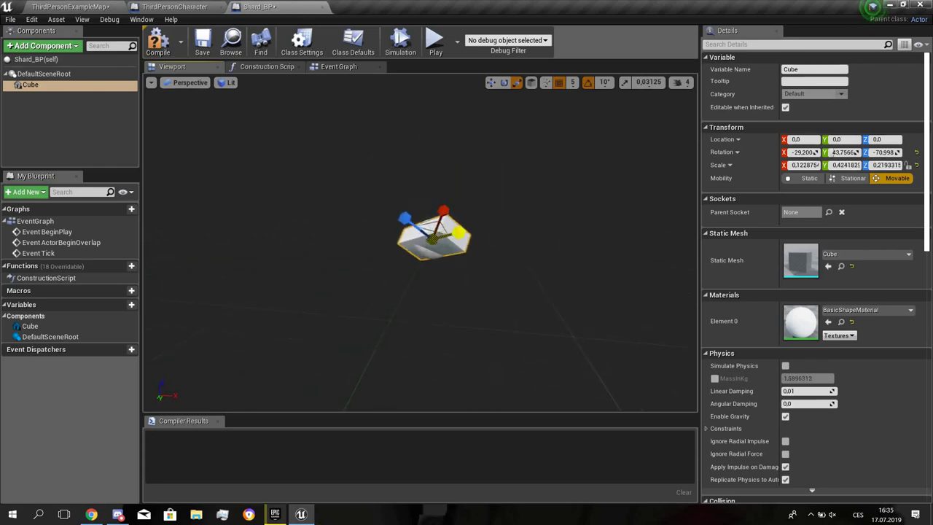
{"action": "right_click_drag", "start_coordinate": [451, 233], "coordinate": [433, 226]}
{"action": "left_click_drag", "start_coordinate": [425, 223], "coordinate": [379, 186]}
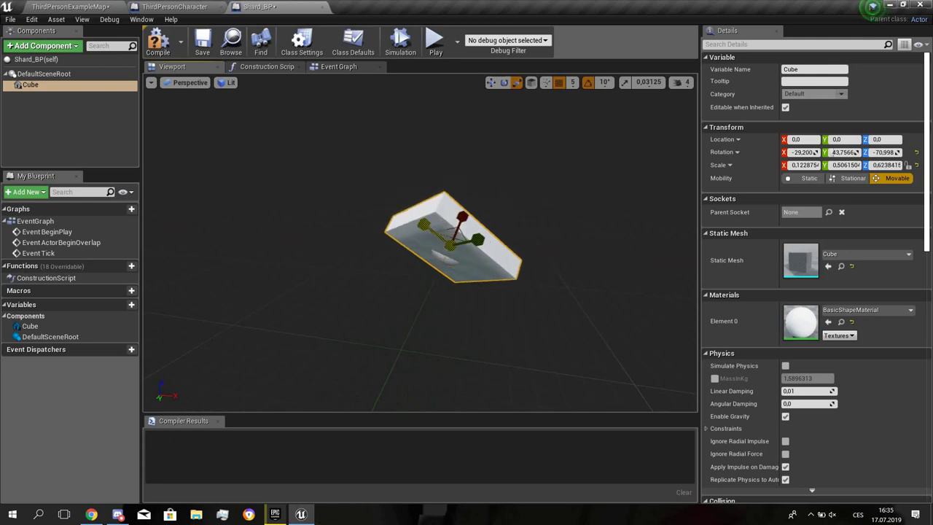
{"action": "left_click_drag", "start_coordinate": [462, 216], "coordinate": [457, 250]}
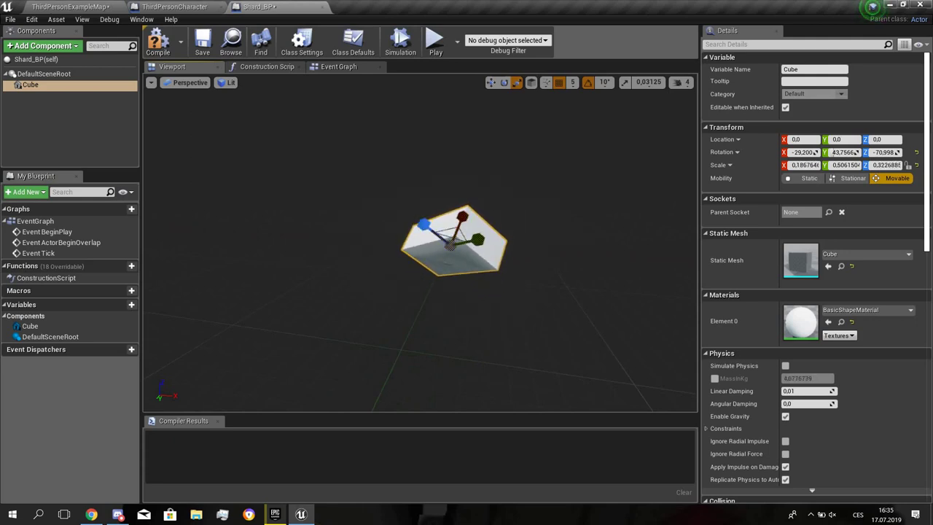
{"action": "key", "text": "d"}
{"action": "right_click_drag", "start_coordinate": [436, 233], "coordinate": [328, 252]}
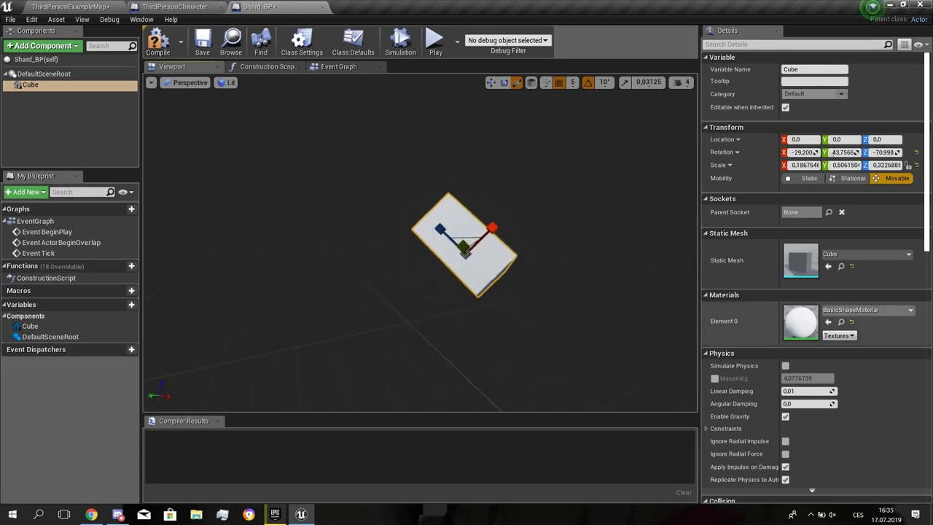
- Assign the M_Metal_Gold material to the cube's Element 0 slot
{"action": "left_click", "coordinate": [865, 311]}
{"action": "scroll", "coordinate": [838, 219], "scroll_direction": "down", "scroll_amount": 15}
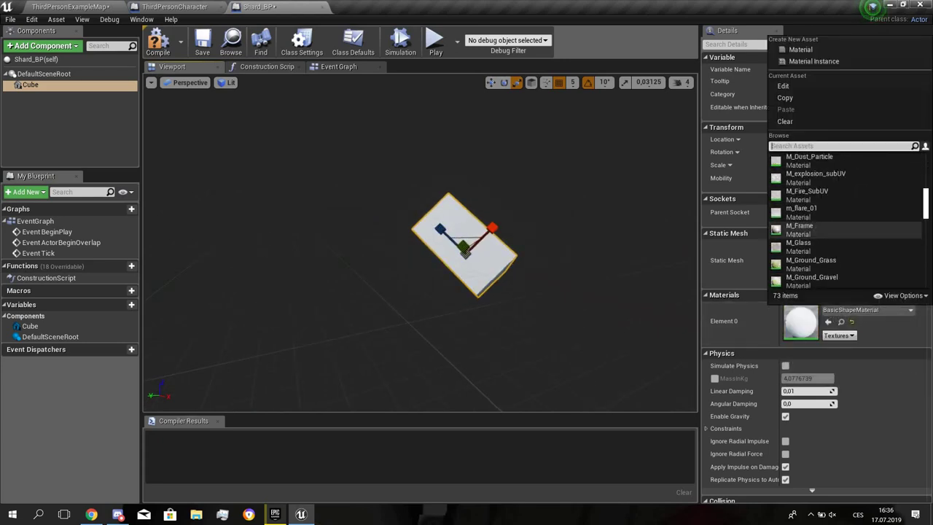
{"action": "scroll", "coordinate": [845, 230], "scroll_direction": "down", "scroll_amount": 4}
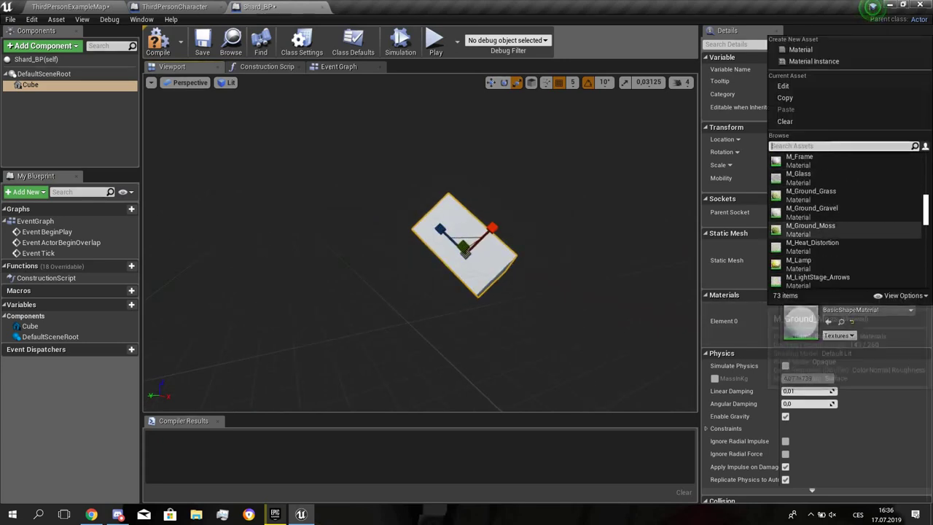
{"action": "scroll", "coordinate": [846, 229], "scroll_direction": "down", "scroll_amount": 2}
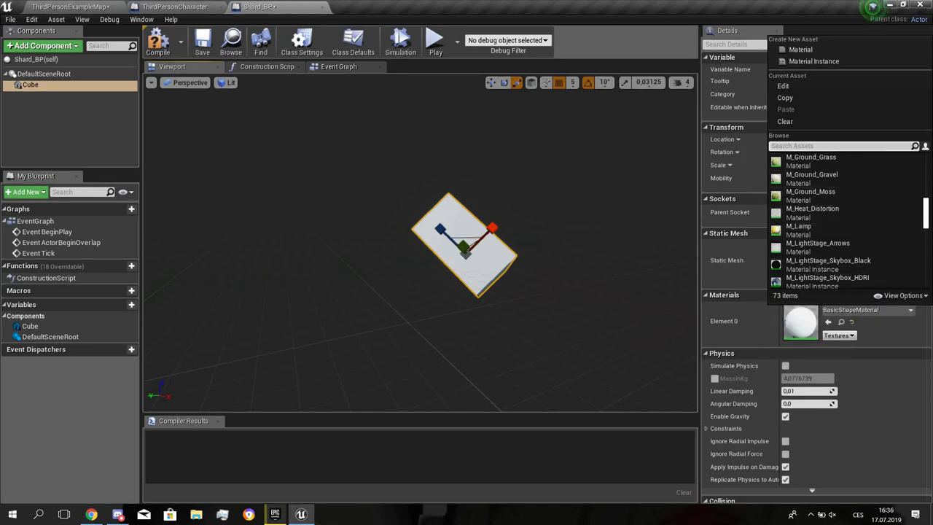
{"action": "left_click", "coordinate": [902, 296]}
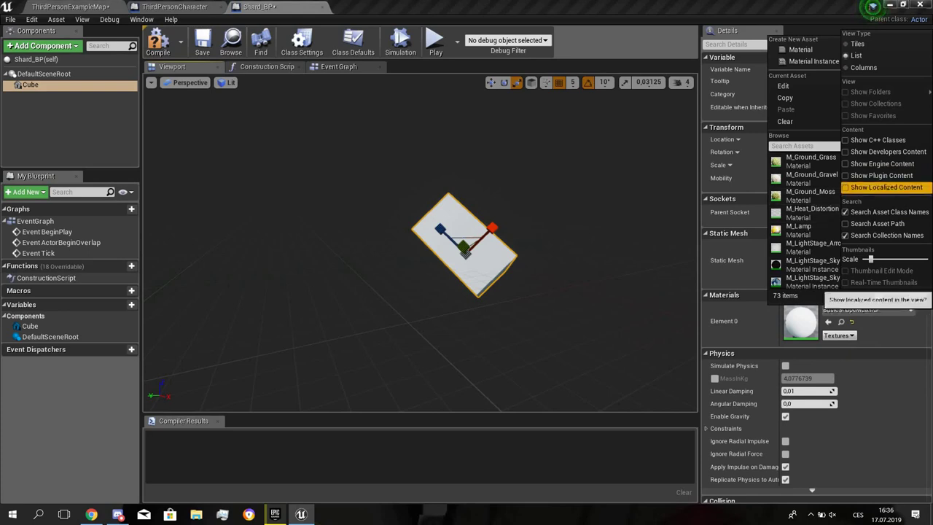
{"action": "scroll", "coordinate": [810, 212], "scroll_direction": "down", "scroll_amount": 5}
{"action": "scroll", "coordinate": [805, 219], "scroll_direction": "down", "scroll_amount": 1}
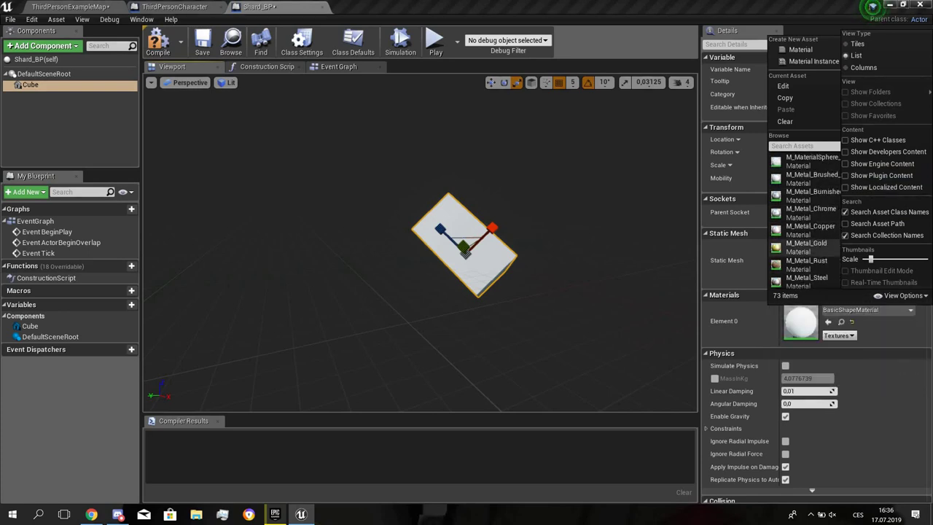
{"action": "left_click", "coordinate": [805, 245]}
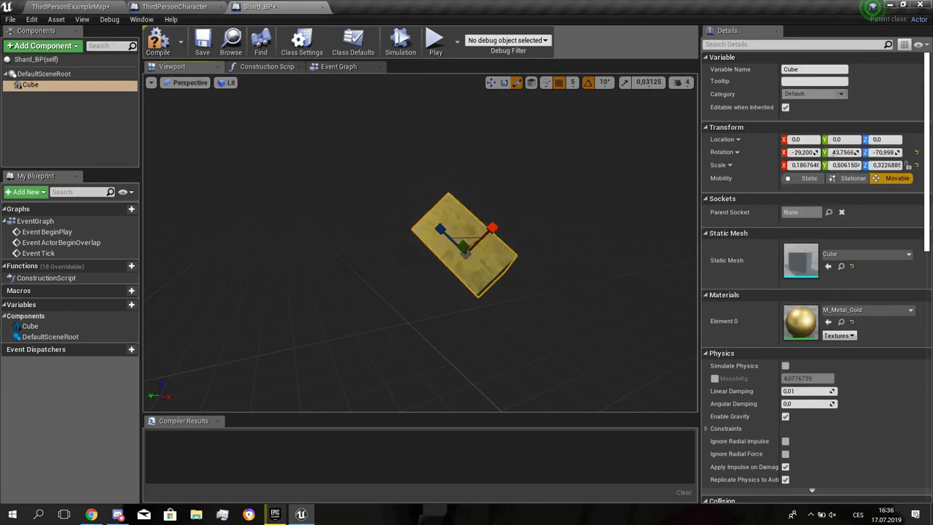
- Stretch the golden cube along its X axis to a scale of about 0.47, and open the blueprint's Event Graph
{"action": "right_click_drag", "start_coordinate": [437, 255], "coordinate": [456, 221]}
{"action": "left_click_drag", "start_coordinate": [426, 276], "coordinate": [466, 244]}
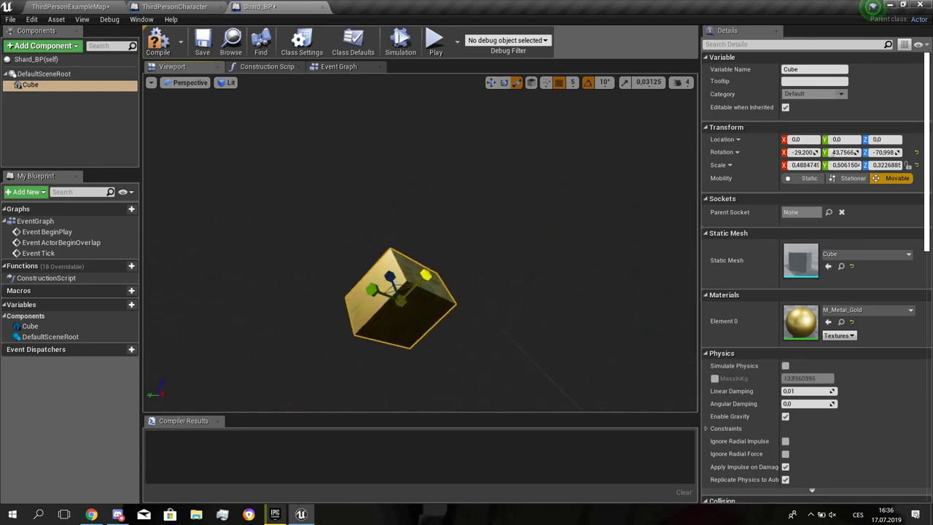
{"action": "left_click", "coordinate": [339, 66]}
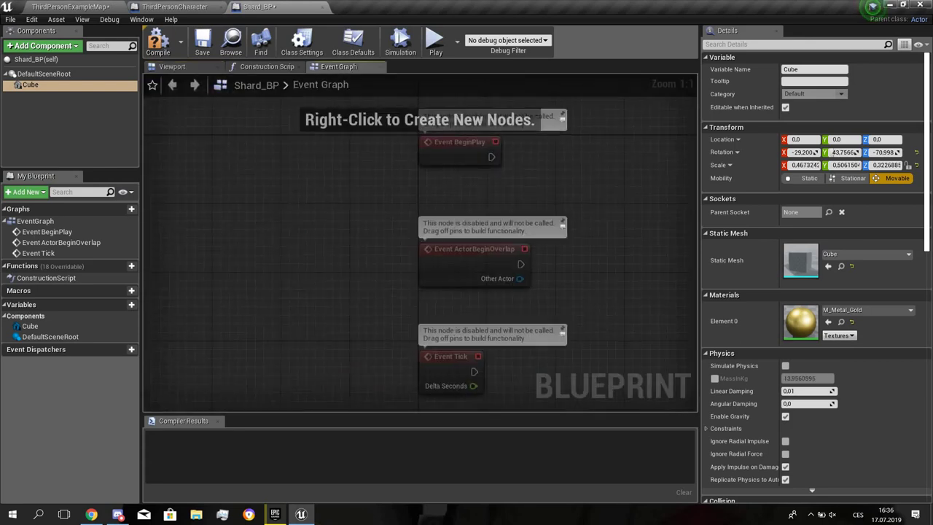
{"action": "right_click_drag", "start_coordinate": [490, 156], "coordinate": [323, 191]}
{"action": "left_click_drag", "start_coordinate": [362, 191], "coordinate": [363, 193]}
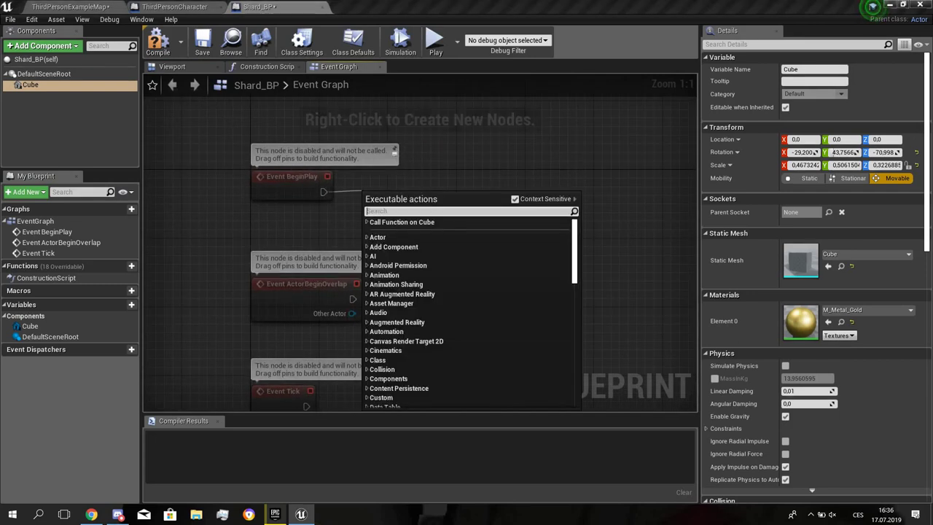
{"action": "type", "text": "get ac"}
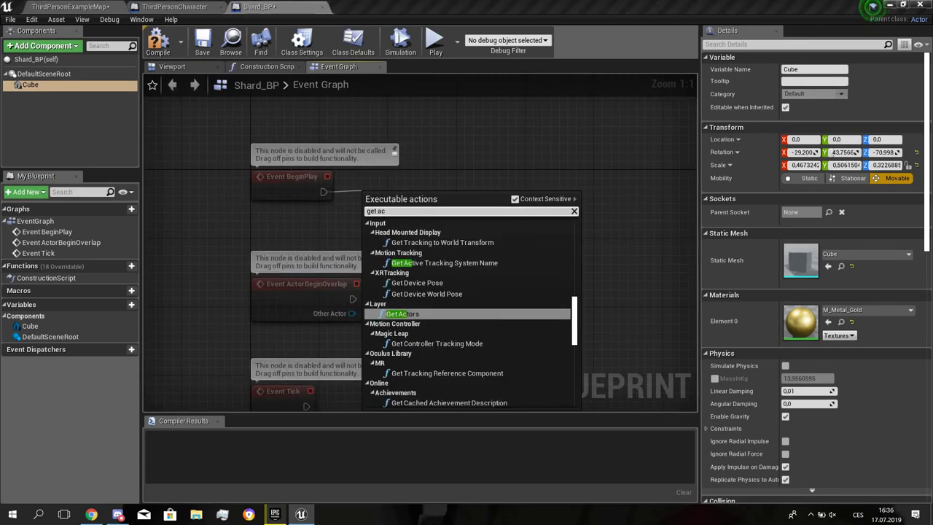
{"action": "key", "text": "BackSpace"}
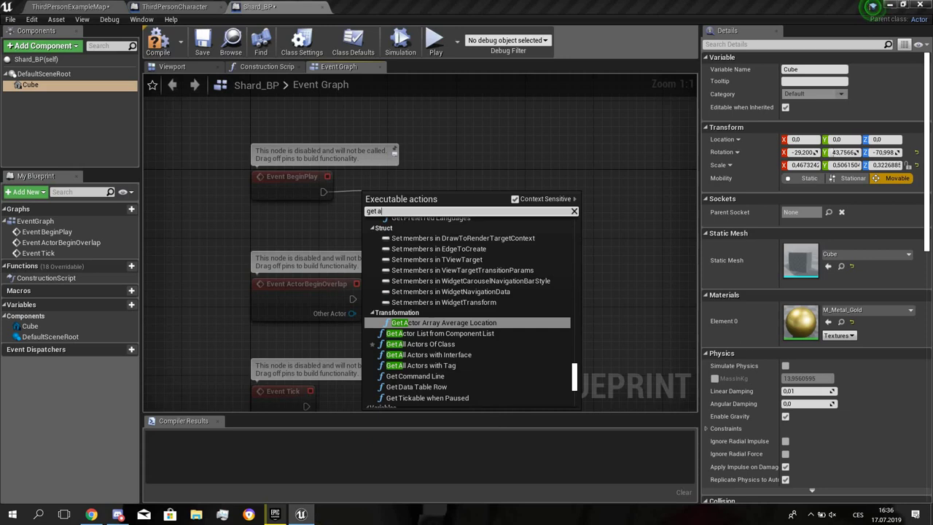
{"action": "type", "text": "ctor loca"}
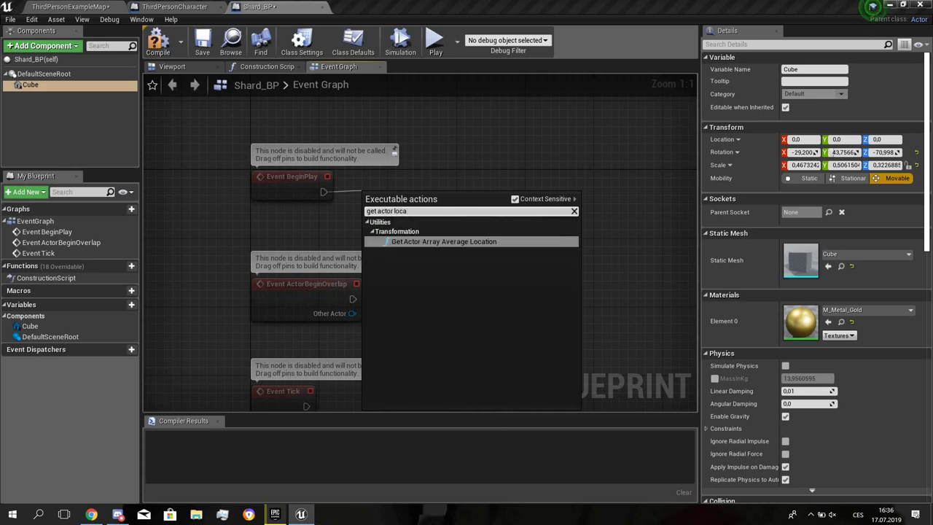
{"action": "left_click", "coordinate": [370, 135]}
{"action": "right_click", "coordinate": [370, 134]}
{"action": "type", "text": "get a"}
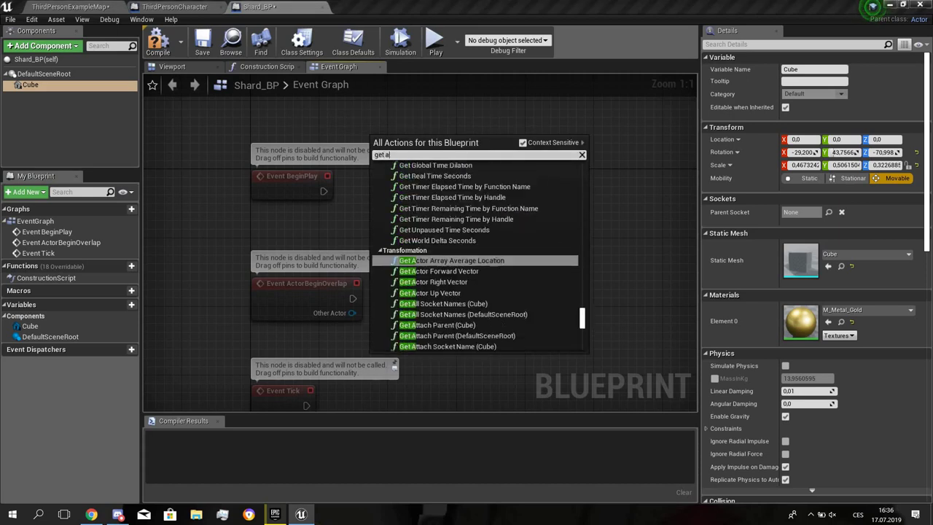
{"action": "type", "text": "ctor loc"}
{"action": "key", "text": "Return"}
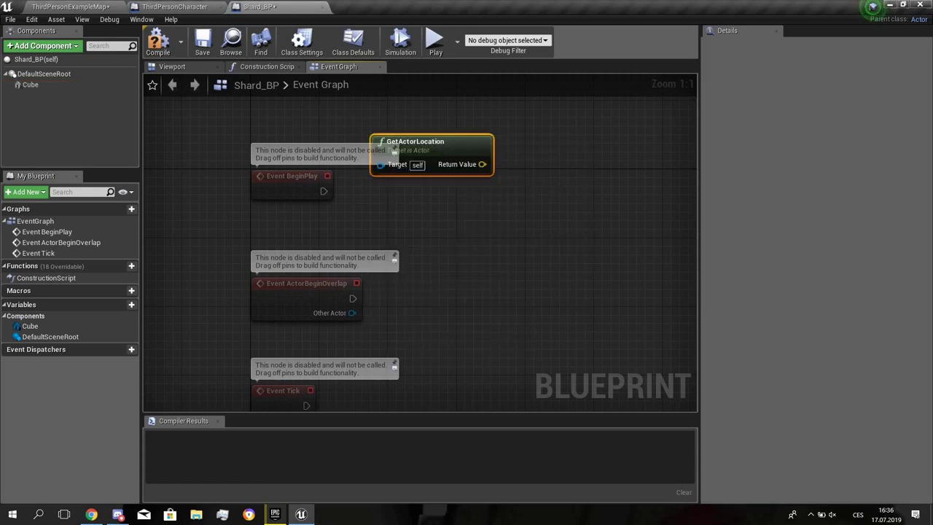
{"action": "key", "text": "Delete"}
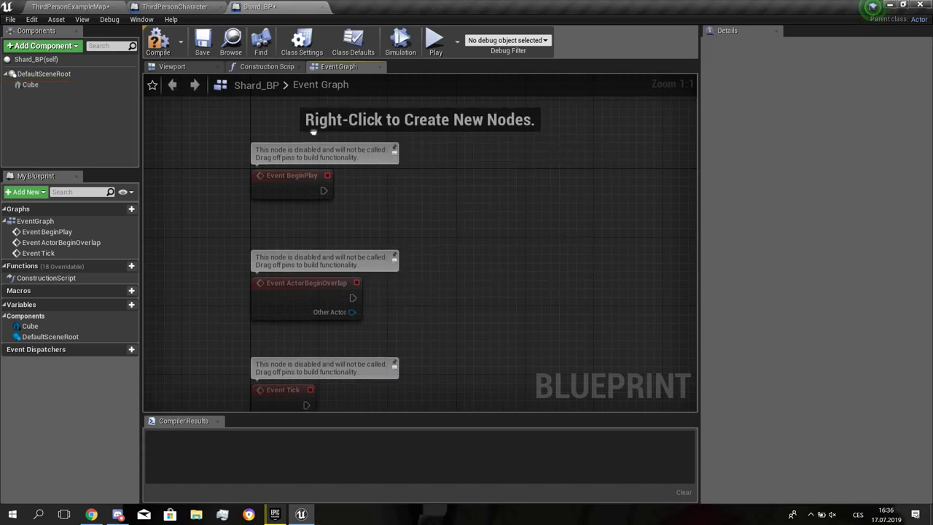
- Add a GetActorRotation node above Event BeginPlay and split its return value into Roll, Pitch and Yaw
{"action": "right_click", "coordinate": [314, 131]}
{"action": "type", "text": "get acto"}
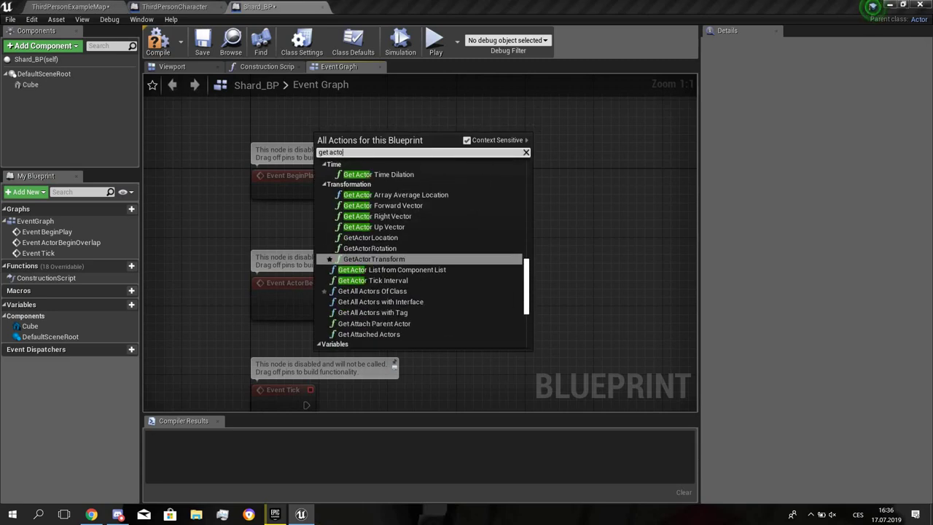
{"action": "type", "text": "r rota"}
{"action": "key", "text": "Return"}
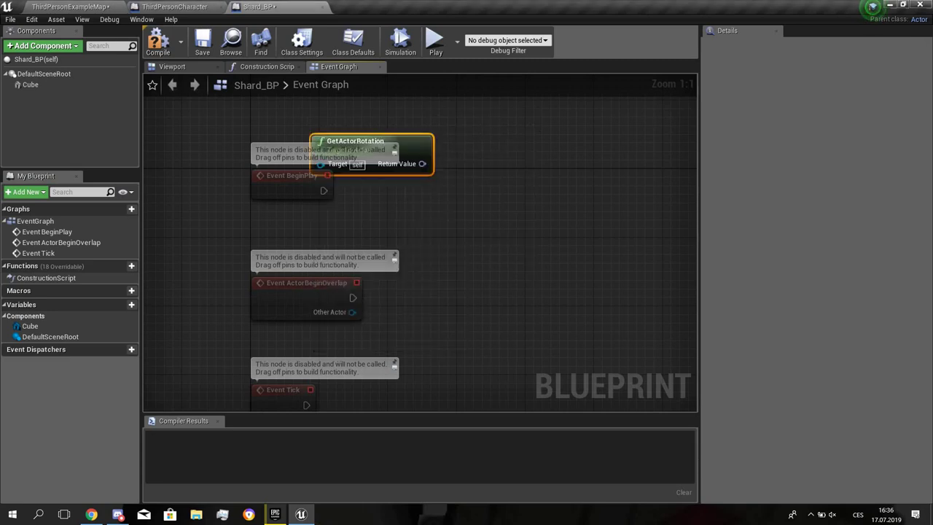
{"action": "left_click_drag", "start_coordinate": [357, 141], "coordinate": [298, 108]}
{"action": "right_click_drag", "start_coordinate": [357, 160], "coordinate": [302, 168]}
{"action": "right_click", "coordinate": [307, 139]}
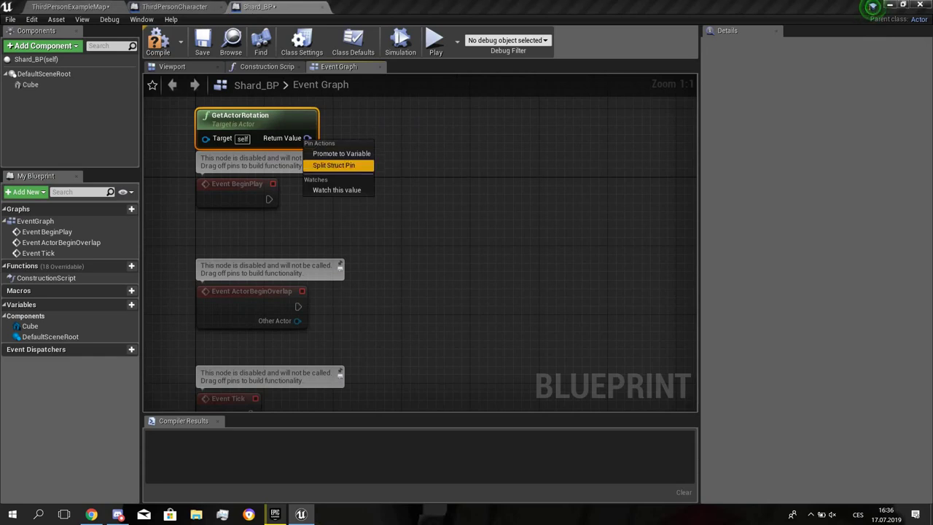
{"action": "left_click", "coordinate": [333, 165]}
{"action": "right_click_drag", "start_coordinate": [333, 137], "coordinate": [359, 187]}
{"action": "left_click_drag", "start_coordinate": [331, 174], "coordinate": [338, 132]}
{"action": "right_click_drag", "start_coordinate": [369, 158], "coordinate": [339, 182]}
- Add a SetActorRotation node beside GetActorRotation, split its New Rotation input into Roll, Pitch and Yaw, and leave space between the nodes
{"action": "scroll", "coordinate": [340, 182], "scroll_direction": "up", "scroll_amount": 1}
{"action": "right_click", "coordinate": [382, 152]}
{"action": "type", "text": "set"}
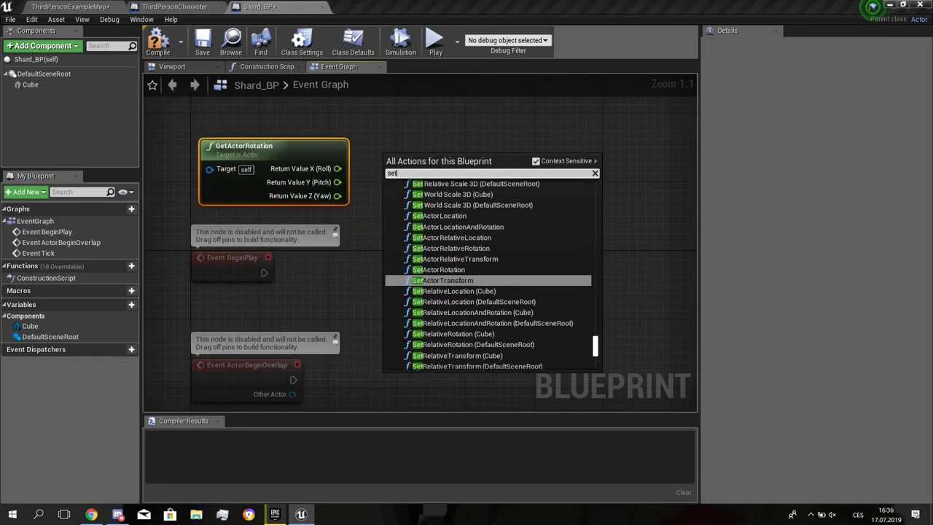
{"action": "type", "text": " actro"}
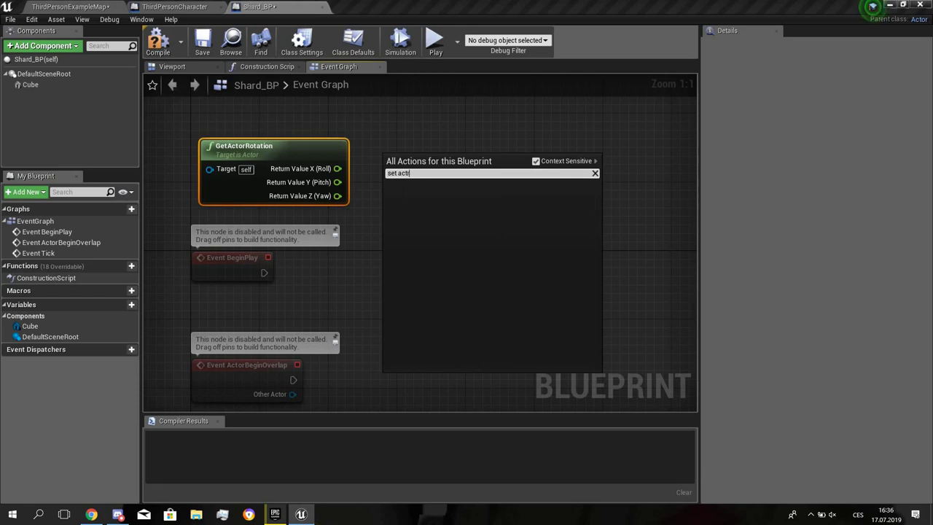
{"action": "key", "text": "BackSpace"}
{"action": "key", "text": "BackSpace"}
{"action": "type", "text": "tor rota"}
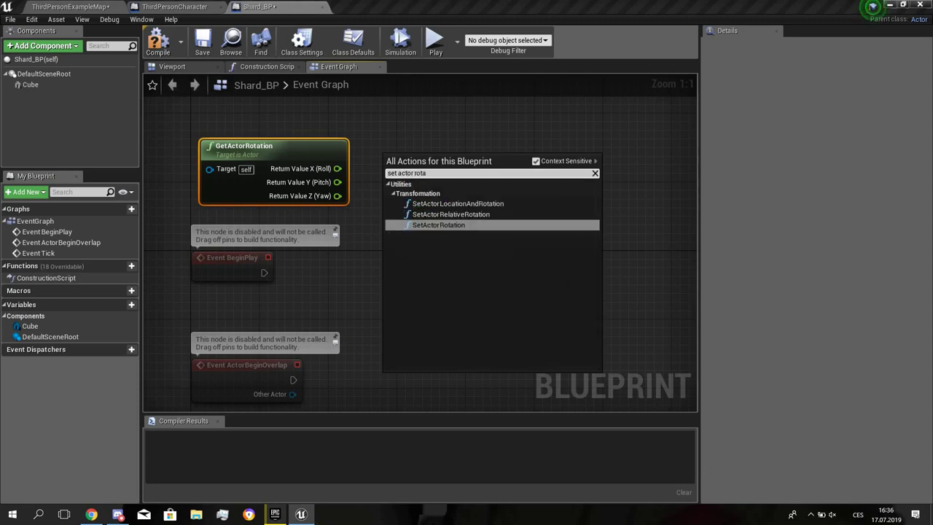
{"action": "key", "text": "Return"}
{"action": "right_click", "coordinate": [390, 222]}
{"action": "left_click", "coordinate": [433, 250]}
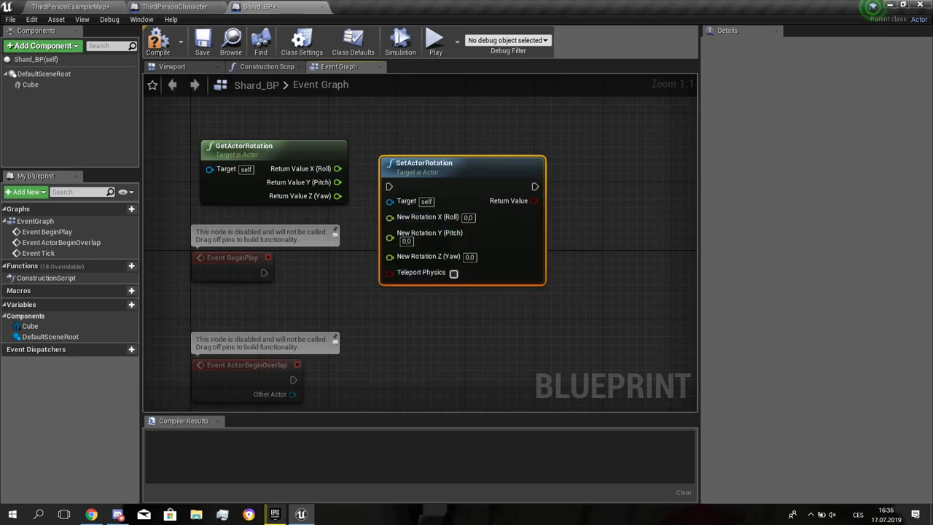
{"action": "left_click_drag", "start_coordinate": [440, 181], "coordinate": [518, 155]}
- Rotate the cube in the blueprint viewport about its X axis to about -39.2°
{"action": "left_click", "coordinate": [172, 67]}
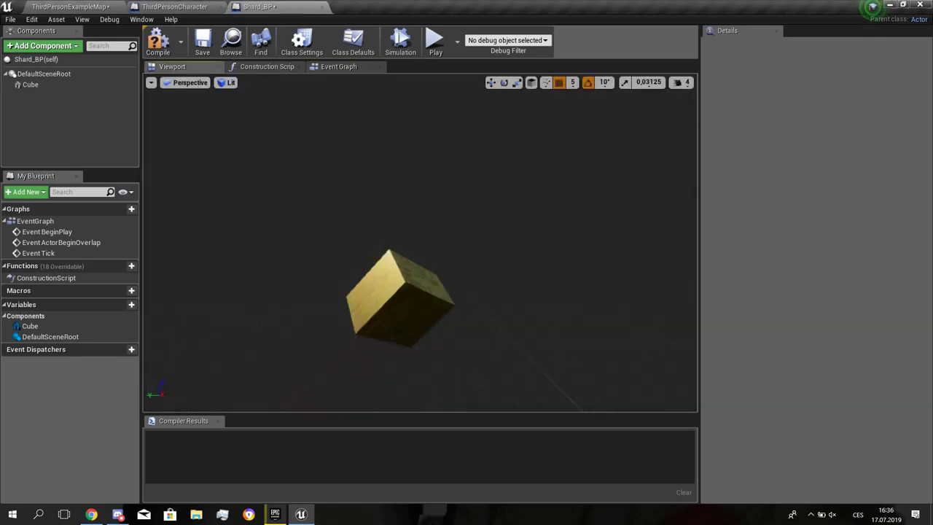
{"action": "left_click", "coordinate": [400, 297]}
{"action": "right_click_drag", "start_coordinate": [400, 297], "coordinate": [406, 321]}
{"action": "key", "text": "e"}
{"action": "left_click_drag", "start_coordinate": [425, 267], "coordinate": [427, 267]}
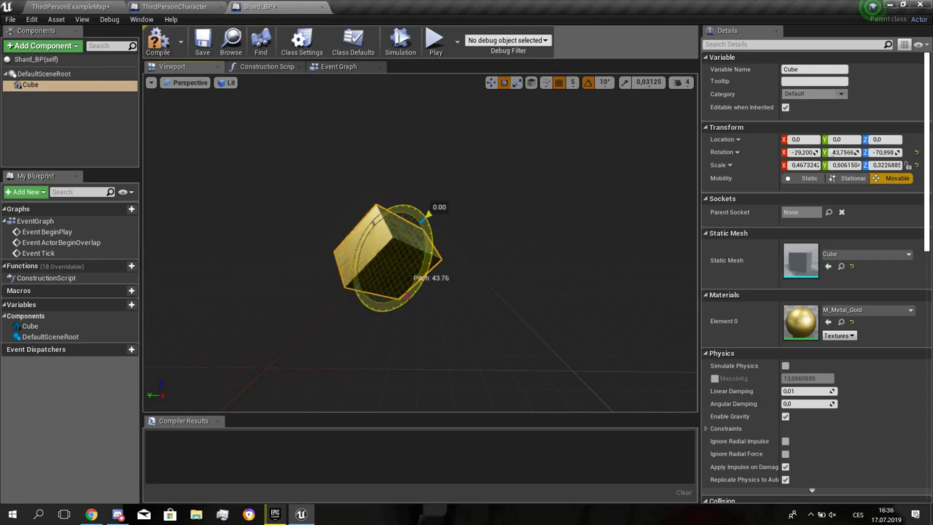
{"action": "mouse_move", "coordinate": [367, 267]}
{"action": "left_mouse_down"}
{"action": "mouse_move", "coordinate": [387, 285]}
{"action": "mouse_move", "coordinate": [378, 277]}
{"action": "left_mouse_up"}
{"action": "left_click", "coordinate": [378, 278]}
{"action": "left_click", "coordinate": [378, 278]}
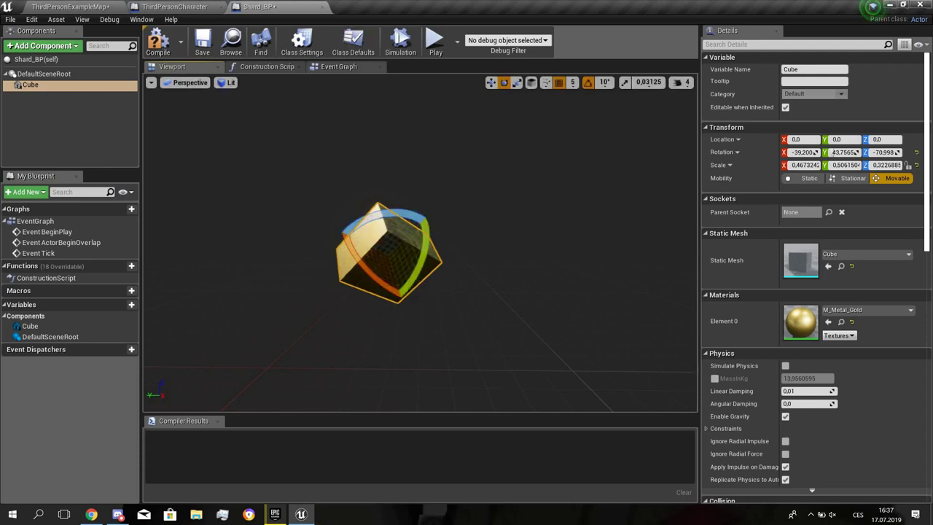
- In the Event Graph, add 1.0 to GetActorRotation's Roll with a float + float node and connect the sum to New Rotation X
{"action": "left_click", "coordinate": [339, 67]}
{"action": "left_click_drag", "start_coordinate": [337, 196], "coordinate": [376, 242]}
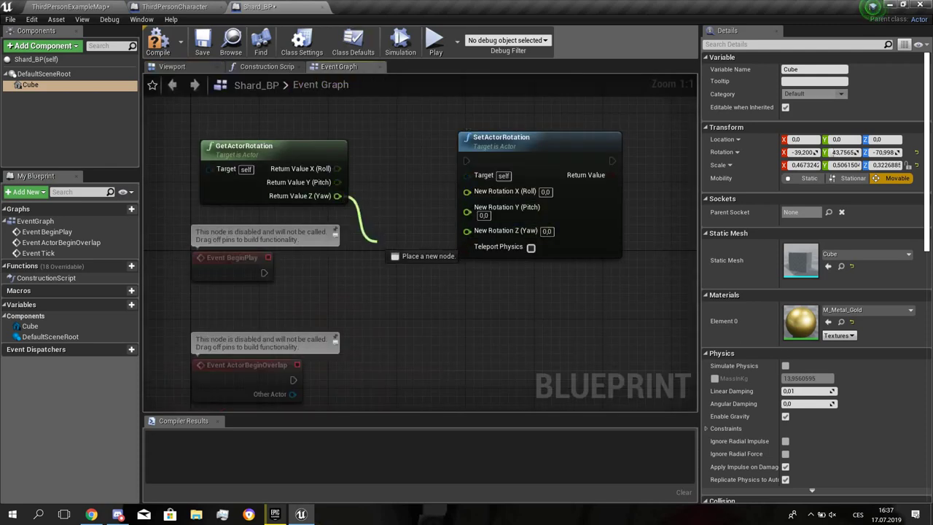
{"action": "left_click_drag", "start_coordinate": [348, 186], "coordinate": [365, 178]}
{"action": "type", "text": "+"}
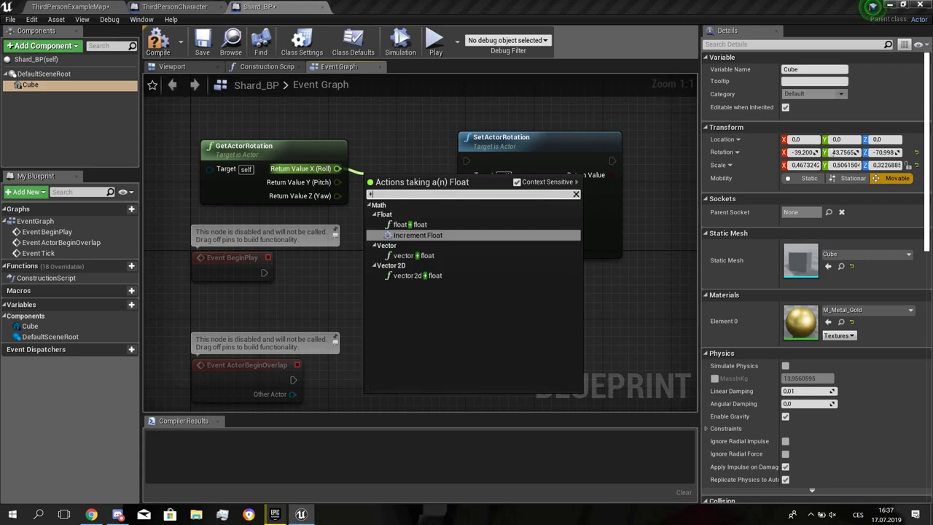
{"action": "left_click", "coordinate": [405, 205]}
{"action": "left_click", "coordinate": [408, 224]}
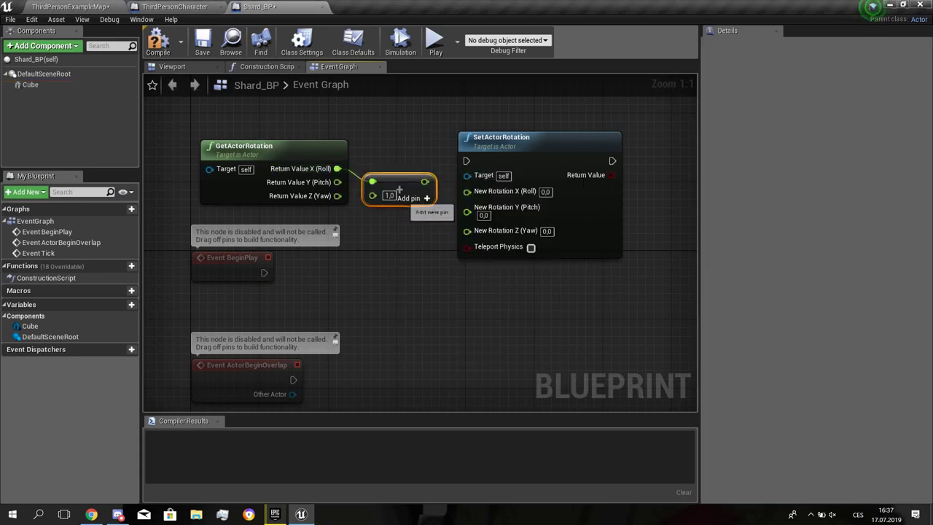
{"action": "left_click", "coordinate": [428, 231]}
{"action": "left_click_drag", "start_coordinate": [425, 181], "coordinate": [467, 192]}
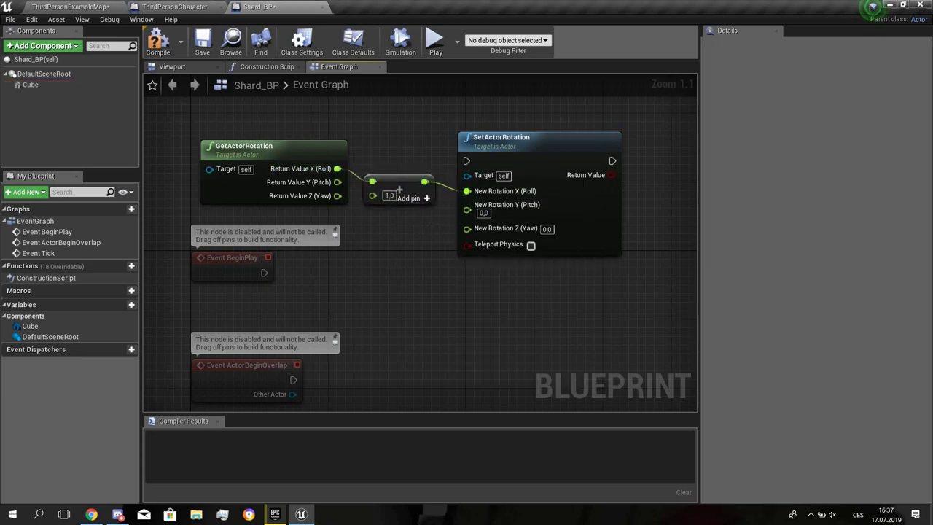
- Connect GetActorRotation's Pitch and Yaw directly to SetActorRotation's New Rotation Y and Z, and compile and save the blueprint
{"action": "right_click_drag", "start_coordinate": [403, 226], "coordinate": [410, 172]}
{"action": "left_click_drag", "start_coordinate": [407, 138], "coordinate": [407, 122]}
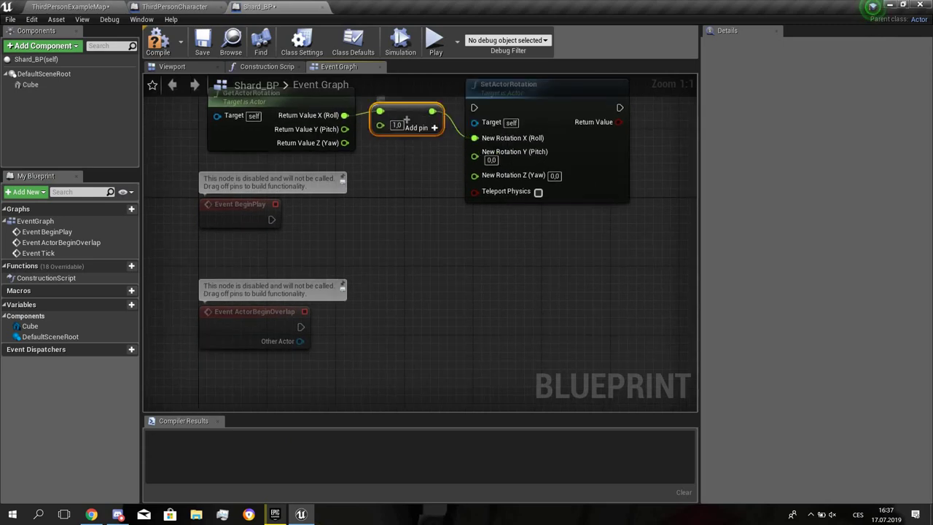
{"action": "key", "text": "ctrl+v"}
{"action": "left_click_drag", "start_coordinate": [440, 155], "coordinate": [416, 150]}
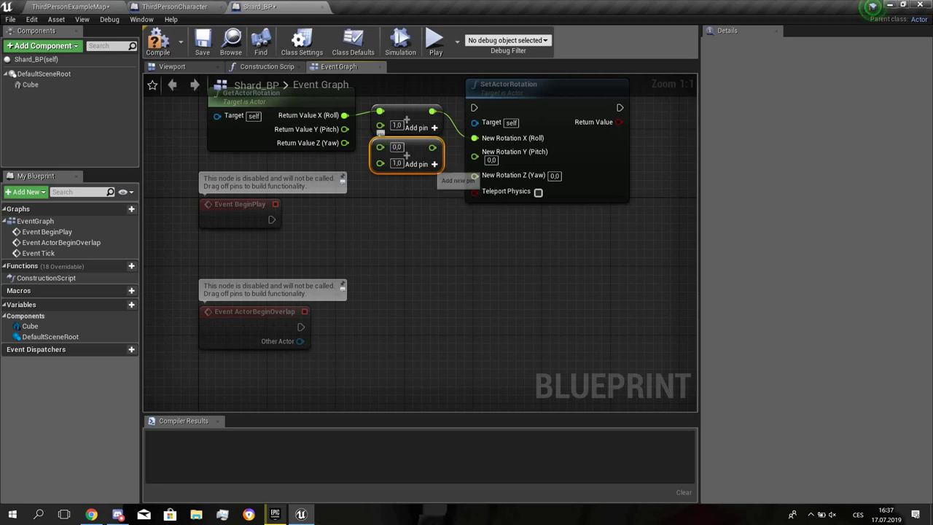
{"action": "left_click_drag", "start_coordinate": [404, 145], "coordinate": [344, 143]}
{"action": "left_click", "coordinate": [158, 42]}
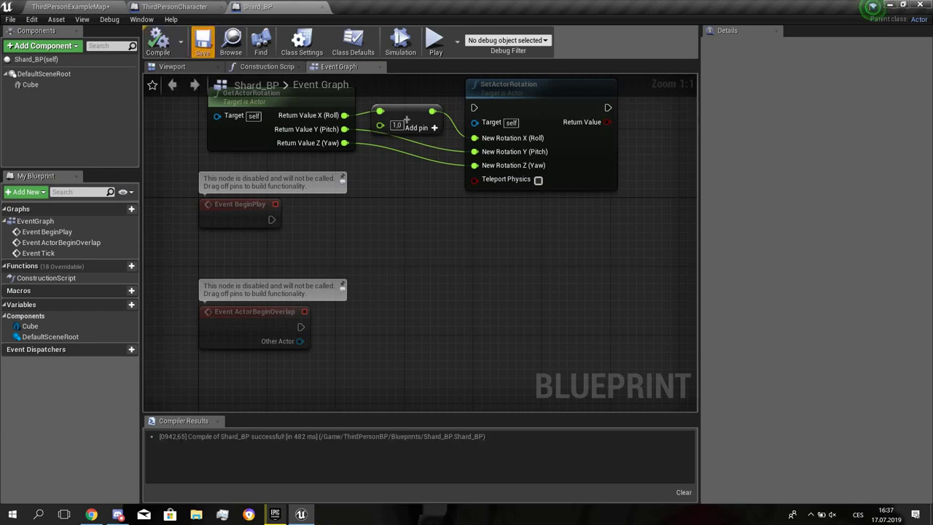
{"action": "left_click", "coordinate": [203, 42]}
- Place a Shard_BP on the floor of ThirdPersonExampleMap near the stairs and play-test the level
{"action": "left_click", "coordinate": [70, 6]}
{"action": "left_click_drag", "start_coordinate": [22, 403], "coordinate": [457, 227]}
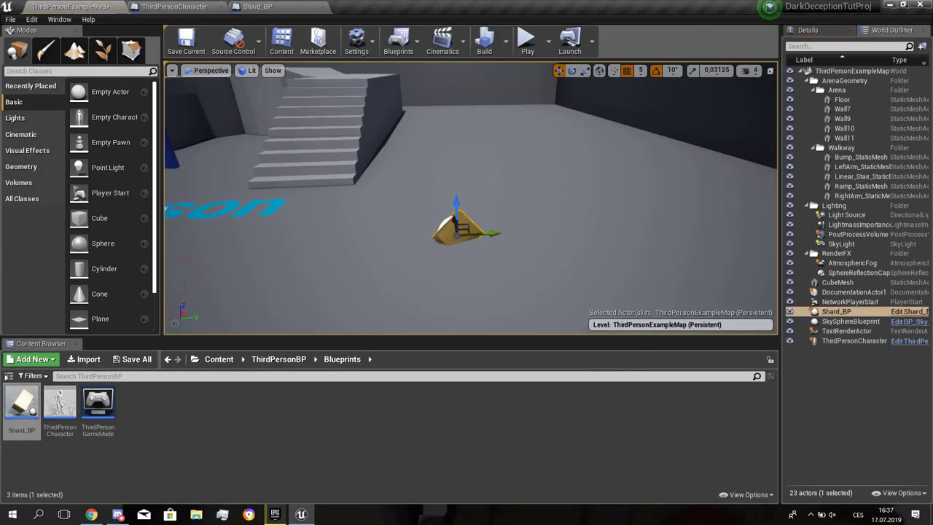
{"action": "left_click", "coordinate": [527, 40]}
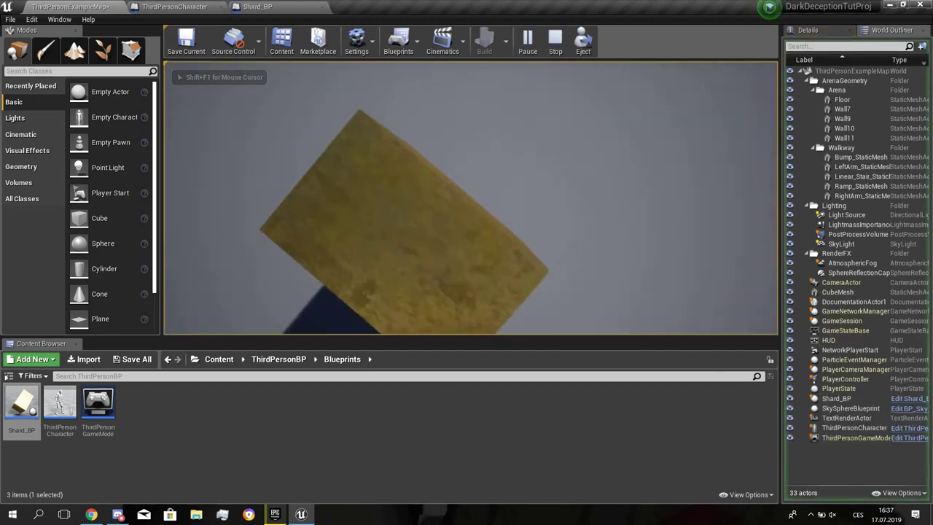
{"action": "key", "text": "Escape"}
- Connect Event Tick's execution output to the SetActorRotation node in Shard_BP's Event Graph
{"action": "left_click", "coordinate": [260, 7]}
{"action": "right_click_drag", "start_coordinate": [342, 198], "coordinate": [440, 296]}
{"action": "right_click_drag", "start_coordinate": [391, 227], "coordinate": [400, 165]}
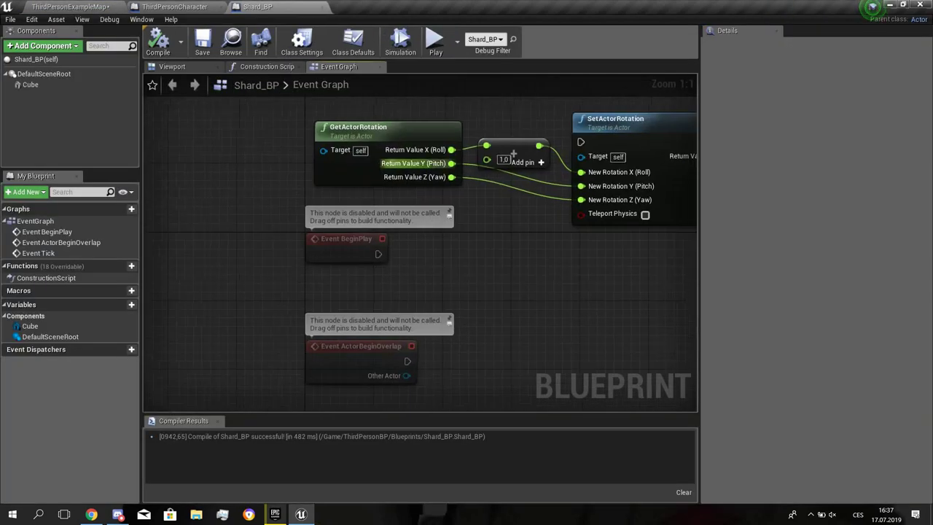
{"action": "scroll", "coordinate": [394, 169], "scroll_direction": "down", "scroll_amount": 1}
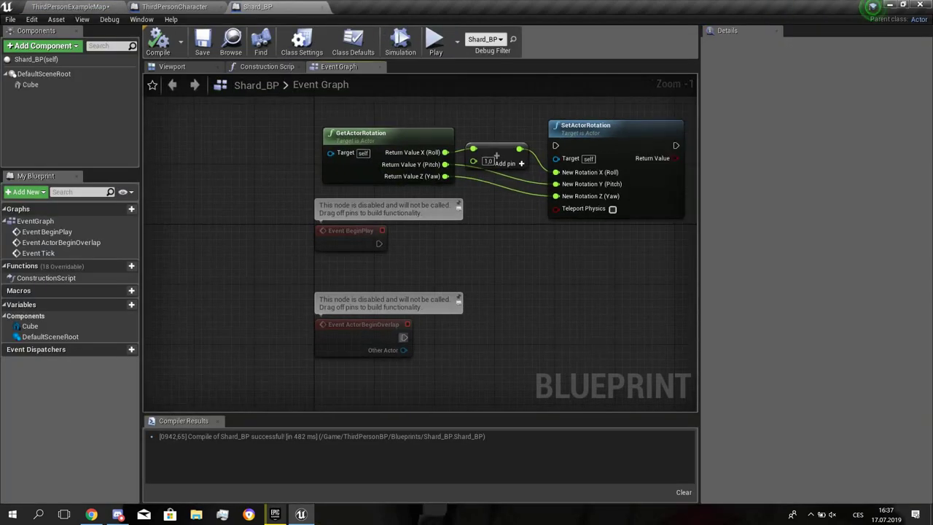
{"action": "right_click_drag", "start_coordinate": [404, 338], "coordinate": [375, 241]}
{"action": "left_click_drag", "start_coordinate": [333, 335], "coordinate": [528, 303]}
- Play-test the game and walk up to the shard to check its rotation
{"action": "left_click", "coordinate": [435, 42]}
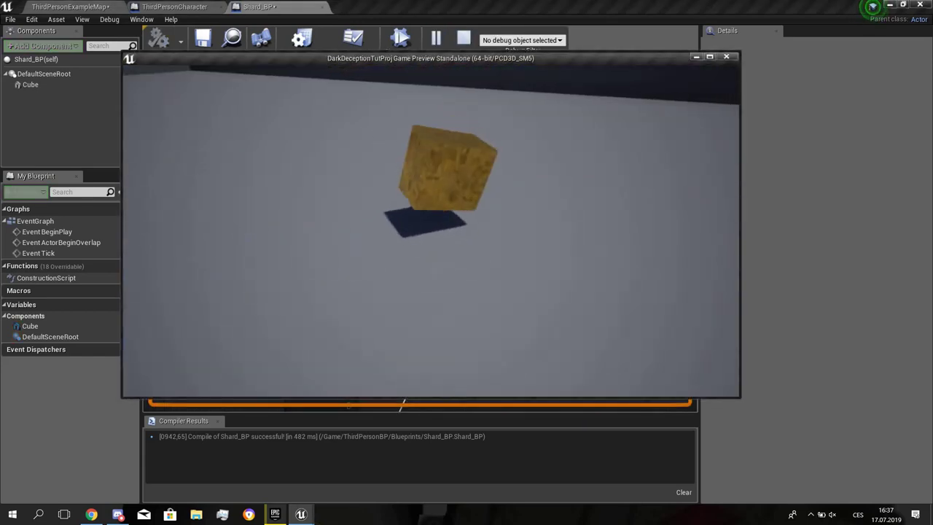
{"action": "key", "text": "w"}
{"action": "key", "text": "Escape"}
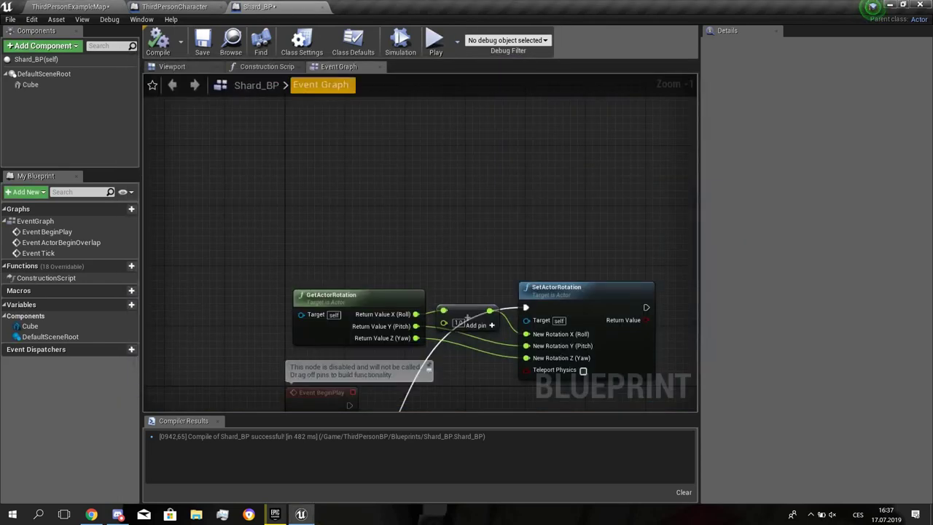
- Return to Shard_BP's viewport and open the list of components that can be added
{"action": "right_click_drag", "start_coordinate": [321, 248], "coordinate": [227, 123]}
{"action": "left_click", "coordinate": [172, 66]}
{"action": "left_click", "coordinate": [72, 45]}
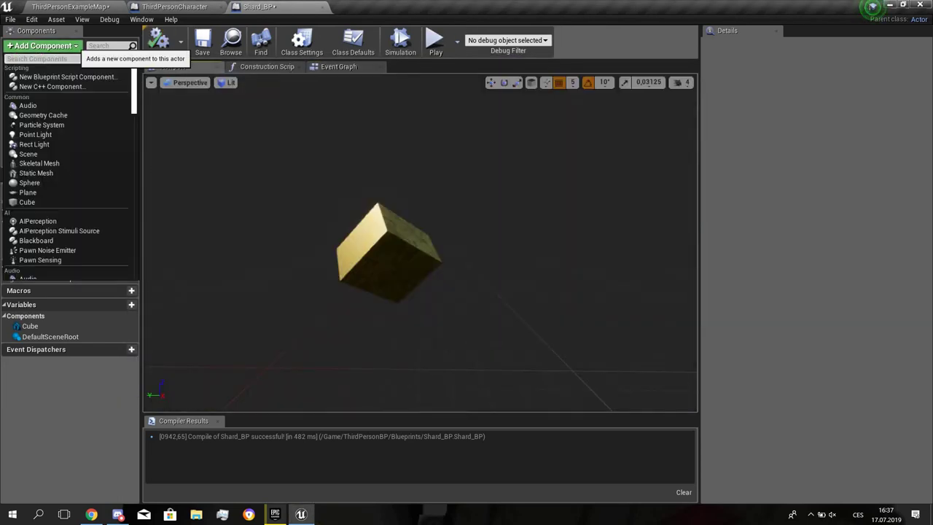
- Add a Box component to the shard actor and scale it to about 1.18 in X and 1.12 in Z
{"action": "type", "text": "box"}
{"action": "left_click", "coordinate": [37, 77]}
{"action": "right_click_drag", "start_coordinate": [321, 248], "coordinate": [539, 251]}
{"action": "key", "text": "a"}
{"action": "key", "text": "r"}
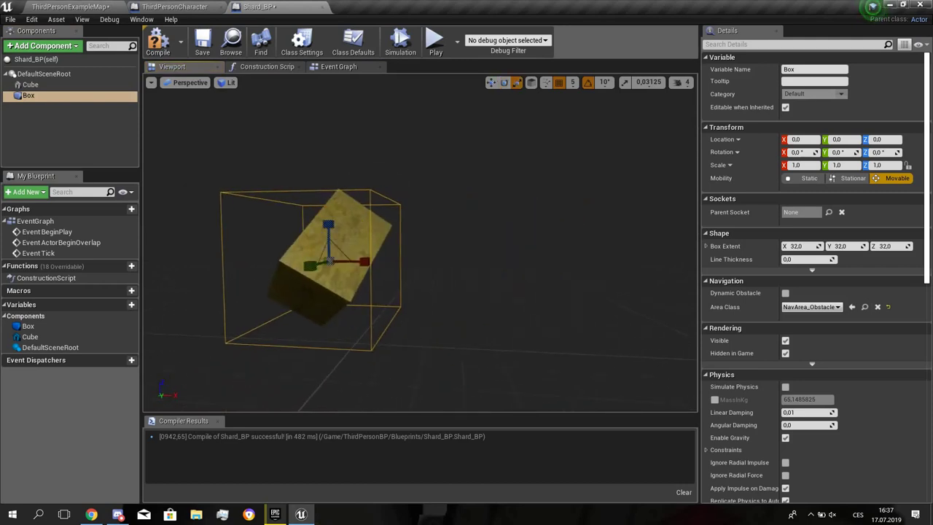
{"action": "left_click_drag", "start_coordinate": [364, 261], "coordinate": [377, 261]}
{"action": "key", "text": "a"}
{"action": "right_click_drag", "start_coordinate": [378, 261], "coordinate": [399, 261]}
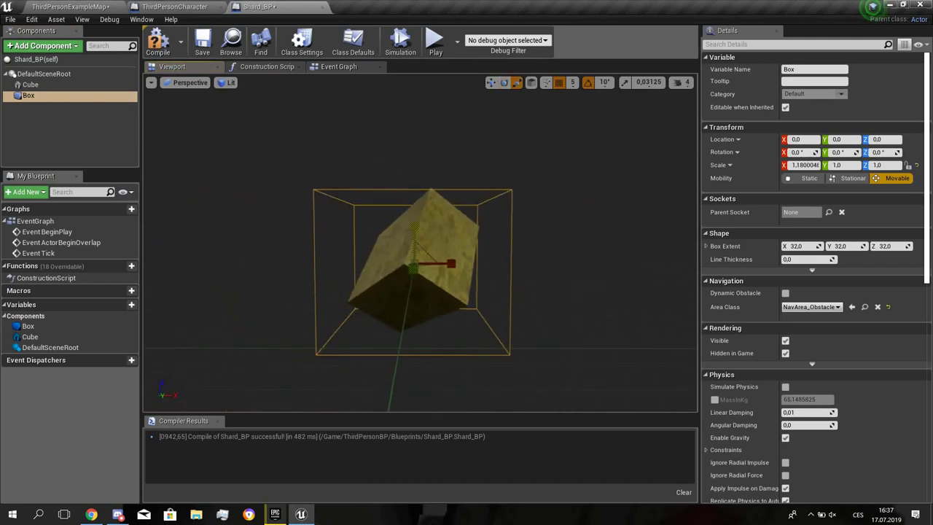
{"action": "left_click_drag", "start_coordinate": [414, 228], "coordinate": [414, 218]}
{"action": "key", "text": "a"}
{"action": "right_click_drag", "start_coordinate": [414, 218], "coordinate": [583, 222]}
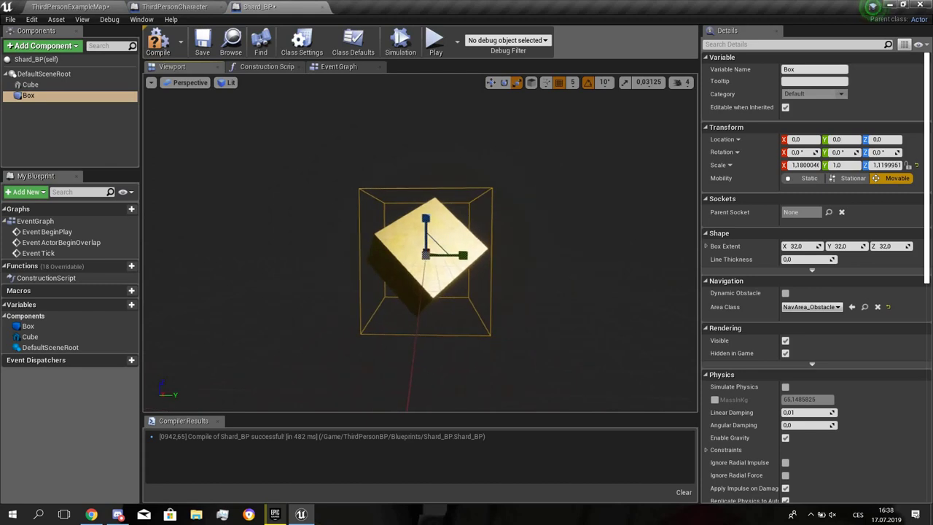
- Scale the Box component to about 1.91 in Y and 1.89 in Z
{"action": "left_click_drag", "start_coordinate": [463, 255], "coordinate": [529, 255]}
{"action": "left_click_drag", "start_coordinate": [425, 218], "coordinate": [426, 179]}
{"action": "key", "text": "d"}
{"action": "mouse_move", "coordinate": [425, 180]}
{"action": "right_mouse_down"}
{"action": "mouse_move", "coordinate": [255, 181]}
{"action": "mouse_move", "coordinate": [423, 179]}
{"action": "right_mouse_up"}
{"action": "key", "text": "w"}
{"action": "left_click_drag", "start_coordinate": [458, 211], "coordinate": [457, 194]}
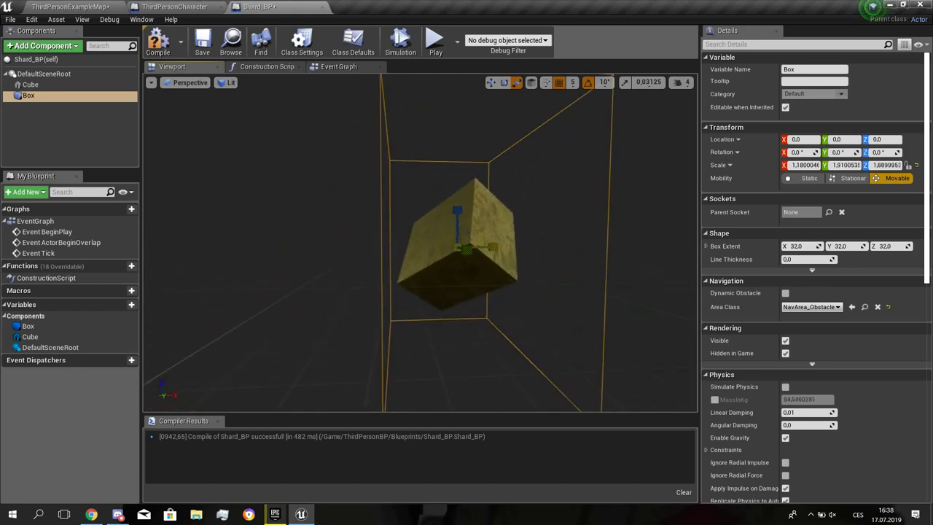
- Widen the Box component around the cube to an X scale of about 2.24
{"action": "left_click_drag", "start_coordinate": [507, 247], "coordinate": [550, 247]}
{"action": "key", "text": "s"}
{"action": "right_click_drag", "start_coordinate": [493, 247], "coordinate": [508, 235]}
{"action": "key", "text": "w"}
{"action": "key", "text": "s"}
{"action": "key", "text": "w"}
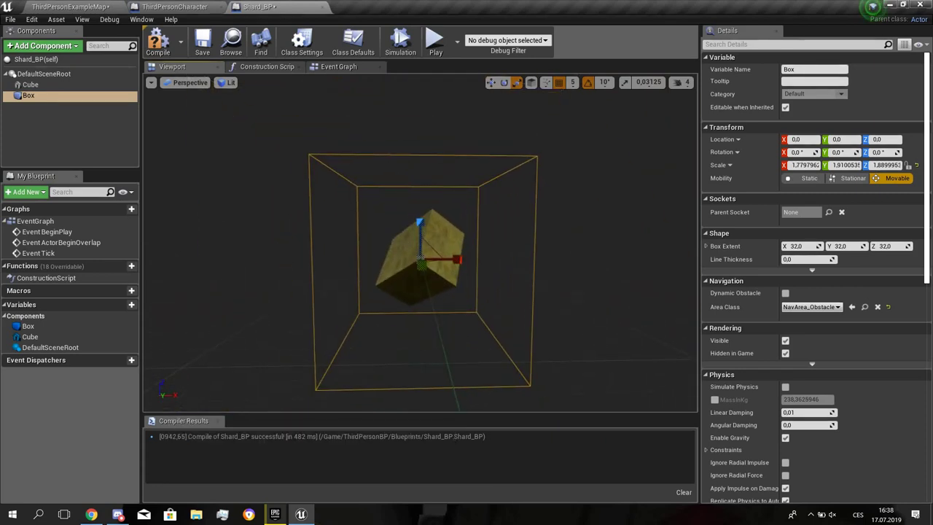
{"action": "left_click_drag", "start_coordinate": [456, 259], "coordinate": [489, 259]}
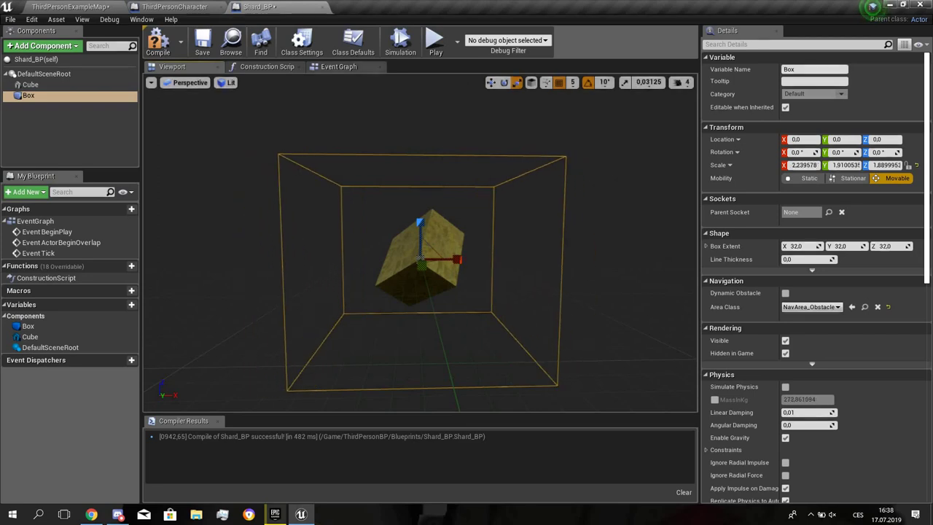
- Add an On Component Begin Overlap event for the Box component to the event graph, below Event Tick
{"action": "left_click", "coordinate": [339, 67]}
{"action": "right_click_drag", "start_coordinate": [374, 408], "coordinate": [383, 234]}
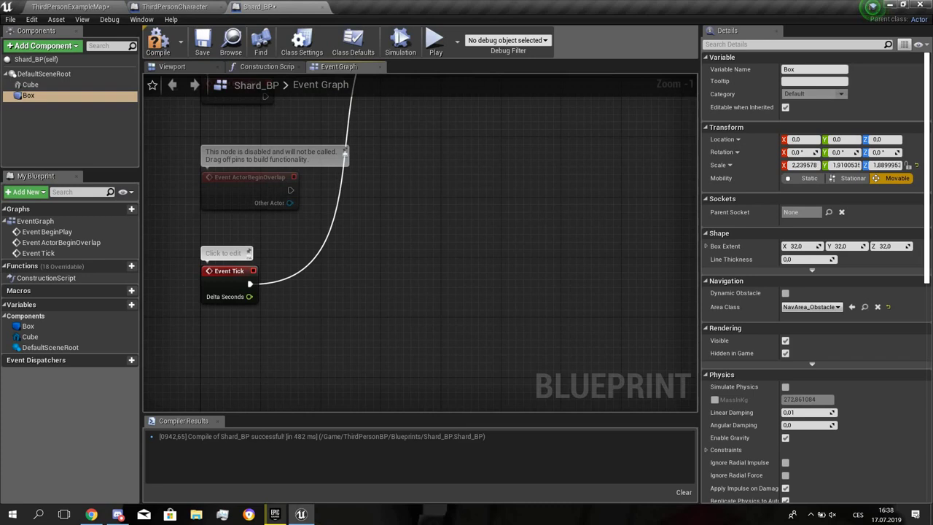
{"action": "right_click_drag", "start_coordinate": [290, 261], "coordinate": [284, 308]}
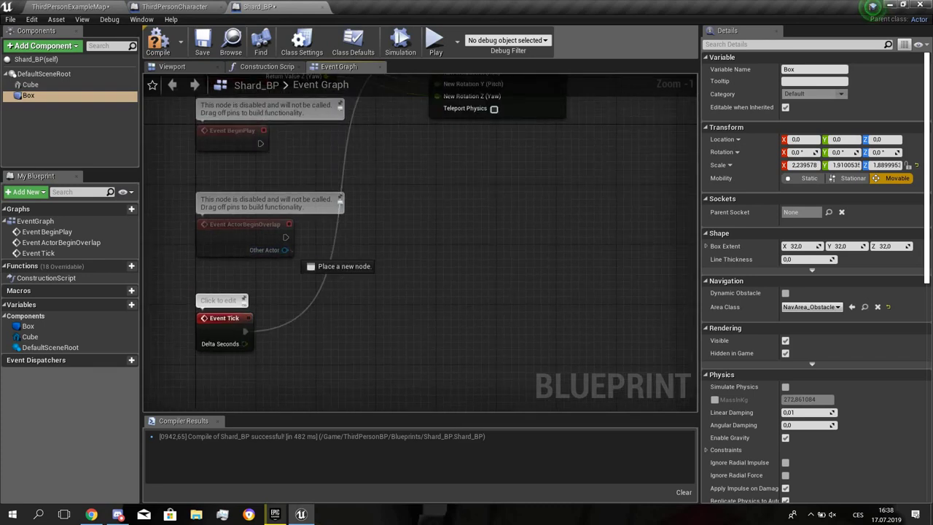
{"action": "right_click_drag", "start_coordinate": [249, 397], "coordinate": [265, 243]}
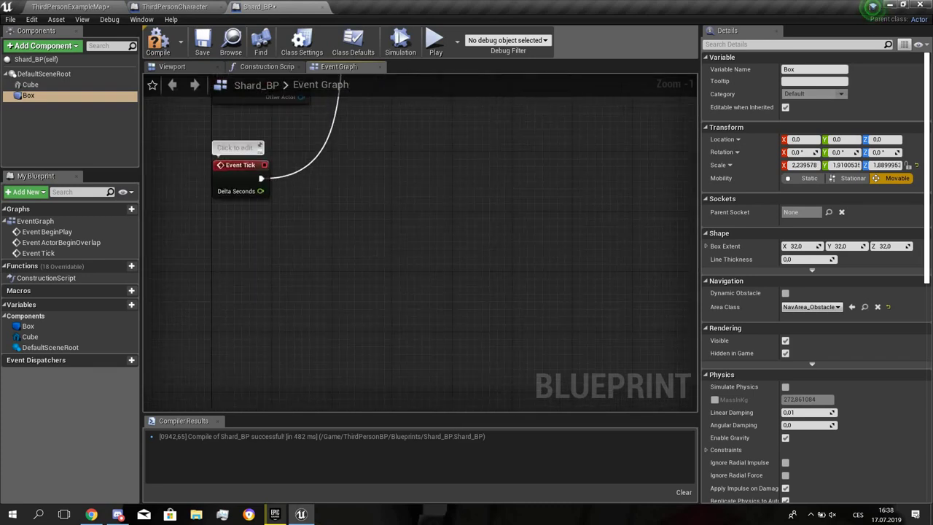
{"action": "scroll", "coordinate": [809, 389], "scroll_direction": "down", "scroll_amount": 5}
{"action": "scroll", "coordinate": [809, 389], "scroll_direction": "down", "scroll_amount": 10}
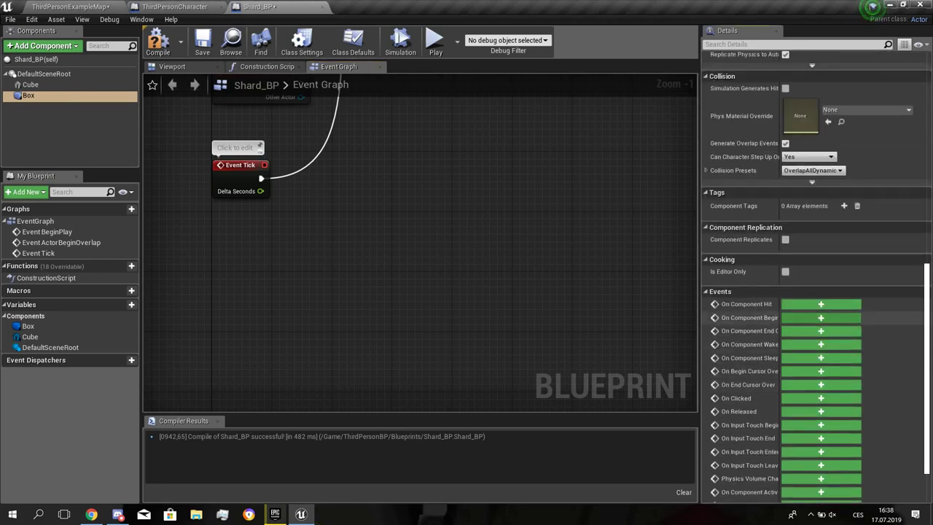
{"action": "left_click", "coordinate": [821, 319]}
{"action": "right_click_drag", "start_coordinate": [584, 256], "coordinate": [421, 269]}
{"action": "scroll", "coordinate": [420, 270], "scroll_direction": "up", "scroll_amount": 1}
- Add a Cast To ThirdPersonCharacter node fed by the overlap event's Other Actor output
{"action": "left_click_drag", "start_coordinate": [293, 249], "coordinate": [355, 244]}
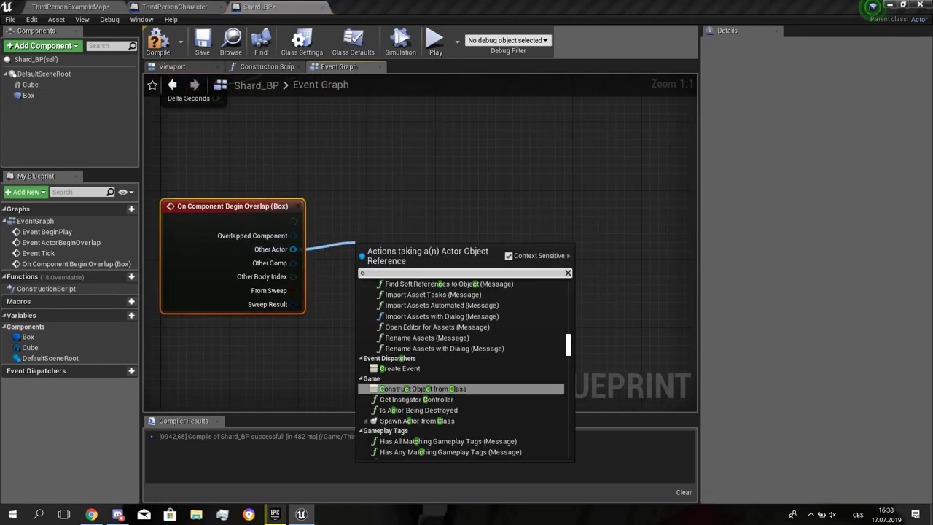
{"action": "type", "text": "cast to third"}
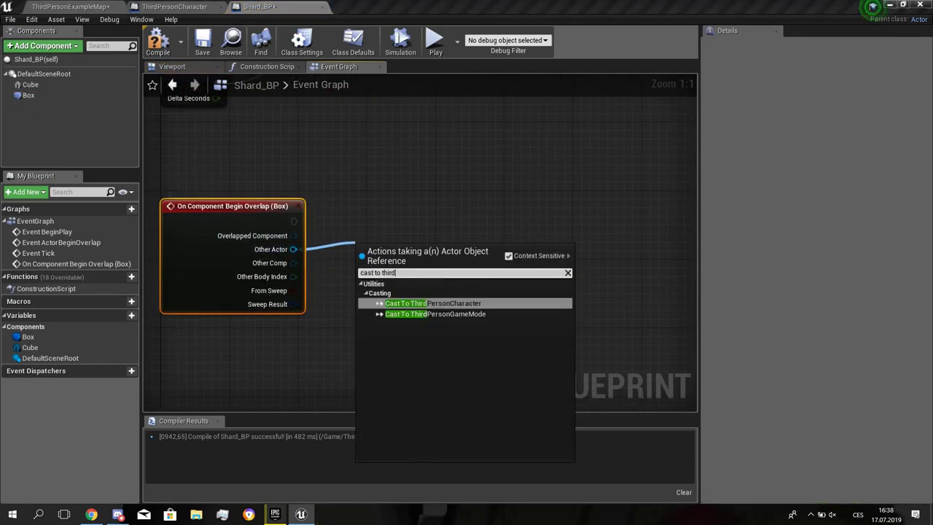
{"action": "left_click", "coordinate": [433, 304]}
{"action": "key", "text": "Return"}
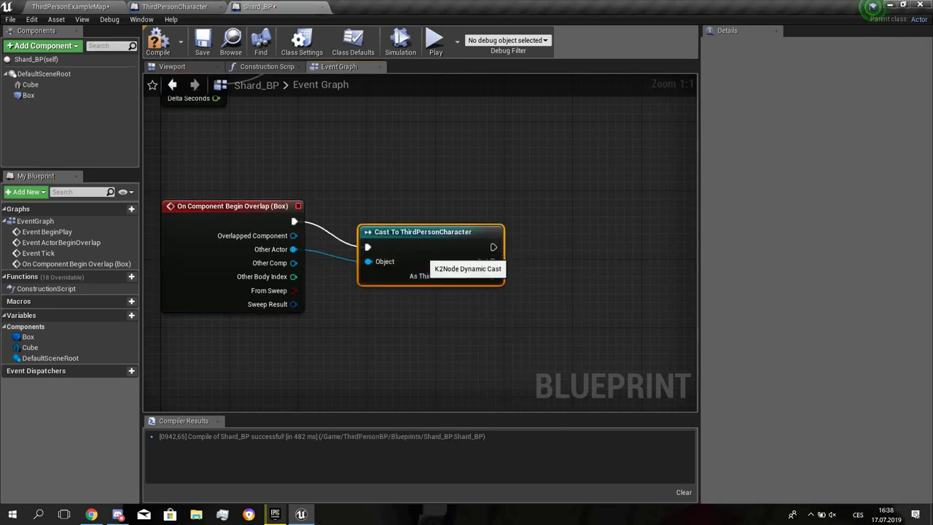
{"action": "left_click", "coordinate": [414, 278]}
{"action": "right_click_drag", "start_coordinate": [414, 279], "coordinate": [366, 288]}
{"action": "left_click_drag", "start_coordinate": [397, 242], "coordinate": [512, 260]}
{"action": "type", "text": "set shar"}
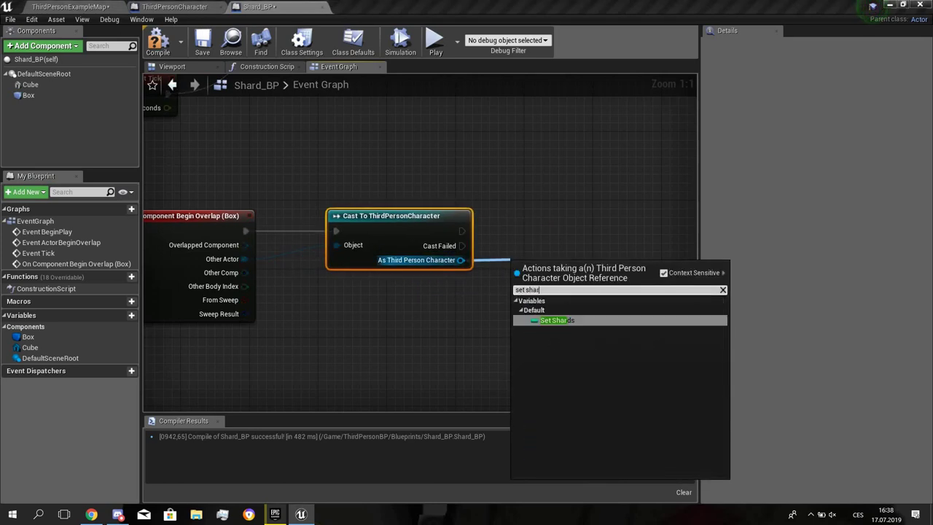
{"action": "key", "text": "Return"}
{"action": "left_click_drag", "start_coordinate": [536, 278], "coordinate": [561, 235]}
{"action": "left_click", "coordinate": [531, 307]}
{"action": "right_click_drag", "start_coordinate": [530, 307], "coordinate": [452, 284]}
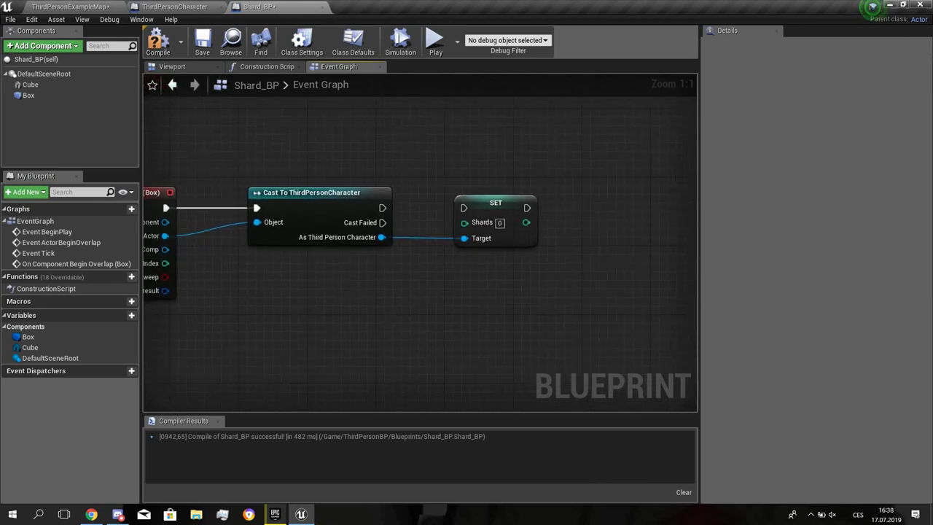
{"action": "left_click", "coordinate": [493, 208]}
{"action": "key", "text": "Delete"}
{"action": "right_click_drag", "start_coordinate": [386, 290], "coordinate": [319, 314]}
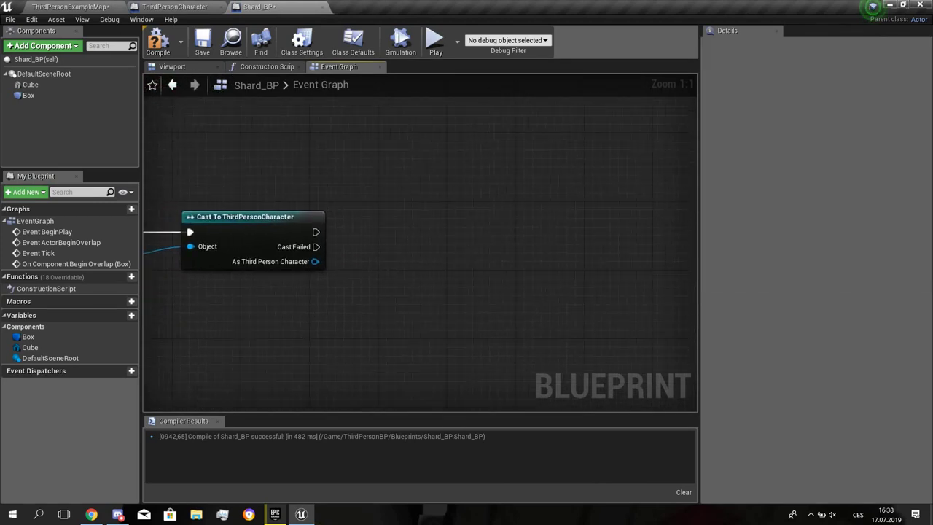
{"action": "left_click_drag", "start_coordinate": [341, 259], "coordinate": [362, 256]}
{"action": "key", "text": "Escape"}
- Add a DestroyActor node with target self after the successful cast and compile the blueprint
{"action": "left_click_drag", "start_coordinate": [315, 232], "coordinate": [388, 233]}
{"action": "type", "text": "destroy"}
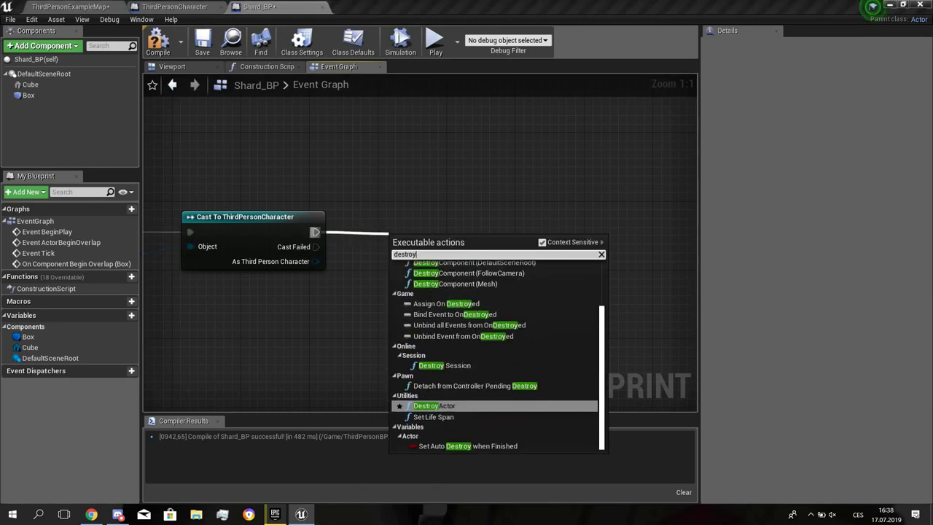
{"action": "key", "text": "Return"}
{"action": "left_click_drag", "start_coordinate": [417, 249], "coordinate": [315, 261]}
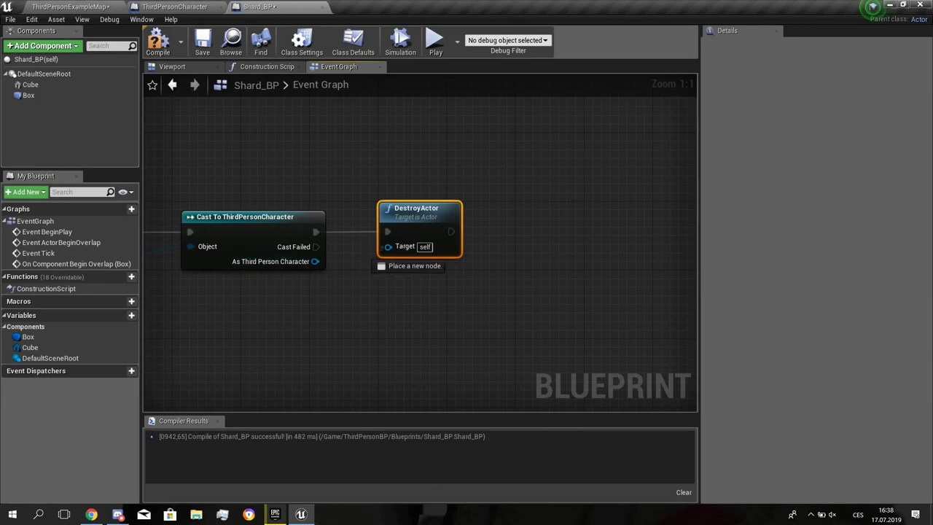
{"action": "left_click_drag", "start_coordinate": [481, 323], "coordinate": [228, 190]}
{"action": "left_click", "coordinate": [347, 285]}
{"action": "right_click_drag", "start_coordinate": [347, 286], "coordinate": [378, 313]}
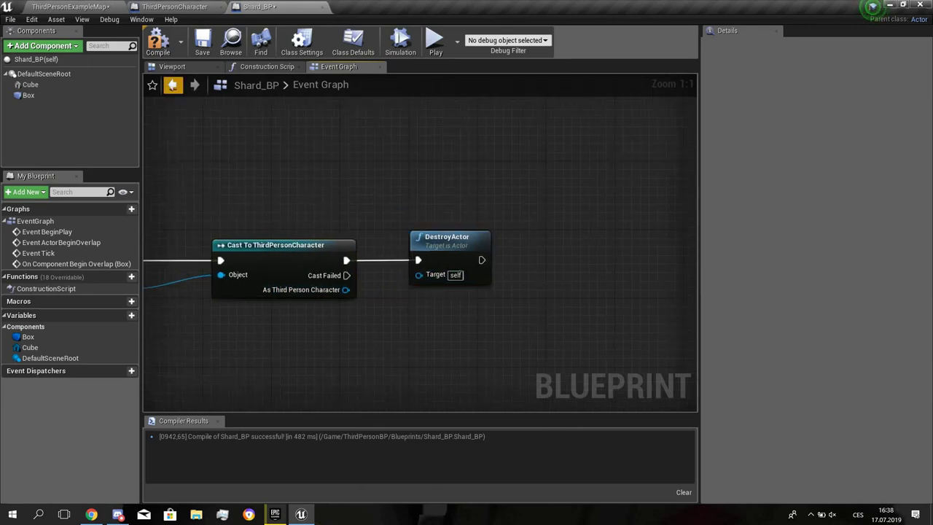
{"action": "scroll", "coordinate": [595, 203], "scroll_direction": "down", "scroll_amount": 4}
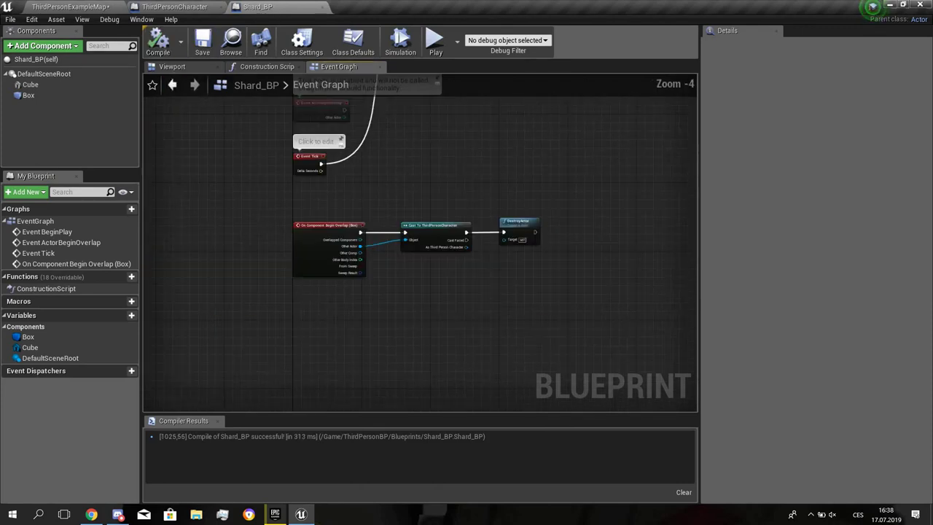
- Open the level blueprint of ThirdPersonExampleMap and add an Event Tick node
{"action": "left_click", "coordinate": [69, 6]}
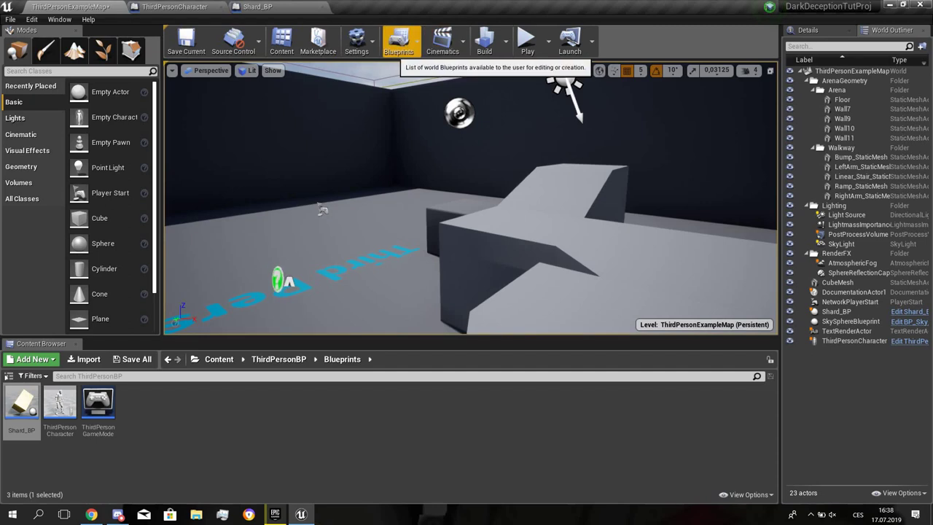
{"action": "left_click", "coordinate": [398, 42]}
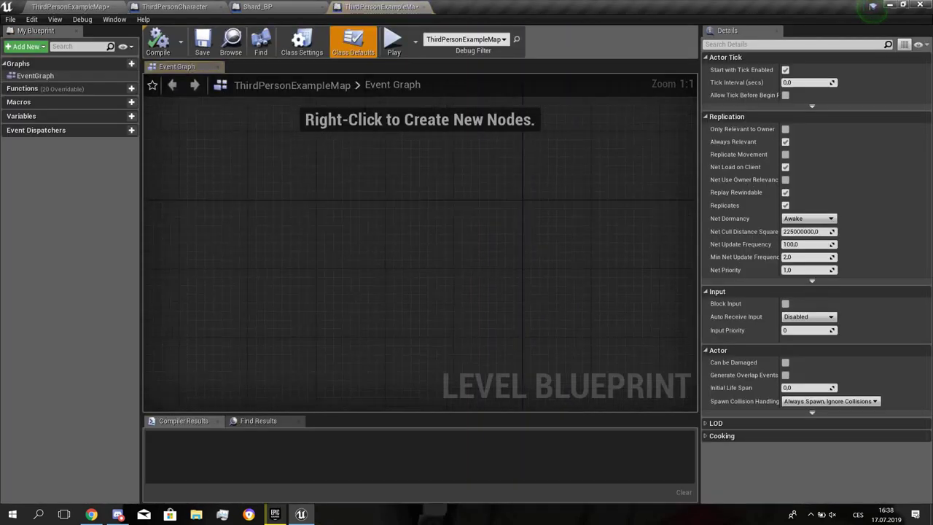
{"action": "scroll", "coordinate": [405, 277], "scroll_direction": "down", "scroll_amount": 12}
{"action": "right_click_drag", "start_coordinate": [379, 226], "coordinate": [408, 276]}
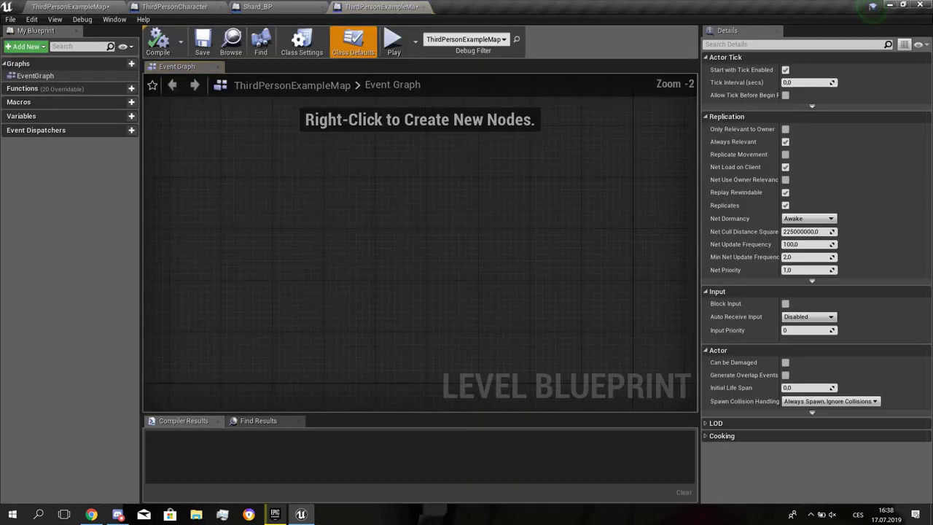
{"action": "right_click", "coordinate": [337, 221]}
{"action": "type", "text": "tick"}
{"action": "key", "text": "Return"}
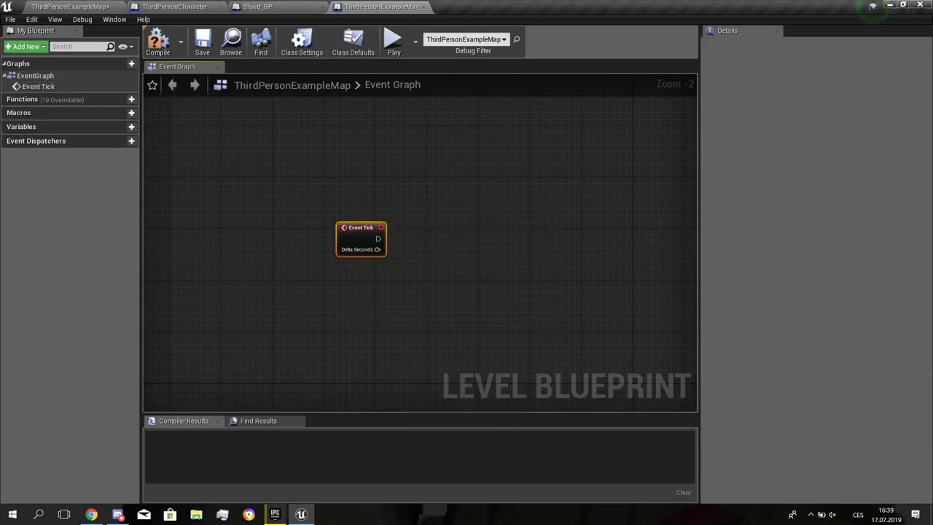
- Connect Event Tick to a new Cast To ThirdPersonCharacter node placed well to its right
{"action": "scroll", "coordinate": [352, 251], "scroll_direction": "up", "scroll_amount": 2}
{"action": "right_click_drag", "start_coordinate": [352, 251], "coordinate": [207, 251]}
{"action": "left_click_drag", "start_coordinate": [277, 230], "coordinate": [296, 230]}
{"action": "type", "text": "c"}
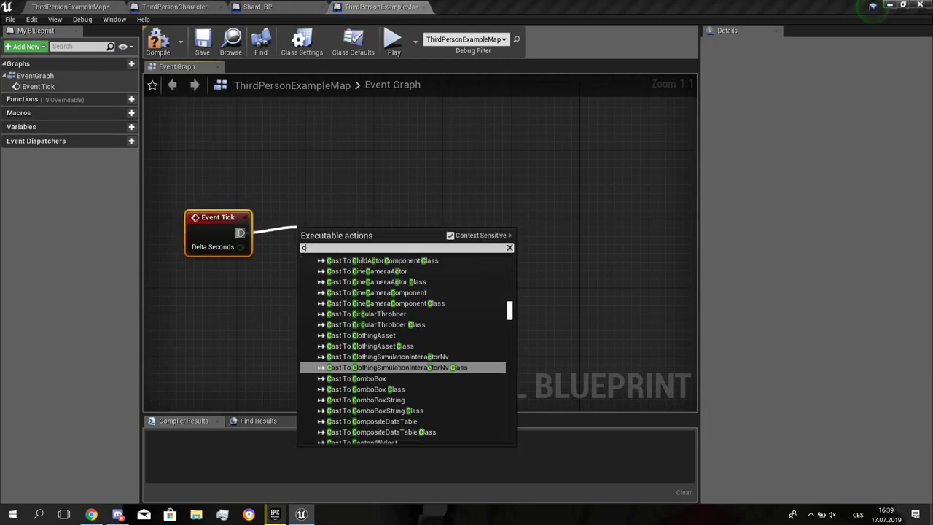
{"action": "type", "text": "ast to third"}
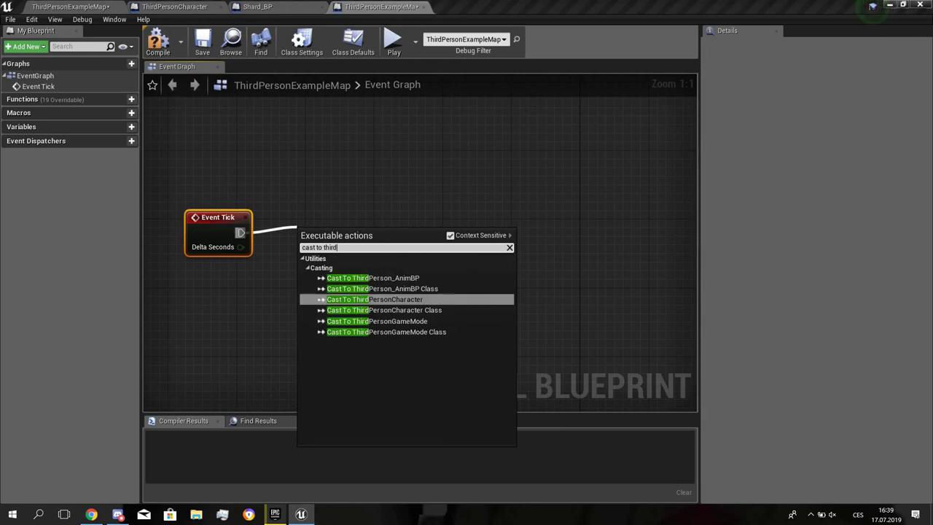
{"action": "key", "text": "Return"}
{"action": "left_click_drag", "start_coordinate": [364, 235], "coordinate": [613, 218]}
- Feed the cast's Object input from a new Get Player Character node placed below the execution wire
{"action": "left_click_drag", "start_coordinate": [473, 296], "coordinate": [474, 296]}
{"action": "type", "text": "get play"}
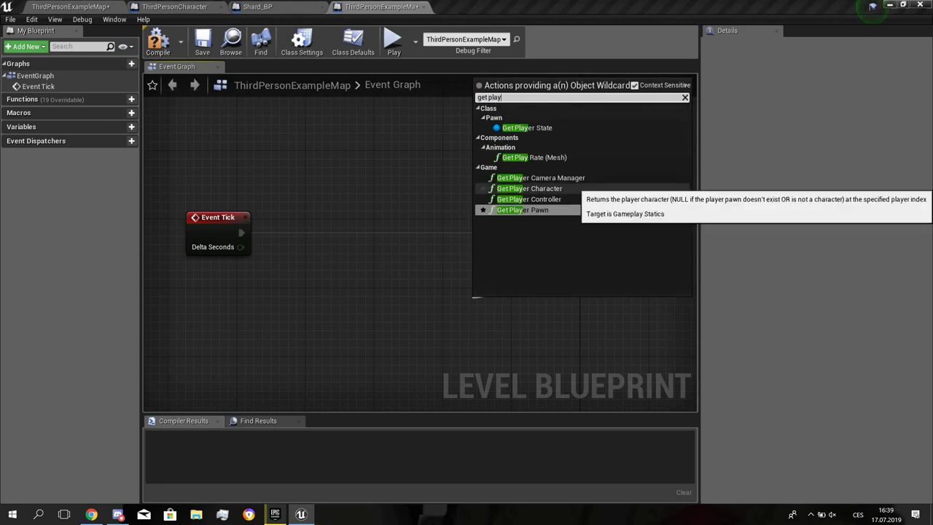
{"action": "left_click", "coordinate": [571, 186]}
{"action": "right_click_drag", "start_coordinate": [513, 280], "coordinate": [536, 286]}
{"action": "left_click_drag", "start_coordinate": [536, 311], "coordinate": [460, 301]}
{"action": "left_click", "coordinate": [453, 282]}
{"action": "right_click_drag", "start_coordinate": [453, 283], "coordinate": [521, 292]}
- Insert a Get All Actors Of Class node between Event Tick and the cast, with Shard_BP as the actor class
{"action": "mouse_move", "coordinate": [293, 231]}
{"action": "left_mouse_down"}
{"action": "mouse_move", "coordinate": [241, 230]}
{"action": "mouse_move", "coordinate": [300, 244]}
{"action": "left_mouse_up"}
{"action": "type", "text": "get all actors"}
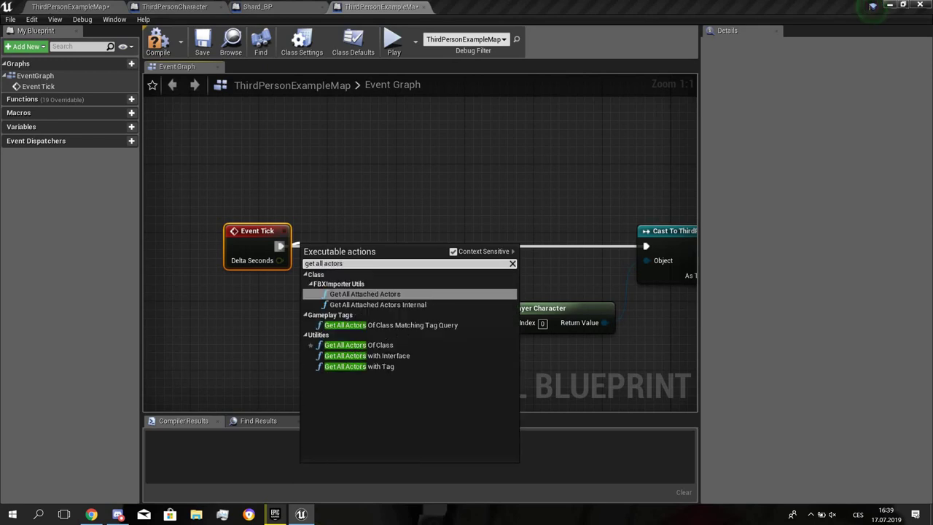
{"action": "left_click", "coordinate": [373, 345]}
{"action": "left_click_drag", "start_coordinate": [369, 251], "coordinate": [395, 233]}
{"action": "left_click", "coordinate": [367, 268]}
{"action": "type", "text": "s"}
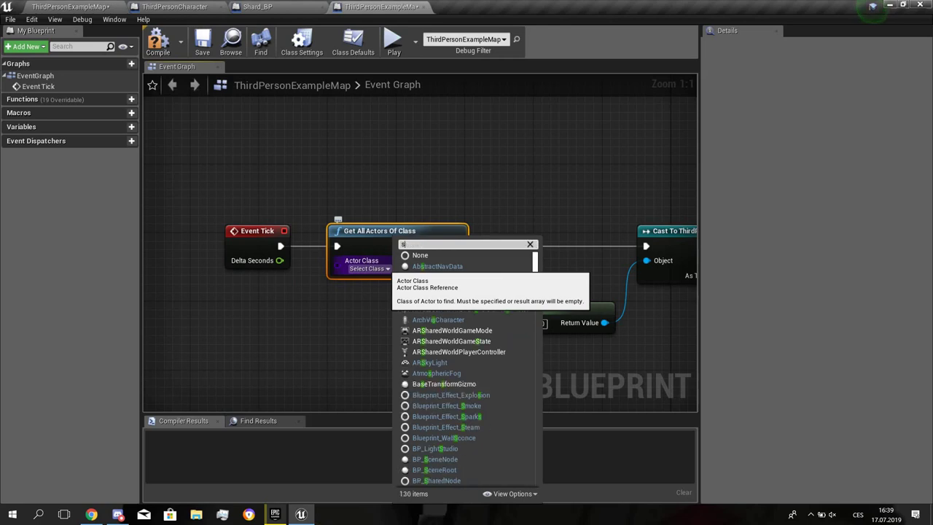
{"action": "type", "text": "hard"}
{"action": "left_click", "coordinate": [430, 304]}
{"action": "right_click_drag", "start_coordinate": [474, 279], "coordinate": [380, 282]}
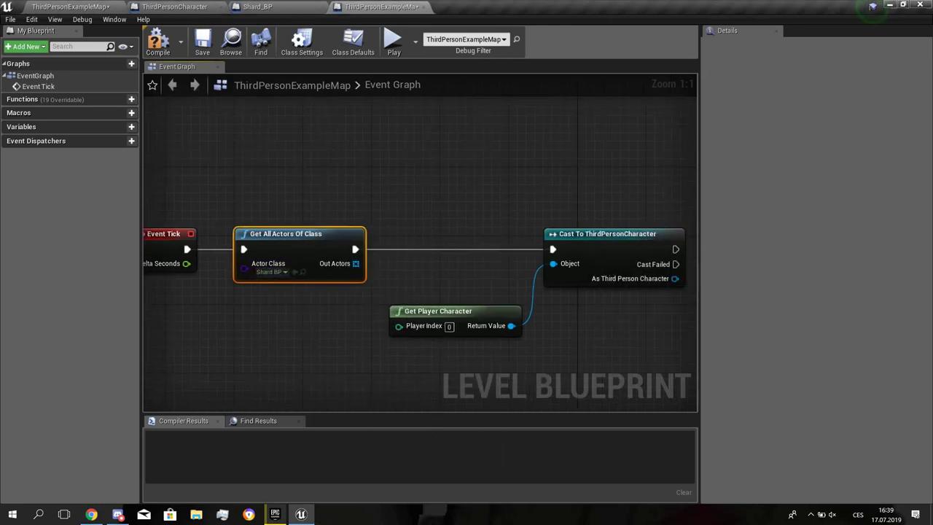
- Add a Get (a copy) node to the Out Actors array
{"action": "left_click_drag", "start_coordinate": [355, 264], "coordinate": [378, 277]}
{"action": "type", "text": "get"}
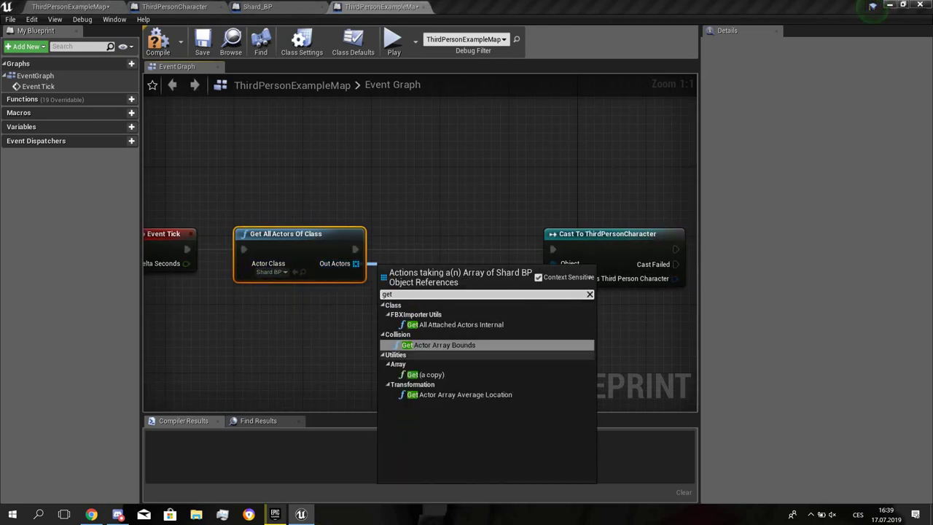
{"action": "left_click", "coordinate": [485, 375]}
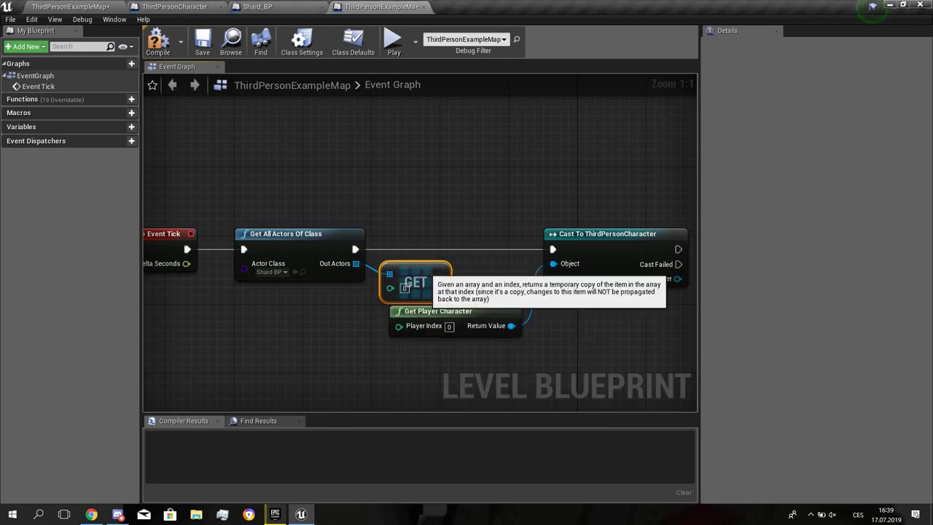
- Move the Cast To ThirdPersonCharacter and Get Player Character nodes together further right to make room
{"action": "right_click_drag", "start_coordinate": [423, 270], "coordinate": [333, 283]}
{"action": "left_click_drag", "start_coordinate": [351, 224], "coordinate": [495, 319]}
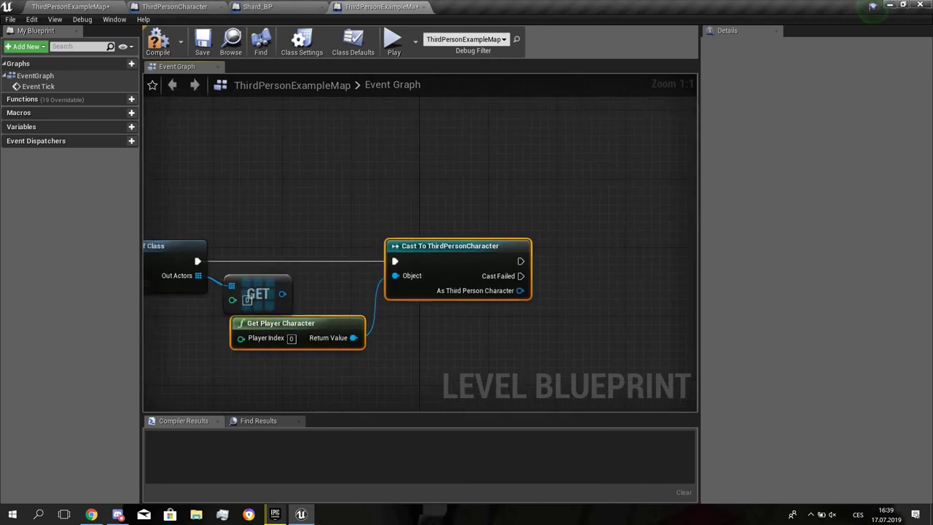
{"action": "left_click_drag", "start_coordinate": [444, 247], "coordinate": [514, 248]}
{"action": "left_click", "coordinate": [372, 288]}
{"action": "right_click_drag", "start_coordinate": [372, 288], "coordinate": [416, 307]}
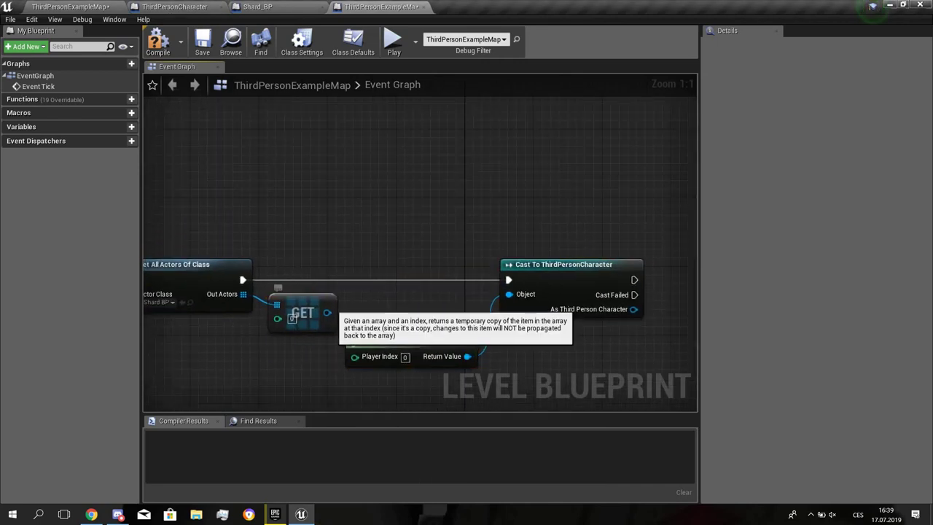
- Replace the Get (a copy) node with a For Each Loop node fed by the Out Actors array
{"action": "left_click", "coordinate": [309, 301]}
{"action": "key", "text": "Delete"}
{"action": "left_click_drag", "start_coordinate": [244, 294], "coordinate": [270, 295]}
{"action": "type", "text": "for"}
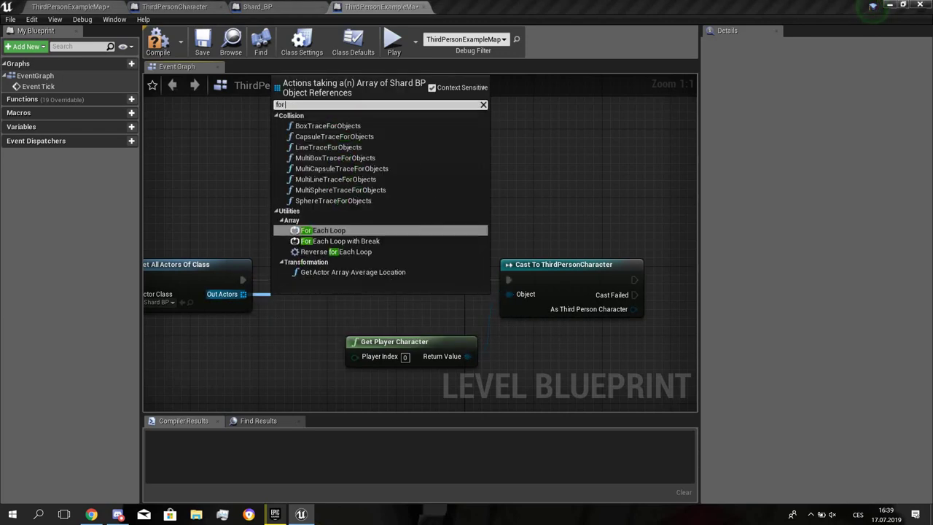
{"action": "type", "text": " ea"}
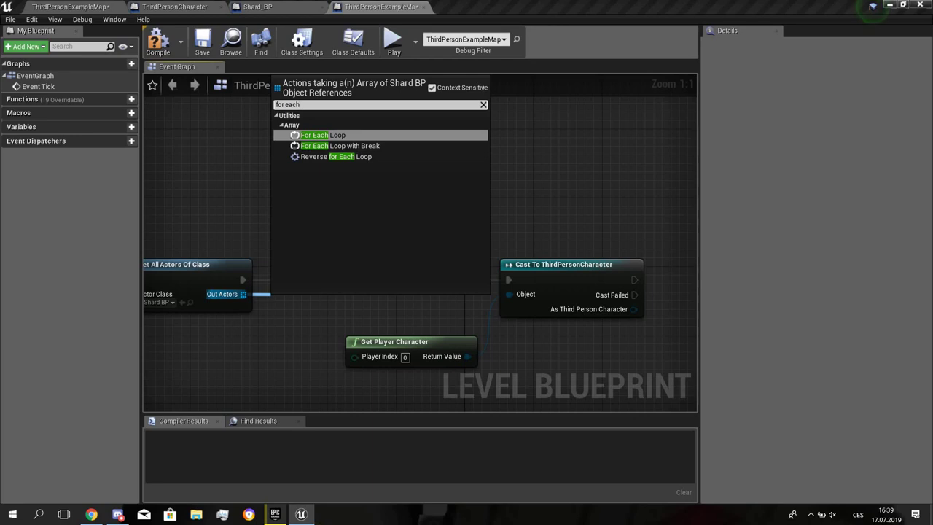
{"action": "type", "text": "ch"}
{"action": "key", "text": "Return"}
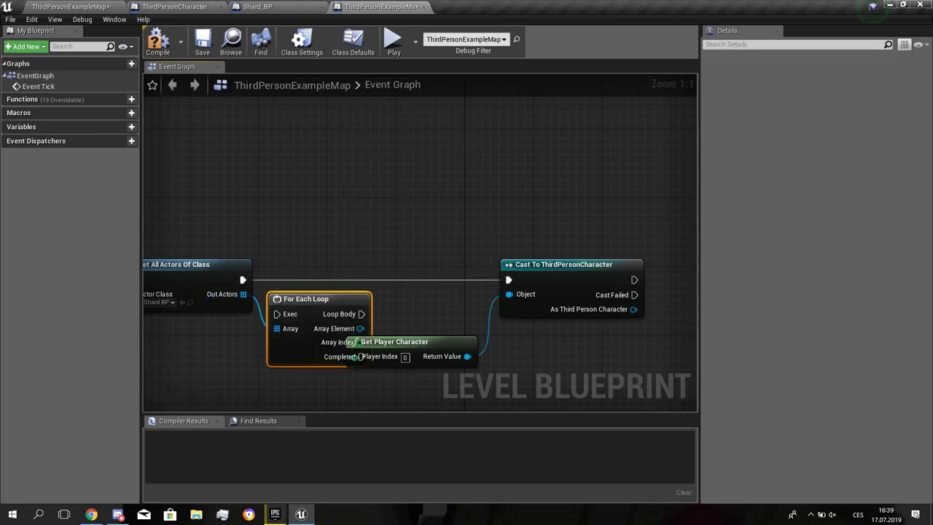
- Wire the For Each Loop into the execution line after Get All Actors Of Class, with its Completed output running the cast
{"action": "left_click_drag", "start_coordinate": [291, 300], "coordinate": [242, 281]}
{"action": "left_click_drag", "start_coordinate": [395, 280], "coordinate": [433, 282]}
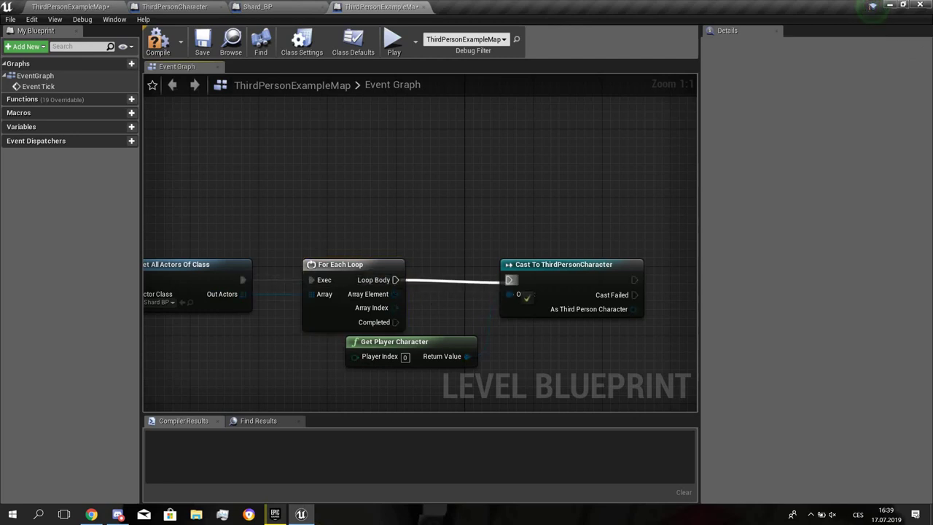
{"action": "right_click_drag", "start_coordinate": [497, 240], "coordinate": [441, 239]}
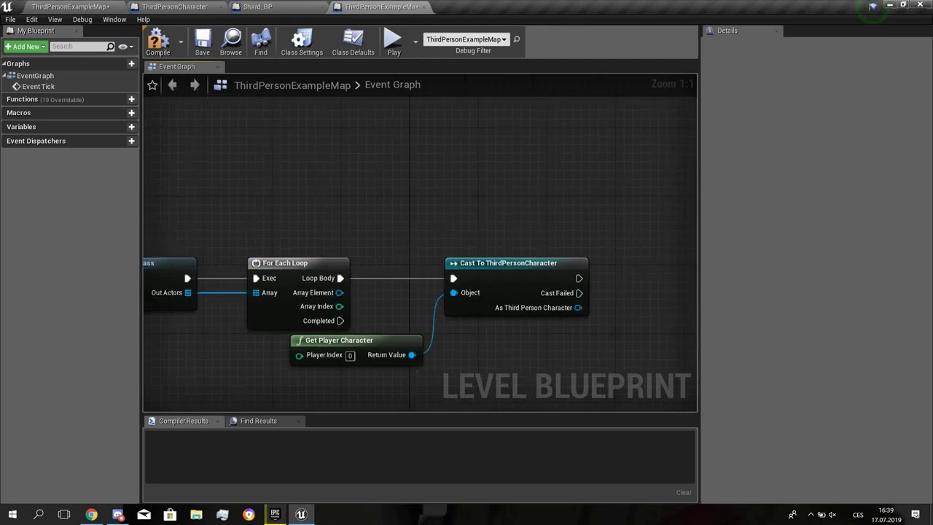
{"action": "mouse_move", "coordinate": [322, 305]}
{"action": "left_mouse_down"}
{"action": "mouse_move", "coordinate": [699, 310]}
{"action": "mouse_move", "coordinate": [104, 317]}
{"action": "mouse_move", "coordinate": [327, 296]}
{"action": "left_mouse_up"}
{"action": "left_click_drag", "start_coordinate": [390, 307], "coordinate": [408, 280]}
{"action": "left_click", "coordinate": [405, 274]}
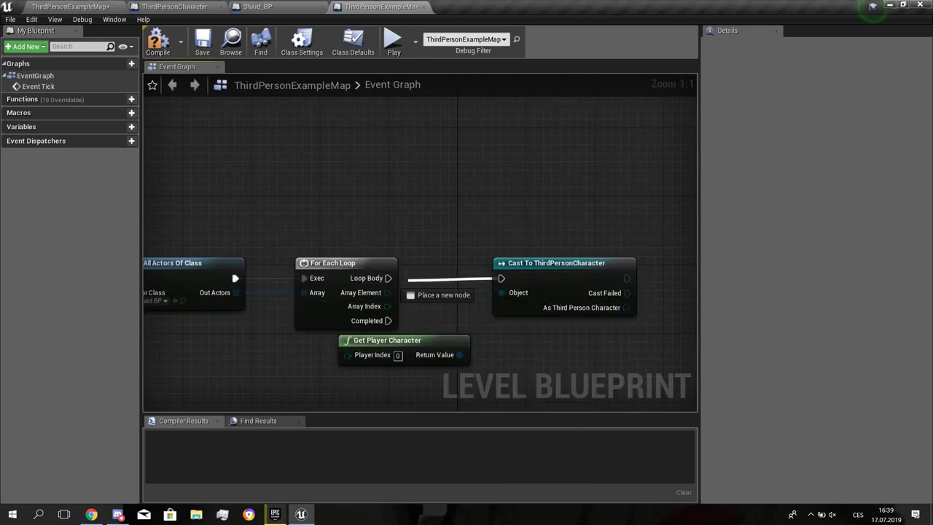
{"action": "left_click_drag", "start_coordinate": [387, 320], "coordinate": [495, 295]}
- Add a Set Shards node targeting As Third Person Character and run it from the cast's success output
{"action": "right_click_drag", "start_coordinate": [588, 307], "coordinate": [402, 318]}
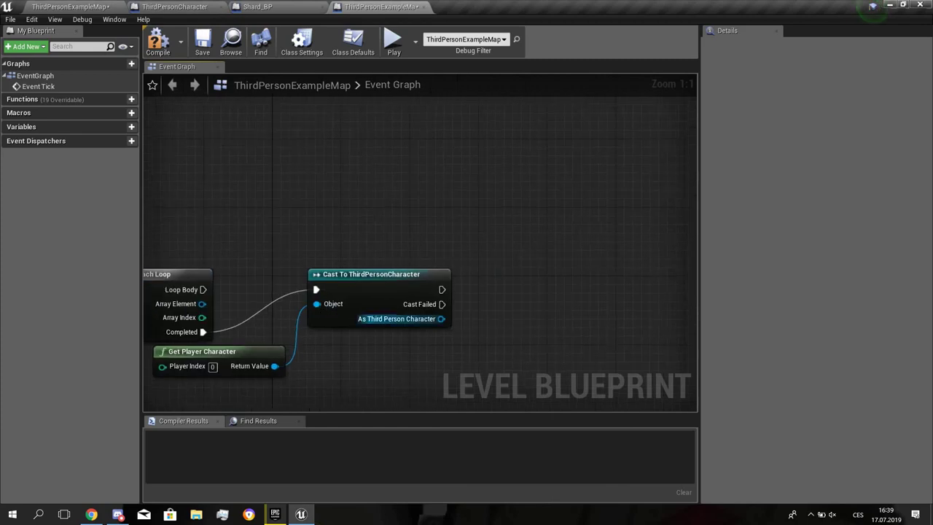
{"action": "left_click_drag", "start_coordinate": [447, 324], "coordinate": [480, 318]}
{"action": "type", "text": "set shard"}
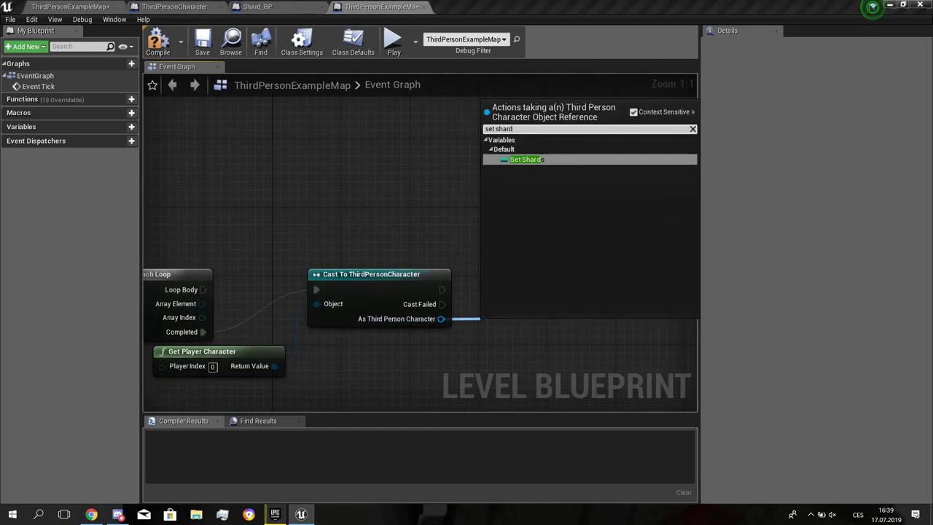
{"action": "key", "text": "Return"}
{"action": "left_click_drag", "start_coordinate": [524, 348], "coordinate": [524, 305]}
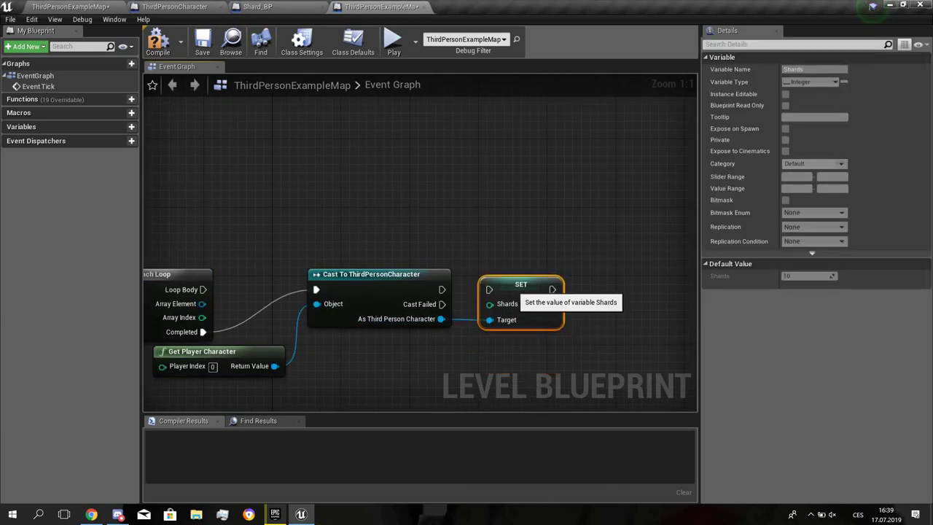
{"action": "left_click_drag", "start_coordinate": [454, 289], "coordinate": [442, 290]}
- Add 1 to the loop's Array Index with an integer + integer node and feed the sum into the Set node's Shards input
{"action": "right_click_drag", "start_coordinate": [442, 291], "coordinate": [557, 238]}
{"action": "left_click_drag", "start_coordinate": [317, 265], "coordinate": [423, 339]}
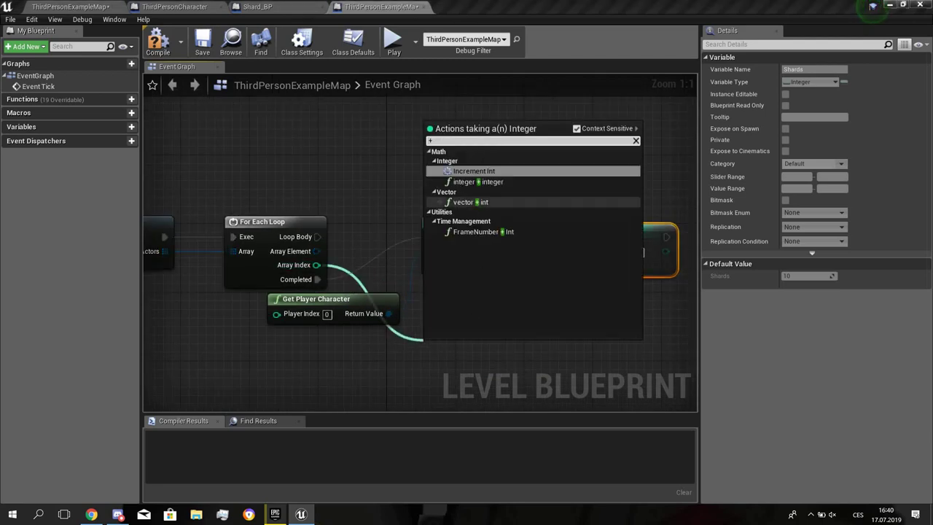
{"action": "left_click", "coordinate": [467, 181]}
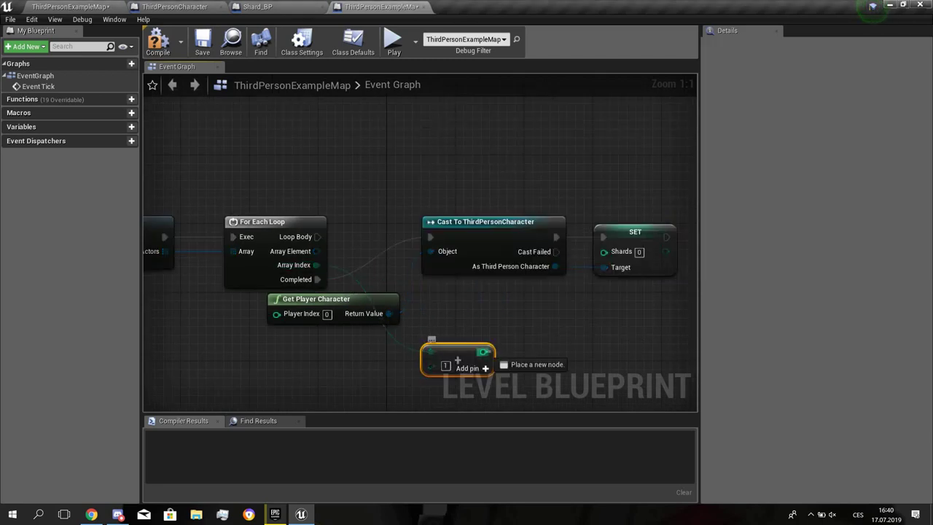
{"action": "left_click_drag", "start_coordinate": [489, 352], "coordinate": [604, 252]}
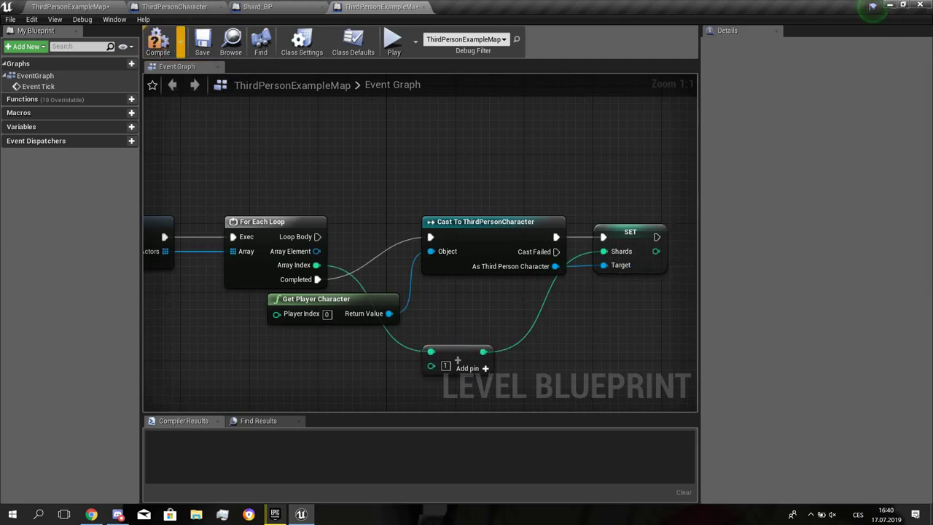
- Compile and save the level blueprint
{"action": "left_click", "coordinate": [158, 42]}
{"action": "left_click", "coordinate": [203, 41]}
{"action": "right_click_drag", "start_coordinate": [367, 123], "coordinate": [399, 139]}
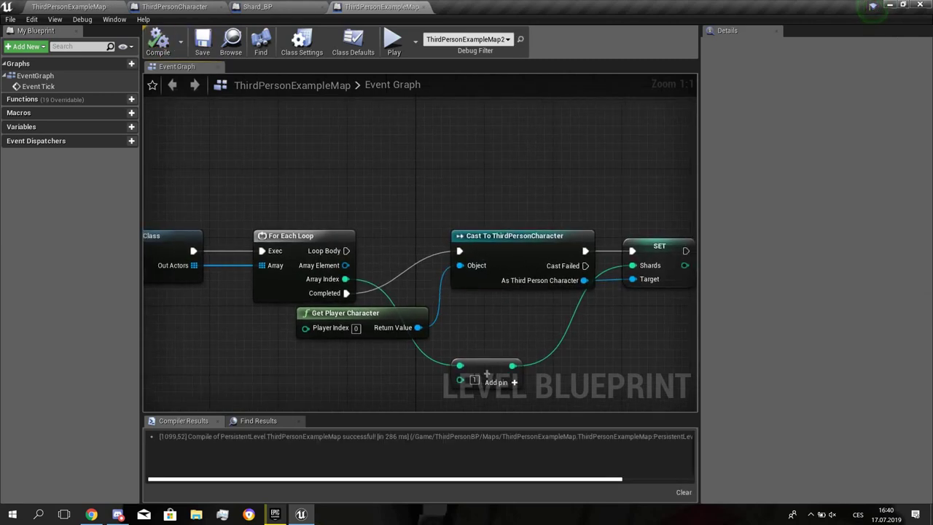
{"action": "scroll", "coordinate": [380, 107], "scroll_direction": "down", "scroll_amount": 2}
- Create a Widget Blueprint named ShardCounter in the Content folder
{"action": "left_click", "coordinate": [292, 6]}
{"action": "left_click", "coordinate": [80, 6]}
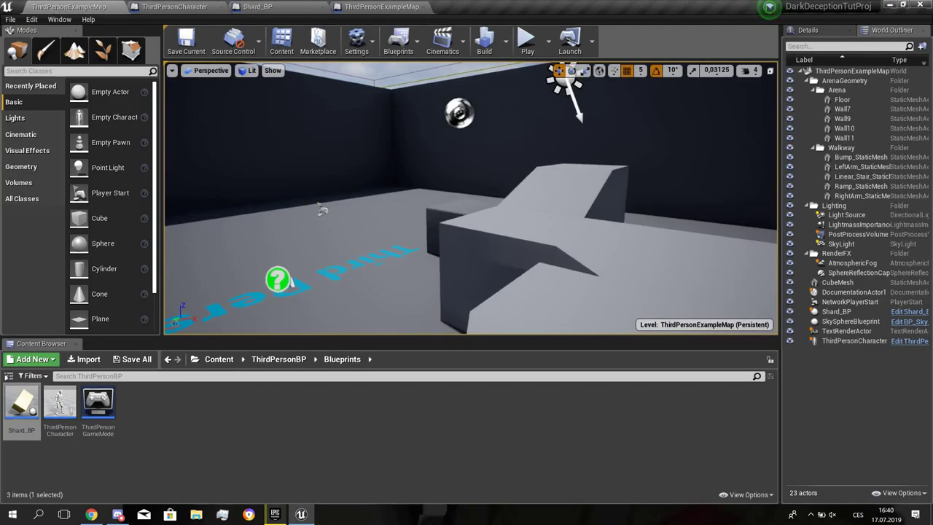
{"action": "left_click", "coordinate": [218, 359]}
{"action": "right_click", "coordinate": [266, 424]}
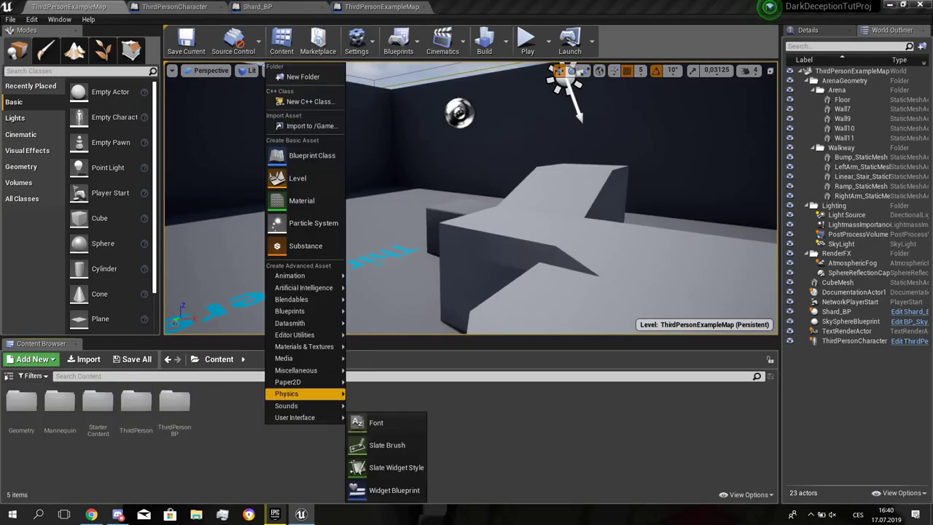
{"action": "mouse_move", "coordinate": [298, 417]}
{"action": "left_click", "coordinate": [379, 490]}
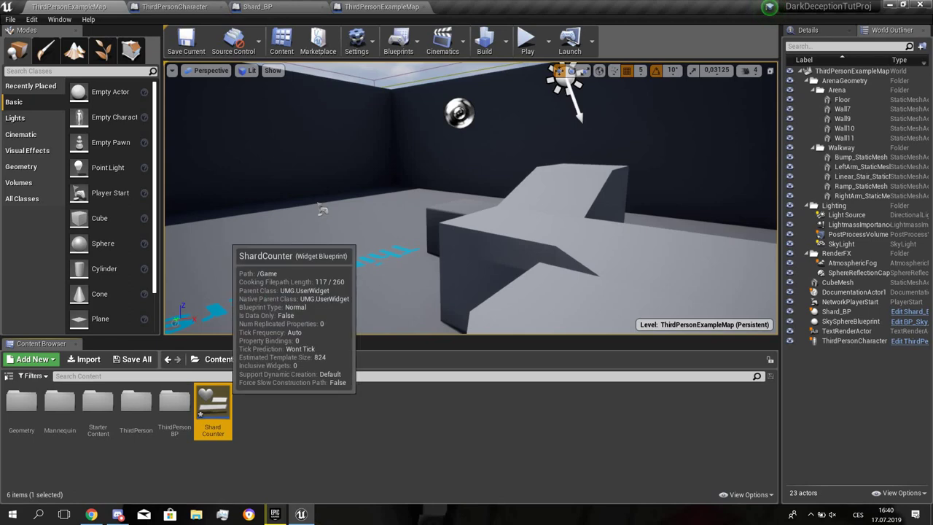
- Delete the ShardCounter Widget Blueprint from the Content folder
{"action": "key", "text": "Delete"}
{"action": "left_click", "coordinate": [419, 438]}
- Add a Cube component named Tablet to the ThirdPersonCharacter blueprint
{"action": "left_click", "coordinate": [367, 5]}
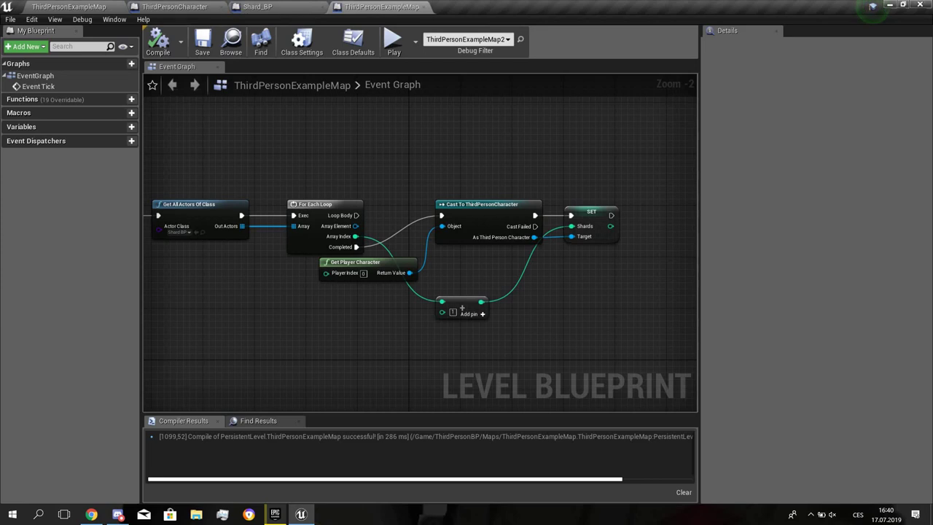
{"action": "right_click_drag", "start_coordinate": [321, 150], "coordinate": [437, 194]}
{"action": "left_click", "coordinate": [175, 7]}
{"action": "right_click_drag", "start_coordinate": [292, 150], "coordinate": [394, 159]}
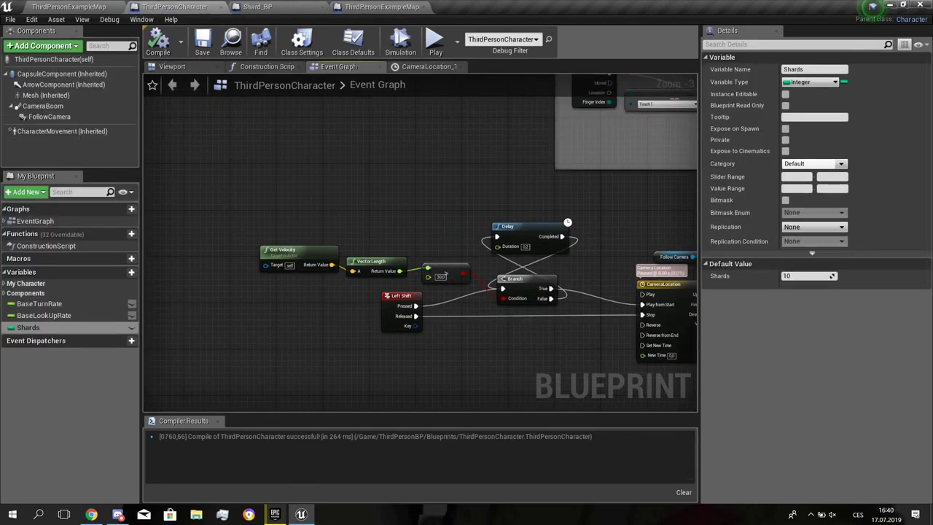
{"action": "left_click", "coordinate": [172, 66]}
{"action": "right_click_drag", "start_coordinate": [408, 219], "coordinate": [255, 204]}
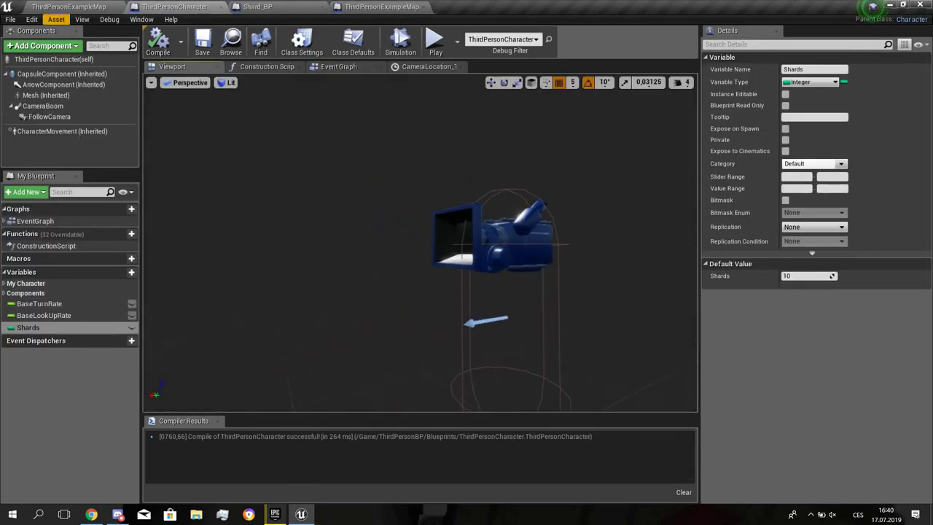
{"action": "left_click", "coordinate": [42, 45]}
{"action": "type", "text": "cube"}
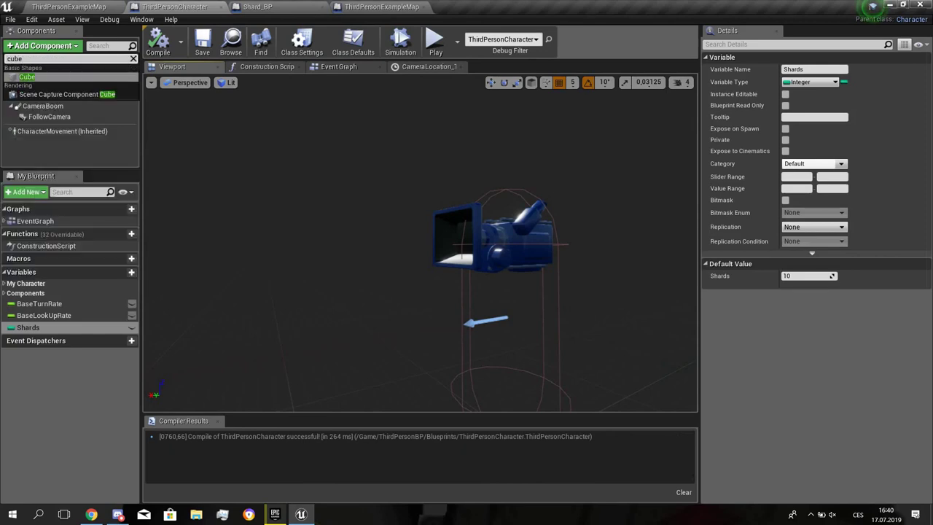
{"action": "left_click", "coordinate": [46, 78]}
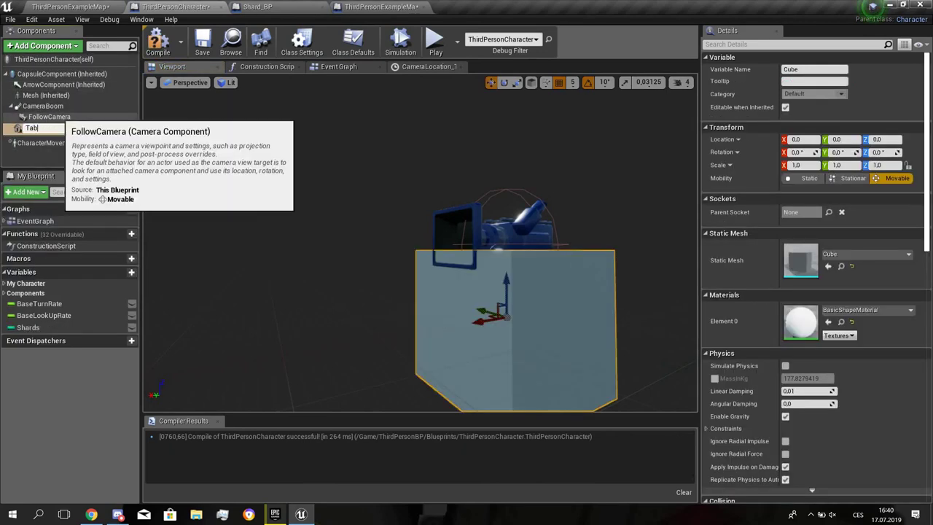
{"action": "type", "text": "Tablet"}
{"action": "key", "text": "Return"}
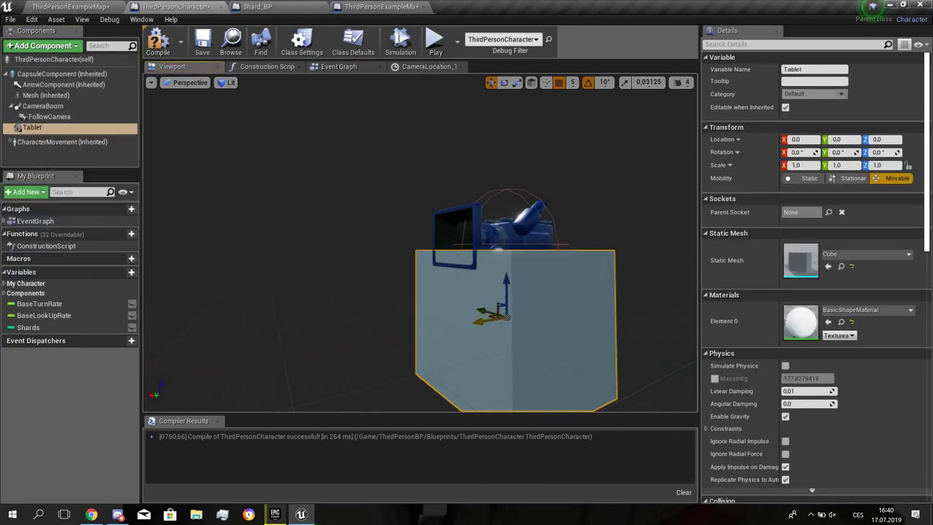
- Parent the Tablet to FollowCamera, place it ahead at X 65 and Z about -38.5, and scale it uniformly to about 0.37
{"action": "left_click_drag", "start_coordinate": [482, 319], "coordinate": [369, 344]}
{"action": "left_click_drag", "start_coordinate": [45, 128], "coordinate": [49, 117]}
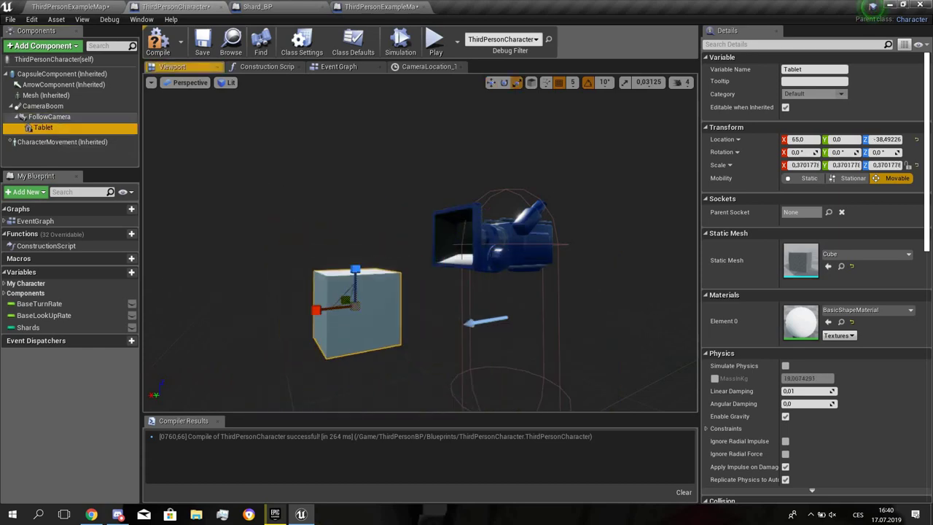
{"action": "right_click_drag", "start_coordinate": [299, 219], "coordinate": [419, 223]}
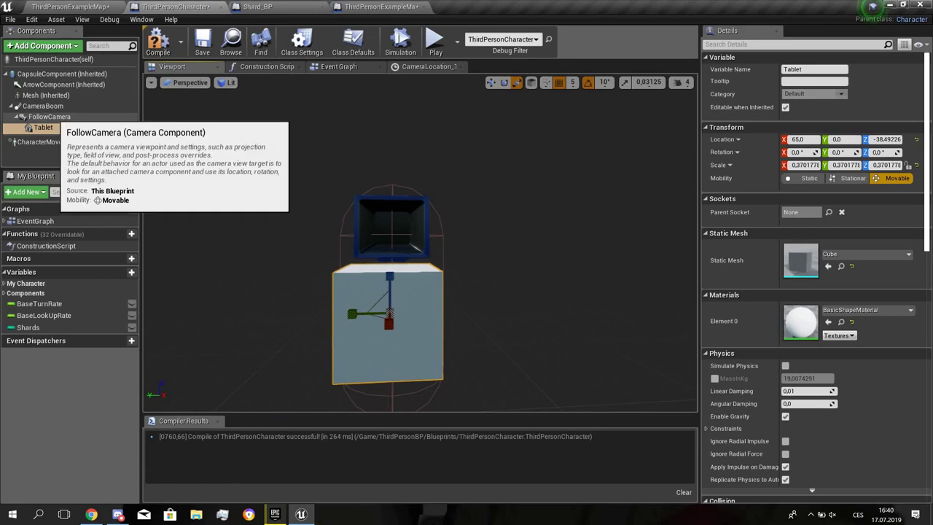
- Play-test the level to check how the Tablet appears in the character's camera view
{"action": "left_click", "coordinate": [45, 117]}
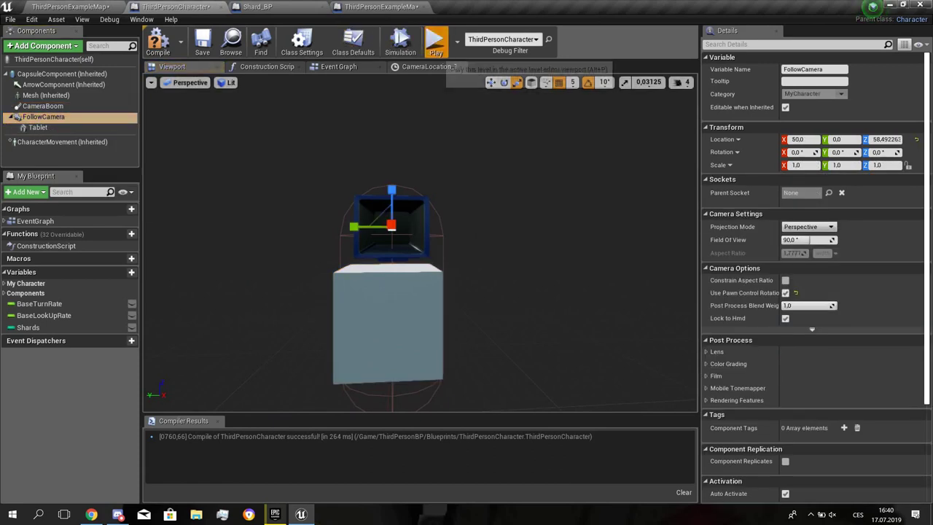
{"action": "left_click", "coordinate": [436, 44]}
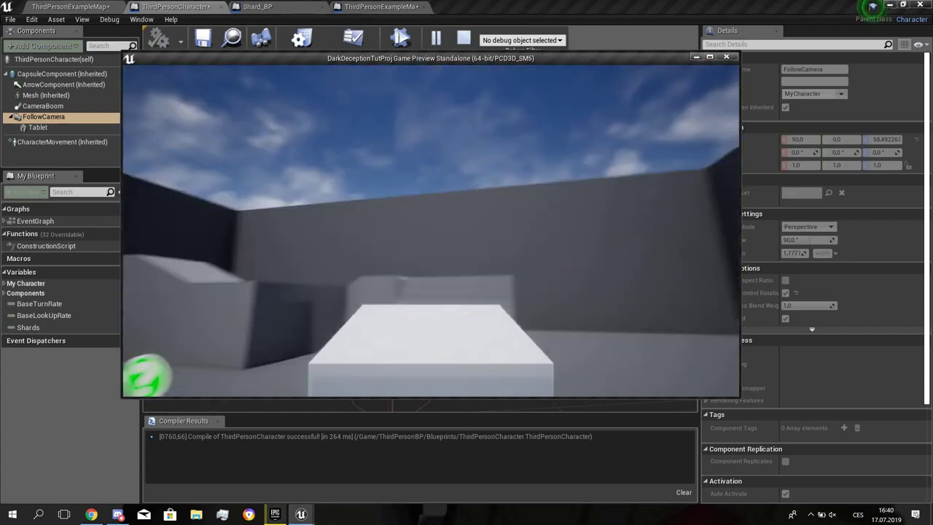
{"action": "key", "text": "Escape"}
- Thin the Tablet to an X scale of about 0.042 and move it to Y -5 and Z about -23.5
{"action": "left_click", "coordinate": [397, 321]}
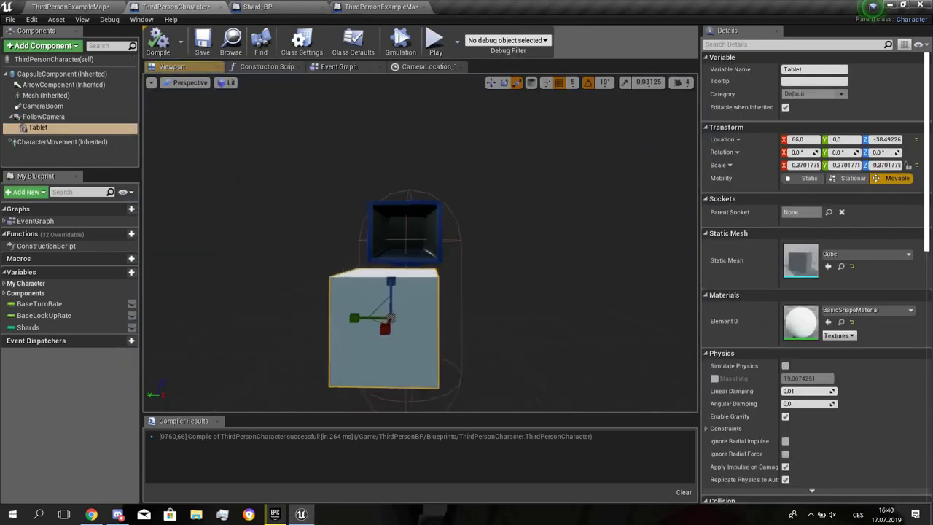
{"action": "right_click_drag", "start_coordinate": [397, 321], "coordinate": [240, 321]}
{"action": "key", "text": "w"}
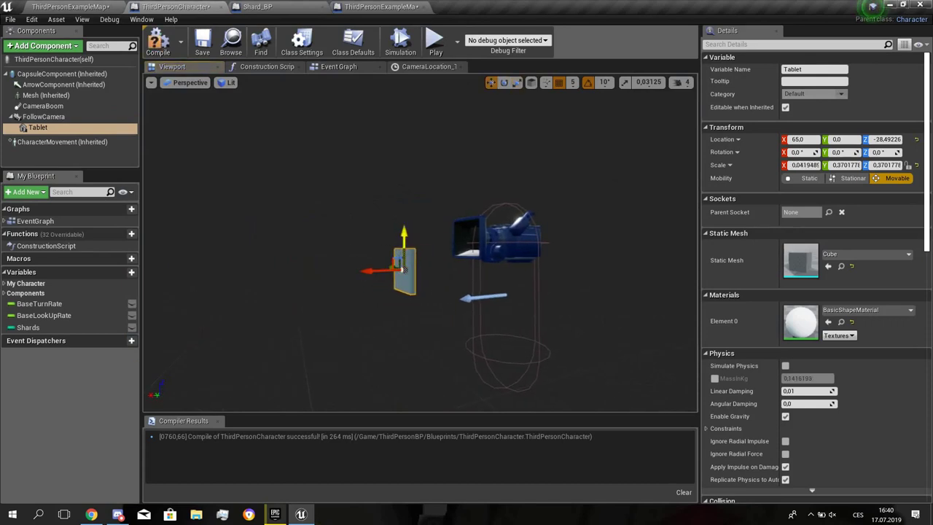
{"action": "right_click_drag", "start_coordinate": [397, 321], "coordinate": [505, 321]}
{"action": "left_click_drag", "start_coordinate": [502, 306], "coordinate": [523, 307]}
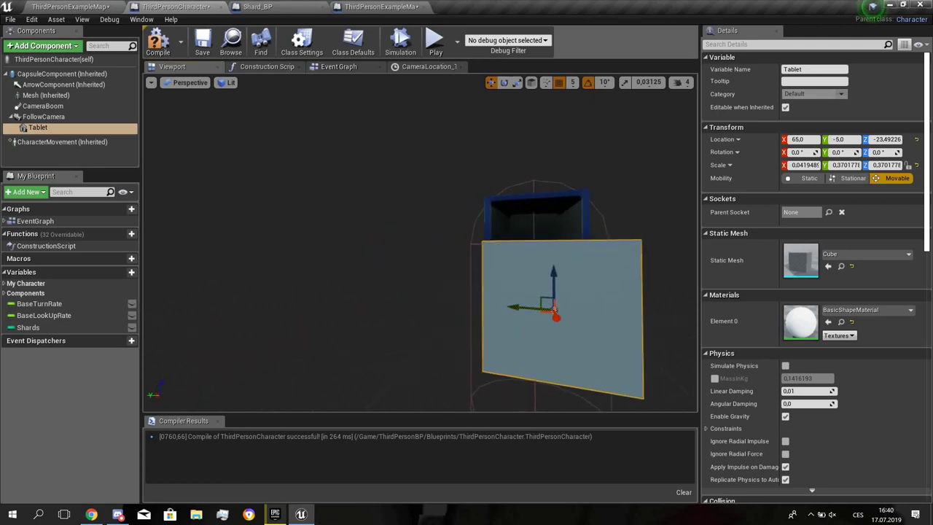
- Move the Tablet sideways to Y -30, play-testing its placement in the camera view
{"action": "left_click", "coordinate": [439, 44]}
{"action": "key", "text": "Escape"}
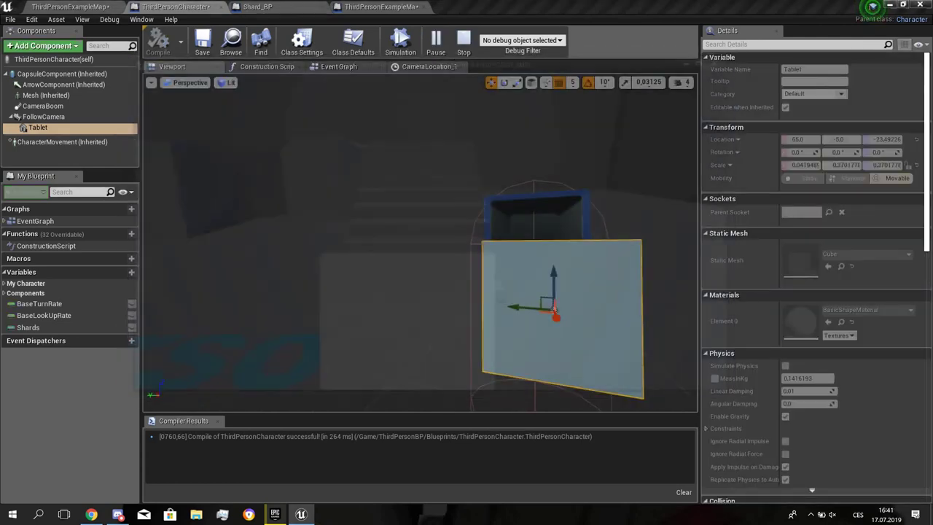
{"action": "left_click_drag", "start_coordinate": [518, 307], "coordinate": [634, 316]}
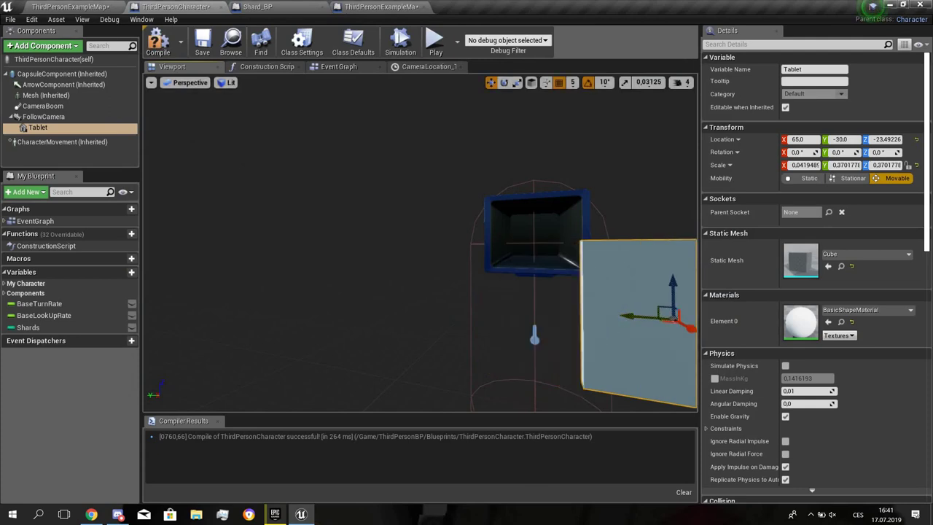
{"action": "left_click", "coordinate": [435, 42]}
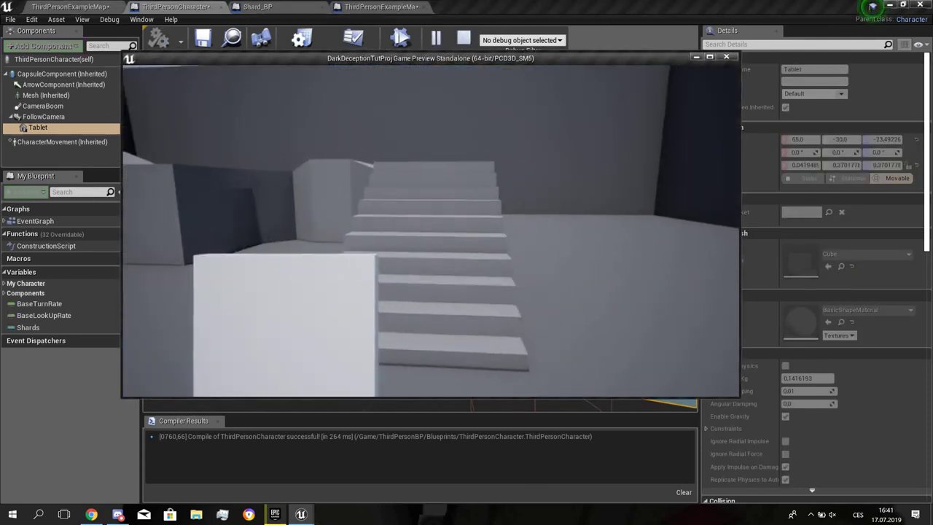
{"action": "key", "text": "Escape"}
- Narrow the Tablet to a Y scale of about 0.24
{"action": "right_click_drag", "start_coordinate": [431, 231], "coordinate": [513, 233]}
{"action": "key", "text": "r"}
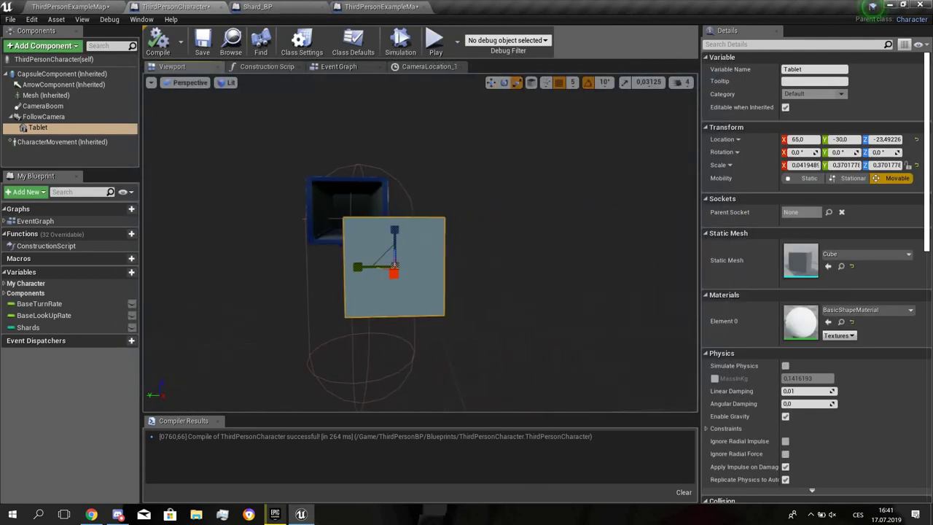
{"action": "left_click_drag", "start_coordinate": [357, 267], "coordinate": [368, 267]}
- Replace the Tablet's static mesh with 1M_Cube_Chamfer and play-test its look in the camera view
{"action": "left_click", "coordinate": [836, 254]}
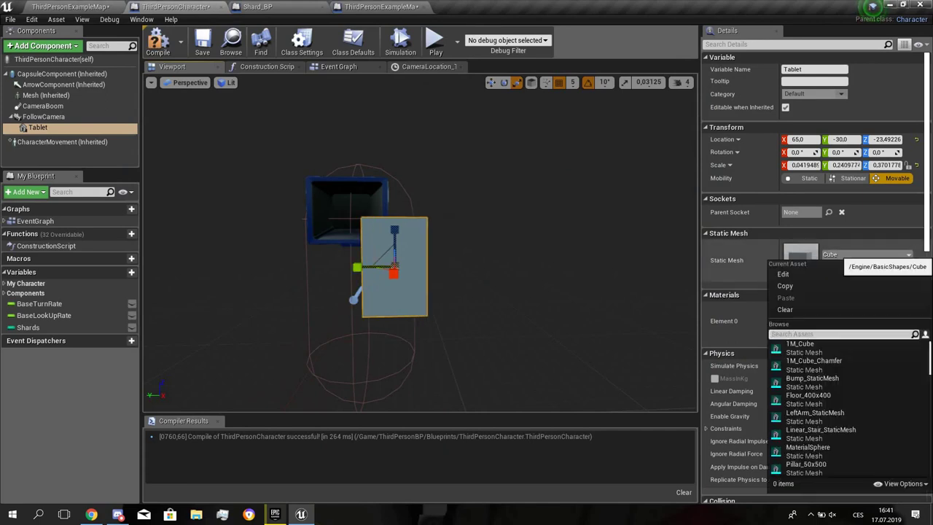
{"action": "type", "text": "cube"}
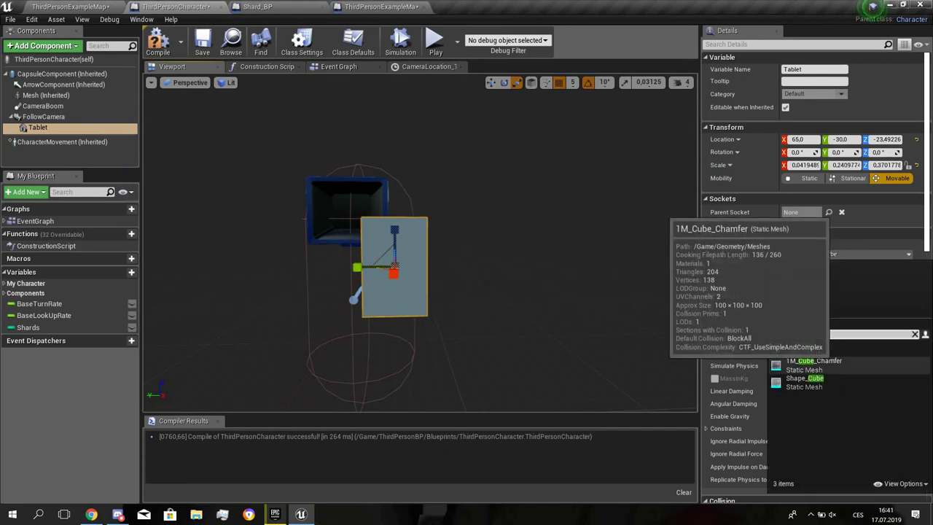
{"action": "left_click", "coordinate": [828, 364]}
{"action": "right_click_drag", "start_coordinate": [539, 255], "coordinate": [460, 257]}
{"action": "left_click", "coordinate": [435, 41]}
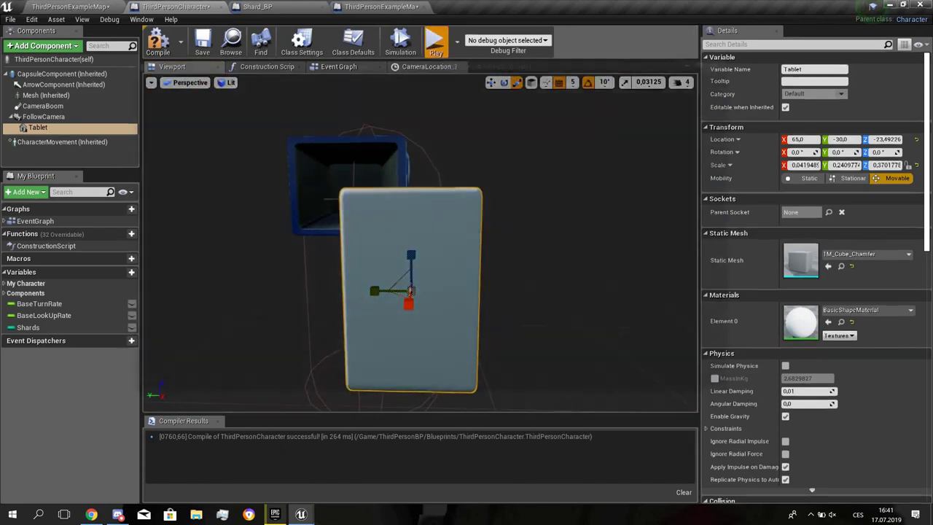
{"action": "key", "text": "Escape"}
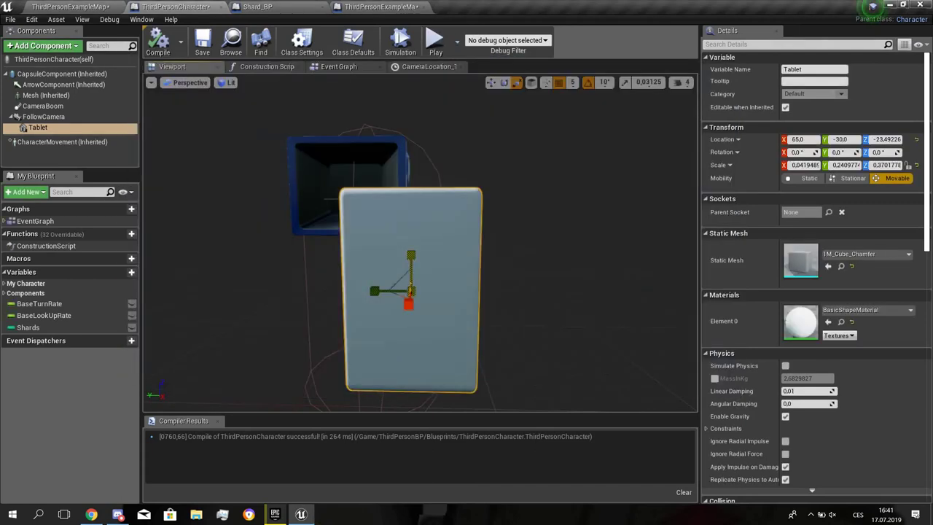
- Move the Tablet to Y -35 and Z about -13.5, then play-test its placement
{"action": "left_click_drag", "start_coordinate": [413, 274], "coordinate": [414, 212]}
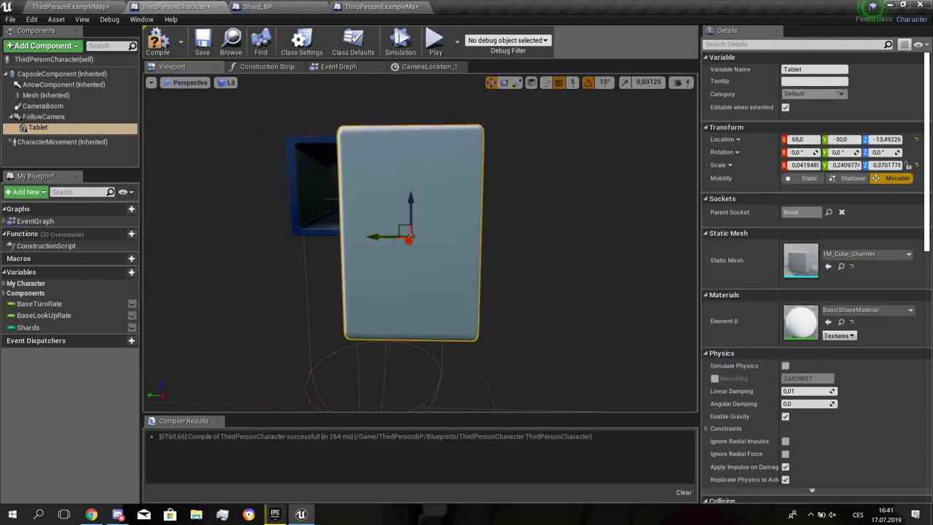
{"action": "left_click_drag", "start_coordinate": [379, 237], "coordinate": [408, 237]}
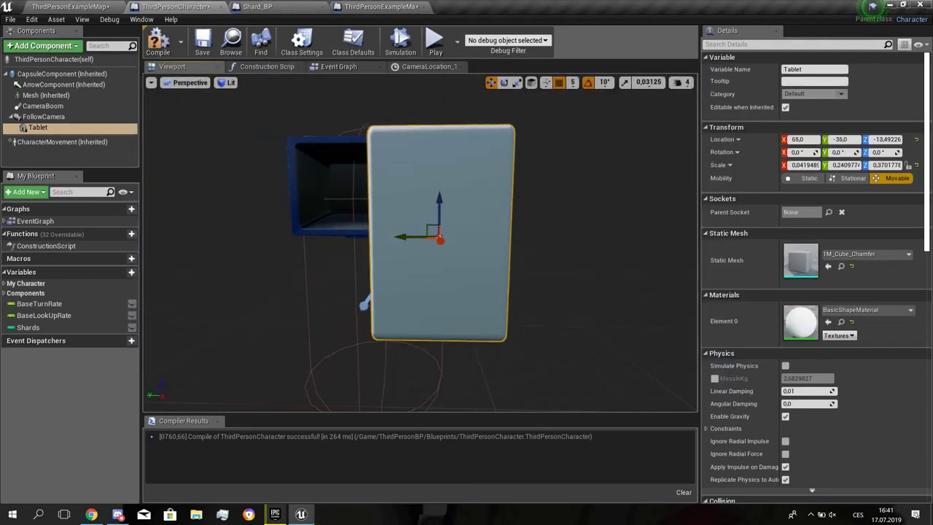
{"action": "left_click", "coordinate": [435, 41]}
{"action": "left_click", "coordinate": [435, 43]}
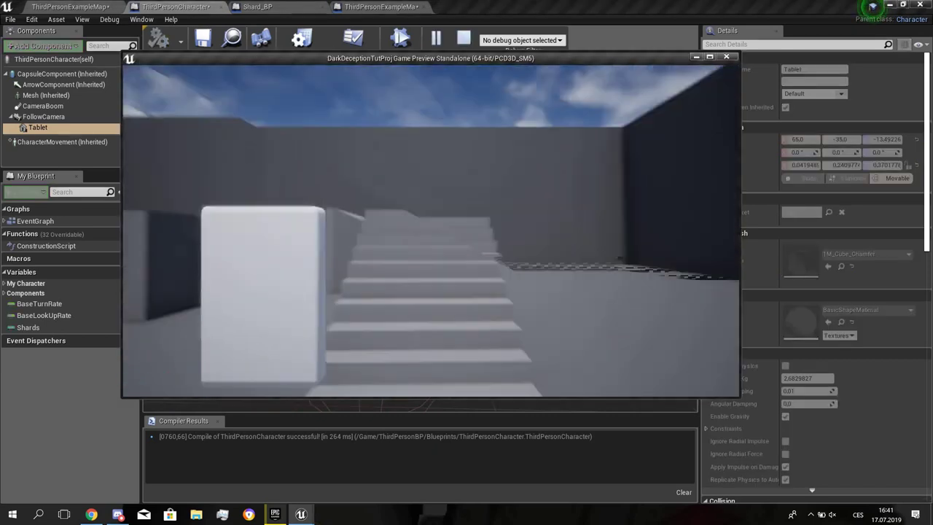
{"action": "key", "text": "Escape"}
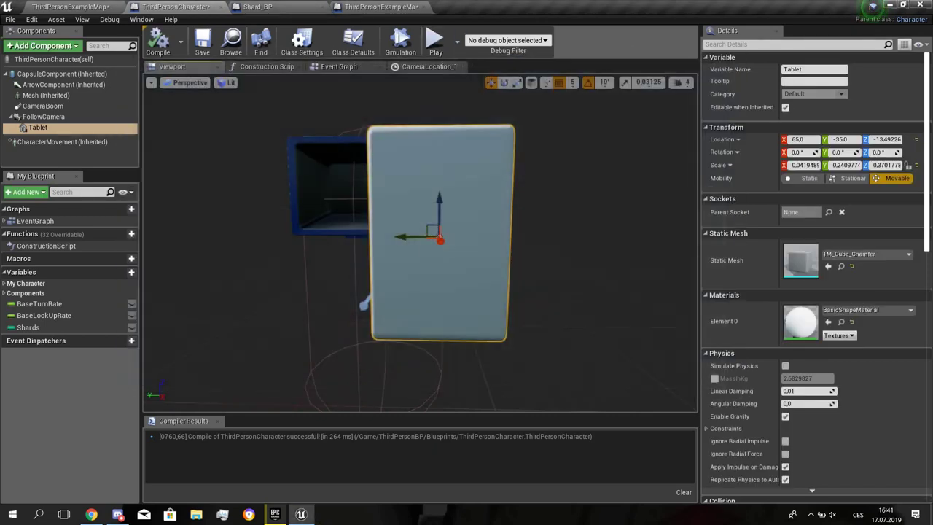
- Duplicate the Tablet component, attach the copy under Tablet and name it Screen
{"action": "right_click_drag", "start_coordinate": [429, 232], "coordinate": [291, 233]}
{"action": "key", "text": "w"}
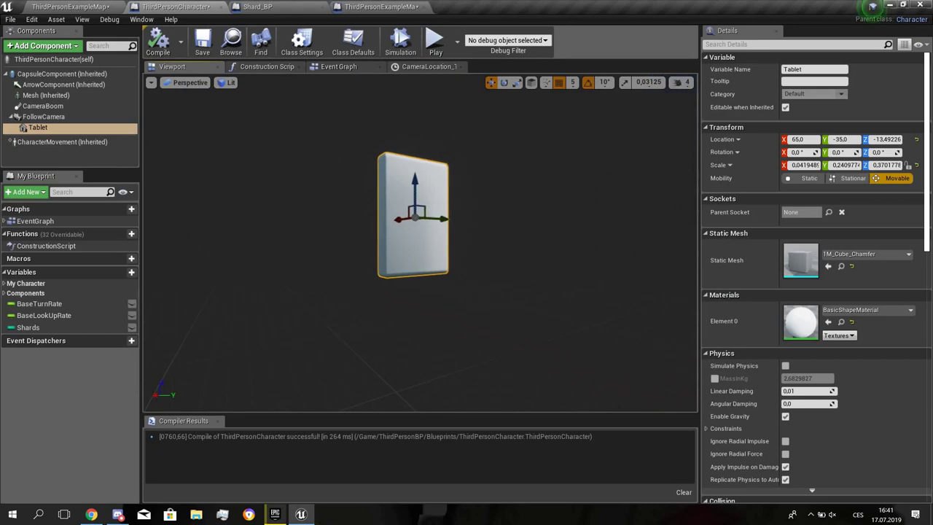
{"action": "key", "text": "ctrl+c"}
{"action": "key", "text": "ctrl+v"}
{"action": "left_click", "coordinate": [413, 215]}
{"action": "right_click_drag", "start_coordinate": [413, 215], "coordinate": [576, 215]}
{"action": "left_click_drag", "start_coordinate": [33, 138], "coordinate": [38, 127]}
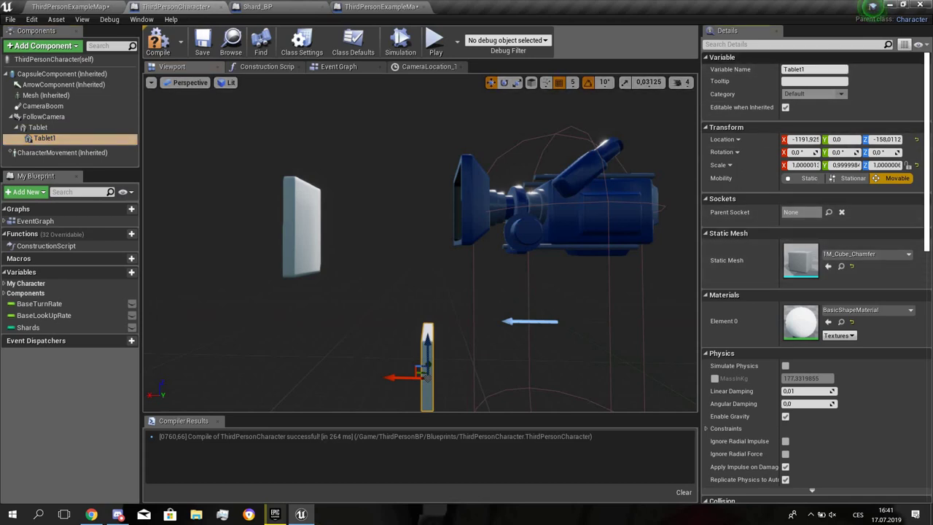
{"action": "type", "text": "Screen"}
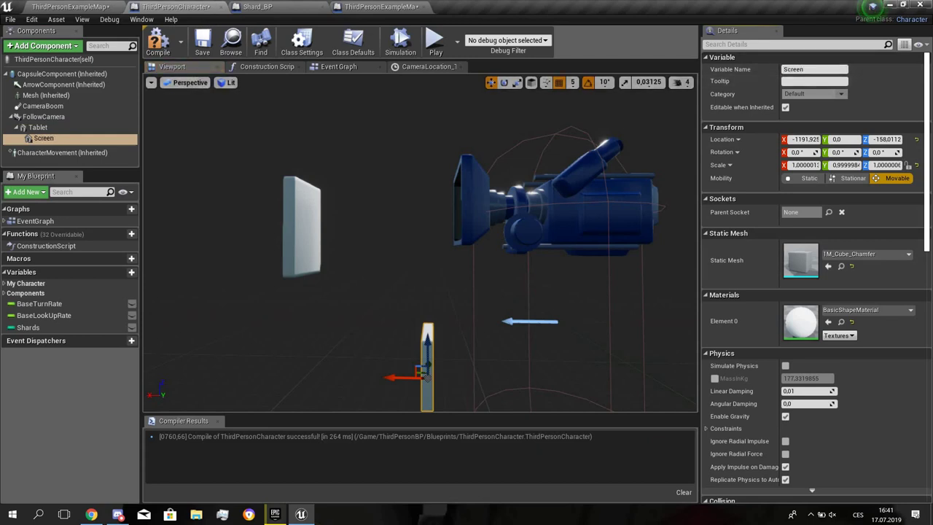
- Move the Screen onto the Tablet at X about 0 and Z about 4.07, scaling it uniformly to about 0.84
{"action": "left_click_drag", "start_coordinate": [428, 345], "coordinate": [428, 205]}
{"action": "right_click_drag", "start_coordinate": [382, 251], "coordinate": [408, 251]}
{"action": "left_click_drag", "start_coordinate": [368, 237], "coordinate": [259, 238]}
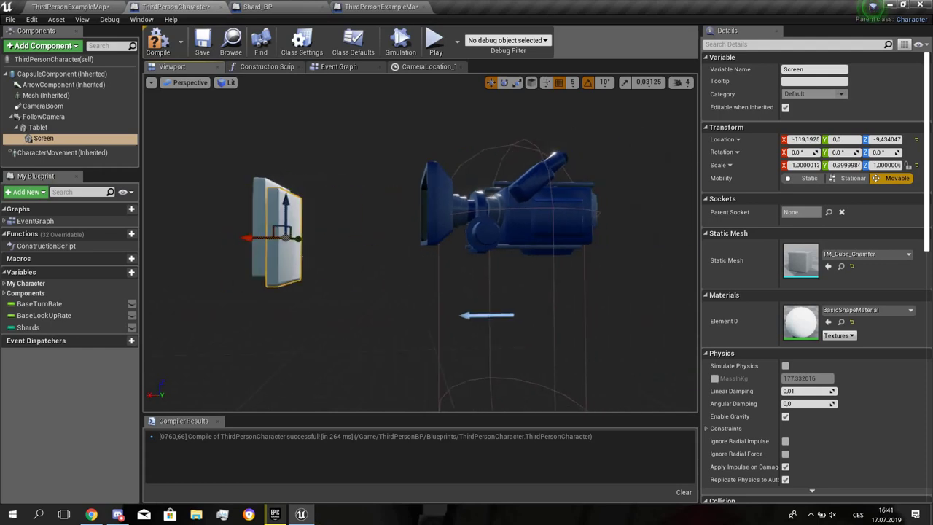
{"action": "left_click_drag", "start_coordinate": [286, 206], "coordinate": [286, 194]}
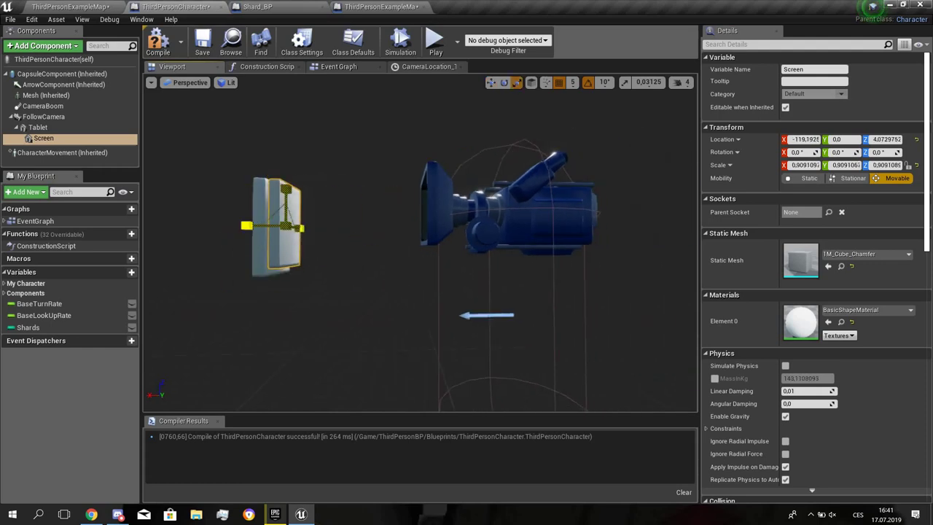
{"action": "left_click_drag", "start_coordinate": [286, 227], "coordinate": [259, 224]}
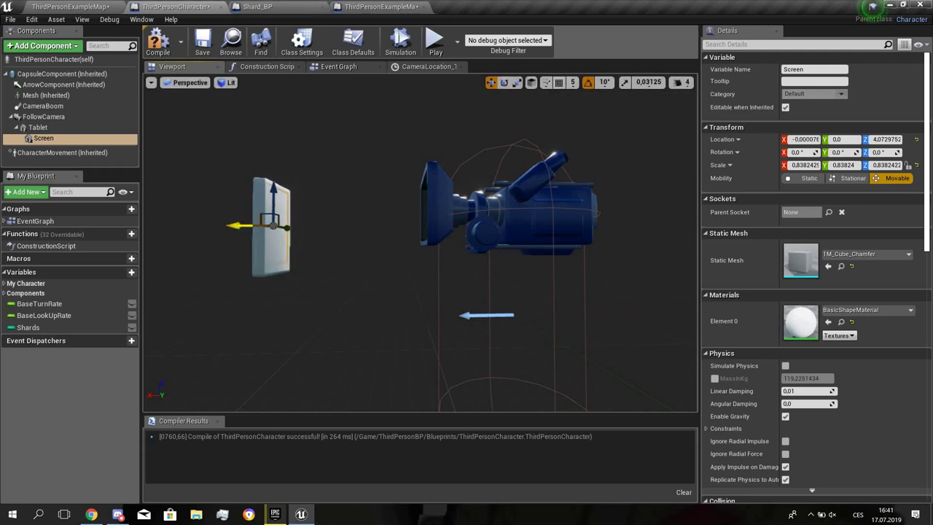
- Assign the M_LightStage_Skybox_Black material to the Screen
{"action": "left_click", "coordinate": [867, 309]}
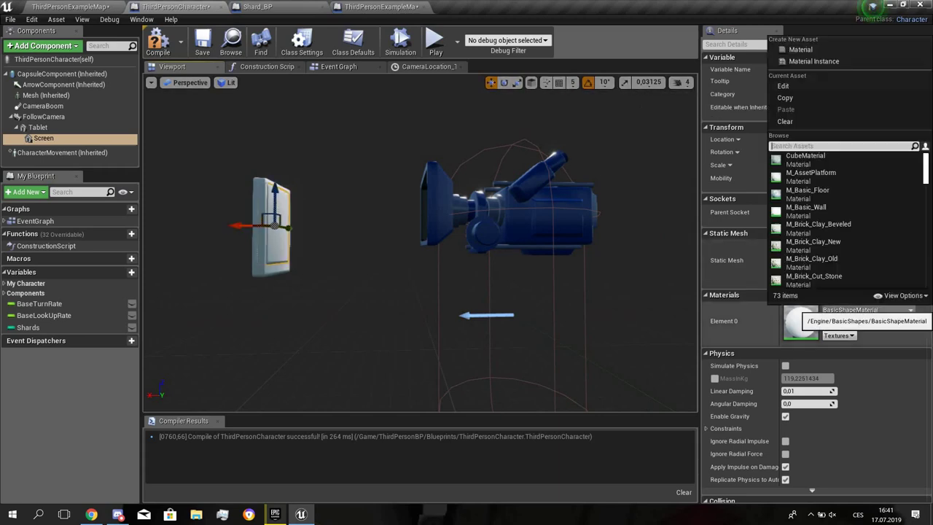
{"action": "type", "text": "black"}
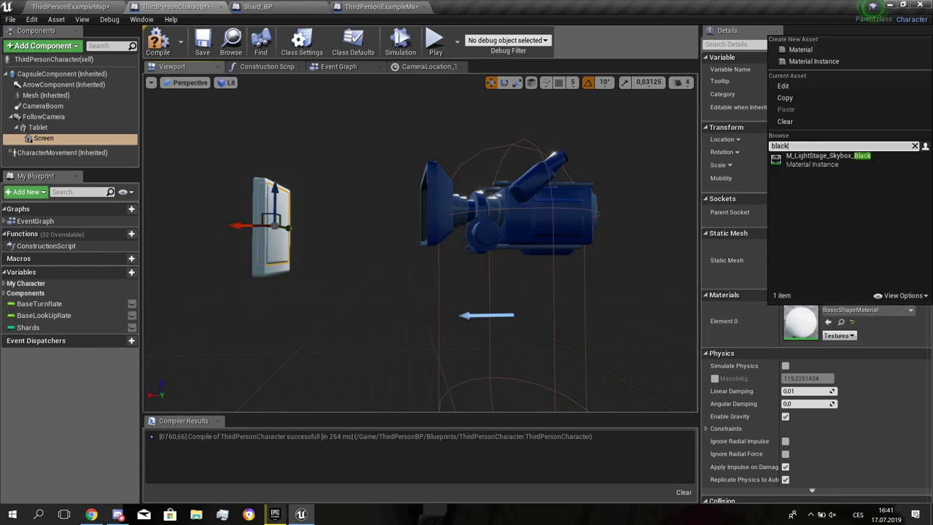
{"action": "left_click", "coordinate": [830, 158]}
- Shift the Screen along X to about -25.3 so it sits slightly proud of the Tablet's front face
{"action": "right_click_drag", "start_coordinate": [421, 243], "coordinate": [317, 237]}
{"action": "key", "text": "w"}
{"action": "key", "text": "s"}
{"action": "key", "text": "w"}
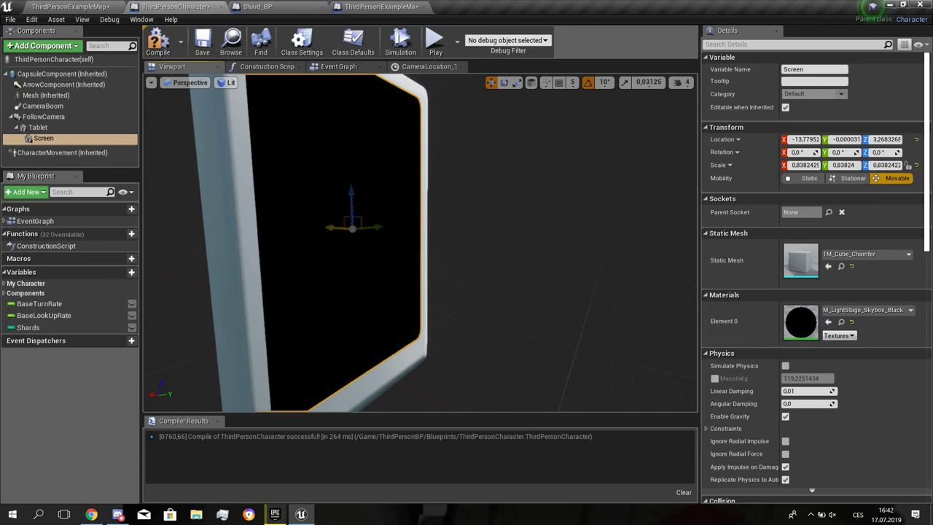
{"action": "left_click_drag", "start_coordinate": [331, 227], "coordinate": [341, 227]}
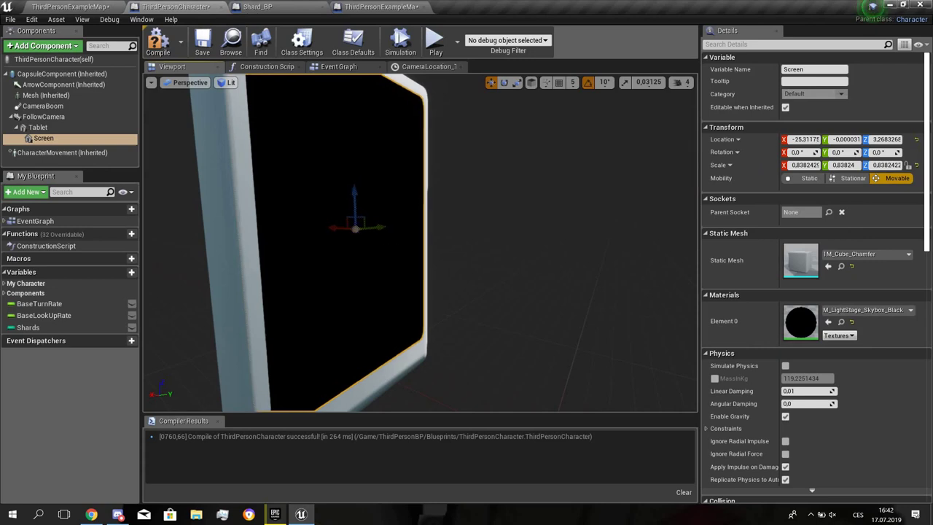
{"action": "left_click", "coordinate": [70, 6]}
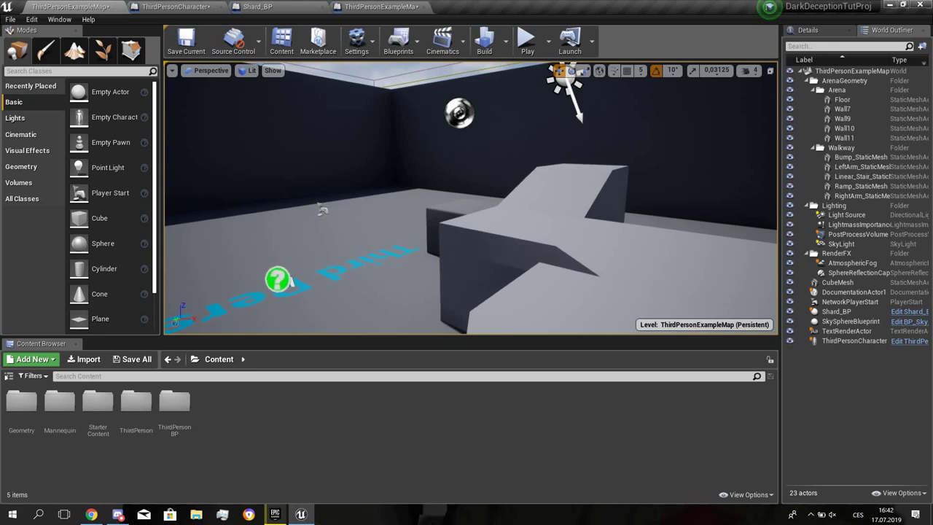
{"action": "right_click", "coordinate": [259, 416]}
{"action": "left_click", "coordinate": [477, 273]}
{"action": "left_click", "coordinate": [478, 273]}
{"action": "mouse_move", "coordinate": [478, 273]}
{"action": "right_mouse_down"}
{"action": "mouse_move", "coordinate": [503, 313]}
{"action": "mouse_move", "coordinate": [477, 273]}
{"action": "right_mouse_up"}
{"action": "left_click", "coordinate": [380, 6]}
{"action": "left_click", "coordinate": [70, 6]}
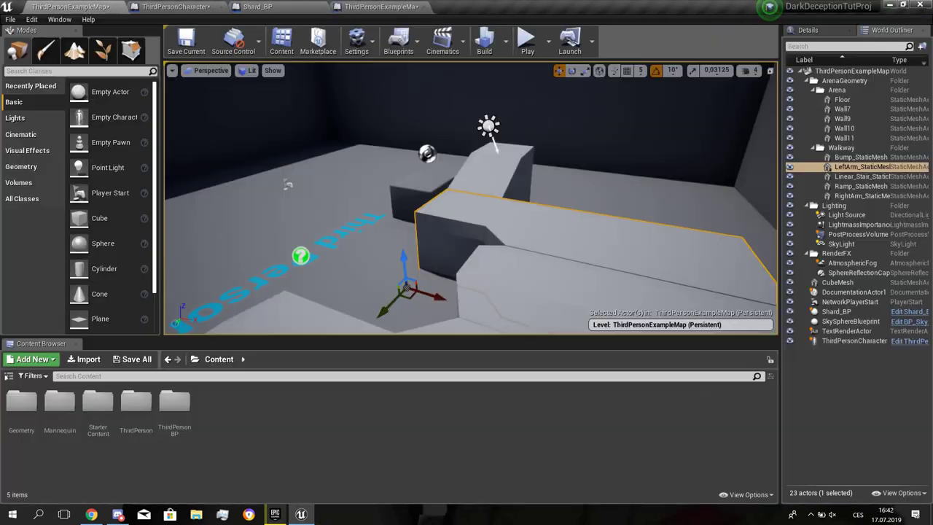
- Add a Scene Capture Component 2D under the Screen in the ThirdPersonCharacter blueprint and raise it above the tablet
{"action": "left_click", "coordinate": [164, 7]}
{"action": "left_click", "coordinate": [57, 46]}
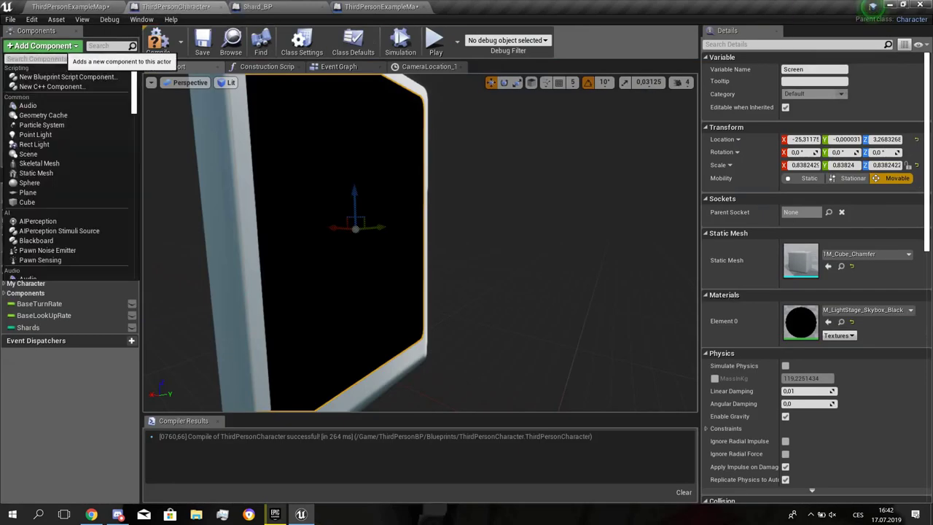
{"action": "type", "text": "2D"}
{"action": "key", "text": "Return"}
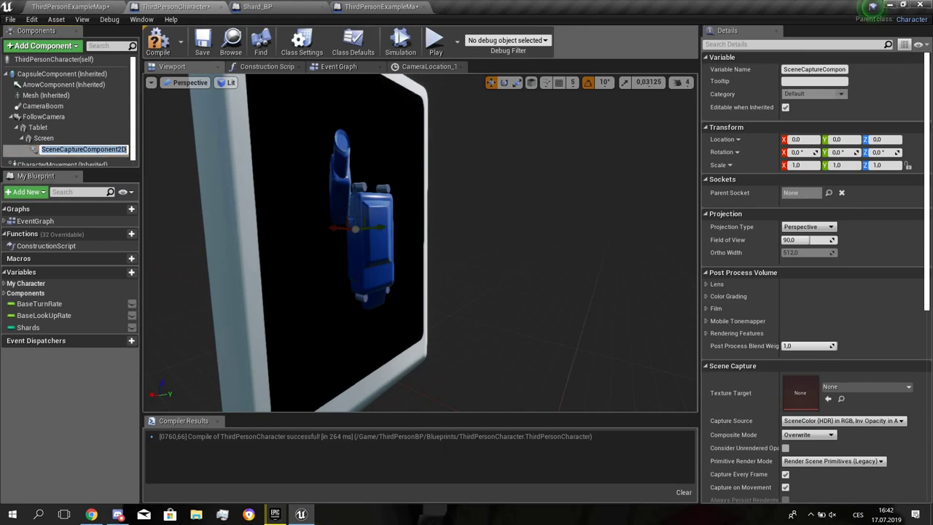
{"action": "left_click_drag", "start_coordinate": [355, 196], "coordinate": [355, 36]}
{"action": "scroll", "coordinate": [420, 242], "scroll_direction": "down", "scroll_amount": 10}
{"action": "scroll", "coordinate": [420, 242], "scroll_direction": "up", "scroll_amount": 4}
{"action": "left_click_drag", "start_coordinate": [396, 288], "coordinate": [396, 263]}
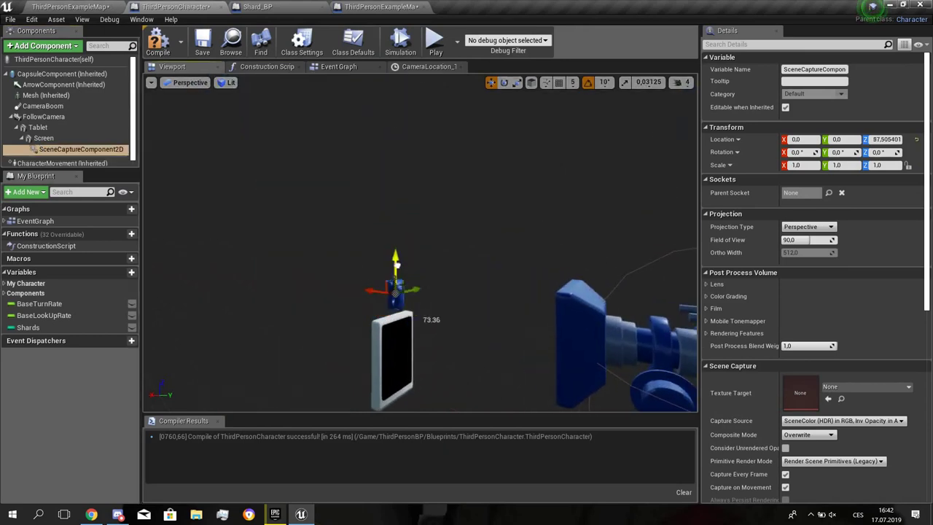
- Reattach the SceneCaptureComponent2D directly to FollowCamera and reset its scale to 1.0 on all axes
{"action": "right_click_drag", "start_coordinate": [421, 242], "coordinate": [301, 242]}
{"action": "key", "text": "w"}
{"action": "key", "text": "s"}
{"action": "left_click", "coordinate": [55, 149]}
{"action": "left_click_drag", "start_coordinate": [73, 149], "coordinate": [51, 118]}
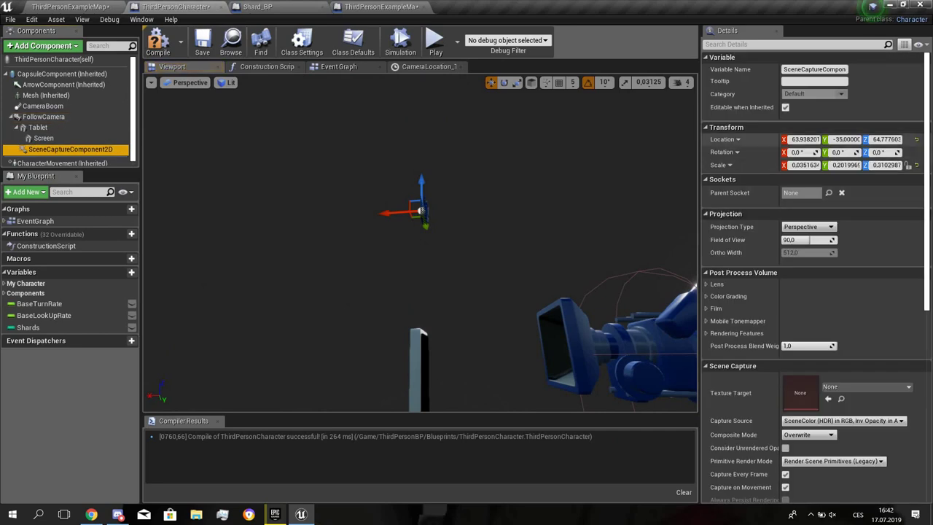
{"action": "left_click", "coordinate": [916, 166]}
- Raise the scene capture component high above the character to Z about 385.6
{"action": "right_click_drag", "start_coordinate": [510, 240], "coordinate": [543, 229]}
{"action": "left_click_drag", "start_coordinate": [406, 174], "coordinate": [403, 66]}
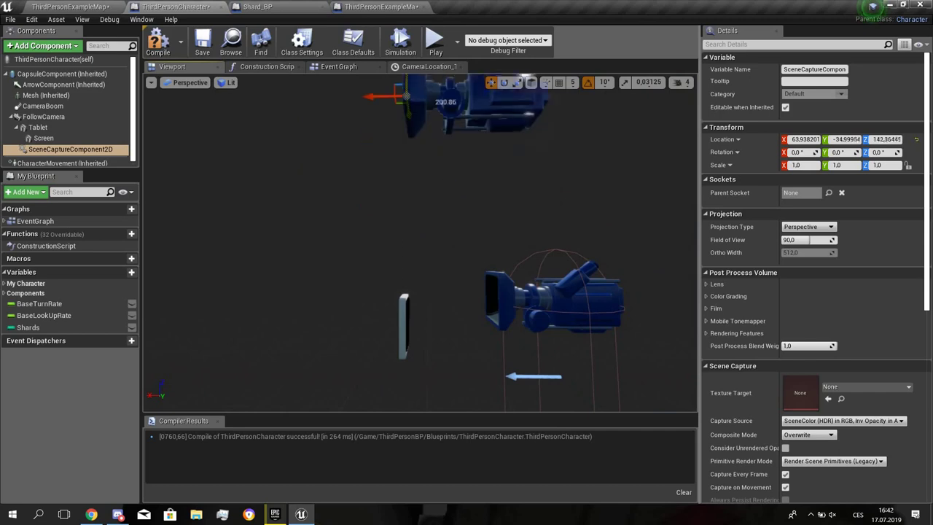
{"action": "right_click_drag", "start_coordinate": [404, 109], "coordinate": [405, 65]}
{"action": "left_click_drag", "start_coordinate": [400, 191], "coordinate": [403, 55]}
{"action": "right_click_drag", "start_coordinate": [404, 109], "coordinate": [404, 65]}
- Rotate the scene capture component -90° to face straight down and reposition it at X about 46 and Z about 588.6
{"action": "key", "text": "e"}
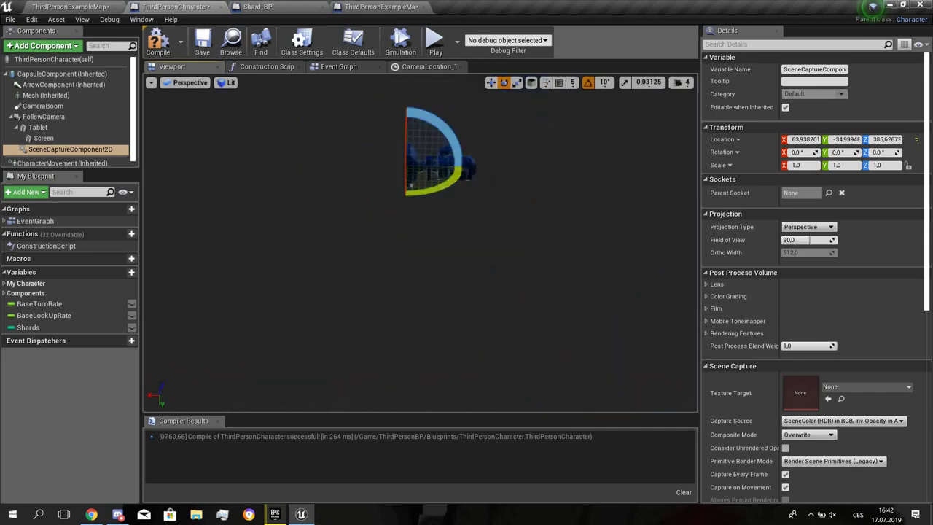
{"action": "left_click_drag", "start_coordinate": [420, 190], "coordinate": [480, 188]}
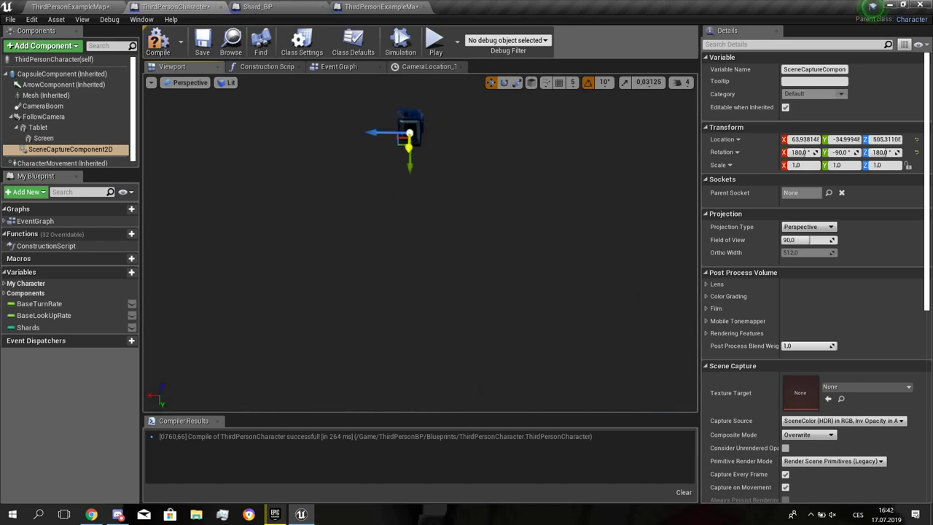
{"action": "right_click_drag", "start_coordinate": [420, 241], "coordinate": [412, 270]}
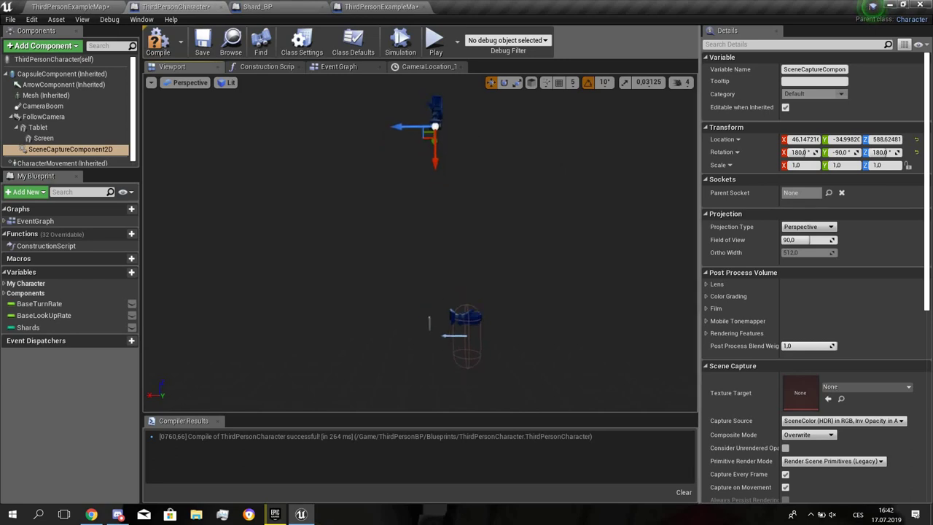
- Create a render target named Minimap in the Content folder as the scene capture's texture target
{"action": "left_click", "coordinate": [867, 387]}
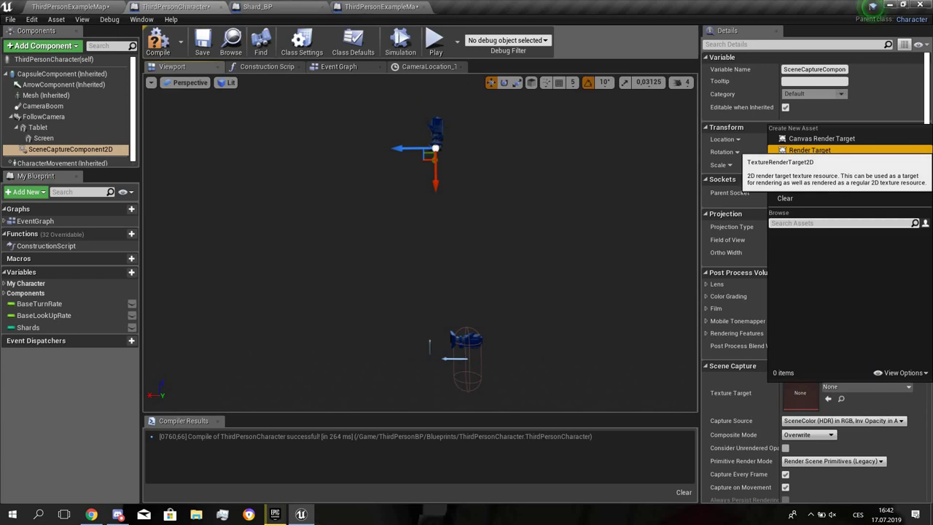
{"action": "left_click", "coordinate": [810, 150]}
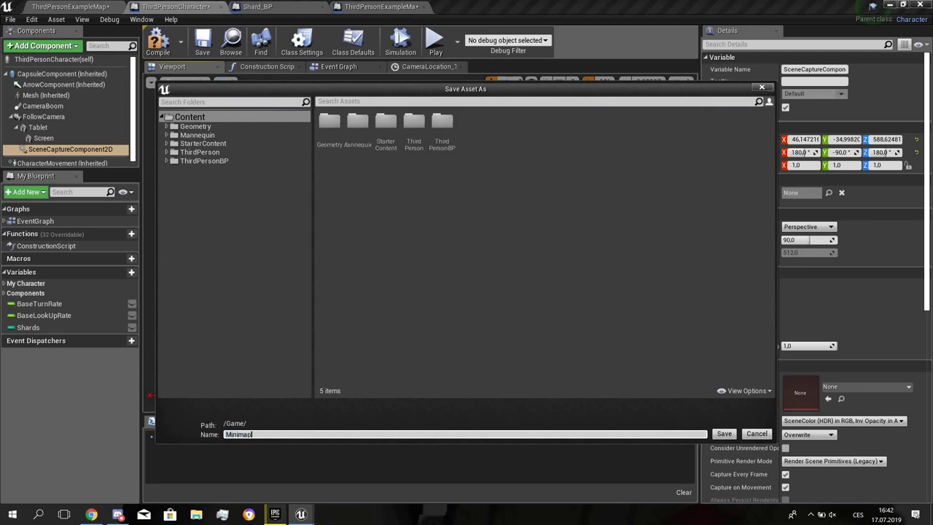
{"action": "key", "text": "Return"}
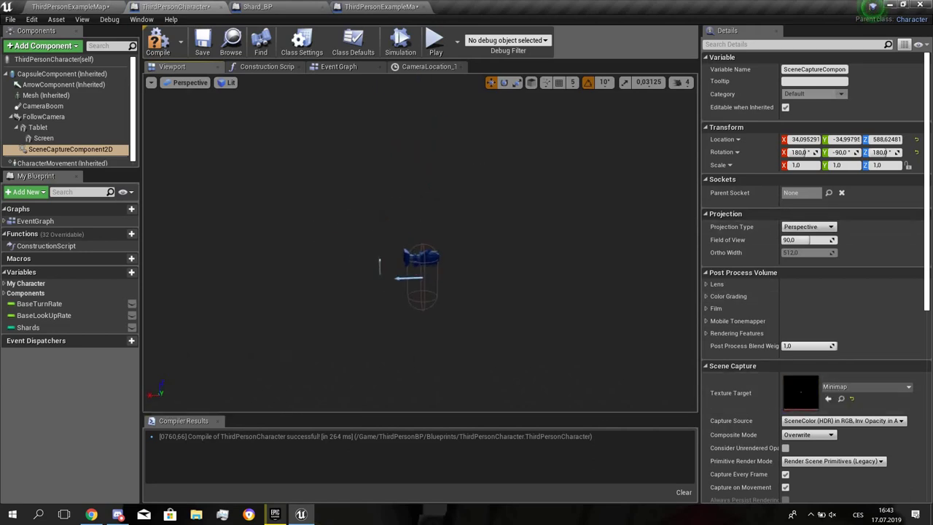
- Create the material Minimap_Mat from the Minimap render target and return to the ThirdPersonCharacter blueprint
{"action": "left_click", "coordinate": [841, 399]}
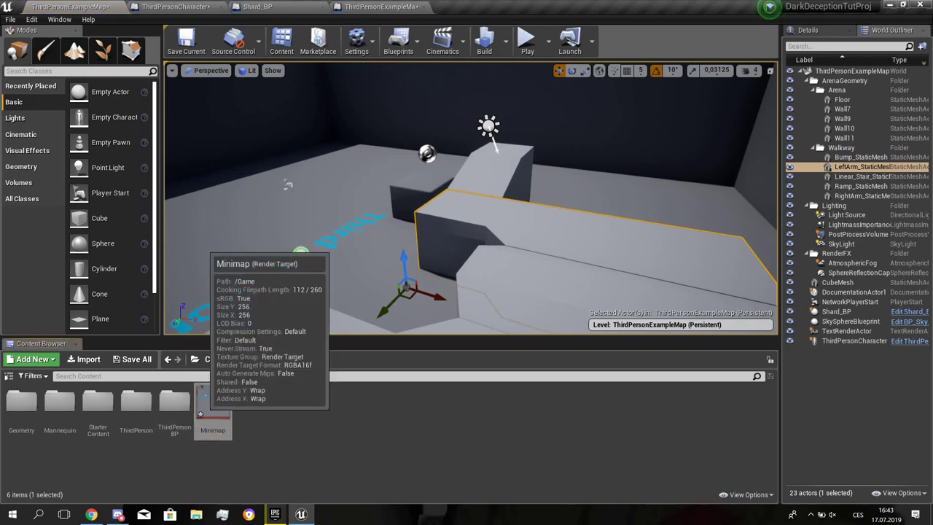
{"action": "right_click", "coordinate": [213, 409]}
{"action": "left_click", "coordinate": [287, 181]}
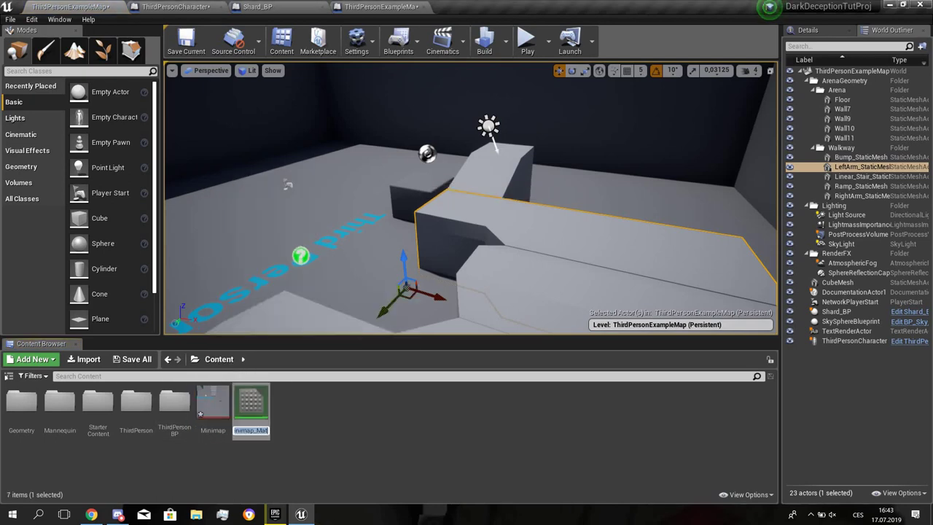
{"action": "key", "text": "Return"}
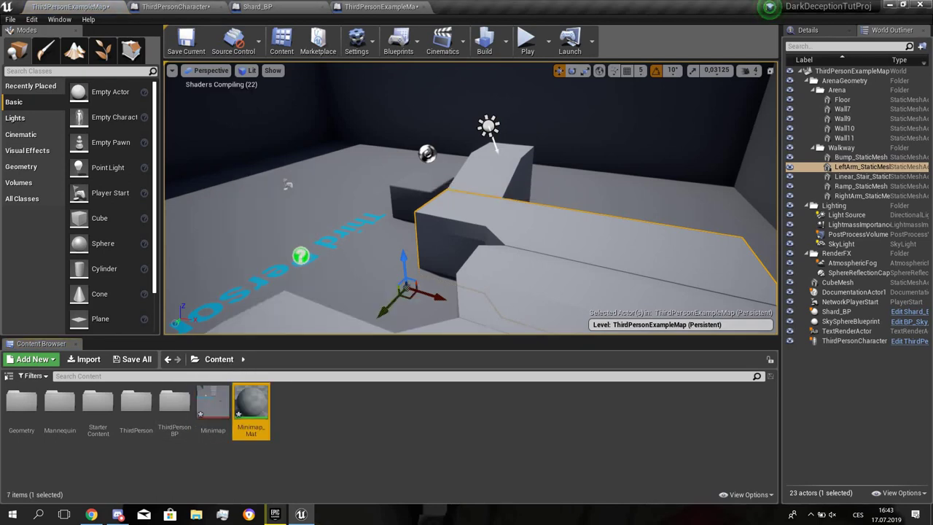
{"action": "left_click", "coordinate": [386, 6]}
{"action": "left_click", "coordinate": [287, 6]}
{"action": "left_click", "coordinate": [193, 6]}
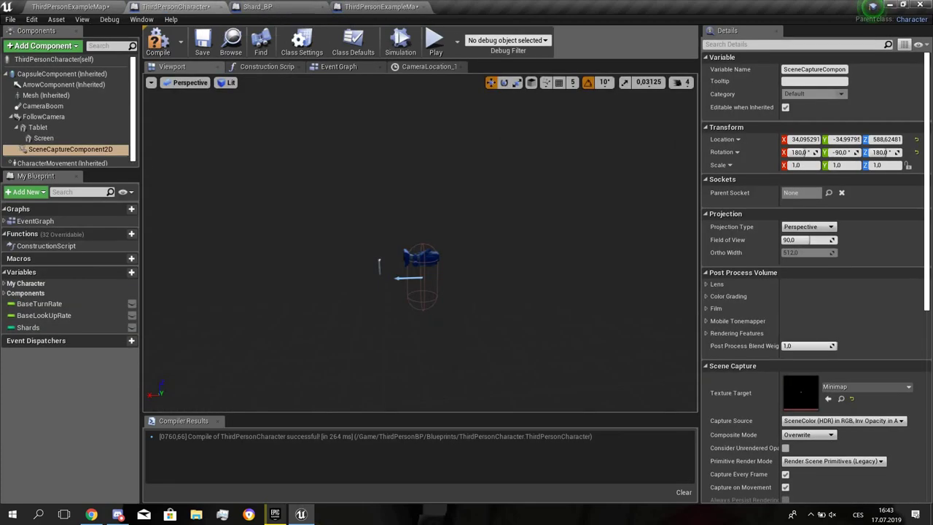
- Assign the Minimap_Mat material to the tablet's Screen mesh
{"action": "key", "text": "w"}
{"action": "right_click_drag", "start_coordinate": [408, 255], "coordinate": [364, 273]}
{"action": "left_click", "coordinate": [364, 273]}
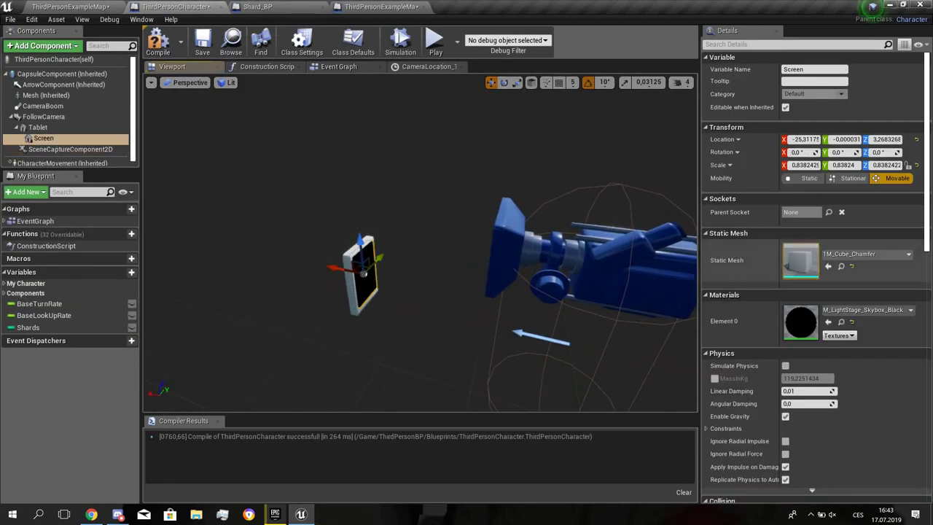
{"action": "left_click", "coordinate": [864, 310]}
{"action": "type", "text": "min"}
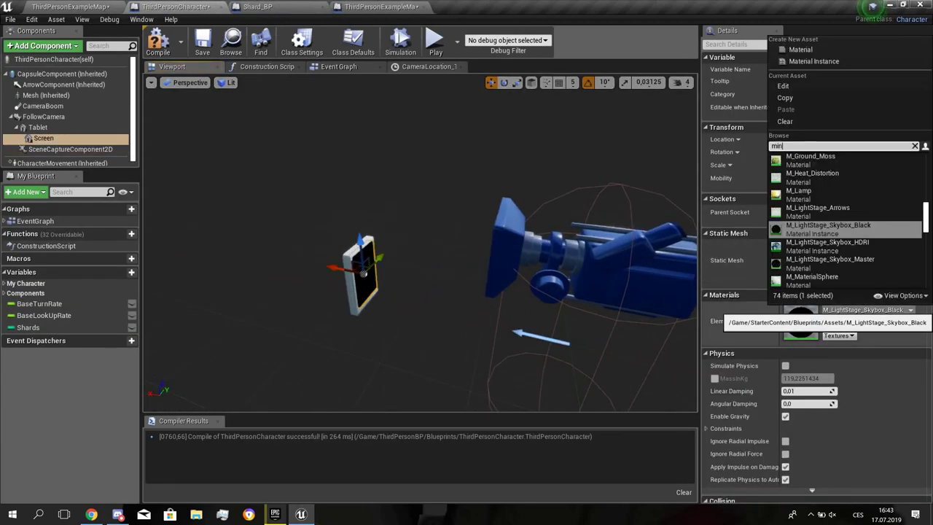
{"action": "type", "text": "imap"}
{"action": "left_click", "coordinate": [806, 159]}
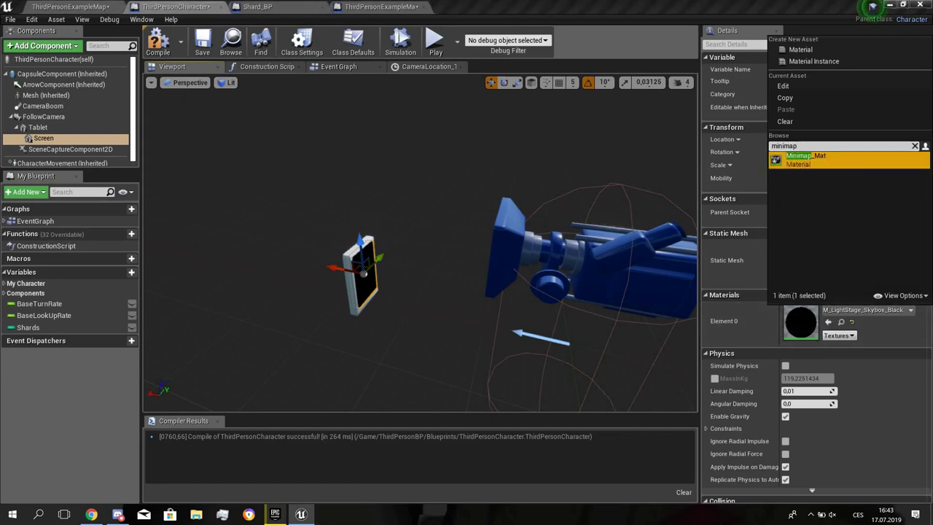
{"action": "key", "text": "f"}
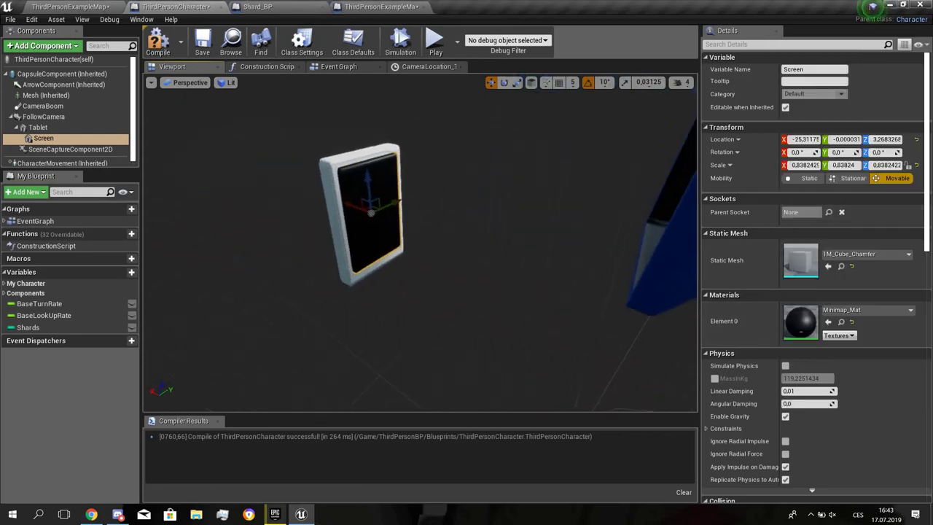
- Run the game preview and walk around to check how the tablet's screen displays the minimap
{"action": "left_click", "coordinate": [435, 42]}
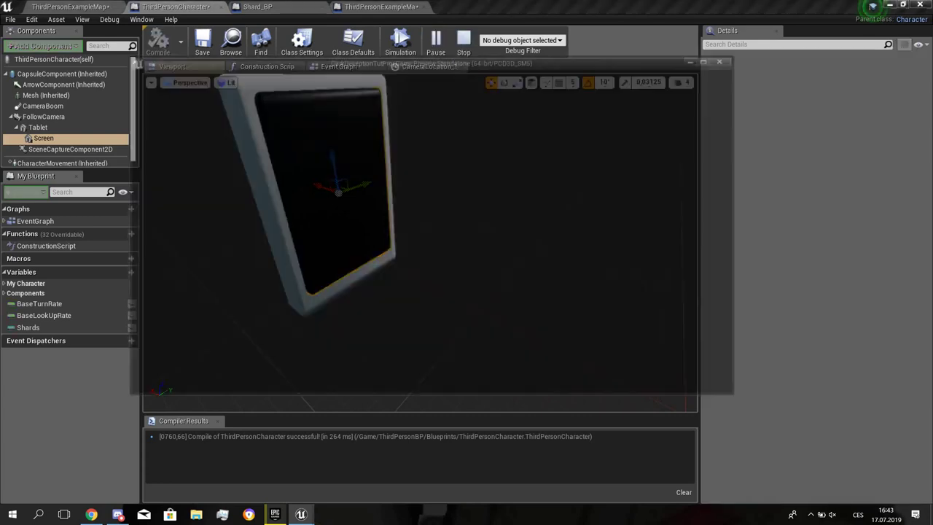
{"action": "key", "text": "w"}
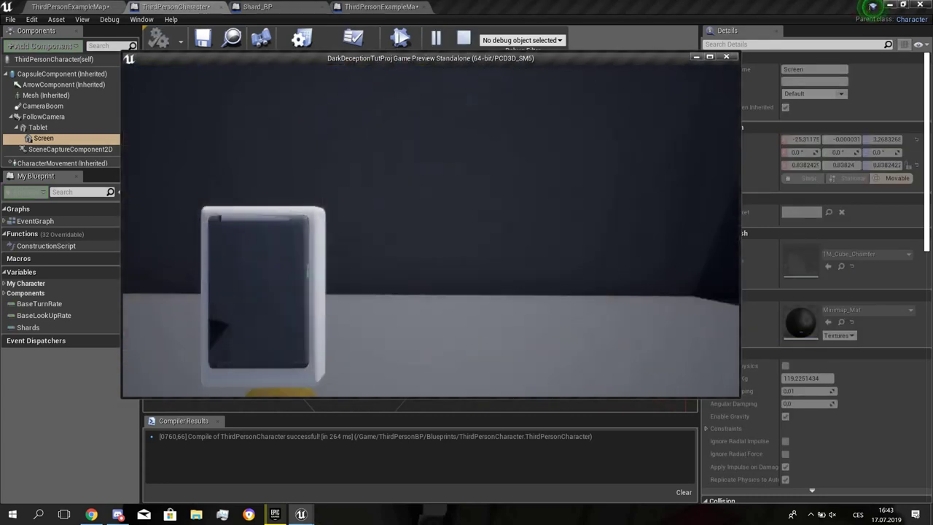
{"action": "key", "text": "w"}
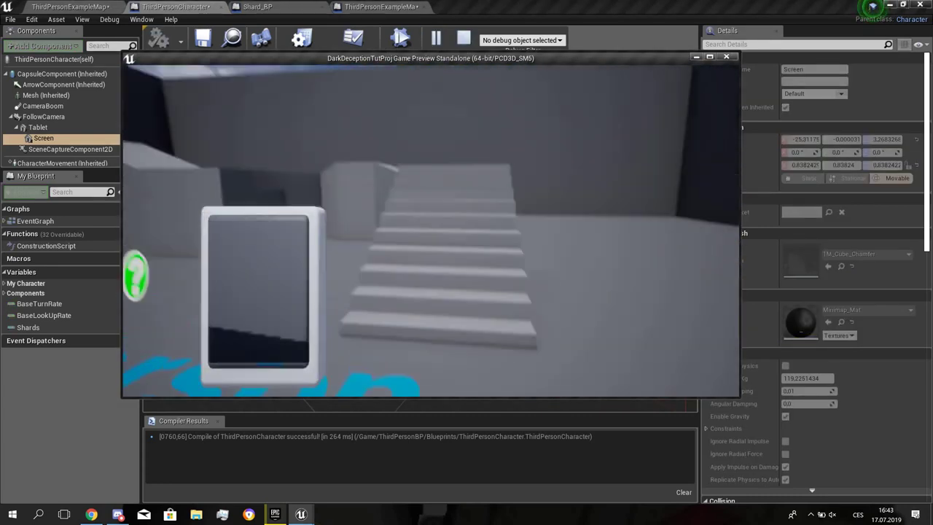
{"action": "key", "text": "Escape"}
- Delete the Screen component from the tablet
{"action": "scroll", "coordinate": [421, 242], "scroll_direction": "down", "scroll_amount": 5}
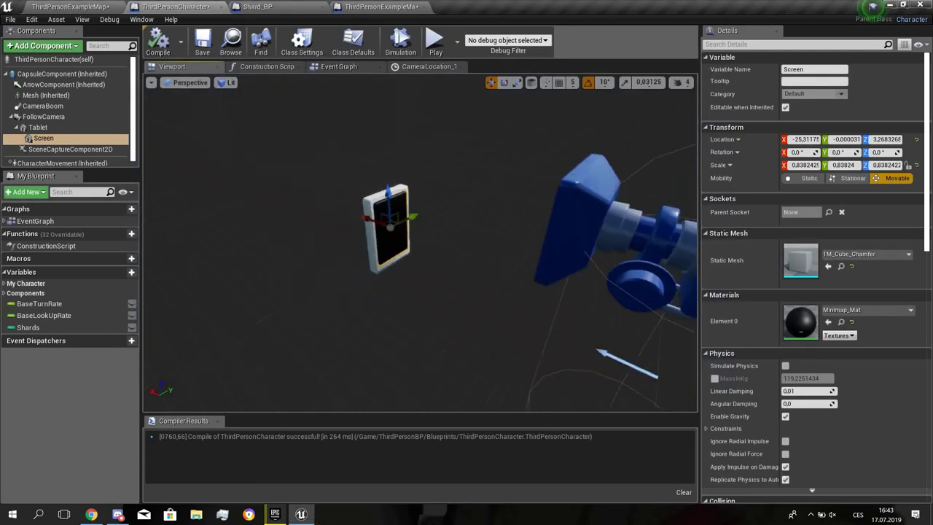
{"action": "right_click_drag", "start_coordinate": [420, 243], "coordinate": [510, 182]}
{"action": "key", "text": "f"}
{"action": "scroll", "coordinate": [421, 243], "scroll_direction": "up", "scroll_amount": 2}
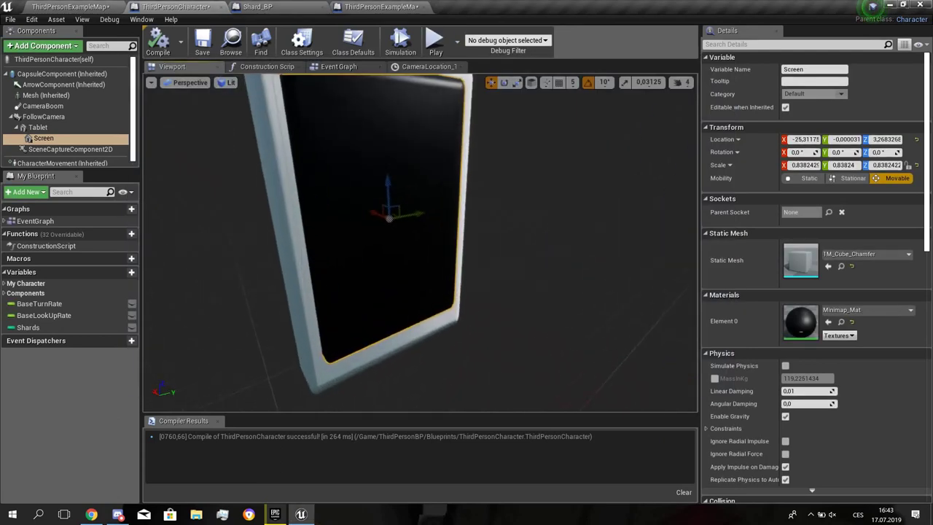
{"action": "scroll", "coordinate": [421, 243], "scroll_direction": "down", "scroll_amount": 5}
{"action": "scroll", "coordinate": [421, 243], "scroll_direction": "up", "scroll_amount": 2}
{"action": "key", "text": "Delete"}
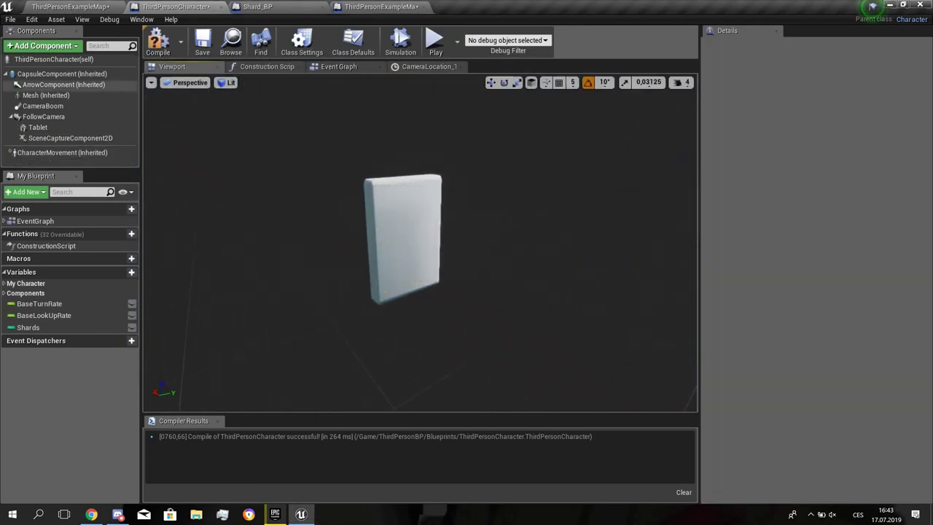
- Add a Paper Sprite component to the character
{"action": "left_click", "coordinate": [56, 47]}
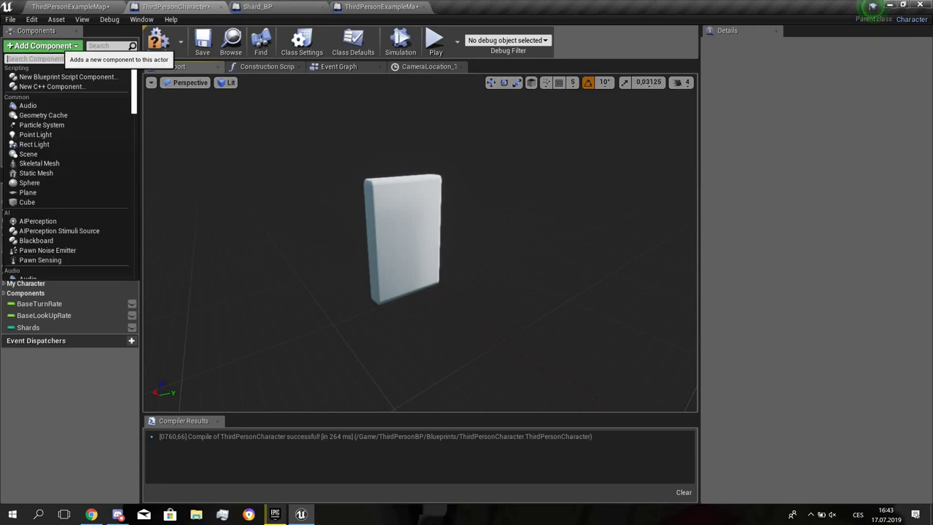
{"action": "type", "text": "2D"}
{"action": "key", "text": "BackSpace"}
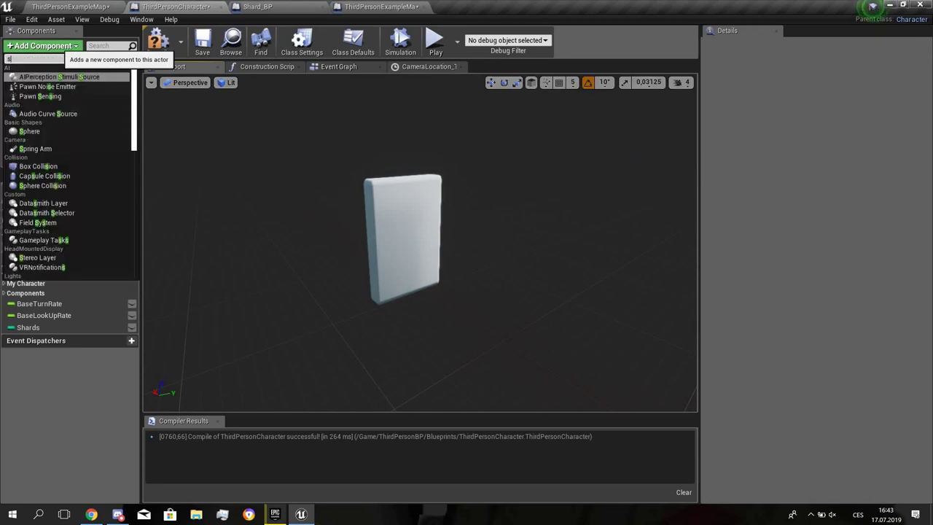
{"action": "type", "text": "spi"}
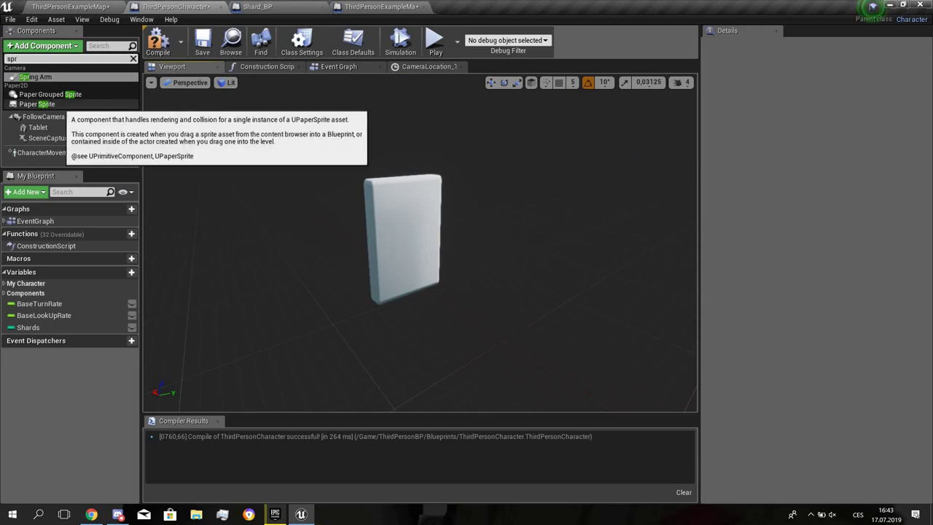
{"action": "left_click", "coordinate": [37, 103]}
{"action": "mouse_move", "coordinate": [420, 242]}
{"action": "right_mouse_down"}
{"action": "mouse_move", "coordinate": [504, 252]}
{"action": "mouse_move", "coordinate": [445, 255]}
{"action": "mouse_move", "coordinate": [433, 245]}
{"action": "right_mouse_up"}
- Assign Minimap_Mat to the paper sprite and move it forward towards the tablet to X about 108.5
{"action": "left_click", "coordinate": [867, 322]}
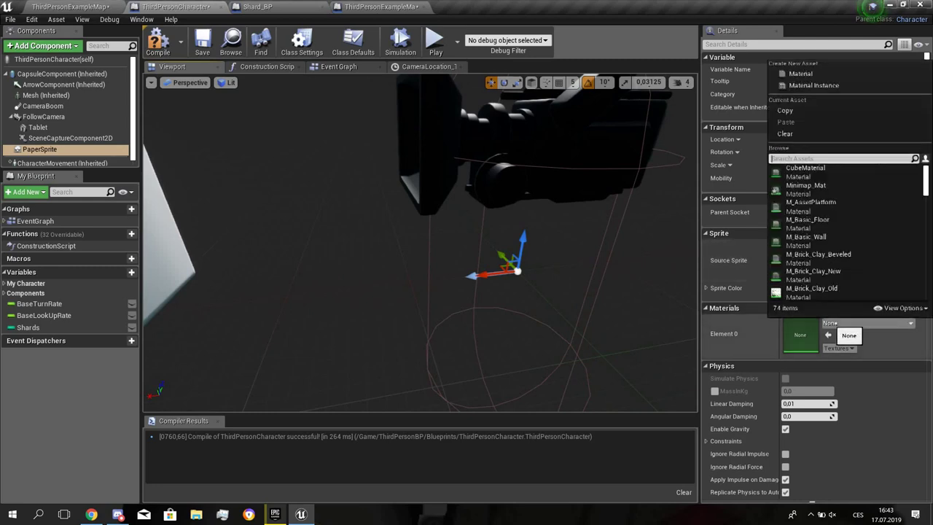
{"action": "type", "text": "mini"}
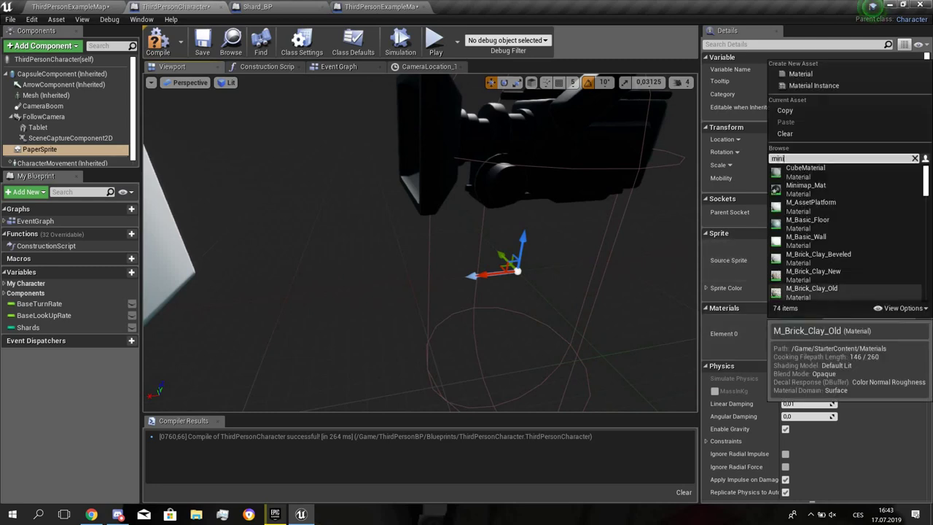
{"action": "type", "text": "m"}
{"action": "left_click", "coordinate": [805, 172]}
{"action": "right_click_drag", "start_coordinate": [583, 237], "coordinate": [558, 229]}
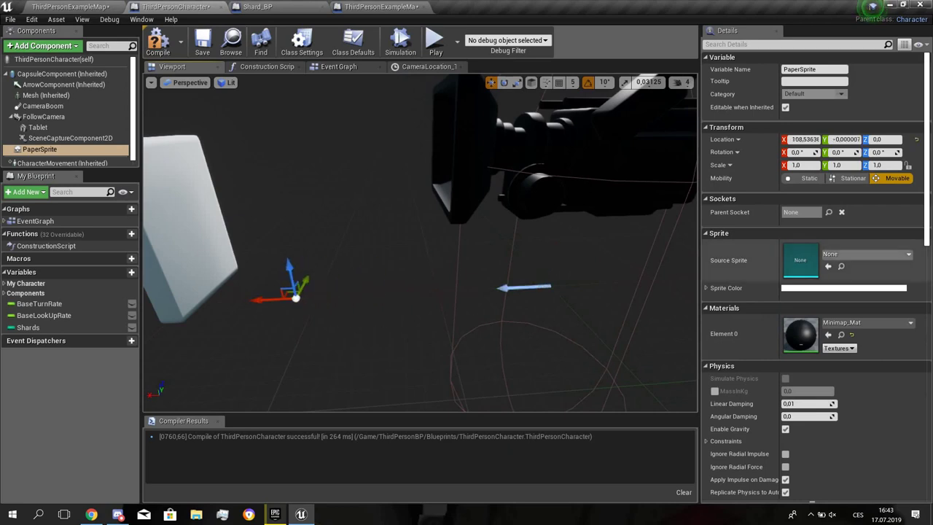
- Check the available source sprites and the Minimap render target's asset actions for a sprite option, and return to the ThirdPersonCharacter blueprint
{"action": "left_click", "coordinate": [865, 253]}
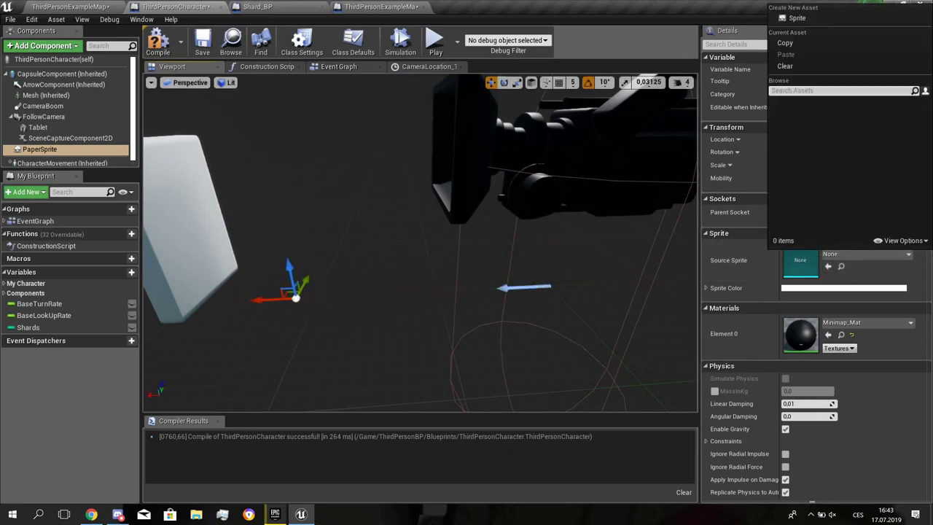
{"action": "left_click", "coordinate": [71, 6]}
{"action": "right_click", "coordinate": [210, 407]}
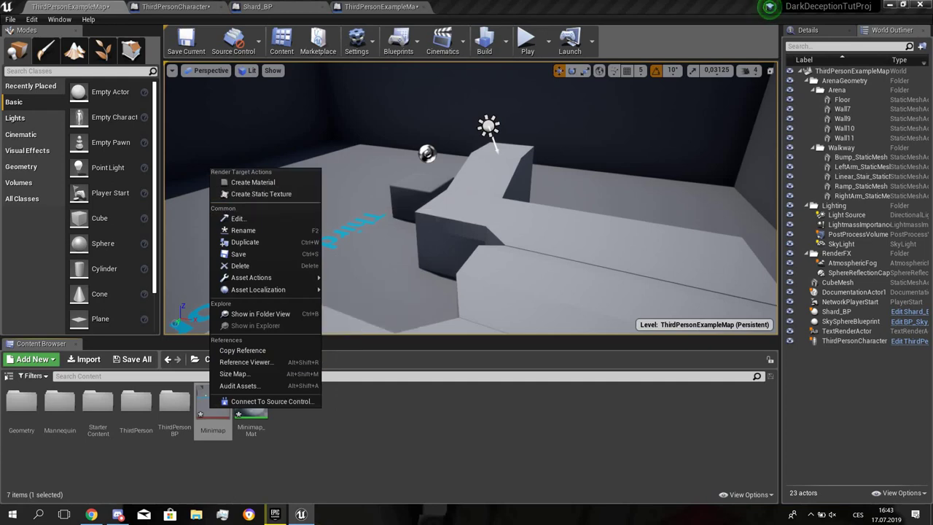
{"action": "left_click", "coordinate": [386, 7]}
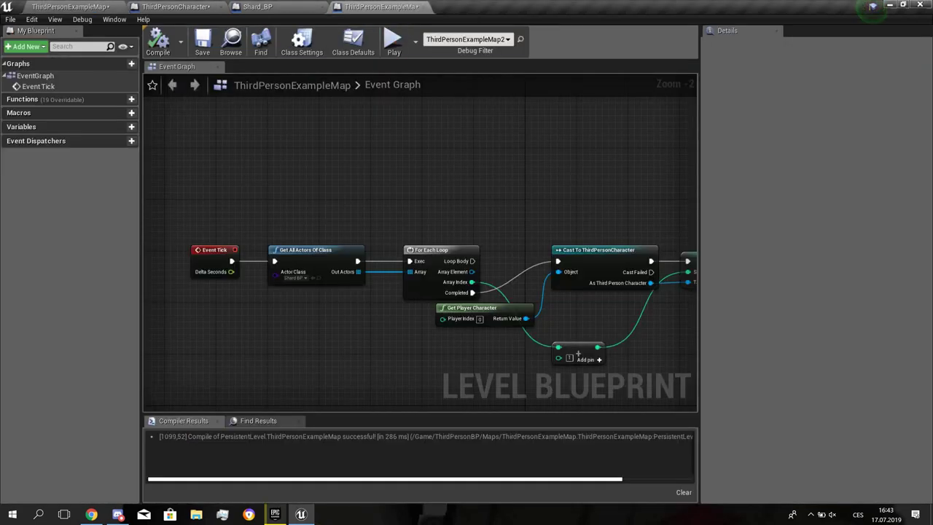
{"action": "left_click", "coordinate": [299, 6]}
{"action": "left_click", "coordinate": [175, 7]}
- Add a Plane component under the paper sprite, raise it to Z about 19.3 and pitch it 90° to stand upright
{"action": "right_click_drag", "start_coordinate": [408, 233], "coordinate": [327, 229]}
{"action": "left_click", "coordinate": [44, 45]}
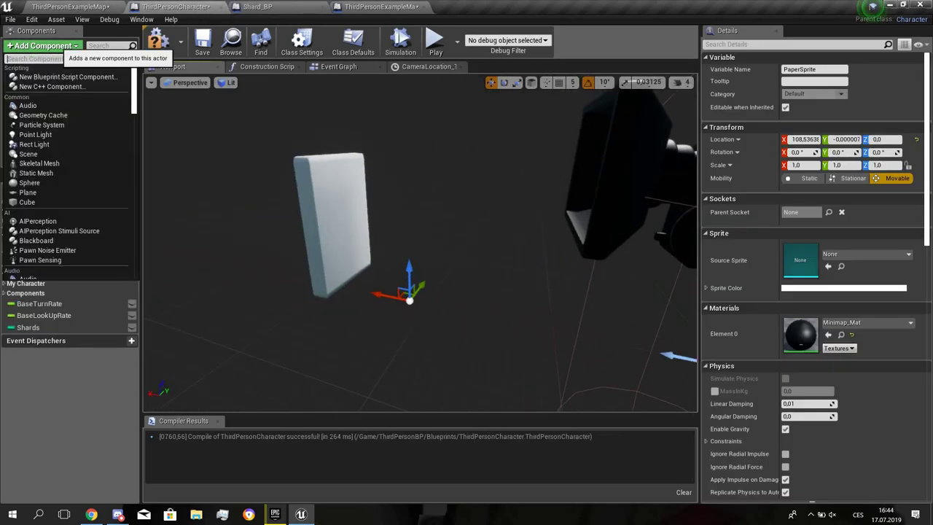
{"action": "type", "text": "cube"}
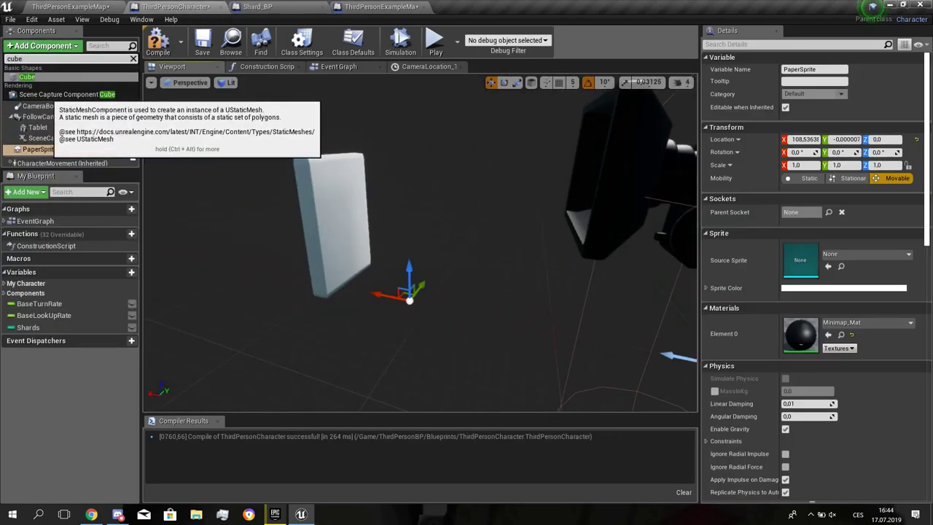
{"action": "key", "text": "BackSpace"}
{"action": "key", "text": "BackSpace"}
{"action": "key", "text": "BackSpace"}
{"action": "key", "text": "BackSpace"}
{"action": "type", "text": "plan"}
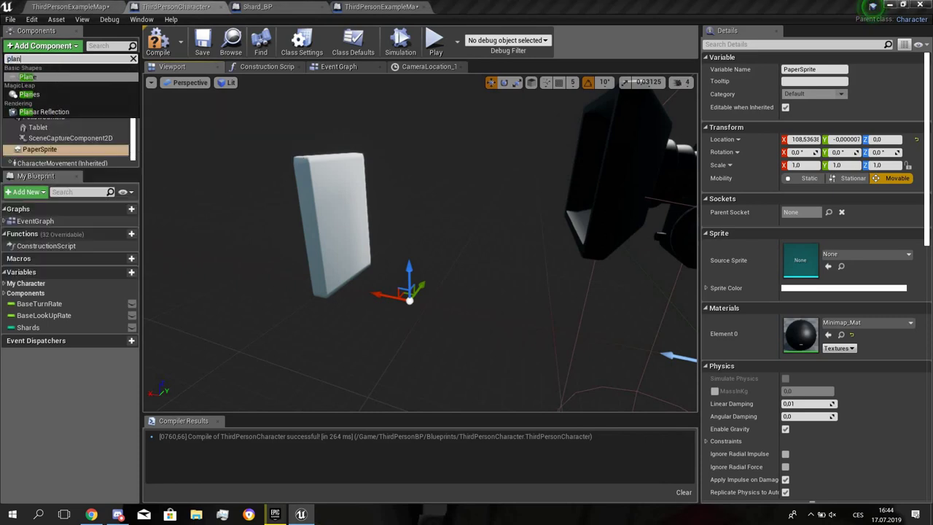
{"action": "left_click", "coordinate": [29, 76]}
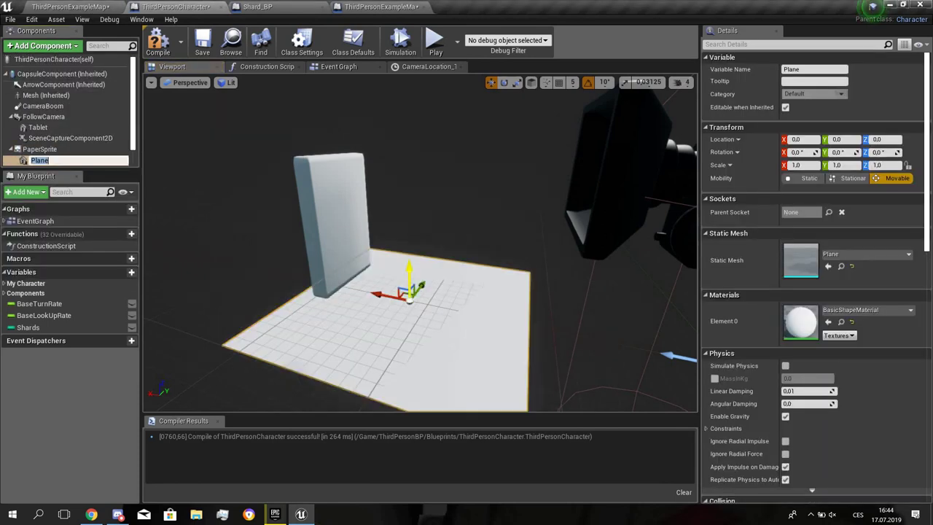
{"action": "left_click_drag", "start_coordinate": [408, 272], "coordinate": [437, 178]}
{"action": "key", "text": "e"}
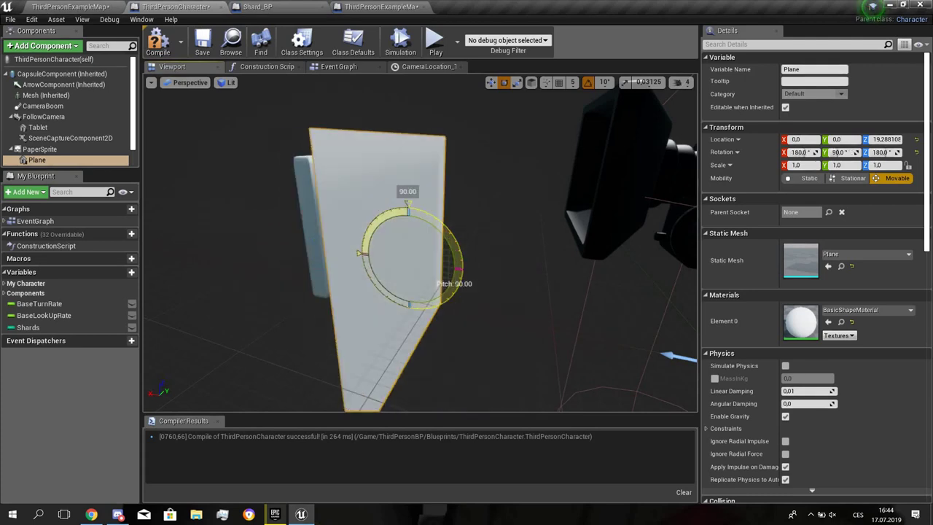
- Assign the Minimap_Mat material to the plane and check it in a game preview
{"action": "left_click", "coordinate": [867, 309]}
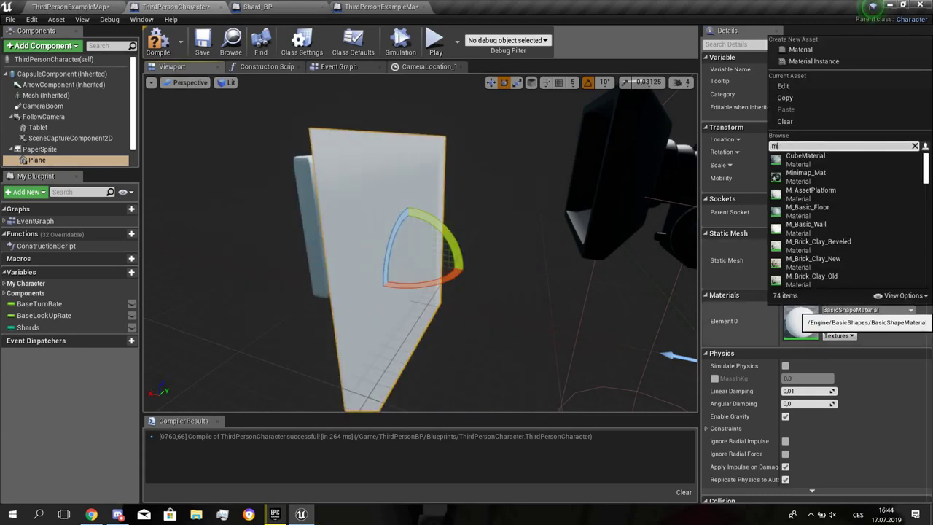
{"action": "type", "text": "mini"}
{"action": "left_click", "coordinate": [820, 160]}
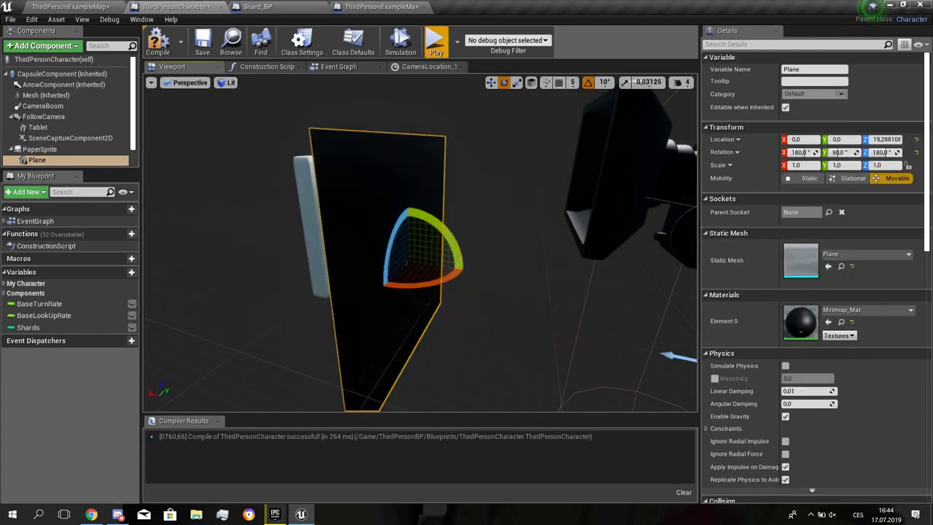
{"action": "left_click", "coordinate": [436, 45]}
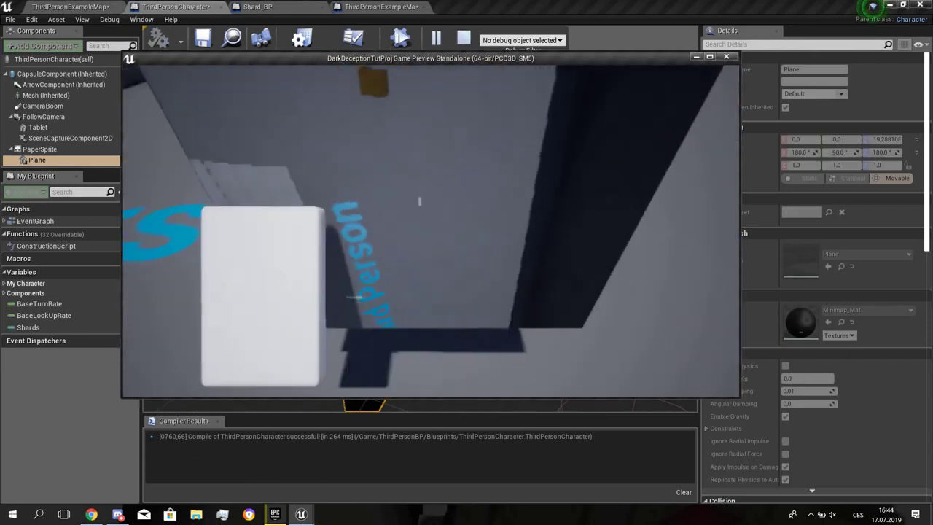
{"action": "key", "text": "Escape"}
- Fit the plane onto the tablet's face at scale about 0.18, X 3.9, Y -35.5 and Z 45.3, and test it in a game preview
{"action": "key", "text": "r"}
{"action": "left_click_drag", "start_coordinate": [410, 260], "coordinate": [380, 282]}
{"action": "mouse_move", "coordinate": [432, 266]}
{"action": "left_mouse_down"}
{"action": "mouse_move", "coordinate": [379, 269]}
{"action": "mouse_move", "coordinate": [418, 271]}
{"action": "left_mouse_up"}
{"action": "left_click_drag", "start_coordinate": [396, 226], "coordinate": [315, 278]}
{"action": "key", "text": "r"}
{"action": "left_click_drag", "start_coordinate": [351, 224], "coordinate": [348, 191]}
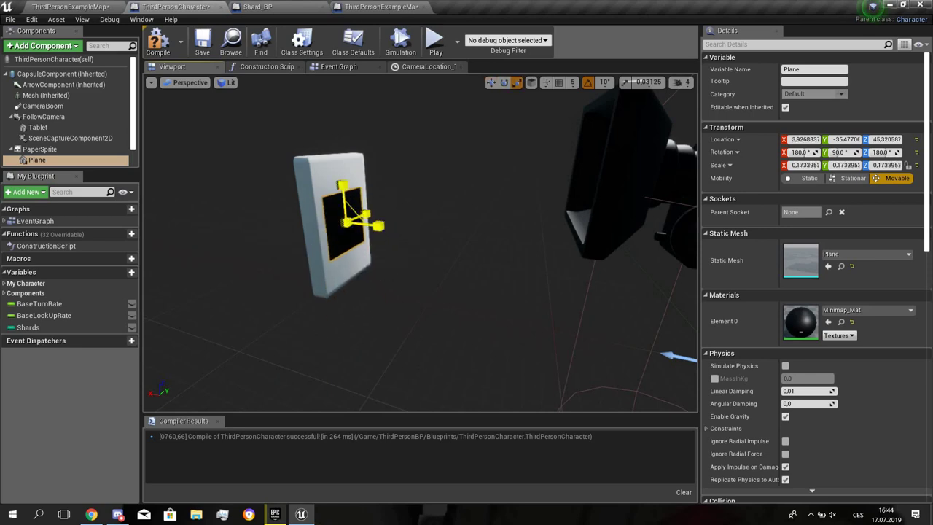
{"action": "left_click", "coordinate": [434, 42]}
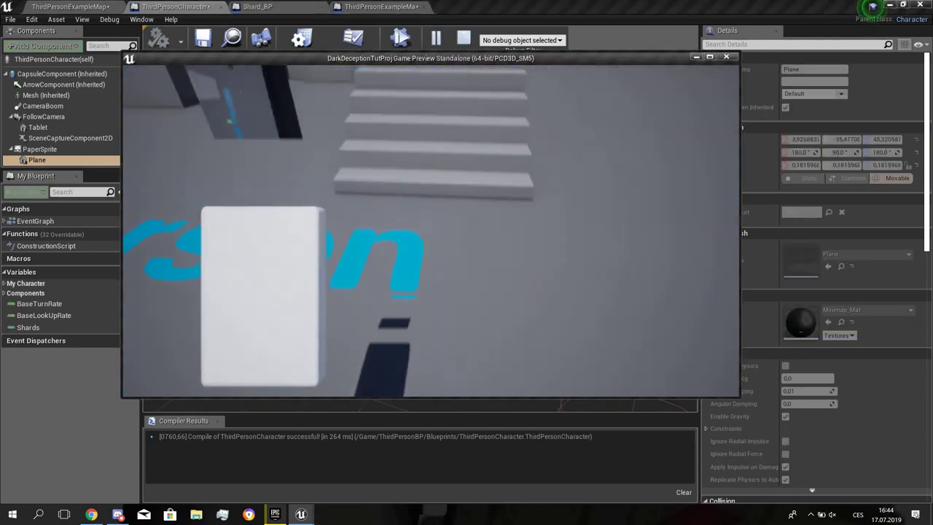
{"action": "key", "text": "Escape"}
- Attach the plane to the Tablet component and walk around in a game preview to check the minimap
{"action": "scroll", "coordinate": [41, 130], "scroll_direction": "down", "scroll_amount": 1}
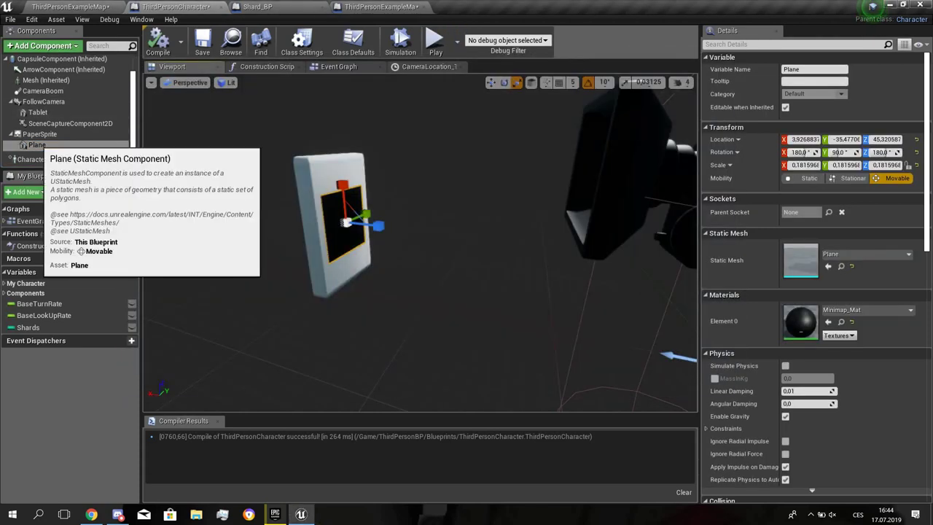
{"action": "left_click_drag", "start_coordinate": [33, 144], "coordinate": [33, 112]}
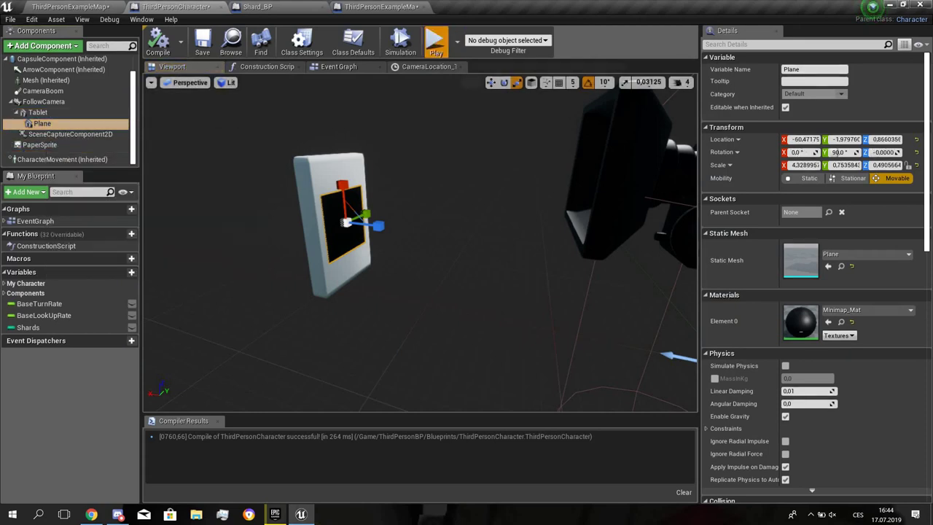
{"action": "left_click", "coordinate": [435, 43]}
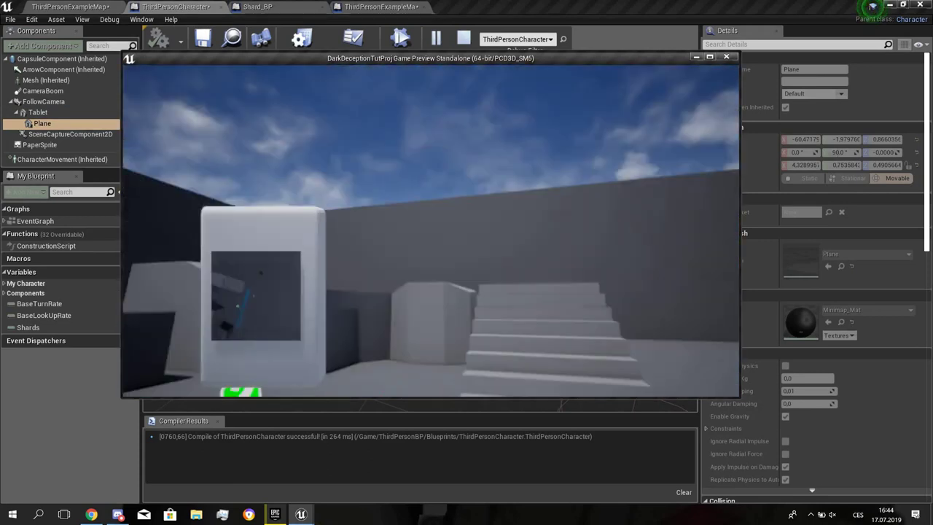
{"action": "key", "text": "w"}
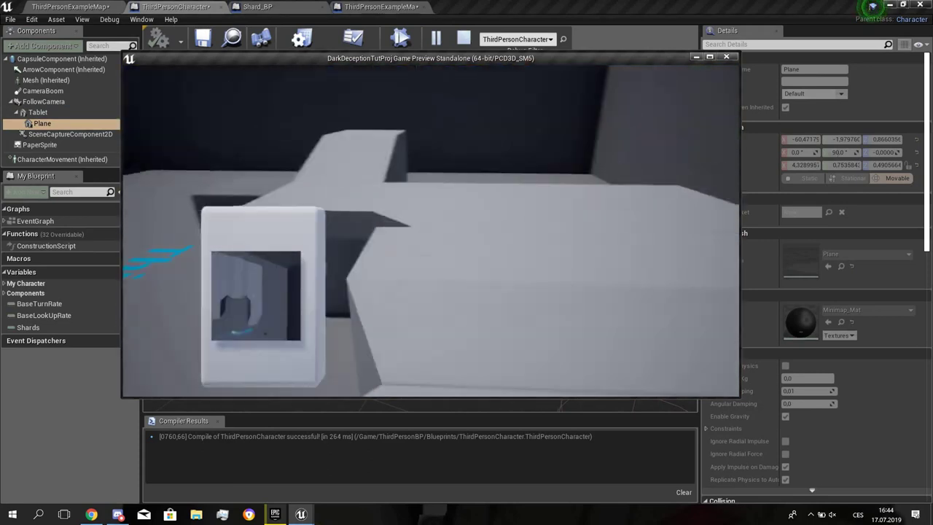
{"action": "key", "text": "Escape"}
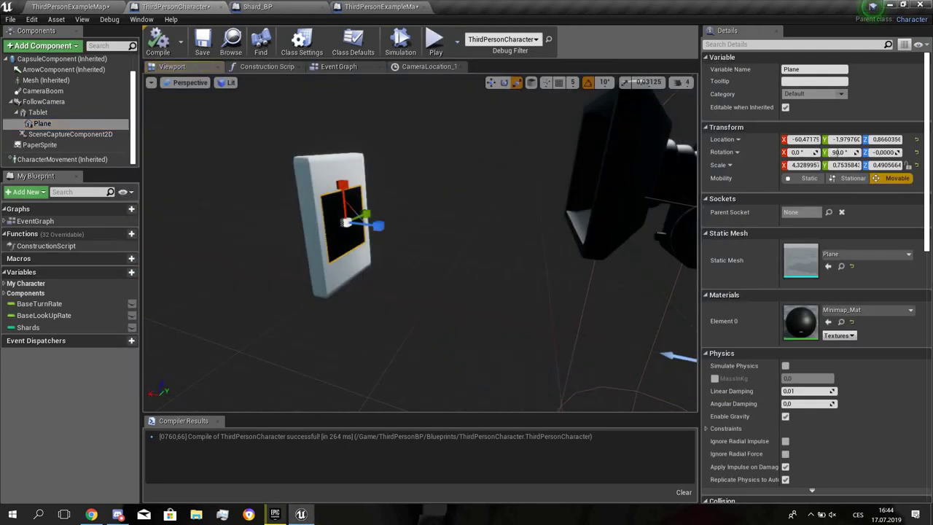
- Reattach the plane to the character's inherited Mesh component
{"action": "left_click_drag", "start_coordinate": [45, 122], "coordinate": [64, 98]}
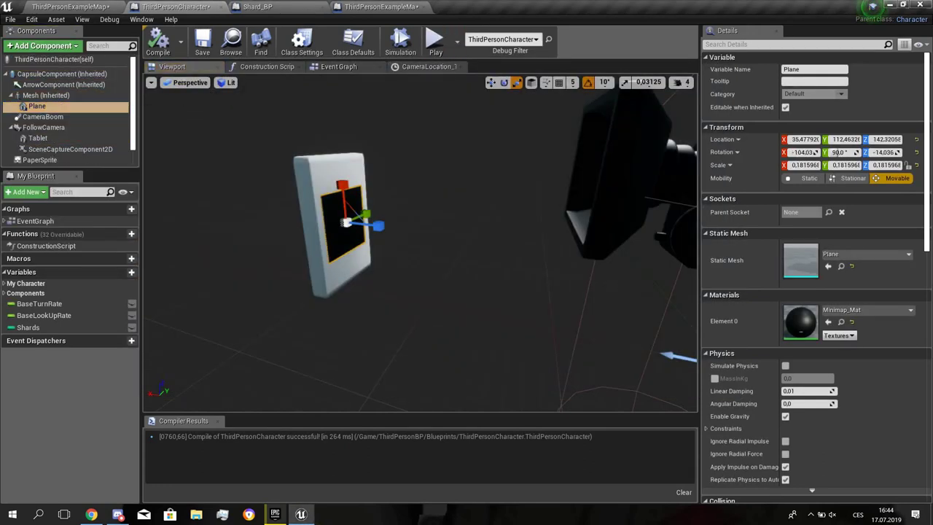
- Test the plane in a game preview, reattach it to the Tablet component, and walk around in another preview to check the minimap
{"action": "left_click", "coordinate": [435, 42]}
{"action": "key", "text": "Escape"}
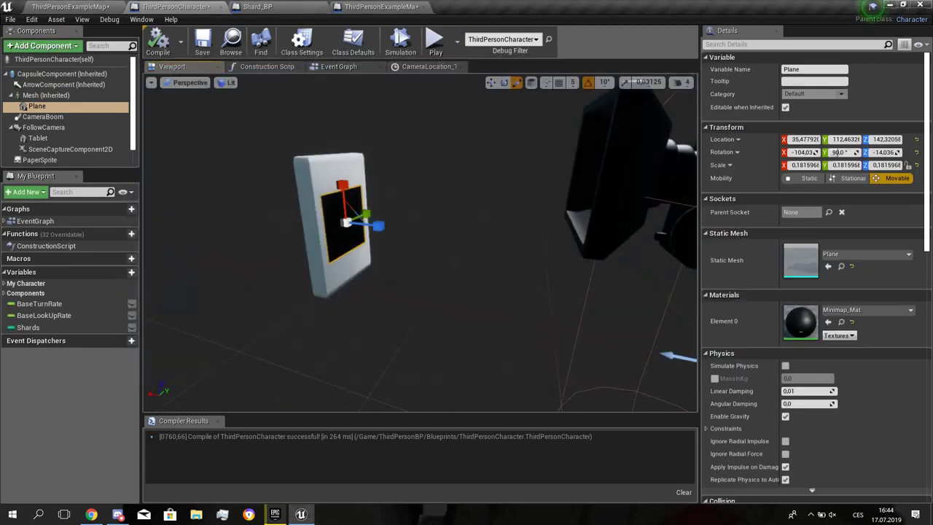
{"action": "left_click_drag", "start_coordinate": [56, 95], "coordinate": [50, 138]}
{"action": "left_click_drag", "start_coordinate": [39, 106], "coordinate": [45, 139]}
{"action": "left_click", "coordinate": [436, 43]}
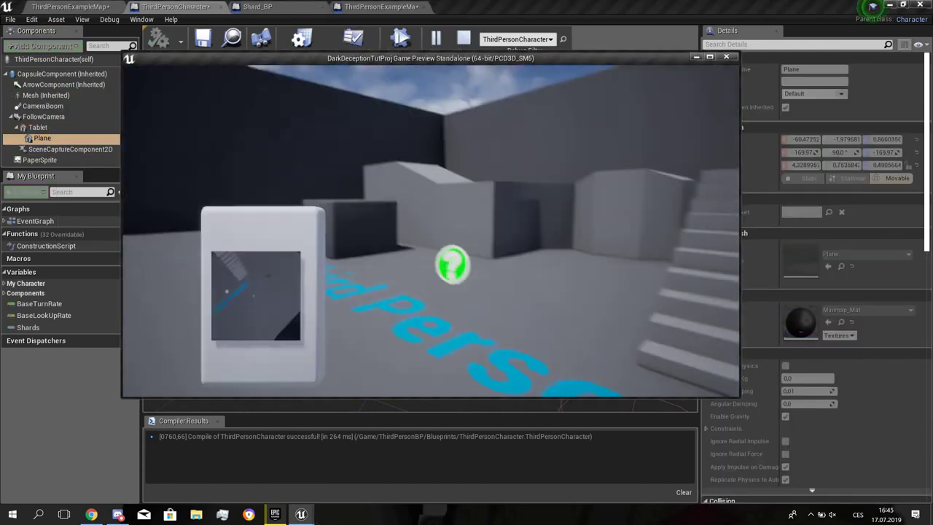
{"action": "key", "text": "w"}
{"action": "key", "text": "w"}
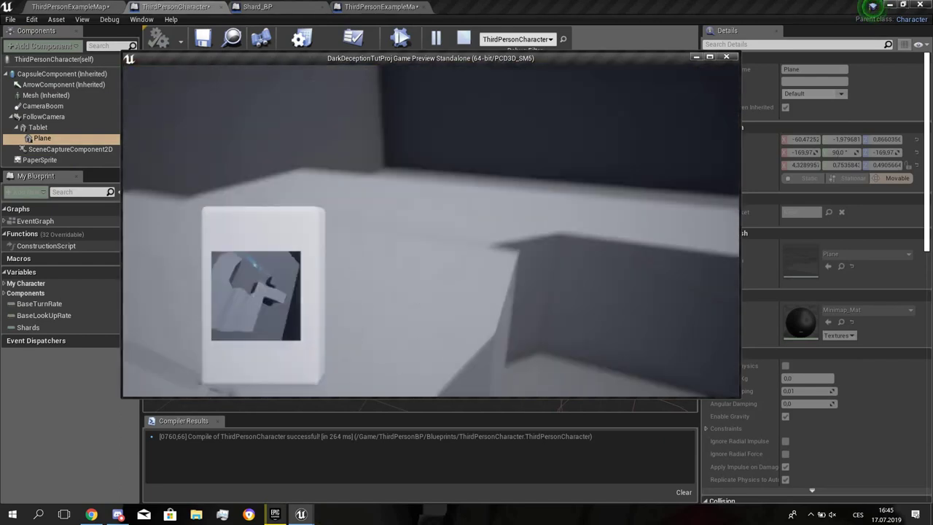
{"action": "key", "text": "Escape"}
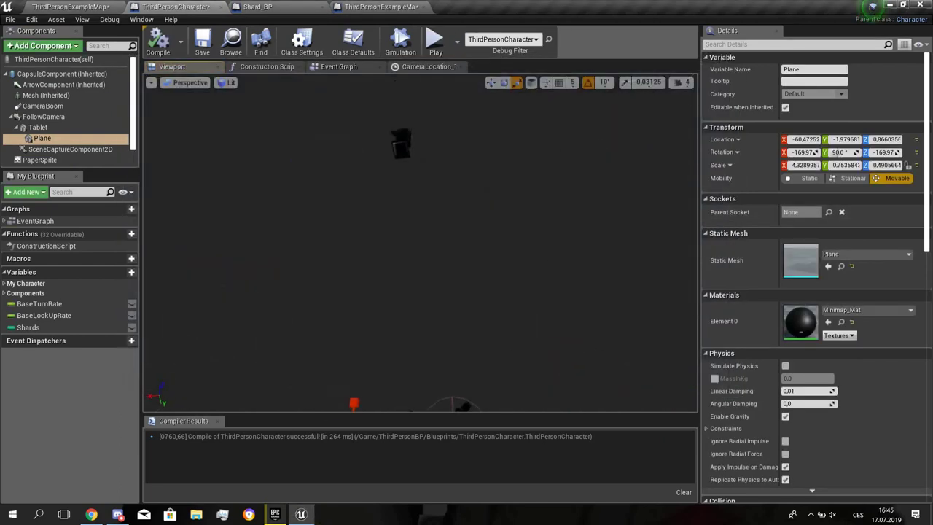
- Try SceneDepth in R as the SceneCaptureComponent2D's capture source and check the tablet screen in a game preview
{"action": "left_click", "coordinate": [401, 141]}
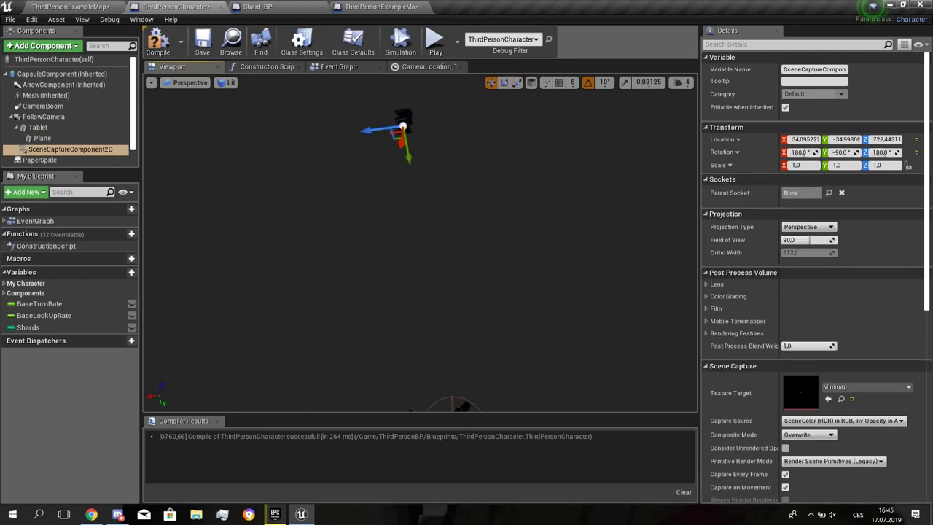
{"action": "left_click", "coordinate": [706, 297]}
{"action": "left_click", "coordinate": [706, 296]}
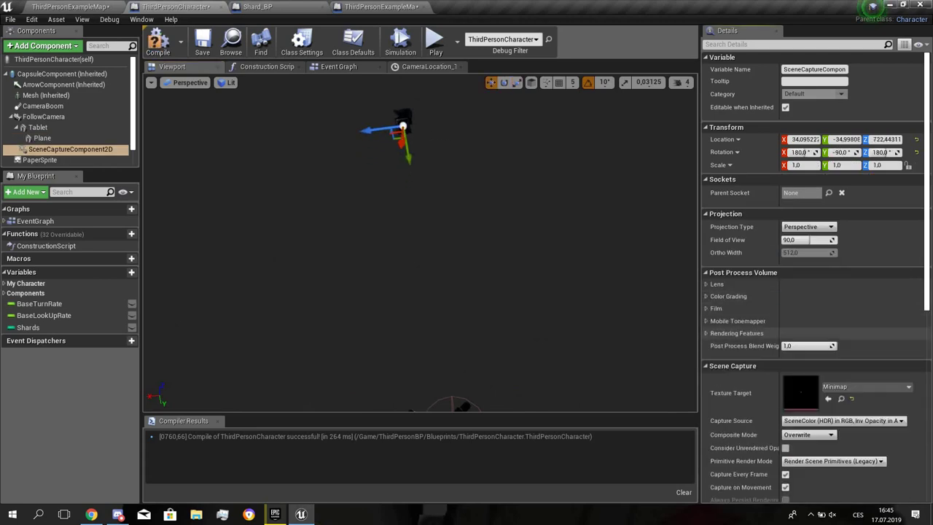
{"action": "scroll", "coordinate": [772, 342], "scroll_direction": "down", "scroll_amount": 3}
{"action": "left_click", "coordinate": [806, 370]}
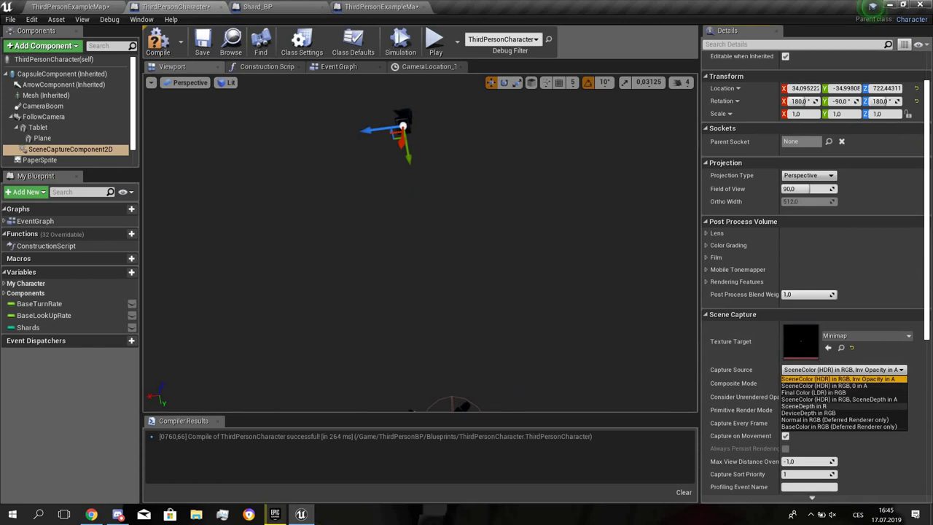
{"action": "left_click", "coordinate": [801, 406]}
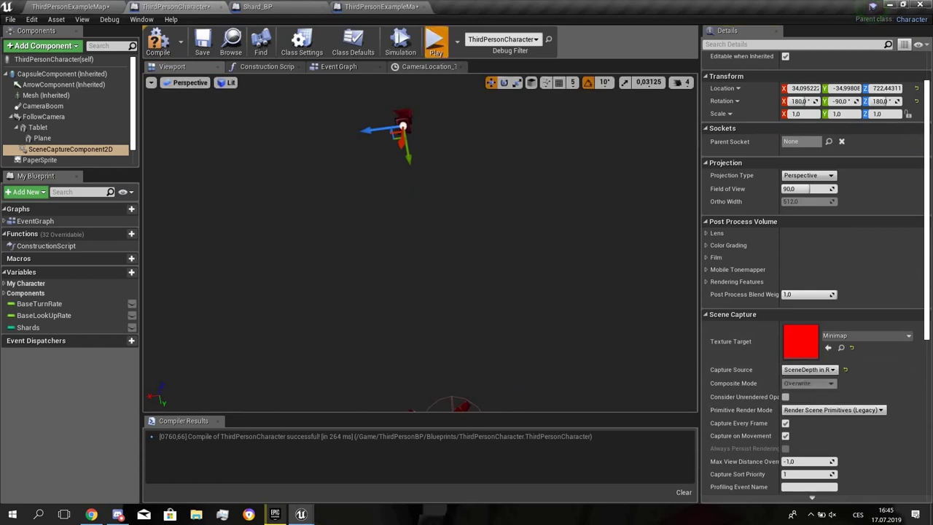
{"action": "left_click", "coordinate": [436, 42]}
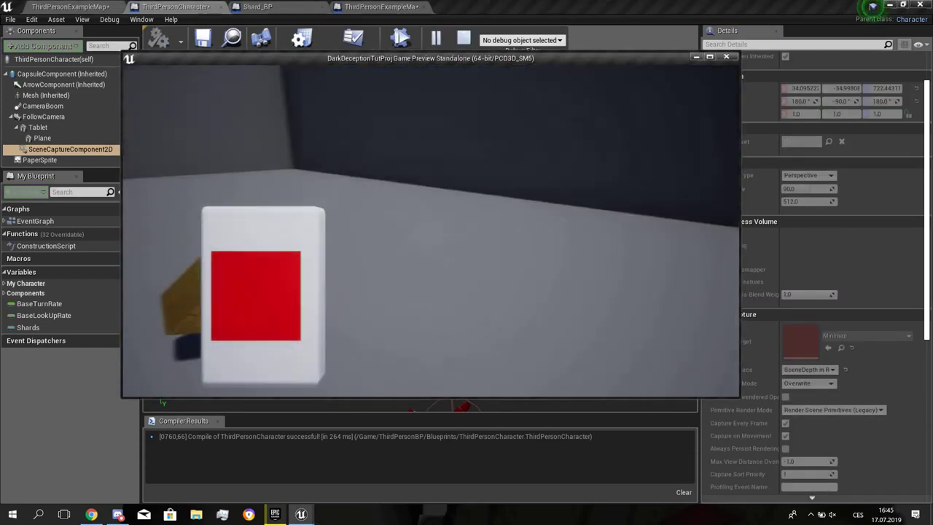
{"action": "key", "text": "Escape"}
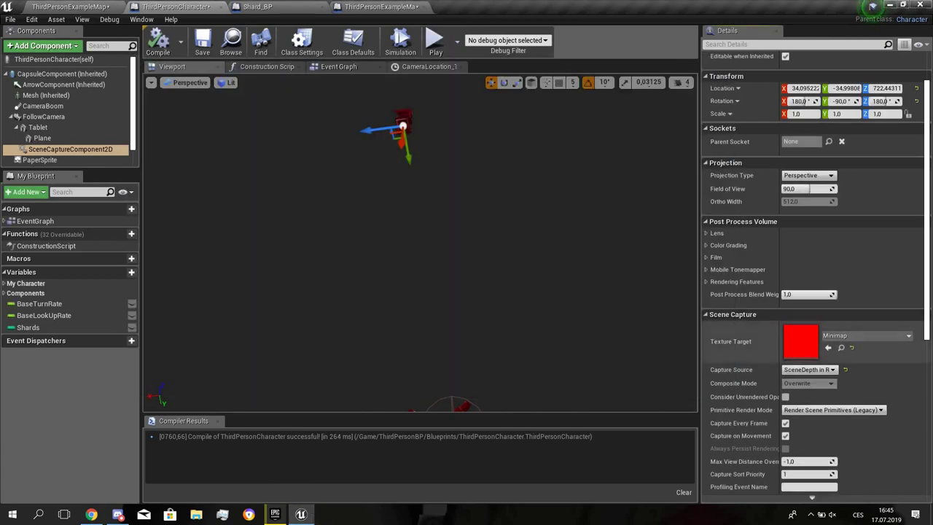
- Try Final Color (LDR) in RGB as the scene capture's source and check the minimap in a game preview
{"action": "left_click", "coordinate": [816, 370]}
{"action": "left_click", "coordinate": [809, 392]}
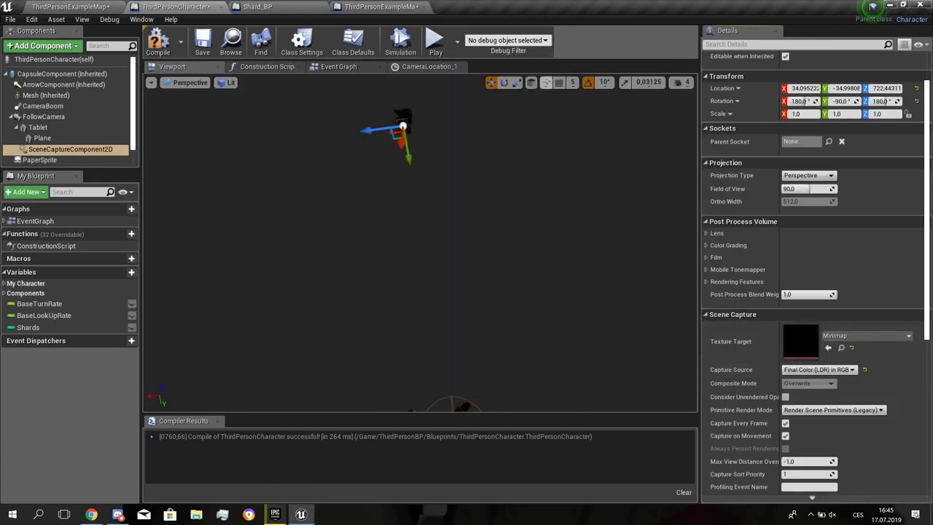
{"action": "left_click", "coordinate": [436, 43]}
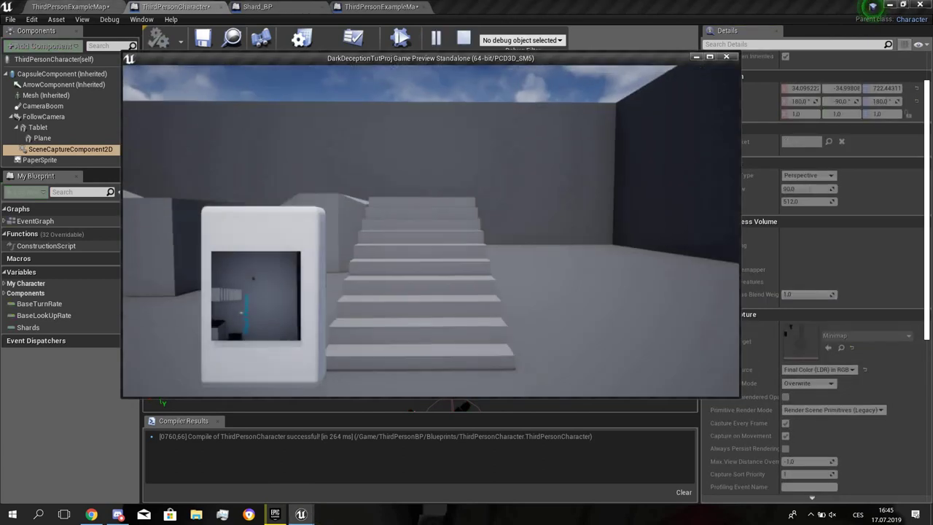
{"action": "key", "text": "Escape"}
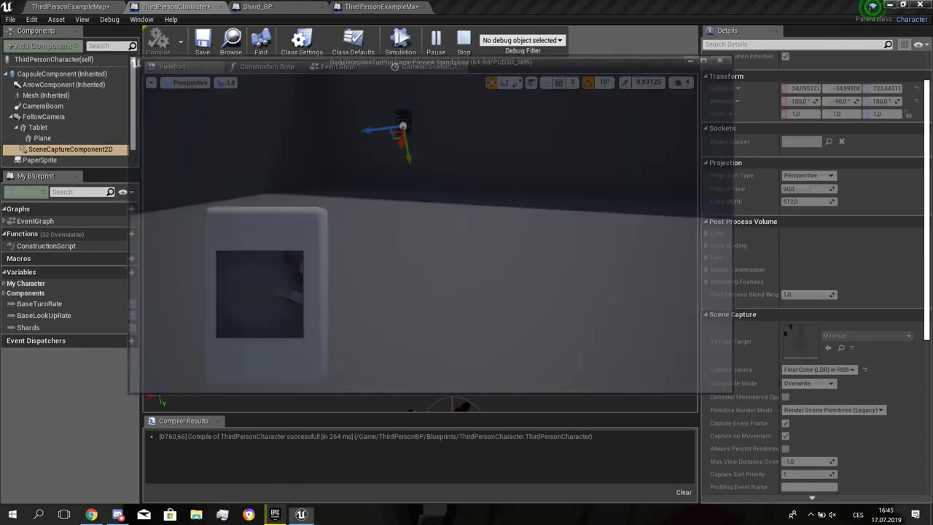
- Set the scene capture's source to BaseColor in RGB and walk around in a game preview to check the minimap
{"action": "left_click", "coordinate": [819, 369]}
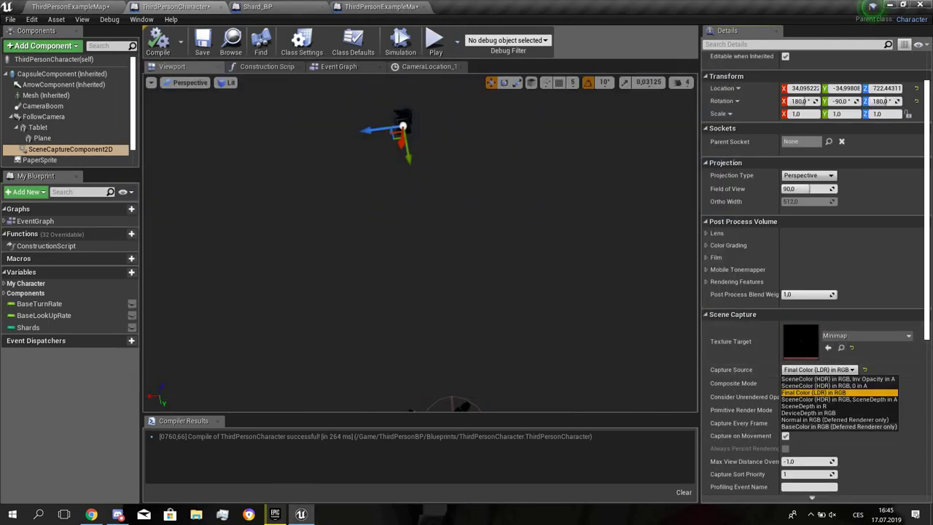
{"action": "left_click", "coordinate": [838, 426]}
{"action": "left_click", "coordinate": [436, 42]}
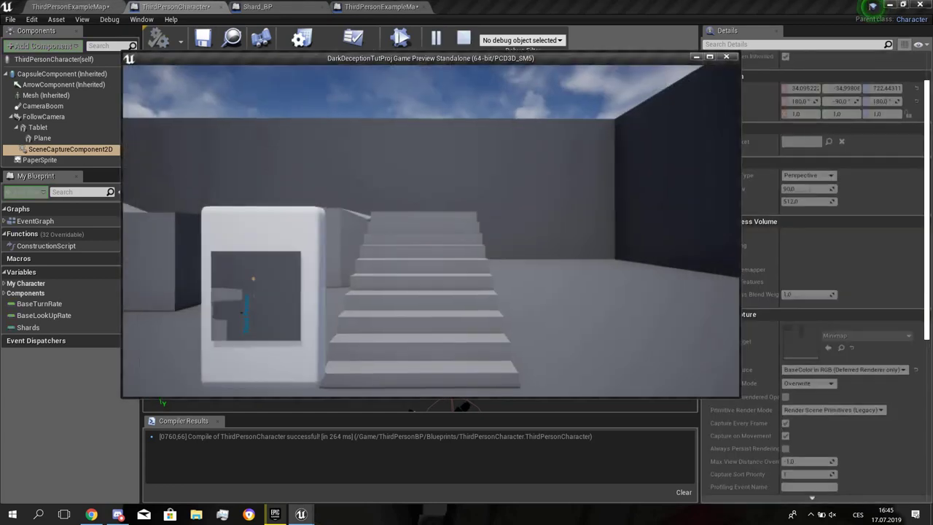
{"action": "key", "text": "w"}
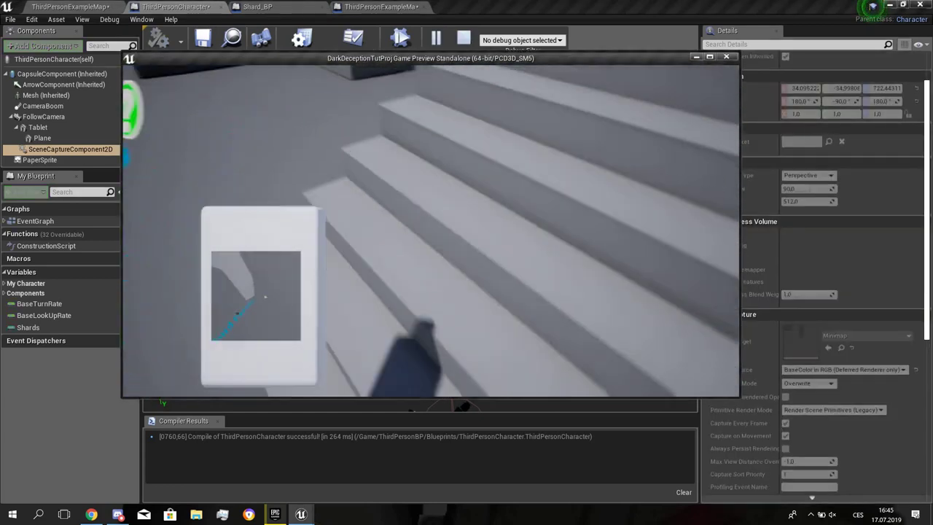
{"action": "key", "text": "d"}
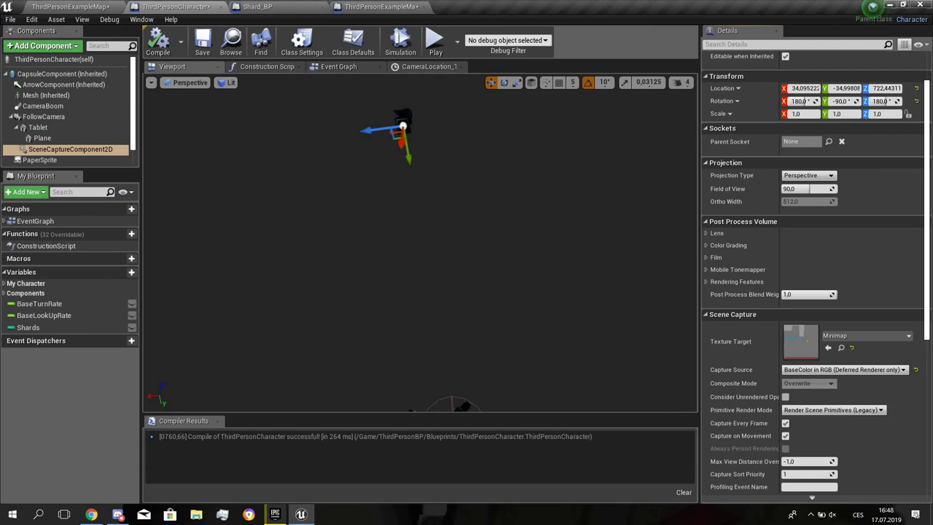
- Select the shard in the ThirdPersonExampleMap level, open its Shard_BP blueprint for editing, and show the component viewport
{"action": "right_click_drag", "start_coordinate": [420, 243], "coordinate": [390, 302]}
{"action": "left_click", "coordinate": [70, 7]}
{"action": "right_click_drag", "start_coordinate": [295, 250], "coordinate": [168, 240]}
{"action": "left_click", "coordinate": [435, 264]}
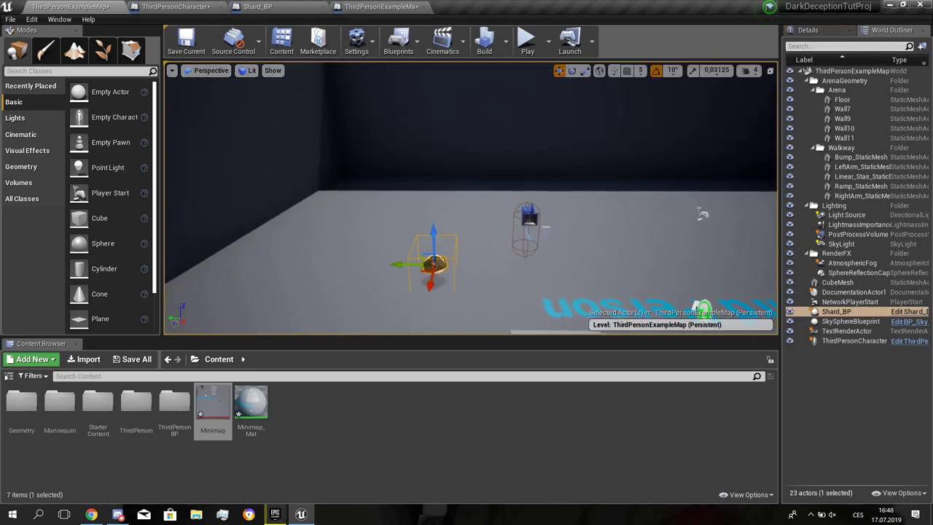
{"action": "left_click", "coordinate": [808, 29]}
{"action": "left_click", "coordinate": [898, 57]}
{"action": "left_click", "coordinate": [832, 79]}
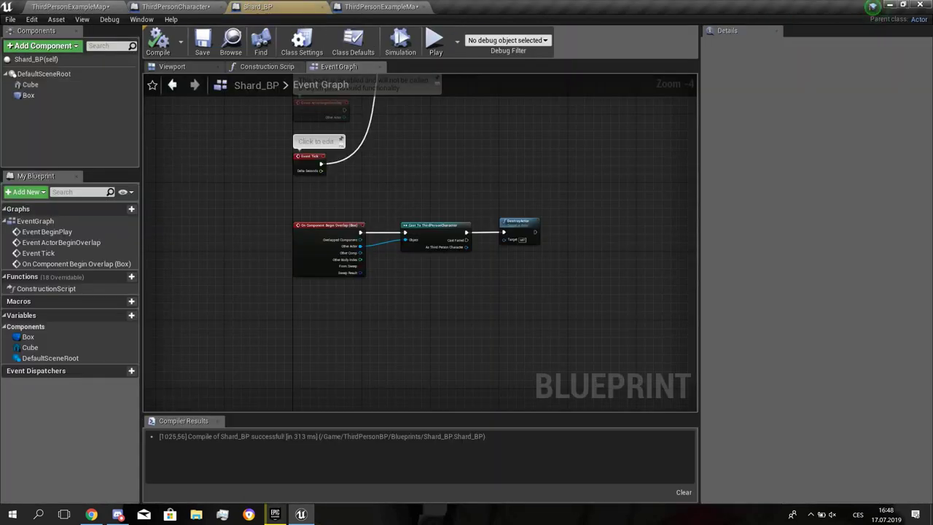
{"action": "right_click_drag", "start_coordinate": [437, 219], "coordinate": [454, 283]}
{"action": "left_click", "coordinate": [172, 66]}
- Add a second Cube component to Shard_BP and attach it directly to DefaultSceneRoot
{"action": "left_click", "coordinate": [31, 85]}
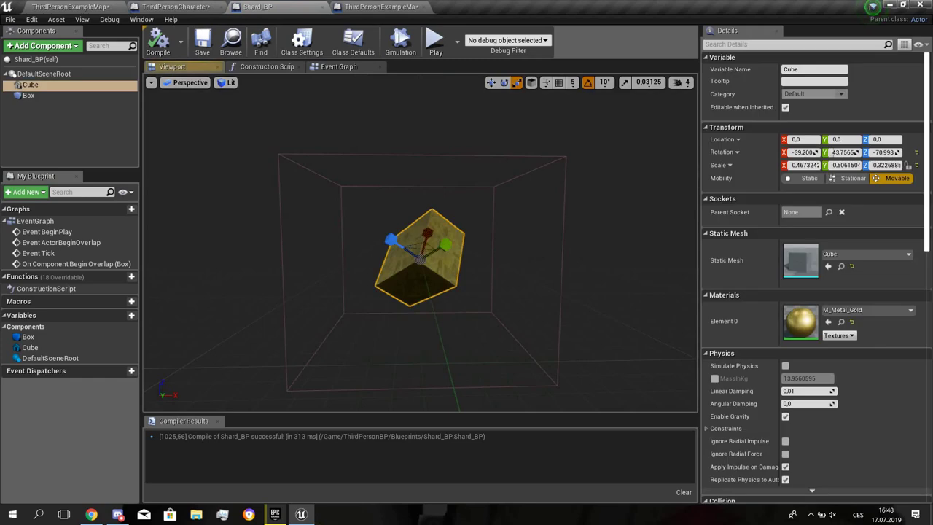
{"action": "right_click_drag", "start_coordinate": [291, 190], "coordinate": [291, 160]}
{"action": "key", "text": "s"}
{"action": "left_click", "coordinate": [42, 46]}
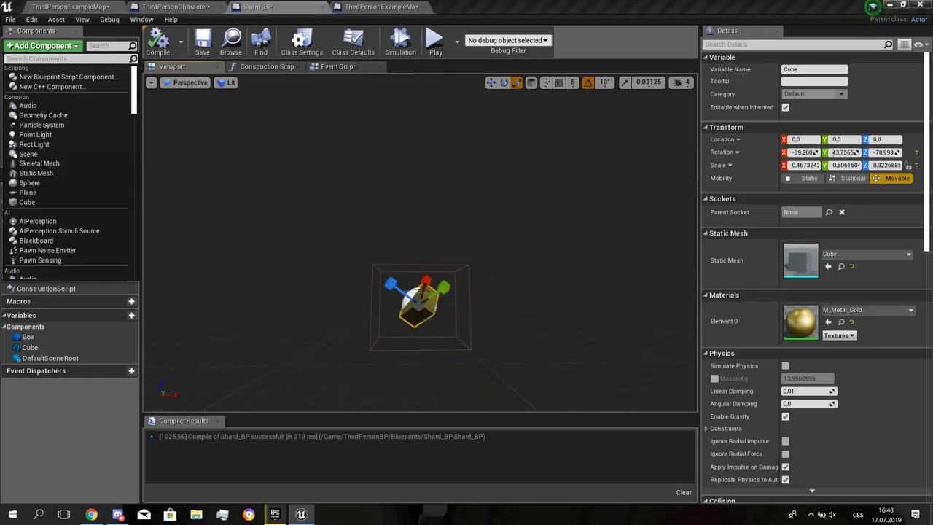
{"action": "type", "text": "cube"}
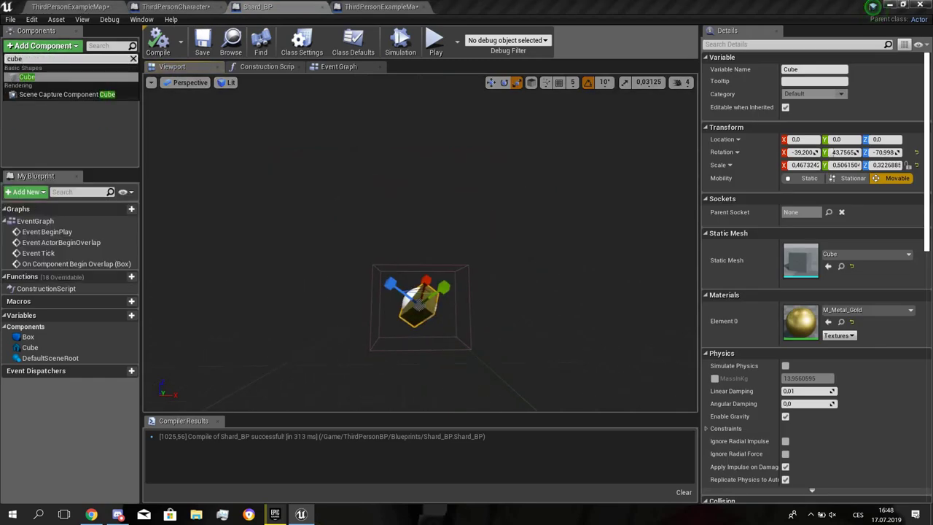
{"action": "left_click", "coordinate": [27, 77]}
{"action": "left_click", "coordinate": [35, 107]}
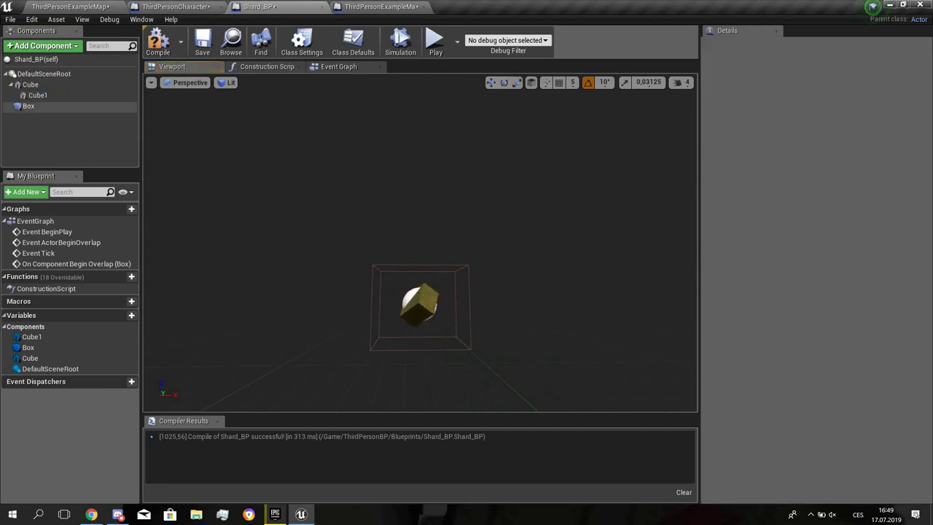
{"action": "left_click_drag", "start_coordinate": [36, 96], "coordinate": [39, 83]}
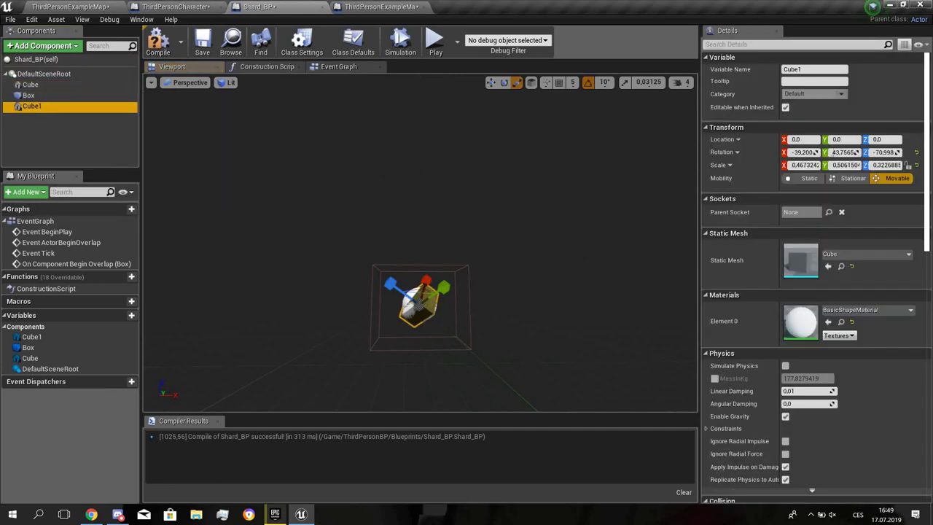
- Try moving and scaling Cube1 freehand, and reset its location, rotation and scale to their defaults
{"action": "left_click_drag", "start_coordinate": [427, 279], "coordinate": [345, 252]}
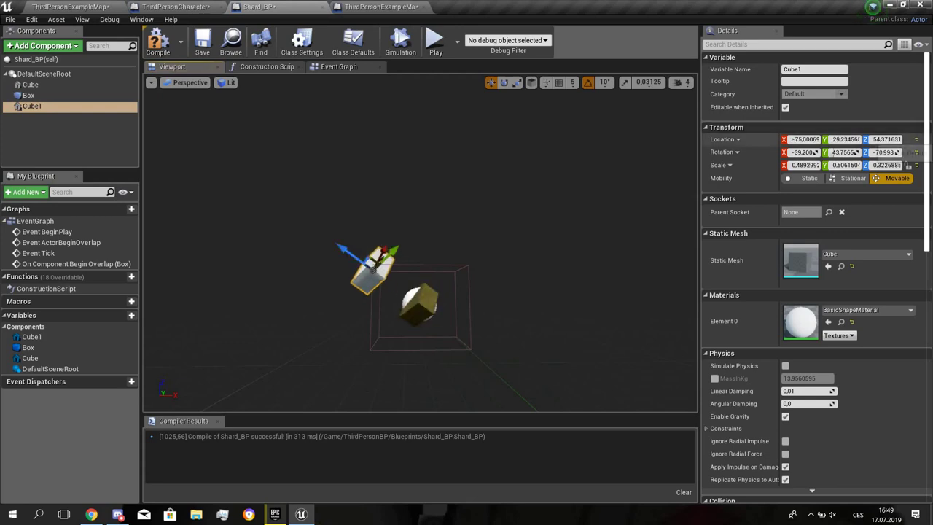
{"action": "left_click", "coordinate": [916, 139]}
{"action": "left_click", "coordinate": [916, 152]}
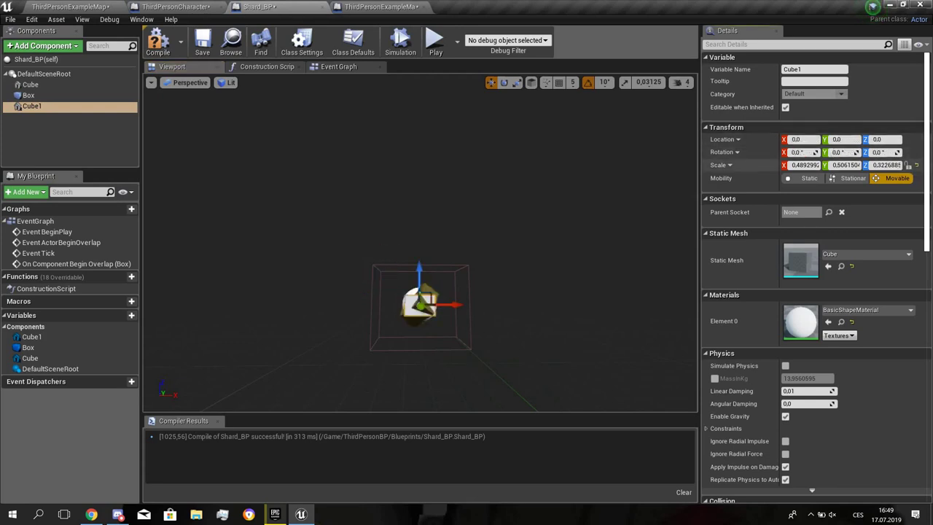
{"action": "left_click", "coordinate": [916, 166]}
{"action": "right_click_drag", "start_coordinate": [420, 306], "coordinate": [415, 306]}
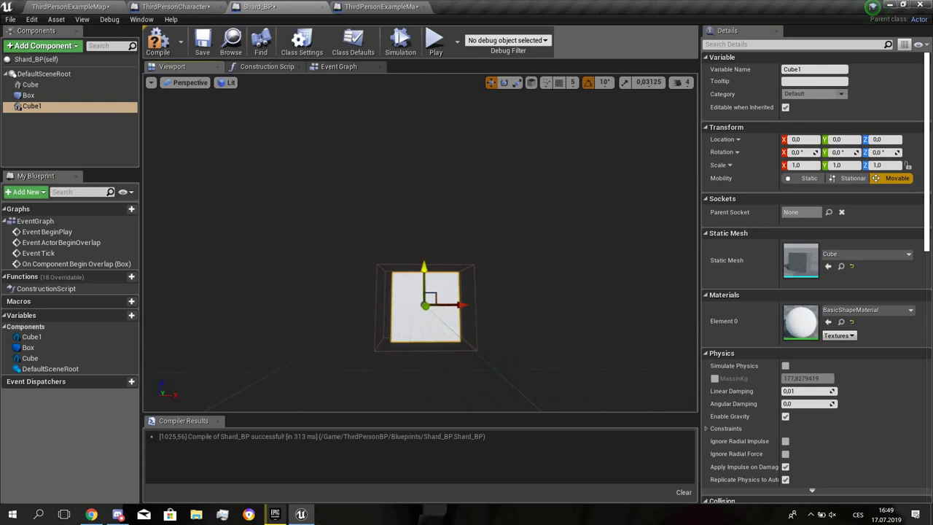
- Raise Cube1 high above the shard to Z about 765 and widen it to about 1.33 in X and 1.36 in Y
{"action": "left_click_drag", "start_coordinate": [424, 268], "coordinate": [424, 15]}
{"action": "right_click_drag", "start_coordinate": [424, 219], "coordinate": [424, 132]}
{"action": "right_click_drag", "start_coordinate": [417, 178], "coordinate": [328, 189]}
{"action": "left_click_drag", "start_coordinate": [430, 184], "coordinate": [427, 149]}
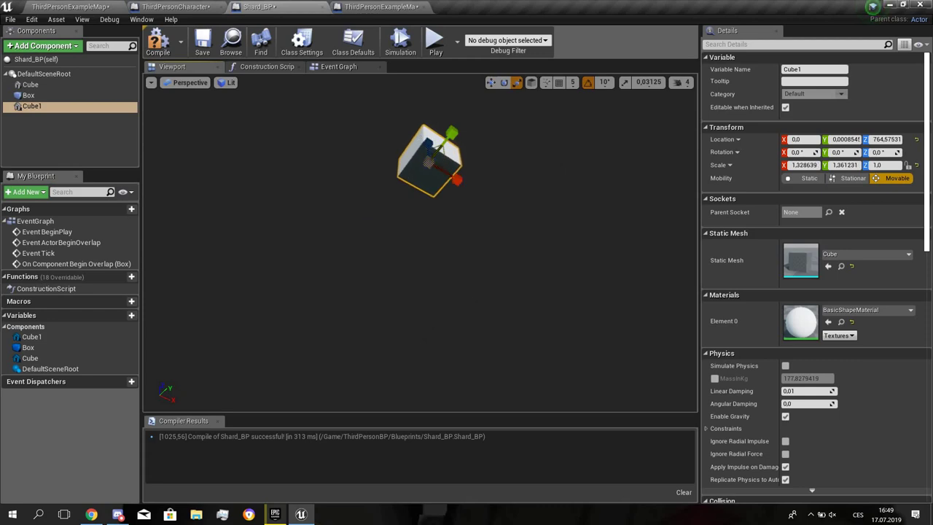
- Run game previews and look at the tablet's minimap to check how the raised cube shows the shard's position
{"action": "left_click", "coordinate": [435, 40]}
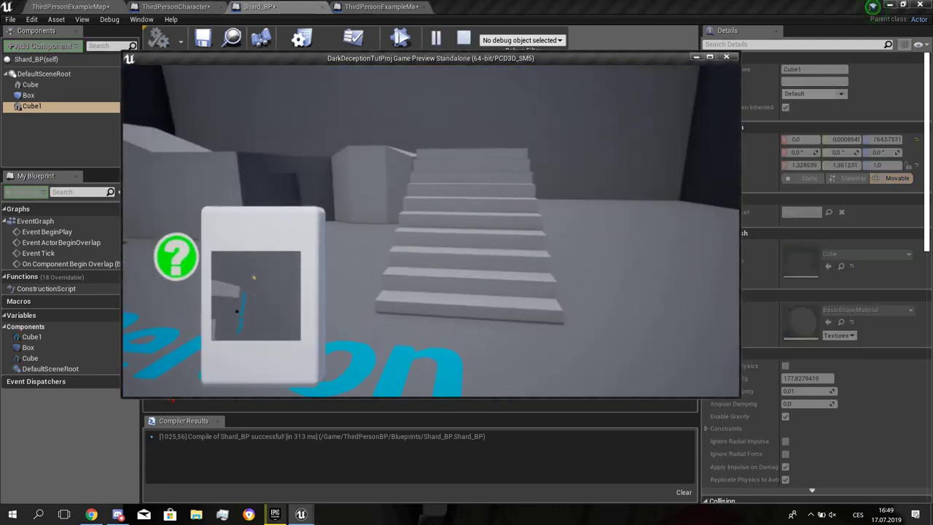
{"action": "key", "text": "w"}
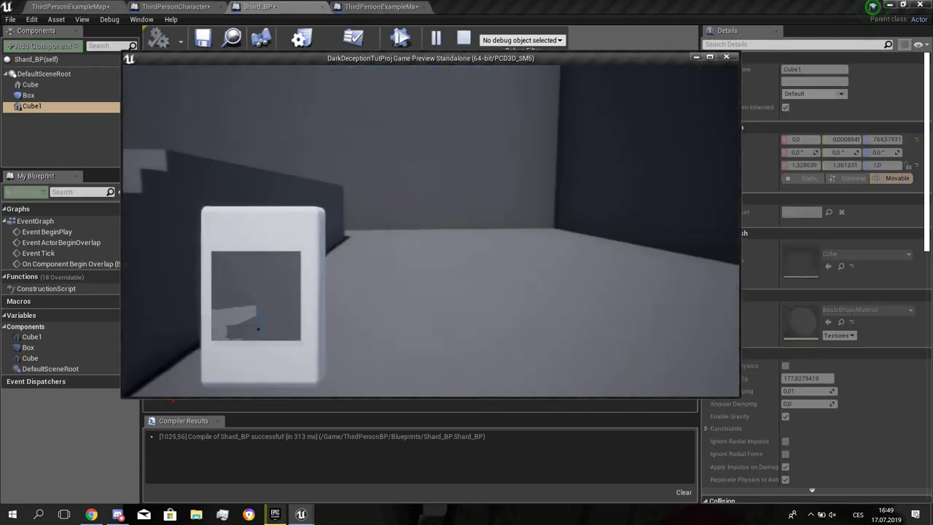
{"action": "key", "text": "Escape"}
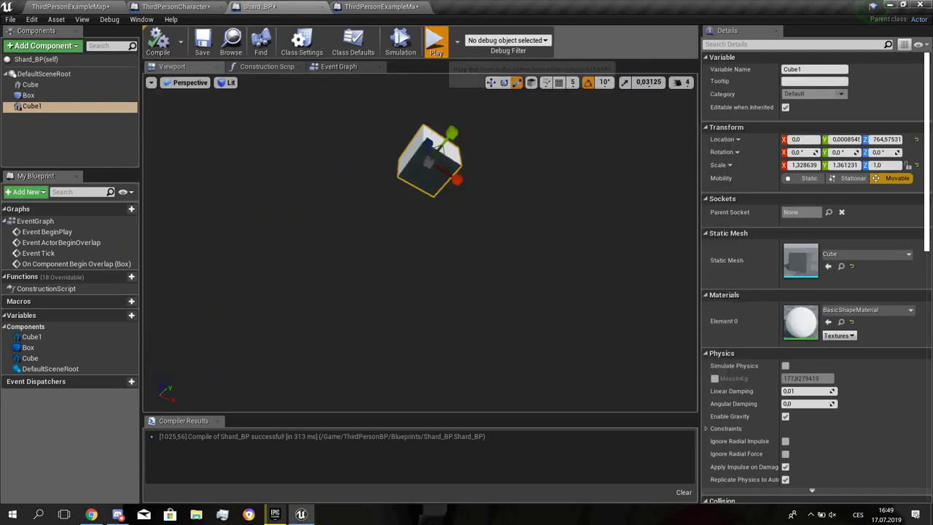
{"action": "left_click", "coordinate": [435, 41]}
{"action": "key", "text": "Escape"}
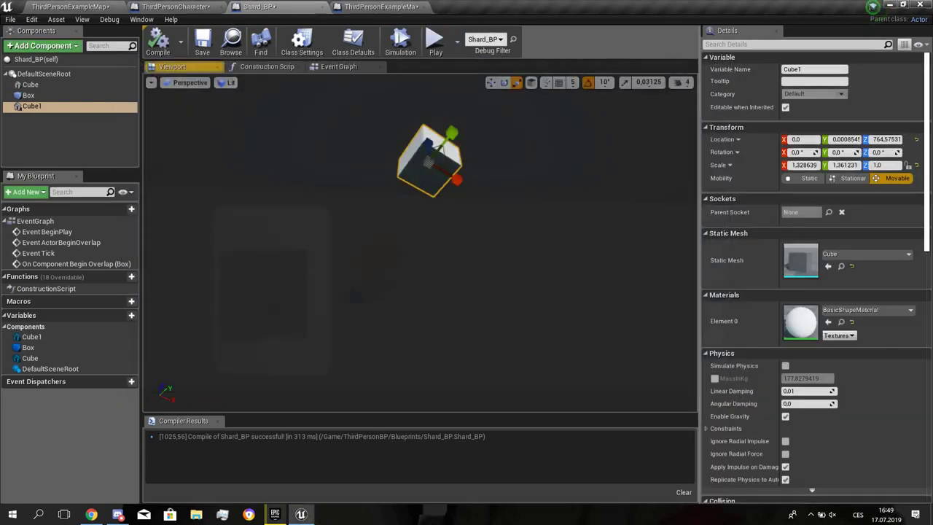
{"action": "left_click", "coordinate": [435, 41]}
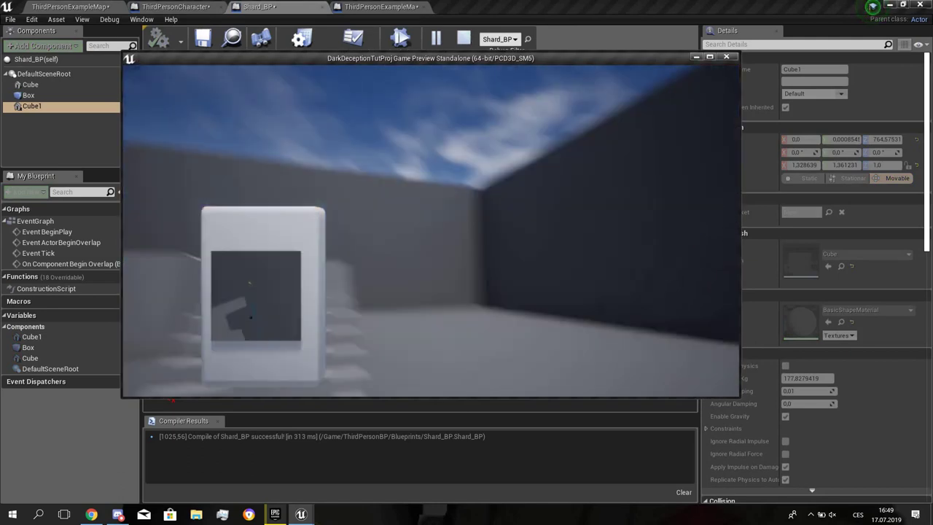
{"action": "key", "text": "Escape"}
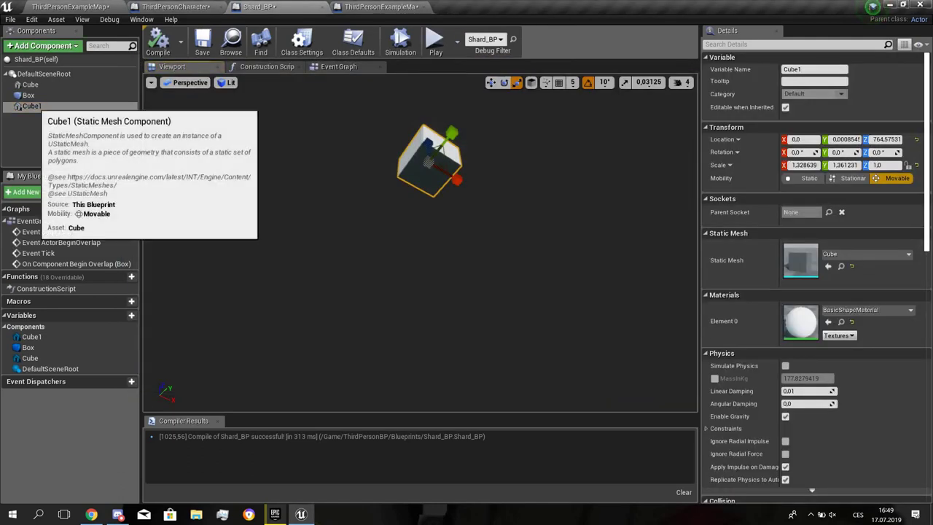
- Attach Cube1 to the shard's original Cube component
{"action": "left_click_drag", "start_coordinate": [33, 107], "coordinate": [35, 86]}
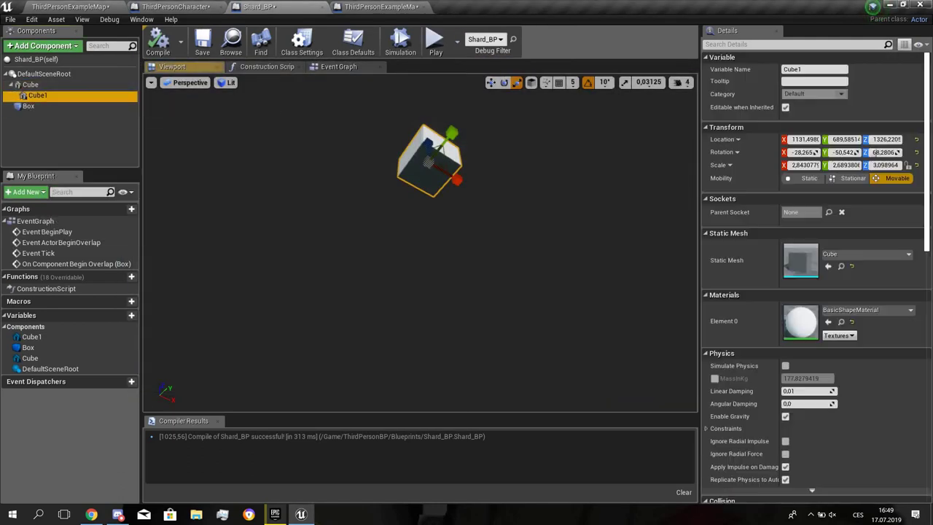
- Check the attached marker in a game preview, and reattach Cube1 to DefaultSceneRoot
{"action": "left_click", "coordinate": [436, 44]}
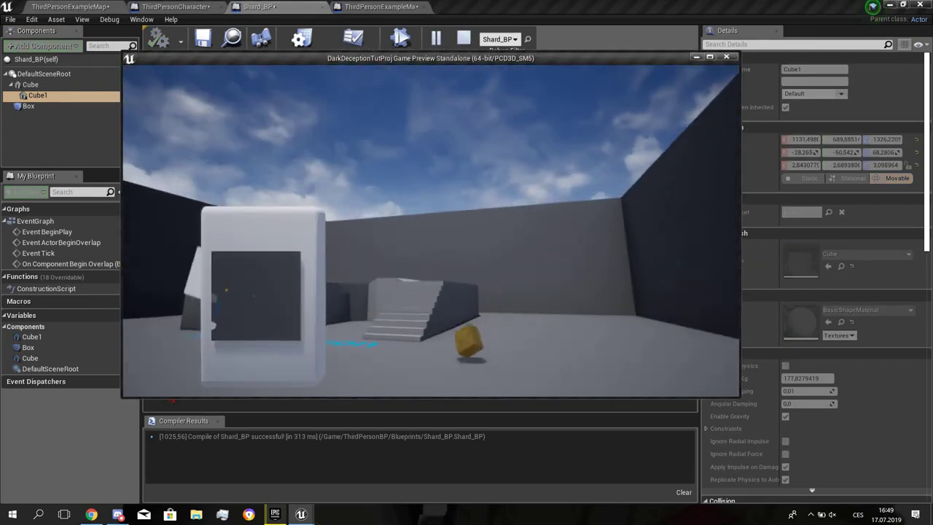
{"action": "key", "text": "Escape"}
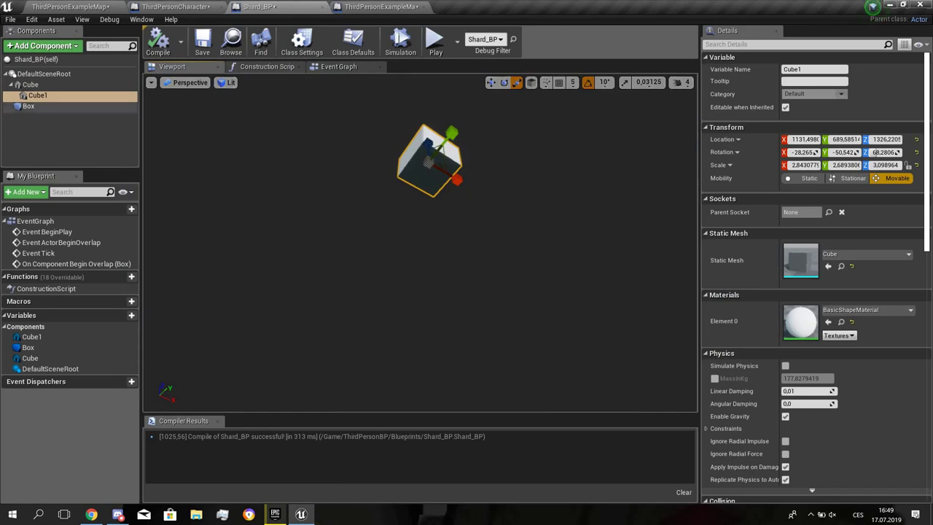
{"action": "left_click_drag", "start_coordinate": [38, 95], "coordinate": [44, 75]}
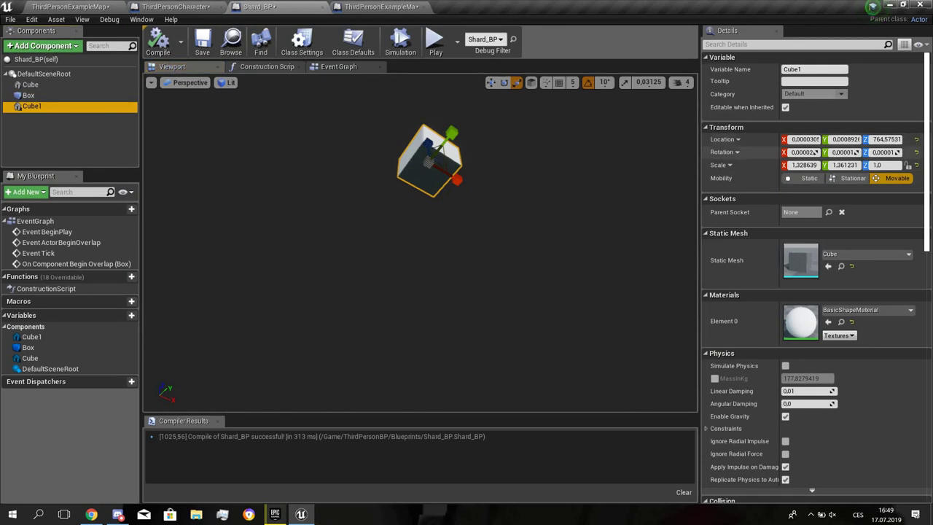
- Reset Cube1's scale to its default and flatten the cube to about 0.38 in Z
{"action": "left_click", "coordinate": [916, 165]}
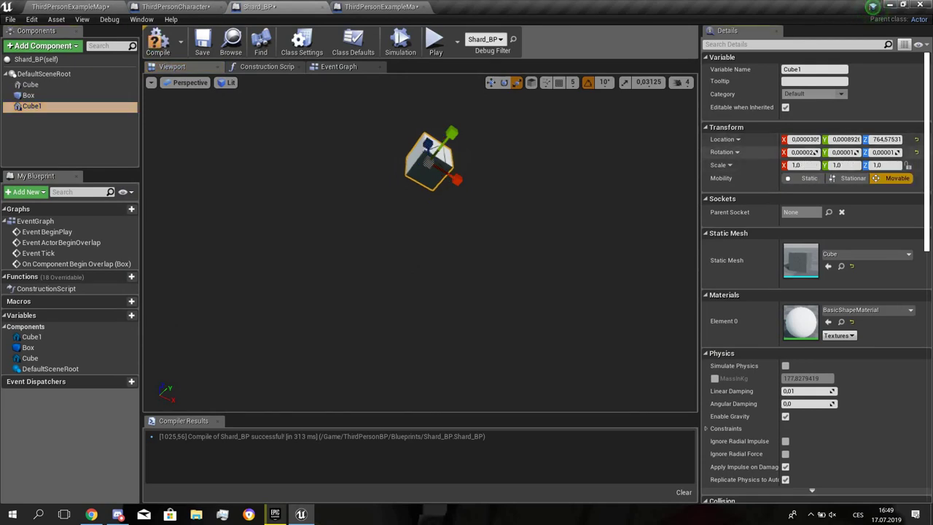
{"action": "right_click_drag", "start_coordinate": [503, 190], "coordinate": [596, 156]}
{"action": "key", "text": "w"}
{"action": "key", "text": "s"}
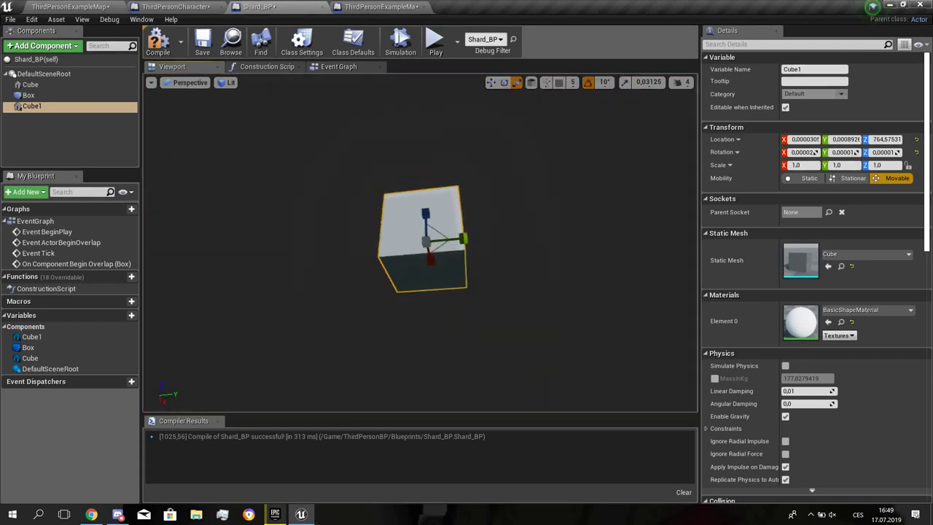
{"action": "left_click_drag", "start_coordinate": [426, 212], "coordinate": [426, 229]}
- Add a Cube1 reference to Shard_BP's event graph and create a SetWorldRotation node from it
{"action": "left_click", "coordinate": [339, 67]}
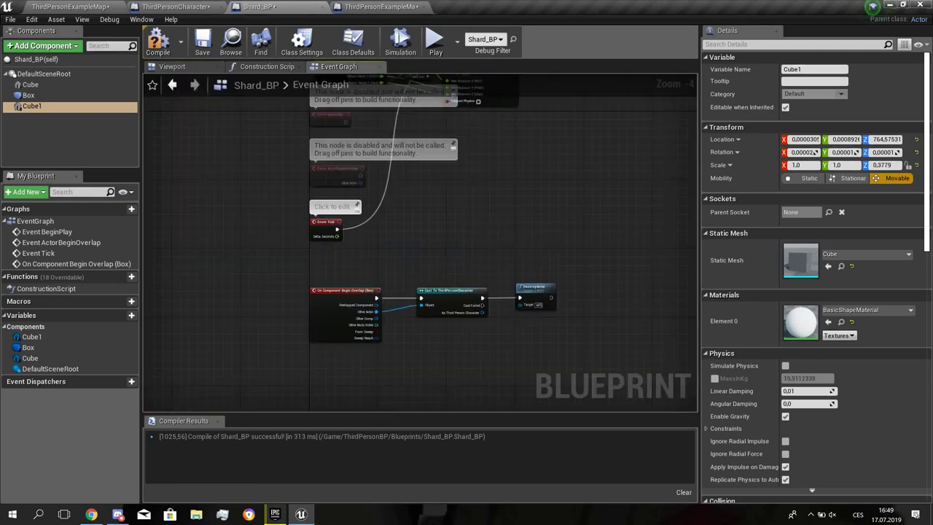
{"action": "right_click_drag", "start_coordinate": [557, 248], "coordinate": [389, 493]}
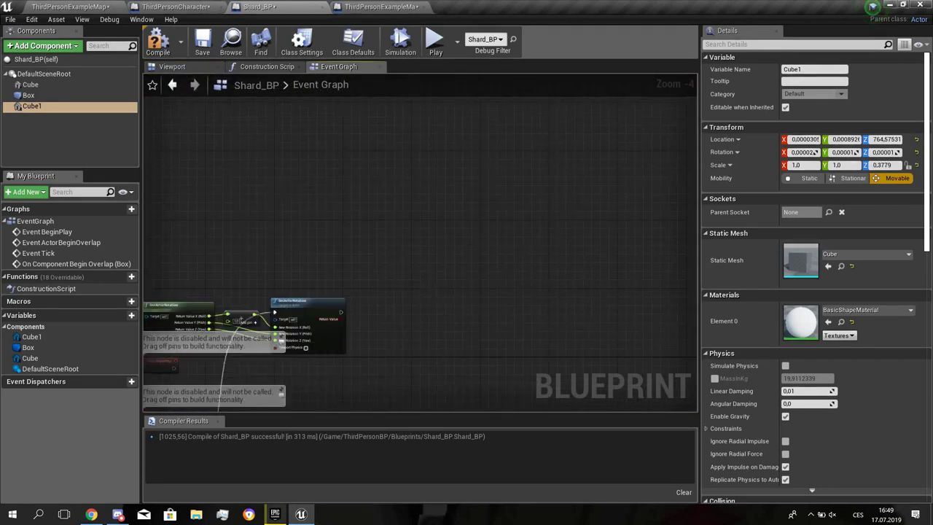
{"action": "scroll", "coordinate": [366, 264], "scroll_direction": "up", "scroll_amount": 3}
{"action": "right_click_drag", "start_coordinate": [365, 264], "coordinate": [311, 176]}
{"action": "left_click_drag", "start_coordinate": [36, 107], "coordinate": [251, 209]}
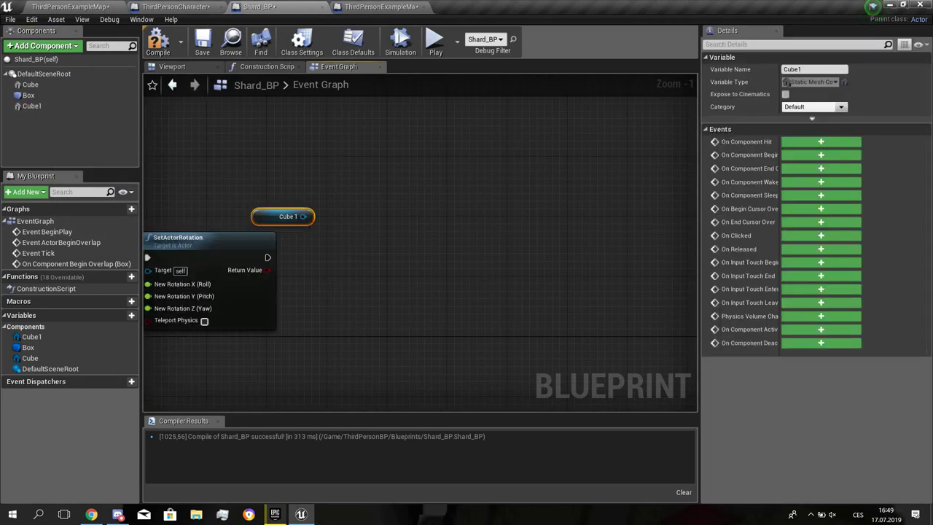
{"action": "left_click_drag", "start_coordinate": [338, 255], "coordinate": [339, 257]}
{"action": "type", "text": "set"}
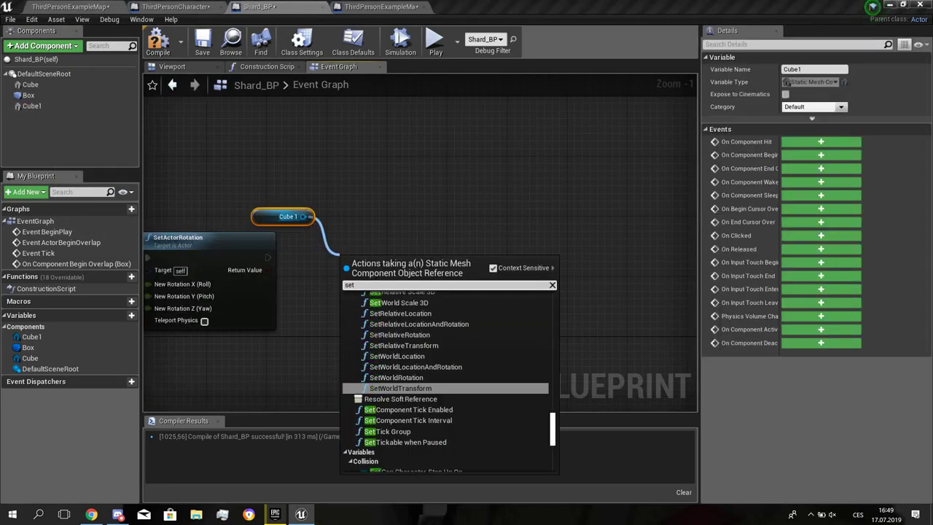
{"action": "type", "text": " rota"}
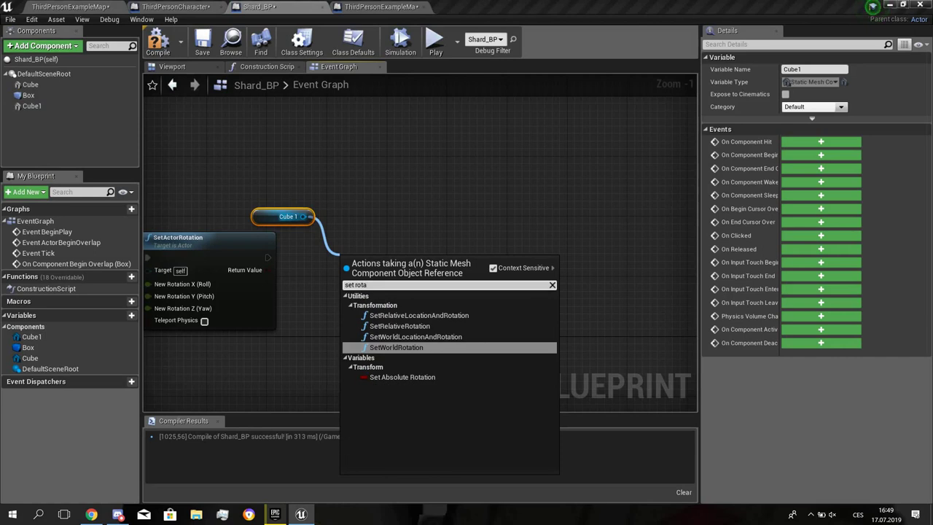
{"action": "key", "text": "Return"}
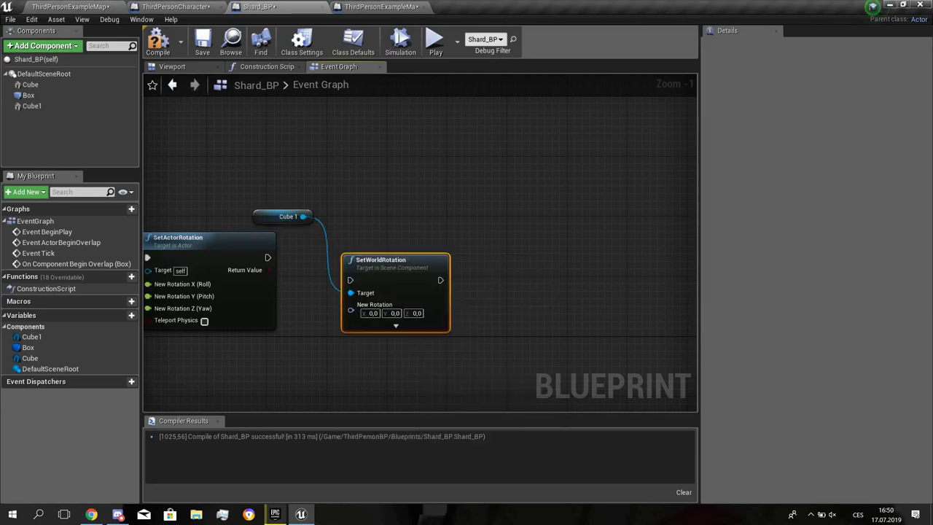
- Run SetWorldRotation after SetActorRotation with the two nodes aligned, and test the shard in a game preview
{"action": "left_click_drag", "start_coordinate": [355, 277], "coordinate": [355, 249]}
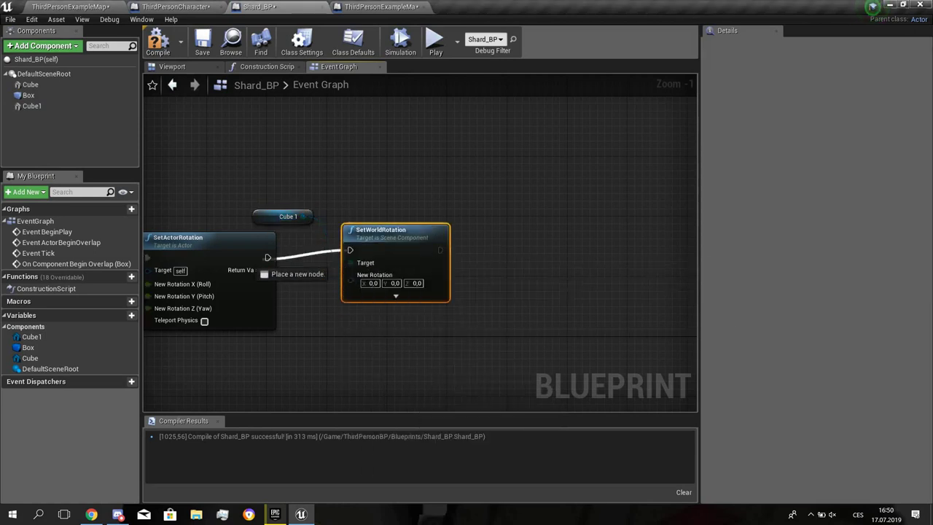
{"action": "left_click_drag", "start_coordinate": [261, 262], "coordinate": [262, 260]}
{"action": "left_click_drag", "start_coordinate": [366, 239], "coordinate": [267, 257]}
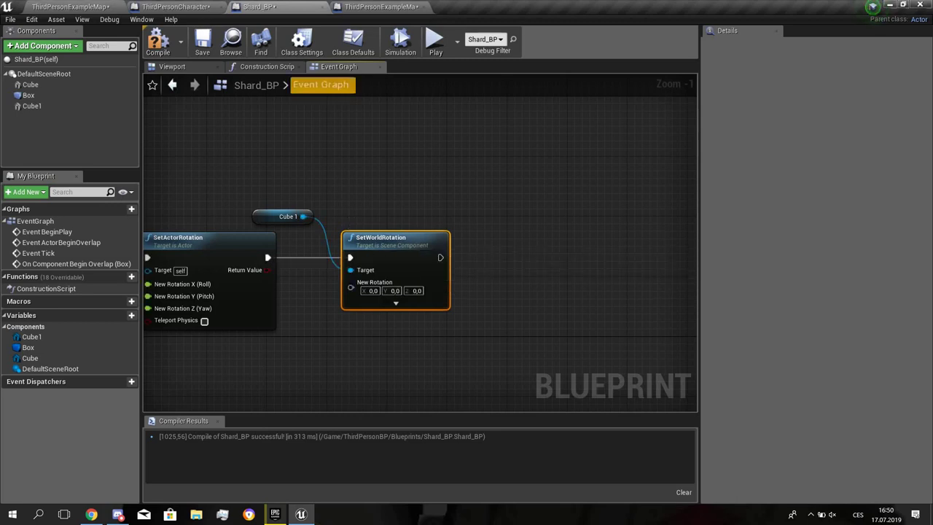
{"action": "left_click", "coordinate": [436, 44]}
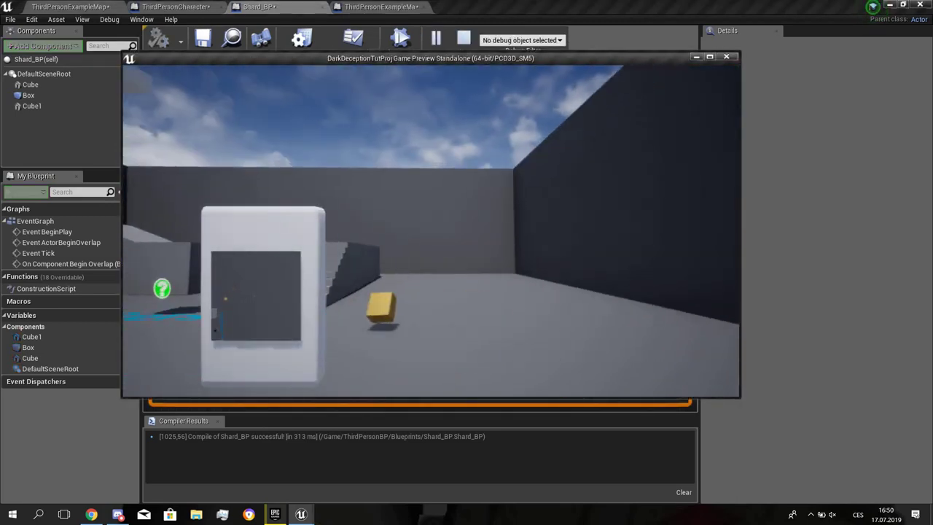
{"action": "key", "text": "Escape"}
- Replace the SetWorldRotation node with a new one targeting Cube 1 after SetActorRotation, and test it in a game preview
{"action": "right_click_drag", "start_coordinate": [419, 243], "coordinate": [432, 238]}
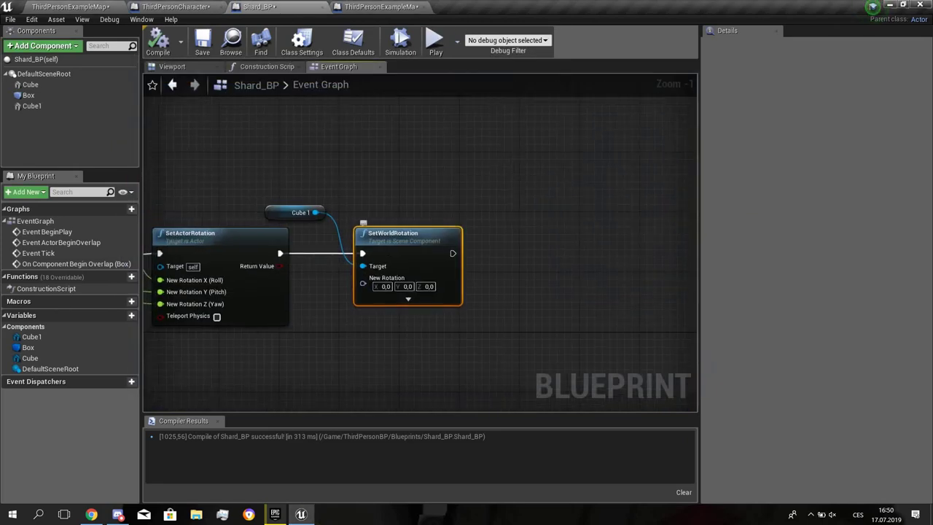
{"action": "key", "text": "Delete"}
{"action": "left_click_drag", "start_coordinate": [315, 213], "coordinate": [379, 268]}
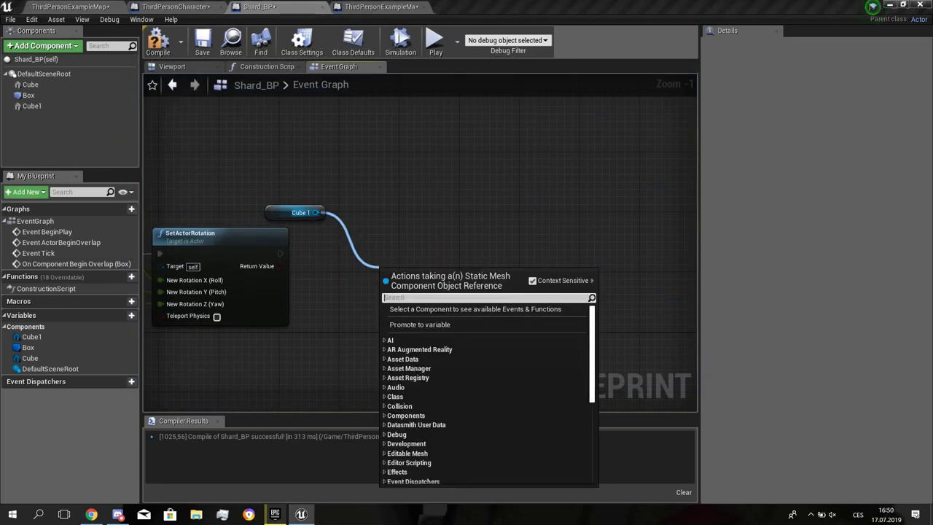
{"action": "type", "text": "set"}
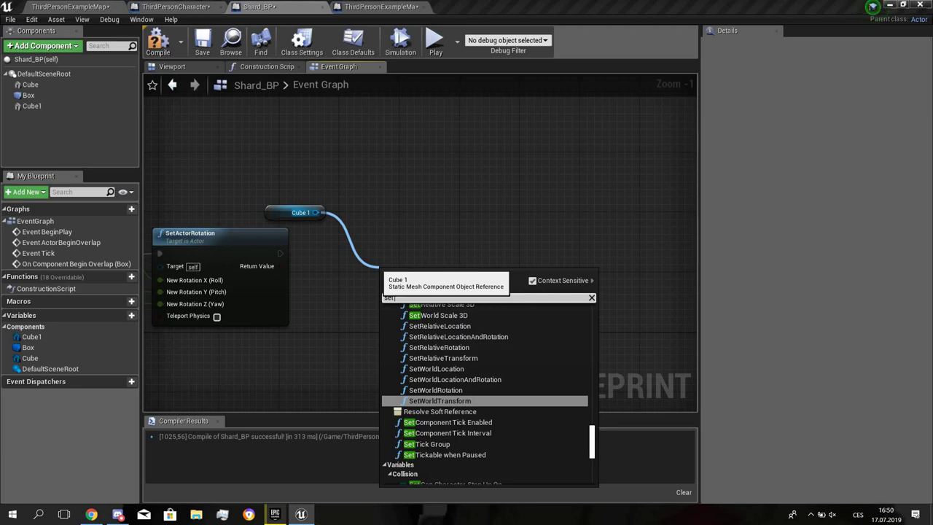
{"action": "type", "text": " rota"}
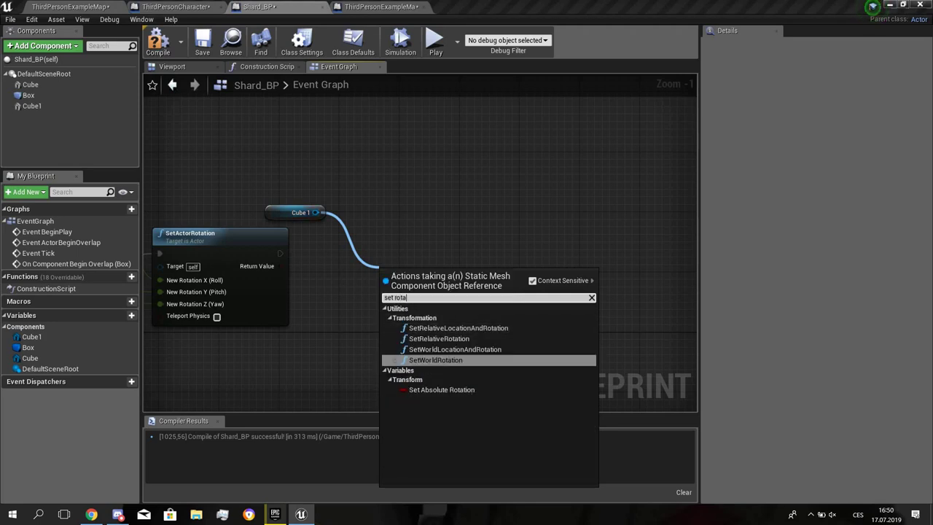
{"action": "left_click", "coordinate": [394, 360]}
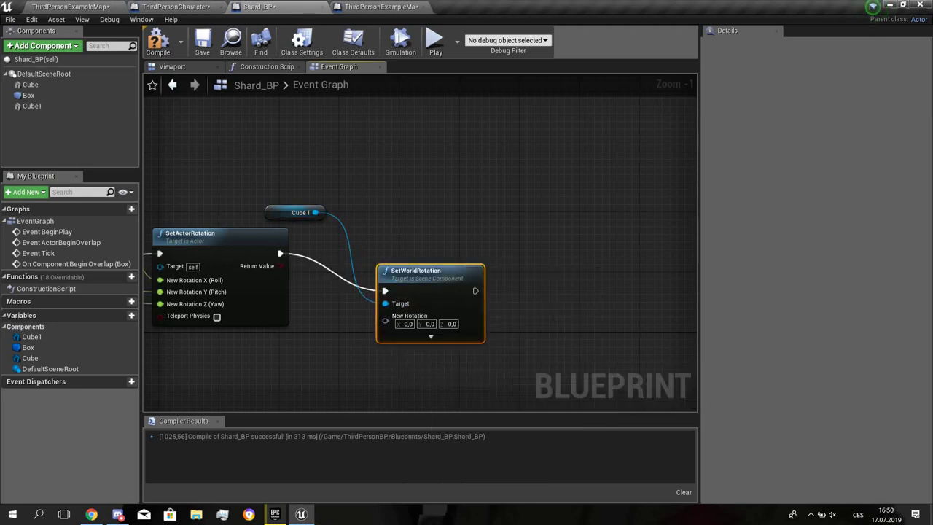
{"action": "left_click_drag", "start_coordinate": [422, 279], "coordinate": [422, 241]}
{"action": "left_click", "coordinate": [431, 299]}
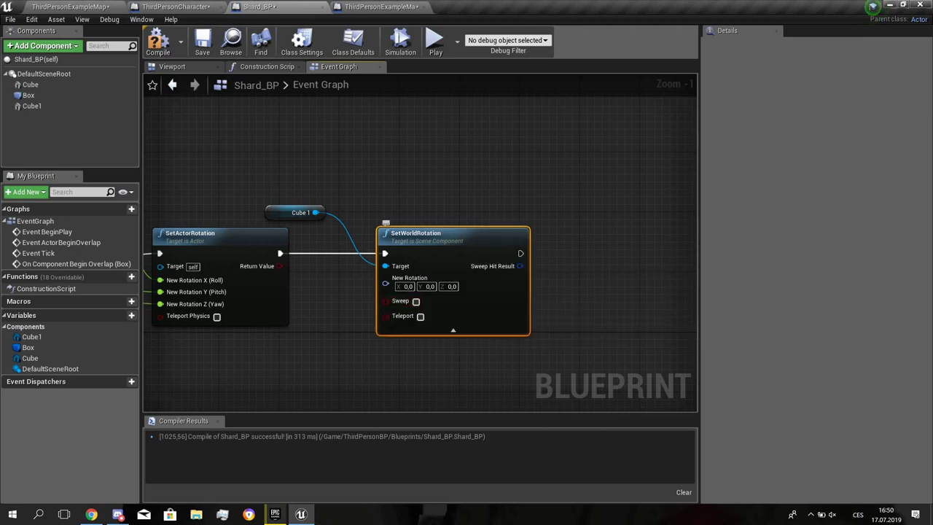
{"action": "left_click", "coordinate": [453, 331]}
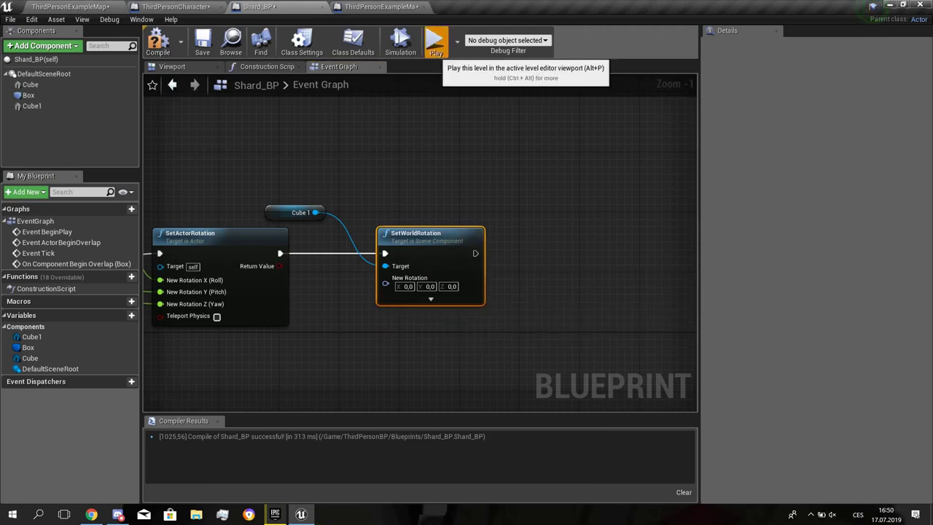
{"action": "left_click", "coordinate": [435, 45]}
{"action": "key", "text": "Escape"}
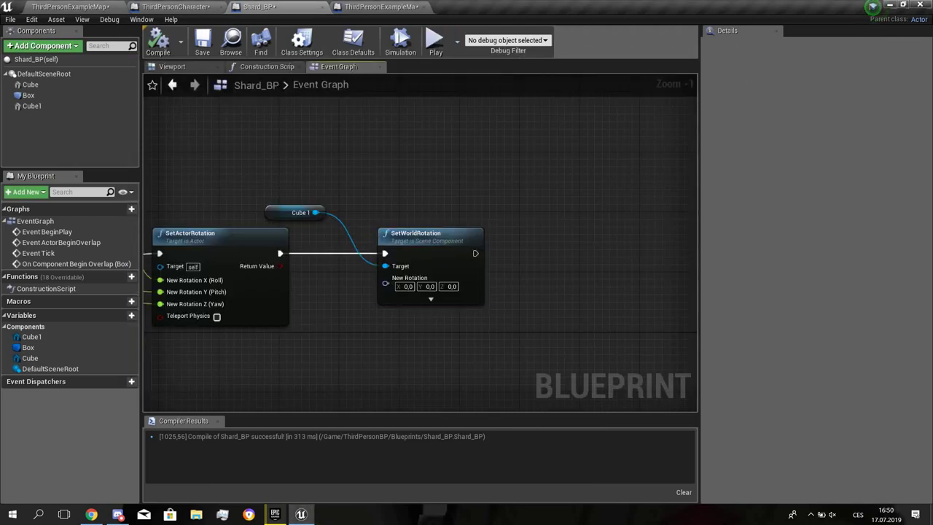
- Delete the SetWorldRotation node and the Cube 1 reference from the event graph
{"action": "left_click_drag", "start_coordinate": [323, 224], "coordinate": [406, 276]}
{"action": "key", "text": "Delete"}
{"action": "left_click_drag", "start_coordinate": [300, 185], "coordinate": [321, 222]}
{"action": "right_click_drag", "start_coordinate": [354, 241], "coordinate": [553, 229]}
{"action": "key", "text": "Delete"}
{"action": "scroll", "coordinate": [588, 204], "scroll_direction": "down", "scroll_amount": 4}
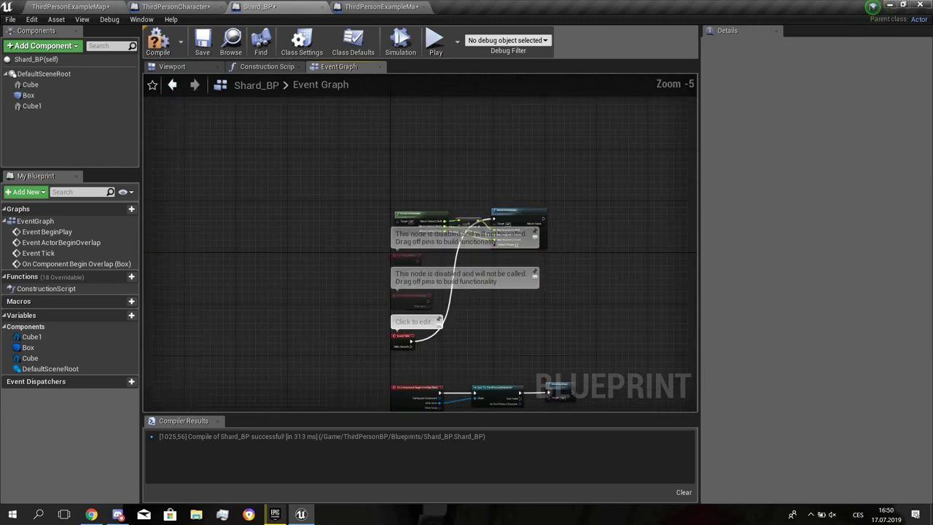
- Delete the Cube1 component from Shard_BP
{"action": "left_click", "coordinate": [172, 66]}
{"action": "left_click", "coordinate": [31, 106]}
{"action": "key", "text": "Delete"}
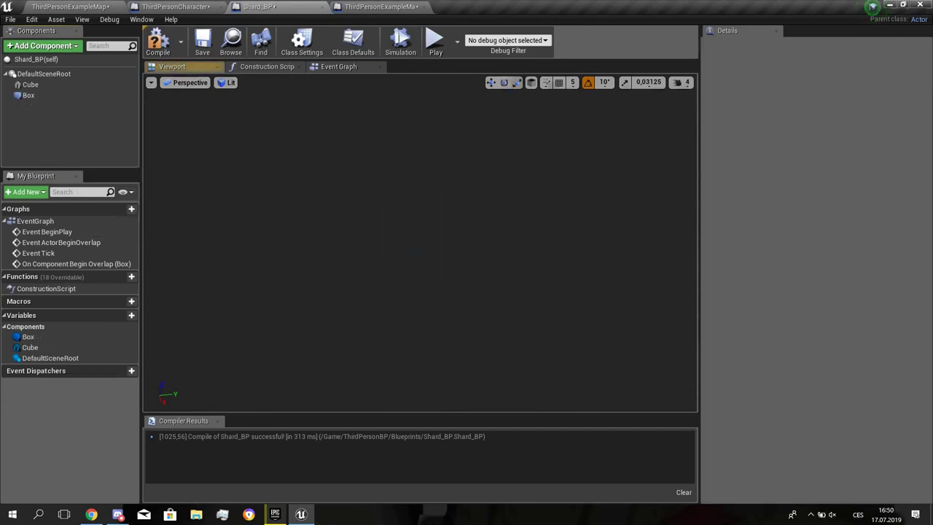
- Walk around the level in a game preview and check how the shard appears on the tablet's minimap
{"action": "left_click", "coordinate": [436, 43]}
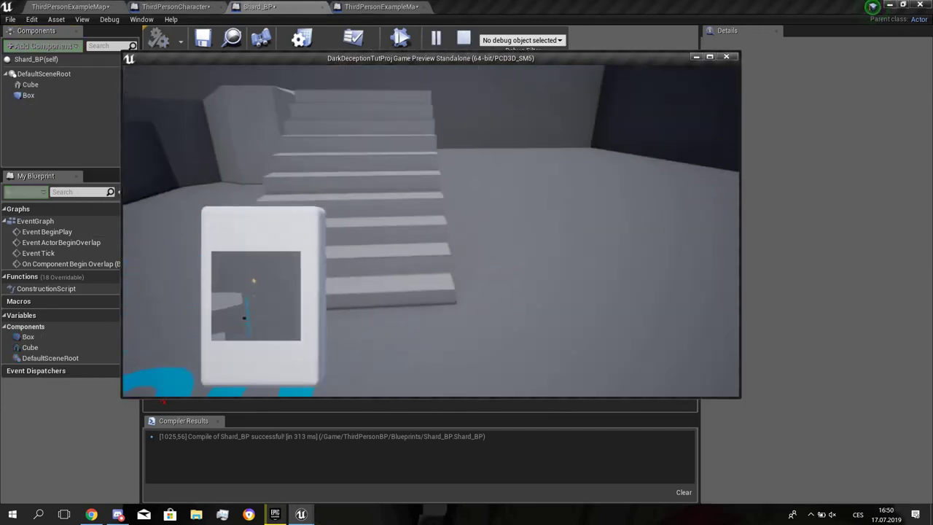
{"action": "key", "text": "w"}
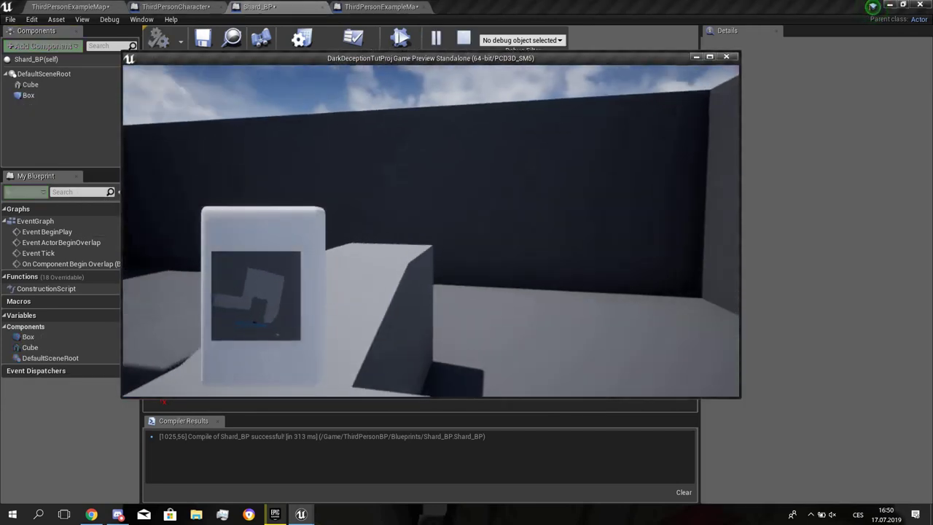
{"action": "key", "text": "w"}
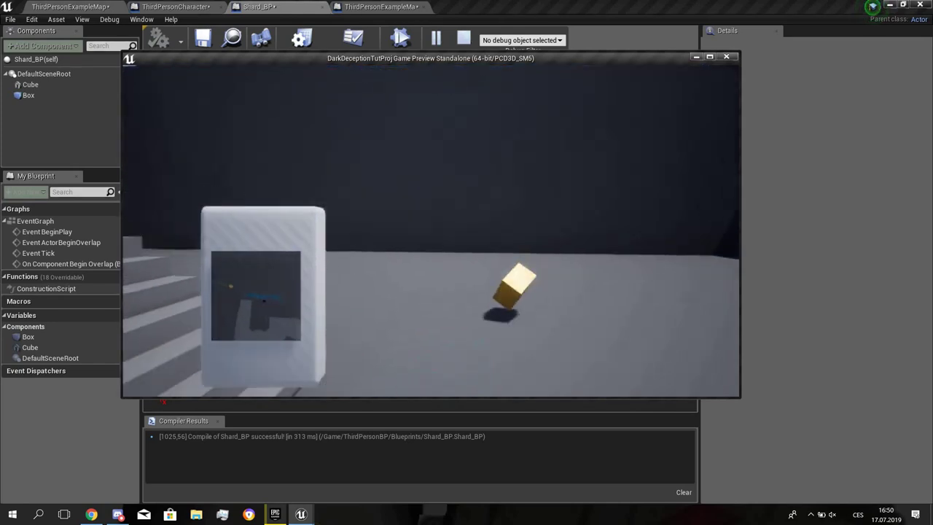
{"action": "key", "text": "Escape"}
- Browse the level project's Blueprints folder and search the Content folder for "UI"
{"action": "left_click", "coordinate": [70, 6]}
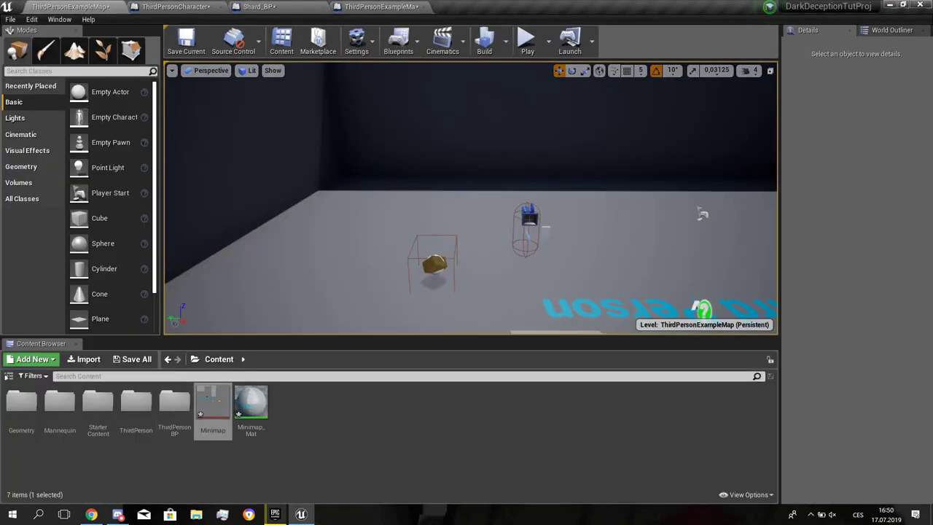
{"action": "double_click", "coordinate": [174, 401]}
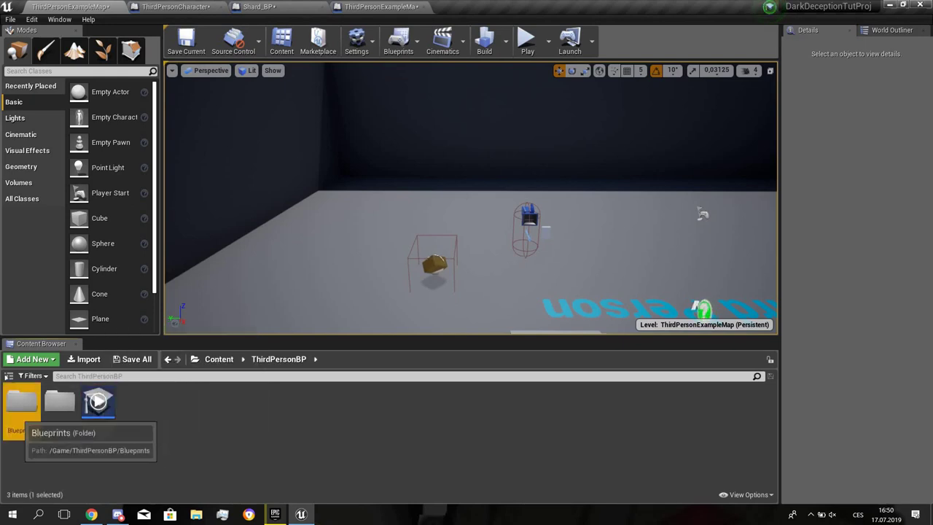
{"action": "double_click", "coordinate": [21, 401]}
{"action": "left_click", "coordinate": [220, 360]}
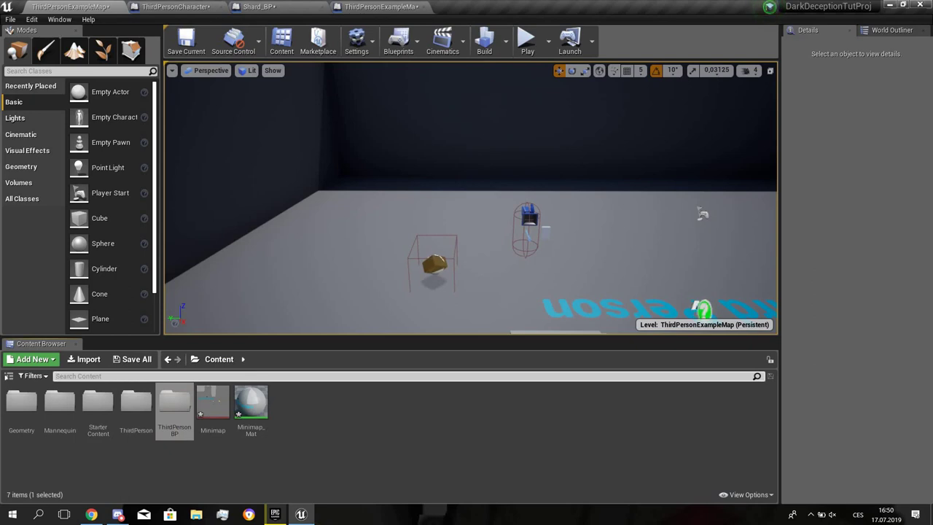
{"action": "type", "text": "UI"}
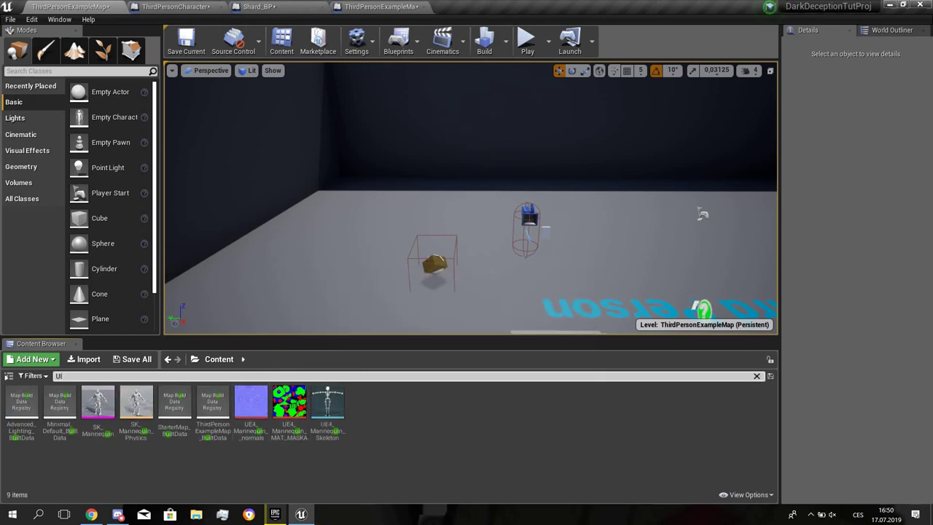
{"action": "key", "text": "BackSpace"}
{"action": "key", "text": "BackSpace"}
- Create a Widget Blueprint named UI in the ThirdPersonBP Blueprints folder
{"action": "double_click", "coordinate": [174, 402]}
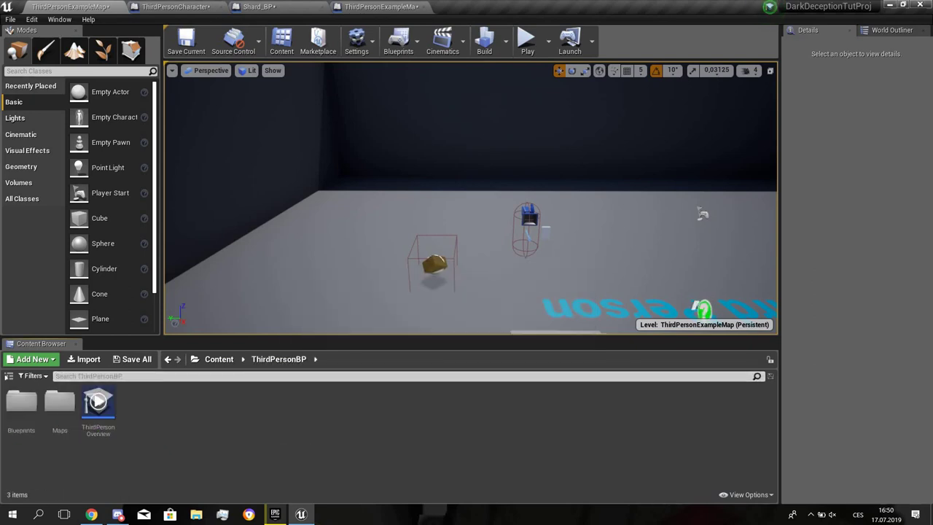
{"action": "double_click", "coordinate": [22, 405]}
{"action": "right_click", "coordinate": [182, 421]}
{"action": "mouse_move", "coordinate": [212, 415]}
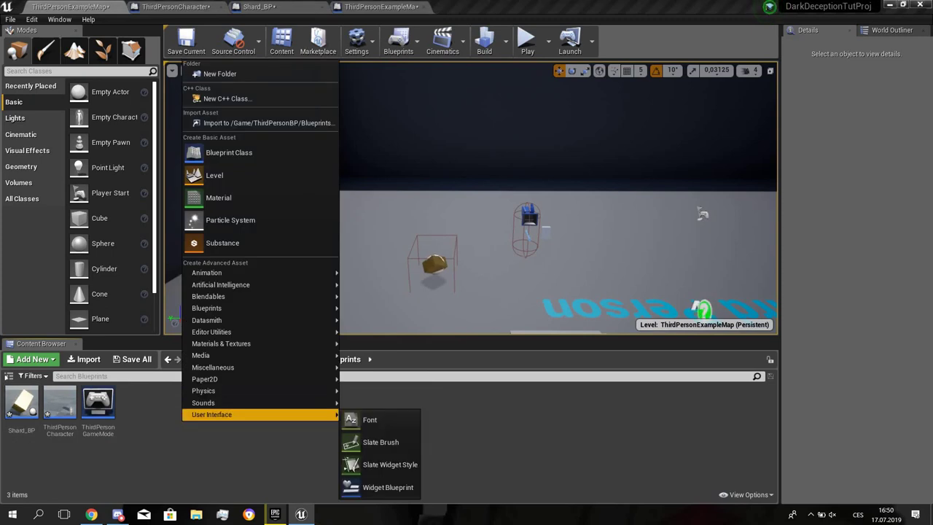
{"action": "left_click", "coordinate": [387, 487]}
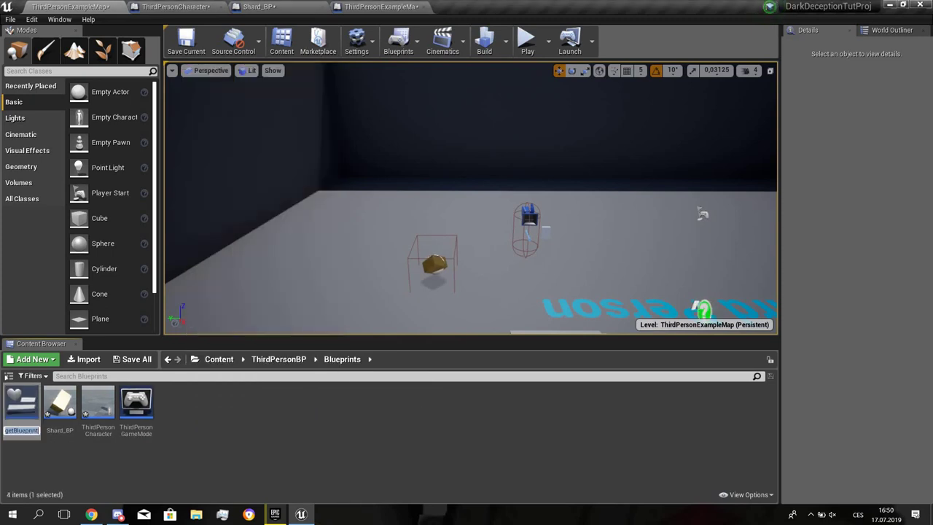
{"action": "type", "text": "UI"}
{"action": "key", "text": "Return"}
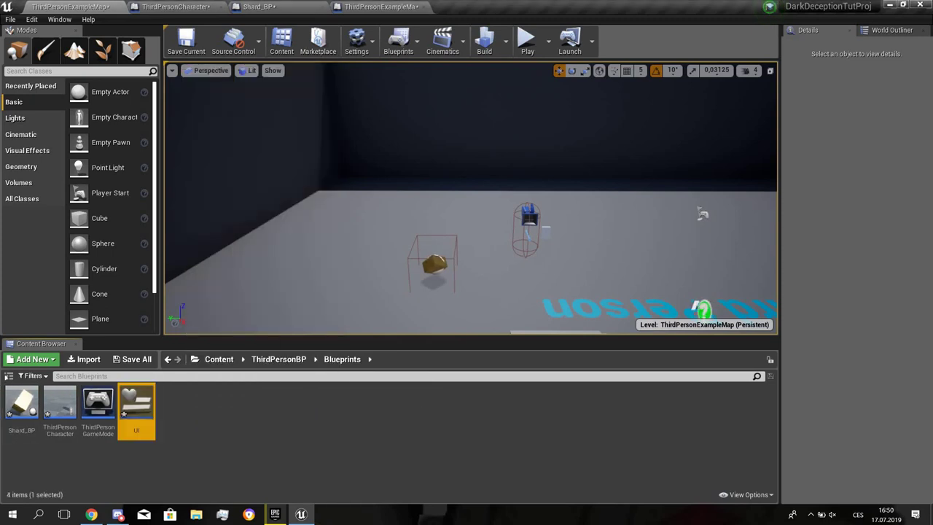
- Rename the new Widget Blueprint as Playermain_UI and open it in the widget designer
{"action": "left_click", "coordinate": [134, 429]}
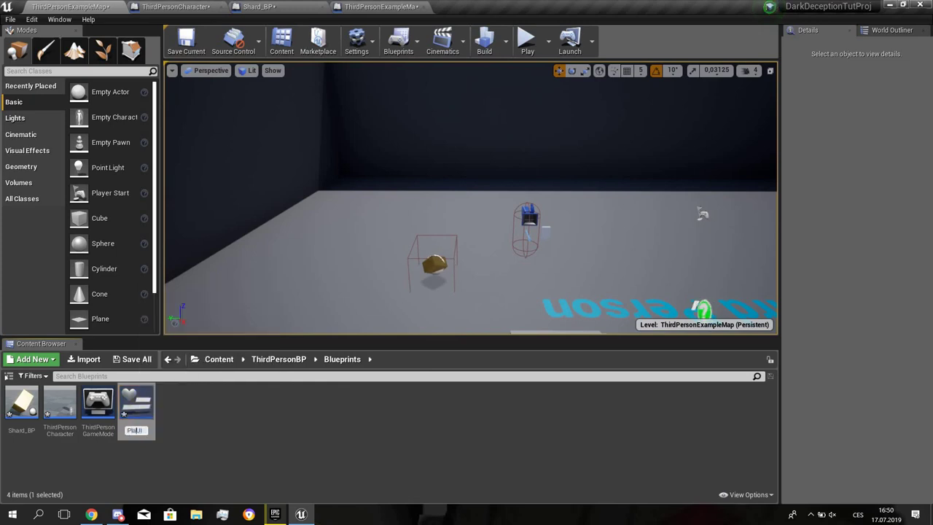
{"action": "type", "text": "Playermain_UI"}
{"action": "key", "text": "Return"}
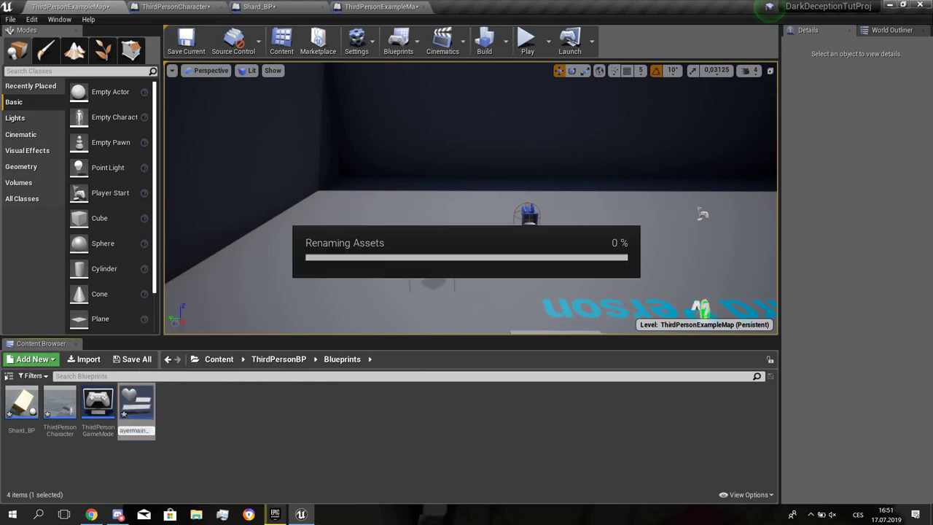
{"action": "double_click", "coordinate": [22, 412]}
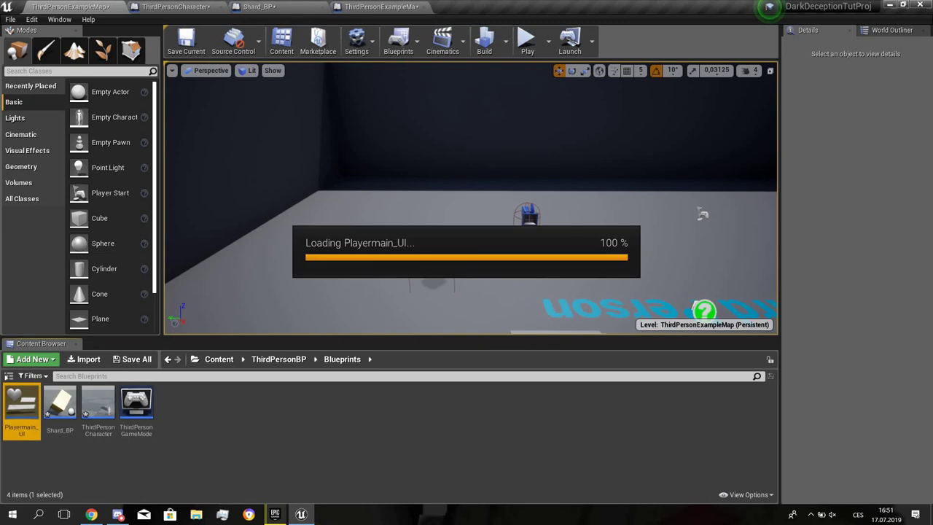
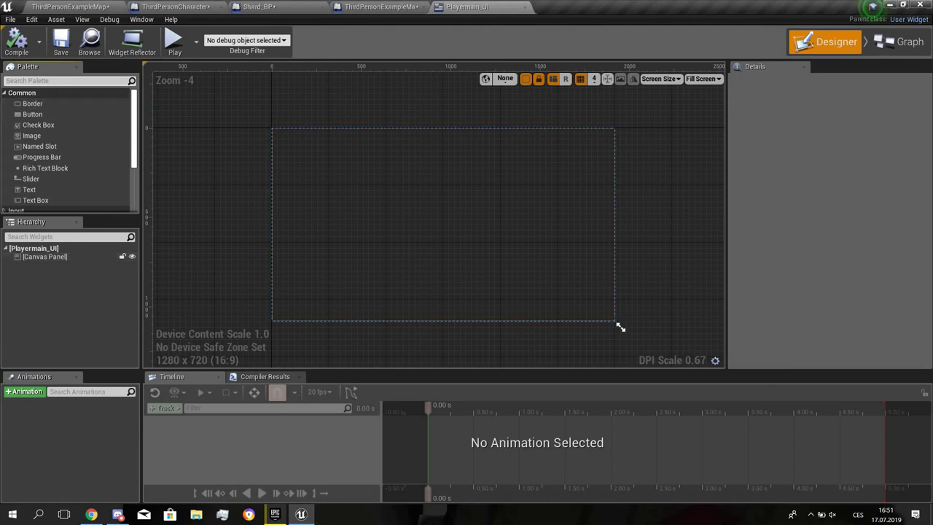
{"action": "left_click", "coordinate": [400, 164]}
{"action": "left_click", "coordinate": [620, 327]}
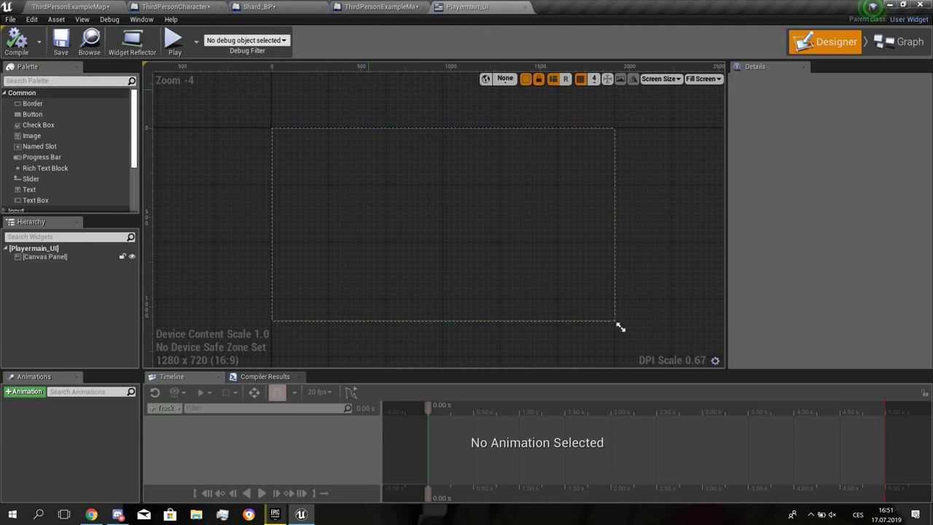
- Add an Event BeginPlay node in an empty area of the ThirdPersonExampleMap level blueprint's Event Graph
{"action": "left_click", "coordinate": [381, 6]}
{"action": "right_click_drag", "start_coordinate": [436, 256], "coordinate": [313, 207]}
{"action": "right_click_drag", "start_coordinate": [304, 90], "coordinate": [436, 269]}
{"action": "right_click", "coordinate": [201, 237]}
{"action": "type", "text": "begi"}
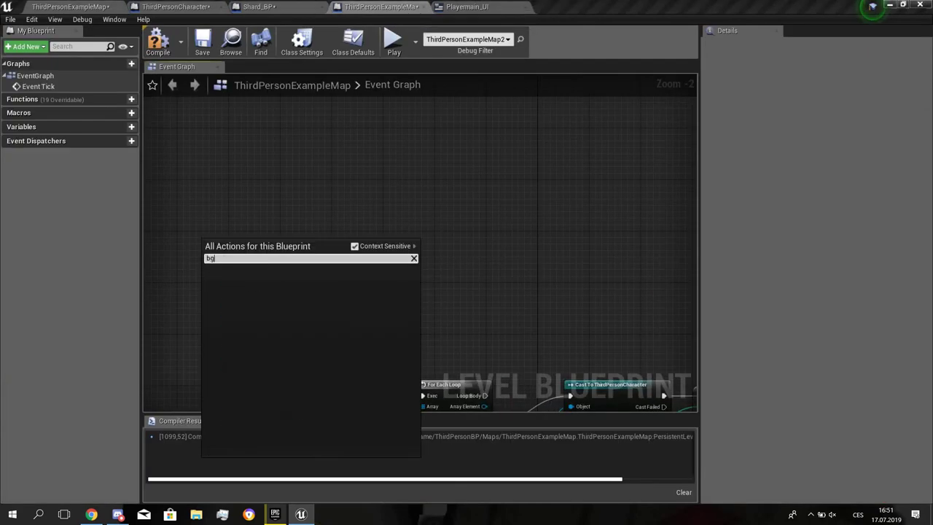
{"action": "type", "text": "n"}
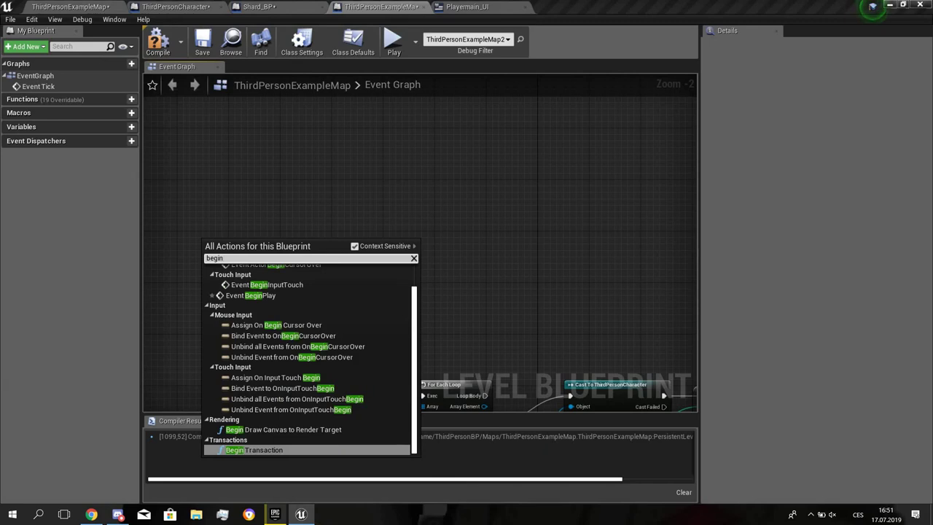
{"action": "type", "text": "play"}
{"action": "key", "text": "Return"}
{"action": "scroll", "coordinate": [246, 204], "scroll_direction": "up", "scroll_amount": 2}
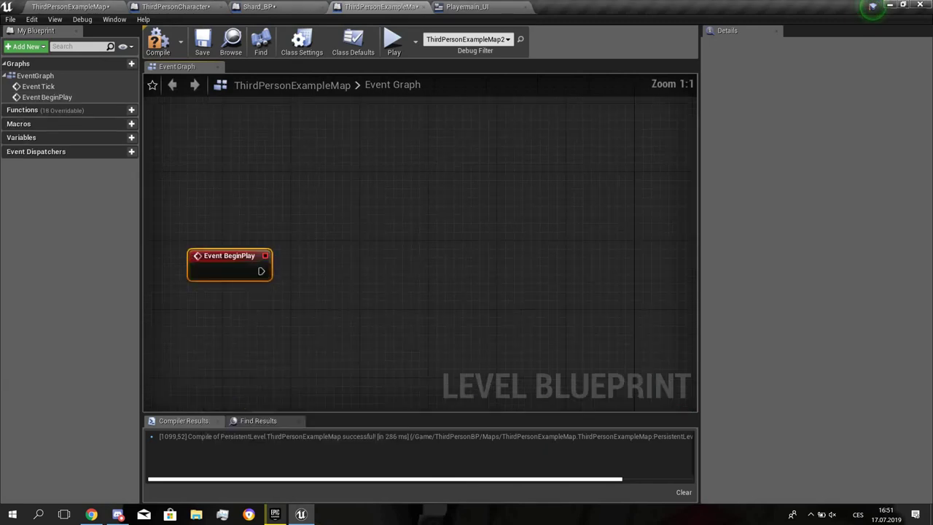
- Add a Create Widget node driven by Event BeginPlay and place it beside the event
{"action": "left_click_drag", "start_coordinate": [259, 271], "coordinate": [336, 271]}
{"action": "type", "text": "creat"}
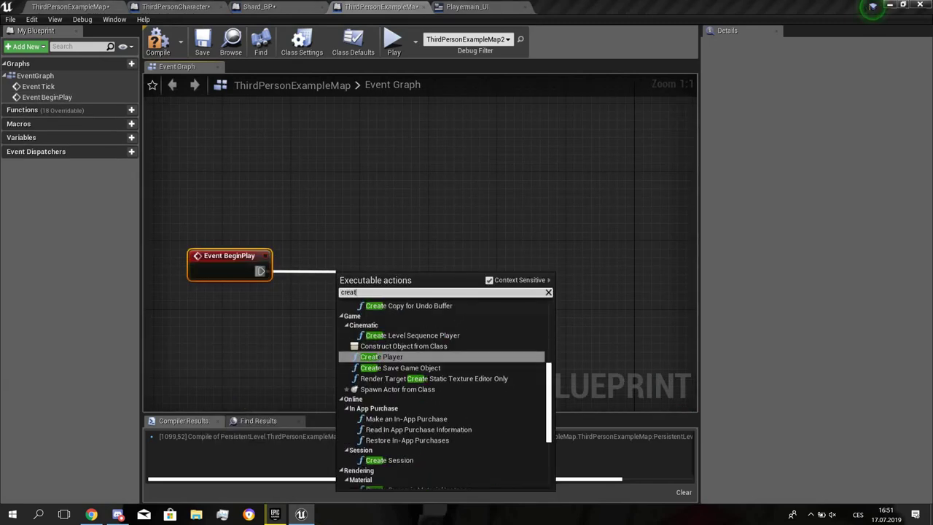
{"action": "type", "text": "e wid"}
{"action": "key", "text": "Return"}
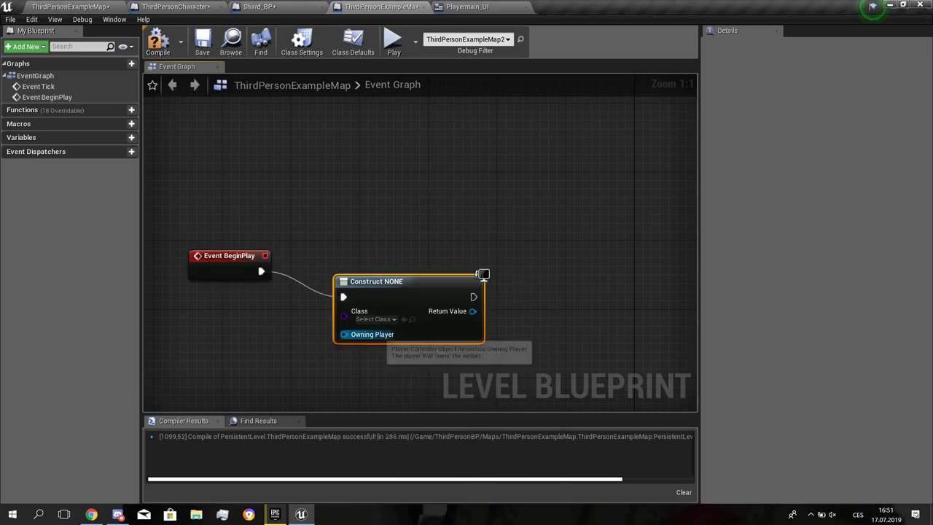
{"action": "left_click_drag", "start_coordinate": [432, 277], "coordinate": [430, 259]}
{"action": "left_click", "coordinate": [427, 229]}
- Feed the widget node's Owning Player from a Get Player Controller node and arrange both nodes
{"action": "left_click_drag", "start_coordinate": [343, 308], "coordinate": [260, 335]}
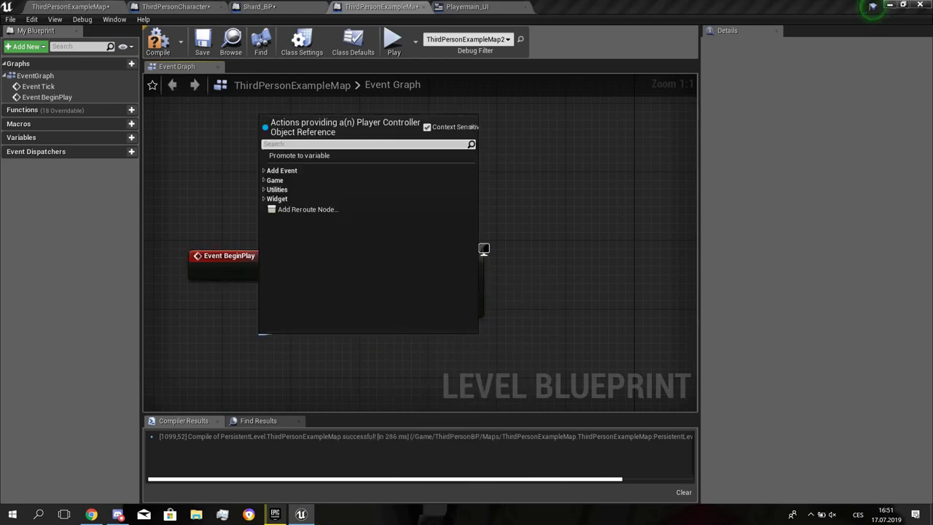
{"action": "type", "text": "get"}
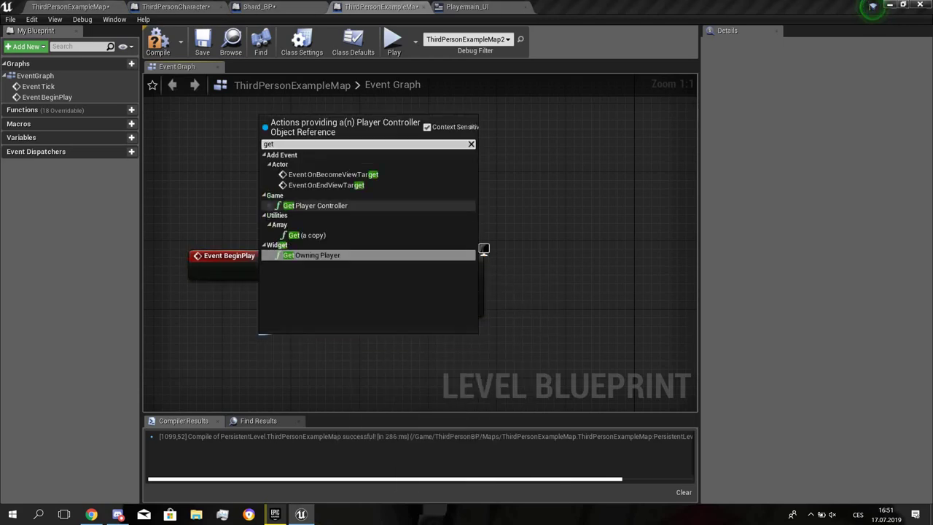
{"action": "left_click", "coordinate": [316, 205]}
{"action": "left_click_drag", "start_coordinate": [318, 338], "coordinate": [207, 331]}
{"action": "left_click_drag", "start_coordinate": [412, 263], "coordinate": [378, 272]}
- Add an Add to Viewport node targeting the created widget's Return Value and align it with the chain
{"action": "left_click_drag", "start_coordinate": [437, 294], "coordinate": [468, 291]}
{"action": "type", "text": "addto"}
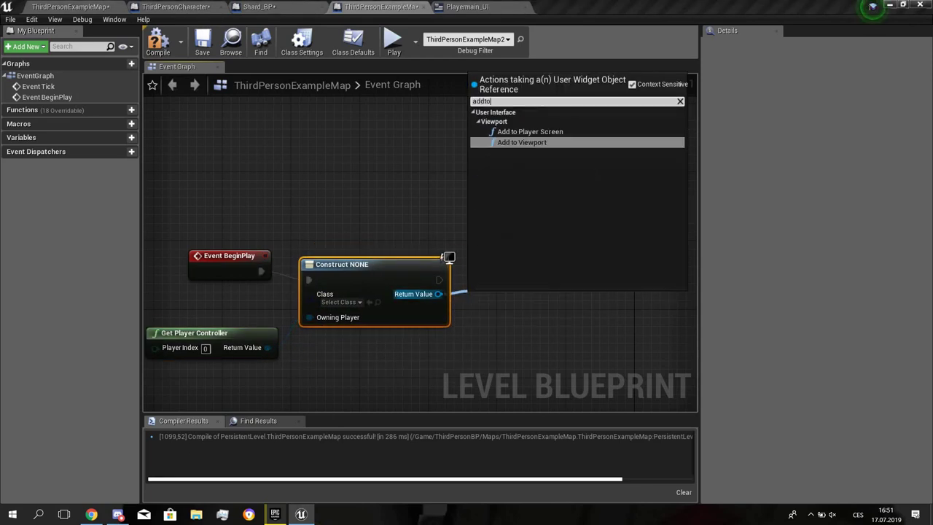
{"action": "key", "text": "Return"}
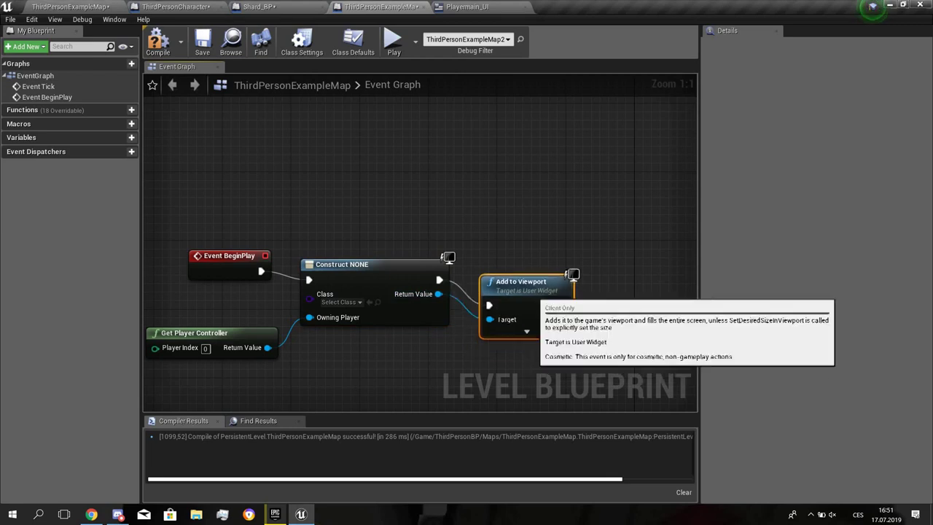
{"action": "left_click_drag", "start_coordinate": [511, 298], "coordinate": [536, 265]}
- Set the widget node's class to Playermain_UI, and compile and save the level blueprint
{"action": "left_click", "coordinate": [341, 301]}
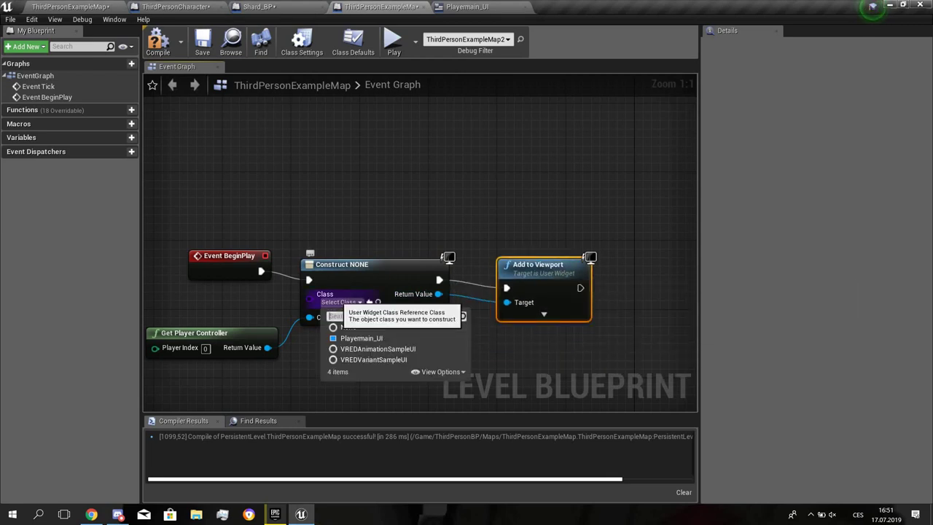
{"action": "type", "text": "play"}
{"action": "left_click", "coordinate": [361, 337]}
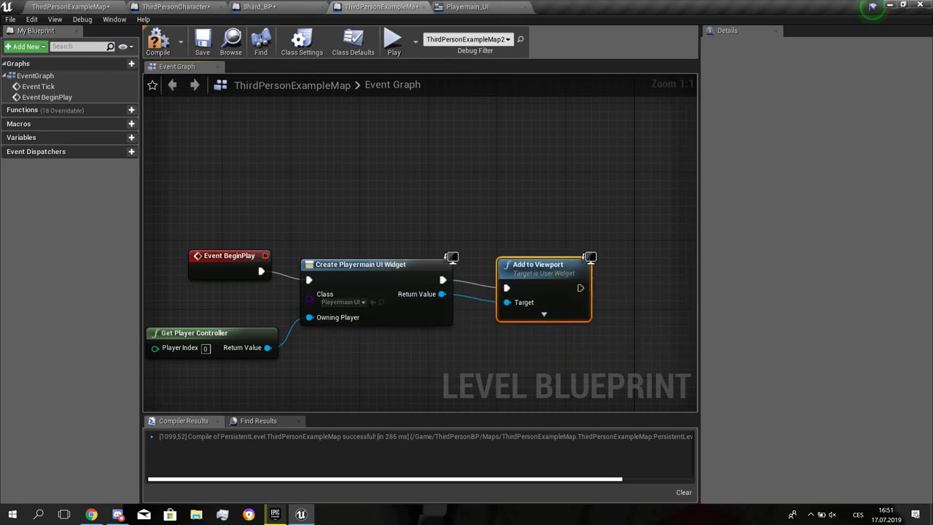
{"action": "left_click", "coordinate": [158, 42]}
{"action": "left_click", "coordinate": [202, 43]}
- Return to the Playermain_UI designer and search the widget palette for "line"
{"action": "left_click", "coordinate": [467, 6]}
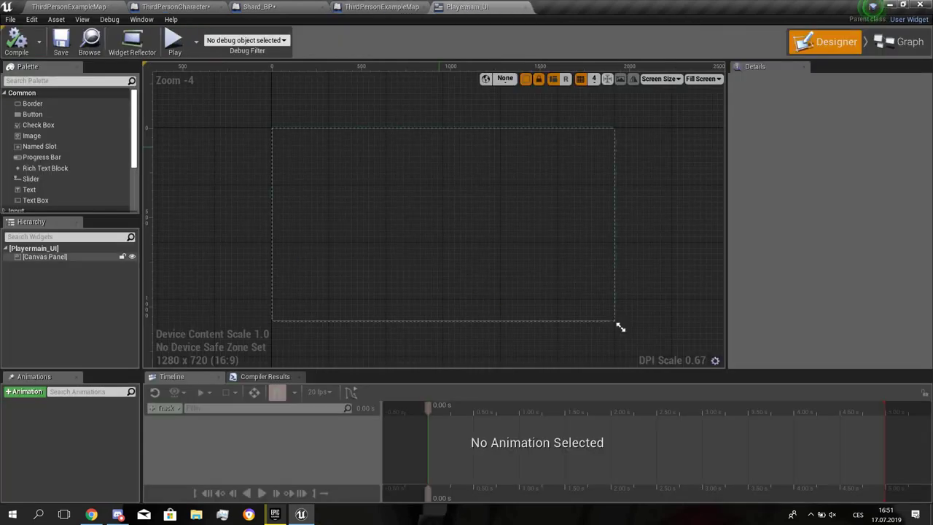
{"action": "right_click_drag", "start_coordinate": [444, 190], "coordinate": [432, 186]}
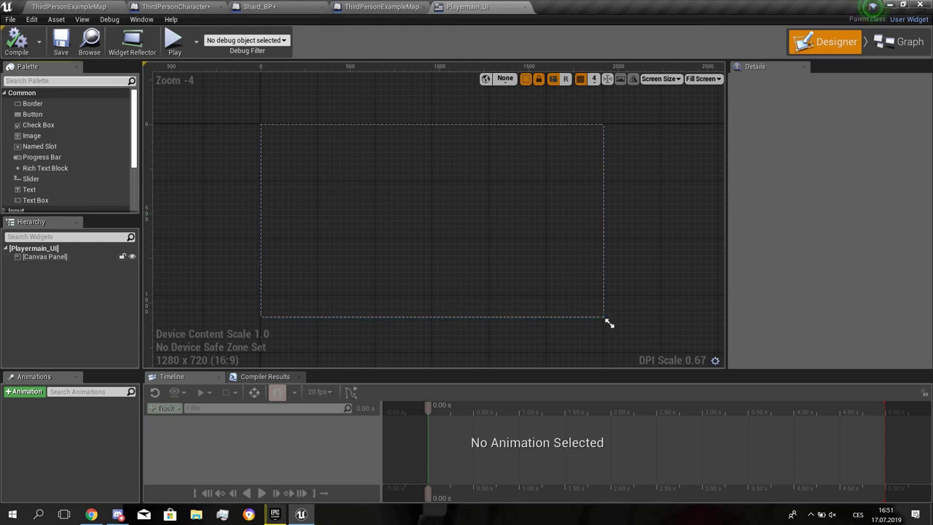
{"action": "type", "text": "line"}
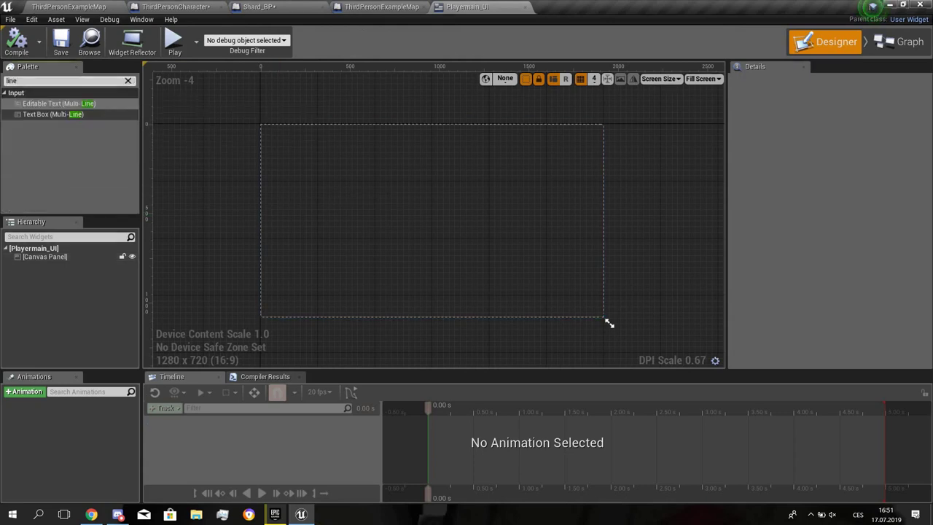
{"action": "key", "text": "BackSpace"}
{"action": "key", "text": "BackSpace"}
{"action": "key", "text": "BackSpace"}
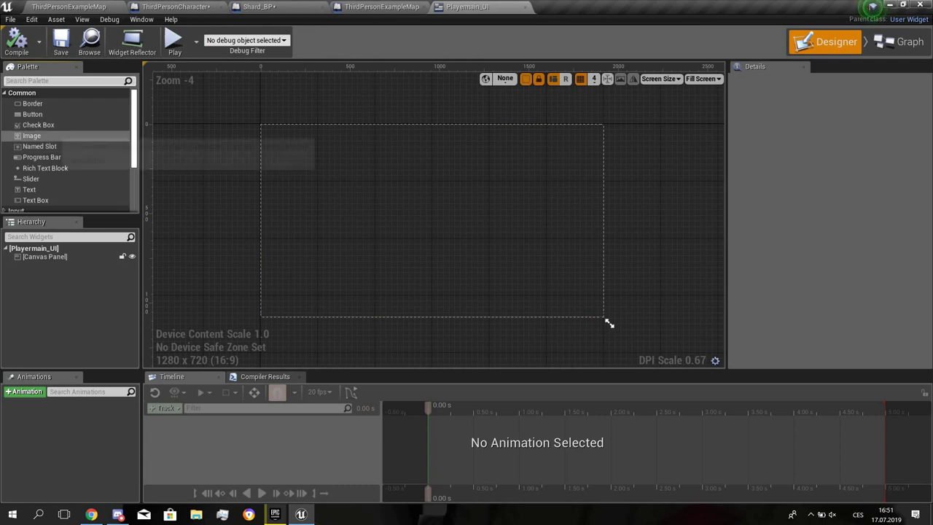
- Add an Image to the Playermain_UI canvas and stretch it slightly past every canvas edge, about 2010 by 1172 in size
{"action": "left_click_drag", "start_coordinate": [66, 135], "coordinate": [258, 114]}
{"action": "left_click", "coordinate": [427, 226]}
{"action": "left_click", "coordinate": [416, 226]}
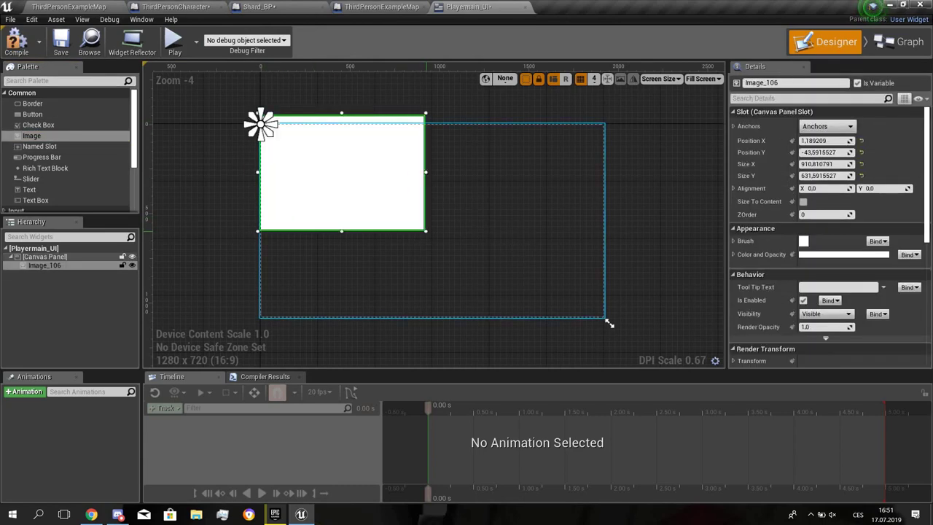
{"action": "left_click_drag", "start_coordinate": [427, 232], "coordinate": [615, 327]}
{"action": "left_click", "coordinate": [569, 344]}
{"action": "right_click_drag", "start_coordinate": [609, 323], "coordinate": [596, 325]}
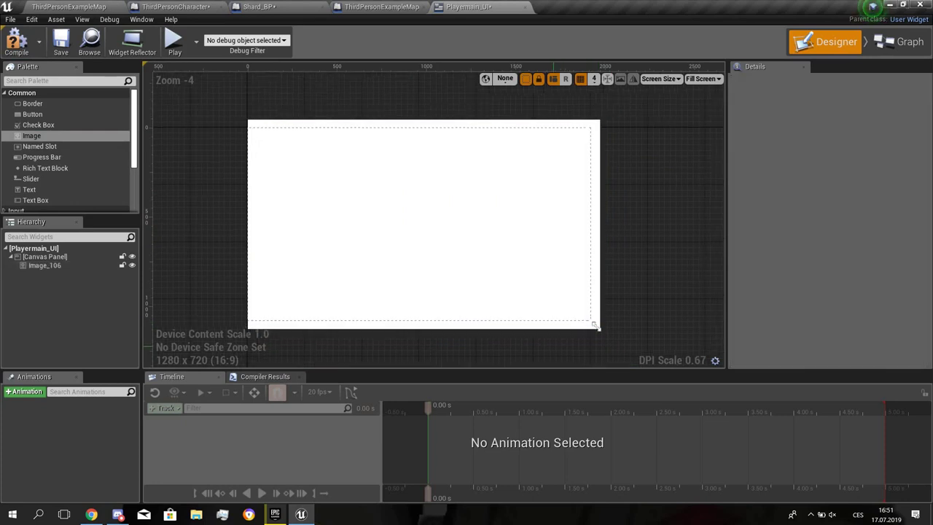
{"action": "left_click", "coordinate": [596, 325]}
{"action": "left_click_drag", "start_coordinate": [245, 222], "coordinate": [238, 221]}
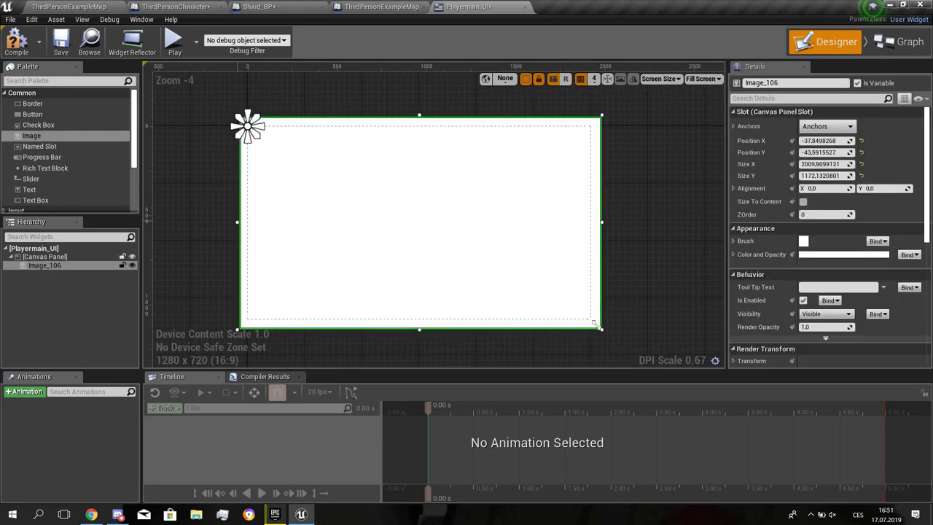
- Set the alpha of the image's brush tint to 0
{"action": "left_click", "coordinate": [733, 241]}
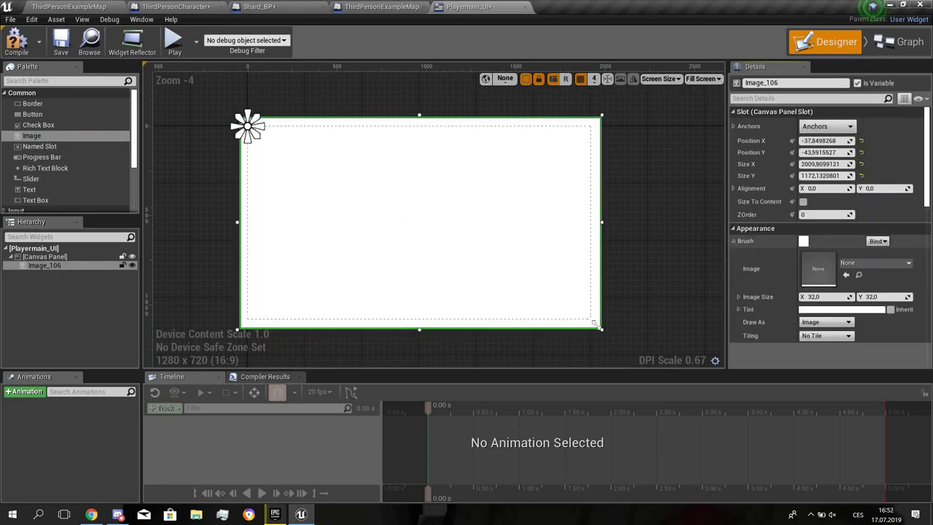
{"action": "left_click", "coordinate": [733, 241]}
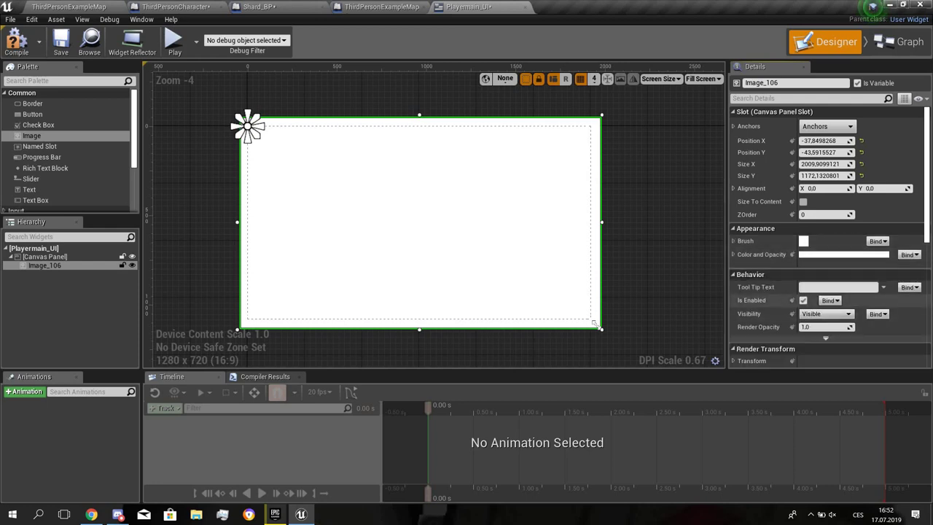
{"action": "scroll", "coordinate": [830, 236], "scroll_direction": "down", "scroll_amount": 1}
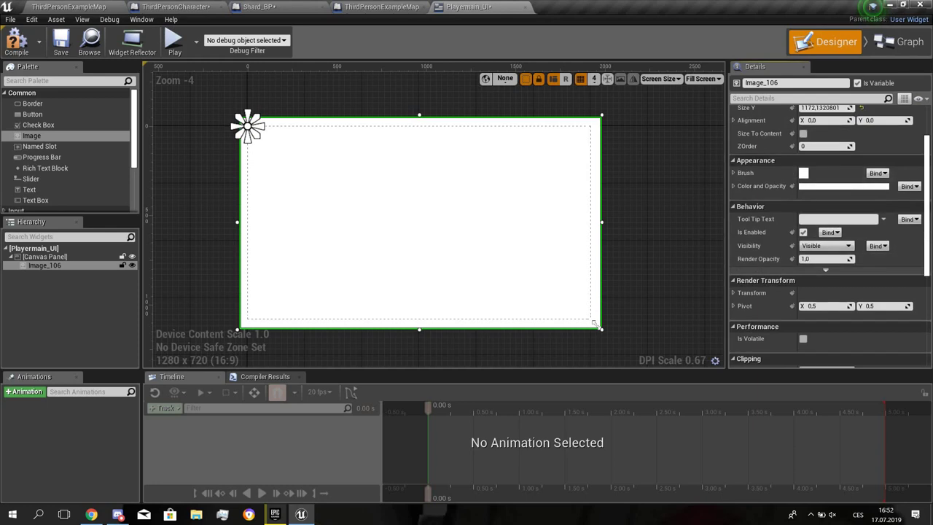
{"action": "left_click", "coordinate": [734, 173]}
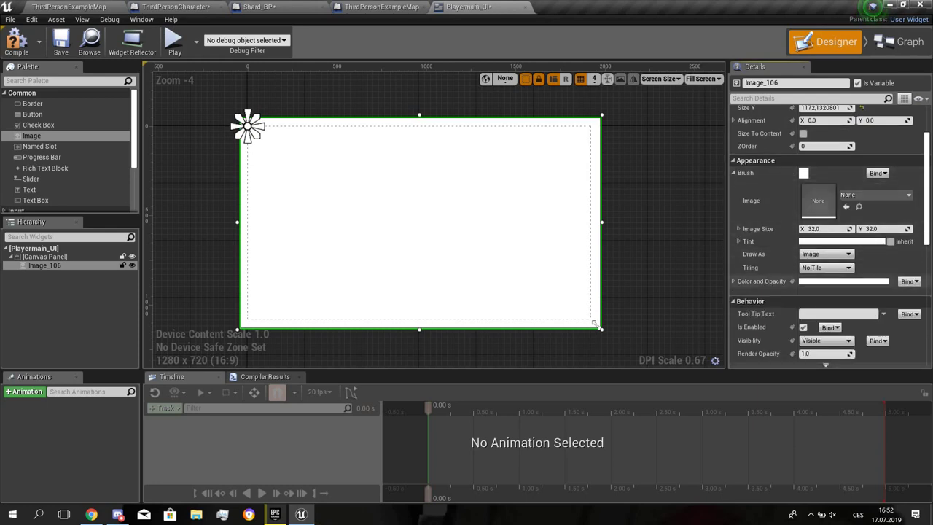
{"action": "left_click", "coordinate": [738, 241]}
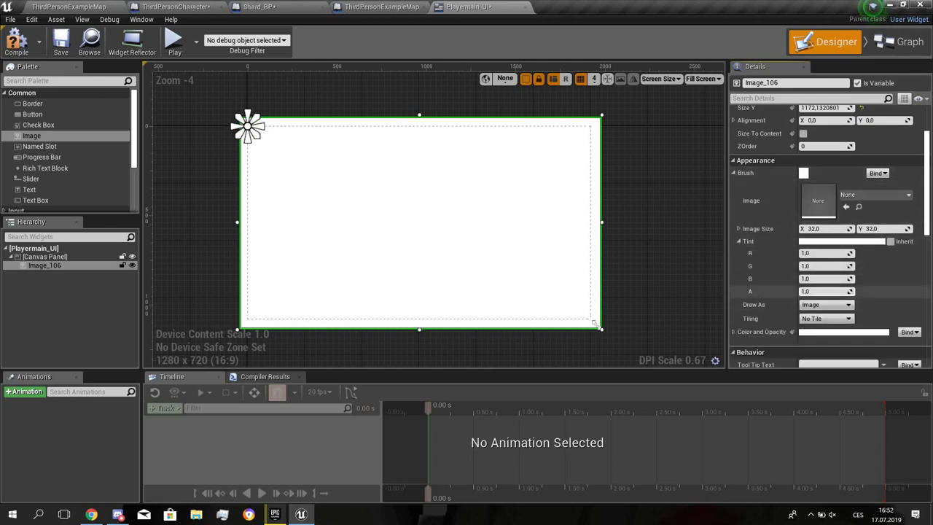
{"action": "mouse_move", "coordinate": [824, 291]}
{"action": "left_mouse_down"}
{"action": "mouse_move", "coordinate": [774, 292]}
{"action": "mouse_move", "coordinate": [824, 292]}
{"action": "left_mouse_up"}
{"action": "left_click", "coordinate": [825, 292]}
{"action": "type", "text": "0"}
{"action": "key", "text": "Return"}
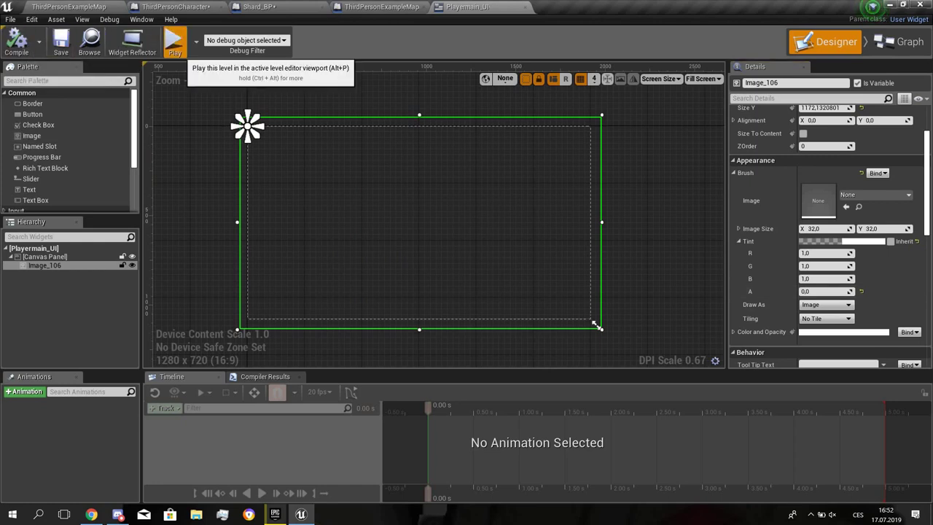
- Run a game preview to check the UI overlay, and review the widget nodes in the level blueprint
{"action": "left_click", "coordinate": [174, 42]}
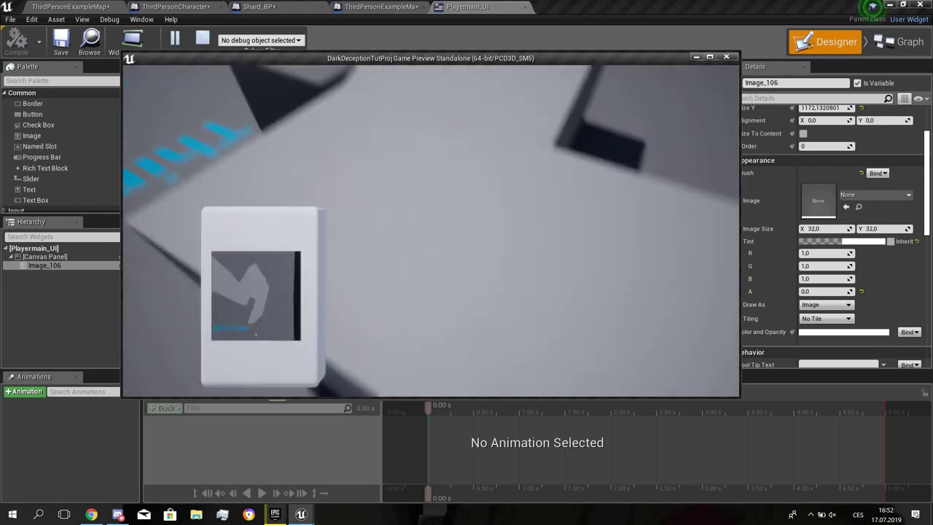
{"action": "key", "text": "Escape"}
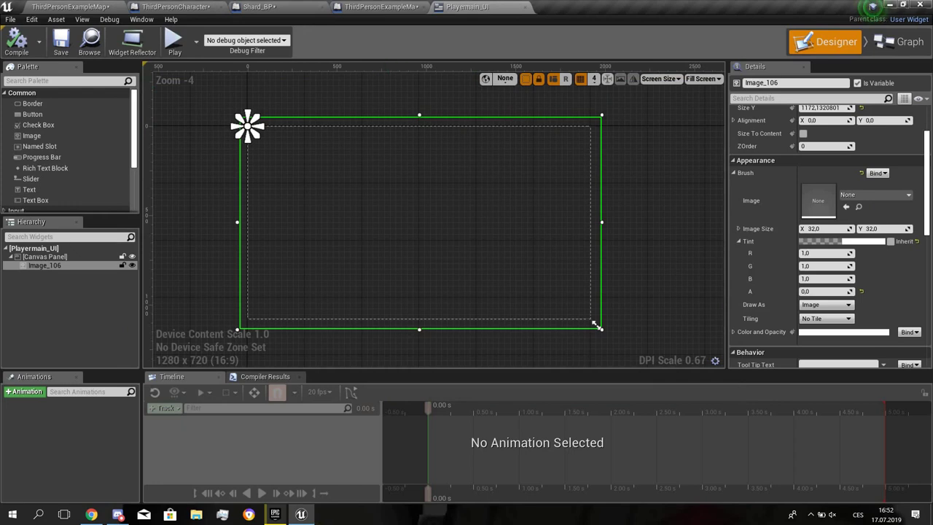
{"action": "left_click", "coordinate": [372, 7]}
{"action": "left_click", "coordinate": [274, 7]}
{"action": "left_click", "coordinate": [379, 7]}
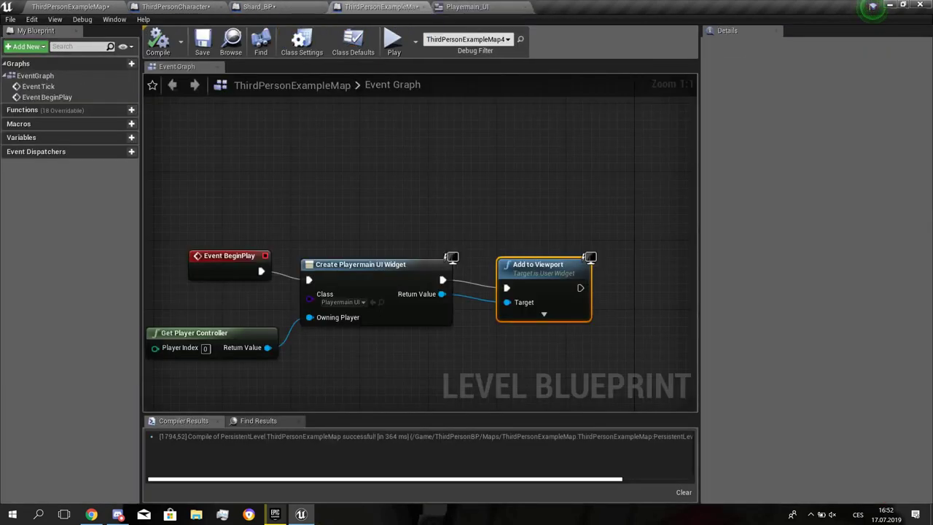
{"action": "left_click", "coordinate": [266, 6]}
- Add a Text Render component under the tablet's Plane in the ThirdPersonCharacter blueprint
{"action": "left_click", "coordinate": [179, 6]}
{"action": "mouse_move", "coordinate": [420, 243]}
{"action": "right_mouse_down"}
{"action": "mouse_move", "coordinate": [459, 244]}
{"action": "mouse_move", "coordinate": [408, 246]}
{"action": "mouse_move", "coordinate": [434, 255]}
{"action": "right_mouse_up"}
{"action": "left_click", "coordinate": [435, 256]}
{"action": "left_click_drag", "start_coordinate": [437, 223], "coordinate": [437, 237]}
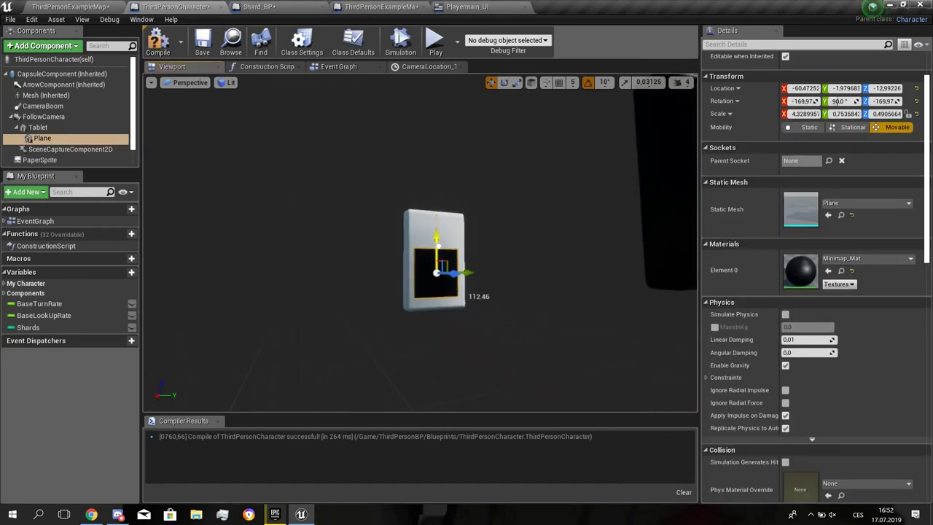
{"action": "left_click", "coordinate": [58, 45]}
{"action": "type", "text": "ttex"}
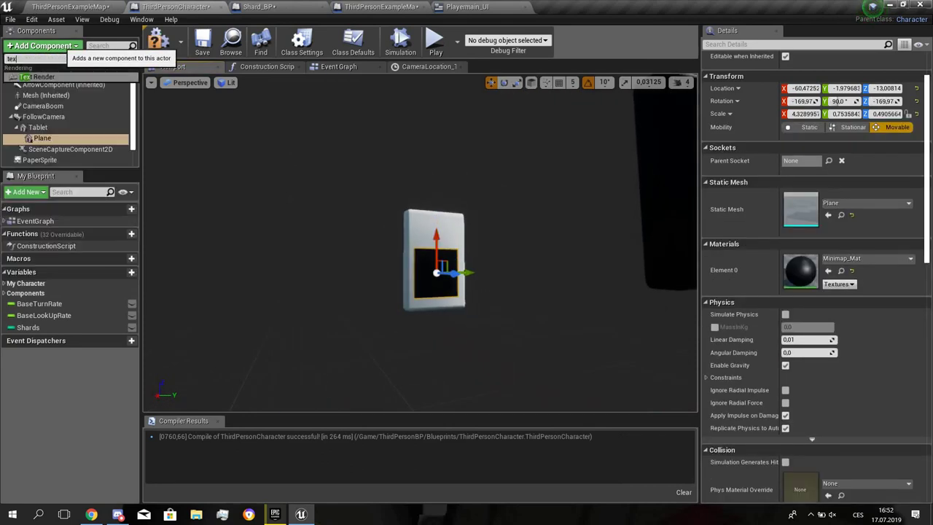
{"action": "key", "text": "Return"}
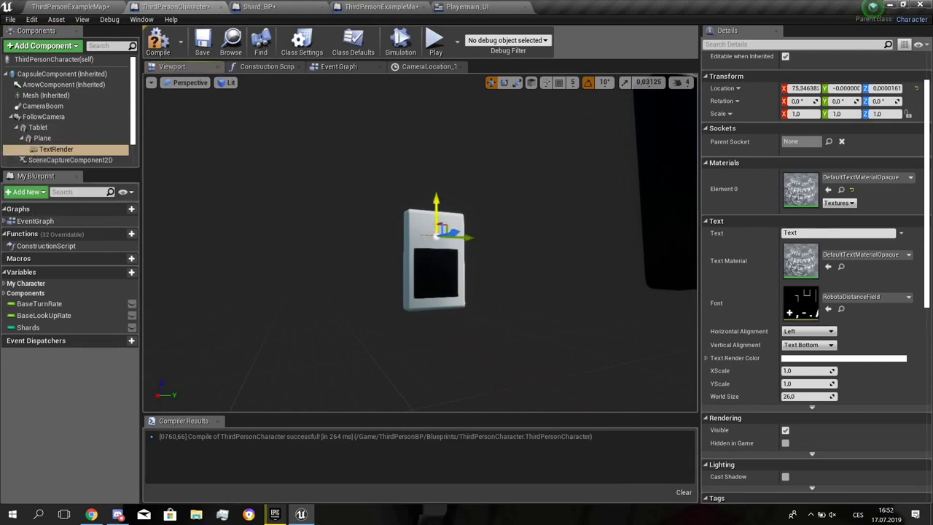
- Rotate the TextRender to face outward from the tablet's front, scale it to about 2.23, and position it above the minimap screen
{"action": "key", "text": "e"}
{"action": "left_click_drag", "start_coordinate": [459, 249], "coordinate": [453, 267]}
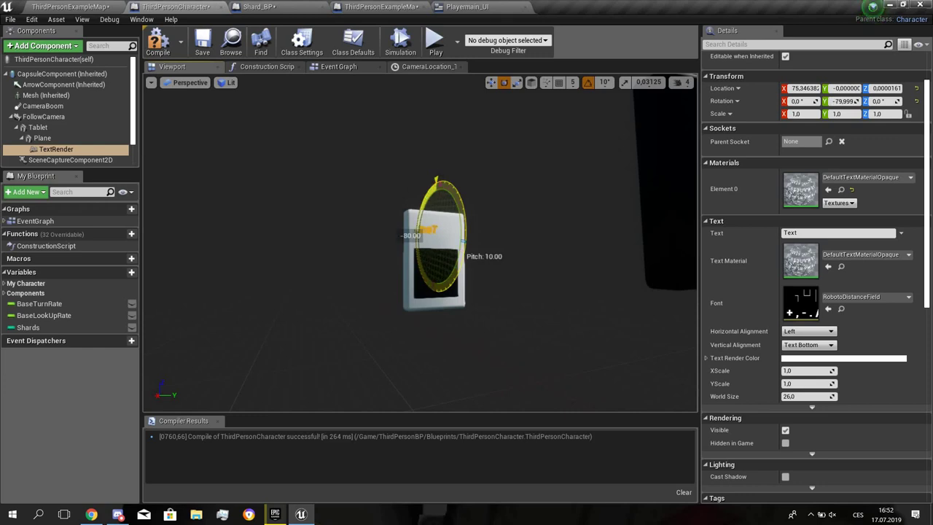
{"action": "left_click_drag", "start_coordinate": [453, 267], "coordinate": [456, 259]}
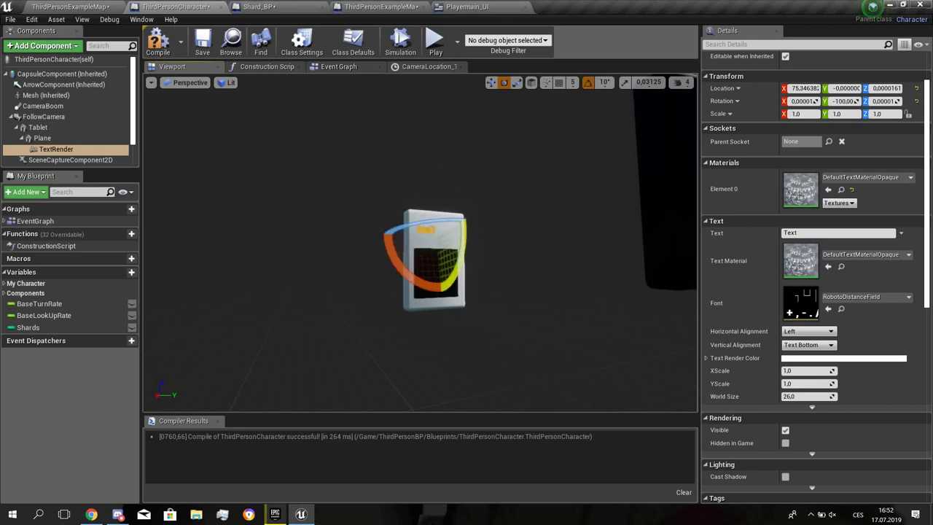
{"action": "left_click_drag", "start_coordinate": [428, 221], "coordinate": [503, 227]}
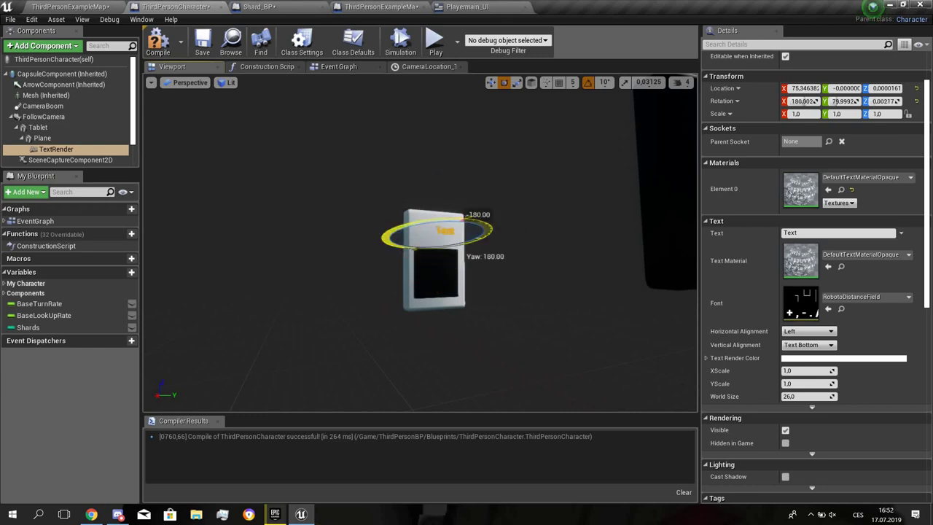
{"action": "key", "text": "w"}
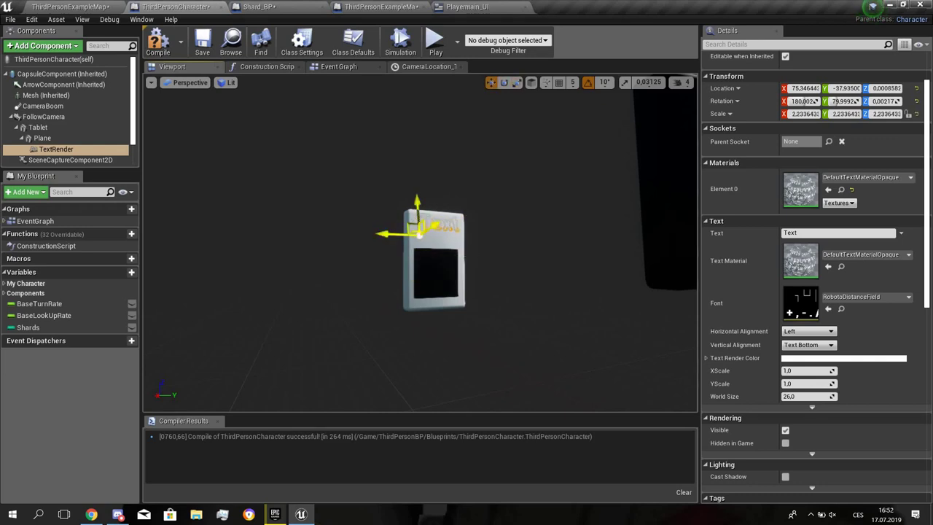
{"action": "key", "text": "e"}
{"action": "left_click_drag", "start_coordinate": [440, 252], "coordinate": [438, 241]}
{"action": "key", "text": "w"}
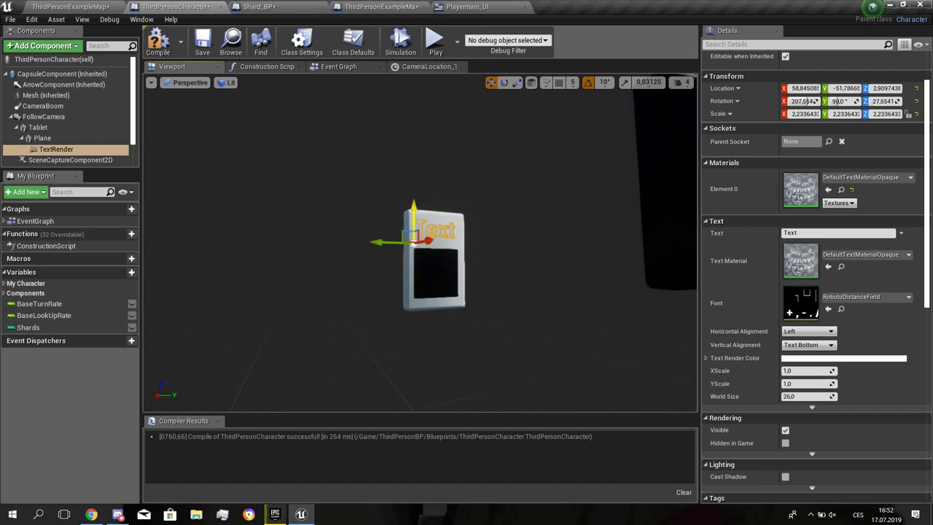
- Set the text's horizontal alignment to Center and vertical alignment to Text Center, and reposition it centrally above the tablet's minimap
{"action": "right_click_drag", "start_coordinate": [414, 210], "coordinate": [393, 210]}
{"action": "scroll", "coordinate": [414, 210], "scroll_direction": "up", "scroll_amount": 4}
{"action": "scroll", "coordinate": [414, 210], "scroll_direction": "down", "scroll_amount": 4}
{"action": "scroll", "coordinate": [413, 210], "scroll_direction": "up", "scroll_amount": 3}
{"action": "left_click", "coordinate": [802, 348]}
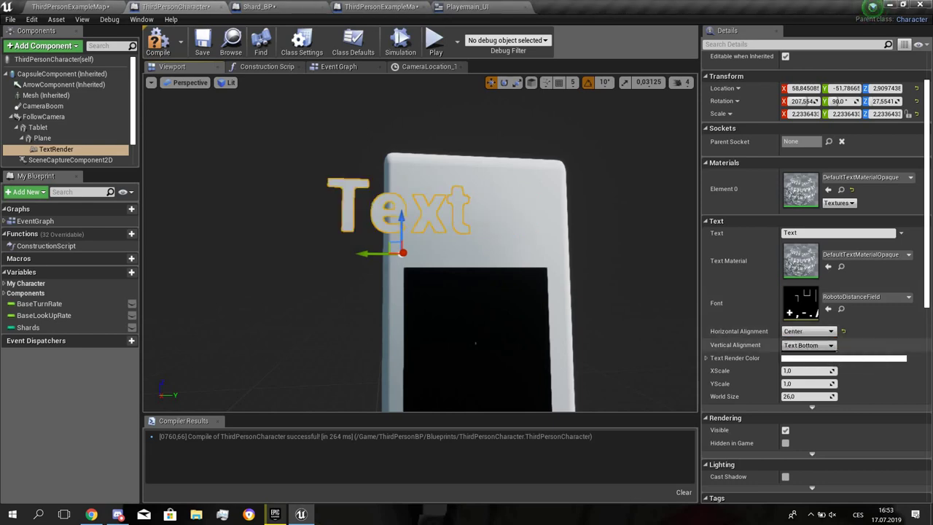
{"action": "left_click", "coordinate": [809, 345]}
{"action": "left_click", "coordinate": [804, 361]}
{"action": "left_click_drag", "start_coordinate": [379, 257], "coordinate": [457, 271]}
{"action": "left_click_drag", "start_coordinate": [481, 219], "coordinate": [480, 181]}
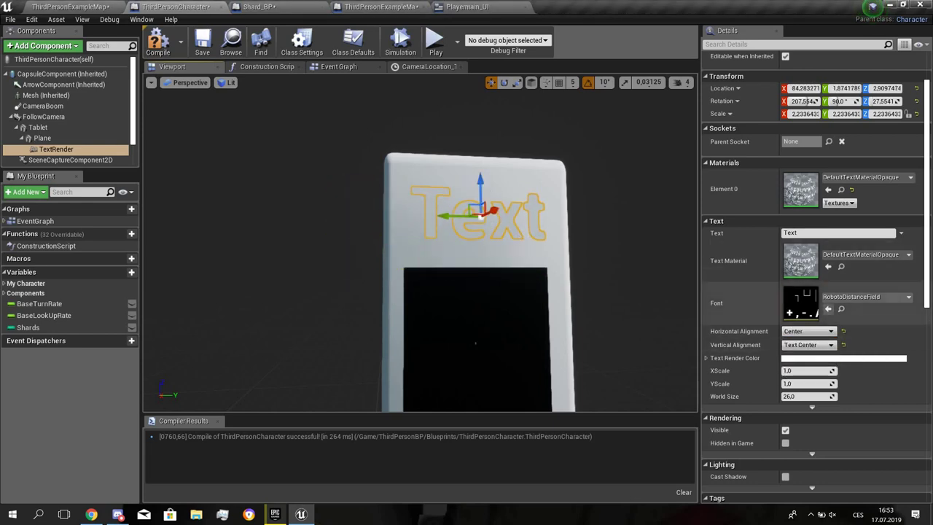
- Set the TextRender's text render color to black
{"action": "left_click", "coordinate": [823, 357]}
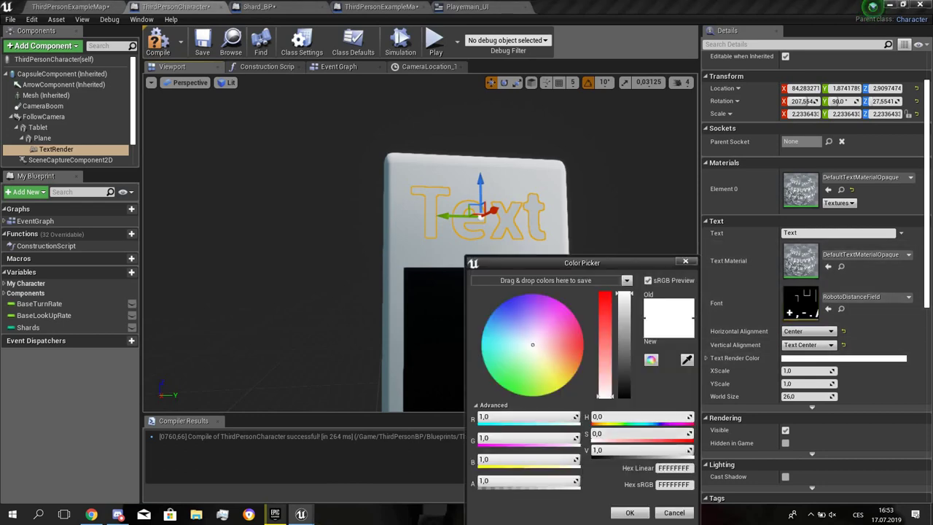
{"action": "left_click_drag", "start_coordinate": [624, 295], "coordinate": [625, 397]}
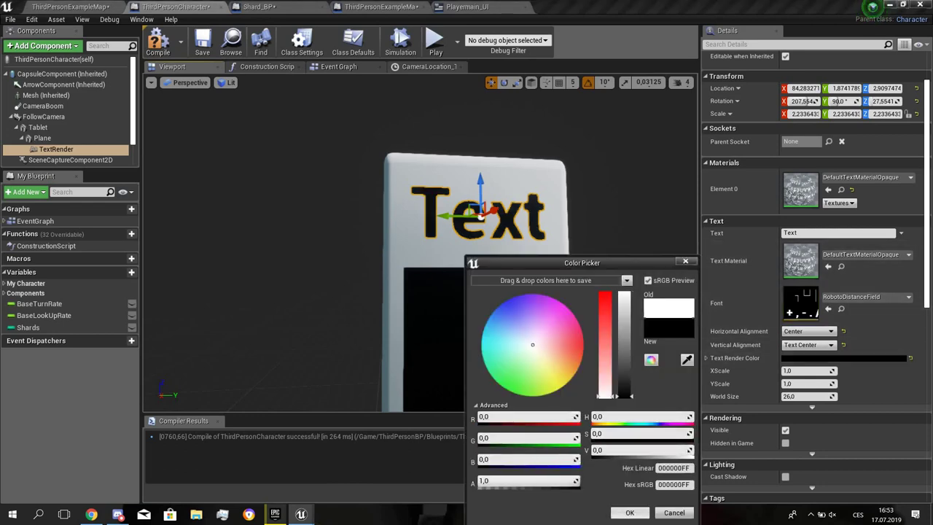
{"action": "left_click", "coordinate": [630, 513]}
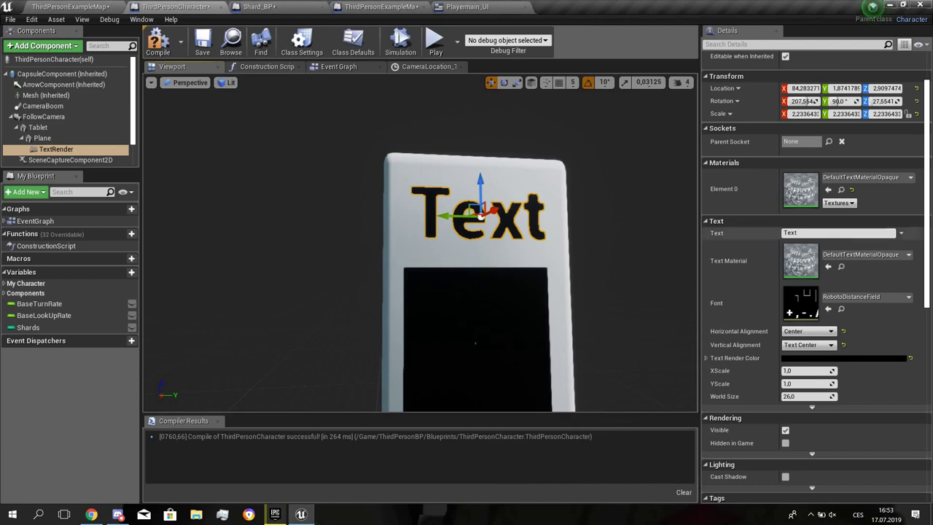
- Add an Event Tick node in an empty area of the ThirdPersonCharacter event graph
{"action": "left_click", "coordinate": [342, 66]}
{"action": "scroll", "coordinate": [335, 251], "scroll_direction": "down", "scroll_amount": 3}
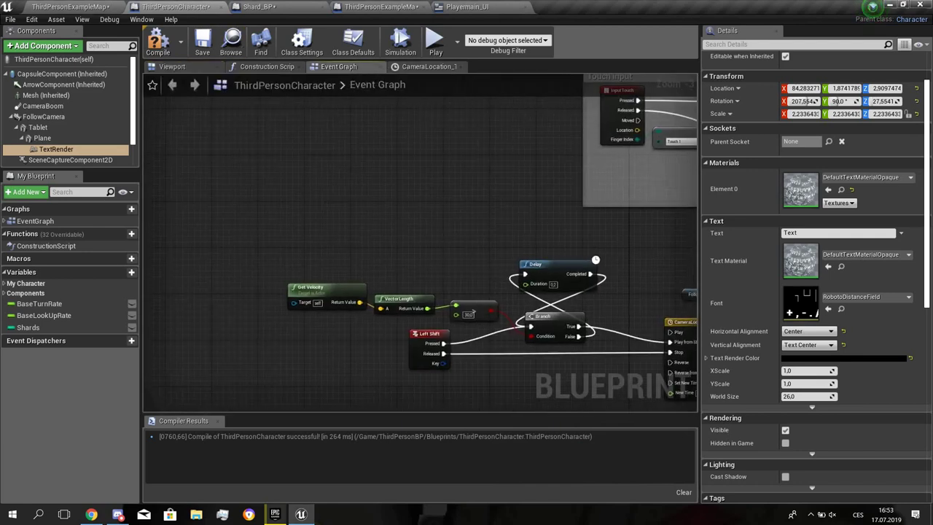
{"action": "scroll", "coordinate": [444, 314], "scroll_direction": "up", "scroll_amount": 3}
{"action": "scroll", "coordinate": [445, 309], "scroll_direction": "down", "scroll_amount": 4}
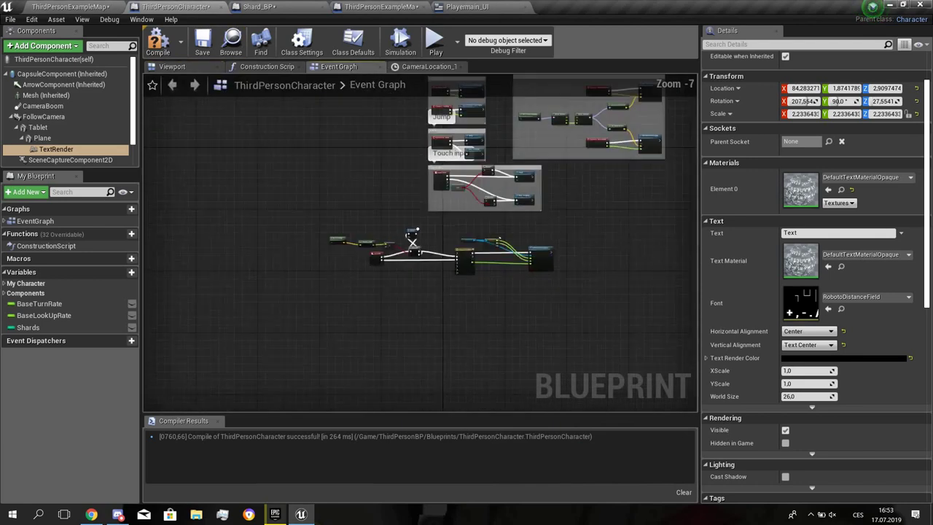
{"action": "right_click_drag", "start_coordinate": [440, 302], "coordinate": [276, 426]}
{"action": "right_click_drag", "start_coordinate": [305, 376], "coordinate": [371, 305]}
{"action": "scroll", "coordinate": [371, 304], "scroll_direction": "up", "scroll_amount": 5}
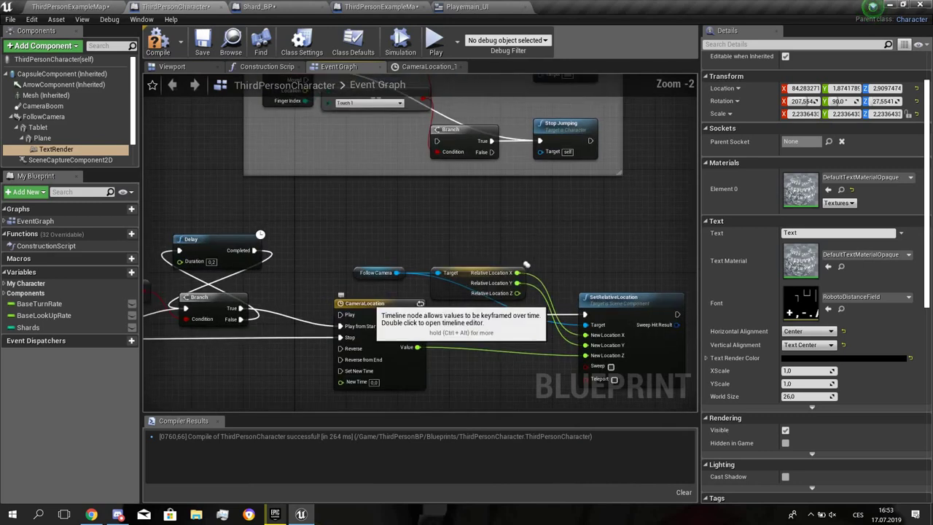
{"action": "right_click_drag", "start_coordinate": [296, 311], "coordinate": [513, 400]}
{"action": "scroll", "coordinate": [426, 182], "scroll_direction": "down", "scroll_amount": 5}
{"action": "right_click_drag", "start_coordinate": [415, 183], "coordinate": [333, 460]}
{"action": "right_click", "coordinate": [351, 174]}
{"action": "type", "text": "event tick"}
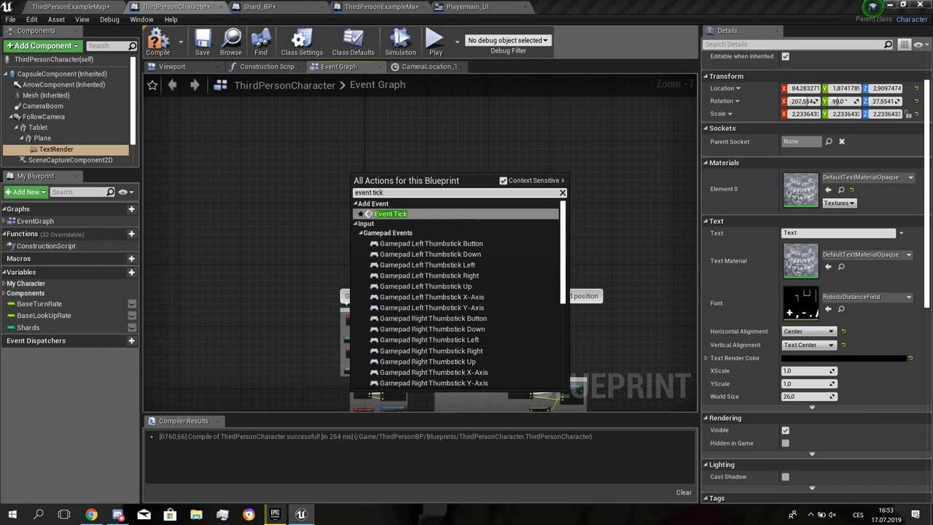
{"action": "key", "text": "Return"}
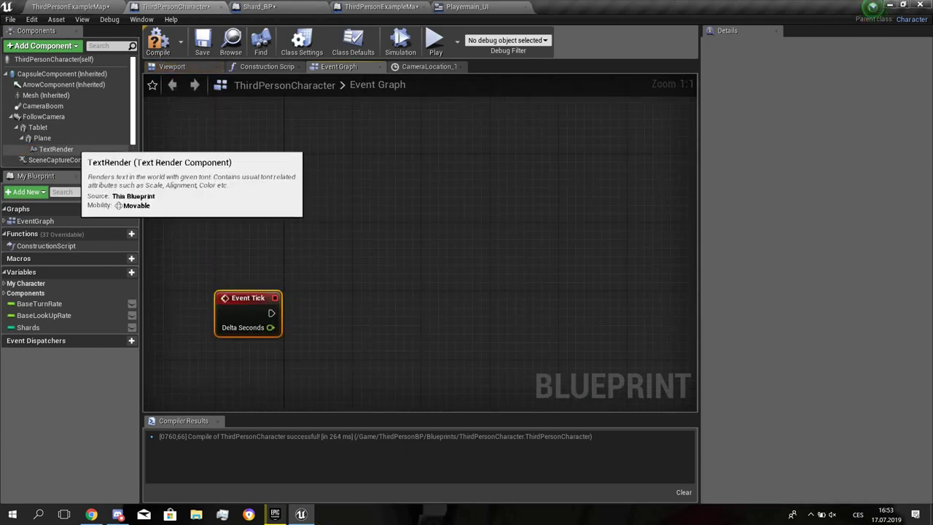
- Place a TextRender reference in the event graph and add a Set Text node targeting it
{"action": "left_click_drag", "start_coordinate": [56, 149], "coordinate": [495, 291]}
{"action": "type", "text": "set tet"}
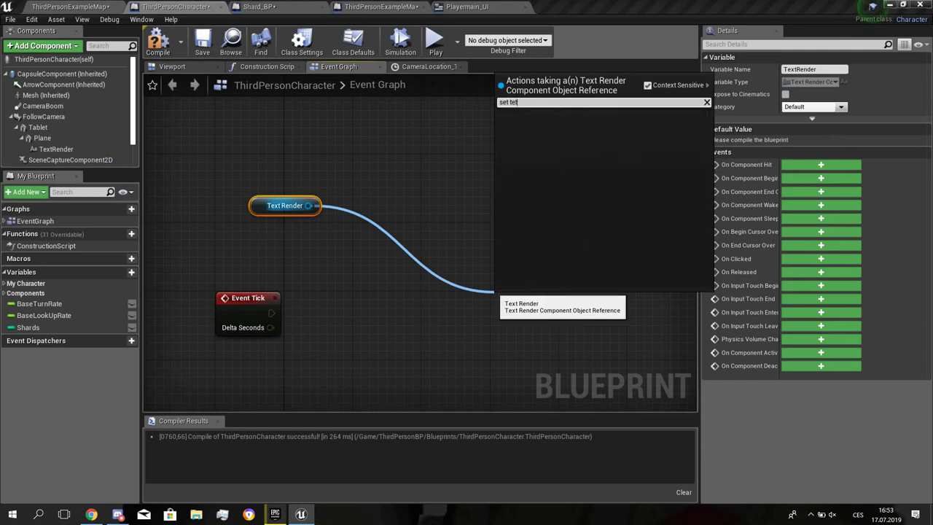
{"action": "key", "text": "BackSpace"}
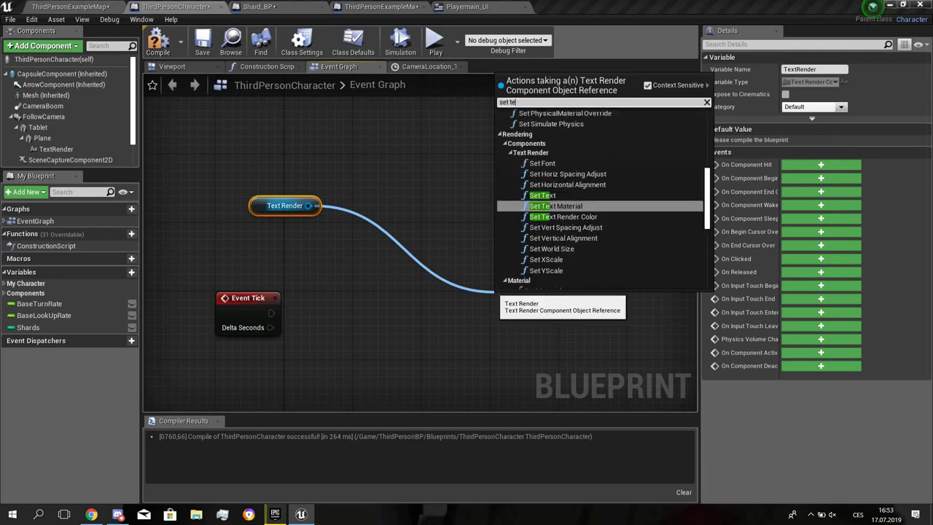
{"action": "type", "text": "x"}
{"action": "left_click", "coordinate": [542, 180]}
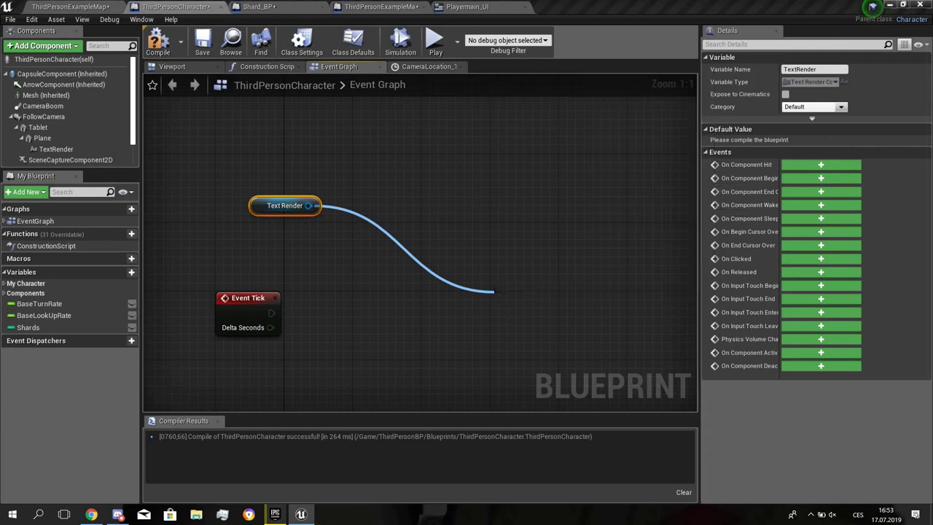
- Connect Event Tick to Set Text and feed its Value from a Make Literal Text node supplied by the Shards variable
{"action": "left_click_drag", "start_coordinate": [271, 313], "coordinate": [323, 381]}
{"action": "type", "text": "mak"}
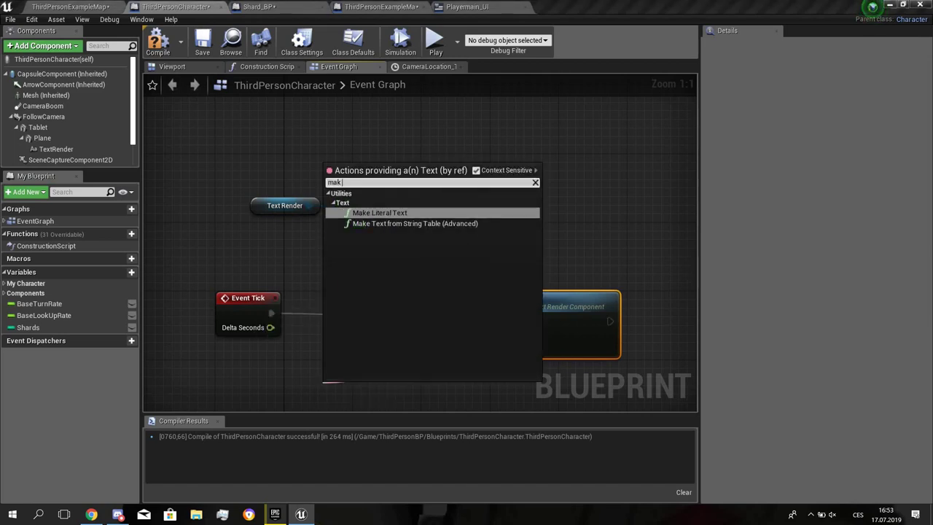
{"action": "key", "text": "Return"}
{"action": "right_click_drag", "start_coordinate": [321, 346], "coordinate": [361, 259]}
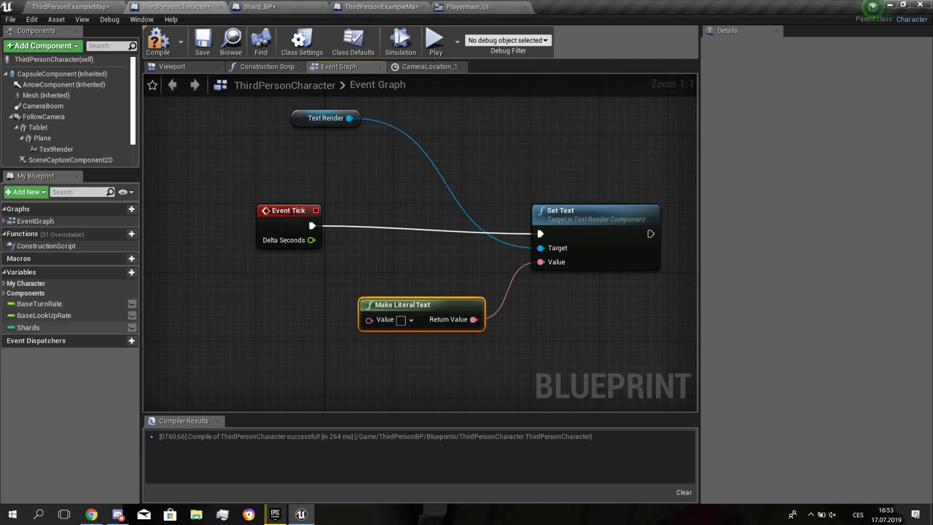
{"action": "left_click_drag", "start_coordinate": [32, 327], "coordinate": [369, 319], "text": "ctrl"}
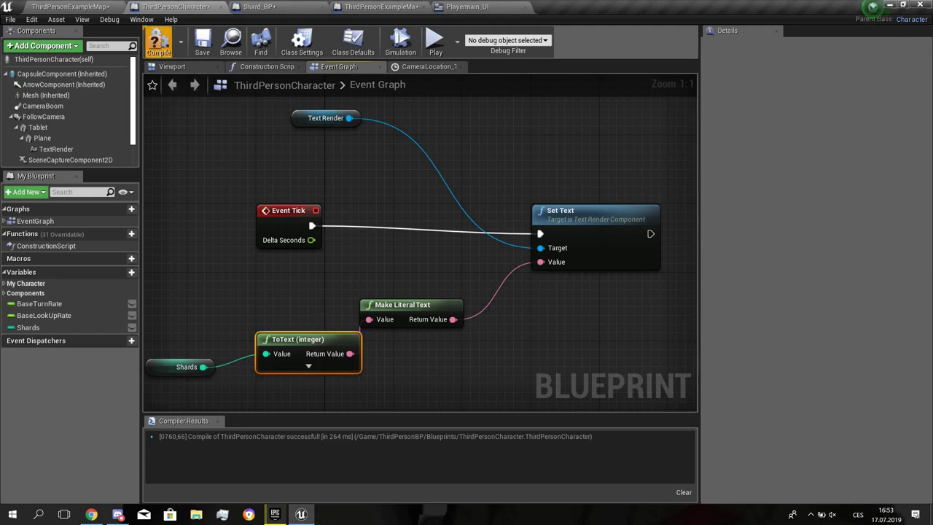
- Compile the ThirdPersonCharacter blueprint and run a game preview, walking around the level to check the tablet's shard counter
{"action": "left_click", "coordinate": [158, 43]}
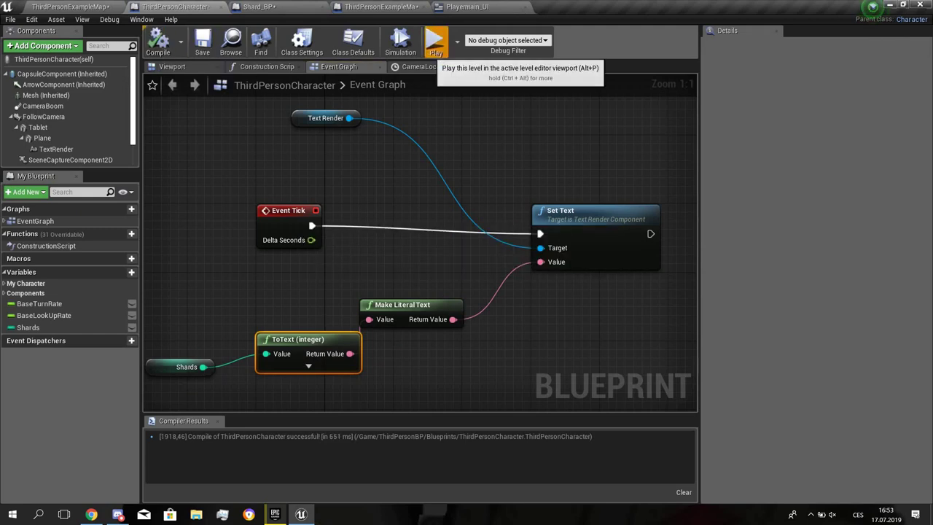
{"action": "left_click", "coordinate": [435, 42]}
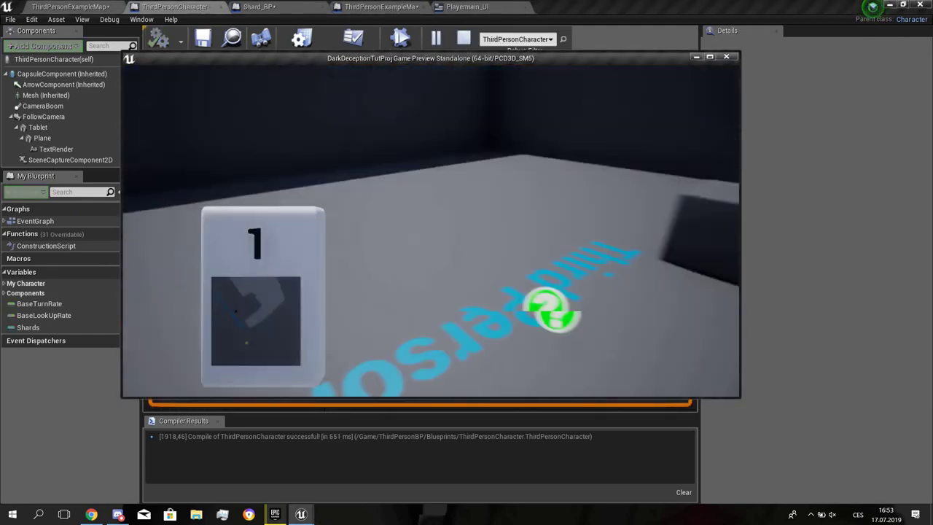
{"action": "key", "text": "w"}
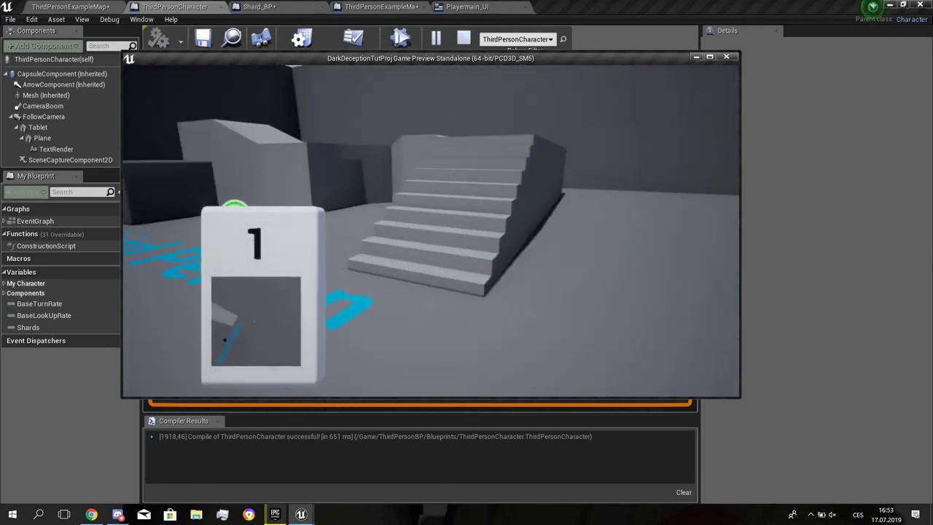
{"action": "key", "text": "w"}
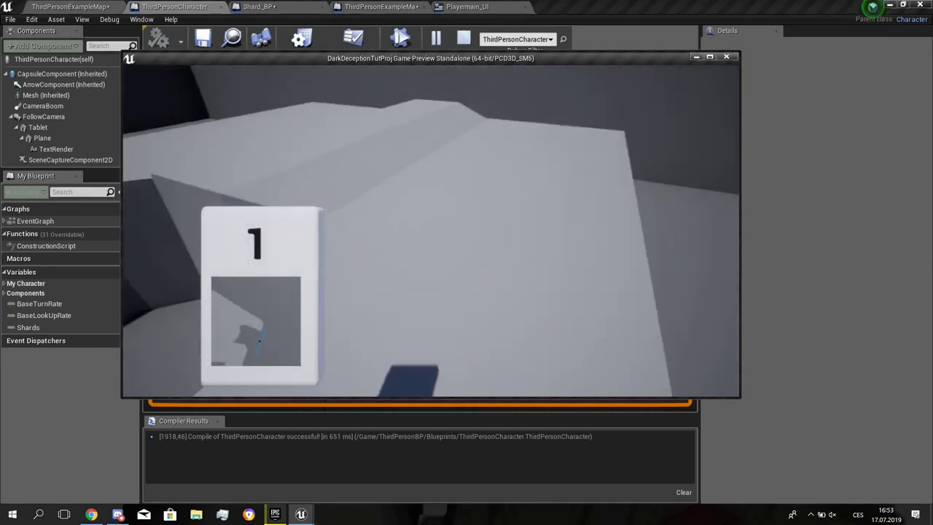
{"action": "key", "text": "w"}
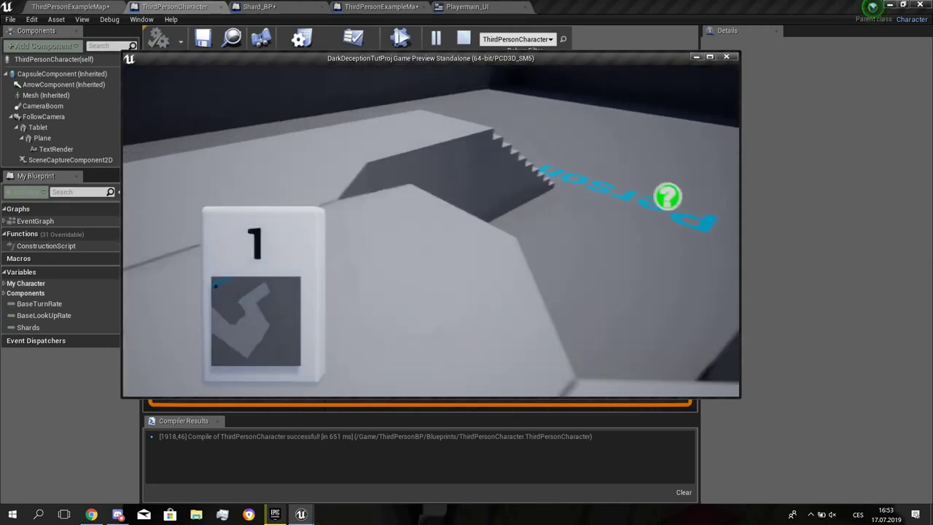
- Walk the character through the running game preview to test the tablet's shard counter, and end the preview
{"action": "key", "text": "w"}
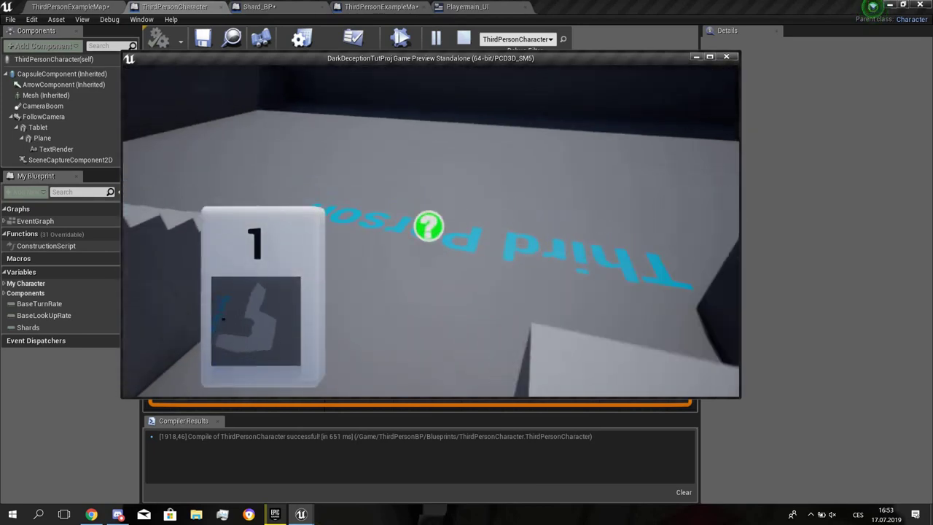
{"action": "key", "text": "w"}
{"action": "key", "text": "Escape"}
- Look through the open blueprints and examine the shard-counting nodes in the level blueprint's Event Graph
{"action": "left_click", "coordinate": [284, 7]}
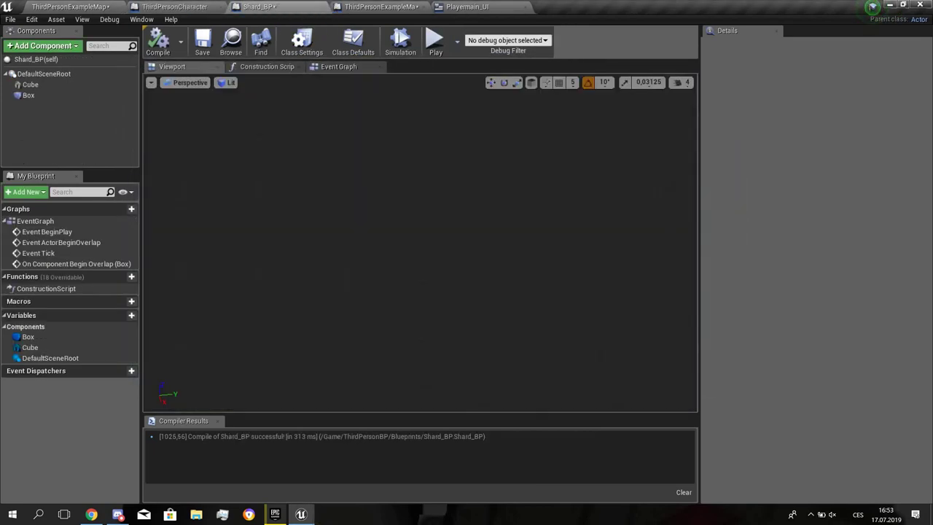
{"action": "left_click", "coordinate": [178, 7]}
{"action": "left_click", "coordinate": [381, 8]}
{"action": "right_click_drag", "start_coordinate": [408, 189], "coordinate": [459, 200]}
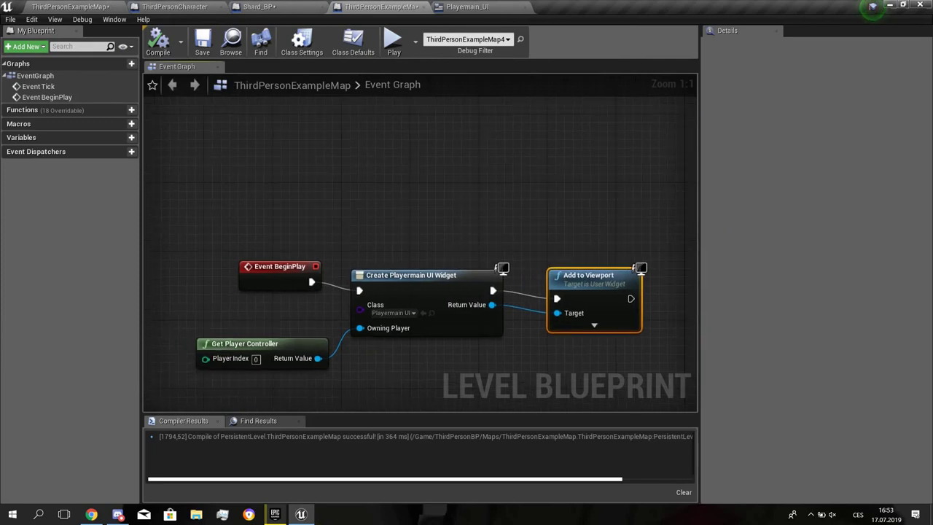
{"action": "left_click", "coordinate": [470, 6]}
{"action": "left_click", "coordinate": [390, 7]}
{"action": "left_click", "coordinate": [269, 7]}
{"action": "left_click", "coordinate": [397, 7]}
{"action": "scroll", "coordinate": [493, 241], "scroll_direction": "down", "scroll_amount": 10}
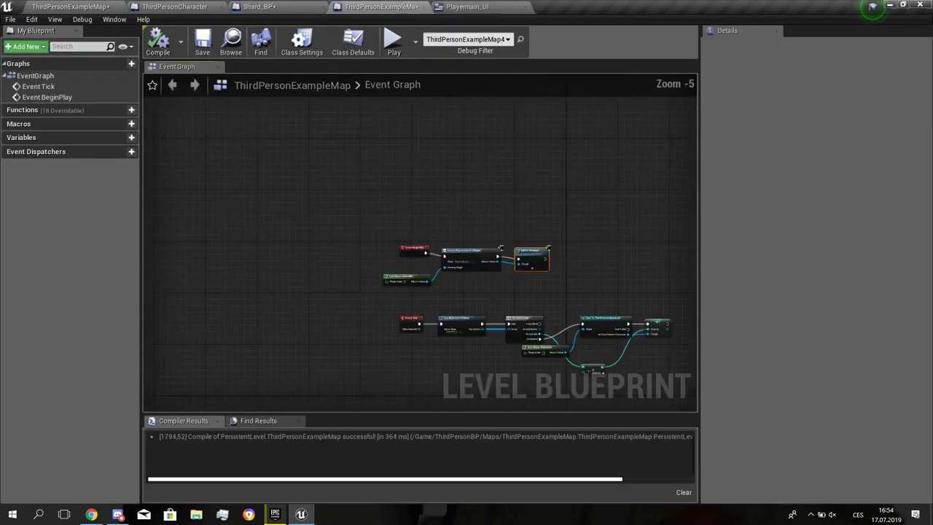
{"action": "scroll", "coordinate": [399, 267], "scroll_direction": "up", "scroll_amount": 8}
{"action": "mouse_move", "coordinate": [337, 313]}
{"action": "right_mouse_down"}
{"action": "mouse_move", "coordinate": [221, 294]}
{"action": "mouse_move", "coordinate": [267, 312]}
{"action": "mouse_move", "coordinate": [352, 307]}
{"action": "right_mouse_up"}
{"action": "scroll", "coordinate": [295, 306], "scroll_direction": "up", "scroll_amount": 2}
{"action": "scroll", "coordinate": [283, 306], "scroll_direction": "down", "scroll_amount": 3}
{"action": "right_click_drag", "start_coordinate": [527, 337], "coordinate": [540, 336]}
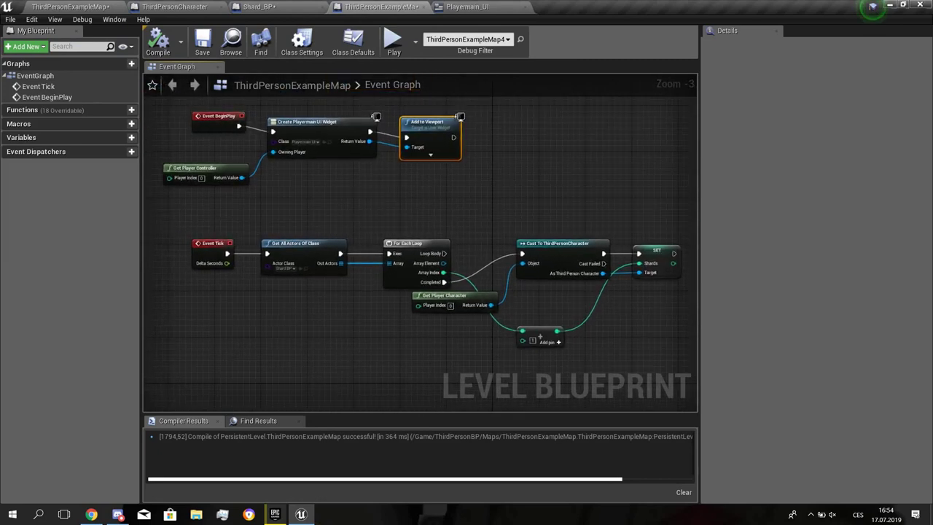
- Duplicate the shard actor in a row across the level floor until there are five shards
{"action": "left_click", "coordinate": [76, 7]}
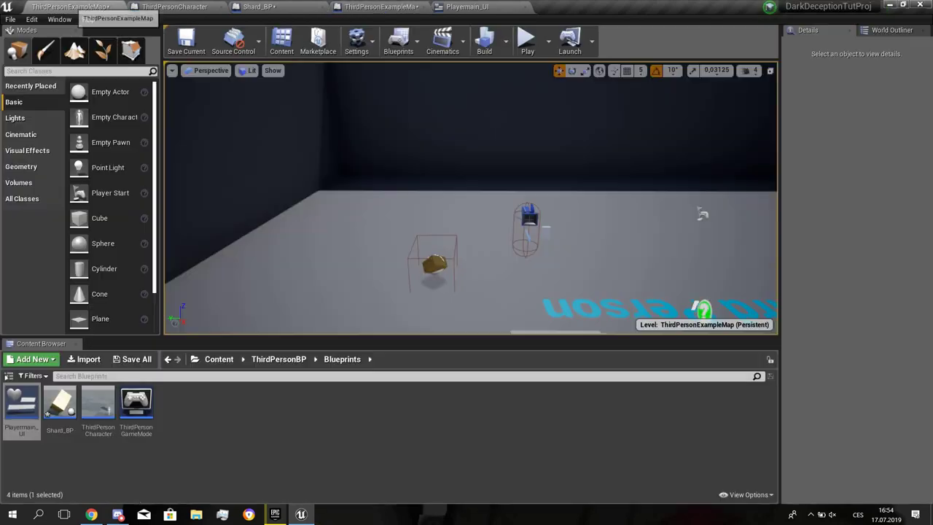
{"action": "right_click_drag", "start_coordinate": [430, 196], "coordinate": [437, 226]}
{"action": "left_click", "coordinate": [422, 212]}
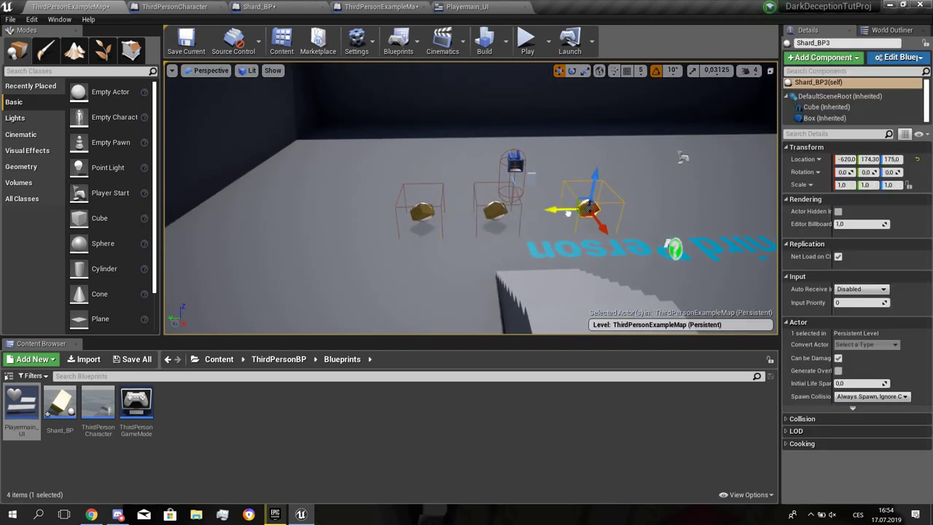
{"action": "left_click_drag", "start_coordinate": [565, 209], "coordinate": [618, 211], "text": "alt"}
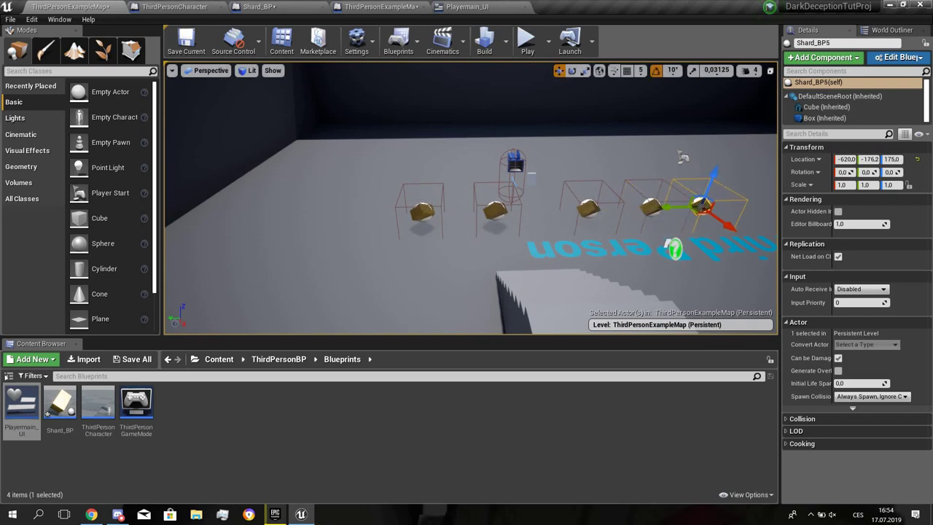
- Play-test the level by collecting shards while checking the tablet's counter, and stop the game
{"action": "left_click", "coordinate": [527, 40]}
{"action": "key", "text": "w"}
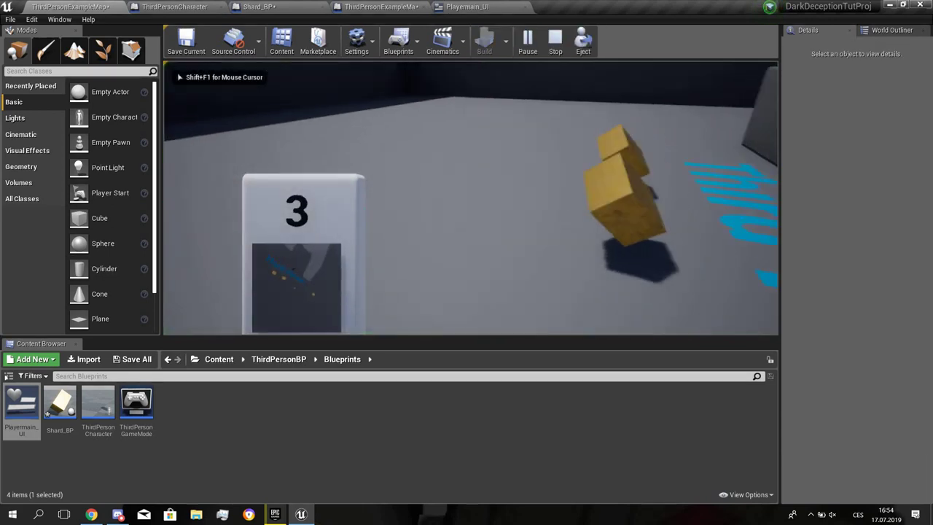
{"action": "key", "text": "w"}
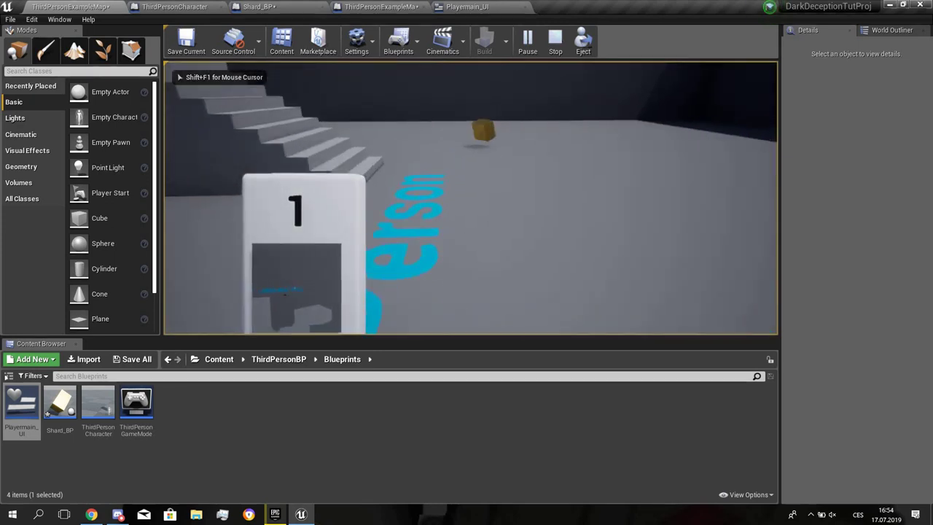
{"action": "key", "text": "Escape"}
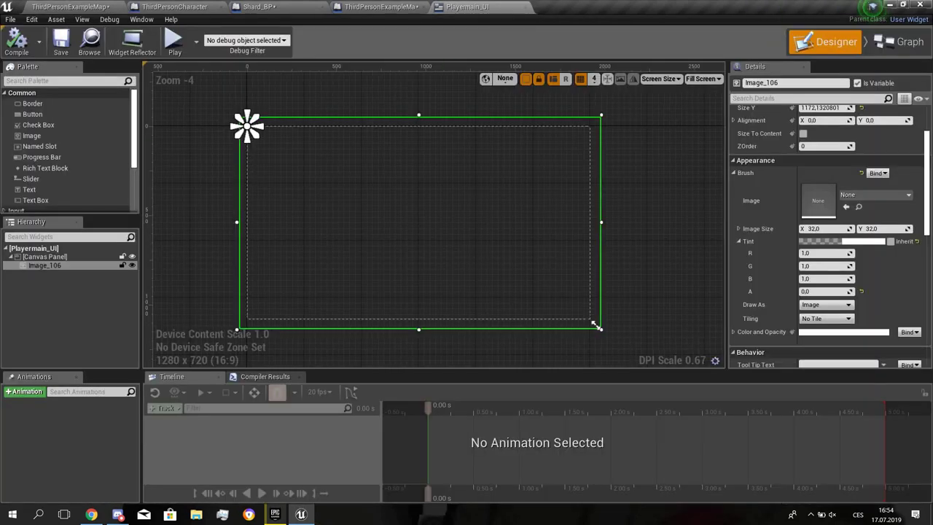
- Examine the level blueprint's shard-counting nodes and the rotation, overlap and DestroyActor nodes in Shard_BP's Event Graph
{"action": "left_click", "coordinate": [381, 7]}
{"action": "right_click_drag", "start_coordinate": [578, 231], "coordinate": [351, 214]}
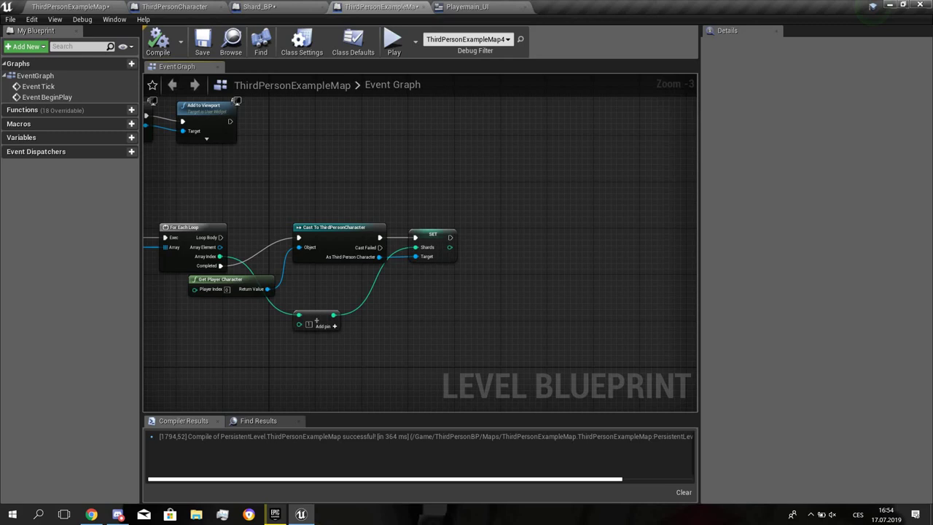
{"action": "left_click", "coordinate": [259, 6]}
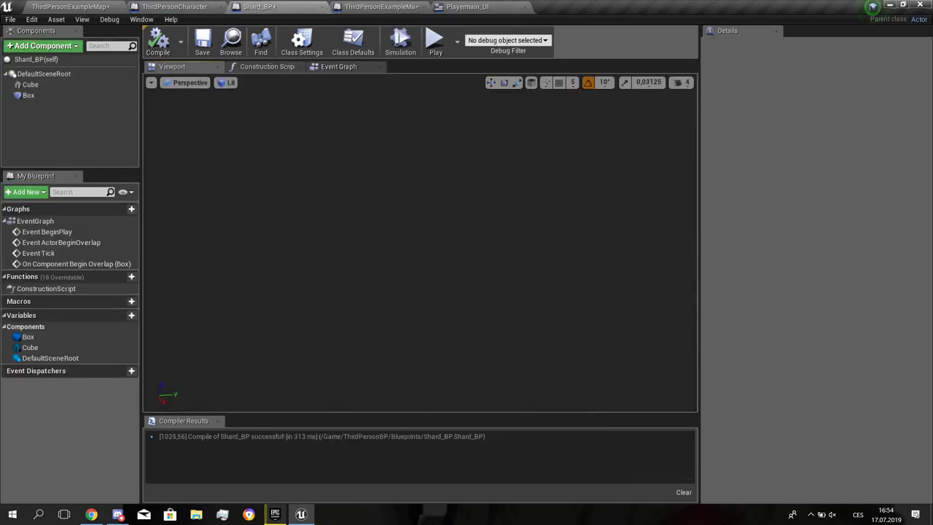
{"action": "left_click", "coordinate": [339, 67]}
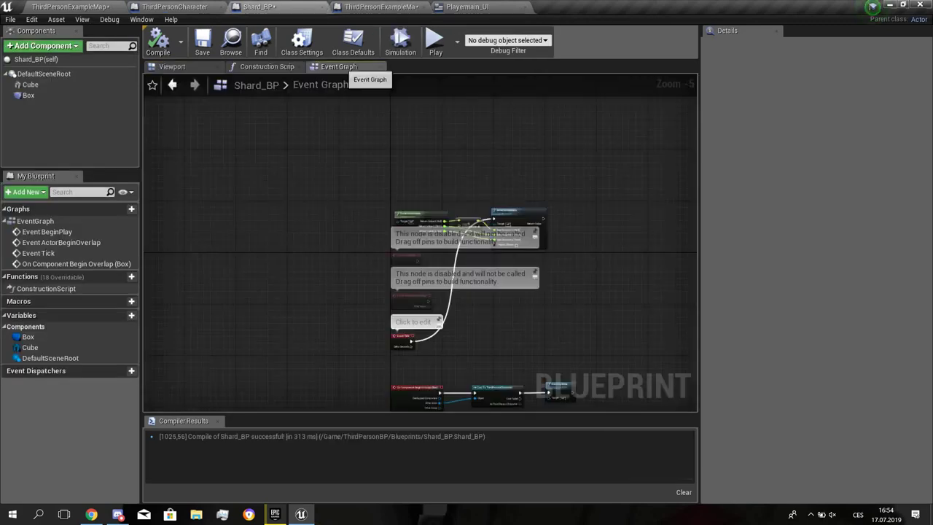
{"action": "right_click_drag", "start_coordinate": [466, 291], "coordinate": [378, 270]}
{"action": "scroll", "coordinate": [477, 358], "scroll_direction": "up", "scroll_amount": 2}
{"action": "right_click_drag", "start_coordinate": [478, 358], "coordinate": [335, 252]}
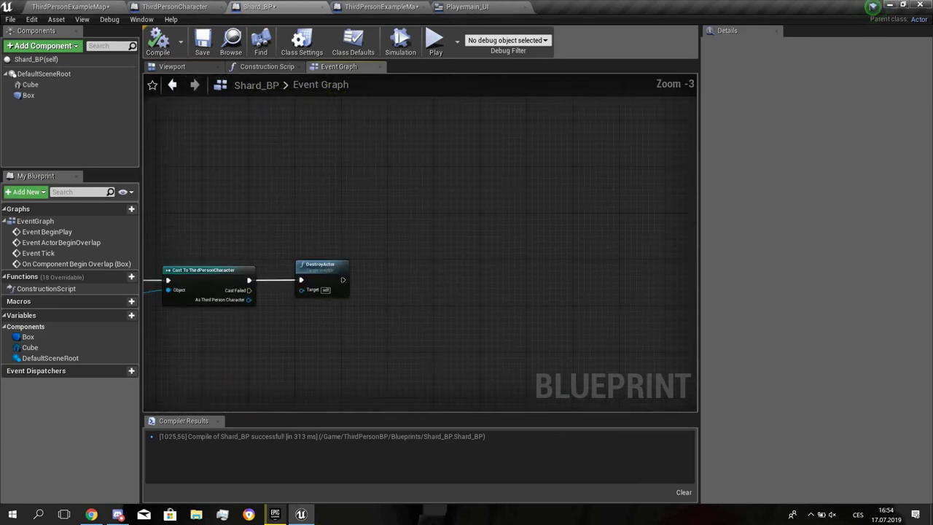
{"action": "scroll", "coordinate": [316, 218], "scroll_direction": "down", "scroll_amount": 4}
{"action": "right_click_drag", "start_coordinate": [316, 212], "coordinate": [410, 369]}
{"action": "scroll", "coordinate": [321, 208], "scroll_direction": "up", "scroll_amount": 5}
{"action": "scroll", "coordinate": [365, 289], "scroll_direction": "up", "scroll_amount": 1}
{"action": "scroll", "coordinate": [335, 270], "scroll_direction": "down", "scroll_amount": 2}
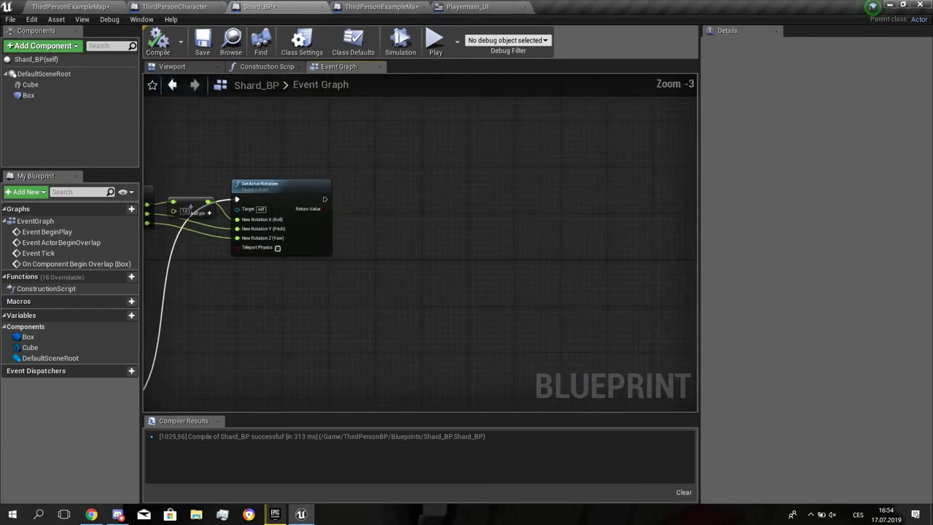
{"action": "right_click_drag", "start_coordinate": [335, 269], "coordinate": [450, 228]}
{"action": "right_click_drag", "start_coordinate": [450, 274], "coordinate": [333, 186]}
{"action": "scroll", "coordinate": [457, 264], "scroll_direction": "up", "scroll_amount": 3}
{"action": "left_click_drag", "start_coordinate": [319, 260], "coordinate": [397, 260]}
{"action": "right_click_drag", "start_coordinate": [368, 208], "coordinate": [360, 273]}
{"action": "scroll", "coordinate": [351, 200], "scroll_direction": "down", "scroll_amount": 2}
- Add a Branch node after the SET Shards node in the level blueprint's Event Graph
{"action": "left_click", "coordinate": [394, 6]}
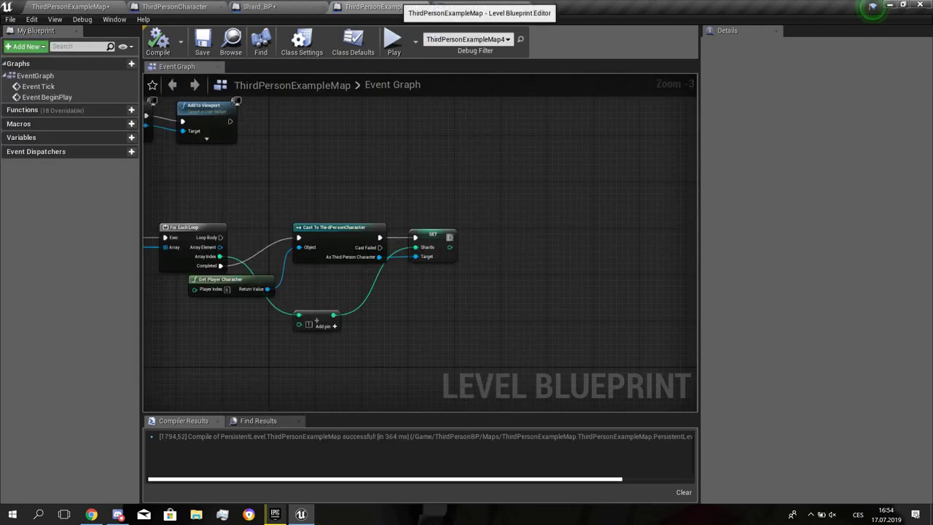
{"action": "right_click_drag", "start_coordinate": [401, 152], "coordinate": [434, 154]}
{"action": "right_click_drag", "start_coordinate": [482, 237], "coordinate": [382, 252]}
{"action": "scroll", "coordinate": [382, 252], "scroll_direction": "up", "scroll_amount": 2}
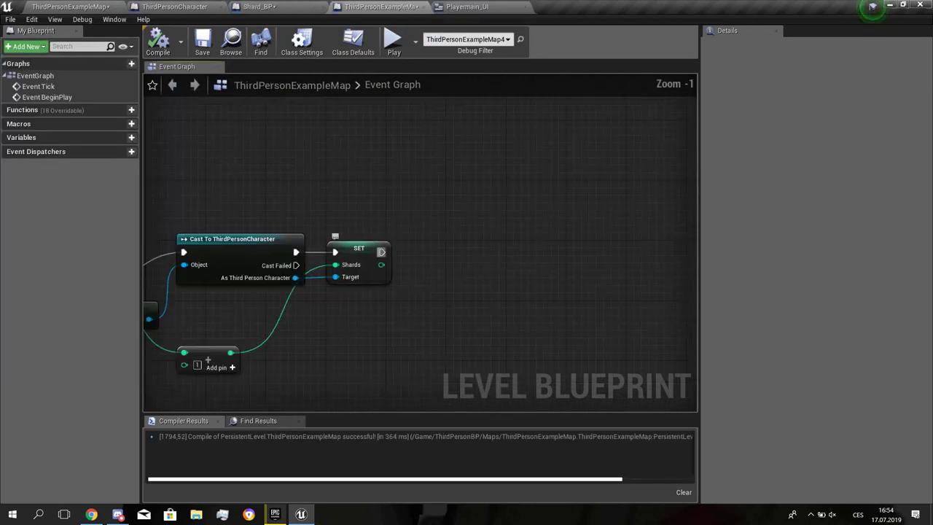
{"action": "left_click_drag", "start_coordinate": [381, 252], "coordinate": [287, 325]}
{"action": "type", "text": "branch"}
{"action": "key", "text": "Return"}
- Add an Equal (integer) node that feeds the Branch node's Condition
{"action": "left_click_drag", "start_coordinate": [353, 318], "coordinate": [587, 327]}
{"action": "type", "text": "="}
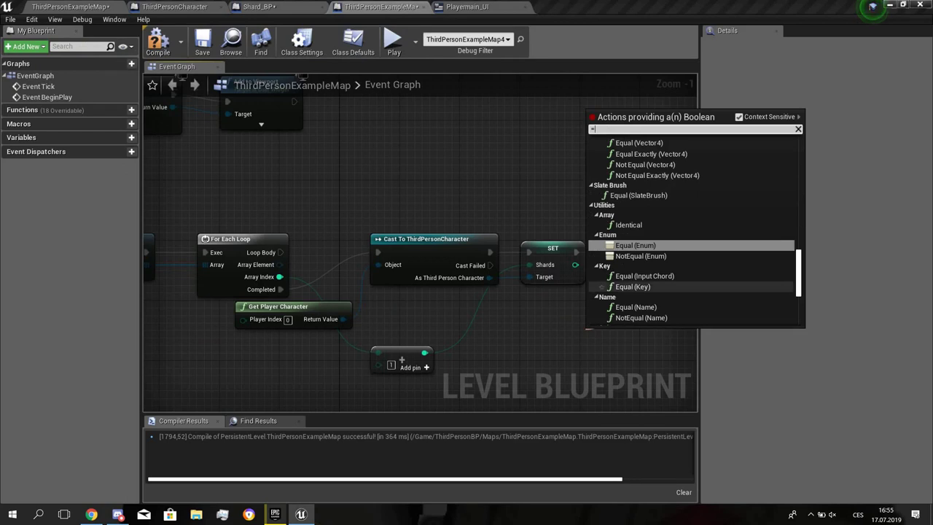
{"action": "type", "text": " inte"}
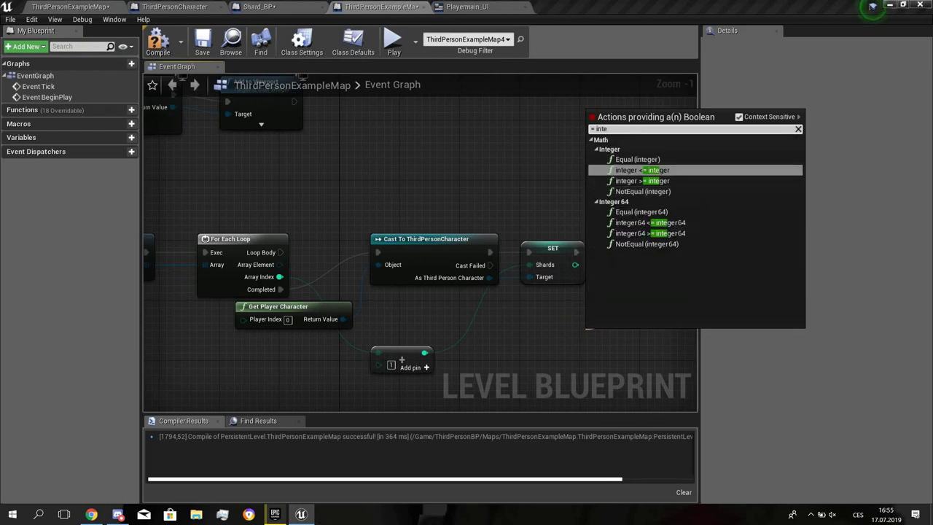
{"action": "left_click", "coordinate": [637, 160]}
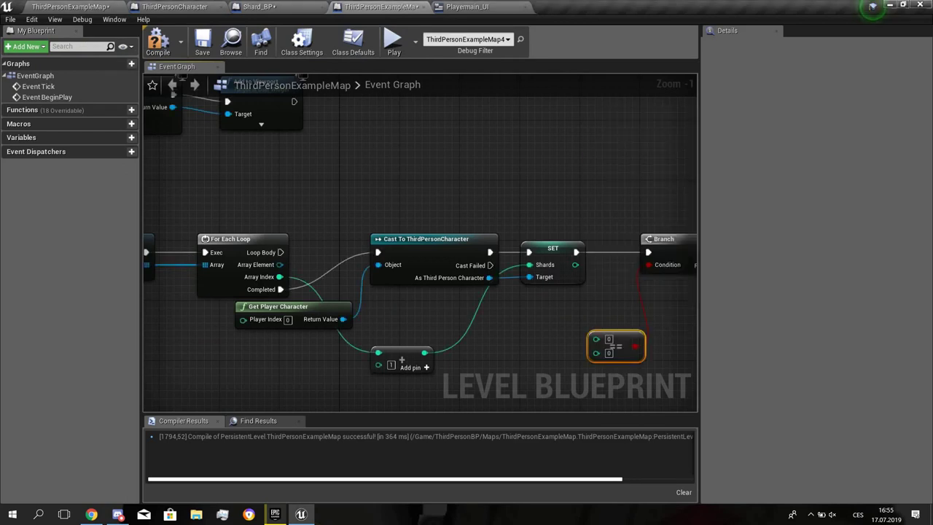
- Connect the For Each Loop's Array Index to the first input of the Equal node, comparing it with 0
{"action": "right_click_drag", "start_coordinate": [634, 182], "coordinate": [614, 162]}
{"action": "left_click_drag", "start_coordinate": [576, 320], "coordinate": [465, 291]}
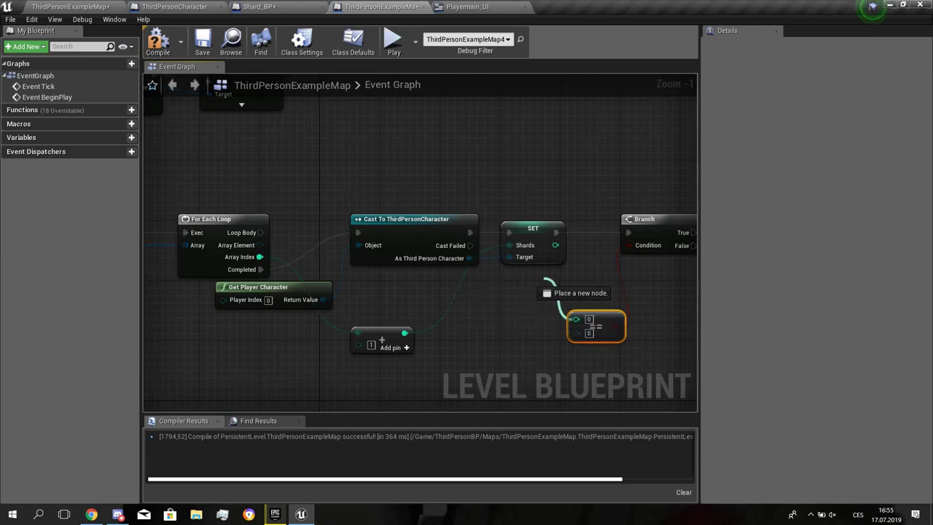
{"action": "left_click_drag", "start_coordinate": [544, 278], "coordinate": [422, 339]}
{"action": "left_click", "coordinate": [394, 297]}
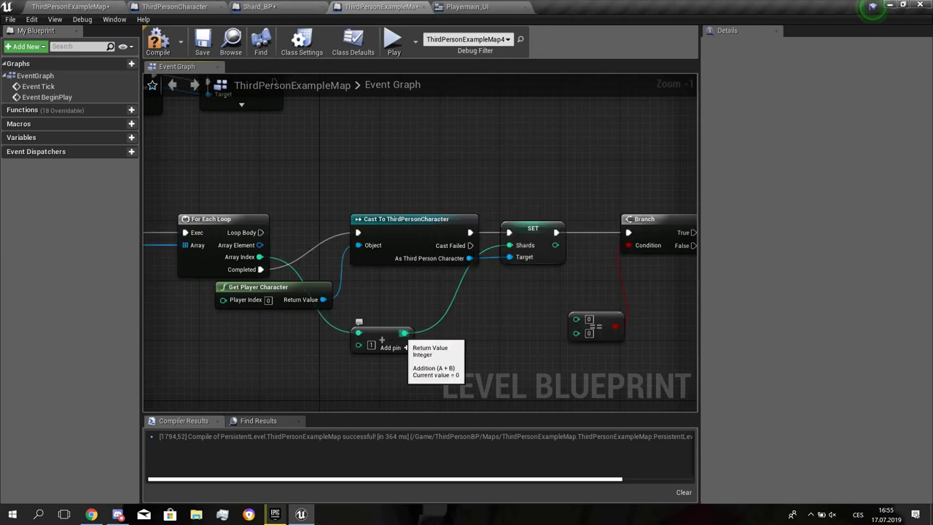
{"action": "left_click_drag", "start_coordinate": [259, 256], "coordinate": [583, 322]}
- Add a Set Shards node with value 0 on the Branch's True output, targeting As Third Person Character
{"action": "right_click_drag", "start_coordinate": [613, 314], "coordinate": [280, 318]}
{"action": "left_click_drag", "start_coordinate": [340, 251], "coordinate": [392, 249]}
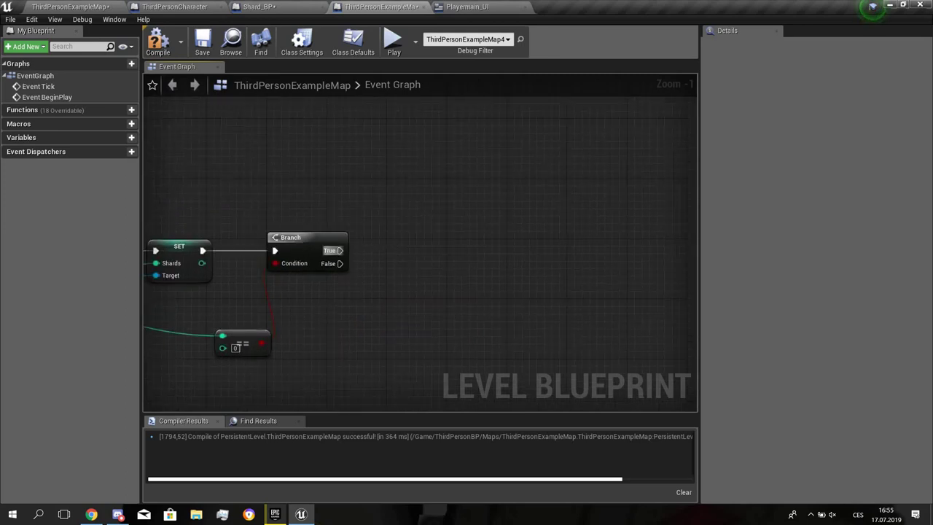
{"action": "right_click_drag", "start_coordinate": [339, 251], "coordinate": [508, 276]}
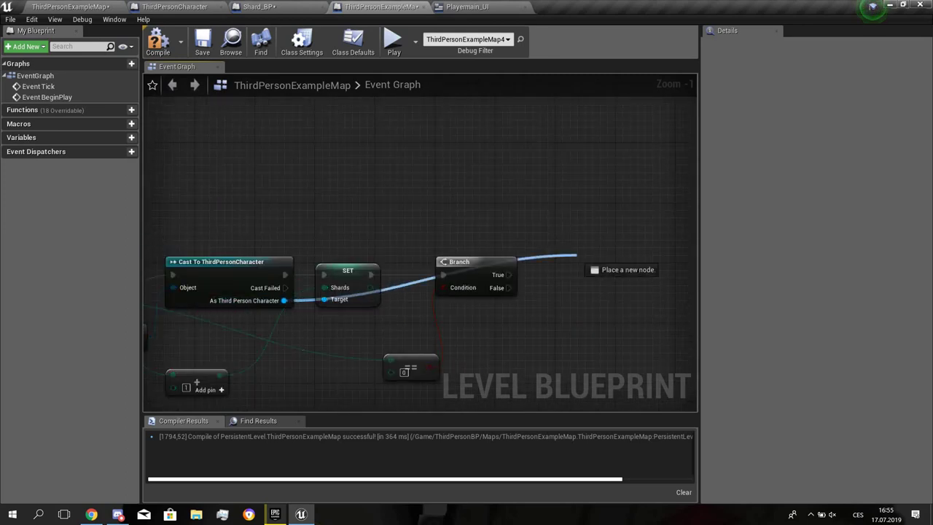
{"action": "left_click_drag", "start_coordinate": [576, 255], "coordinate": [551, 275]}
{"action": "type", "text": "set shar"}
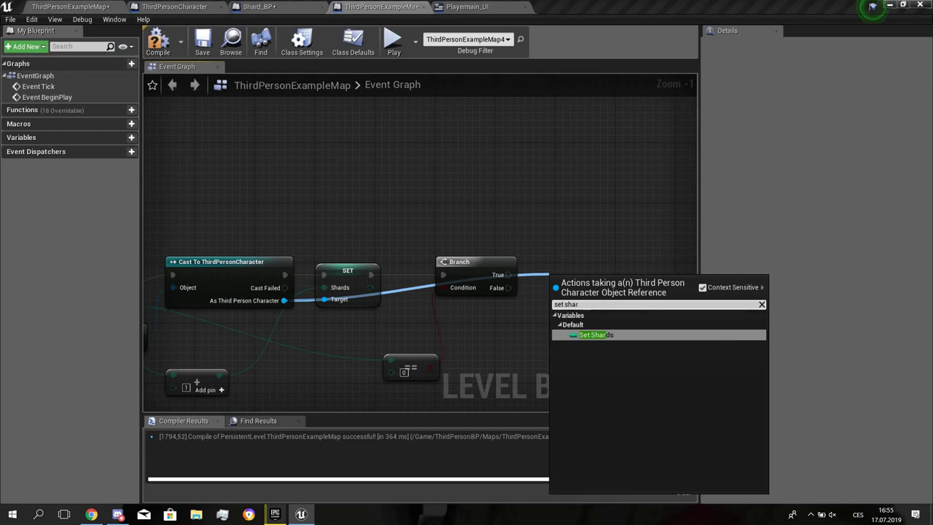
{"action": "key", "text": "Return"}
{"action": "left_click_drag", "start_coordinate": [576, 287], "coordinate": [502, 275]}
- Compile and save the level blueprint, and play-test shard collection against the tablet's counter
{"action": "left_click", "coordinate": [159, 42]}
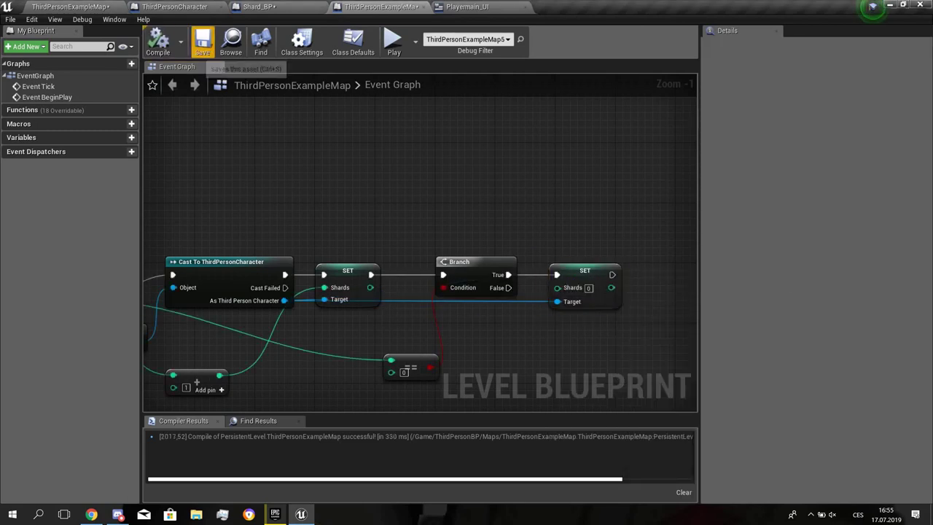
{"action": "left_click", "coordinate": [203, 43]}
{"action": "left_click", "coordinate": [394, 42]}
{"action": "key", "text": "w"}
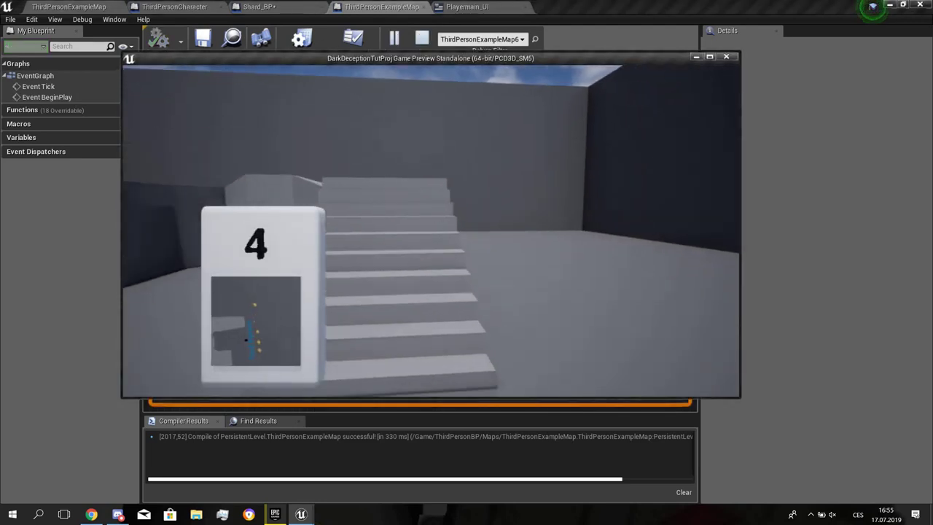
{"action": "key", "text": "w"}
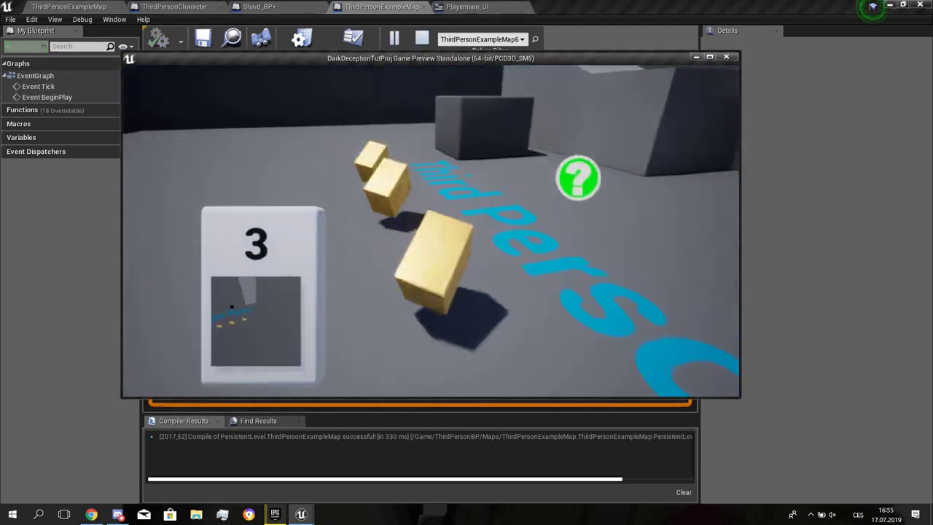
{"action": "key", "text": "Escape"}
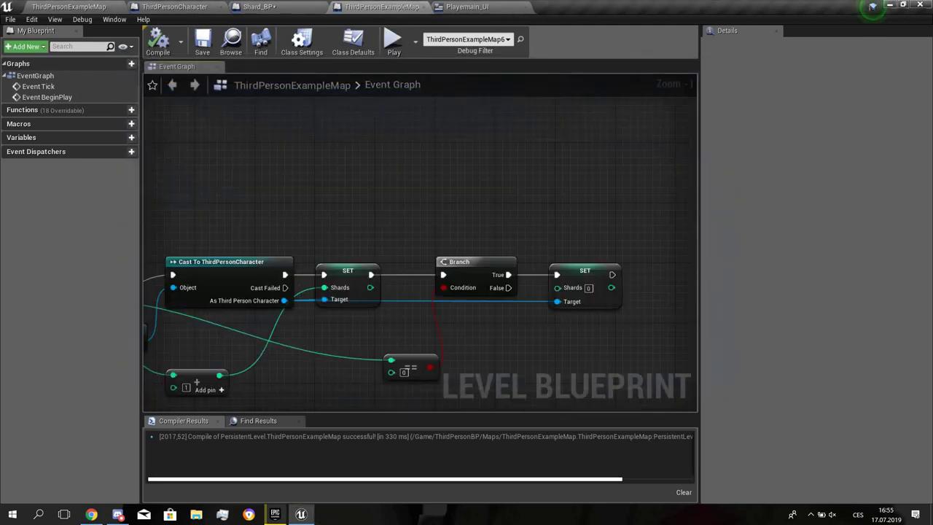
- Disconnect and delete the Equal node, and remove the Branch and second Set Shards nodes following the first SET
{"action": "right_click_drag", "start_coordinate": [400, 161], "coordinate": [462, 135]}
{"action": "right_click_drag", "start_coordinate": [389, 105], "coordinate": [284, 152]}
{"action": "right_click_drag", "start_coordinate": [333, 173], "coordinate": [518, 183]}
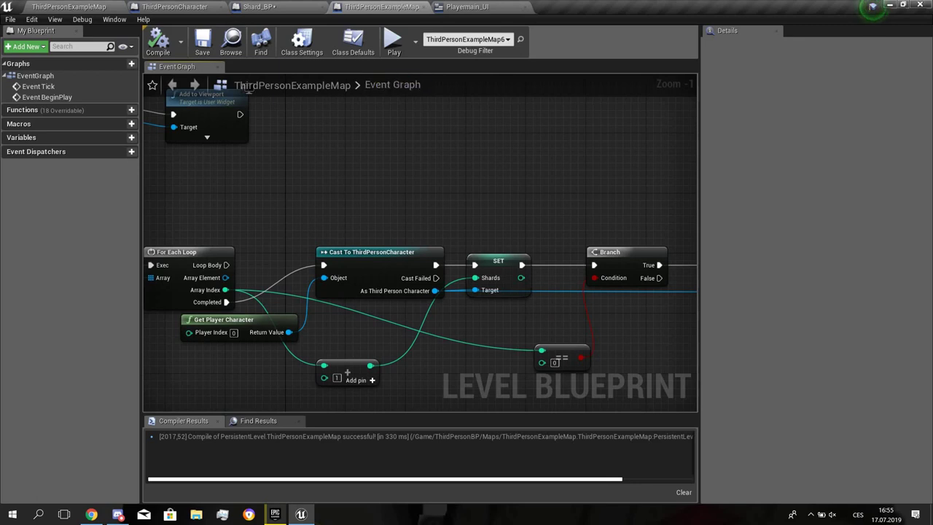
{"action": "right_click_drag", "start_coordinate": [248, 89], "coordinate": [176, 82]}
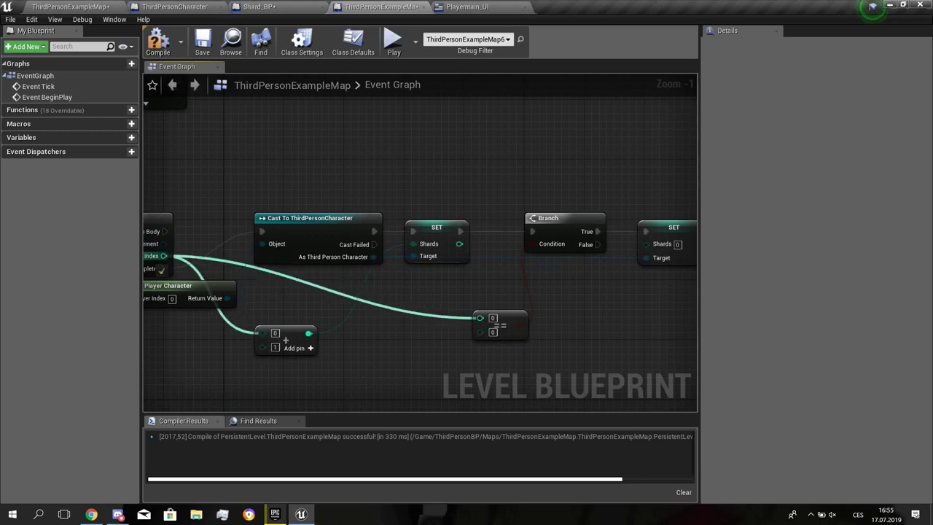
{"action": "left_click_drag", "start_coordinate": [481, 317], "coordinate": [463, 316], "text": "ctrl"}
{"action": "left_click", "coordinate": [475, 320]}
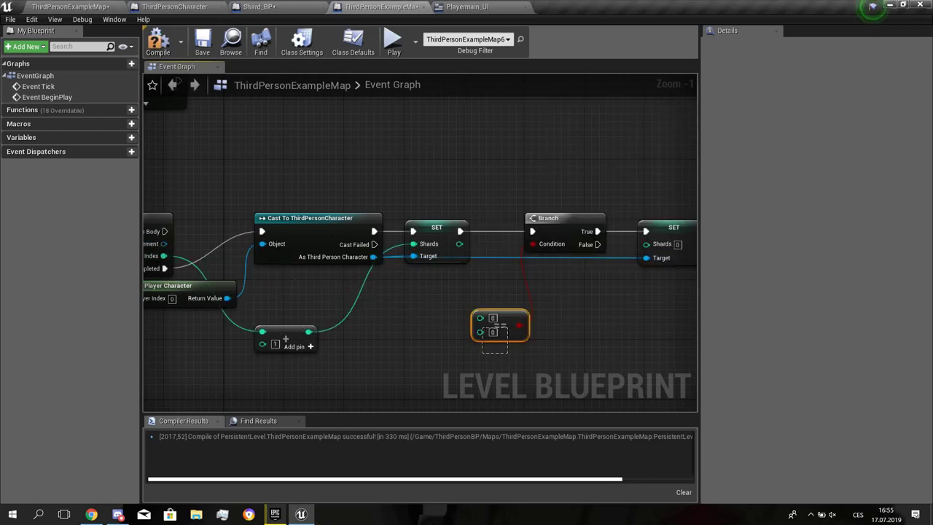
{"action": "key", "text": "Delete"}
{"action": "right_click_drag", "start_coordinate": [285, 338], "coordinate": [224, 324]}
{"action": "left_click_drag", "start_coordinate": [592, 255], "coordinate": [593, 255]}
{"action": "key", "text": "Delete"}
{"action": "right_click_drag", "start_coordinate": [489, 250], "coordinate": [532, 277]}
- Play-test the level by collecting shards and watch the tablet's counter
{"action": "left_click", "coordinate": [394, 43]}
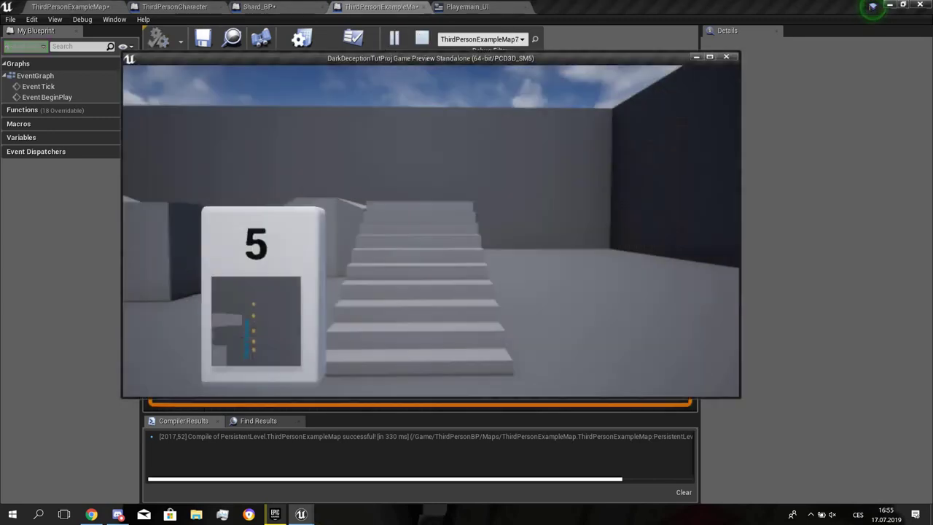
{"action": "key", "text": "w"}
{"action": "key", "text": "w"}
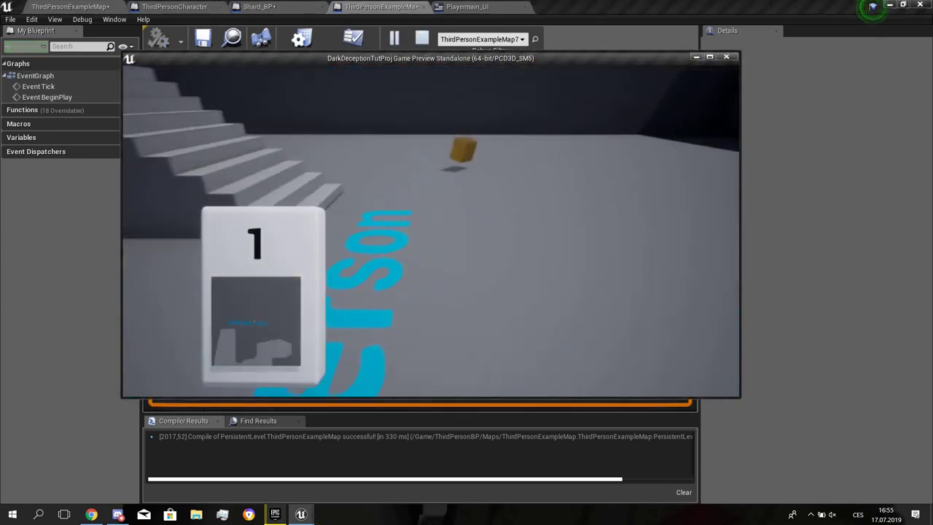
{"action": "key", "text": "w"}
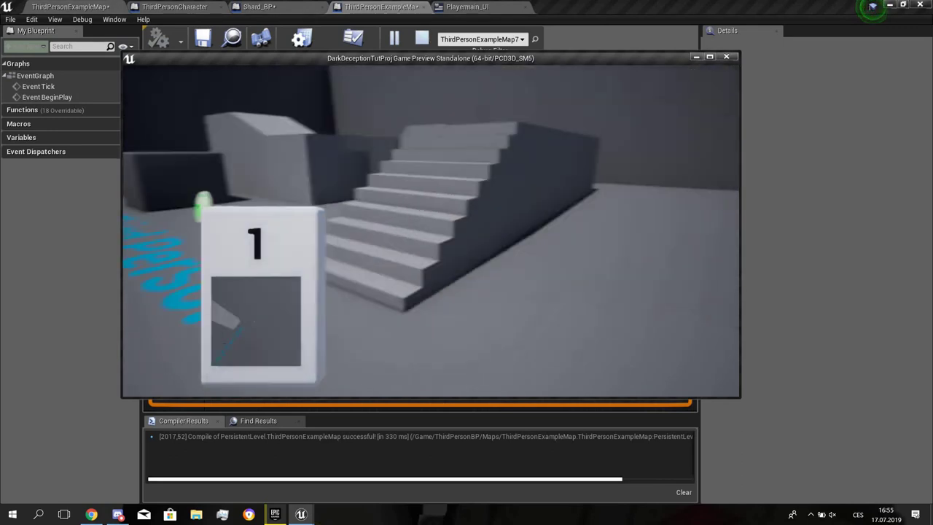
{"action": "key", "text": "w"}
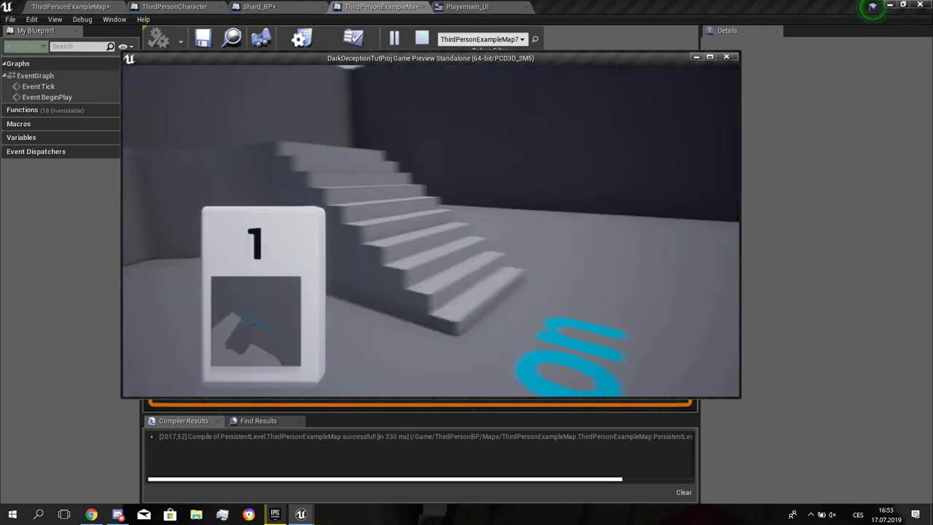
{"action": "key", "text": "Escape"}
- Return to the level viewport and duplicate shards to extend the row along Y to about -1112
{"action": "left_click", "coordinate": [71, 6]}
{"action": "scroll", "coordinate": [470, 198], "scroll_direction": "down", "scroll_amount": 5}
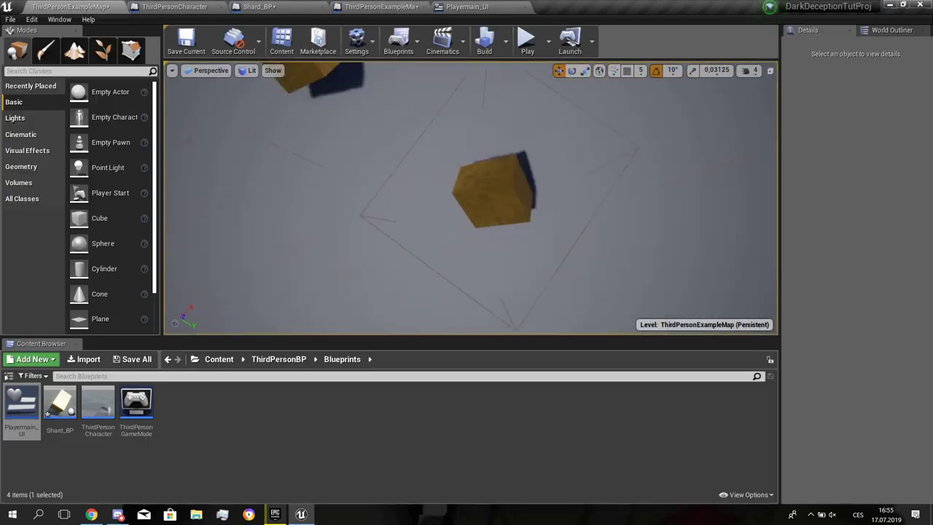
{"action": "key", "text": "w"}
{"action": "right_click_drag", "start_coordinate": [470, 198], "coordinate": [582, 297]}
{"action": "key", "text": "s"}
{"action": "key", "text": "w"}
{"action": "key", "text": "s"}
{"action": "left_click", "coordinate": [456, 219]}
{"action": "right_click_drag", "start_coordinate": [455, 219], "coordinate": [241, 160]}
{"action": "key", "text": "s"}
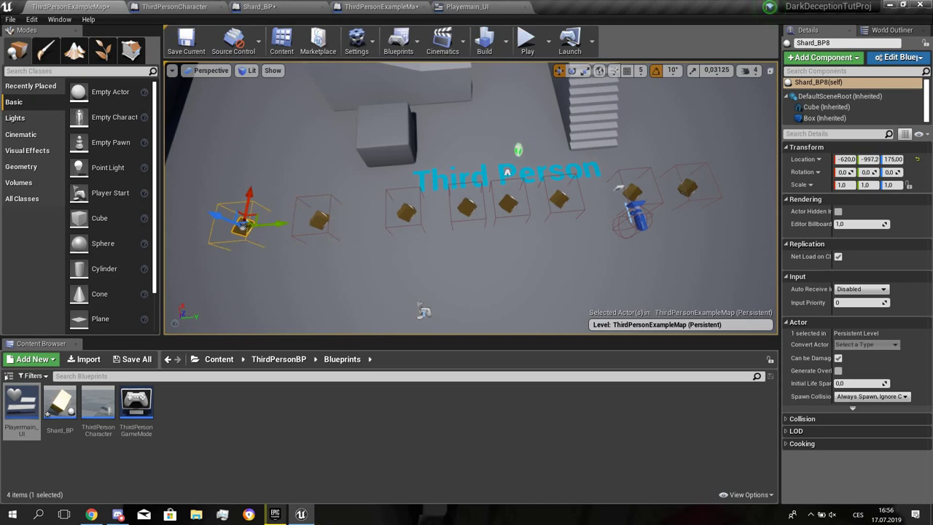
- Open the Content folder and delete the cube, ramp and staircase meshes beside the shard row
{"action": "left_click", "coordinate": [219, 360]}
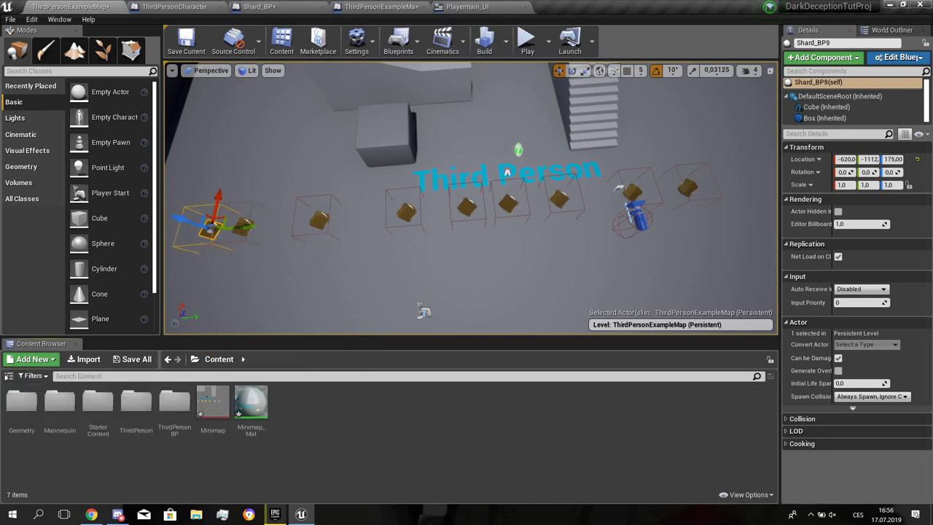
{"action": "right_click_drag", "start_coordinate": [321, 270], "coordinate": [277, 266]}
{"action": "left_click", "coordinate": [216, 400]}
{"action": "right_click_drag", "start_coordinate": [408, 219], "coordinate": [476, 194]}
{"action": "left_click", "coordinate": [481, 192]}
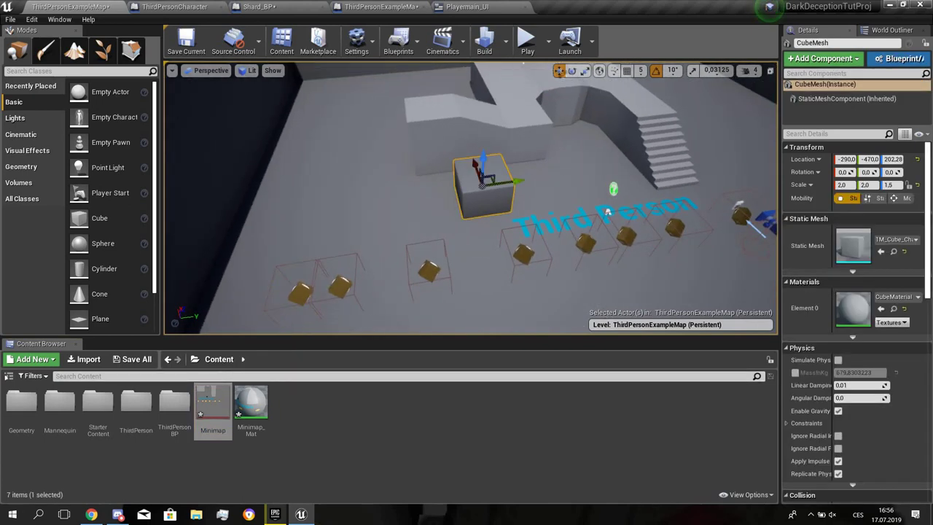
{"action": "key", "text": "Delete"}
{"action": "left_click", "coordinate": [604, 212]}
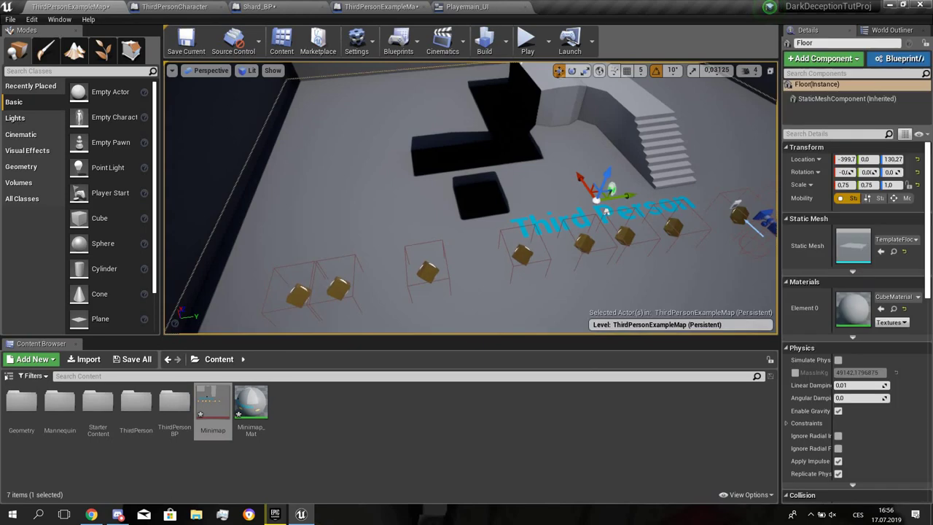
{"action": "key", "text": "Escape"}
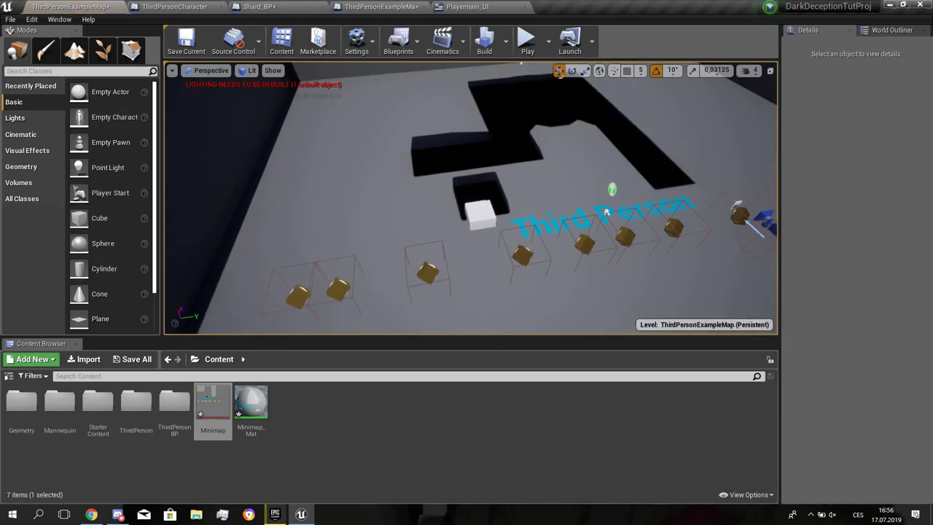
- Place a cube beside the shards, scale it to a wall about 19.66 by 6.83, and copy it to the row's other side
{"action": "key", "text": "r"}
{"action": "left_click_drag", "start_coordinate": [481, 214], "coordinate": [627, 197]}
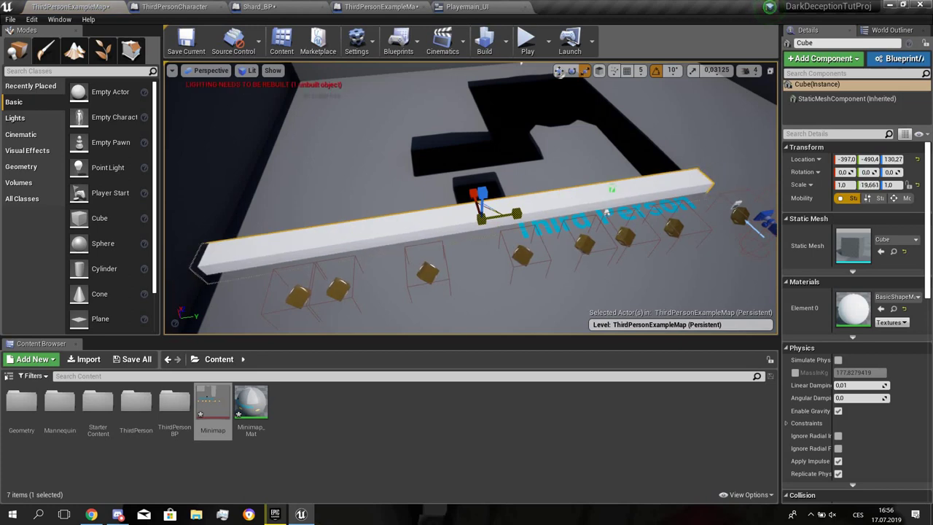
{"action": "left_click_drag", "start_coordinate": [483, 193], "coordinate": [482, 150]}
{"action": "left_click_drag", "start_coordinate": [482, 194], "coordinate": [498, 306]}
{"action": "key", "text": "w"}
- Select both corridor walls and adjust their height together to a Z location of about 135
{"action": "right_click_drag", "start_coordinate": [498, 306], "coordinate": [729, 281]}
{"action": "left_click", "coordinate": [386, 179], "text": "ctrl"}
{"action": "right_click_drag", "start_coordinate": [386, 178], "coordinate": [513, 243]}
{"action": "key", "text": "s"}
{"action": "key", "text": "a"}
{"action": "left_click_drag", "start_coordinate": [513, 182], "coordinate": [516, 164]}
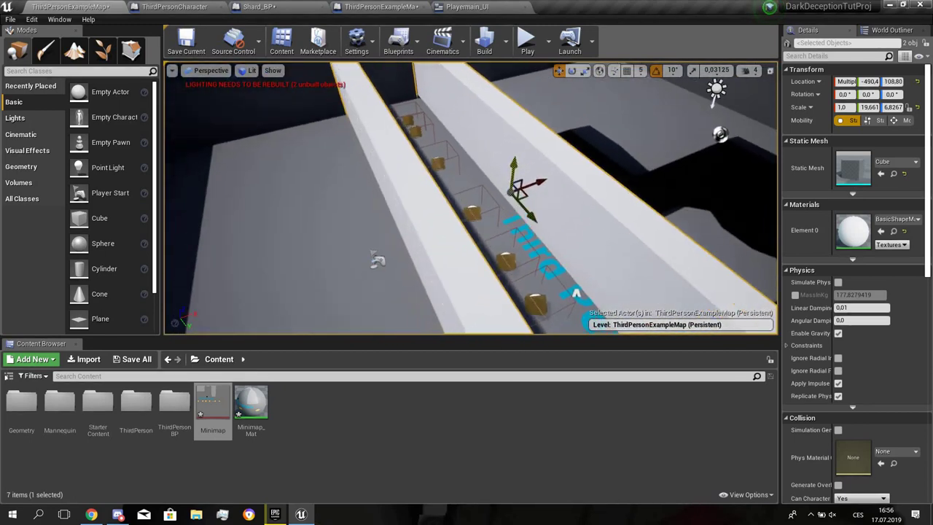
{"action": "key", "text": "w"}
{"action": "right_click_drag", "start_coordinate": [516, 164], "coordinate": [492, 149]}
{"action": "key", "text": "w"}
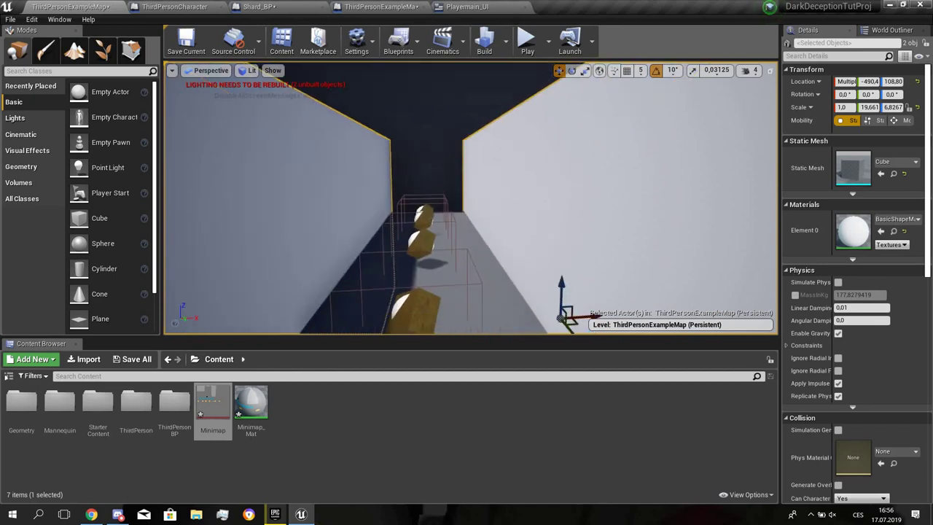
{"action": "left_click_drag", "start_coordinate": [561, 290], "coordinate": [561, 277]}
- Add a cube as the corridor's ceiling, scaled about 3.81 by 27.6, and raise it to Z about 514
{"action": "right_click_drag", "start_coordinate": [561, 277], "coordinate": [540, 231]}
{"action": "left_click_drag", "start_coordinate": [99, 219], "coordinate": [458, 164]}
{"action": "key", "text": "r"}
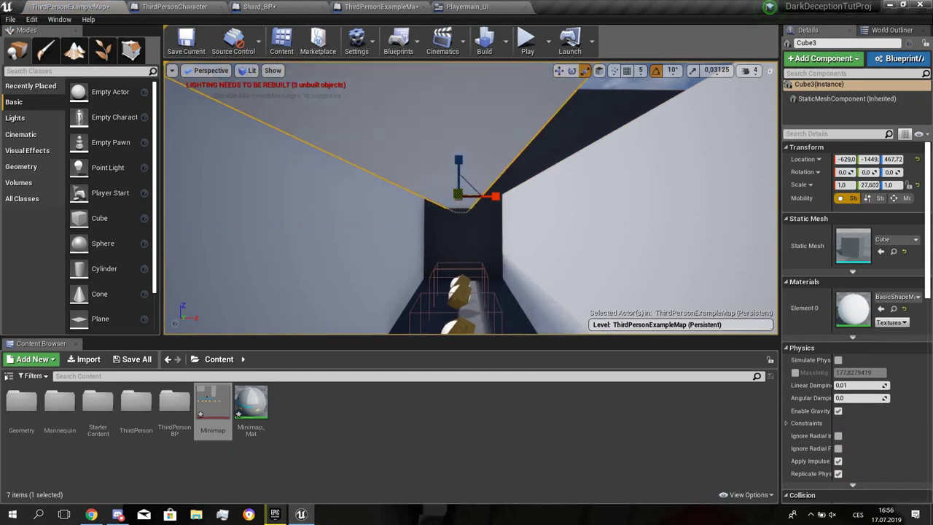
{"action": "left_click_drag", "start_coordinate": [495, 196], "coordinate": [532, 196]}
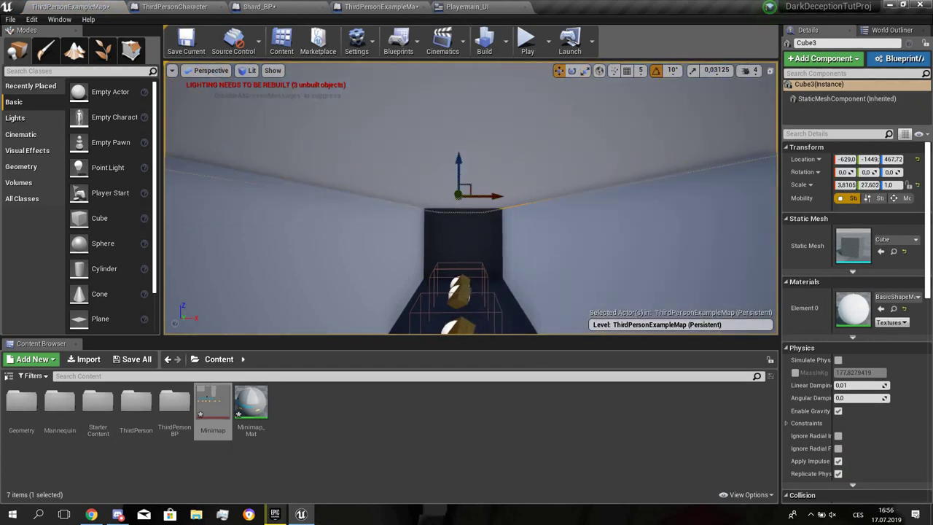
{"action": "mouse_move", "coordinate": [458, 195]}
{"action": "left_mouse_down"}
{"action": "mouse_move", "coordinate": [376, 118]}
{"action": "mouse_move", "coordinate": [457, 184]}
{"action": "left_mouse_up"}
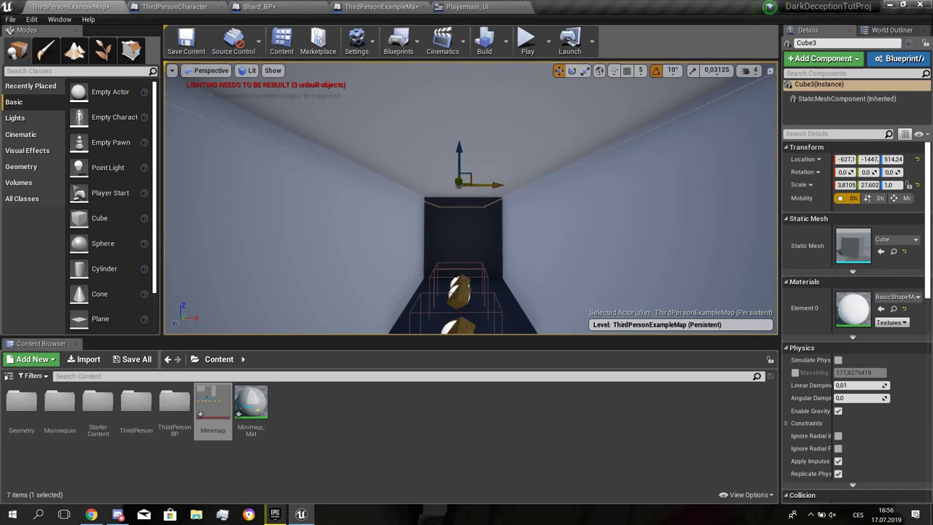
- Move the ceiling block along the corridor to a Y location of about -294
{"action": "right_click_drag", "start_coordinate": [458, 183], "coordinate": [470, 209]}
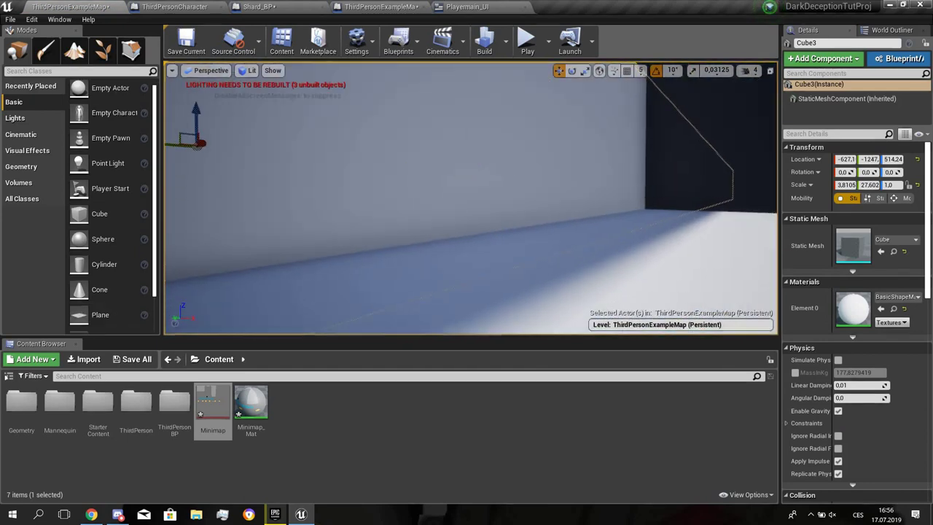
{"action": "key", "text": "f"}
{"action": "key", "text": "w"}
{"action": "right_click_drag", "start_coordinate": [470, 210], "coordinate": [462, 208]}
{"action": "left_click_drag", "start_coordinate": [597, 178], "coordinate": [429, 177]}
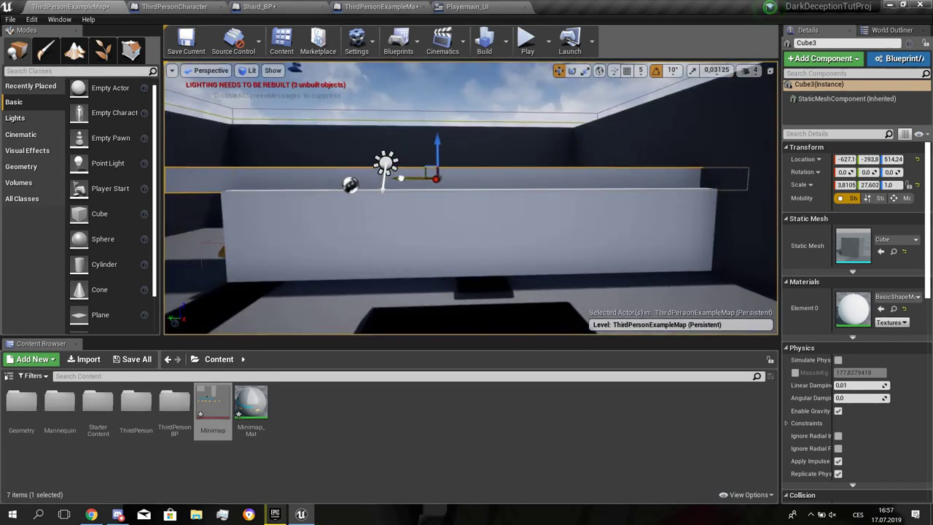
- Shift the corridor wall on the cleared floor's side along its length to Y about -279
{"action": "right_click_drag", "start_coordinate": [507, 205], "coordinate": [488, 219]}
{"action": "left_click", "coordinate": [503, 208]}
{"action": "left_click_drag", "start_coordinate": [462, 256], "coordinate": [415, 255]}
{"action": "key", "text": "d"}
{"action": "right_click_drag", "start_coordinate": [415, 256], "coordinate": [397, 299]}
{"action": "key", "text": "s"}
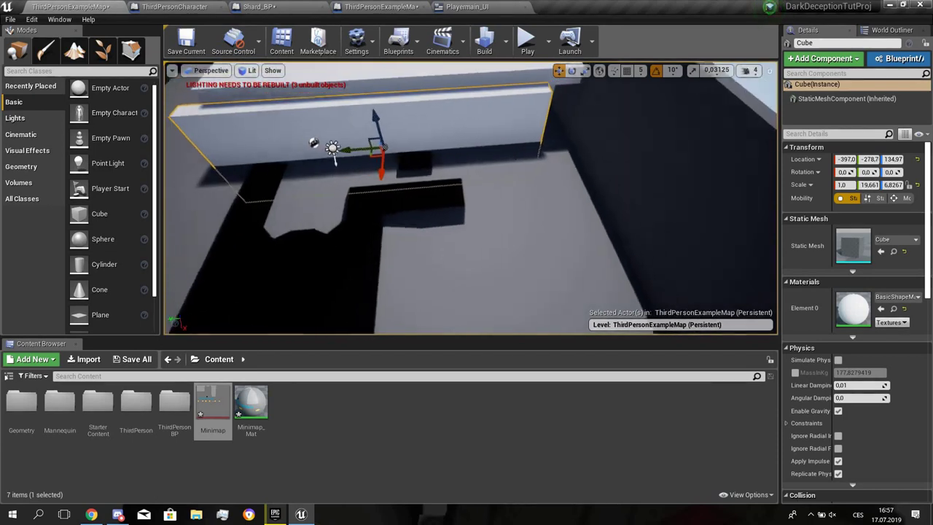
- Duplicate that wall outward to X about -2 and lengthen the copy to a Y scale of about 32.8
{"action": "key", "text": "ctrl+w"}
{"action": "left_click_drag", "start_coordinate": [383, 172], "coordinate": [381, 211]}
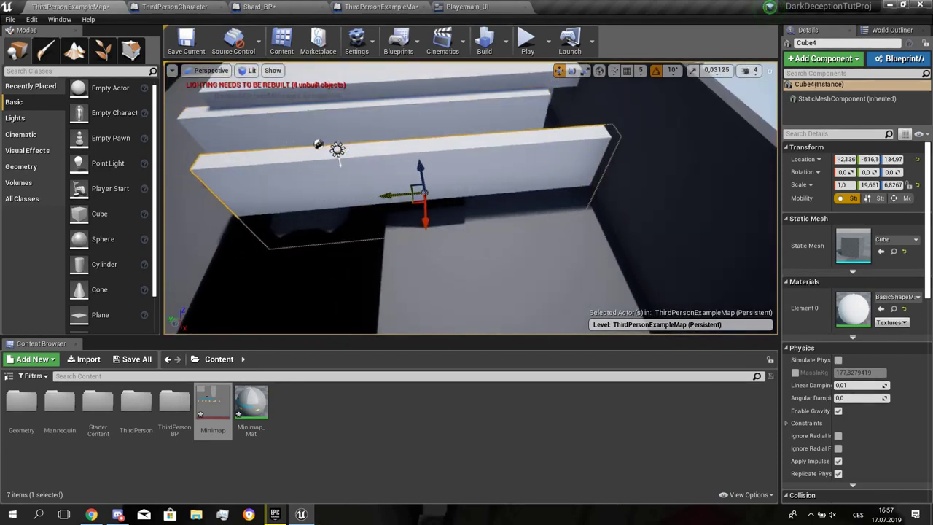
{"action": "key", "text": "a"}
{"action": "right_click_drag", "start_coordinate": [386, 196], "coordinate": [630, 215]}
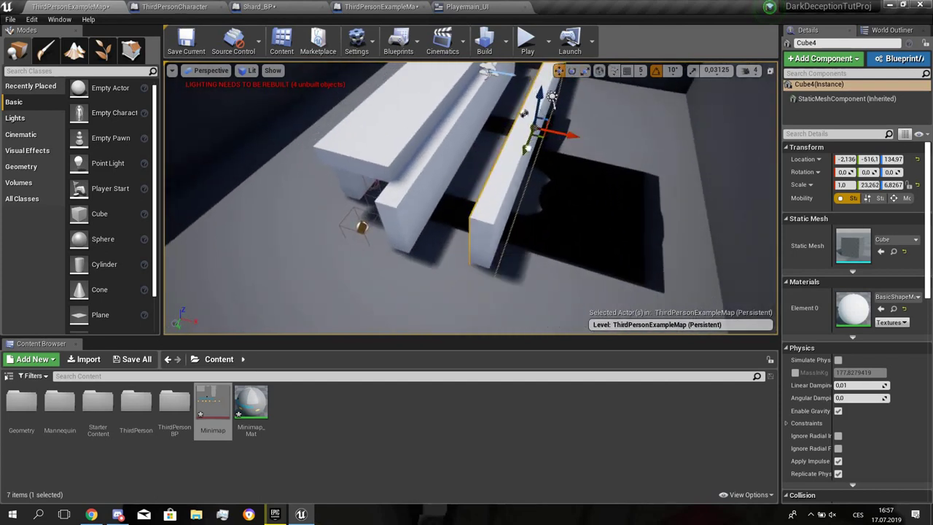
{"action": "left_click_drag", "start_coordinate": [527, 148], "coordinate": [506, 192]}
{"action": "right_click_drag", "start_coordinate": [507, 192], "coordinate": [516, 149]}
{"action": "key", "text": "r"}
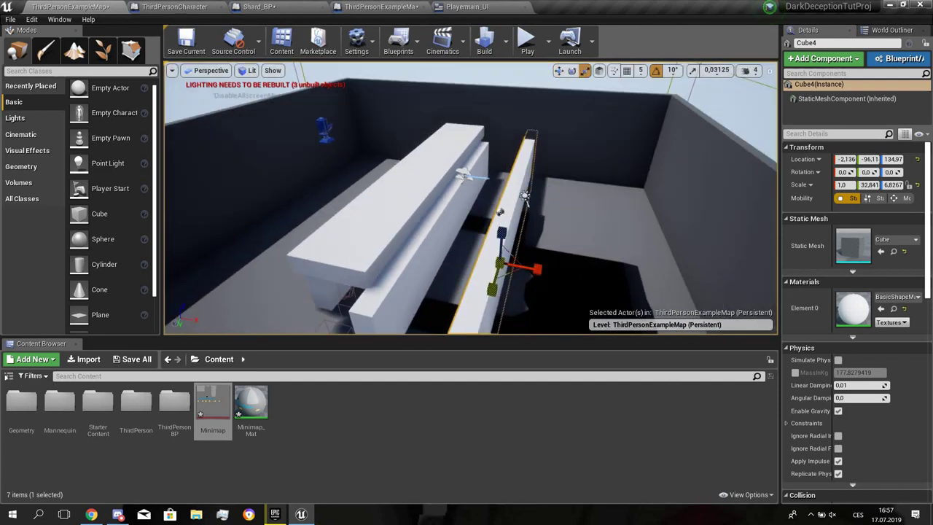
- Add a cube stretched to an X scale of about 16.9 and place it as an angled wall at the corridor's end
{"action": "right_click_drag", "start_coordinate": [516, 186], "coordinate": [608, 240]}
{"action": "key", "text": "s"}
{"action": "left_click_drag", "start_coordinate": [98, 215], "coordinate": [538, 253]}
{"action": "left_click_drag", "start_coordinate": [482, 227], "coordinate": [481, 226]}
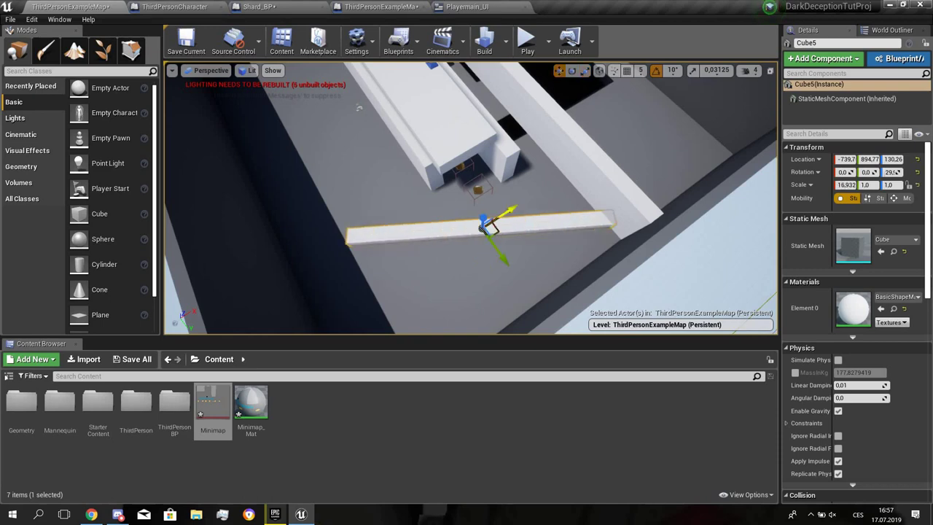
{"action": "left_click_drag", "start_coordinate": [510, 230], "coordinate": [552, 197]}
{"action": "left_click_drag", "start_coordinate": [542, 244], "coordinate": [485, 237]}
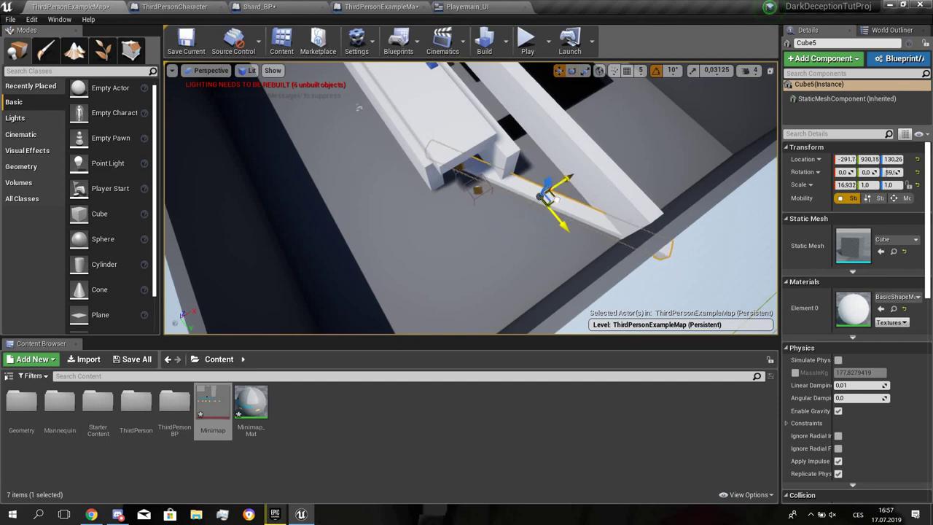
{"action": "left_click_drag", "start_coordinate": [551, 197], "coordinate": [512, 189]}
- Widen the ceiling to an X scale of about 11.75 and move it over both corridors, to about X -446, Y -133
{"action": "left_click", "coordinate": [453, 122]}
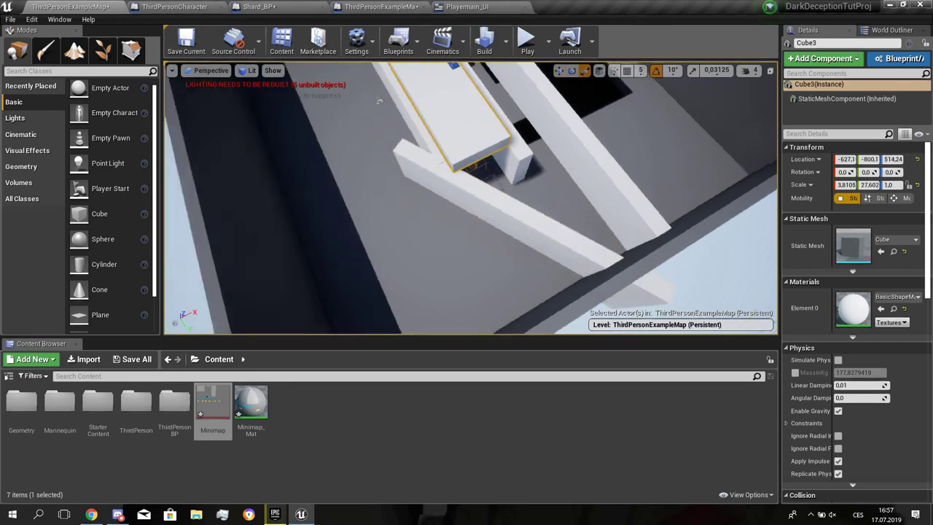
{"action": "scroll", "coordinate": [454, 122], "scroll_direction": "down", "scroll_amount": 5}
{"action": "right_click_drag", "start_coordinate": [453, 122], "coordinate": [448, 70]}
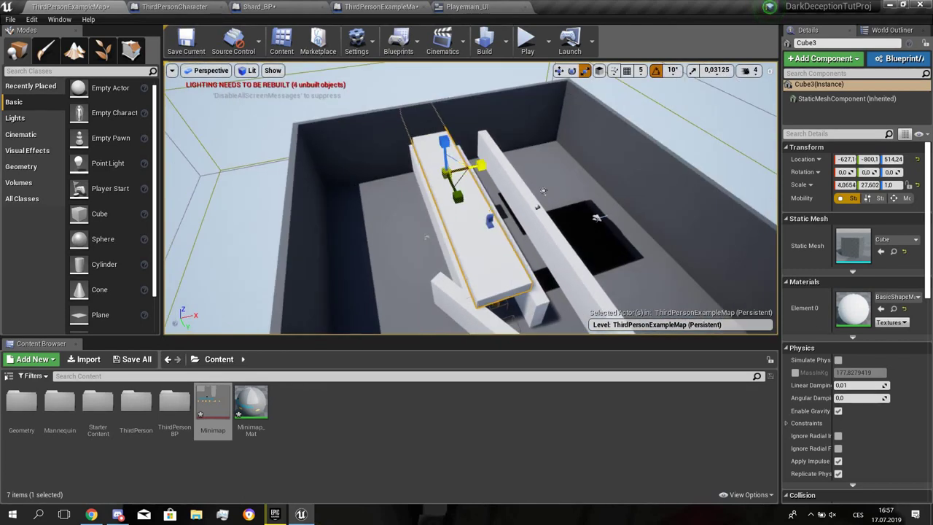
{"action": "left_click_drag", "start_coordinate": [481, 166], "coordinate": [521, 159]}
{"action": "left_click_drag", "start_coordinate": [462, 175], "coordinate": [503, 213]}
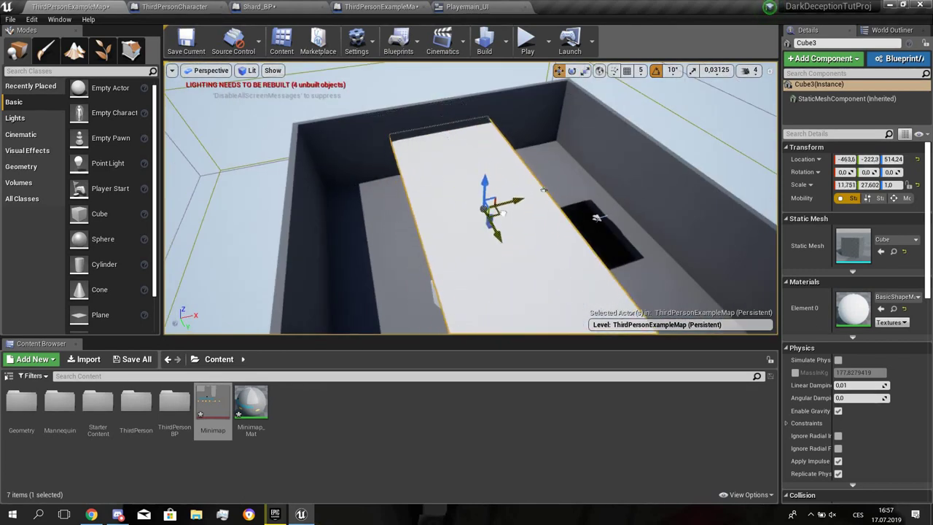
{"action": "right_click_drag", "start_coordinate": [509, 220], "coordinate": [576, 299]}
- Lengthen the ceiling to a Y scale of about 33 and adjust its position over the walls
{"action": "key", "text": "r"}
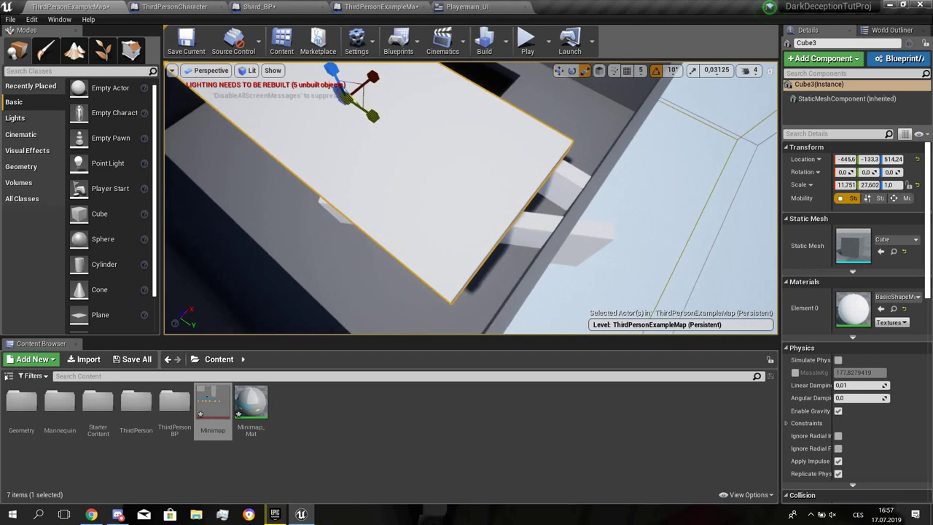
{"action": "left_click_drag", "start_coordinate": [372, 116], "coordinate": [397, 134]}
{"action": "right_click_drag", "start_coordinate": [397, 134], "coordinate": [334, 120]}
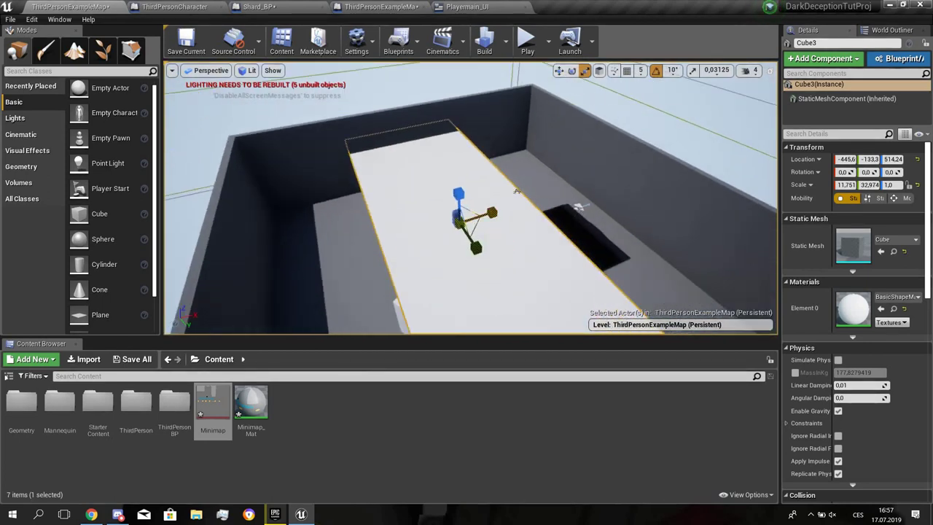
{"action": "left_click_drag", "start_coordinate": [517, 191], "coordinate": [519, 190]}
{"action": "right_click_drag", "start_coordinate": [519, 190], "coordinate": [519, 237]}
{"action": "key", "text": "w"}
{"action": "left_click_drag", "start_coordinate": [450, 98], "coordinate": [451, 108]}
{"action": "right_click_drag", "start_coordinate": [451, 107], "coordinate": [433, 67]}
- Play-test the walled corridor, collecting the shards while checking the tablet's counter
{"action": "left_click", "coordinate": [468, 129]}
{"action": "right_click_drag", "start_coordinate": [467, 130], "coordinate": [456, 240]}
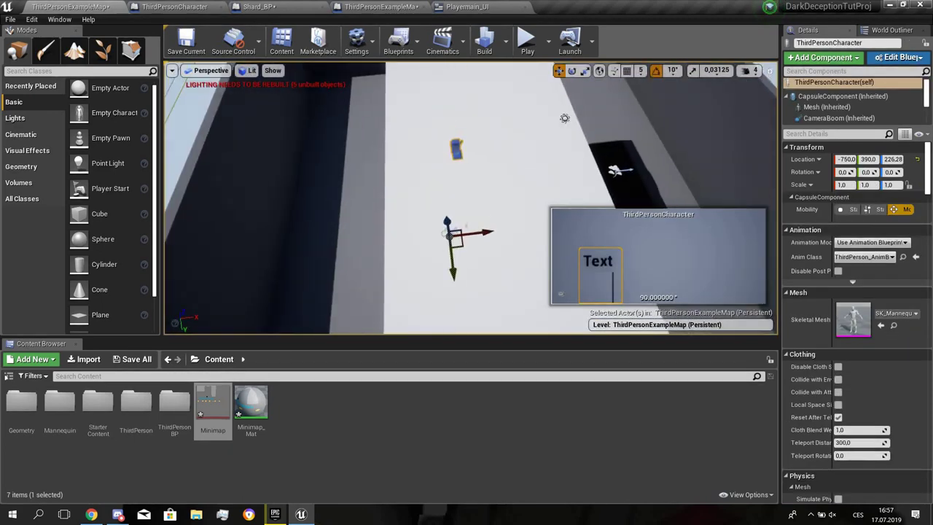
{"action": "left_click", "coordinate": [527, 42]}
{"action": "key", "text": "w"}
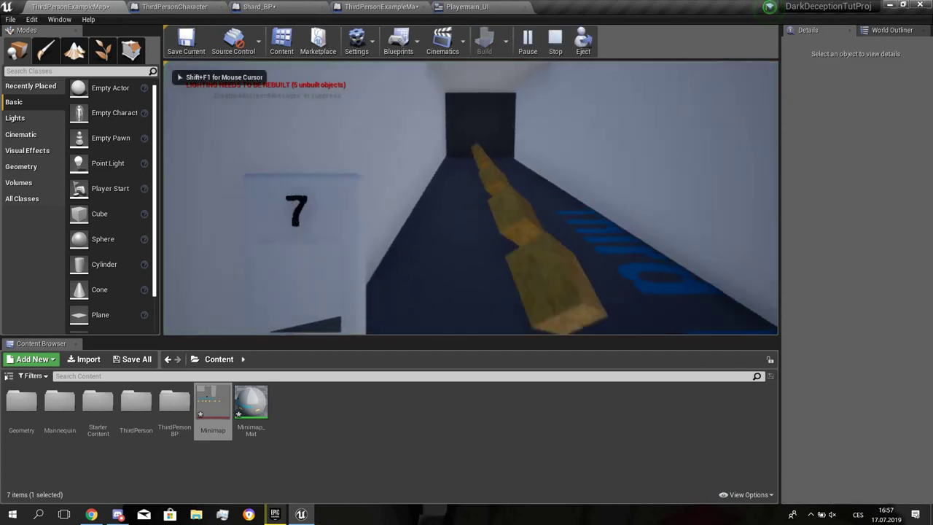
{"action": "key", "text": "w"}
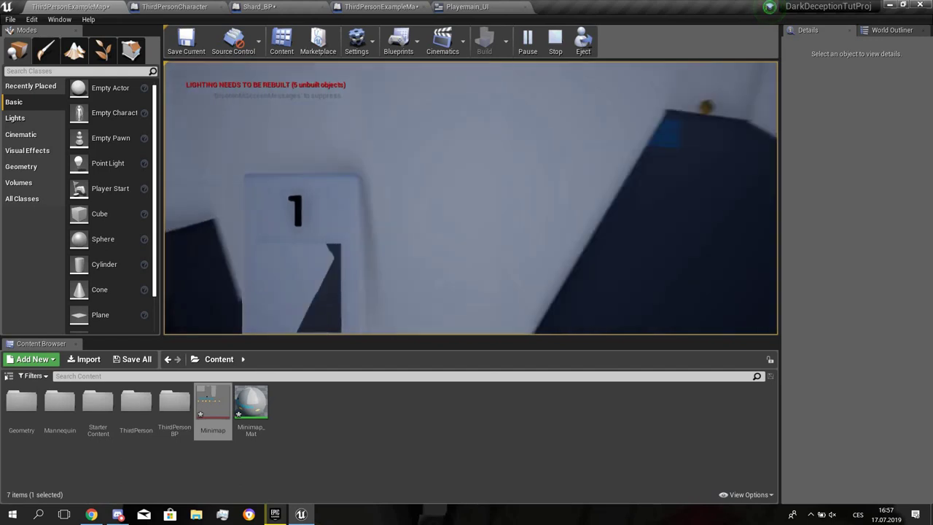
{"action": "key", "text": "Escape"}
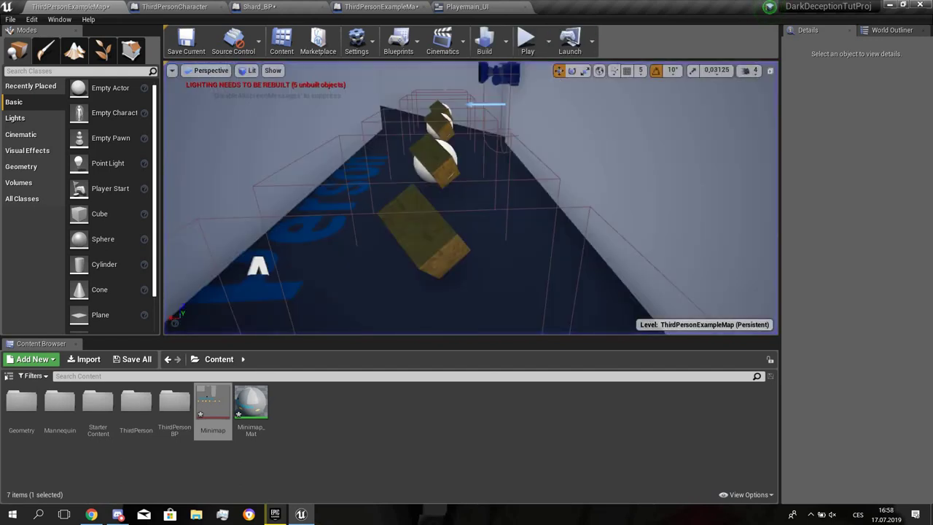
- Select a shard in the corridor, open Shard_BP's Event Graph and examine the box overlap nodes
{"action": "right_click_drag", "start_coordinate": [477, 274], "coordinate": [437, 189]}
{"action": "left_click", "coordinate": [477, 276]}
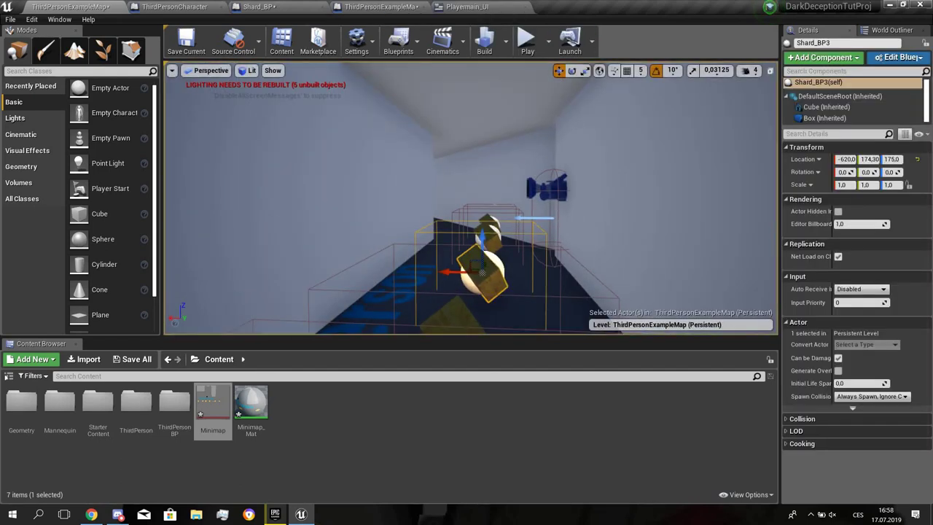
{"action": "left_click", "coordinate": [288, 6]}
{"action": "scroll", "coordinate": [316, 178], "scroll_direction": "down", "scroll_amount": 4}
{"action": "right_click_drag", "start_coordinate": [317, 178], "coordinate": [575, 166]}
{"action": "scroll", "coordinate": [493, 273], "scroll_direction": "up", "scroll_amount": 3}
{"action": "right_click_drag", "start_coordinate": [493, 193], "coordinate": [328, 404]}
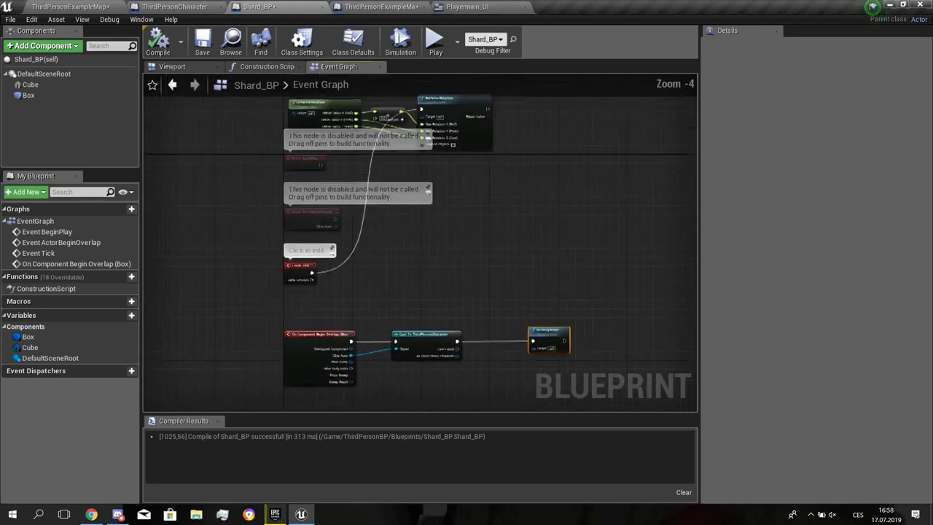
- Play-test the rotating shards briefly, and delete the GetActorRotation, addition and SetActorRotation nodes driven by Event Tick in Shard_BP
{"action": "right_click_drag", "start_coordinate": [406, 214], "coordinate": [388, 331]}
{"action": "scroll", "coordinate": [388, 331], "scroll_direction": "down", "scroll_amount": 1}
{"action": "scroll", "coordinate": [388, 331], "scroll_direction": "up", "scroll_amount": 2}
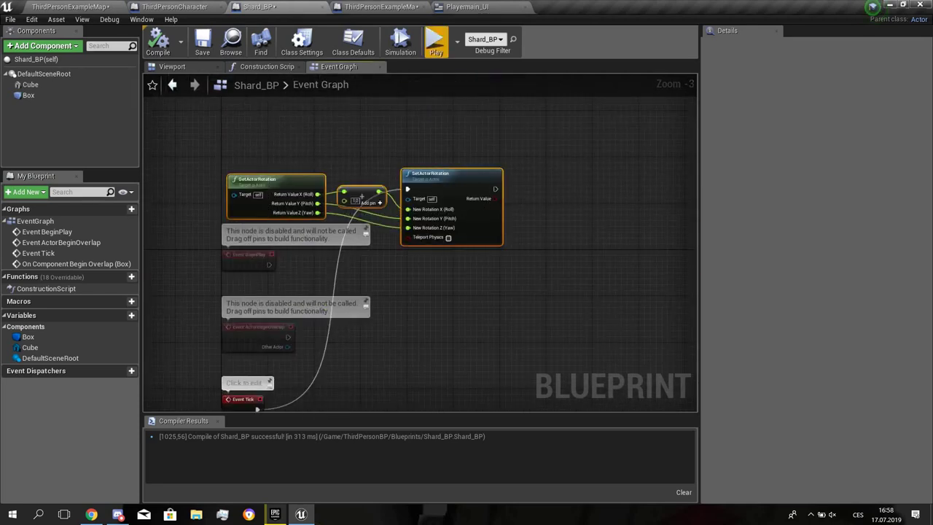
{"action": "left_click", "coordinate": [434, 44]}
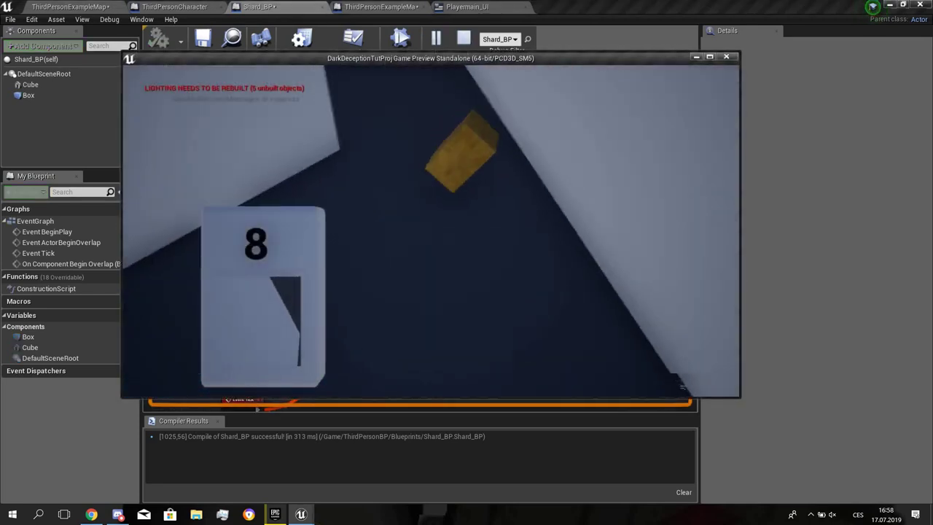
{"action": "key", "text": "Escape"}
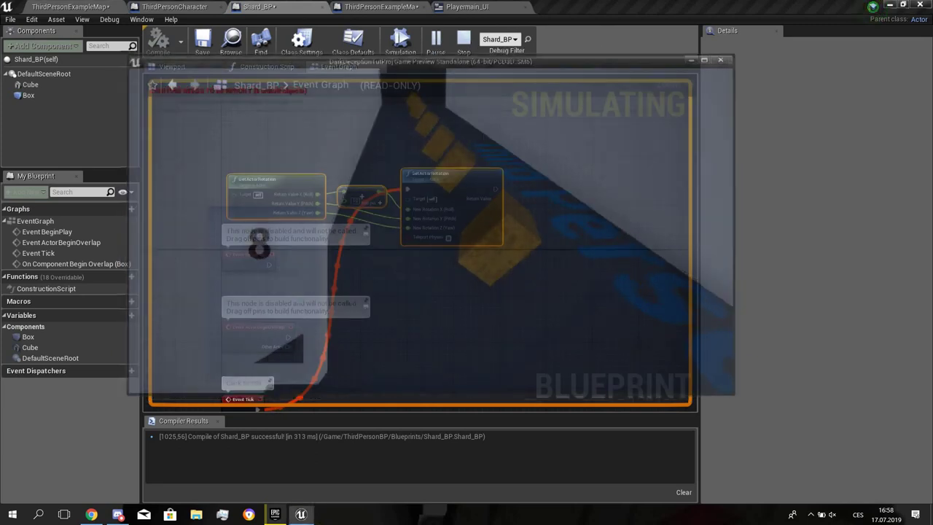
{"action": "left_click_drag", "start_coordinate": [285, 162], "coordinate": [484, 205]}
{"action": "key", "text": "Delete"}
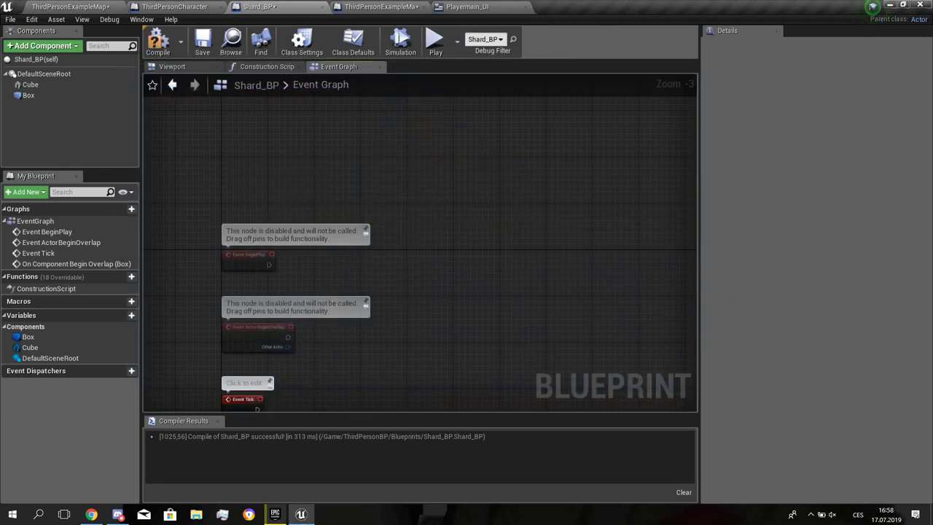
- Add a second Cube component to Shard_BP
{"action": "right_click_drag", "start_coordinate": [283, 169], "coordinate": [348, 99]}
{"action": "right_click_drag", "start_coordinate": [315, 361], "coordinate": [241, 306]}
{"action": "scroll", "coordinate": [243, 295], "scroll_direction": "up", "scroll_amount": 3}
{"action": "right_click_drag", "start_coordinate": [288, 285], "coordinate": [261, 208]}
{"action": "right_click_drag", "start_coordinate": [287, 176], "coordinate": [343, 226]}
{"action": "left_click", "coordinate": [173, 67]}
{"action": "left_click", "coordinate": [42, 46]}
{"action": "type", "text": "cube"}
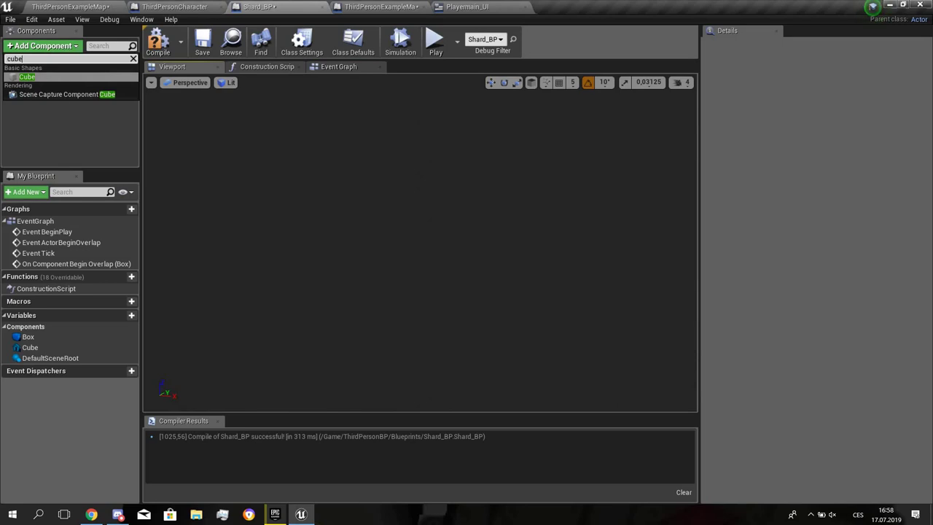
{"action": "key", "text": "Return"}
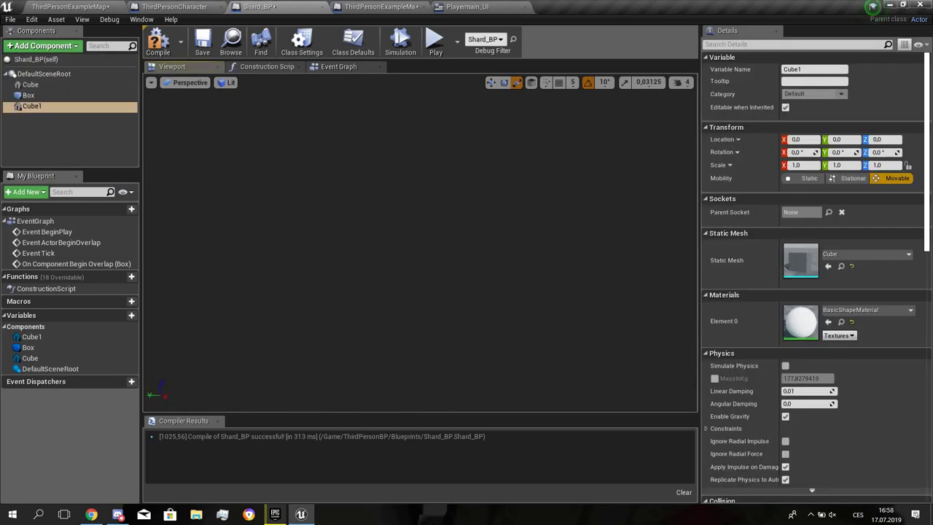
- Raise the new cube to about Z 979 above the shard and flatten it to a Z scale of about 0.373
{"action": "right_click_drag", "start_coordinate": [365, 313], "coordinate": [497, 166]}
{"action": "key", "text": "w"}
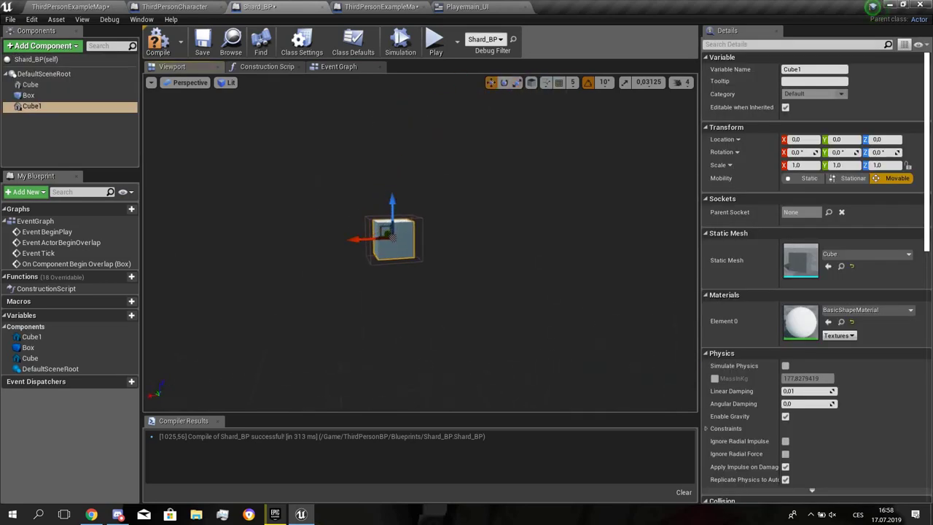
{"action": "key", "text": "f"}
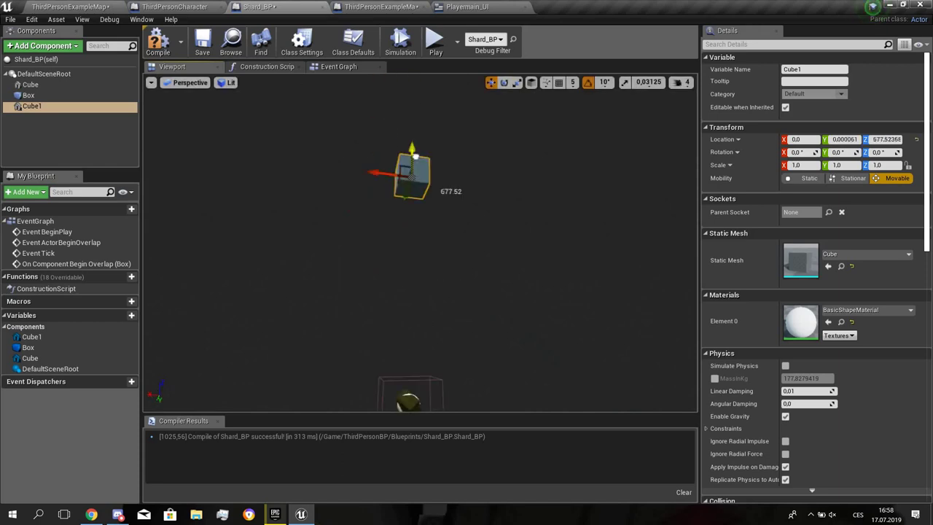
{"action": "left_click_drag", "start_coordinate": [415, 156], "coordinate": [415, 90]}
{"action": "key", "text": "r"}
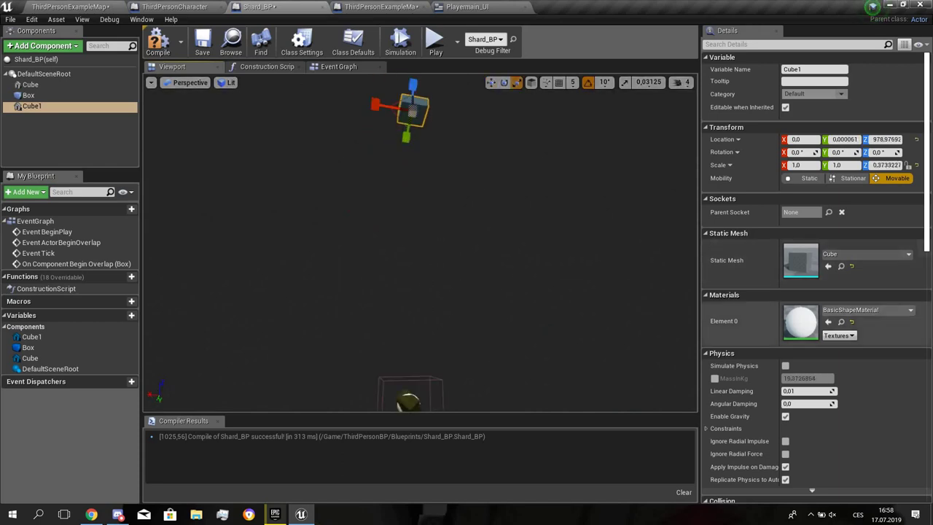
- Assign the M_LightStage_Skybox_Black material to the new cube and raise it to about Z 1014
{"action": "left_click", "coordinate": [866, 309]}
{"action": "type", "text": "black"}
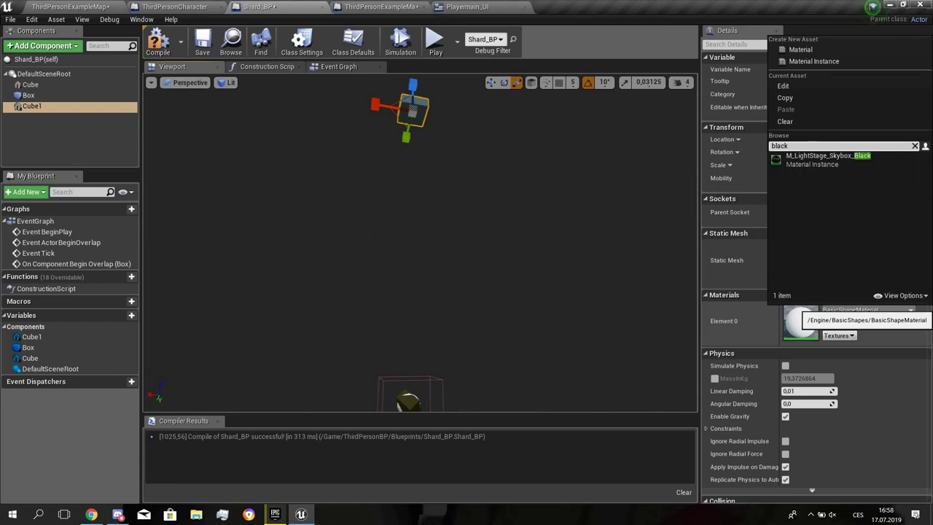
{"action": "left_click", "coordinate": [831, 159]}
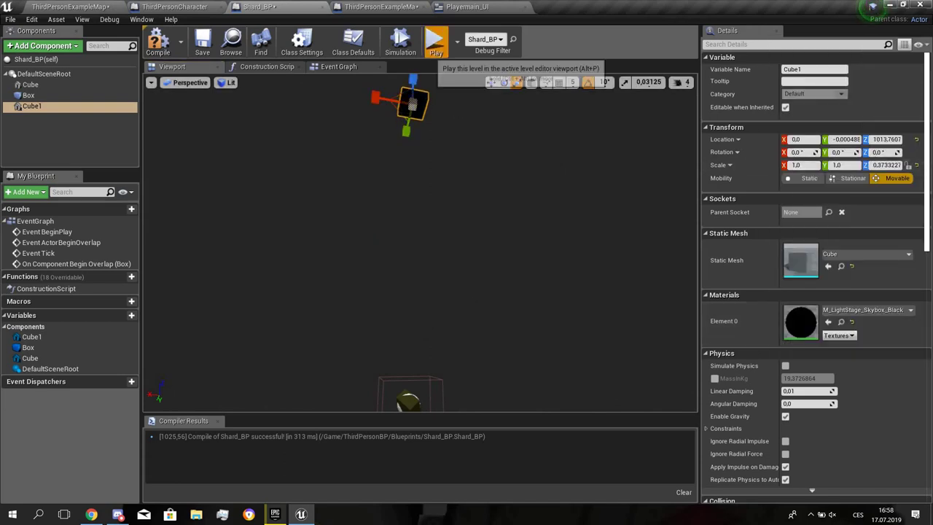
- Play-test the corridor, checking whether the black shard markers appear on the tablet's minimap
{"action": "left_click", "coordinate": [436, 43]}
{"action": "key", "text": "w"}
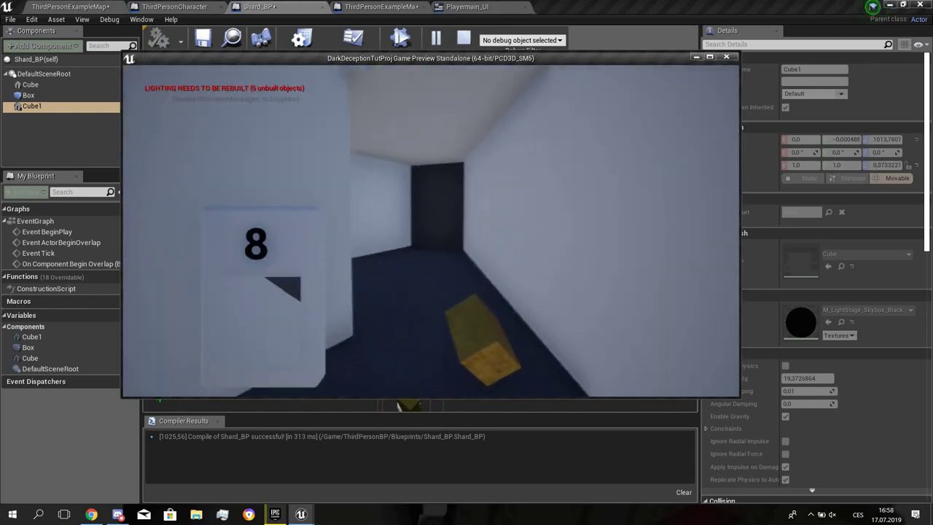
{"action": "key", "text": "Escape"}
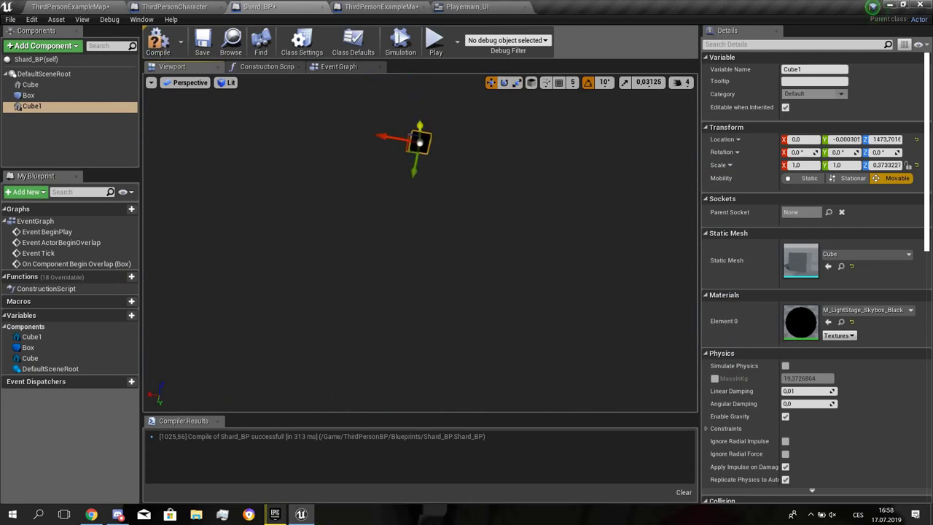
- Adjust the black marker cube's height to about Z 373, play-testing the tablet's minimap between changes
{"action": "left_click_drag", "start_coordinate": [419, 143], "coordinate": [433, 216]}
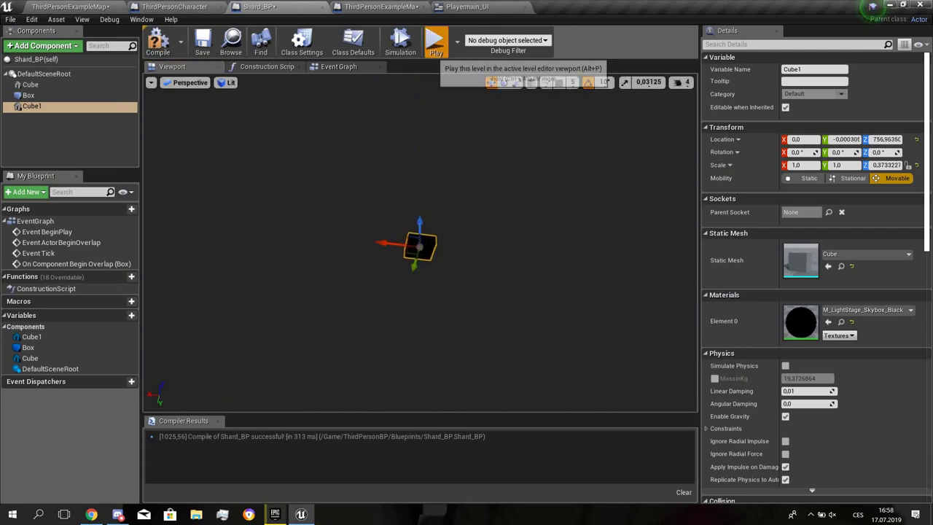
{"action": "left_click", "coordinate": [435, 42]}
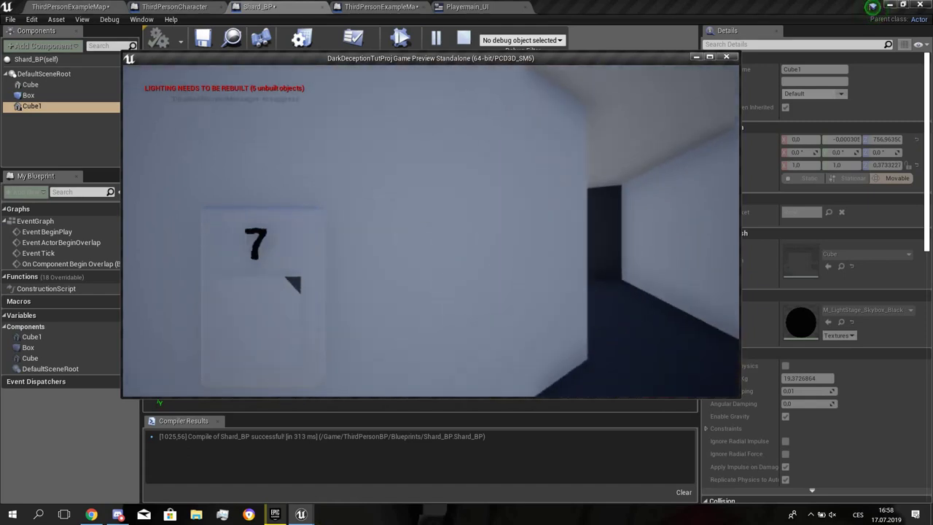
{"action": "key", "text": "Escape"}
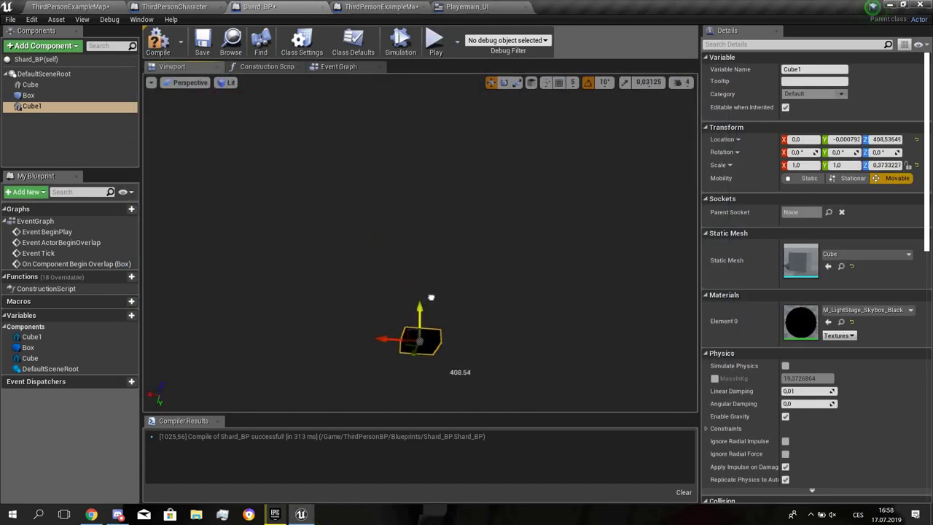
{"action": "left_click", "coordinate": [435, 46]}
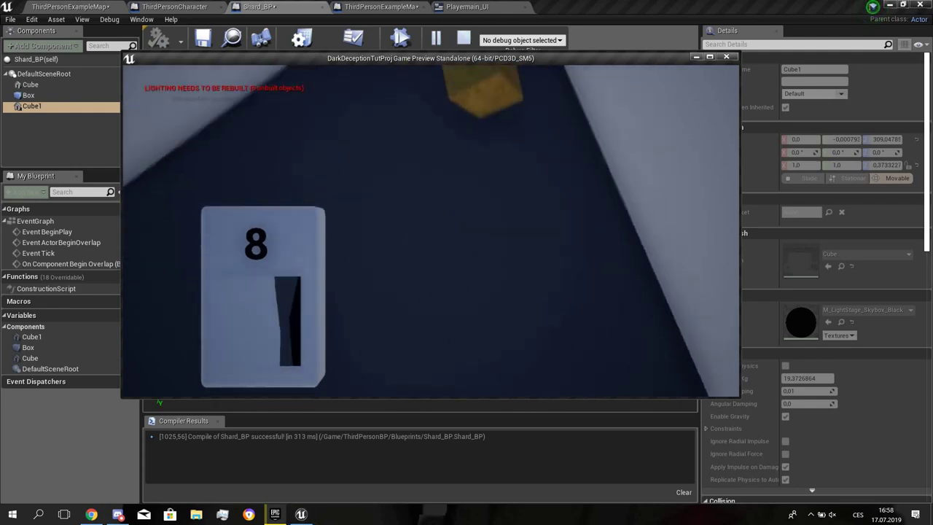
{"action": "key", "text": "Escape"}
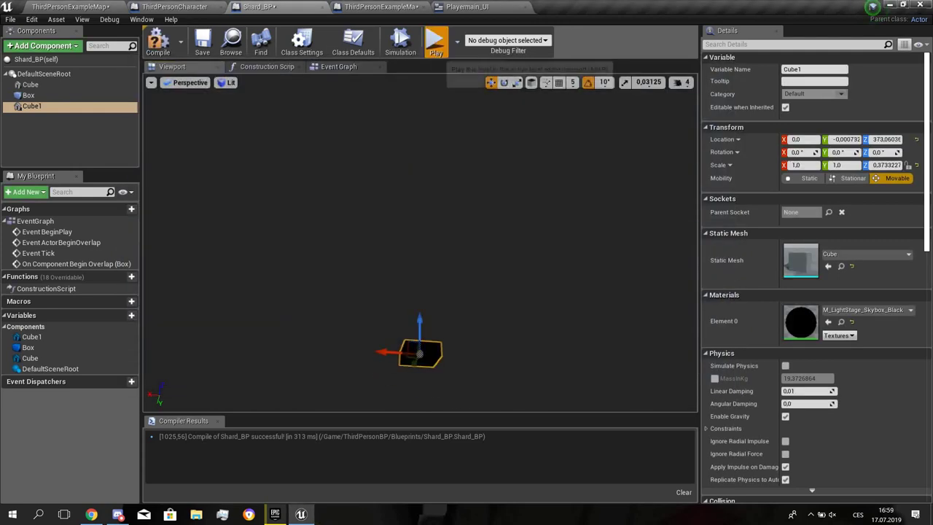
{"action": "left_click", "coordinate": [436, 46]}
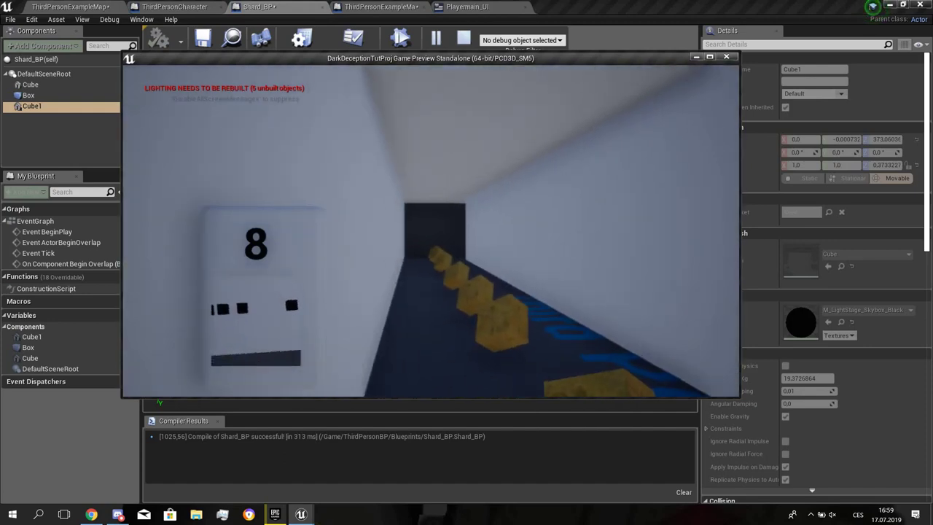
{"action": "key", "text": "Escape"}
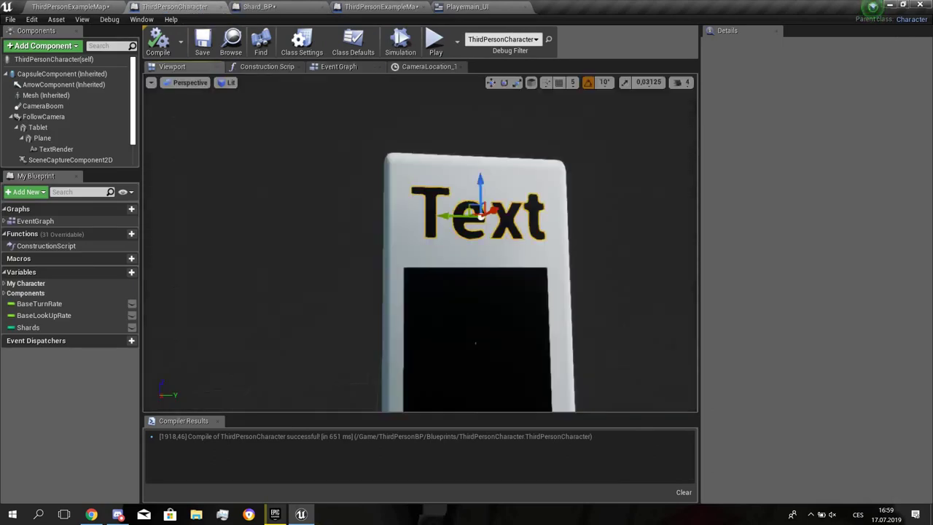
- Raise SceneCaptureComponent2D in ThirdPersonCharacter to about Z 2144 and play-test the minimap
{"action": "right_click_drag", "start_coordinate": [420, 244], "coordinate": [503, 243]}
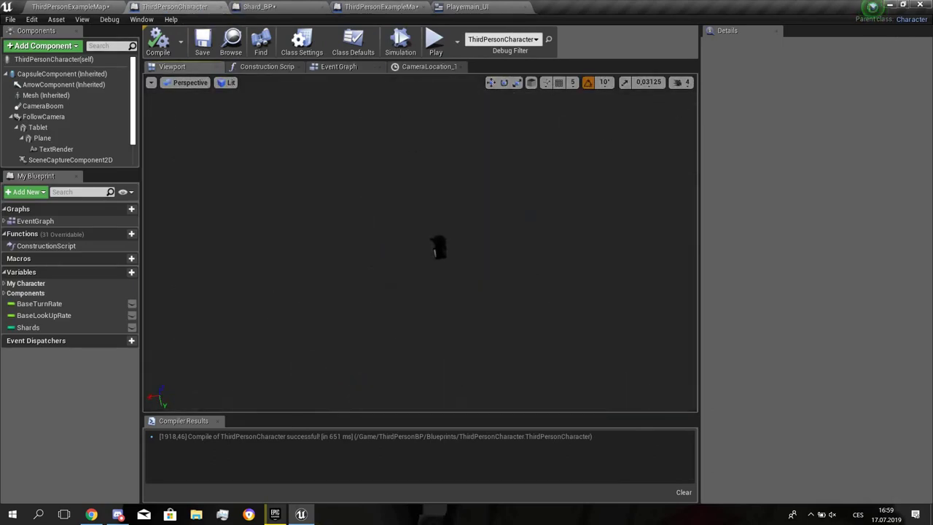
{"action": "left_click", "coordinate": [71, 160]}
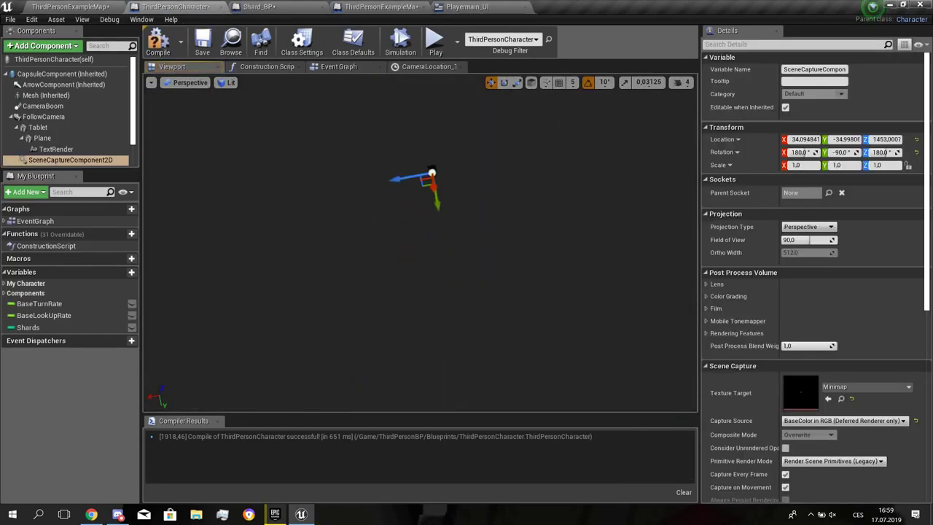
{"action": "left_click", "coordinate": [436, 41]}
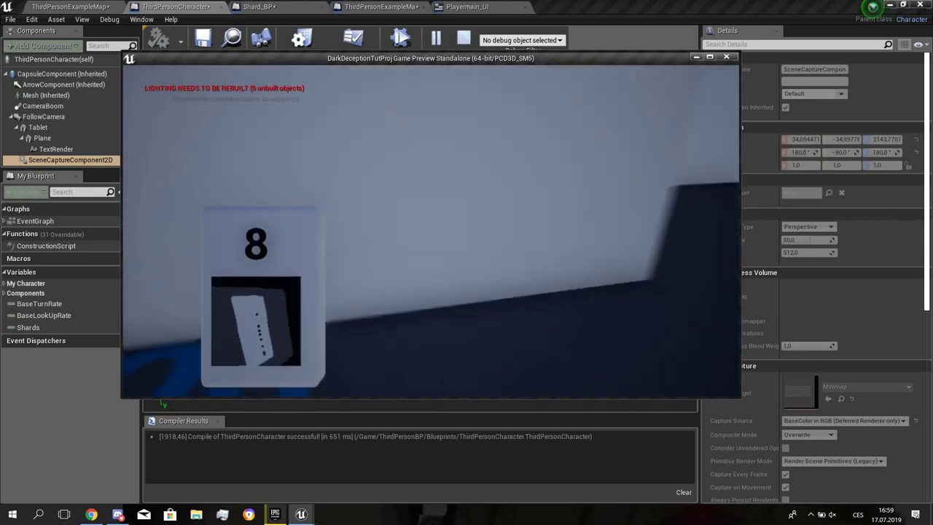
{"action": "key", "text": "Escape"}
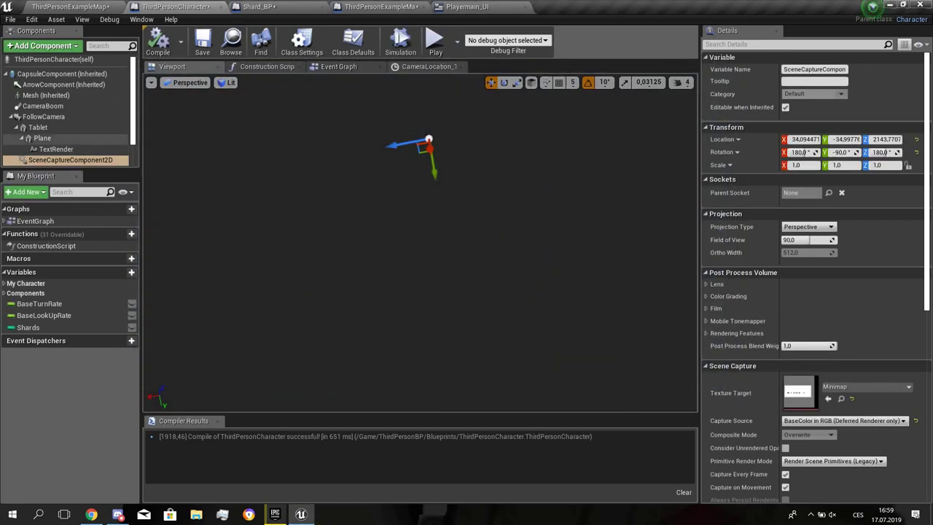
- Move SceneCaptureComponent2D out of FollowCamera to sit directly under the capsule, and play-test the minimap while collecting a shard
{"action": "left_click_drag", "start_coordinate": [69, 160], "coordinate": [44, 92]}
{"action": "scroll", "coordinate": [45, 146], "scroll_direction": "down", "scroll_amount": 2}
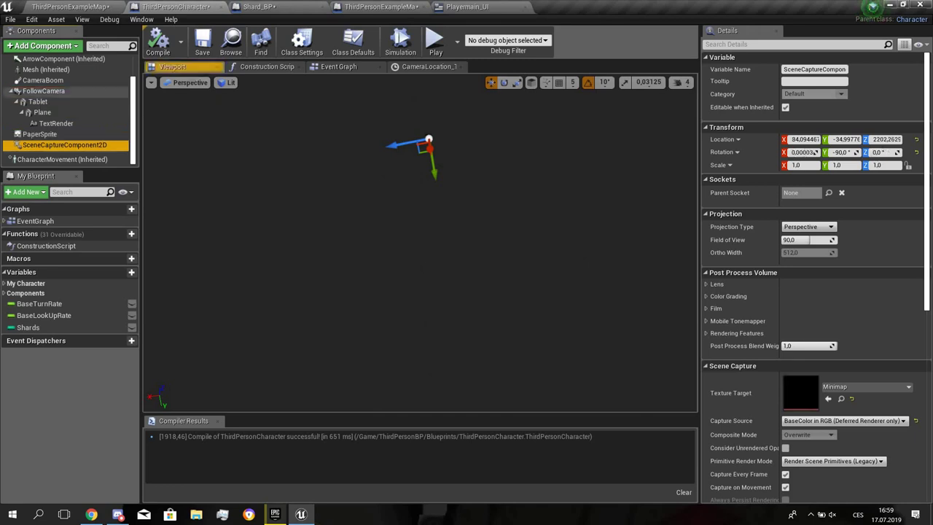
{"action": "left_click", "coordinate": [436, 42]}
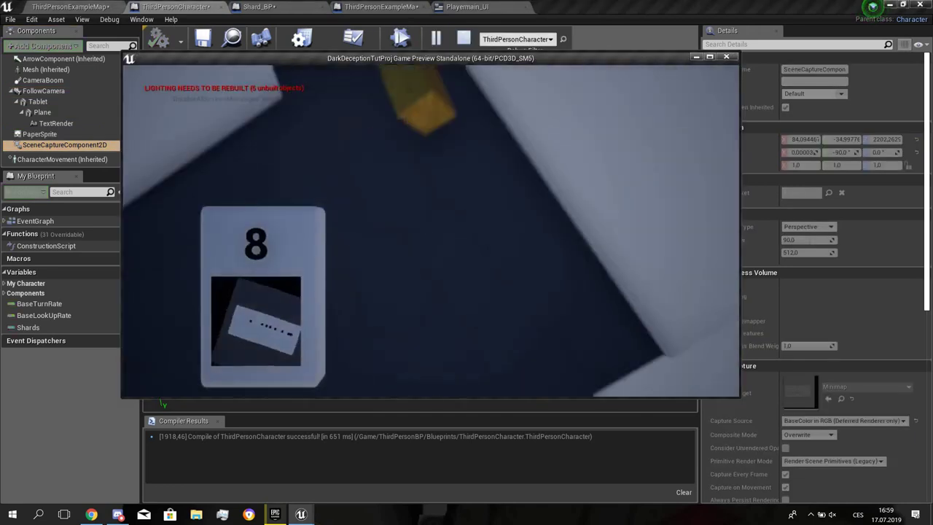
{"action": "key", "text": "w"}
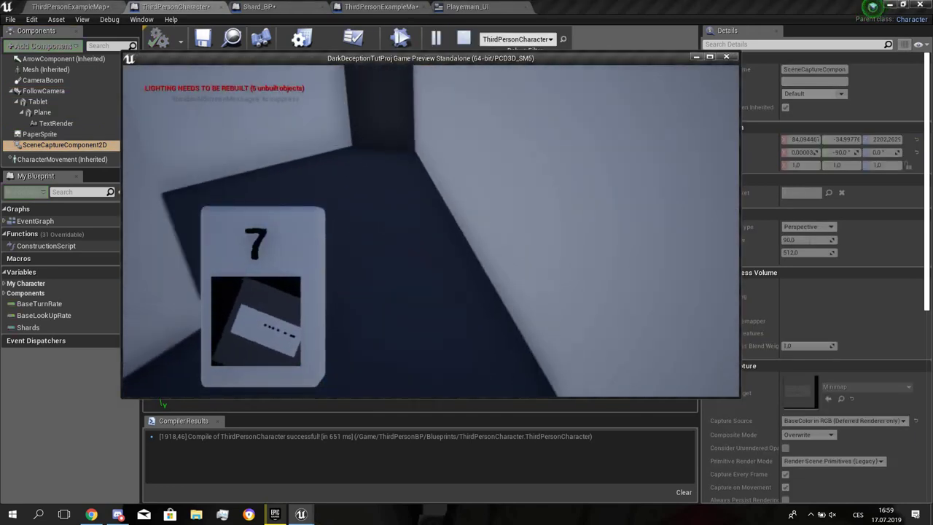
{"action": "key", "text": "Escape"}
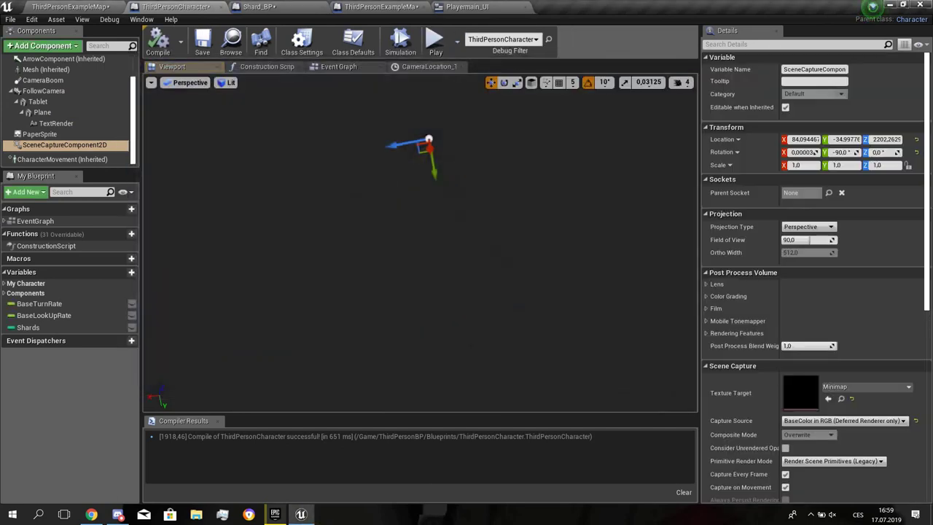
- Add a Cube component under SceneCaptureComponent2D and offset it to about X 1035
{"action": "left_click", "coordinate": [61, 46]}
{"action": "type", "text": "cube"}
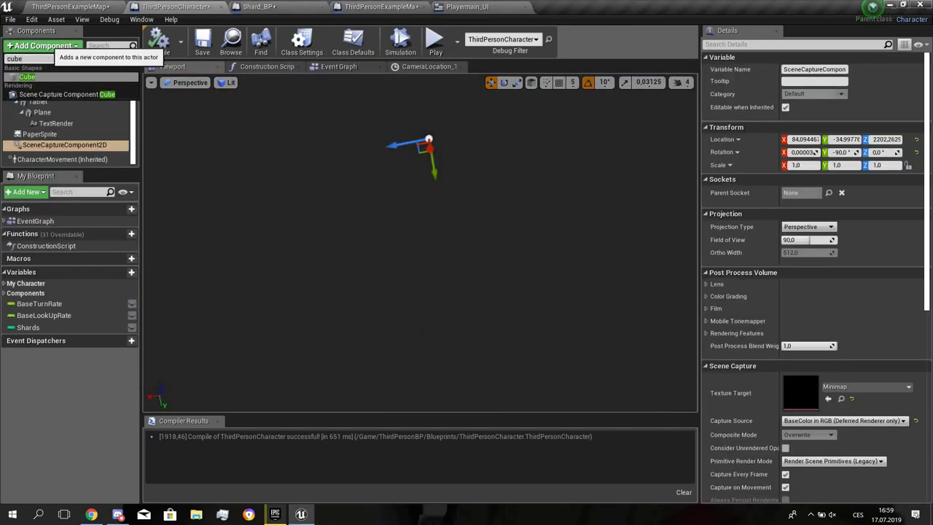
{"action": "key", "text": "Return"}
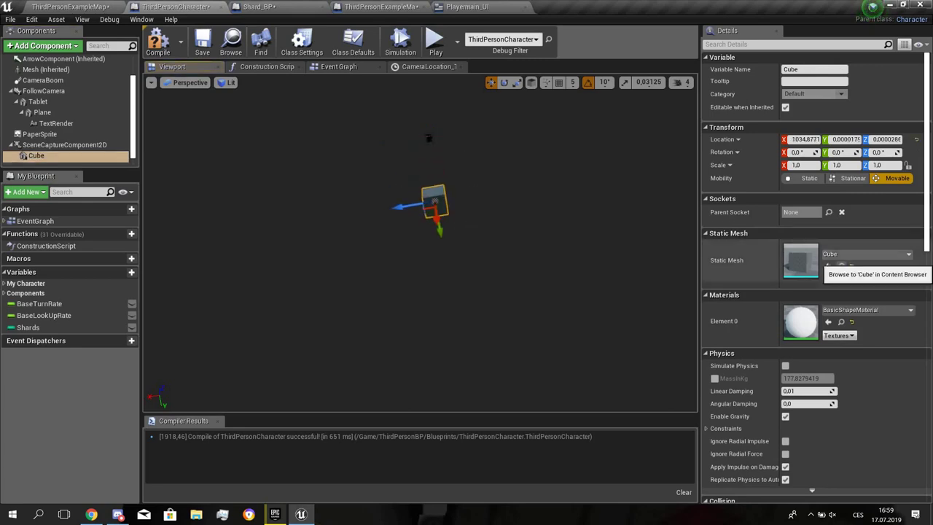
- Search the materials for "red" and assign M_Concrete_Poured to the player marker cube
{"action": "left_click", "coordinate": [867, 310]}
{"action": "type", "text": "red"}
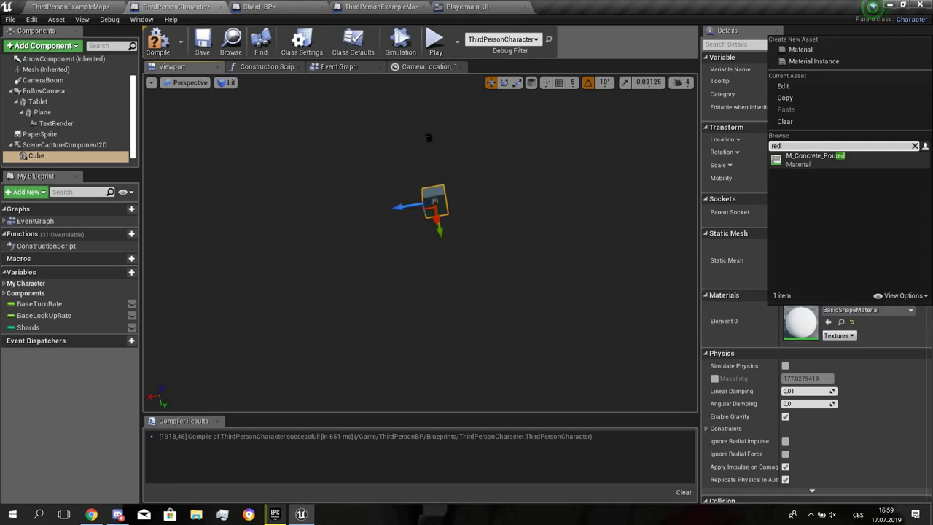
{"action": "left_click", "coordinate": [814, 159]}
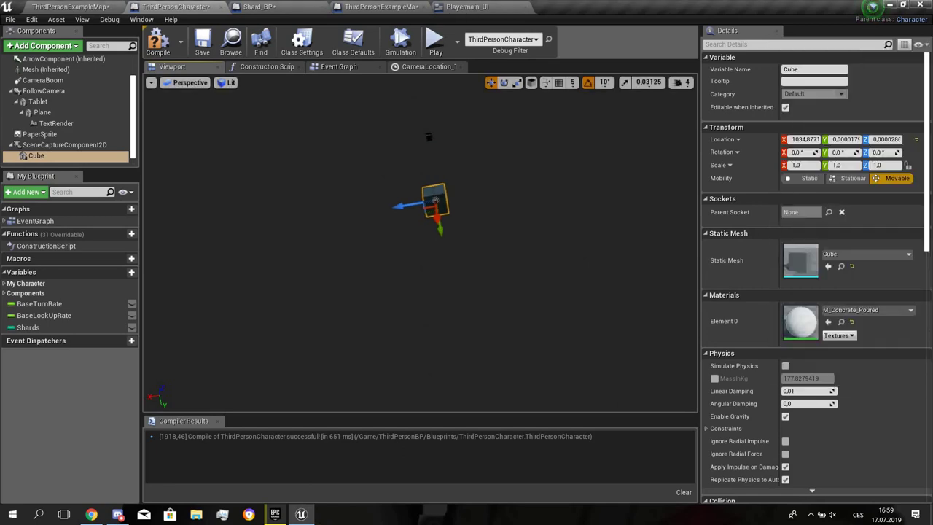
- Play-test the corridor, walking and collecting a shard while checking the player marker on the minimap
{"action": "left_click", "coordinate": [436, 42]}
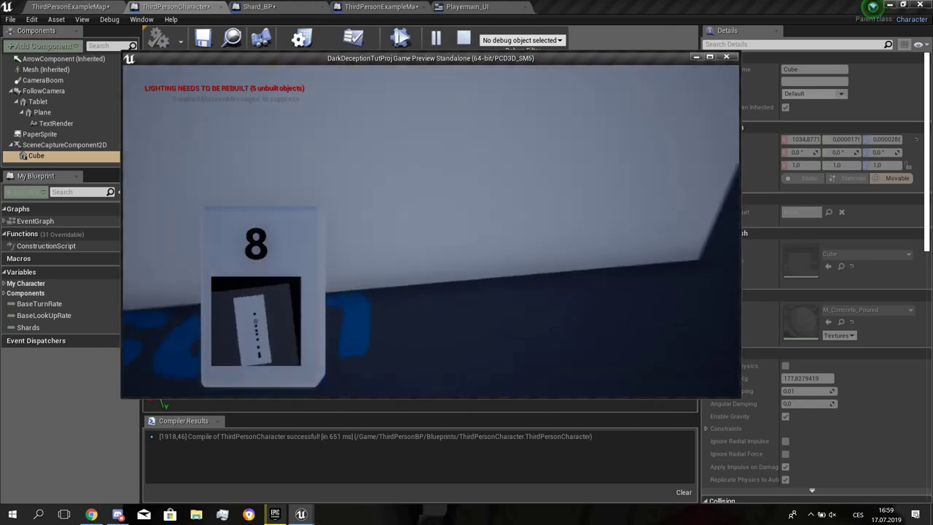
{"action": "key", "text": "w"}
{"action": "key", "text": "w"}
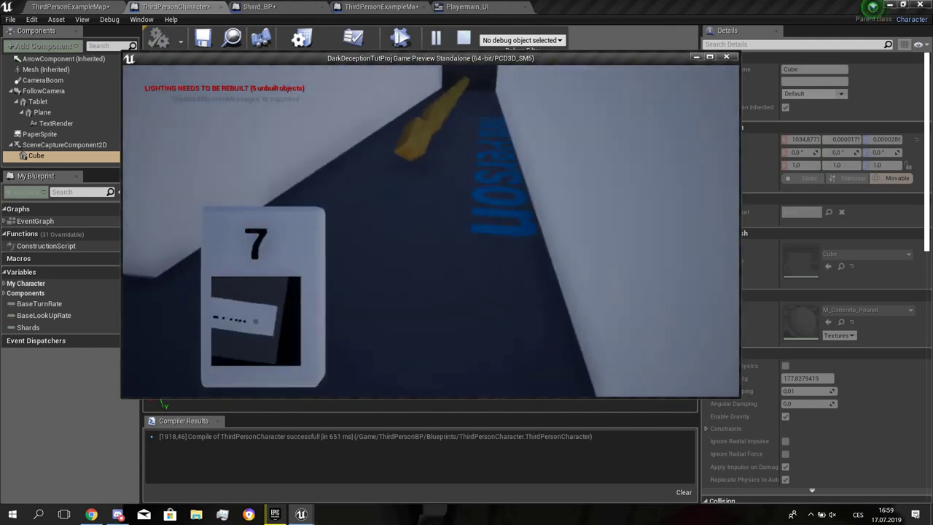
{"action": "key", "text": "Escape"}
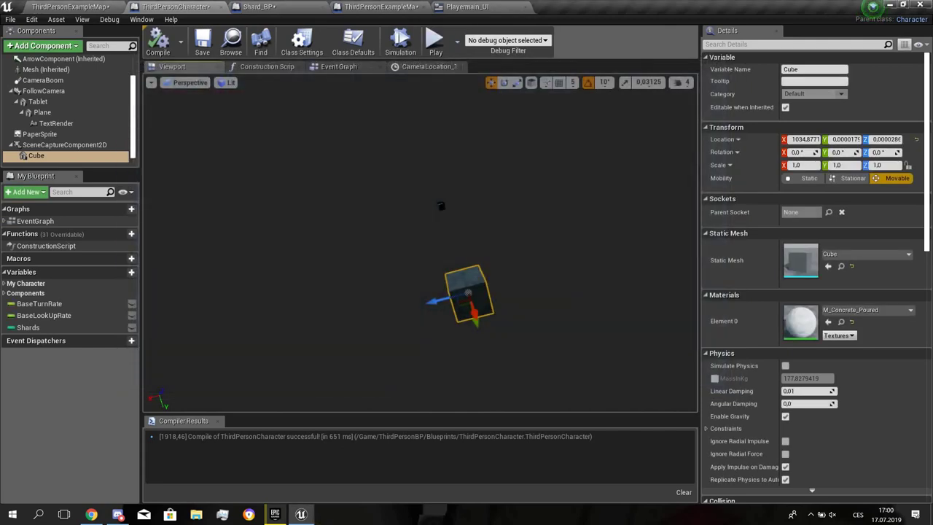
- Play-test the game, walking the corridor and collecting shards while checking the tablet's counter and the player marker on the minimap
{"action": "left_click", "coordinate": [440, 207]}
{"action": "key", "text": "e"}
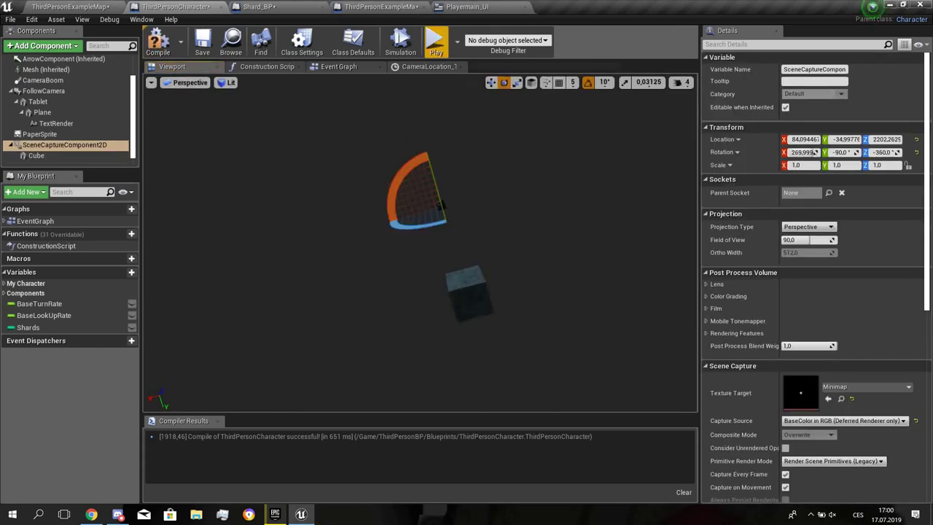
{"action": "left_click", "coordinate": [436, 45]}
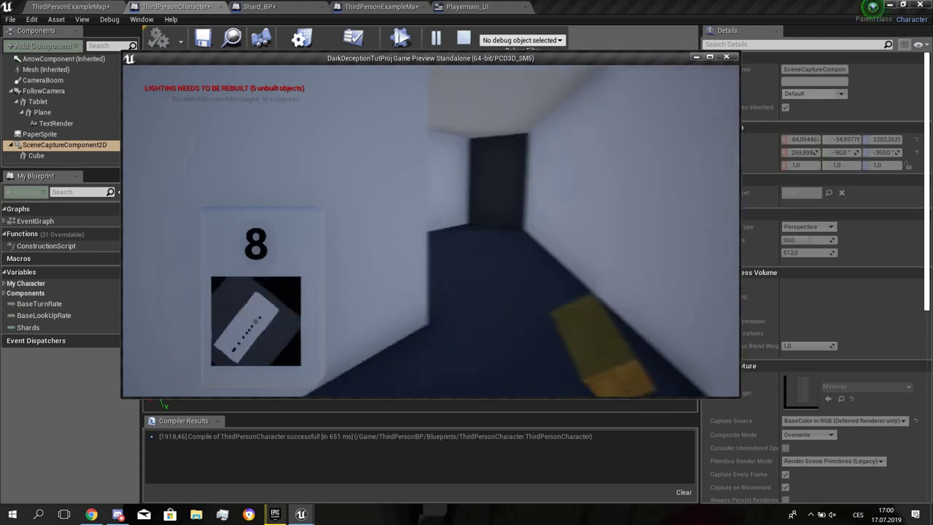
{"action": "key", "text": "w"}
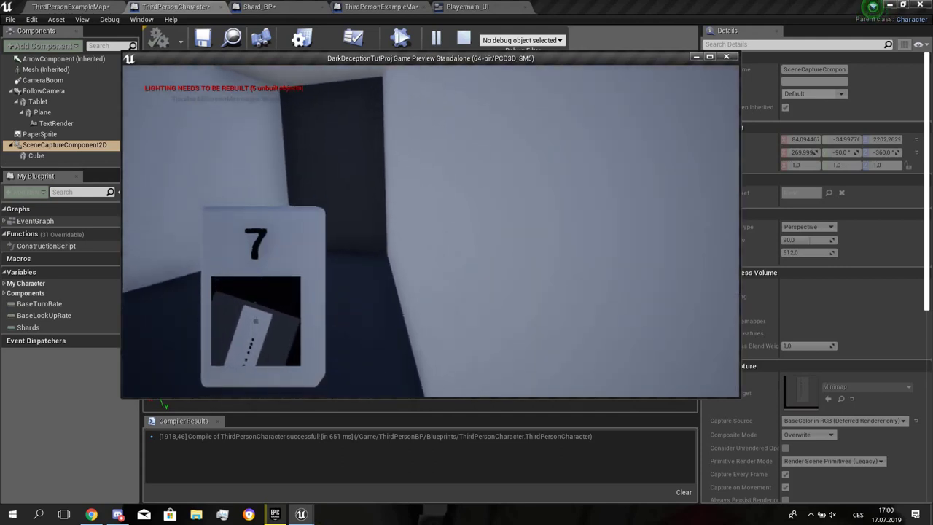
{"action": "key", "text": "w"}
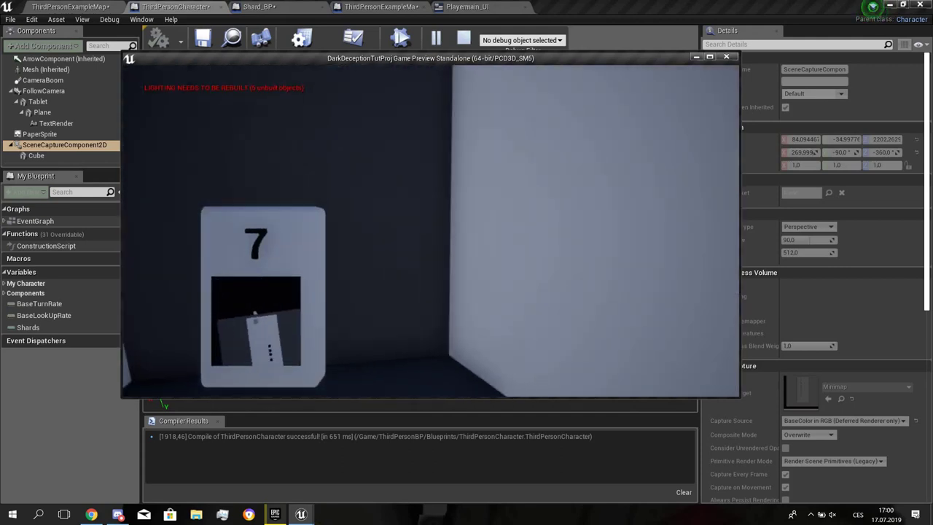
{"action": "key", "text": "w"}
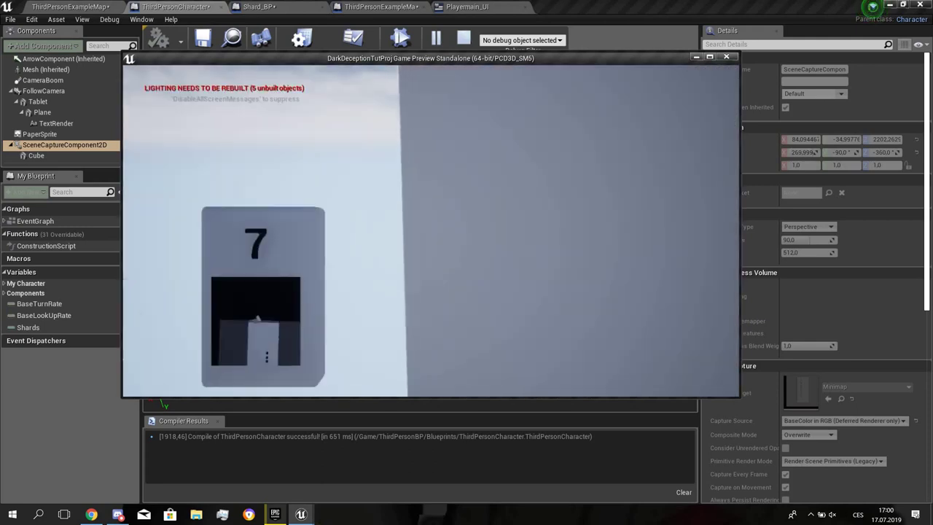
{"action": "key", "text": "w"}
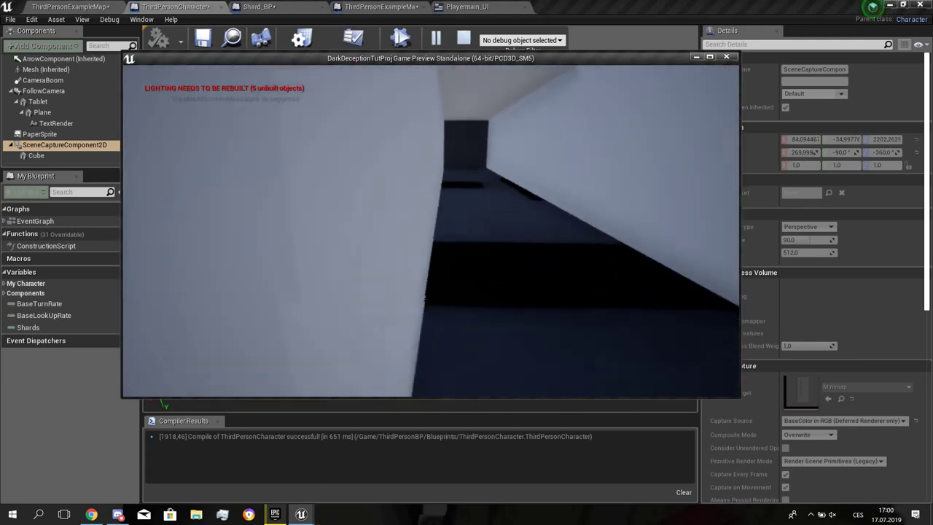
{"action": "key", "text": "w"}
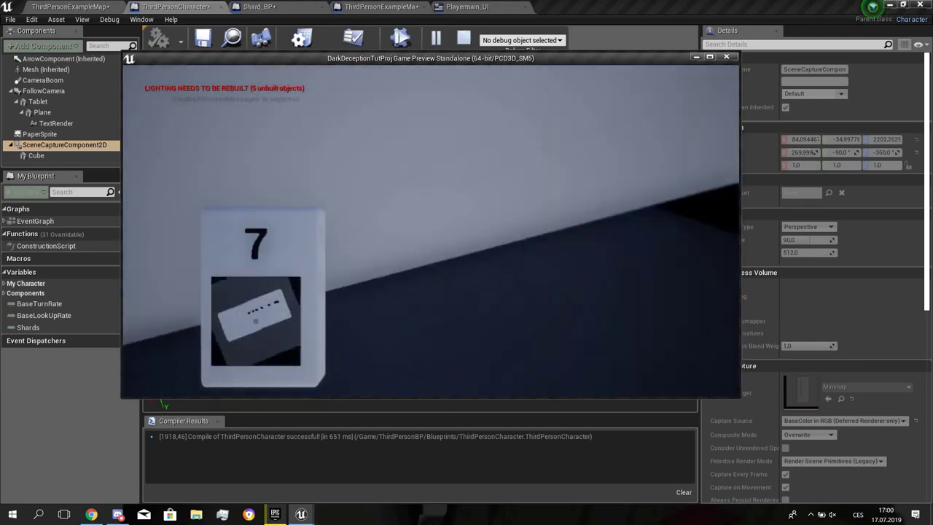
{"action": "key", "text": "w"}
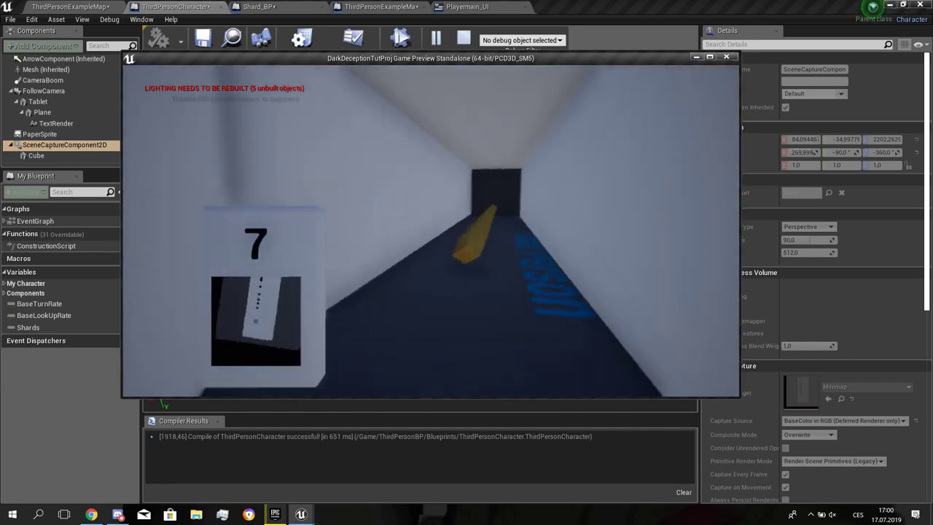
{"action": "key", "text": "w"}
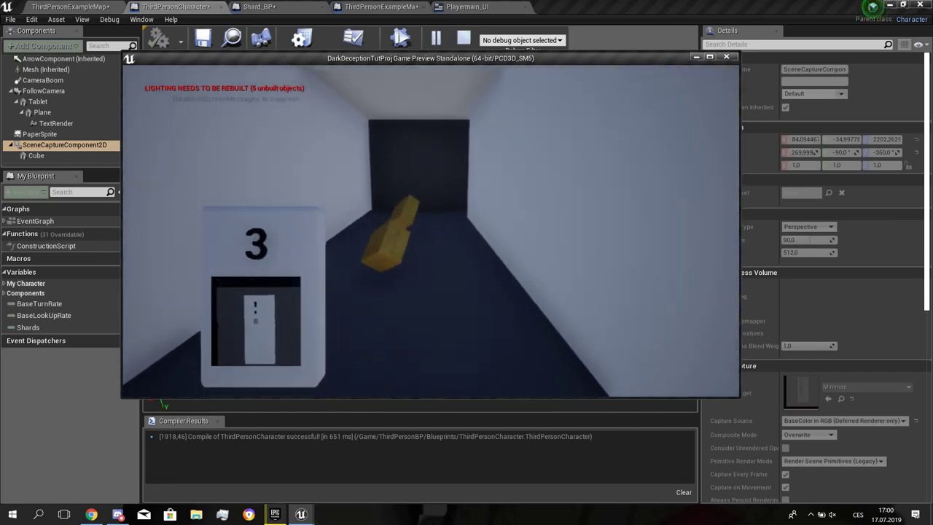
{"action": "key", "text": "Escape"}
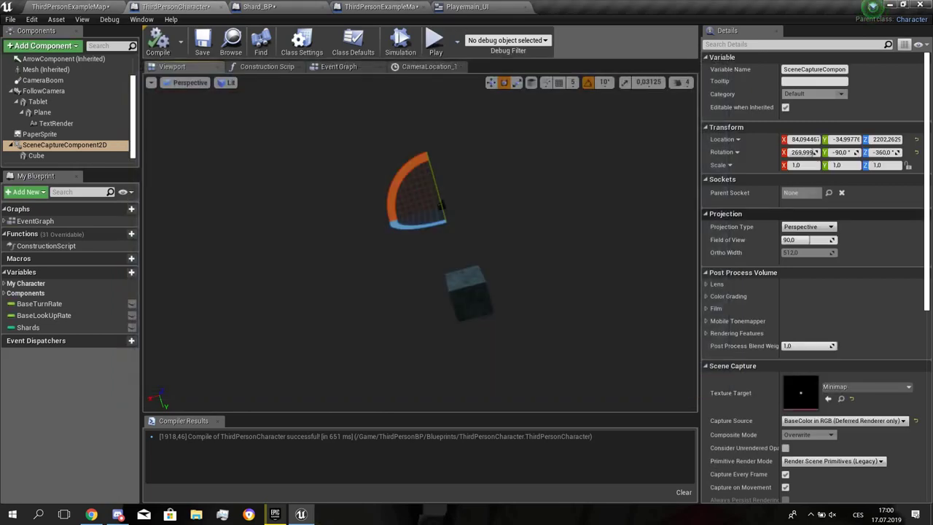
- In ThirdPersonExampleMap, select the row of six shards and duplicate it to the opposite side of the corridor
{"action": "left_click", "coordinate": [70, 6]}
{"action": "right_click_drag", "start_coordinate": [471, 198], "coordinate": [496, 226]}
{"action": "left_click", "coordinate": [475, 250]}
{"action": "left_click", "coordinate": [526, 145], "text": "ctrl"}
{"action": "right_click_drag", "start_coordinate": [526, 145], "coordinate": [558, 102]}
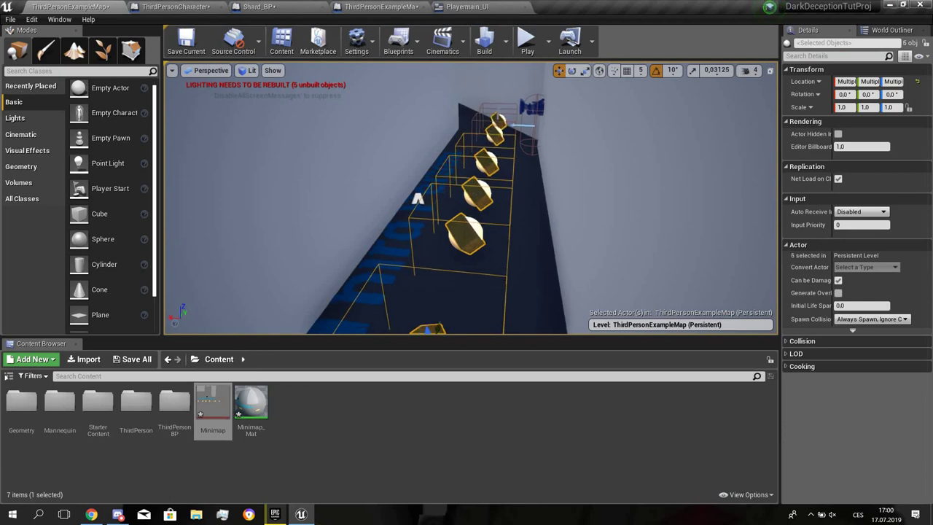
{"action": "right_click_drag", "start_coordinate": [471, 198], "coordinate": [653, 200]}
{"action": "key", "text": "d"}
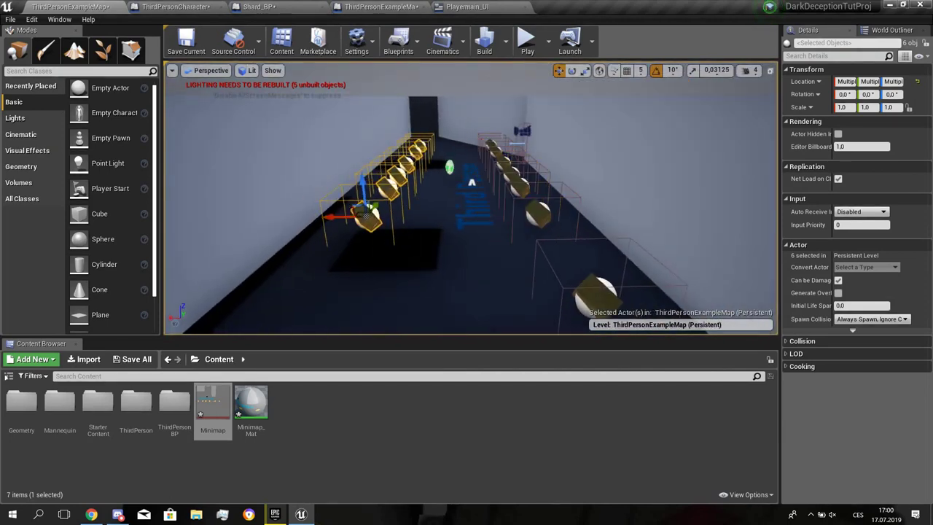
{"action": "right_click_drag", "start_coordinate": [471, 199], "coordinate": [437, 201]}
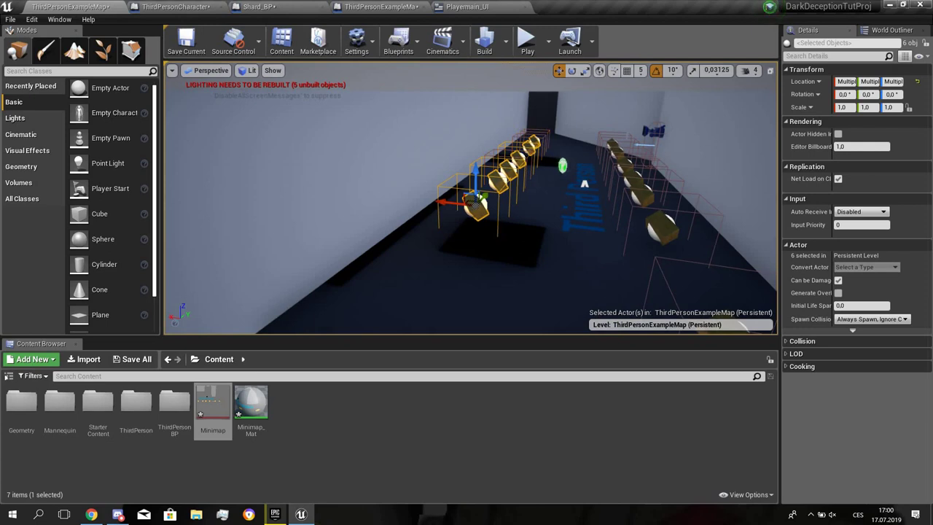
- Search the project content for "shard" and place two Shard_BP instances at the end of the corridor
{"action": "right_click_drag", "start_coordinate": [471, 198], "coordinate": [259, 210]}
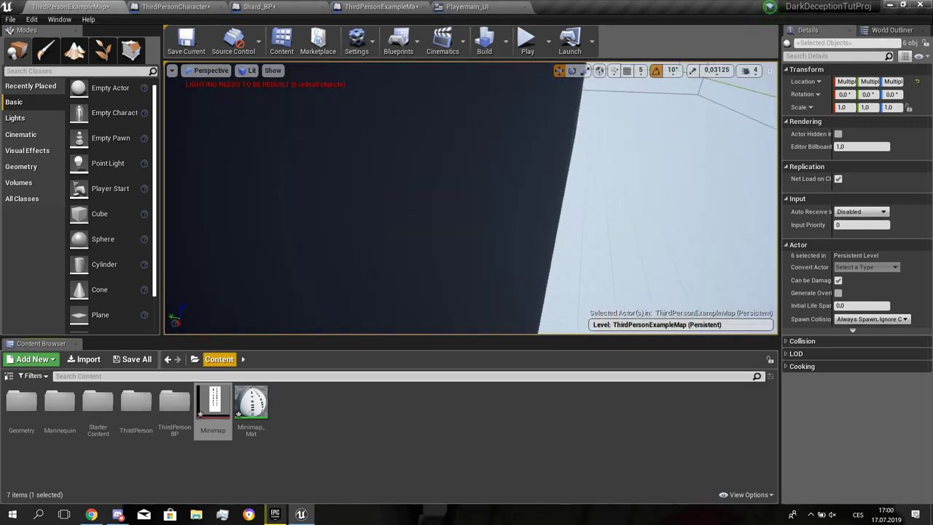
{"action": "type", "text": "hard"}
{"action": "right_click_drag", "start_coordinate": [471, 198], "coordinate": [349, 222]}
{"action": "left_click_drag", "start_coordinate": [306, 357], "coordinate": [452, 244]}
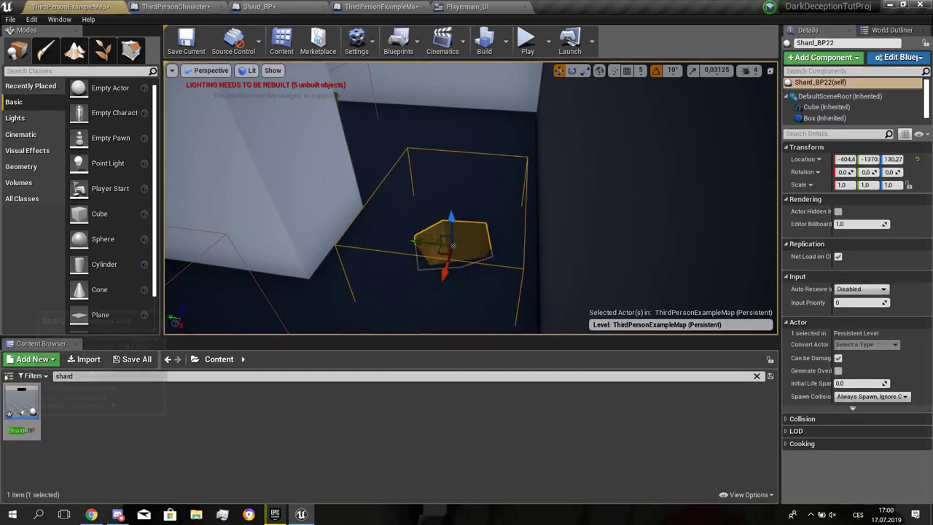
{"action": "left_click_drag", "start_coordinate": [23, 409], "coordinate": [454, 153]}
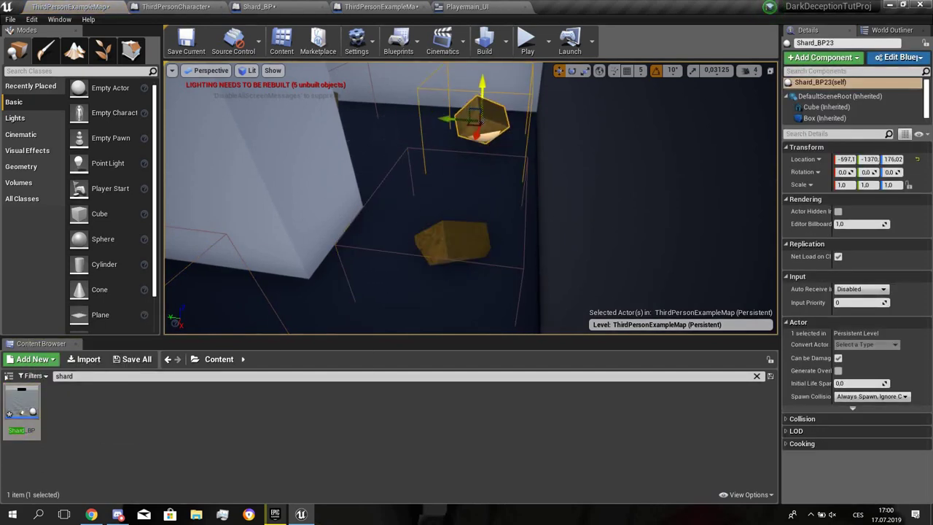
- Raise the nearer of the two new shards to about Z 209 and rotate it 60° about Z
{"action": "left_click_drag", "start_coordinate": [450, 218], "coordinate": [455, 155]}
{"action": "key", "text": "e"}
{"action": "left_click_drag", "start_coordinate": [466, 202], "coordinate": [430, 208]}
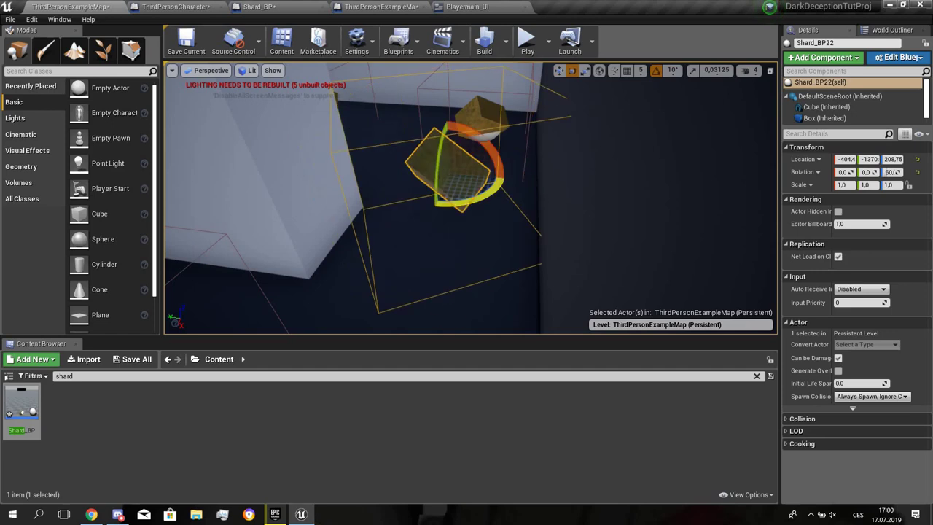
- Rotate individual shards along the corridor row about Z to varied angles, including -80° and -40°
{"action": "right_click_drag", "start_coordinate": [430, 208], "coordinate": [263, 208]}
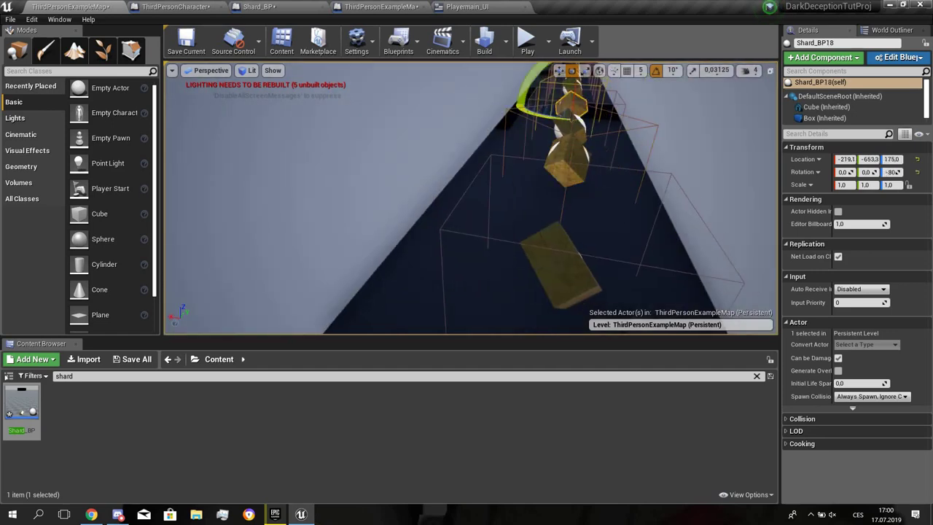
{"action": "key", "text": "w"}
{"action": "right_click_drag", "start_coordinate": [467, 208], "coordinate": [523, 179]}
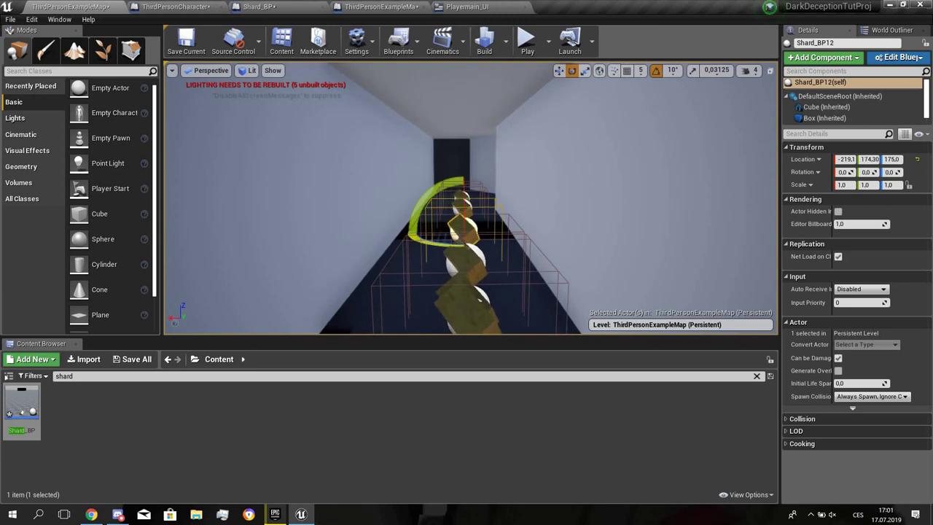
{"action": "mouse_move", "coordinate": [437, 242]}
{"action": "right_mouse_down"}
{"action": "mouse_move", "coordinate": [426, 204]}
{"action": "mouse_move", "coordinate": [430, 232]}
{"action": "right_mouse_up"}
{"action": "key", "text": "w"}
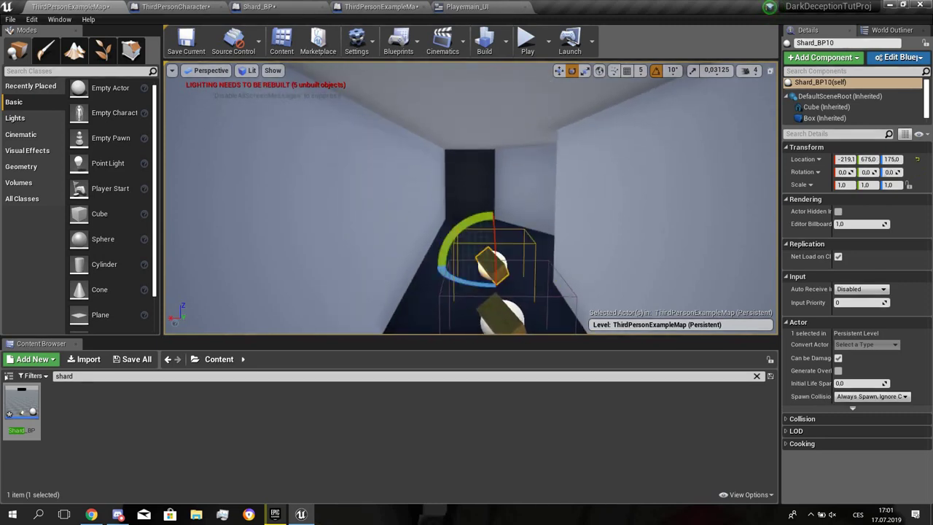
{"action": "left_click_drag", "start_coordinate": [439, 268], "coordinate": [417, 271]}
- Place more Shard_BP instances at the other end of the corridor, scaling the last one to about 1.66 in X
{"action": "right_click_drag", "start_coordinate": [417, 271], "coordinate": [656, 310]}
{"action": "key", "text": "w"}
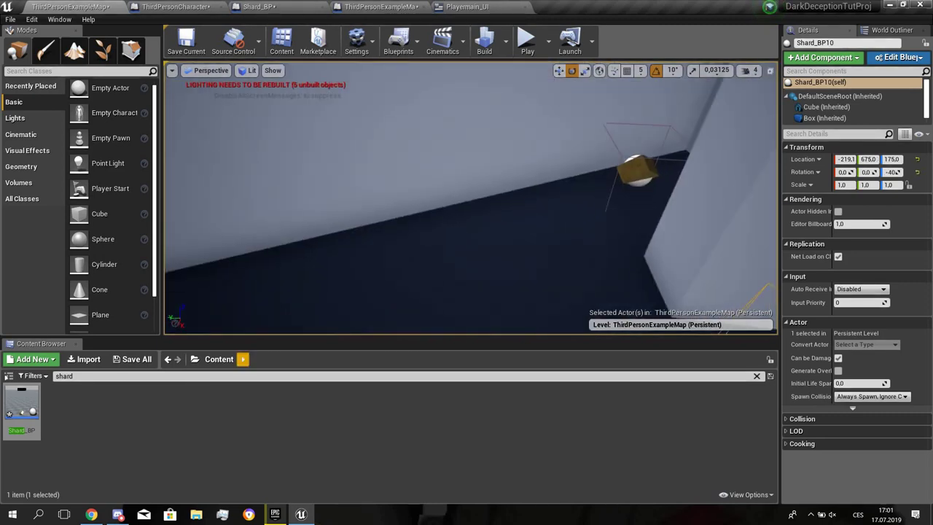
{"action": "left_click_drag", "start_coordinate": [205, 344], "coordinate": [505, 250]}
{"action": "left_click_drag", "start_coordinate": [508, 218], "coordinate": [508, 188]}
{"action": "right_click_drag", "start_coordinate": [508, 188], "coordinate": [368, 193]}
{"action": "left_click_drag", "start_coordinate": [22, 408], "coordinate": [497, 213]}
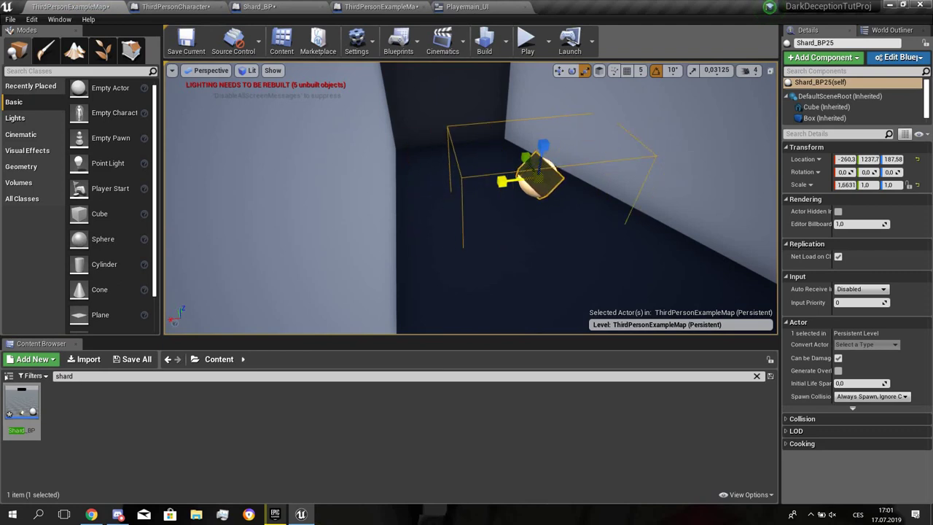
- Enlarge the last shard's Cube mesh to a scale of about 0.80, 0.78, 0.60 and assign it M_Metal_Chrome
{"action": "left_click", "coordinate": [826, 107]}
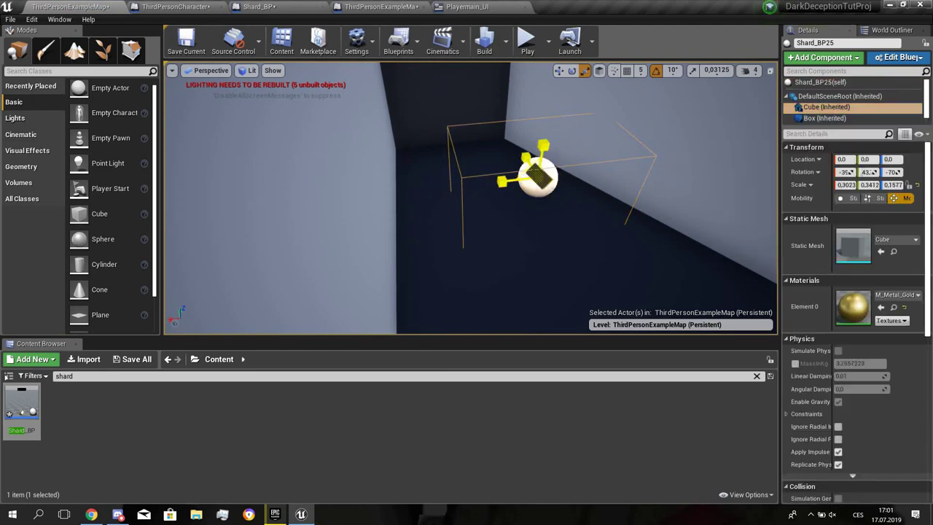
{"action": "left_click_drag", "start_coordinate": [538, 177], "coordinate": [567, 150]}
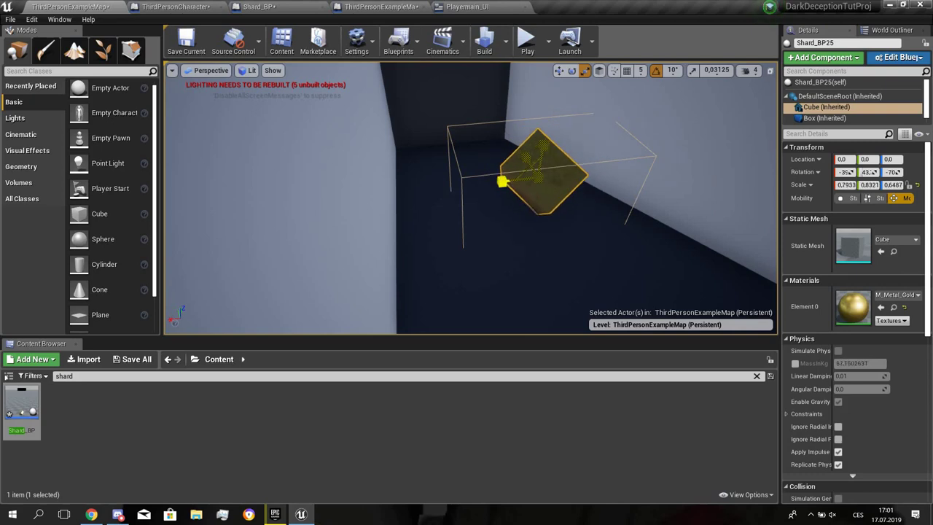
{"action": "left_click", "coordinate": [897, 294]}
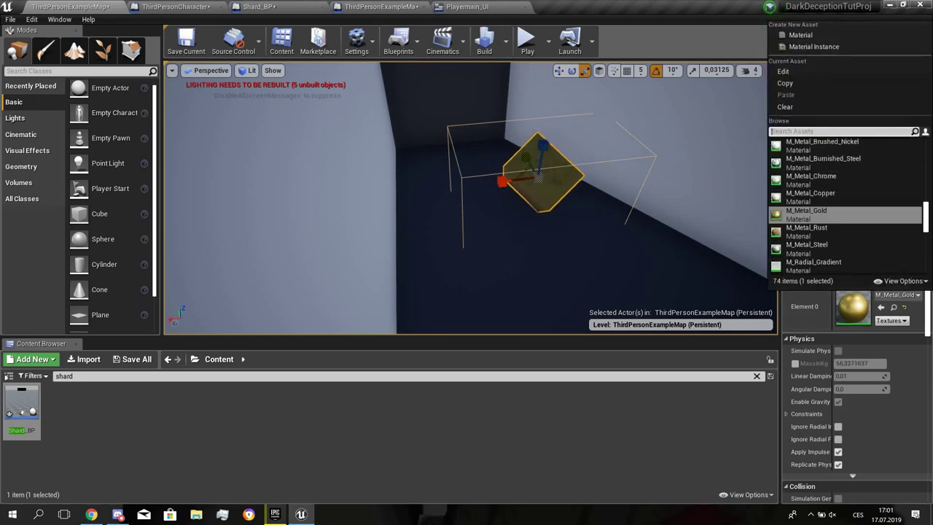
{"action": "left_click", "coordinate": [811, 177]}
{"action": "right_click_drag", "start_coordinate": [626, 212], "coordinate": [670, 222]}
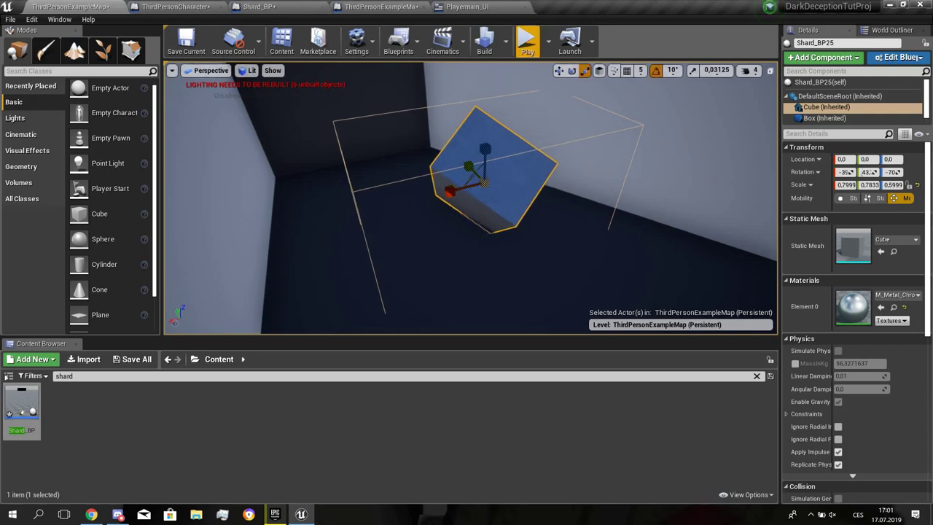
{"action": "mouse_move", "coordinate": [510, 197]}
{"action": "right_mouse_down"}
{"action": "mouse_move", "coordinate": [539, 247]}
{"action": "mouse_move", "coordinate": [569, 233]}
{"action": "mouse_move", "coordinate": [502, 196]}
{"action": "right_mouse_up"}
- Play-test the level in the viewport, collecting shards while checking the counter and both shard rows on the minimap
{"action": "left_click", "coordinate": [528, 42]}
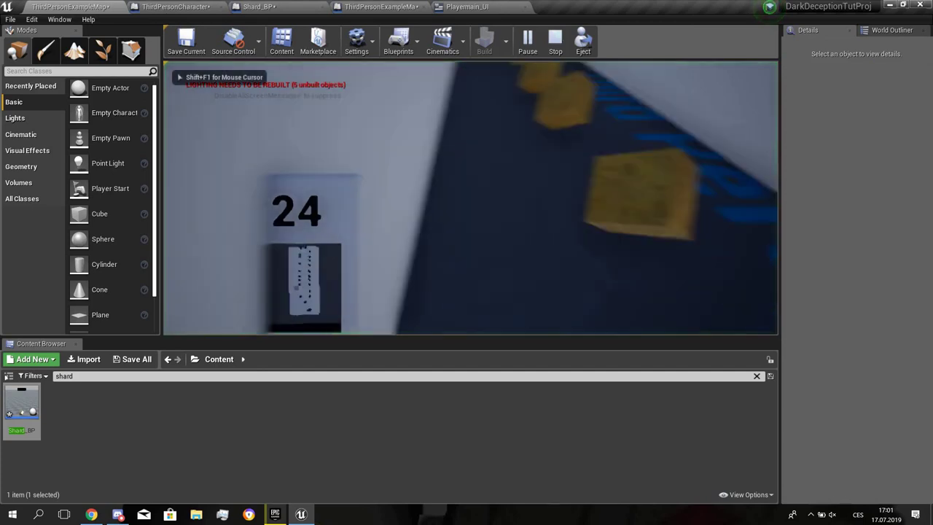
{"action": "key", "text": "w"}
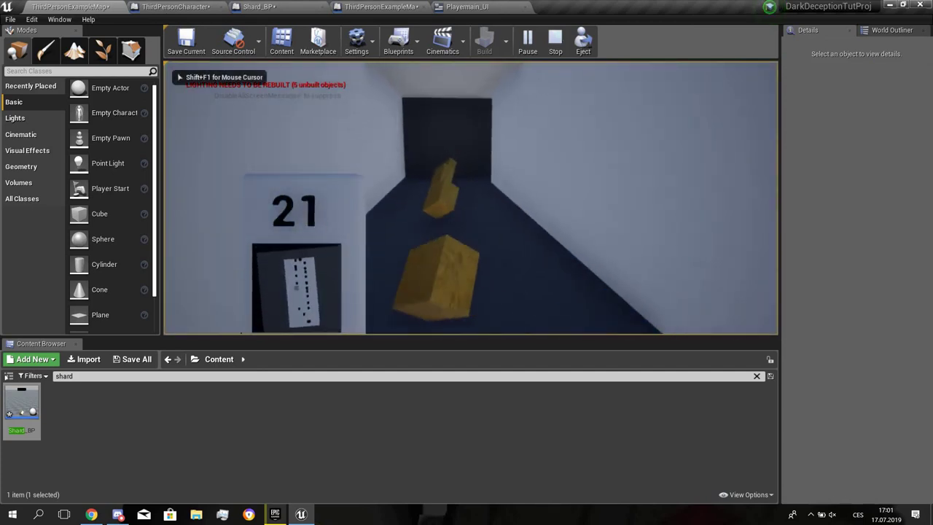
{"action": "key", "text": "w"}
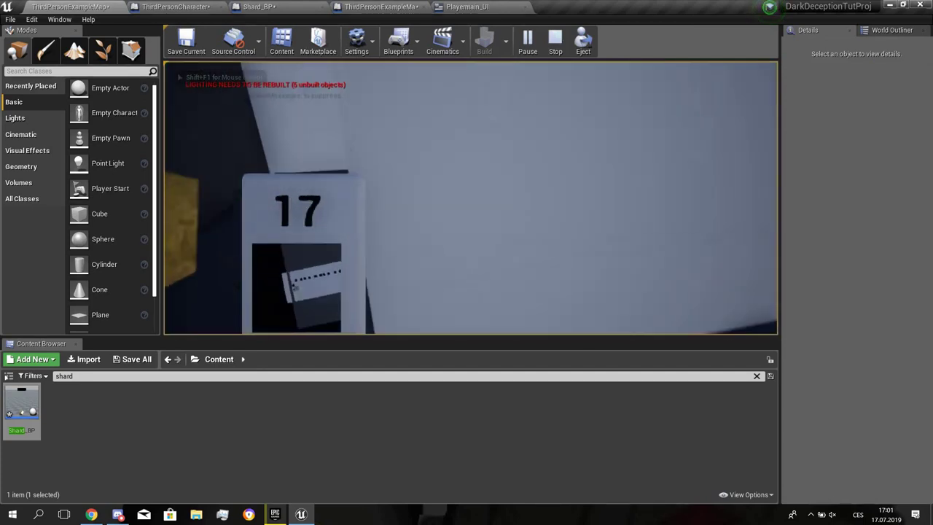
{"action": "key", "text": "w"}
{"action": "key", "text": "Escape"}
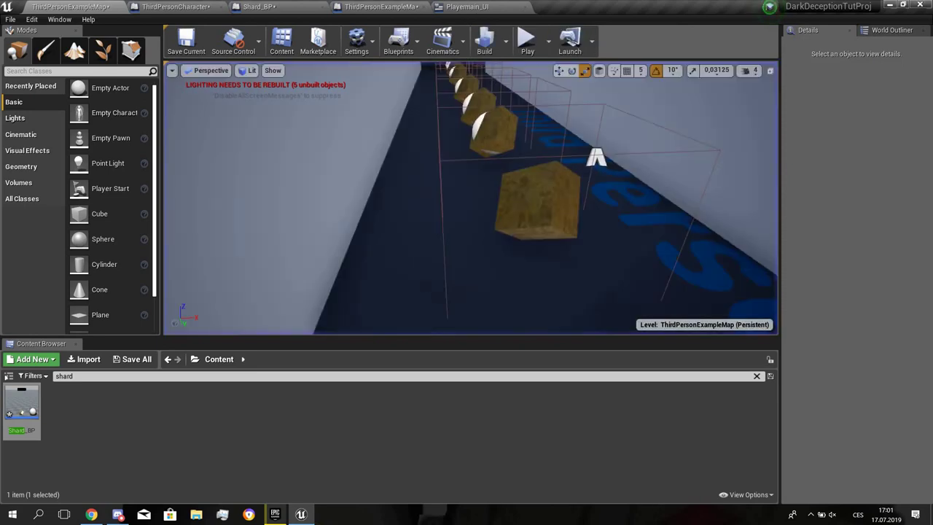
- Clear the content search and switch to the Epic Games Launcher to browse the Unreal Engine library's asset packs
{"action": "right_click_drag", "start_coordinate": [471, 198], "coordinate": [466, 226]}
{"action": "key", "text": "w"}
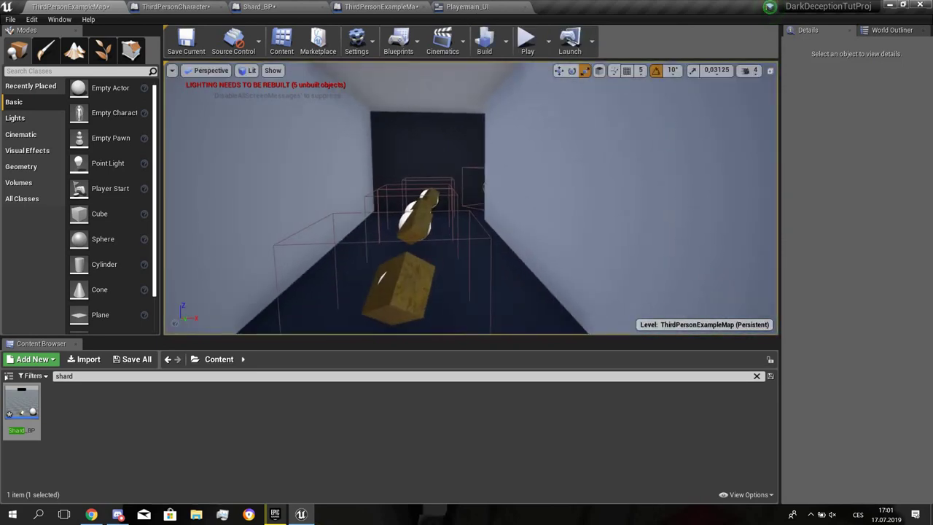
{"action": "left_click", "coordinate": [757, 376]}
{"action": "left_click", "coordinate": [274, 515]}
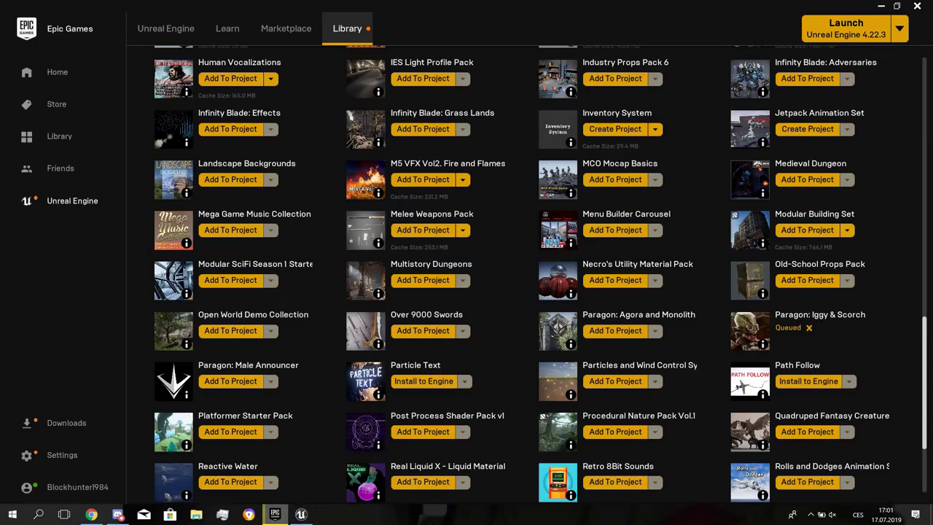
{"action": "scroll", "coordinate": [525, 277], "scroll_direction": "up", "scroll_amount": 3}
{"action": "scroll", "coordinate": [525, 277], "scroll_direction": "up", "scroll_amount": 1}
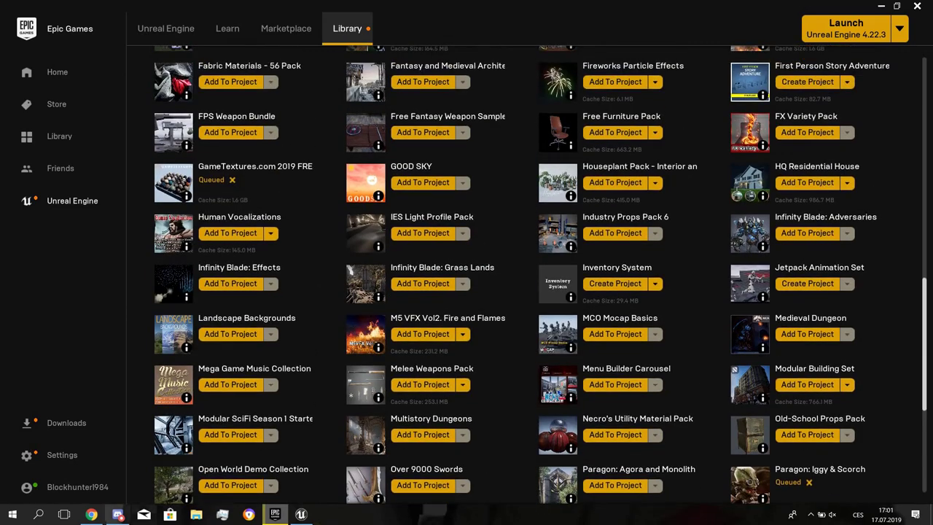
{"action": "left_click", "coordinate": [275, 514]}
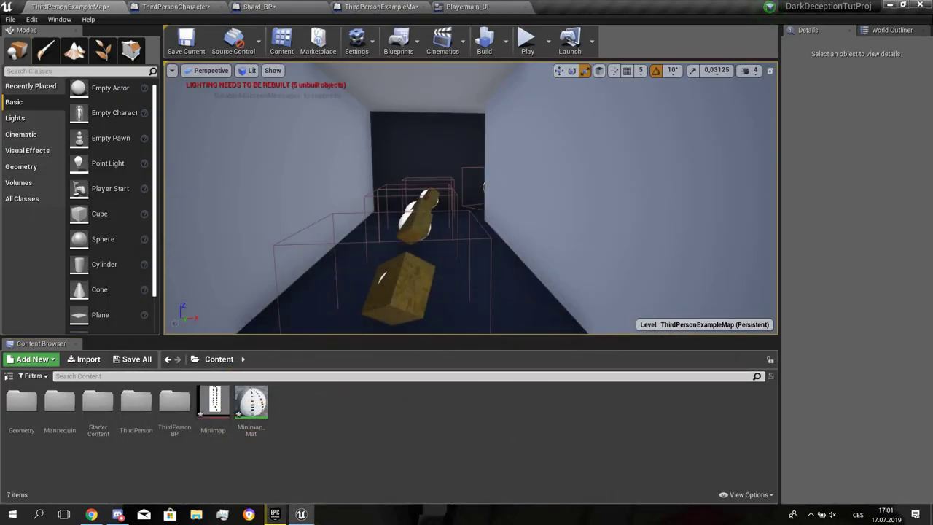
- Create a Character blueprint named Monster_BP in the ThirdPersonBP Blueprints folder and open it for editing
{"action": "double_click", "coordinate": [174, 403]}
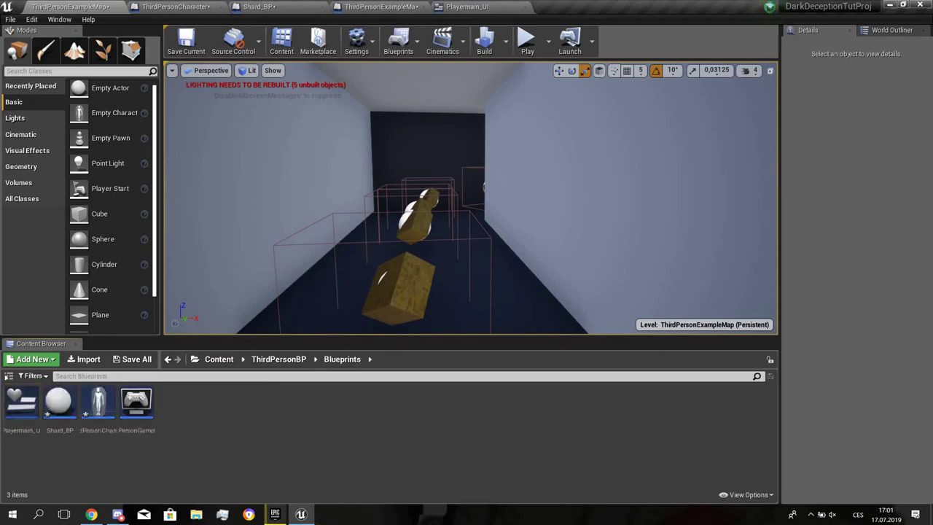
{"action": "right_click", "coordinate": [170, 403]}
{"action": "mouse_move", "coordinate": [208, 290]}
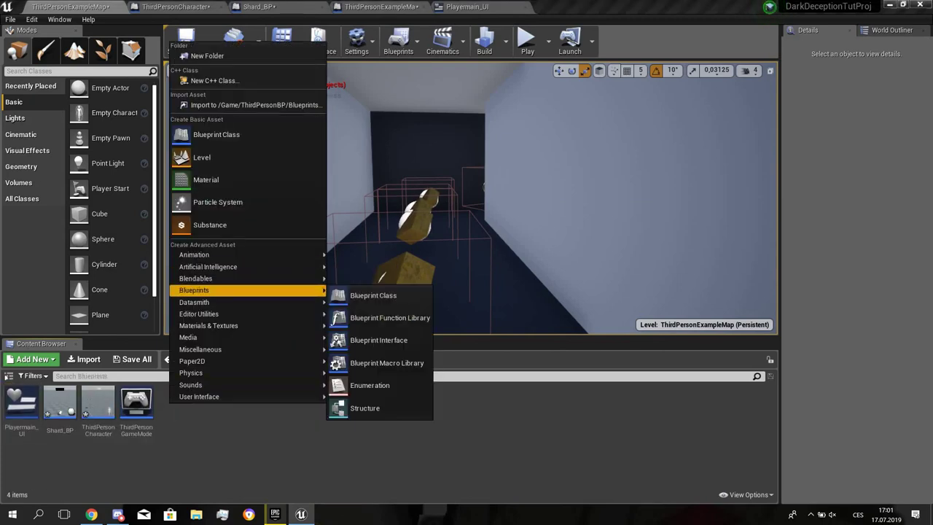
{"action": "left_click", "coordinate": [368, 295]}
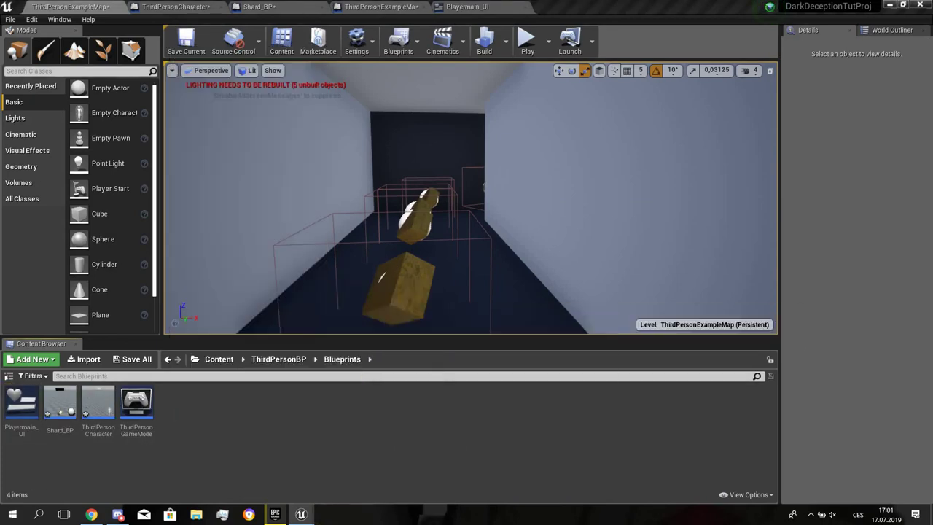
{"action": "left_click", "coordinate": [372, 309]}
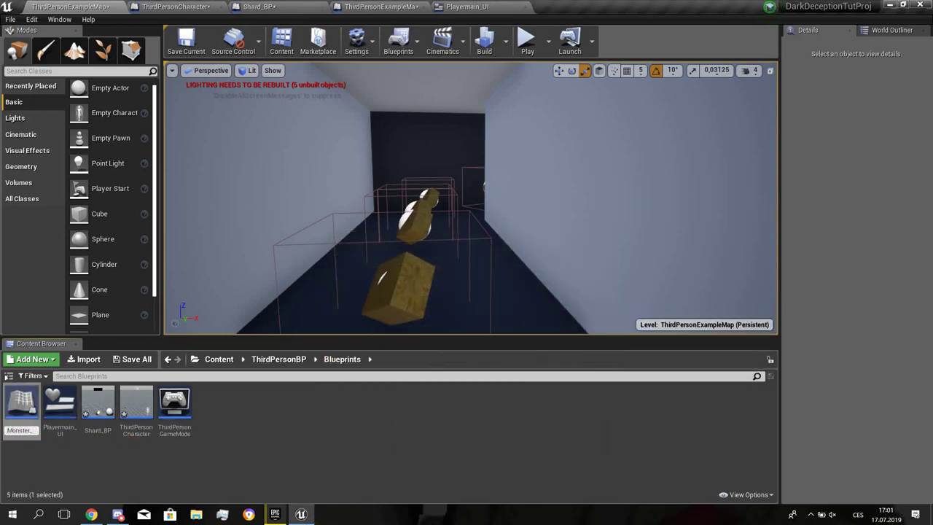
{"action": "double_click", "coordinate": [22, 410]}
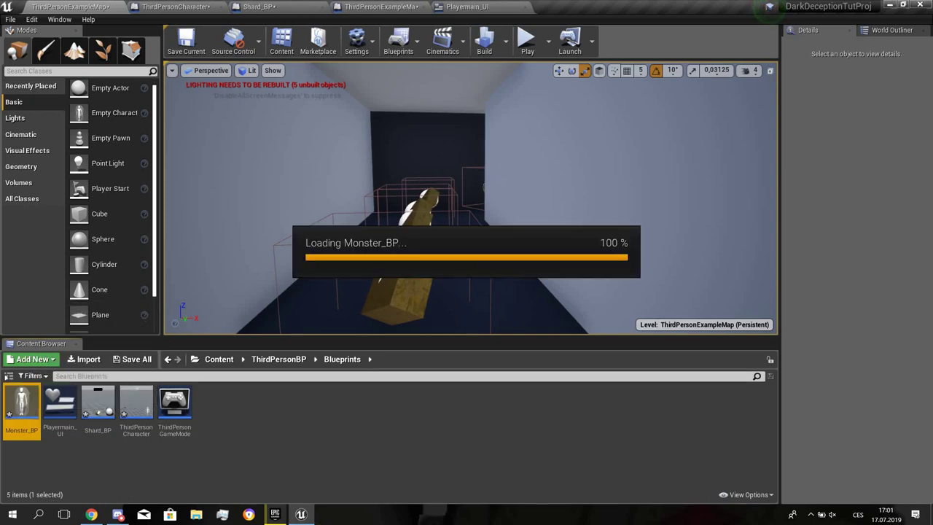
- In Monster_BP's Event Graph, add a Simple Move to Actor node driven by Event BeginPlay
{"action": "left_click", "coordinate": [339, 66]}
{"action": "right_click_drag", "start_coordinate": [587, 241], "coordinate": [445, 122]}
{"action": "scroll", "coordinate": [481, 249], "scroll_direction": "down", "scroll_amount": 3}
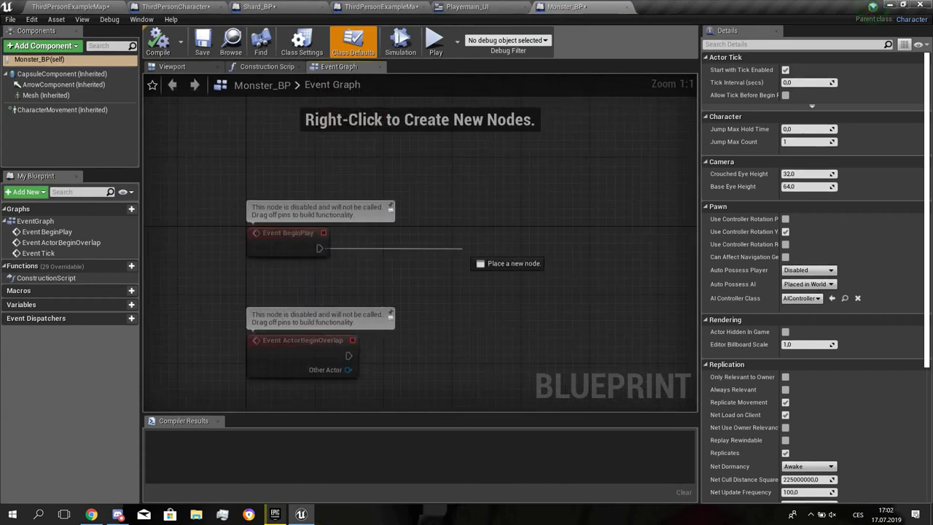
{"action": "left_click_drag", "start_coordinate": [462, 248], "coordinate": [464, 250]}
{"action": "type", "text": "moveto"}
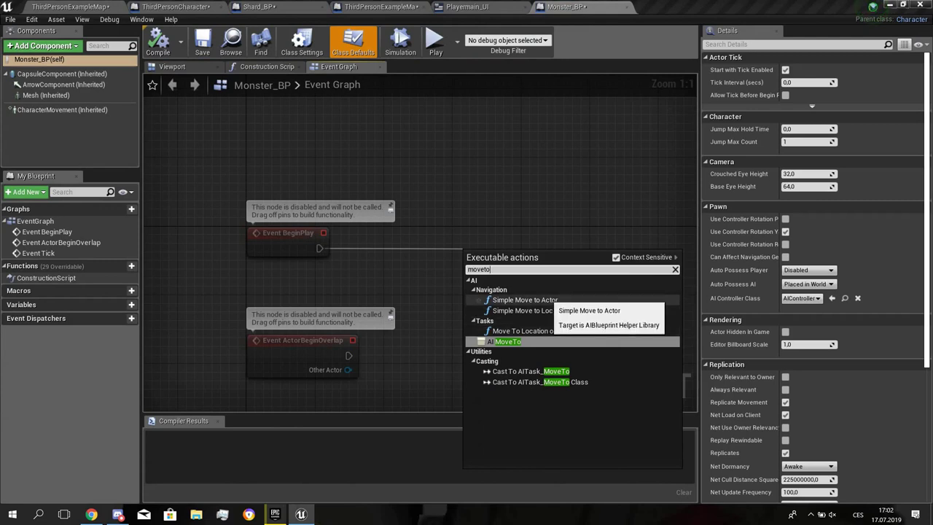
{"action": "left_click", "coordinate": [524, 299]}
{"action": "left_click_drag", "start_coordinate": [460, 221], "coordinate": [478, 230]}
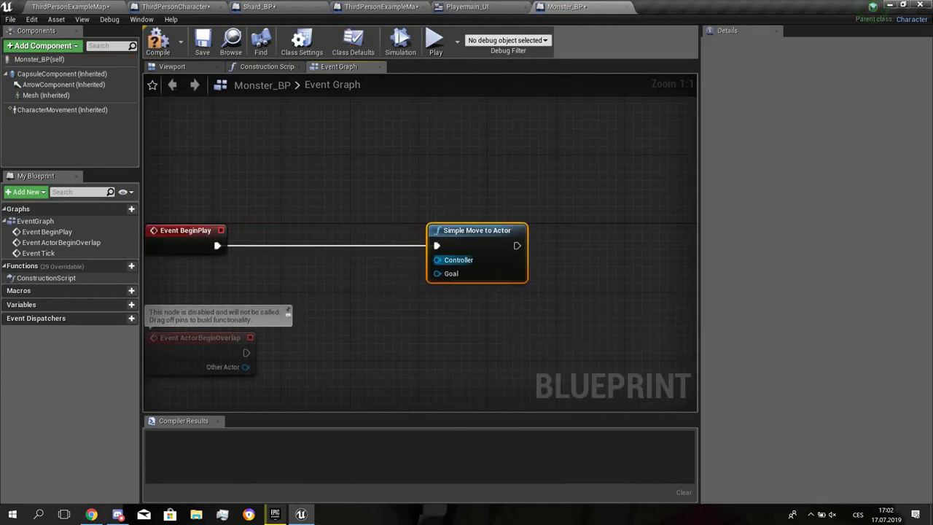
- Feed the move node's Controller input from a Get AIController node whose Controlled Actor is a Self reference
{"action": "left_click_drag", "start_coordinate": [437, 260], "coordinate": [265, 177]}
{"action": "type", "text": "get"}
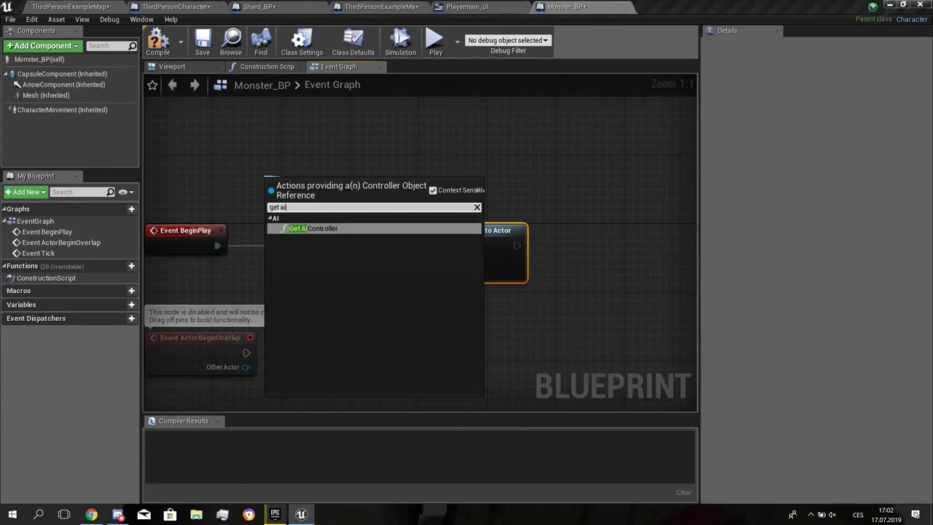
{"action": "type", "text": " ai"}
{"action": "key", "text": "Return"}
{"action": "right_click_drag", "start_coordinate": [354, 202], "coordinate": [450, 241]}
{"action": "left_click_drag", "start_coordinate": [370, 241], "coordinate": [218, 171]}
{"action": "type", "text": "self"}
{"action": "key", "text": "Return"}
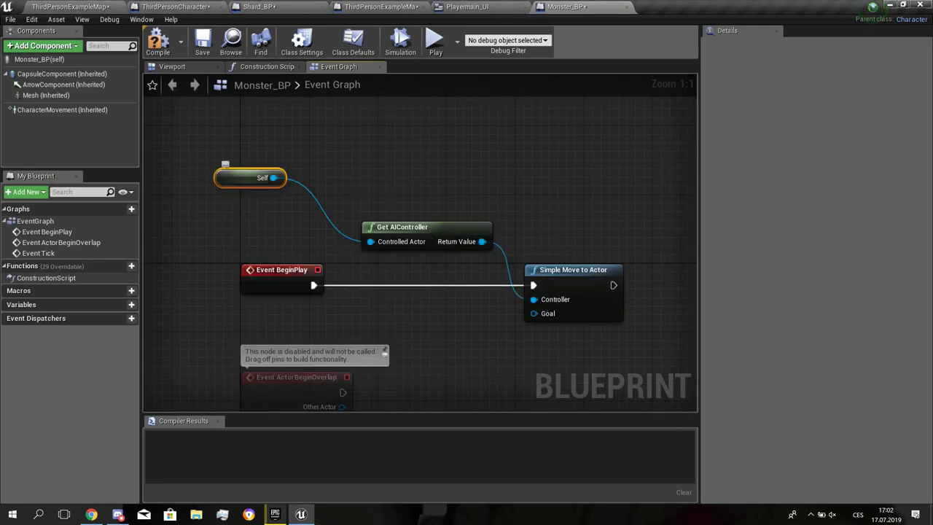
- Connect a Get Player Character node to the Simple Move to Actor node's Goal input and compile the blueprint
{"action": "scroll", "coordinate": [500, 174], "scroll_direction": "down", "scroll_amount": 1}
{"action": "right_click_drag", "start_coordinate": [500, 175], "coordinate": [393, 121]}
{"action": "left_click_drag", "start_coordinate": [424, 243], "coordinate": [378, 270]}
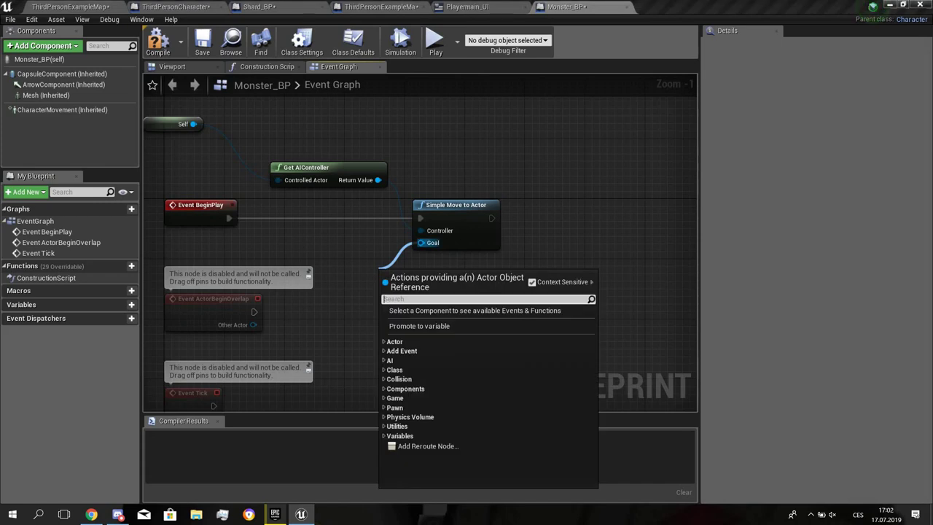
{"action": "type", "text": "get"}
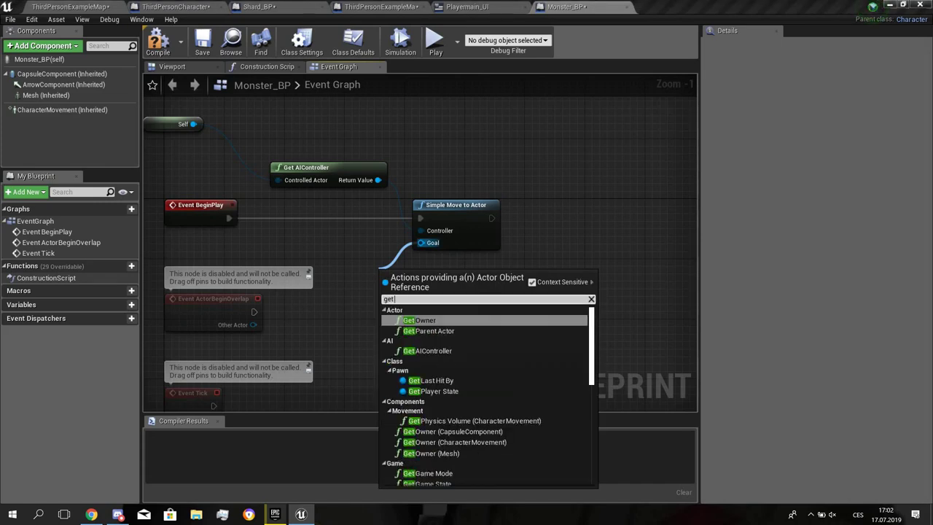
{"action": "type", "text": " player"}
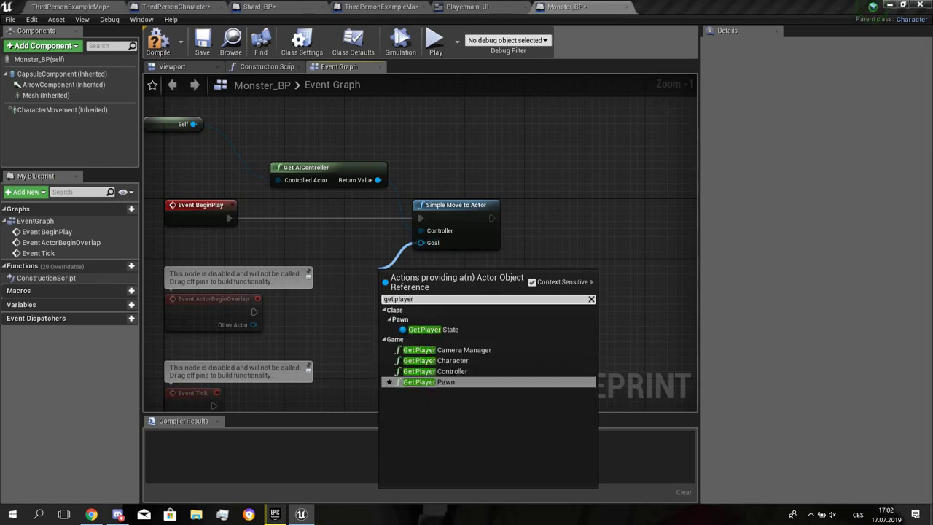
{"action": "left_click", "coordinate": [436, 360]}
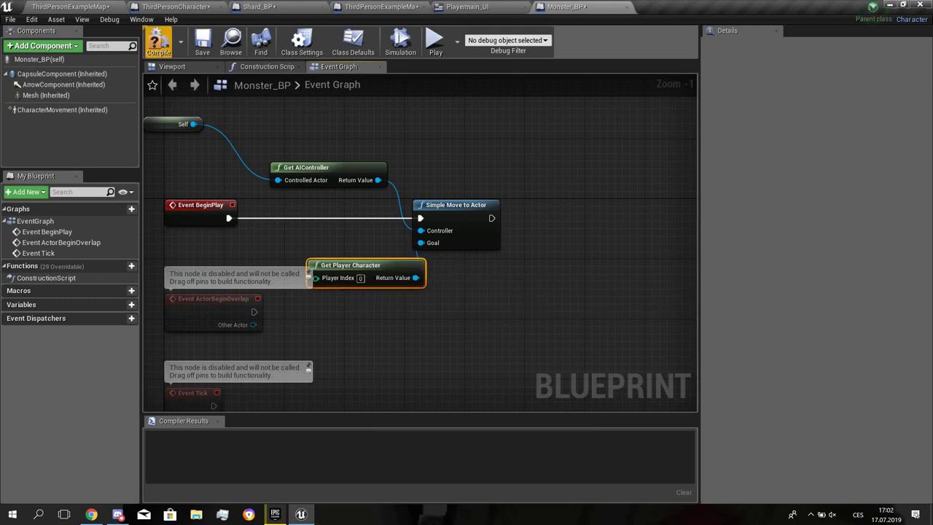
{"action": "left_click", "coordinate": [157, 43]}
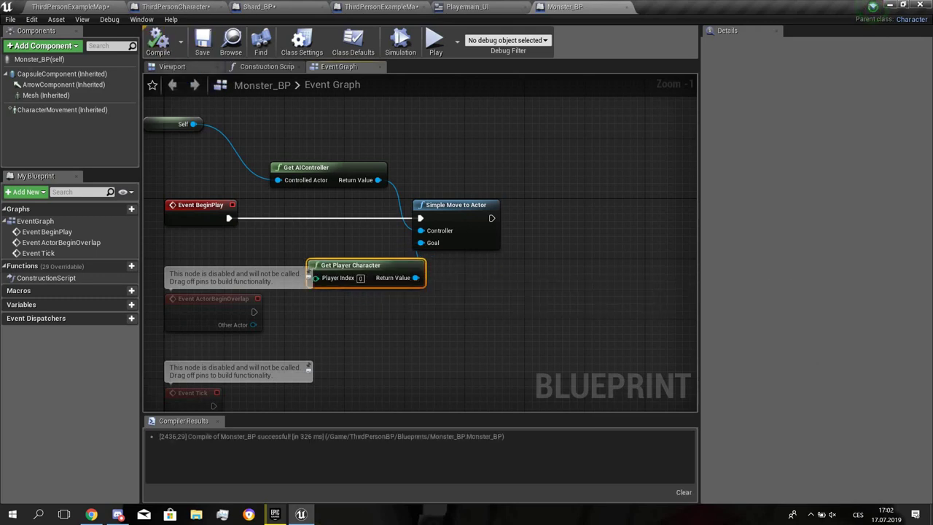
- Assign SK_Mannequin to the monster's Mesh, lower it to about -85.95 in Z and rotate it to -80° about Z
{"action": "left_click", "coordinate": [172, 67]}
{"action": "left_click", "coordinate": [61, 85]}
{"action": "left_click", "coordinate": [56, 95]}
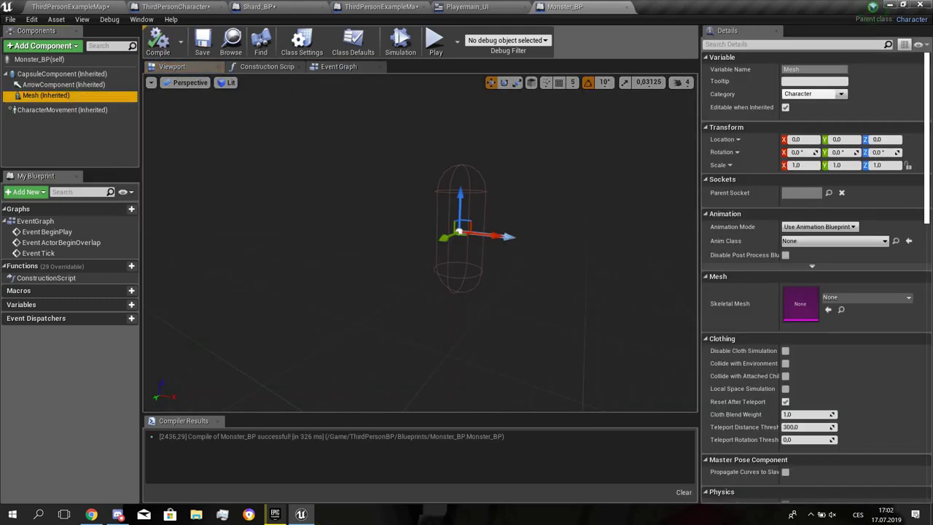
{"action": "left_click", "coordinate": [865, 297]}
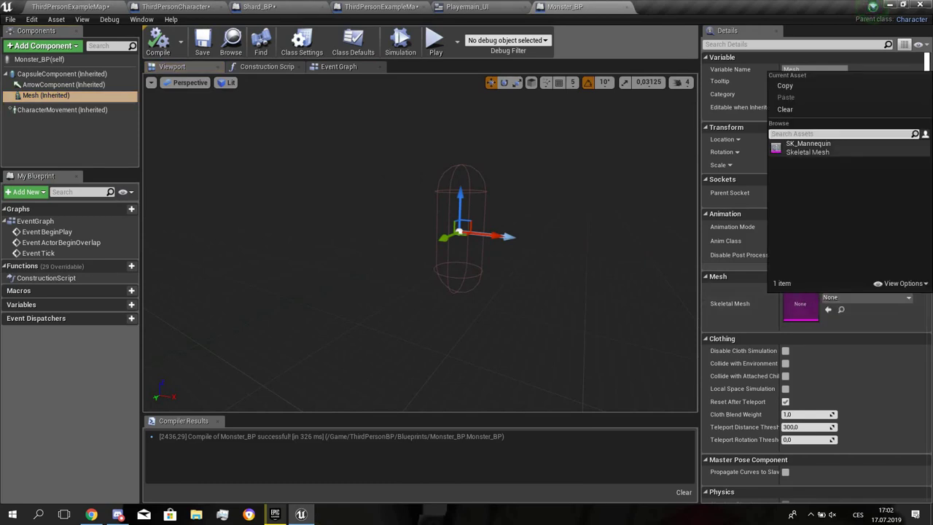
{"action": "left_click", "coordinate": [808, 148]}
{"action": "key", "text": "w"}
{"action": "right_click_drag", "start_coordinate": [481, 240], "coordinate": [501, 233]}
{"action": "left_click_drag", "start_coordinate": [426, 213], "coordinate": [426, 304]}
{"action": "key", "text": "e"}
{"action": "left_click_drag", "start_coordinate": [443, 365], "coordinate": [509, 355]}
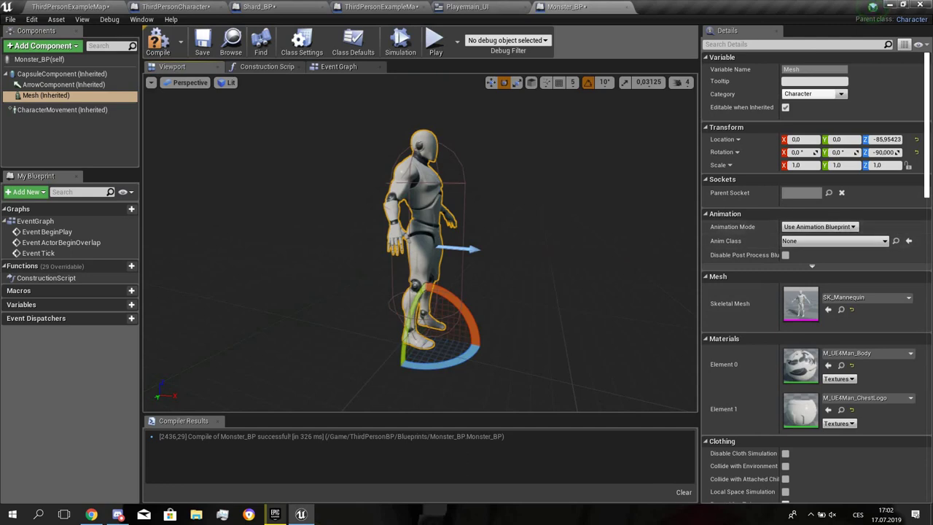
- Set the CharacterMovement component's Max Walk Speed to 400, then compile and save Monster_BP
{"action": "left_click", "coordinate": [62, 109]}
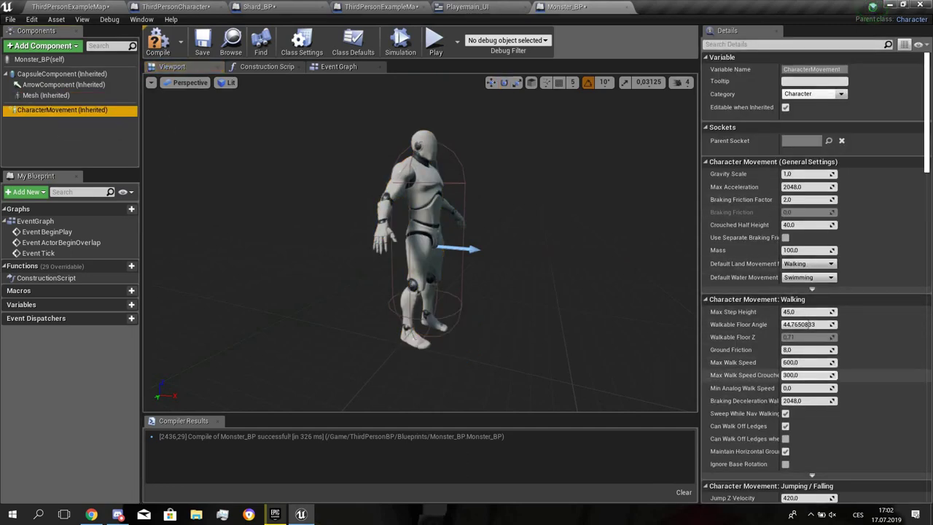
{"action": "left_click", "coordinate": [804, 362]}
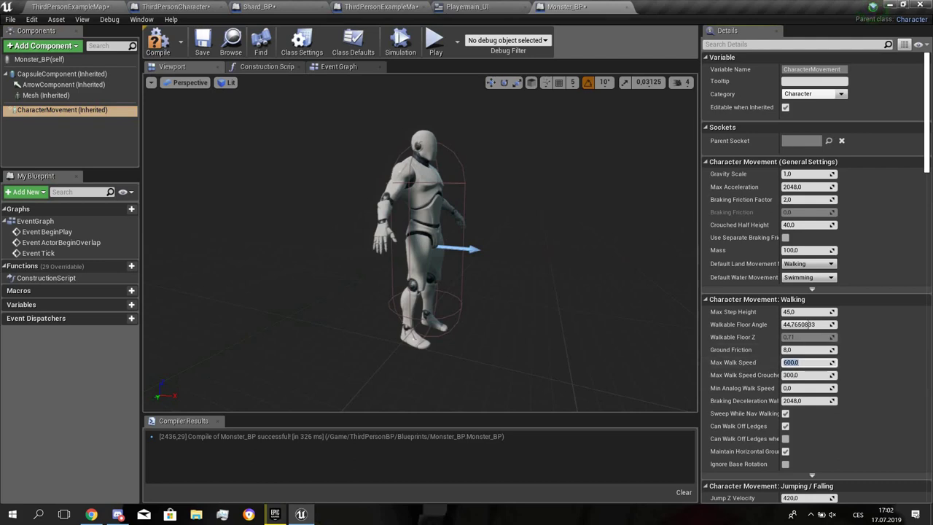
{"action": "right_click_drag", "start_coordinate": [503, 262], "coordinate": [496, 270]}
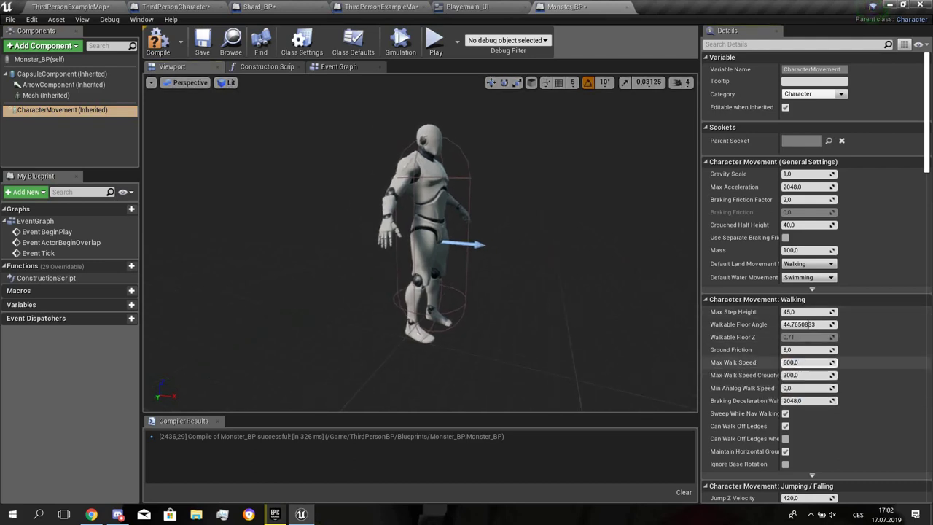
{"action": "left_click", "coordinate": [807, 362]}
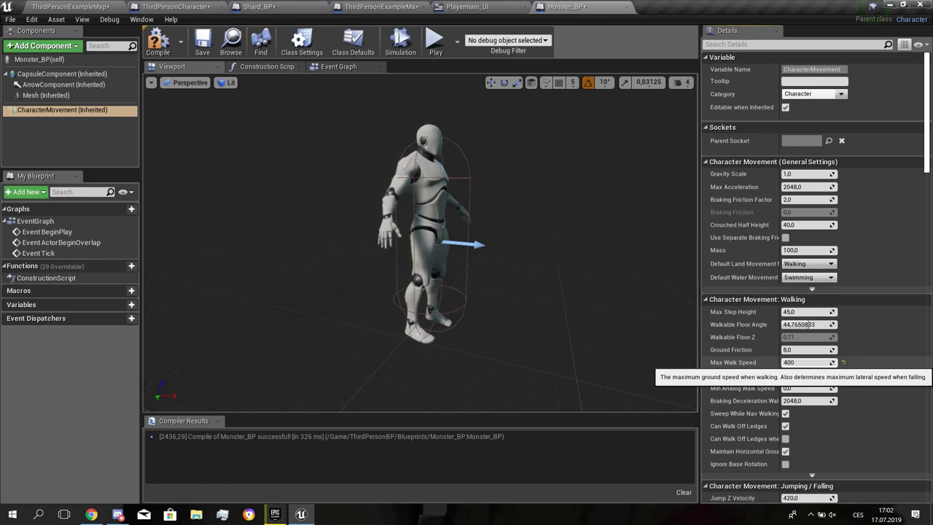
{"action": "left_click", "coordinate": [163, 45]}
{"action": "left_click", "coordinate": [203, 44]}
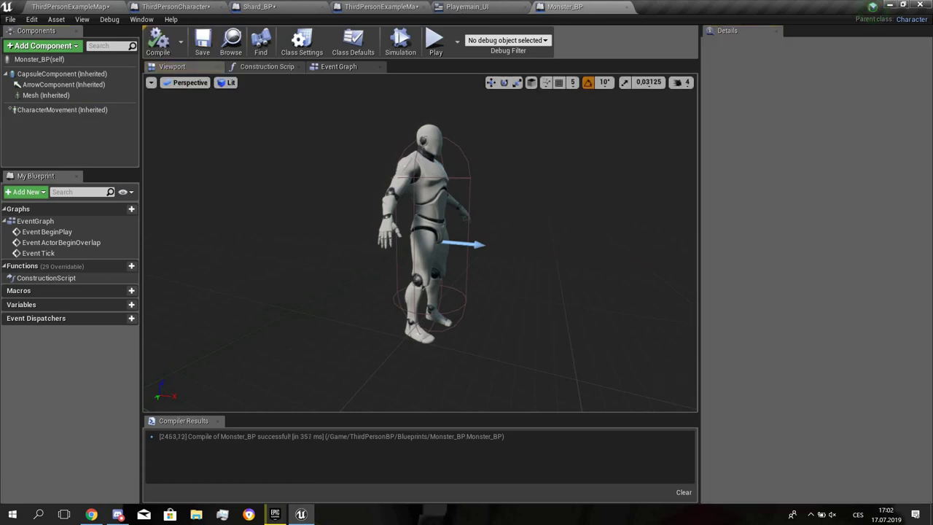
- Raise the monster's Max Walk Speed to 450
{"action": "left_click", "coordinate": [70, 110]}
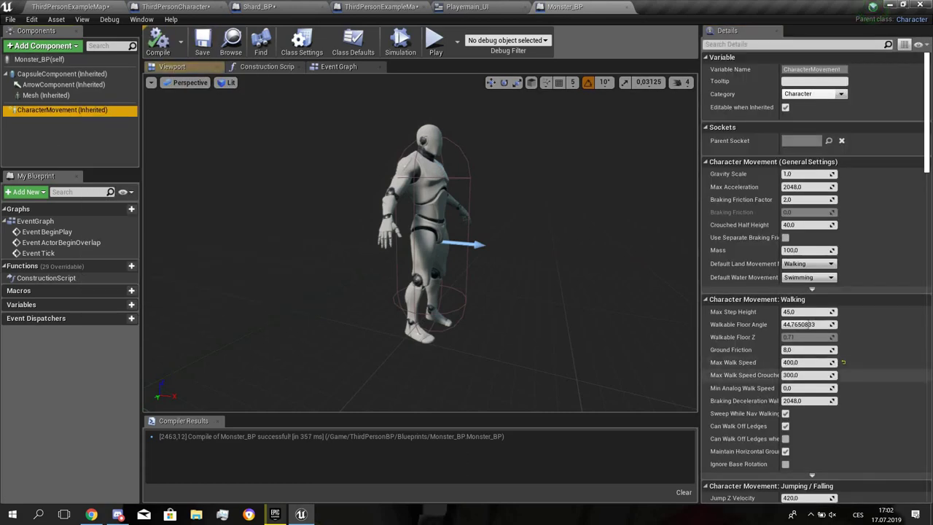
{"action": "left_click", "coordinate": [795, 362]}
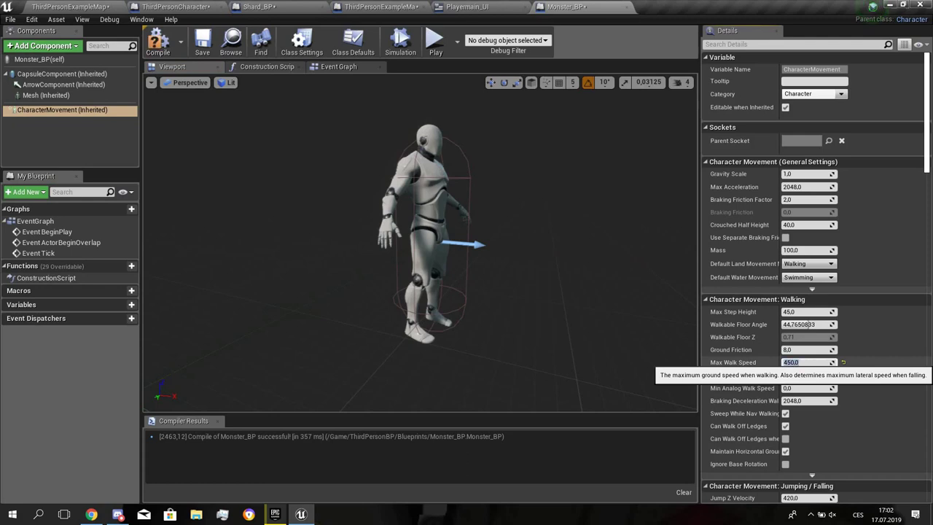
- Set the monster Mesh's Anim Class to ThirdPerson_AnimBP
{"action": "left_click", "coordinate": [46, 95]}
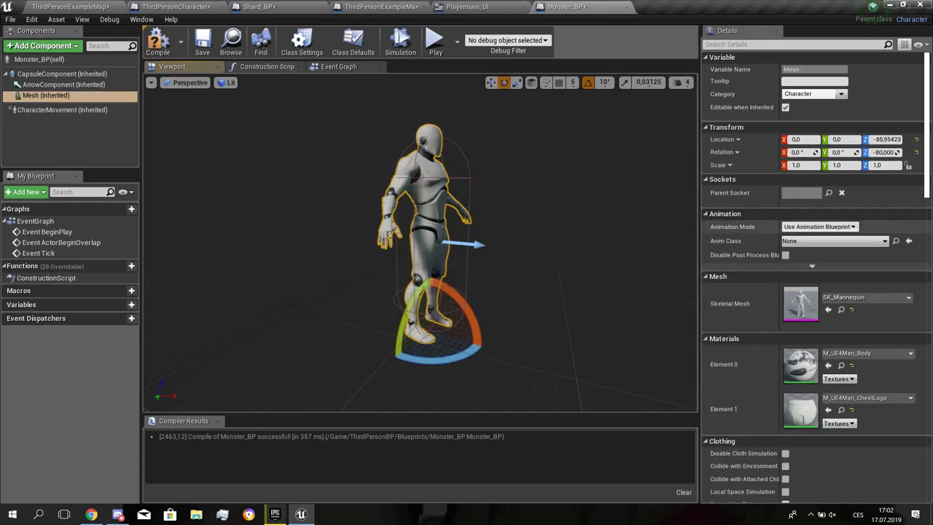
{"action": "left_click", "coordinate": [833, 241]}
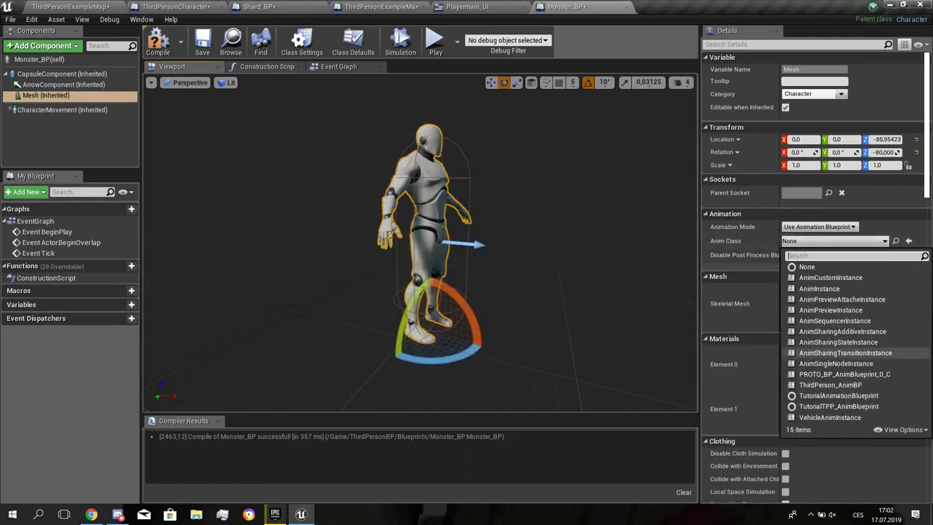
{"action": "left_click", "coordinate": [830, 384]}
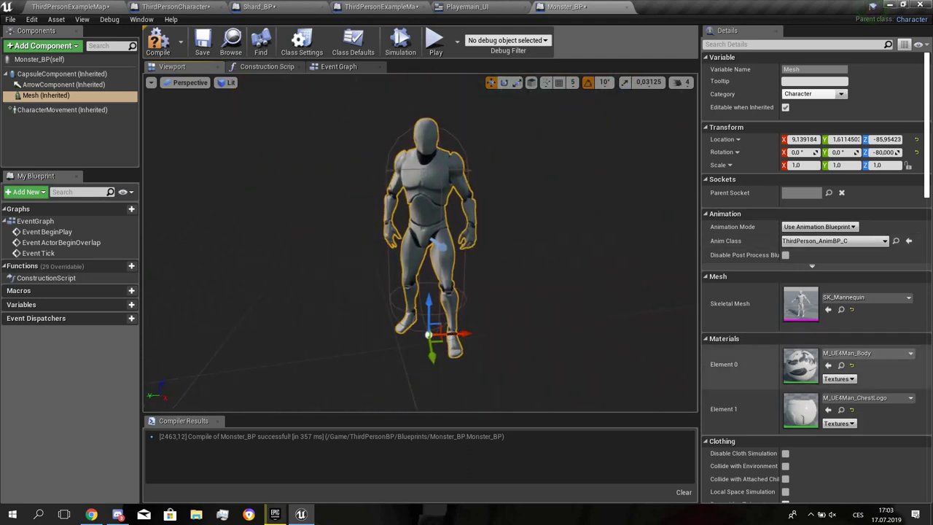
- Change the monster Mesh's Element 0 material to M_Metal_Gold and look at the body up close
{"action": "left_click", "coordinate": [867, 398]}
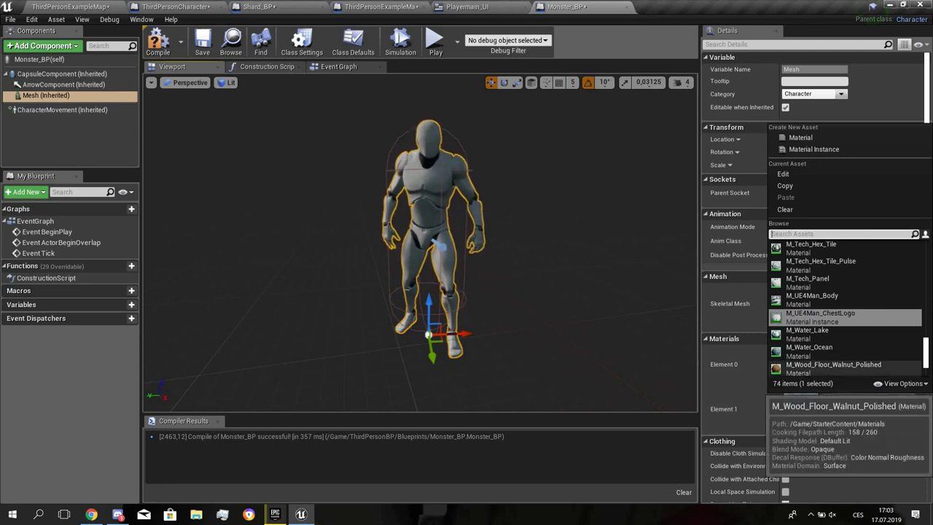
{"action": "left_click", "coordinate": [867, 398]}
{"action": "left_click", "coordinate": [867, 354]}
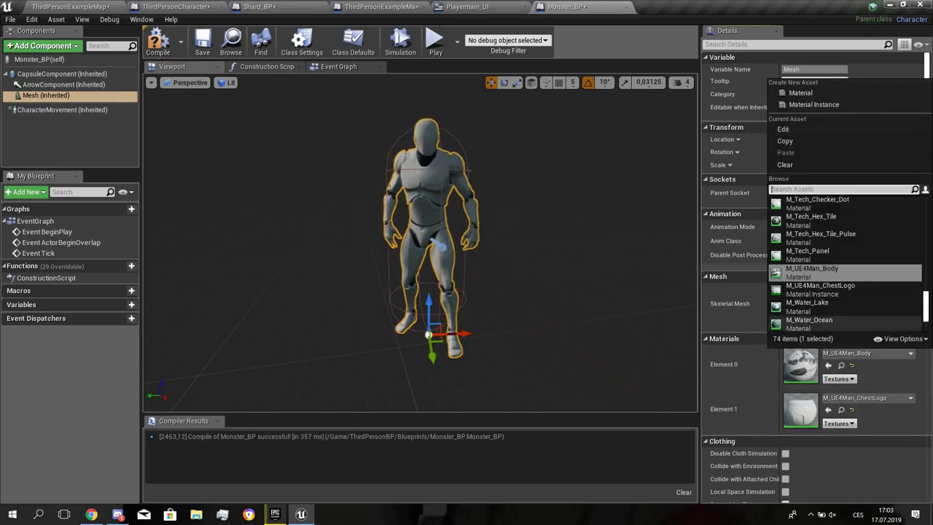
{"action": "scroll", "coordinate": [845, 290], "scroll_direction": "up", "scroll_amount": 6}
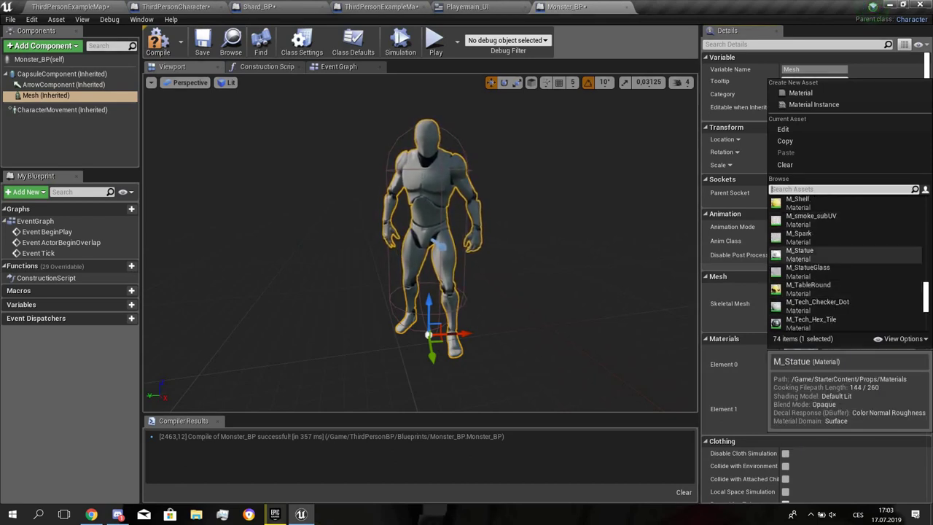
{"action": "scroll", "coordinate": [823, 262], "scroll_direction": "up", "scroll_amount": 3}
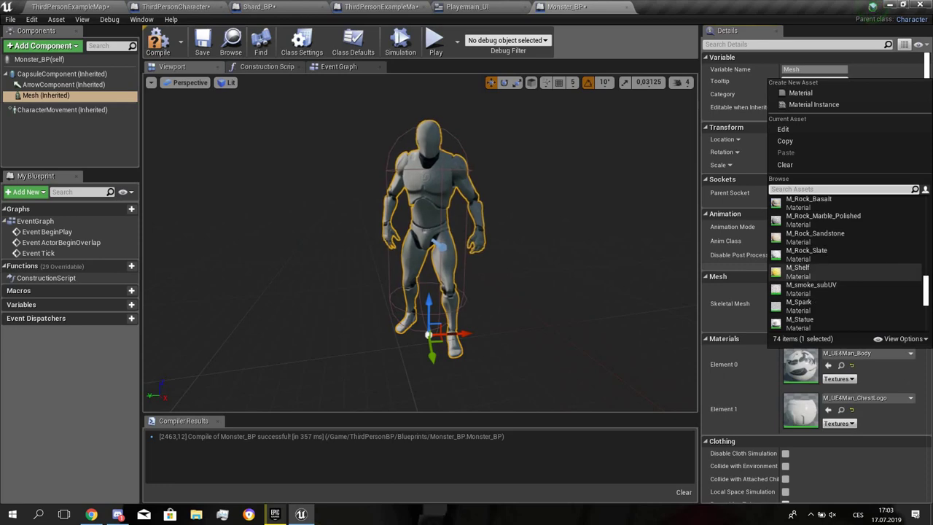
{"action": "scroll", "coordinate": [824, 271], "scroll_direction": "up", "scroll_amount": 2}
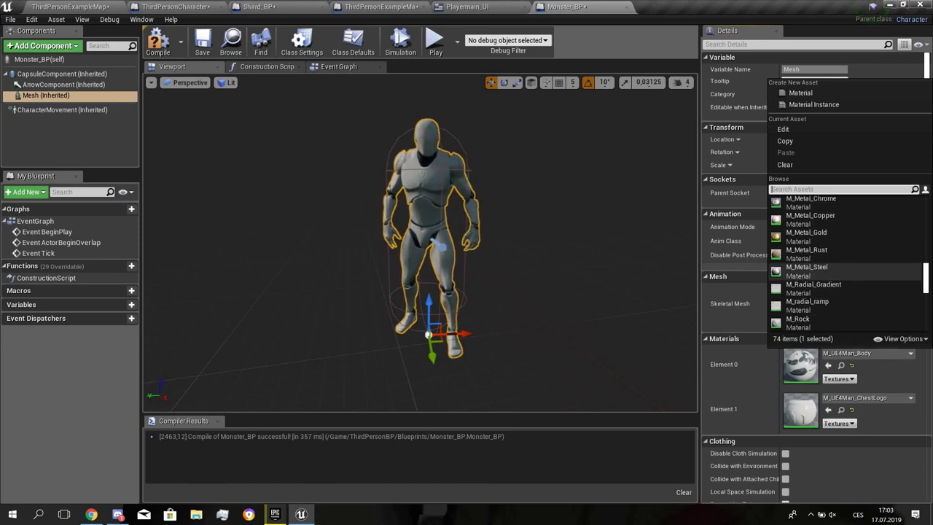
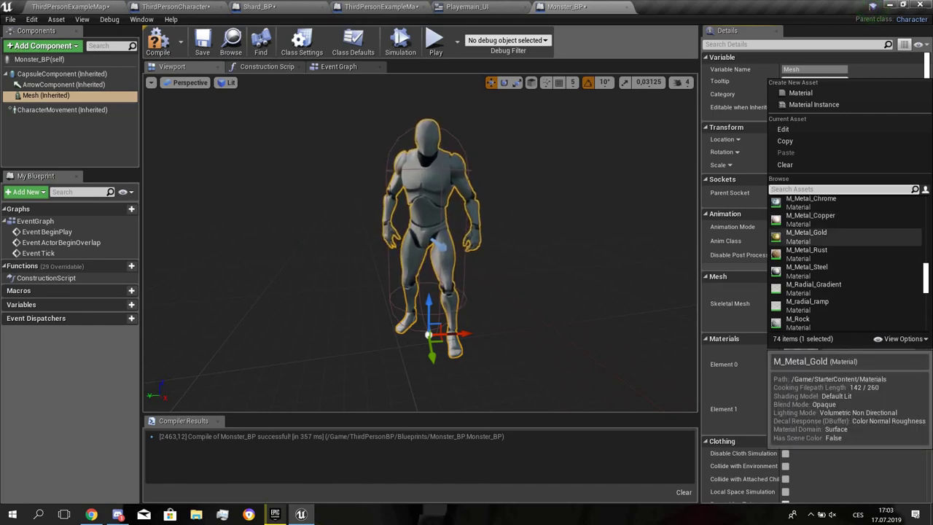
{"action": "left_click", "coordinate": [807, 237]}
{"action": "right_click_drag", "start_coordinate": [420, 242], "coordinate": [401, 218]}
{"action": "key", "text": "w"}
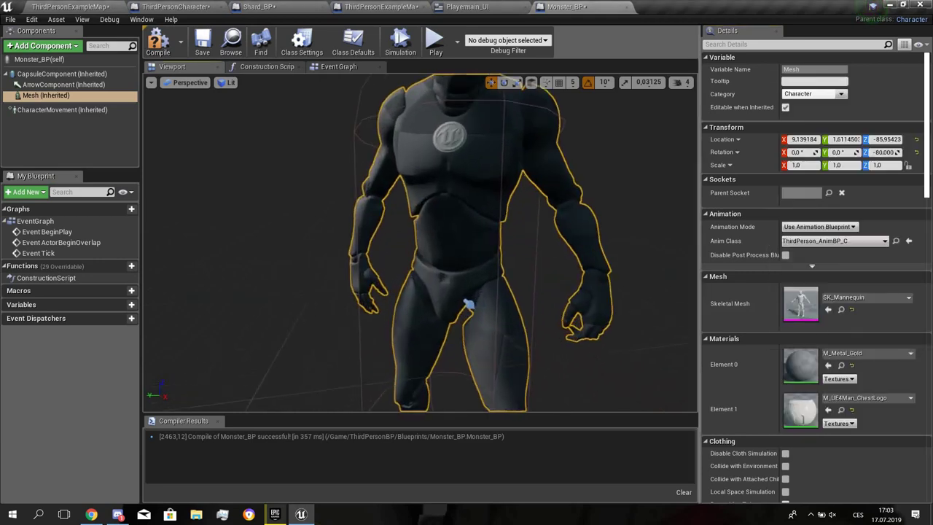
- Look over the monster's body and locate its Element 1 material in the content browser
{"action": "key", "text": "s"}
{"action": "key", "text": "w"}
{"action": "key", "text": "s"}
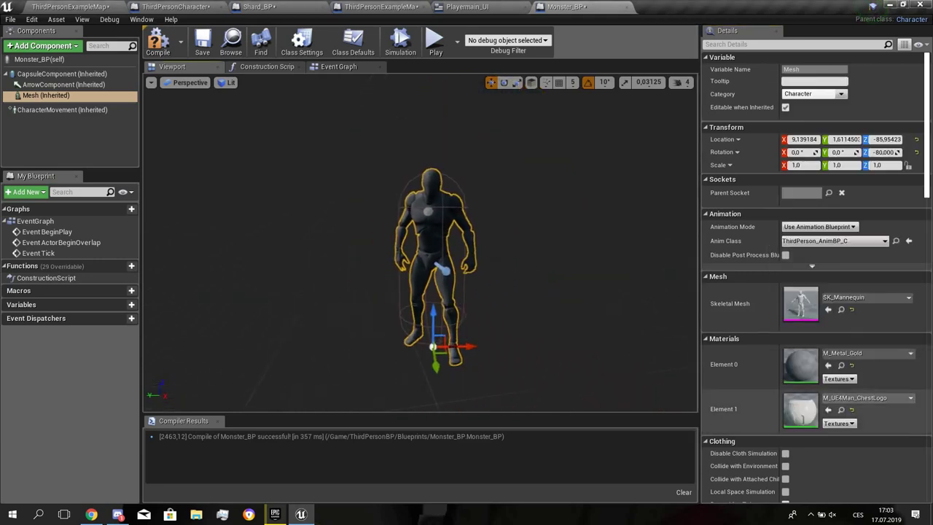
{"action": "left_click", "coordinate": [828, 409]}
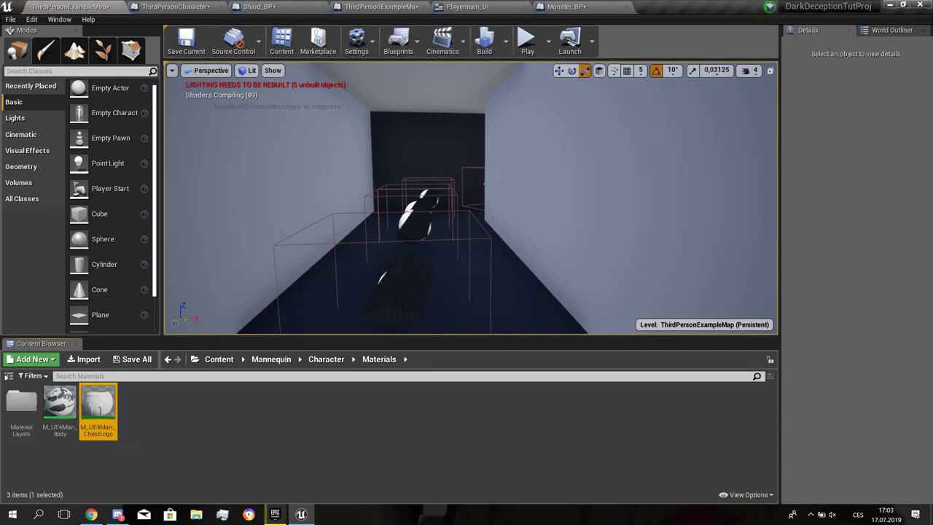
- Find Monster_BP in the project content, place it in the shard corridor and briefly play-test the level
{"action": "left_click", "coordinate": [218, 359]}
{"action": "mouse_move", "coordinate": [415, 240]}
{"action": "right_mouse_down"}
{"action": "mouse_move", "coordinate": [399, 263]}
{"action": "mouse_move", "coordinate": [402, 228]}
{"action": "right_mouse_up"}
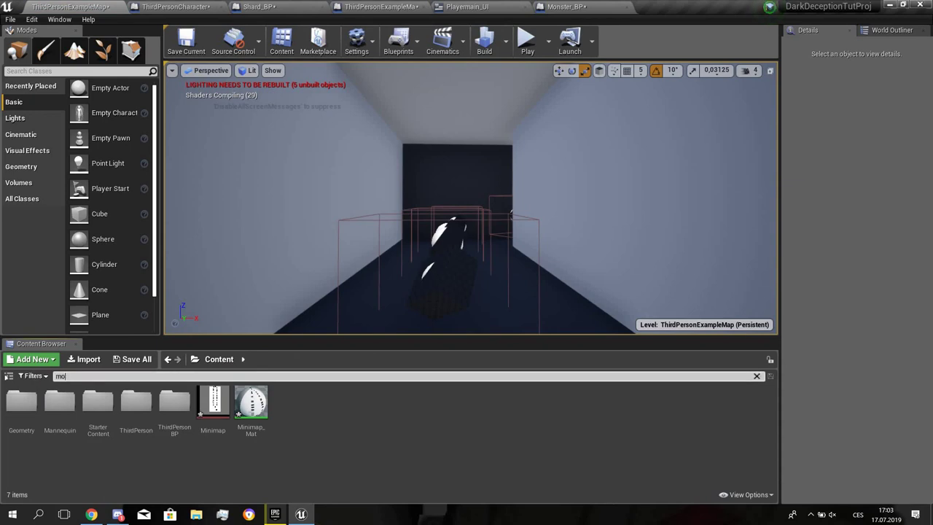
{"action": "type", "text": "monster"}
{"action": "left_click_drag", "start_coordinate": [22, 407], "coordinate": [485, 275]}
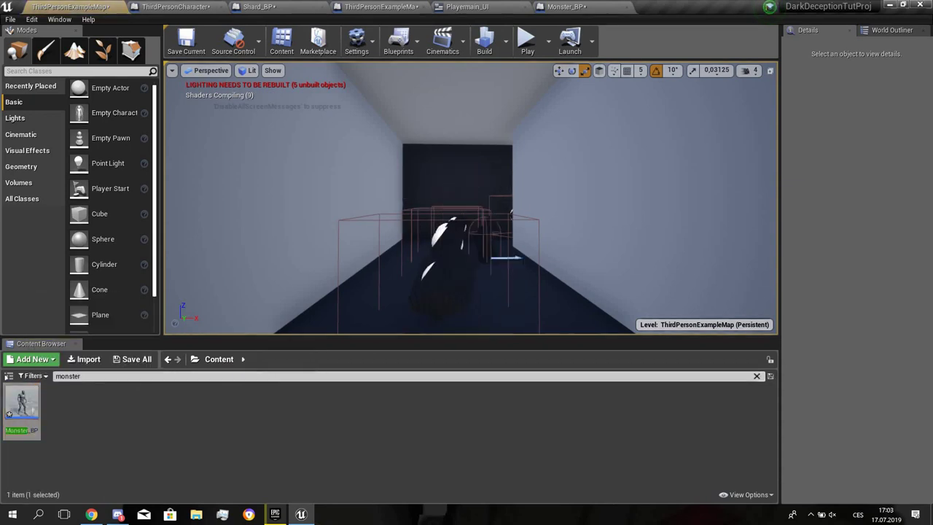
{"action": "left_click_drag", "start_coordinate": [466, 310], "coordinate": [549, 307]}
{"action": "right_click_drag", "start_coordinate": [549, 307], "coordinate": [565, 322]}
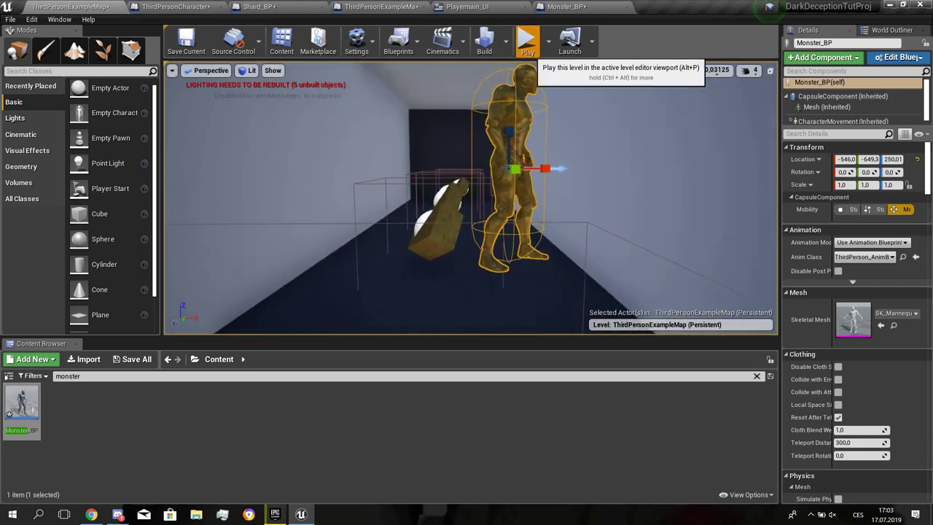
{"action": "left_click", "coordinate": [528, 42]}
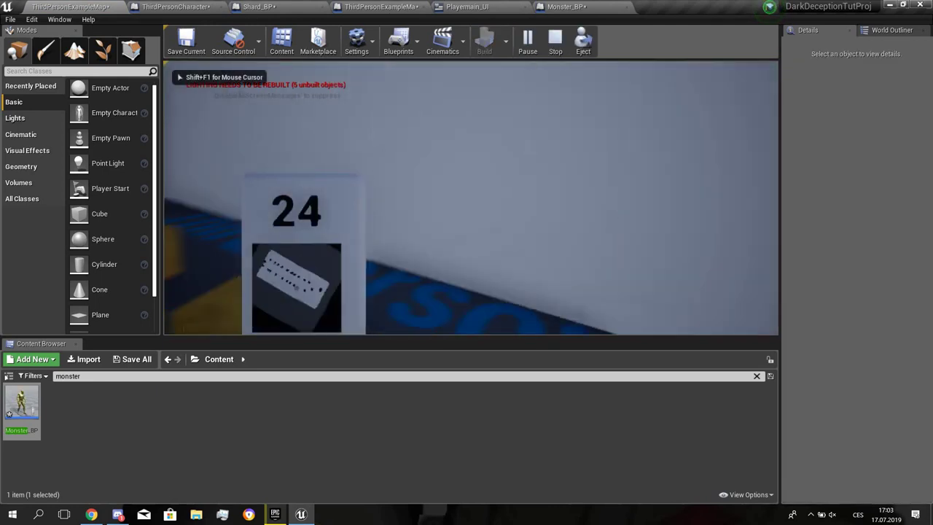
{"action": "key", "text": "Escape"}
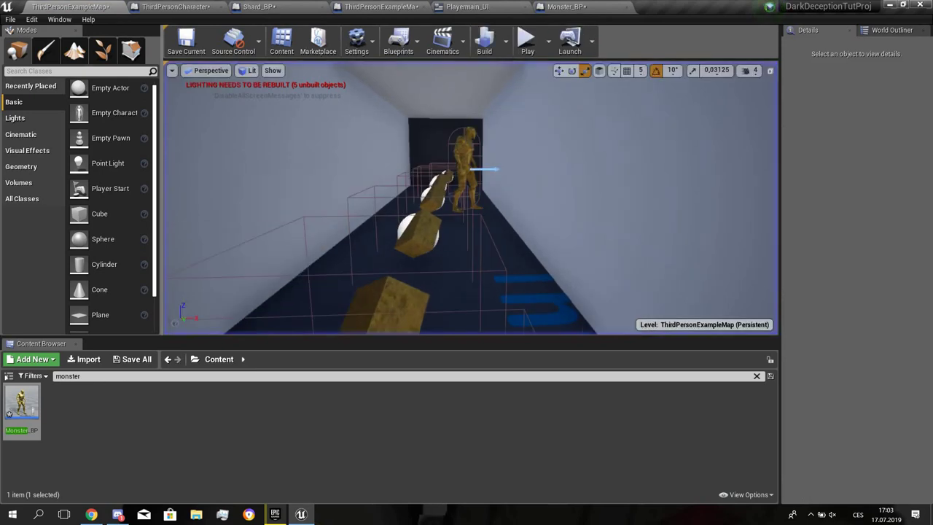
- Add a Nav Mesh Bounds Volume to the corridor where the monster stands
{"action": "left_click", "coordinate": [131, 50]}
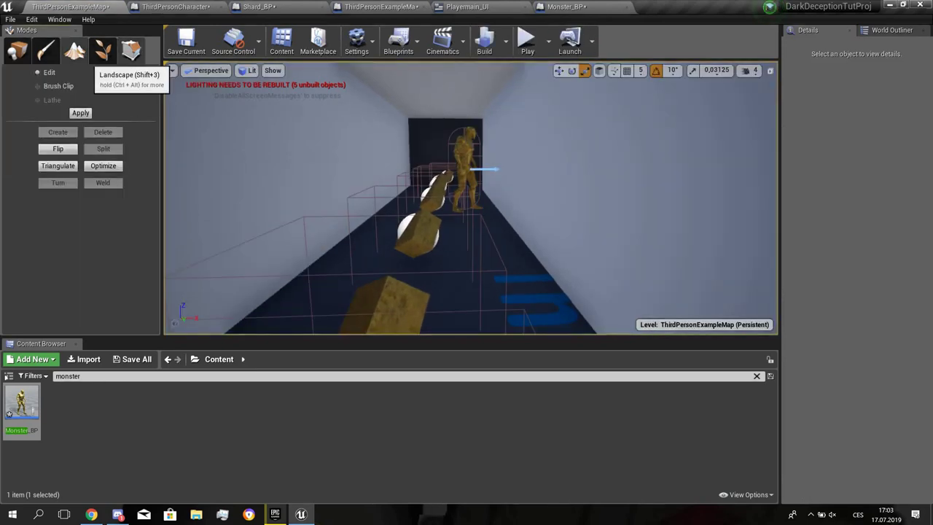
{"action": "key", "text": "shift+1"}
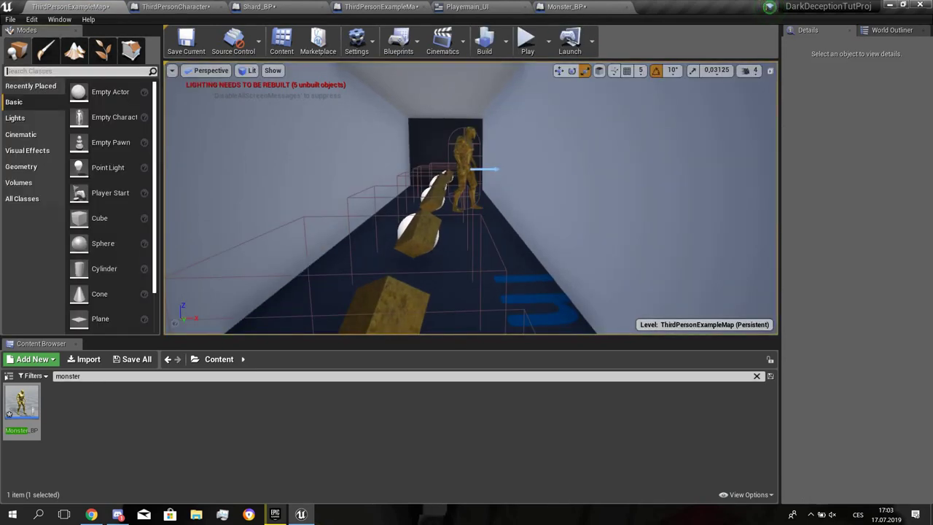
{"action": "type", "text": "nav"}
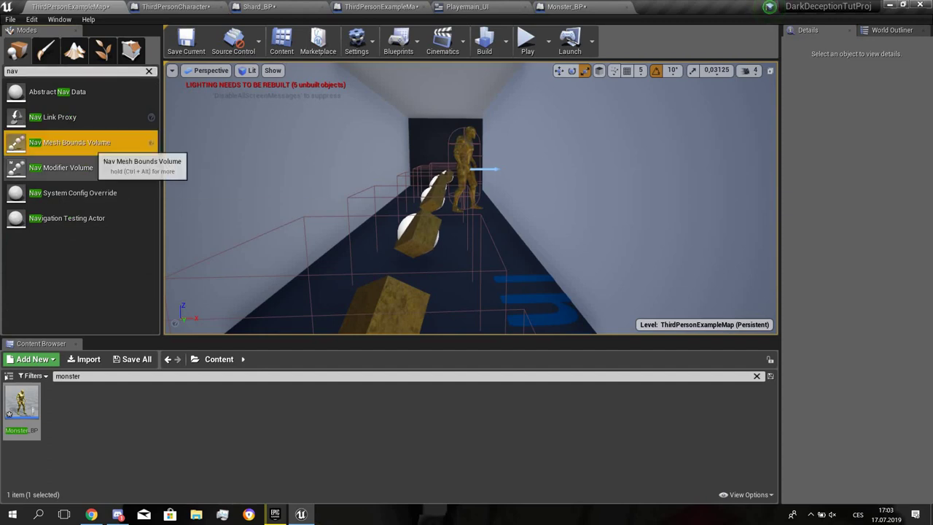
{"action": "left_click_drag", "start_coordinate": [89, 144], "coordinate": [497, 264]}
{"action": "key", "text": "s"}
{"action": "right_click_drag", "start_coordinate": [497, 264], "coordinate": [478, 299]}
- Scale the Nav Mesh Bounds Volume to about 14.8 in X and 6.5 in Z, keeping the volume selected
{"action": "left_click_drag", "start_coordinate": [515, 181], "coordinate": [557, 180]}
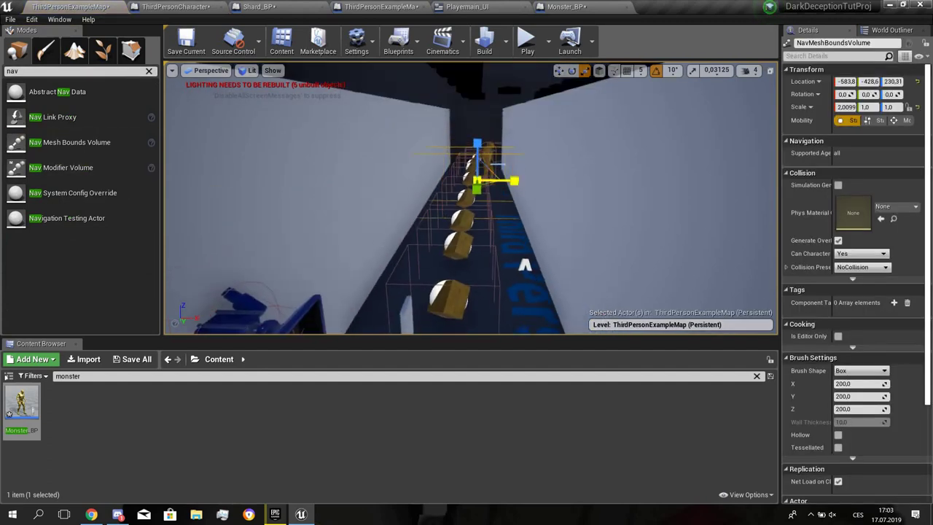
{"action": "key", "text": "s"}
{"action": "right_click_drag", "start_coordinate": [514, 181], "coordinate": [608, 181]}
{"action": "key", "text": "w"}
{"action": "right_click", "coordinate": [542, 197]}
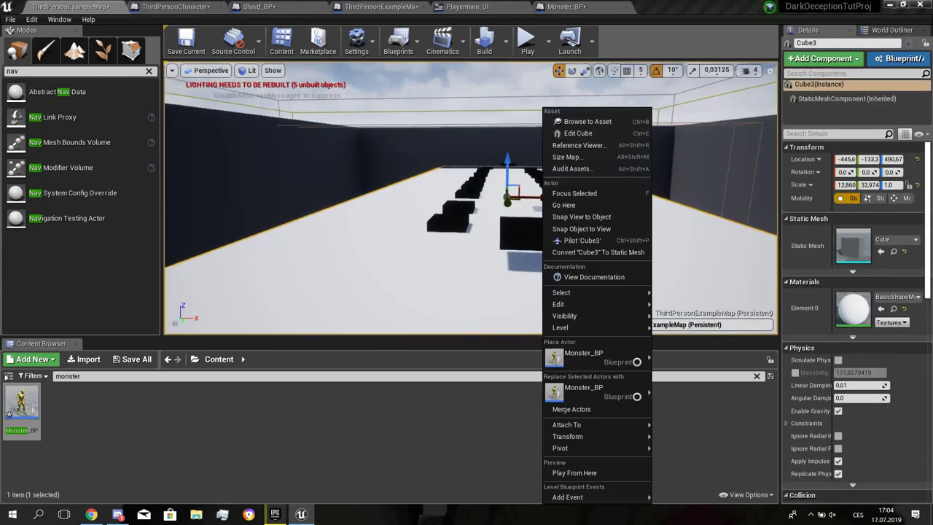
{"action": "key", "text": "w"}
{"action": "right_click_drag", "start_coordinate": [494, 176], "coordinate": [507, 168]}
{"action": "key", "text": "ctrl+z"}
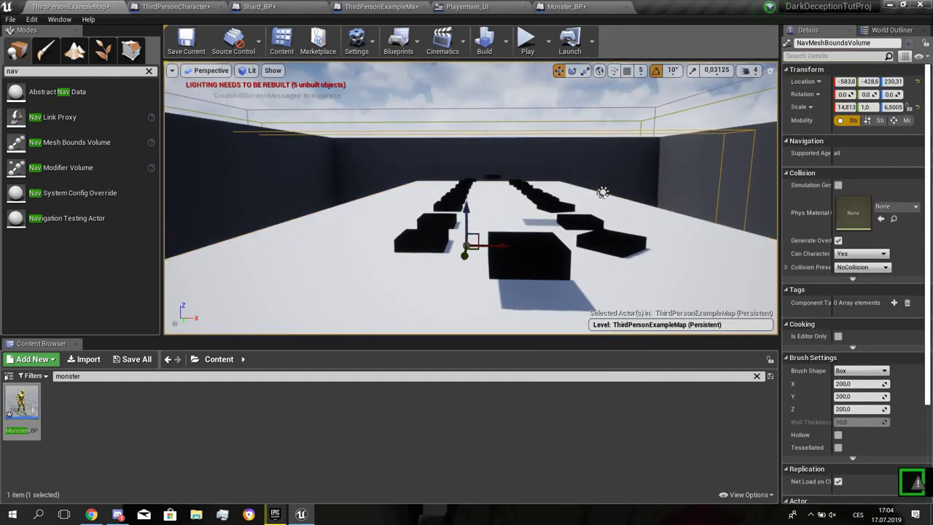
- Stretch the Nav Mesh Bounds Volume to about 24.9 in Y and display the navigation mesh to check its coverage of the corridors
{"action": "left_click_drag", "start_coordinate": [464, 257], "coordinate": [464, 298]}
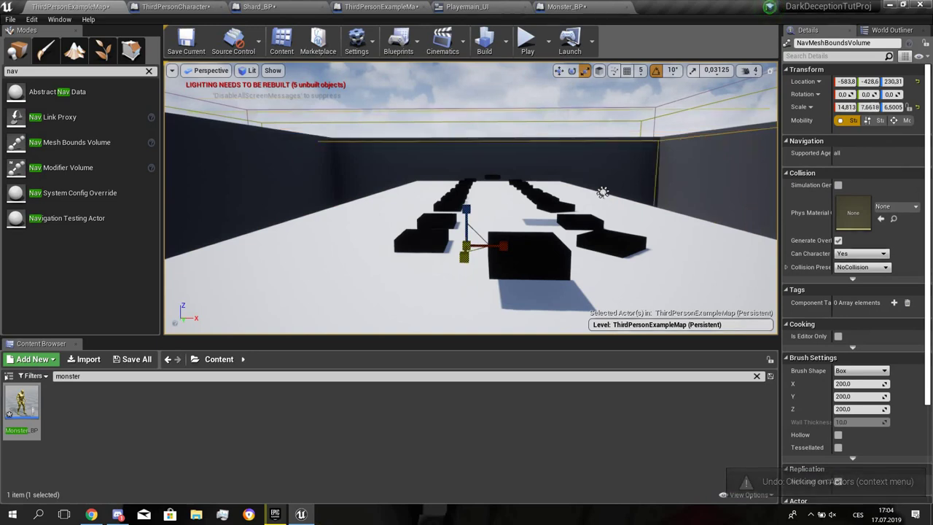
{"action": "key", "text": "p"}
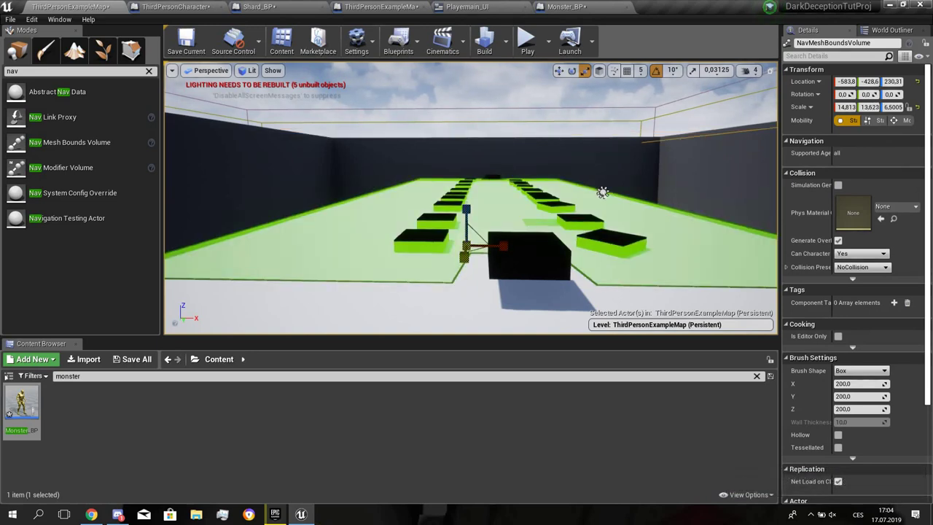
{"action": "left_click_drag", "start_coordinate": [464, 257], "coordinate": [464, 255]}
{"action": "key", "text": "s"}
{"action": "right_click_drag", "start_coordinate": [467, 256], "coordinate": [536, 281]}
{"action": "key", "text": "w"}
{"action": "key", "text": "w"}
{"action": "key", "text": "s"}
{"action": "key", "text": "w"}
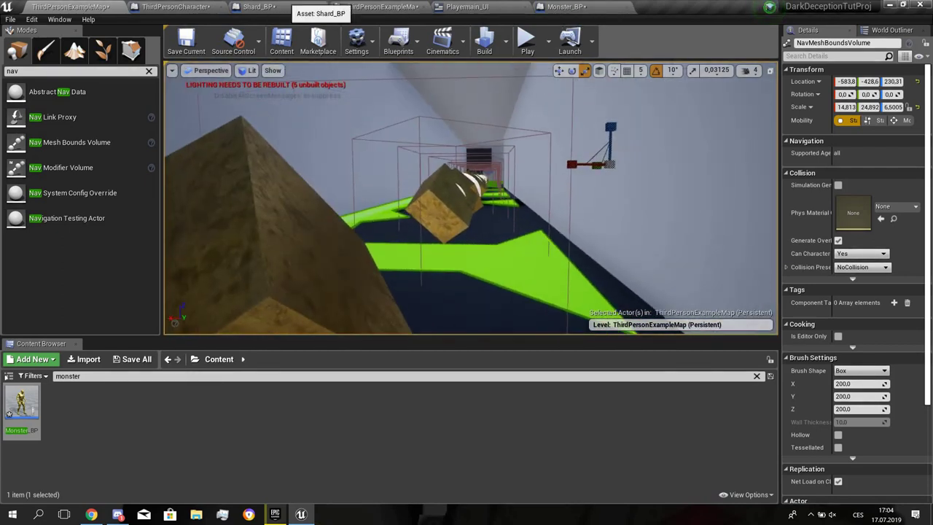
- Set the collision preset of Shard_BP's gold Cube component to NoCollision, then compile and save the blueprint
{"action": "left_click", "coordinate": [258, 7]}
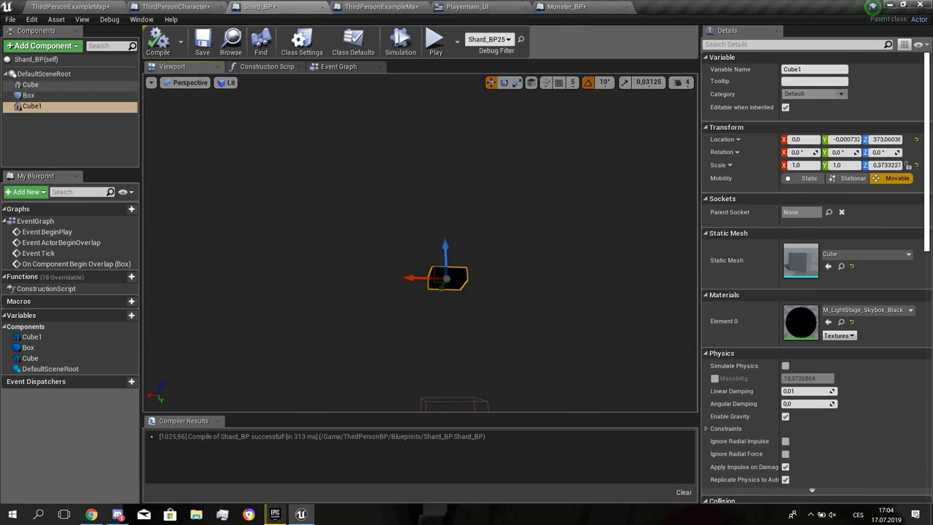
{"action": "left_click", "coordinate": [30, 85]}
{"action": "scroll", "coordinate": [852, 313], "scroll_direction": "down", "scroll_amount": 4}
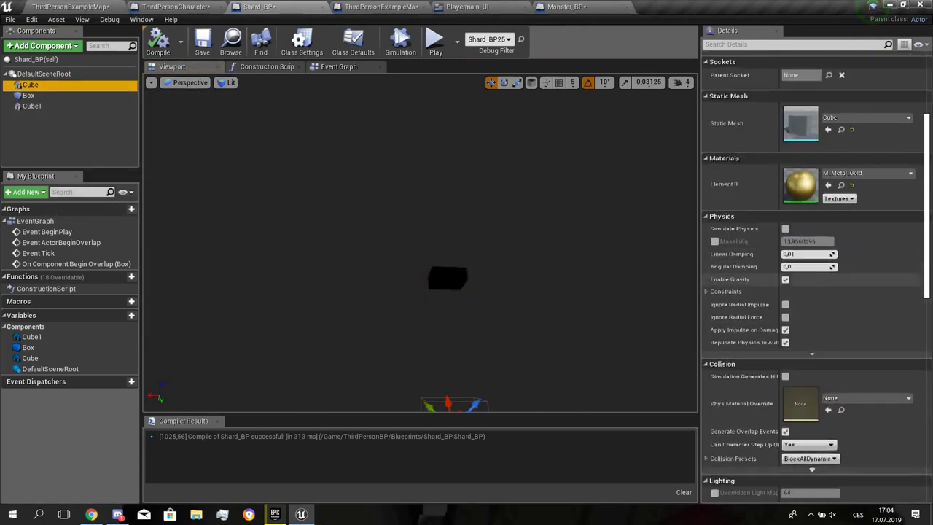
{"action": "scroll", "coordinate": [812, 277], "scroll_direction": "down", "scroll_amount": 5}
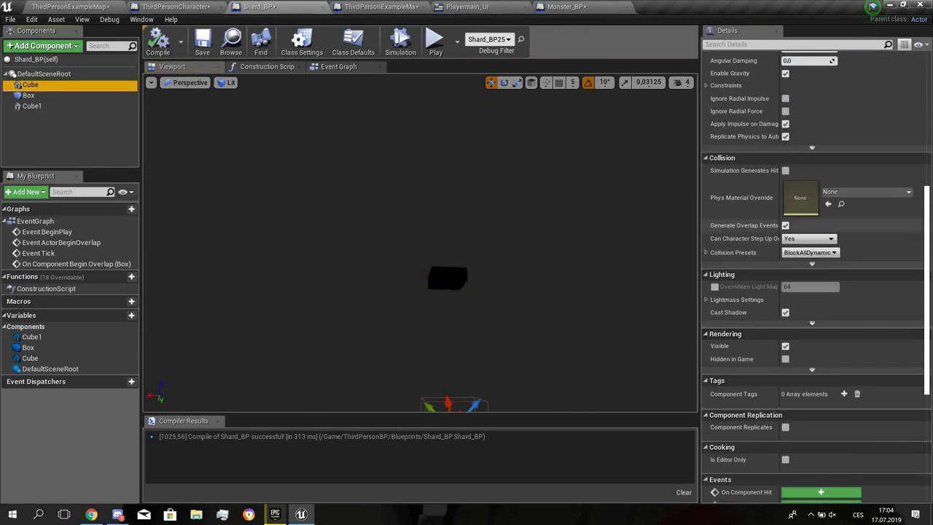
{"action": "scroll", "coordinate": [744, 248], "scroll_direction": "up", "scroll_amount": 4}
{"action": "scroll", "coordinate": [810, 355], "scroll_direction": "down", "scroll_amount": 1}
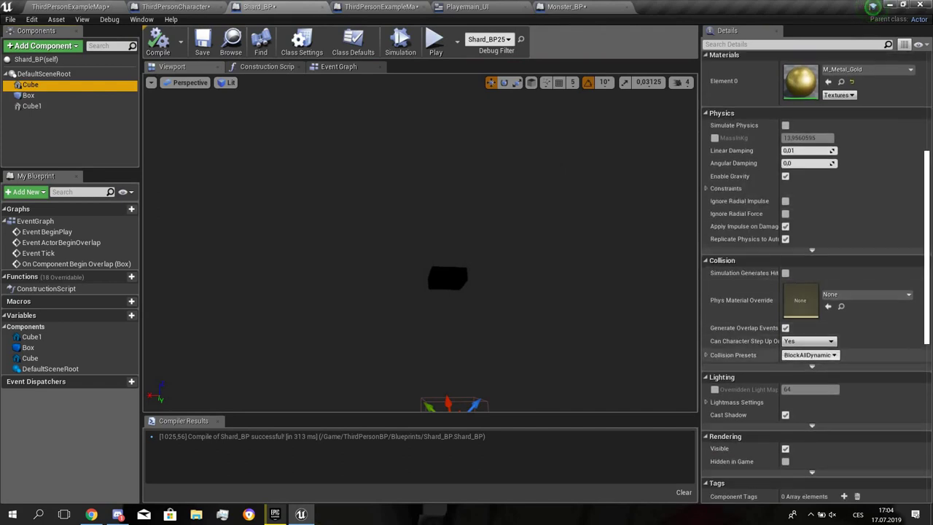
{"action": "left_click", "coordinate": [810, 355]}
{"action": "left_click", "coordinate": [796, 378]}
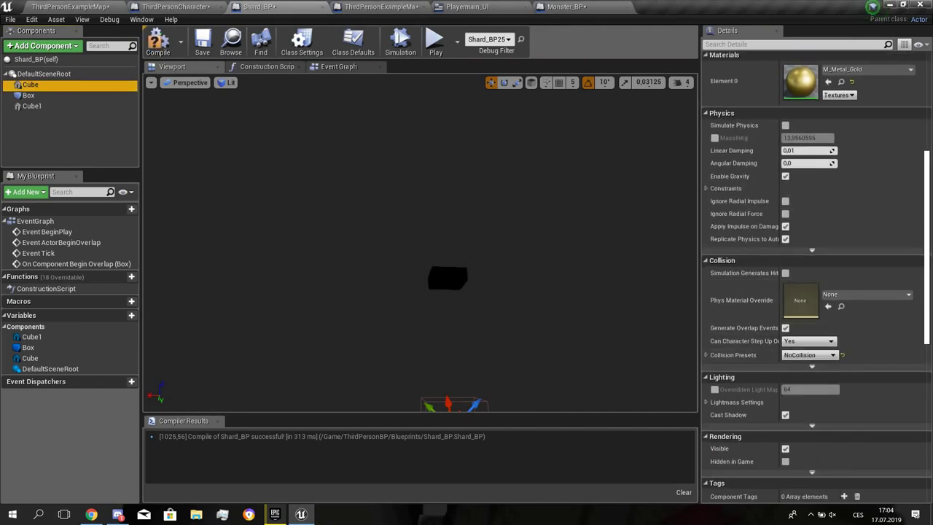
{"action": "left_click", "coordinate": [158, 44]}
{"action": "left_click", "coordinate": [203, 42]}
- Playtest ThirdPersonExampleMap, collecting shards along the corridors while checking how the gold monster chases the player
{"action": "left_click", "coordinate": [70, 7]}
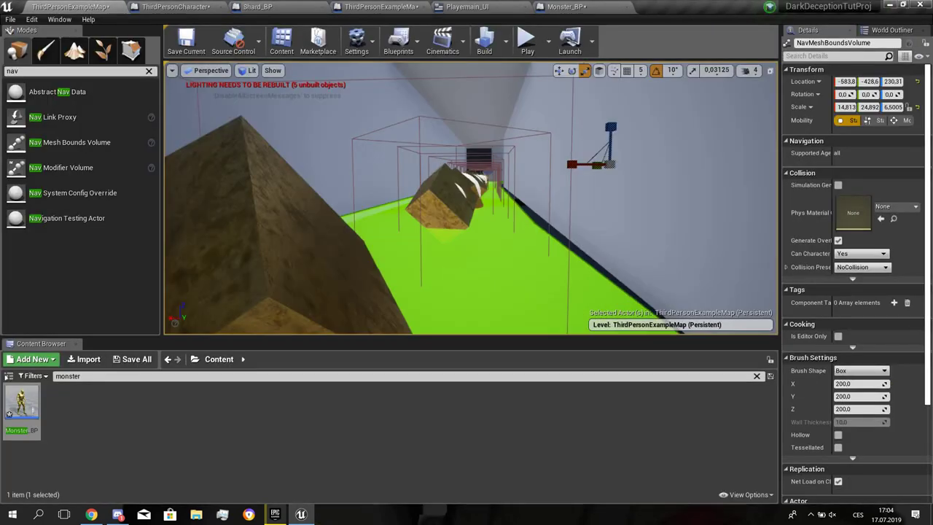
{"action": "left_click", "coordinate": [528, 41]}
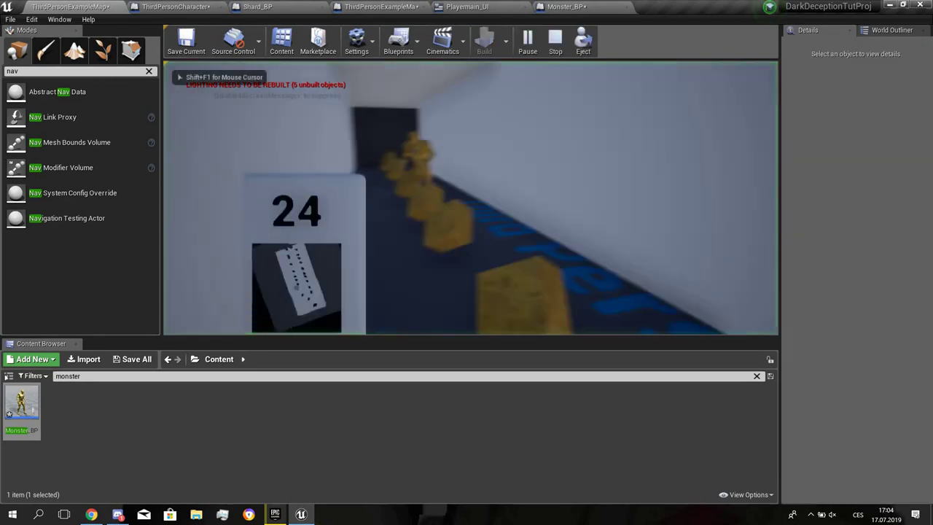
{"action": "key", "text": "w"}
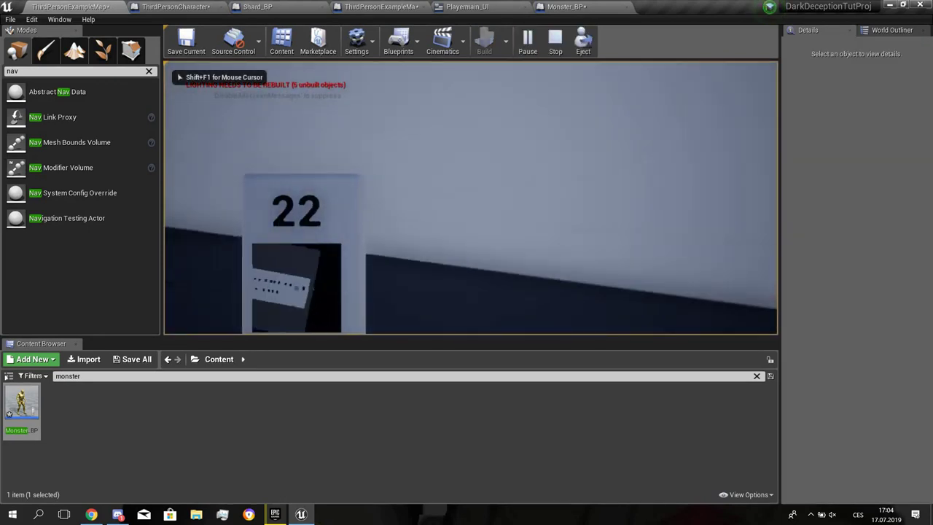
{"action": "key", "text": "w"}
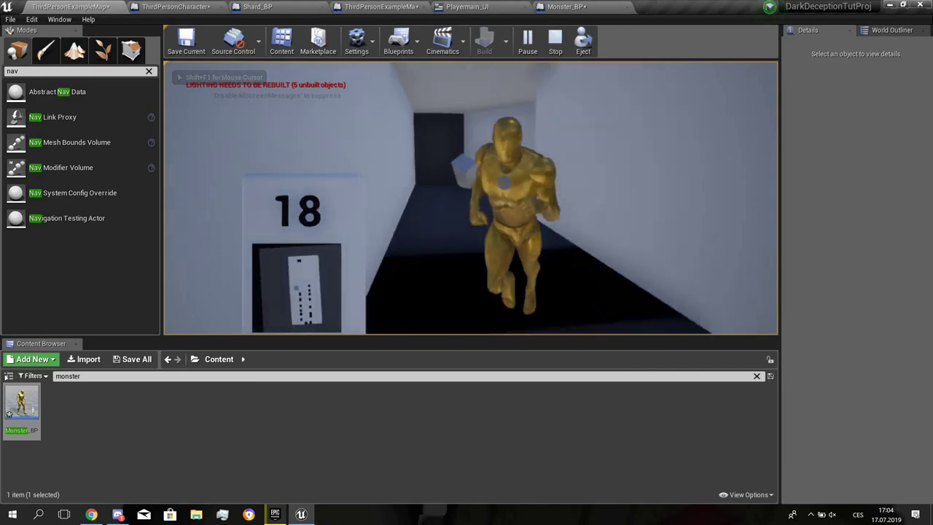
{"action": "key", "text": "w"}
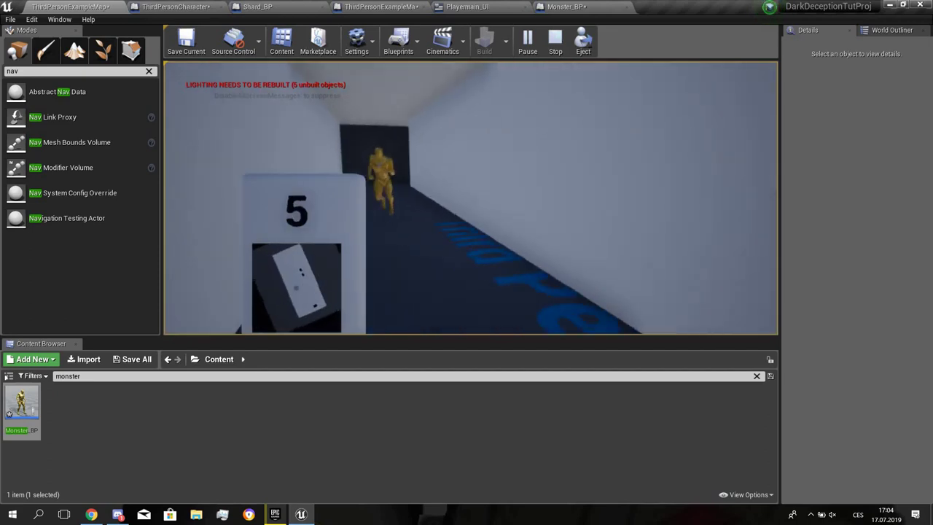
{"action": "key", "text": "w"}
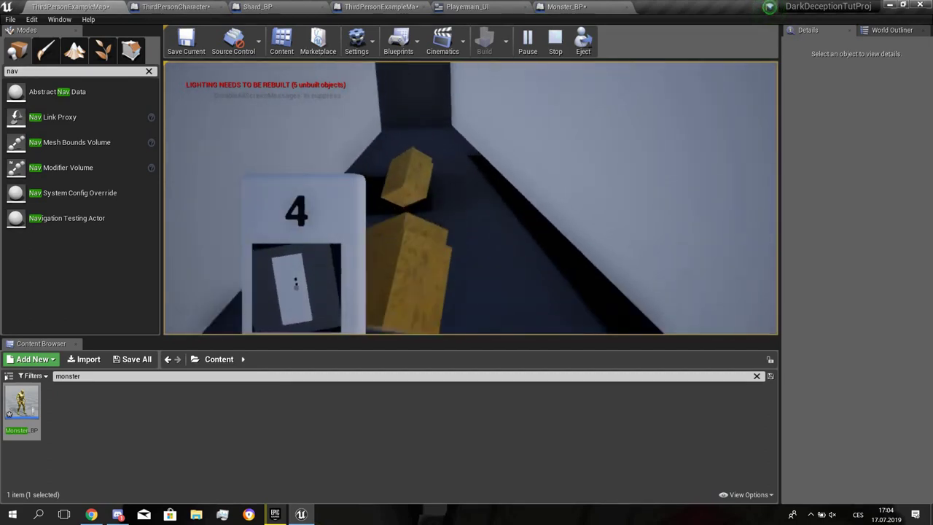
{"action": "key", "text": "w"}
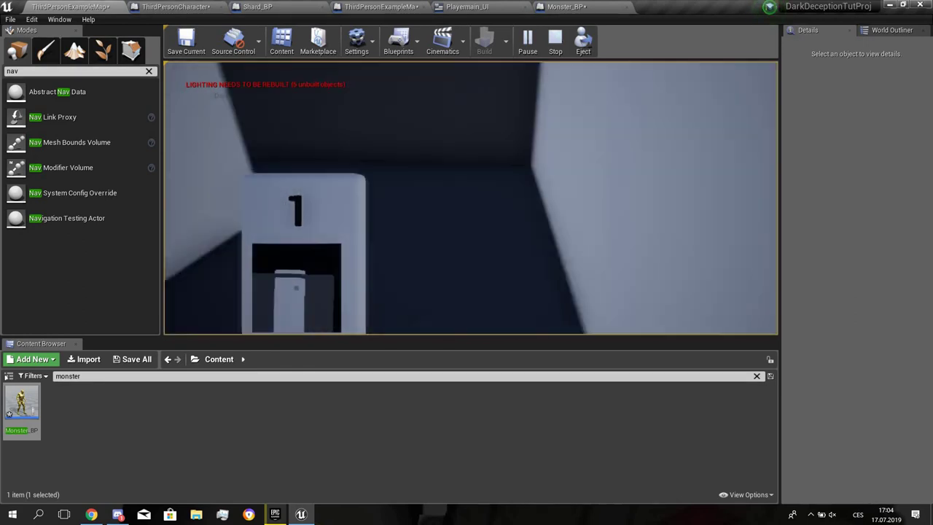
{"action": "key", "text": "w"}
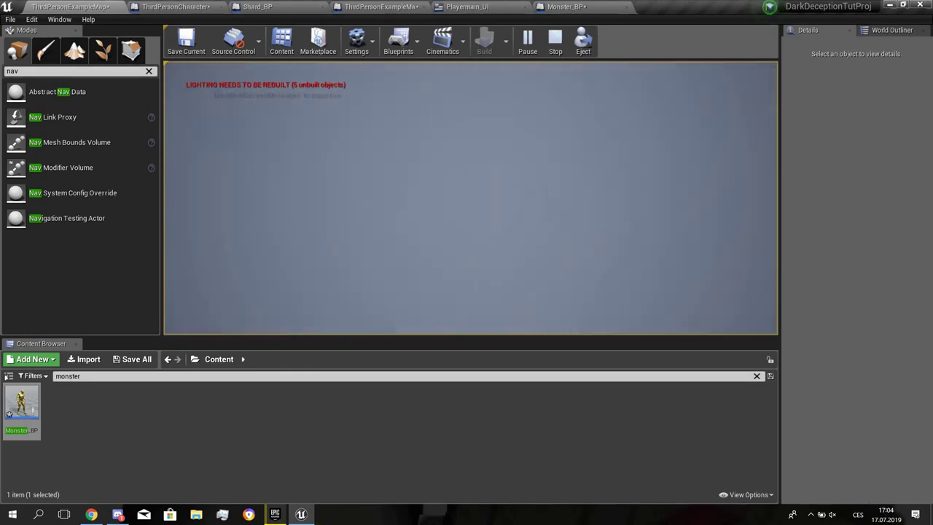
{"action": "key", "text": "s"}
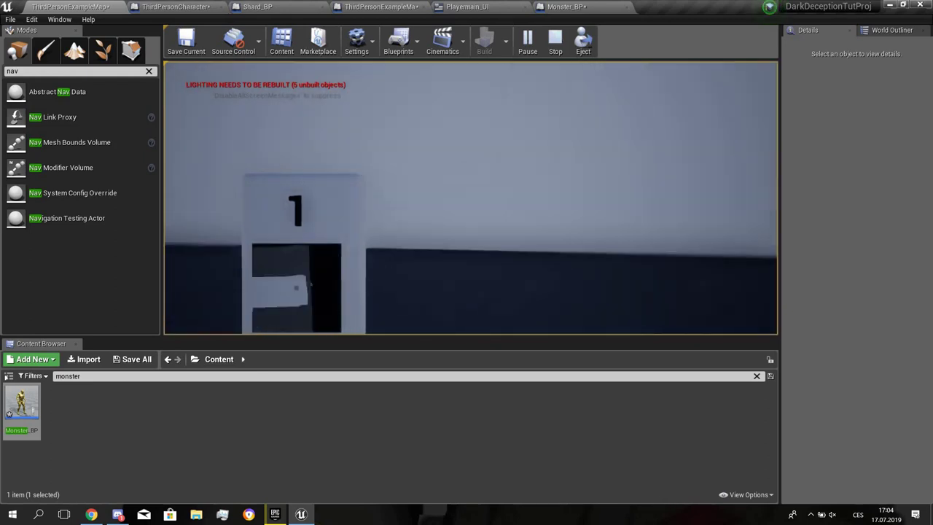
{"action": "key", "text": "w"}
{"action": "key", "text": "w"}
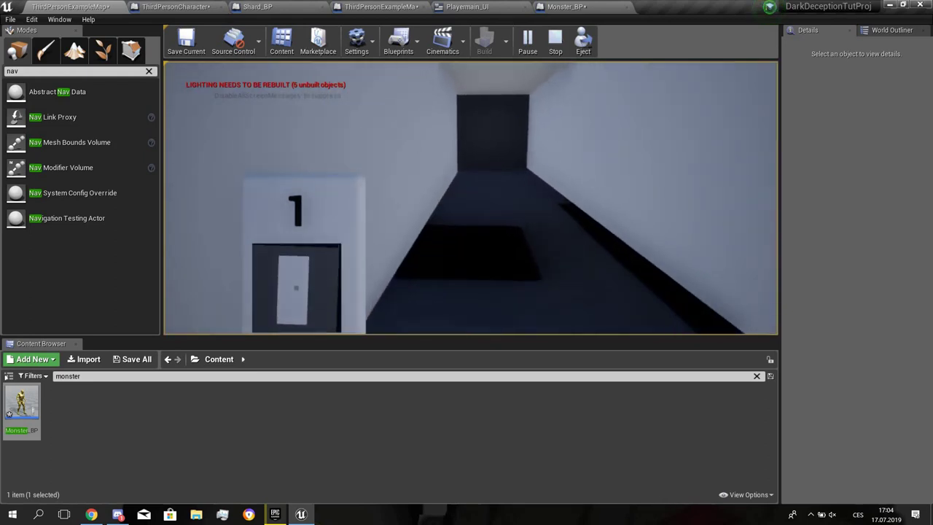
{"action": "key", "text": "w"}
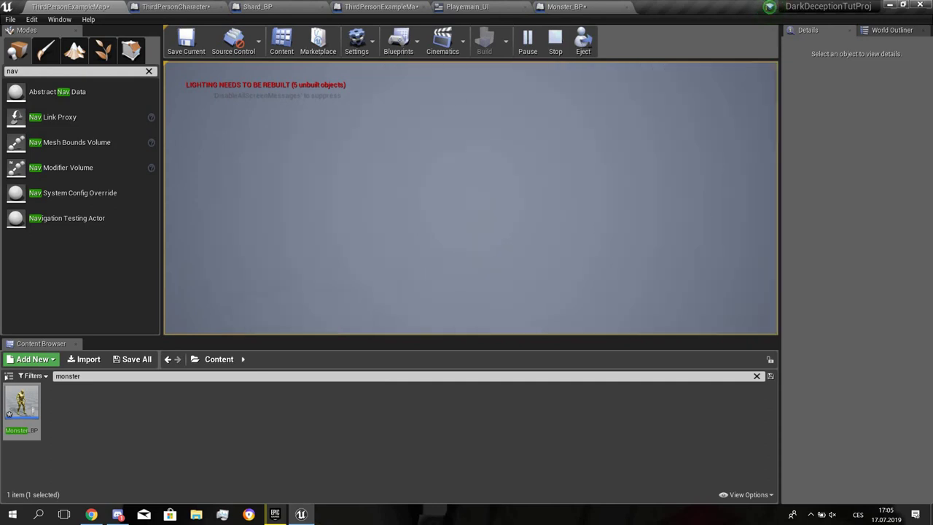
{"action": "key", "text": "w"}
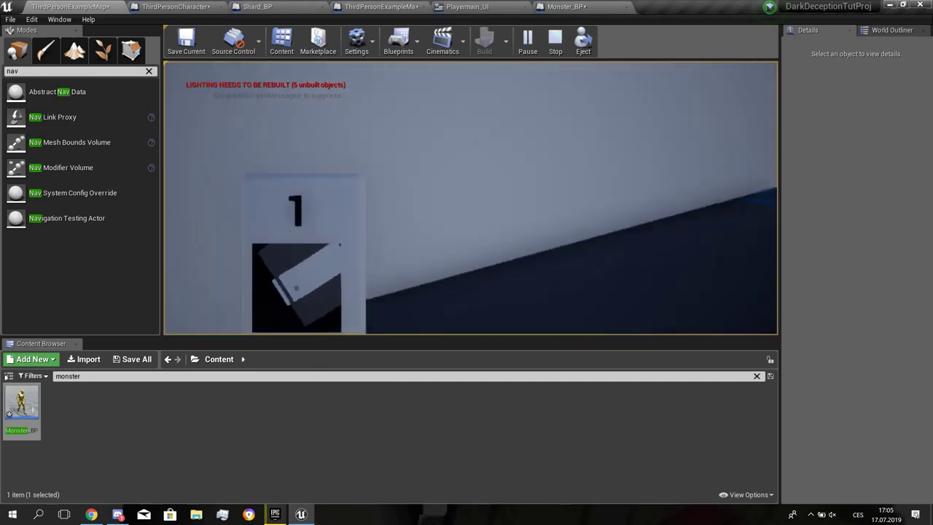
{"action": "key", "text": "Escape"}
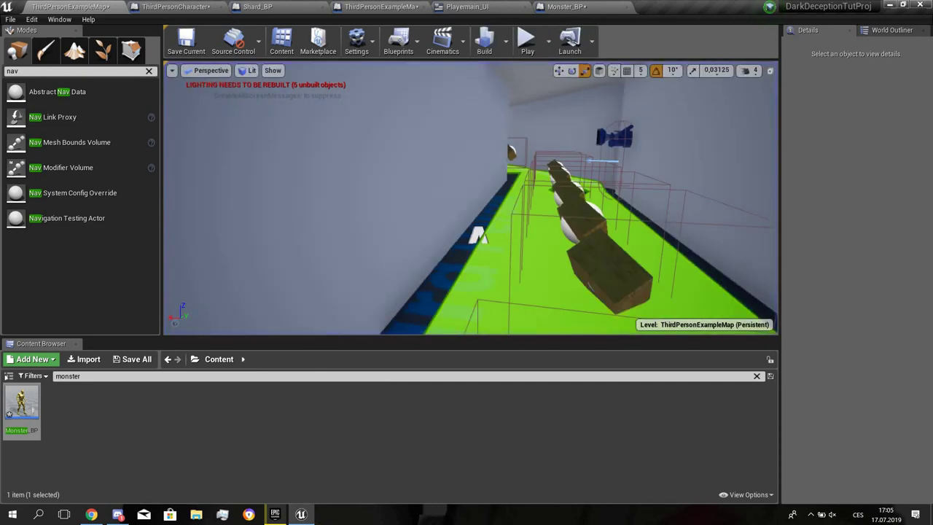
{"action": "key", "text": "alt+p"}
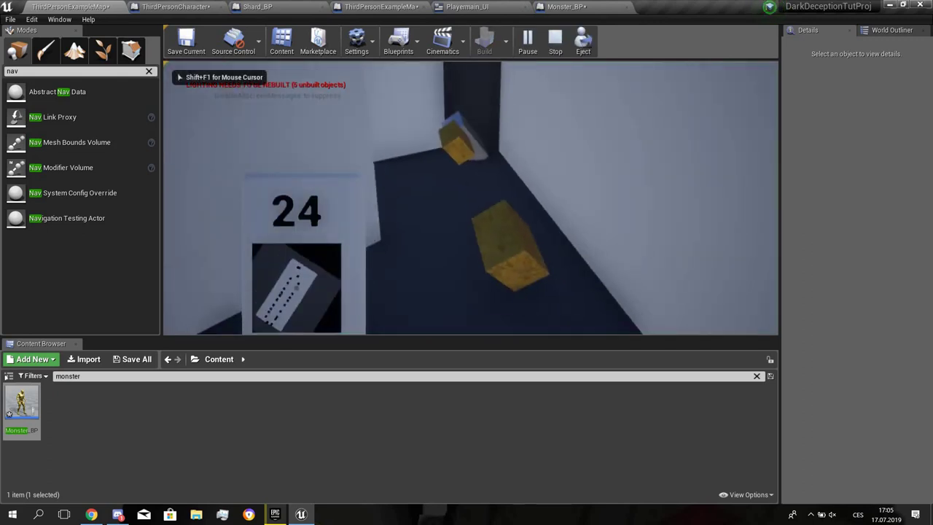
{"action": "key", "text": "Escape"}
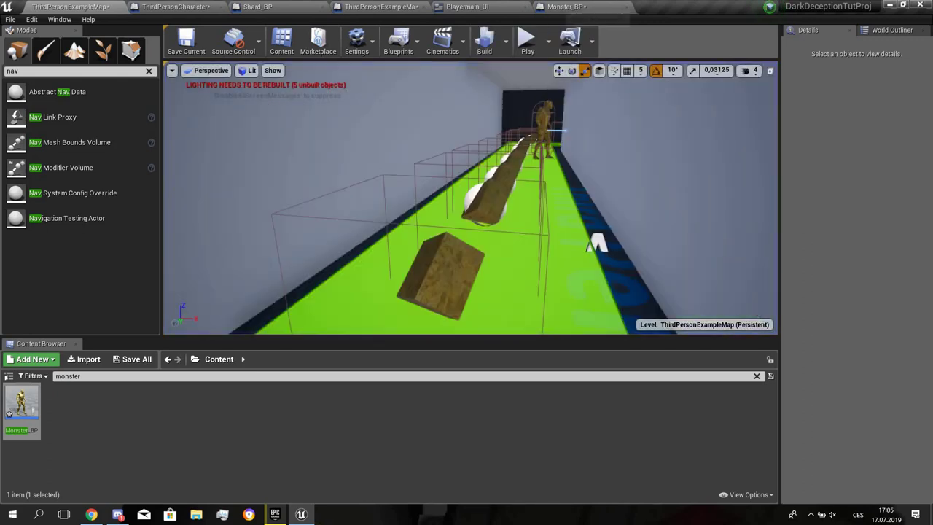
- Add a Box Collision component to the Monster_BP blueprint
{"action": "left_click", "coordinate": [576, 7]}
{"action": "left_click", "coordinate": [62, 46]}
{"action": "type", "text": "box"}
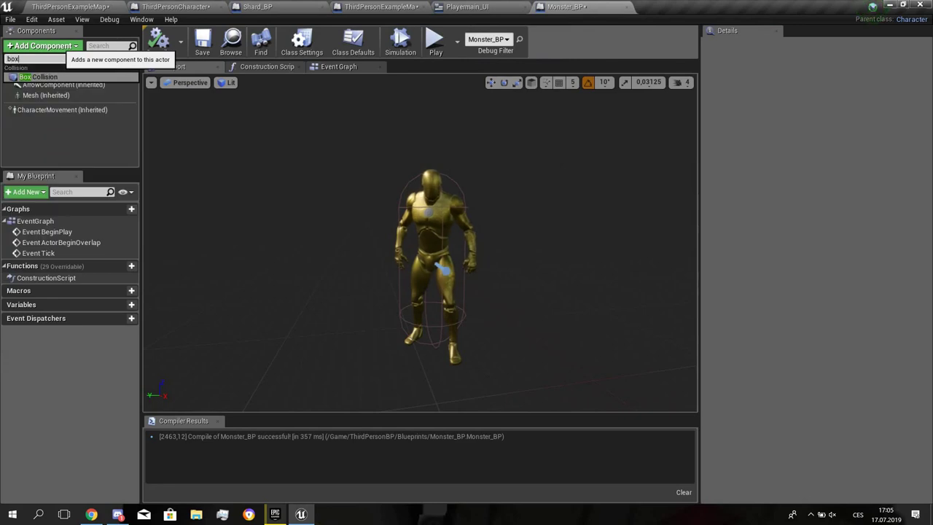
{"action": "key", "text": "Return"}
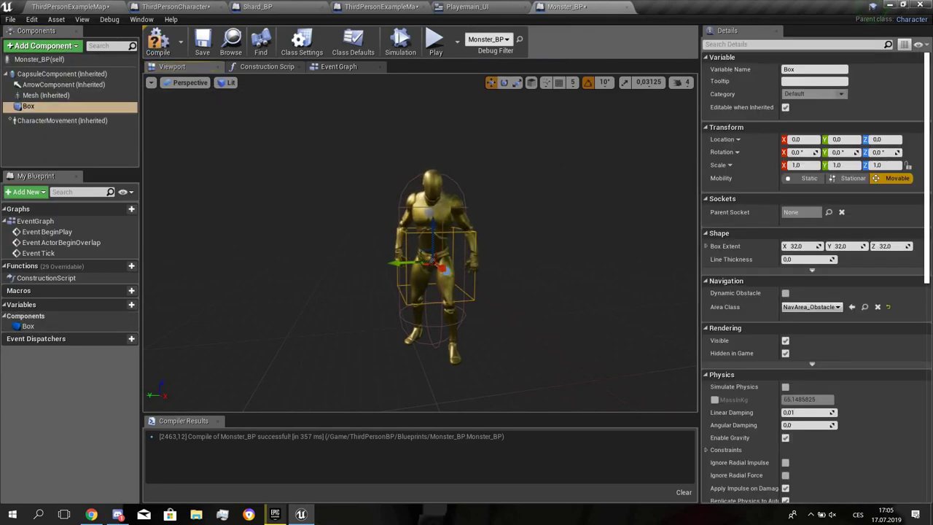
- Enlarge the monster's Box collision uniformly to a scale of about 2.92, and narrow it to about 1.19 in X
{"action": "left_click", "coordinate": [445, 271]}
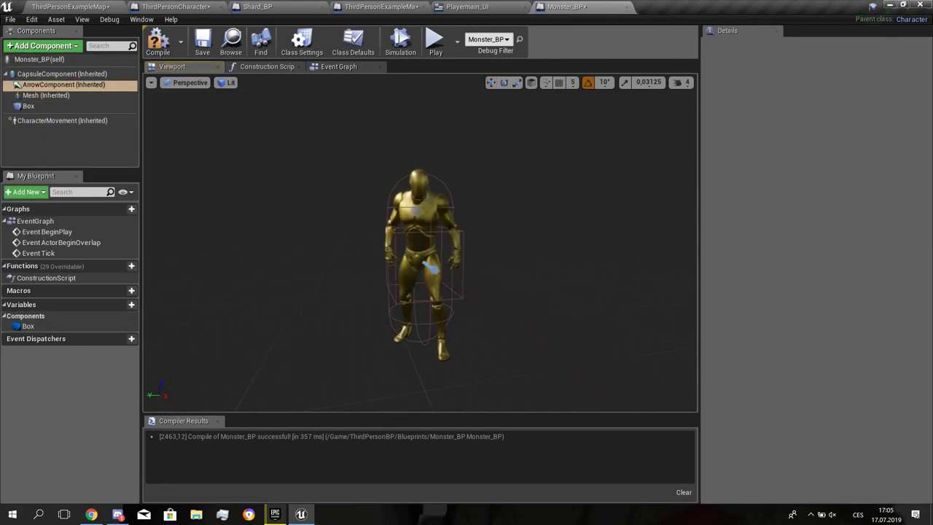
{"action": "left_click", "coordinate": [441, 269]}
{"action": "key", "text": "r"}
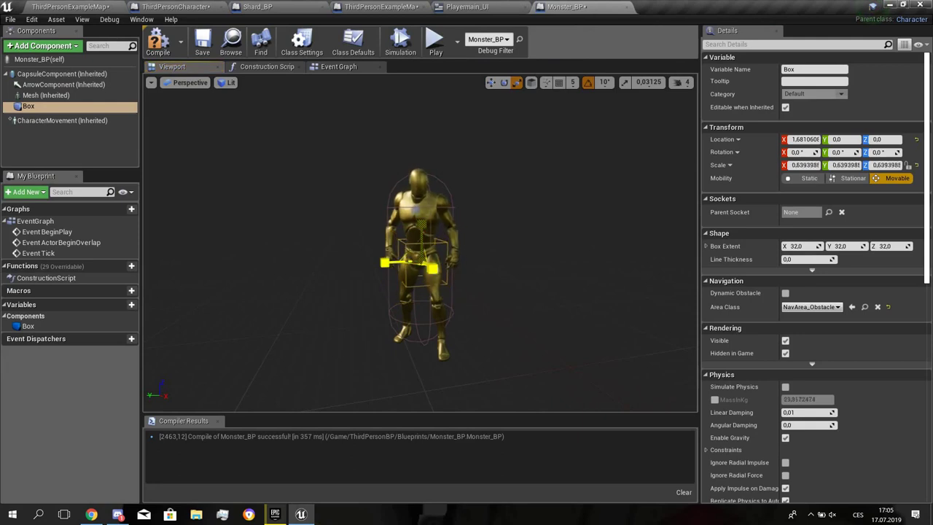
{"action": "left_click_drag", "start_coordinate": [422, 263], "coordinate": [475, 247]}
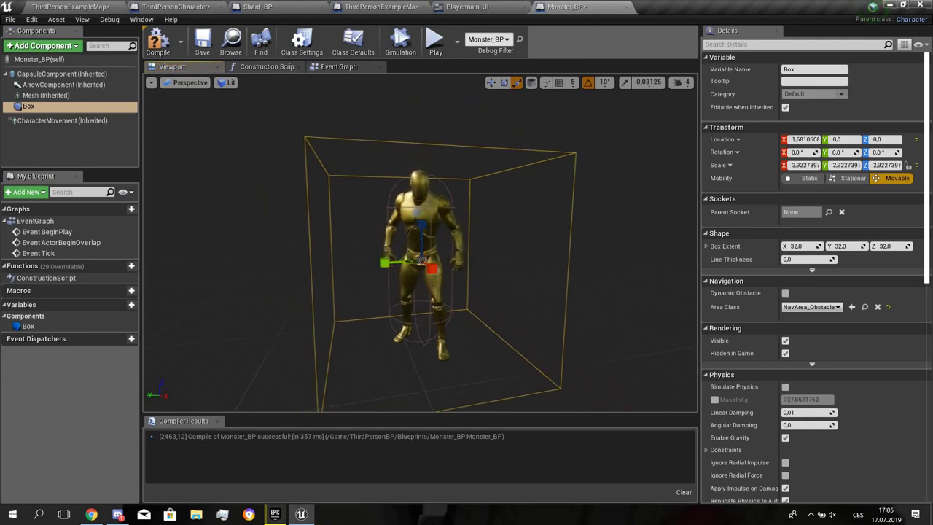
{"action": "left_click_drag", "start_coordinate": [432, 269], "coordinate": [422, 260]}
{"action": "right_click_drag", "start_coordinate": [430, 267], "coordinate": [568, 251]}
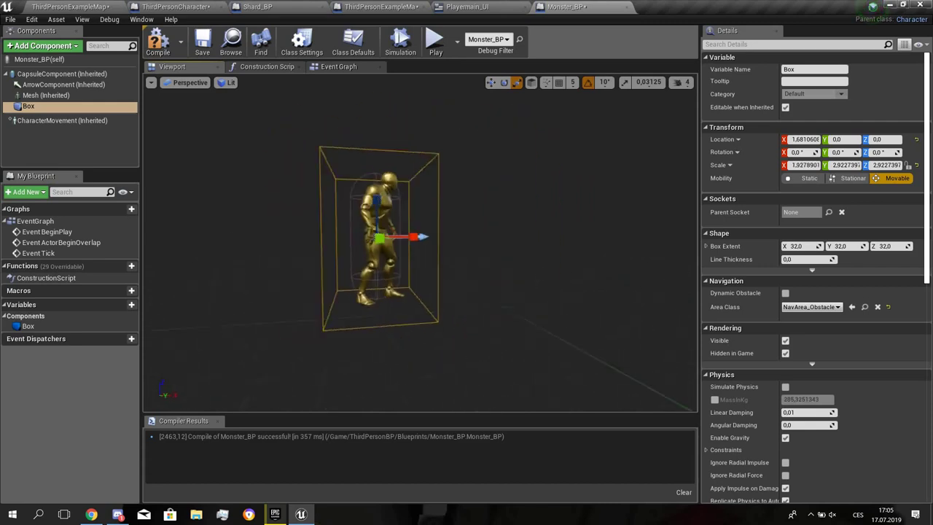
{"action": "right_click_drag", "start_coordinate": [430, 267], "coordinate": [383, 264]}
{"action": "left_click_drag", "start_coordinate": [429, 247], "coordinate": [395, 247]}
{"action": "left_click_drag", "start_coordinate": [428, 246], "coordinate": [436, 246]}
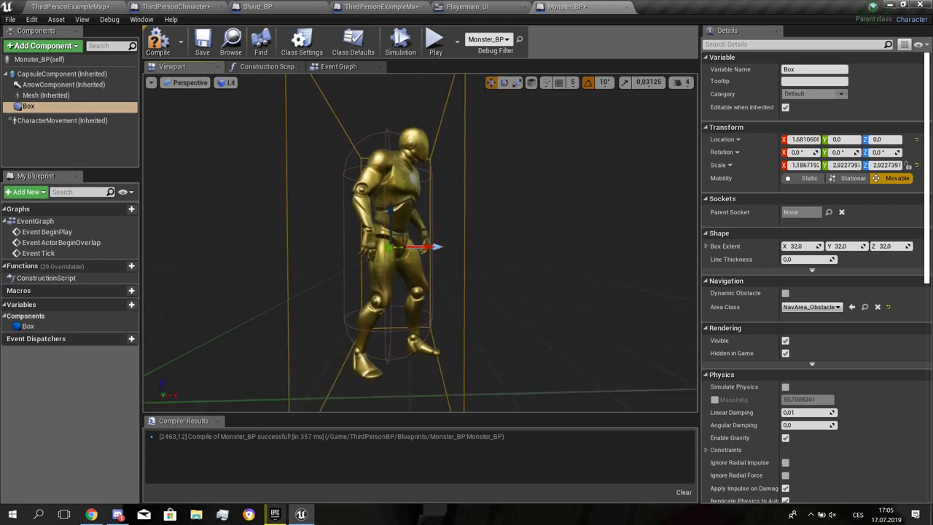
- Reduce the scale of the monster's Box collision to about 1.28 in Y and 0.73 in Z
{"action": "key", "text": "w"}
{"action": "right_click_drag", "start_coordinate": [436, 247], "coordinate": [605, 244]}
{"action": "right_click_drag", "start_coordinate": [438, 278], "coordinate": [441, 280]}
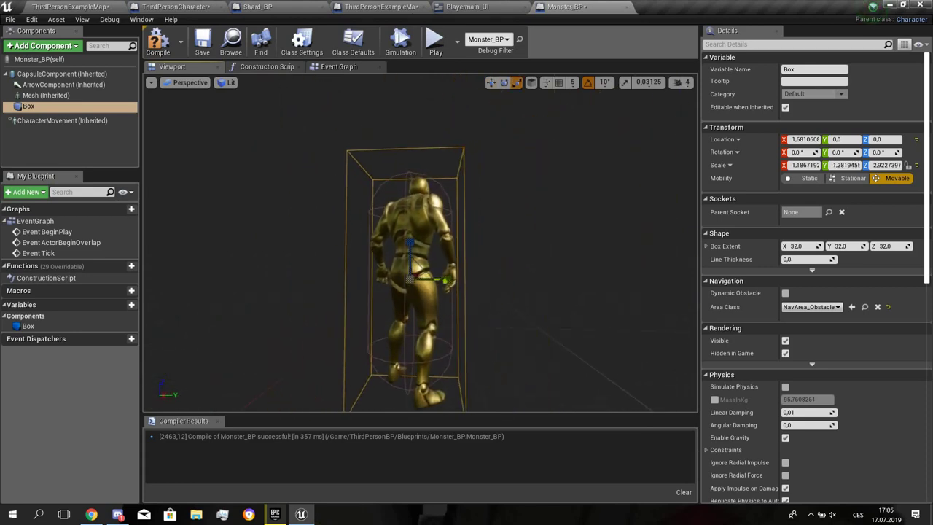
{"action": "left_click", "coordinate": [339, 67]}
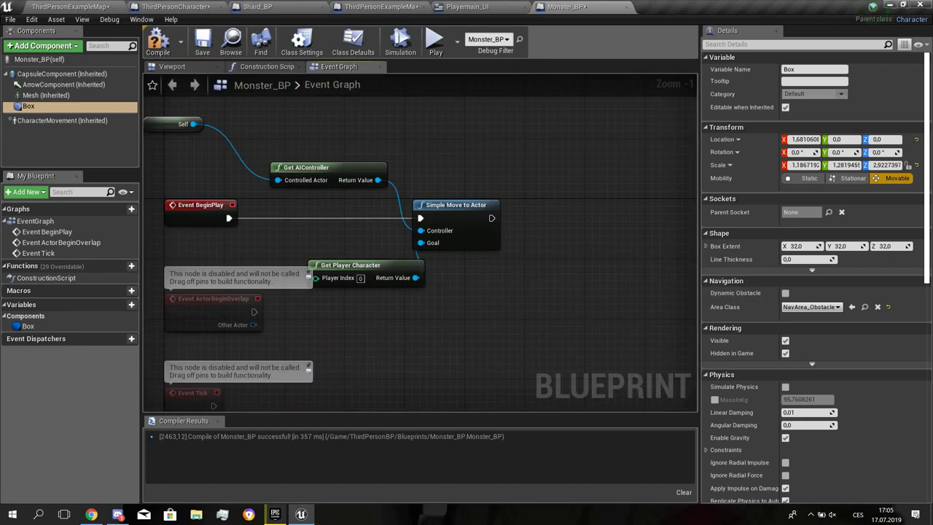
{"action": "left_click", "coordinate": [173, 66]}
{"action": "left_click_drag", "start_coordinate": [409, 243], "coordinate": [410, 275]}
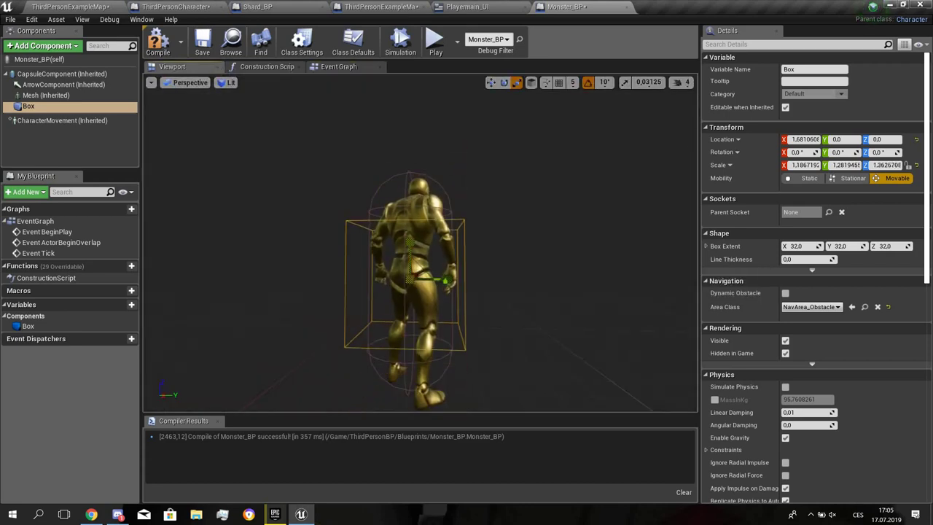
- Add an On Component Begin Overlap event for the monster's Box and connect it to an Open Level node
{"action": "left_click", "coordinate": [339, 67]}
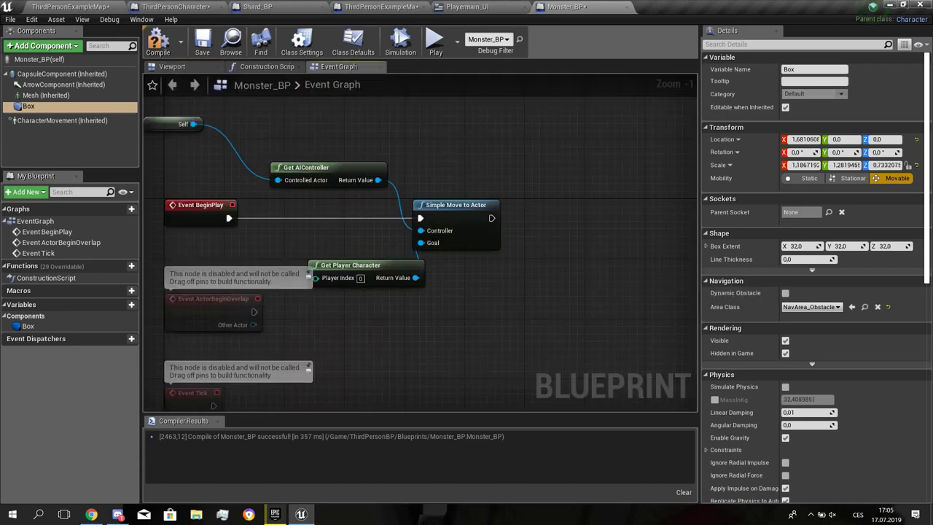
{"action": "scroll", "coordinate": [816, 379], "scroll_direction": "down", "scroll_amount": 15}
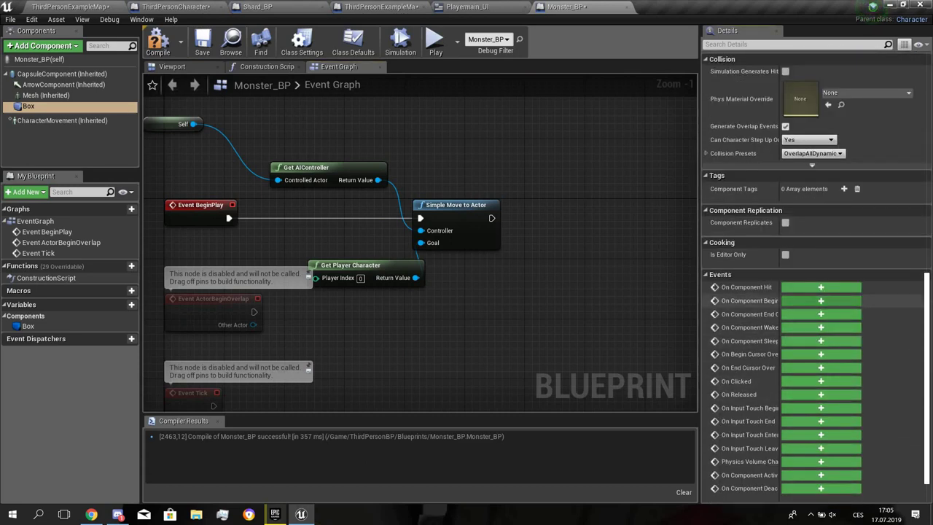
{"action": "left_click", "coordinate": [820, 301]}
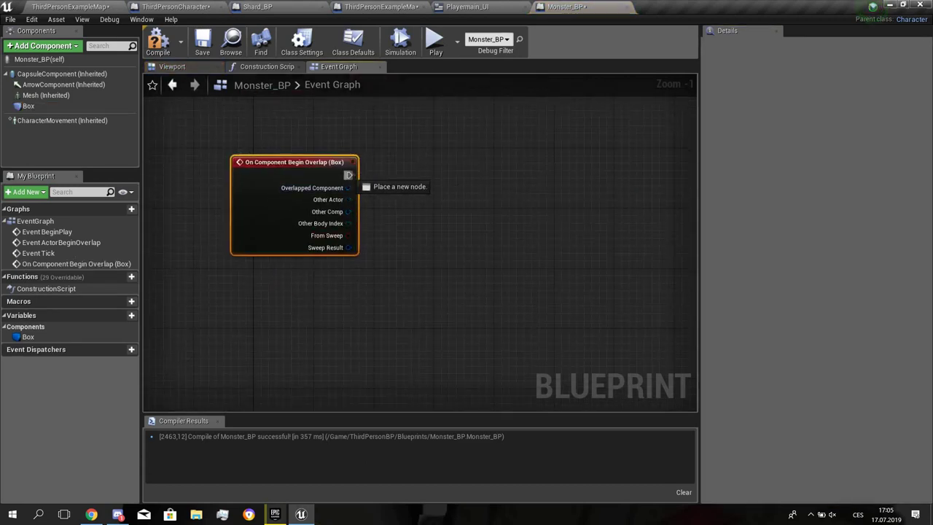
{"action": "left_click_drag", "start_coordinate": [364, 180], "coordinate": [531, 172]}
{"action": "type", "text": "open le"}
{"action": "key", "text": "Return"}
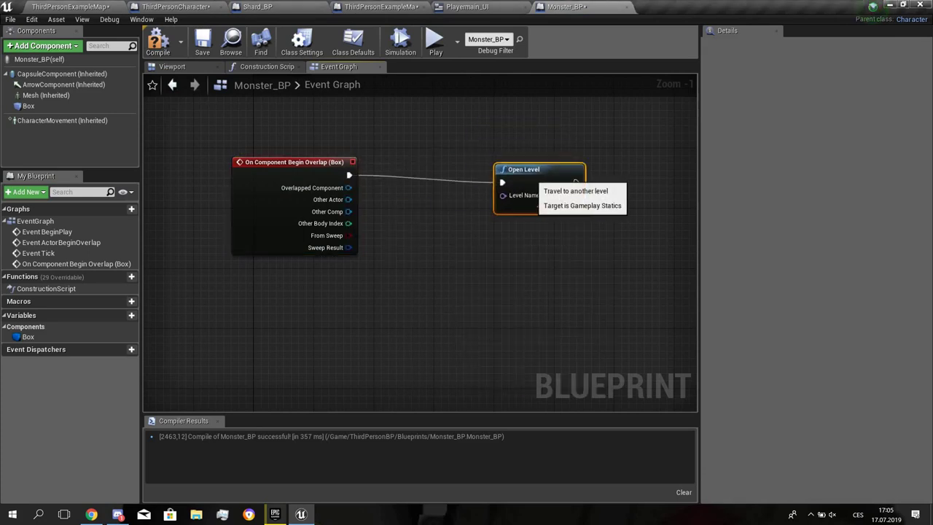
- Insert Get Current Level Name before Open Level with its Return Value feeding Level Name, and briefly test-play the compiled blueprint
{"action": "left_click_drag", "start_coordinate": [368, 175], "coordinate": [370, 177]}
{"action": "type", "text": "get leve"}
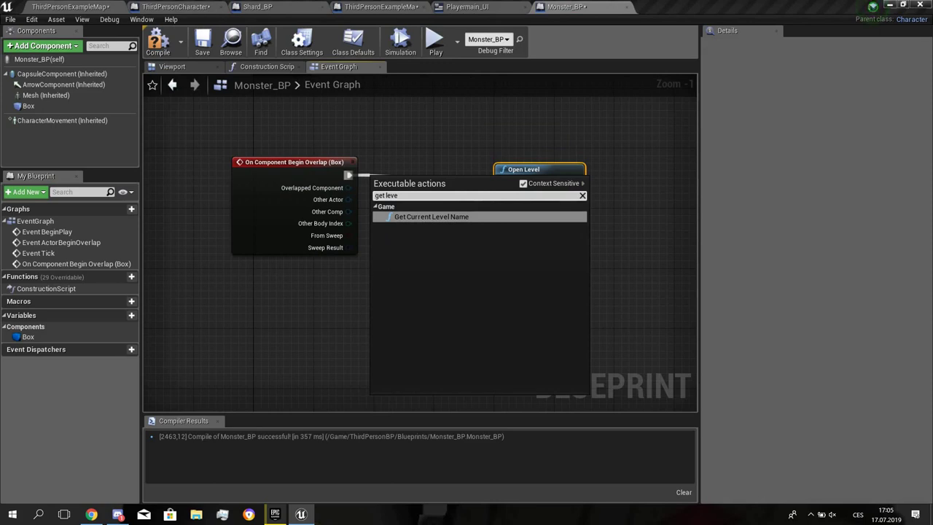
{"action": "key", "text": "Return"}
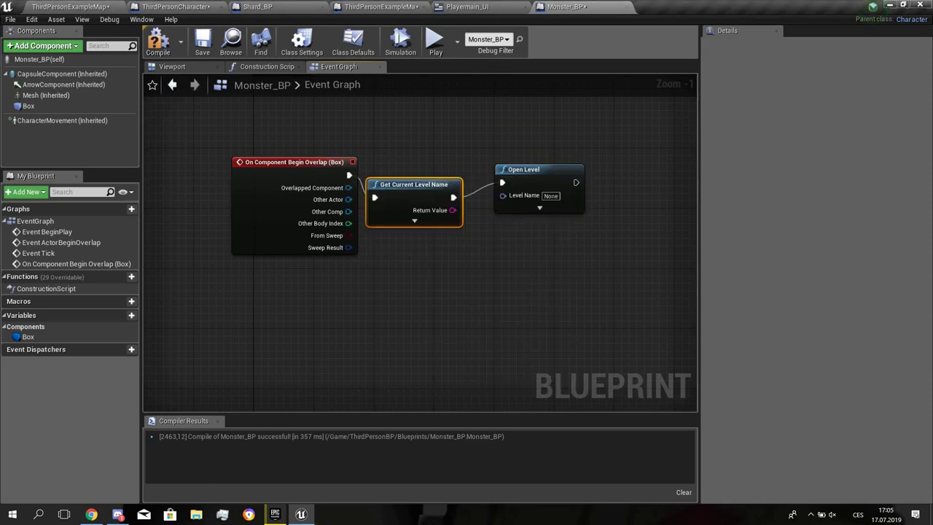
{"action": "left_click_drag", "start_coordinate": [503, 182], "coordinate": [556, 177]}
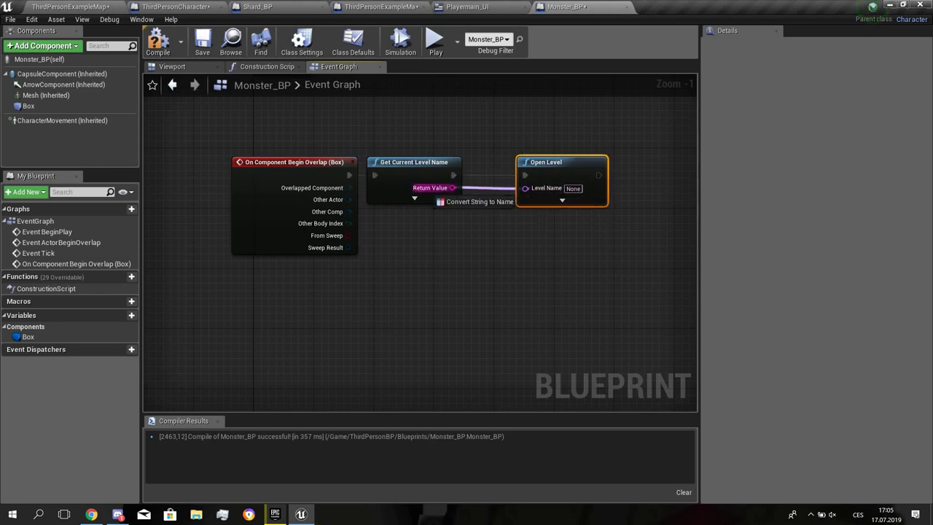
{"action": "left_click_drag", "start_coordinate": [525, 188], "coordinate": [525, 188]}
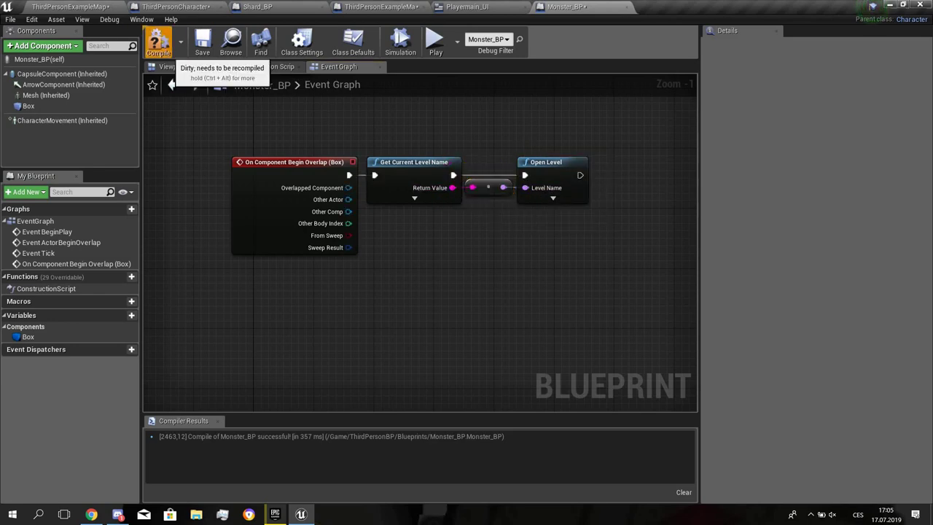
{"action": "left_click", "coordinate": [436, 51]}
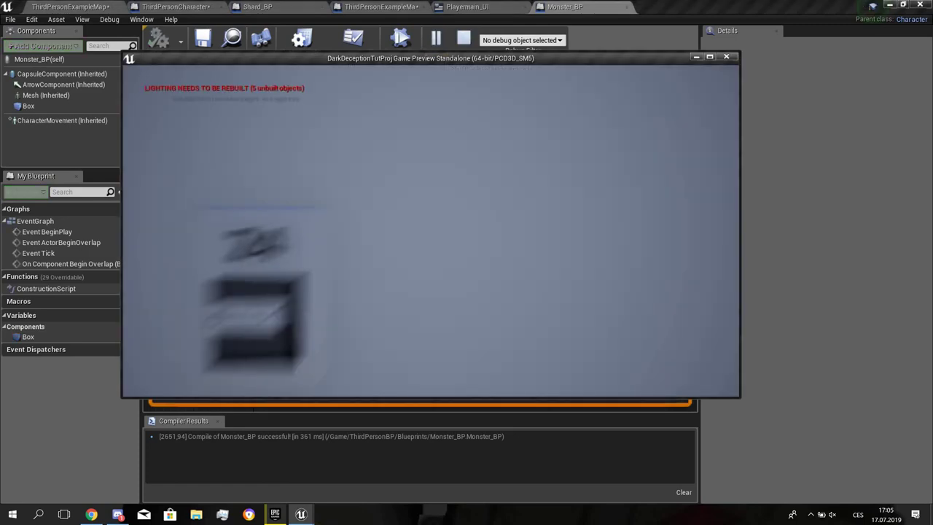
{"action": "key", "text": "Escape"}
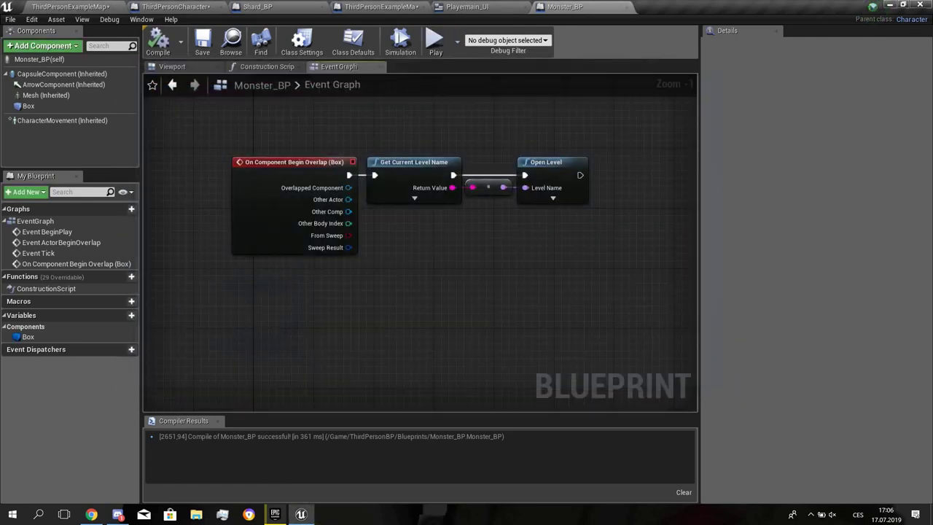
- Move the monster in the ThirdPersonExampleMap corridor to about X -546, Y -1222, Z 250, and briefly play-test the level
{"action": "left_click", "coordinate": [71, 7]}
{"action": "key", "text": "w"}
{"action": "right_click_drag", "start_coordinate": [591, 244], "coordinate": [608, 215]}
{"action": "left_click", "coordinate": [601, 233]}
{"action": "left_click_drag", "start_coordinate": [642, 225], "coordinate": [501, 178]}
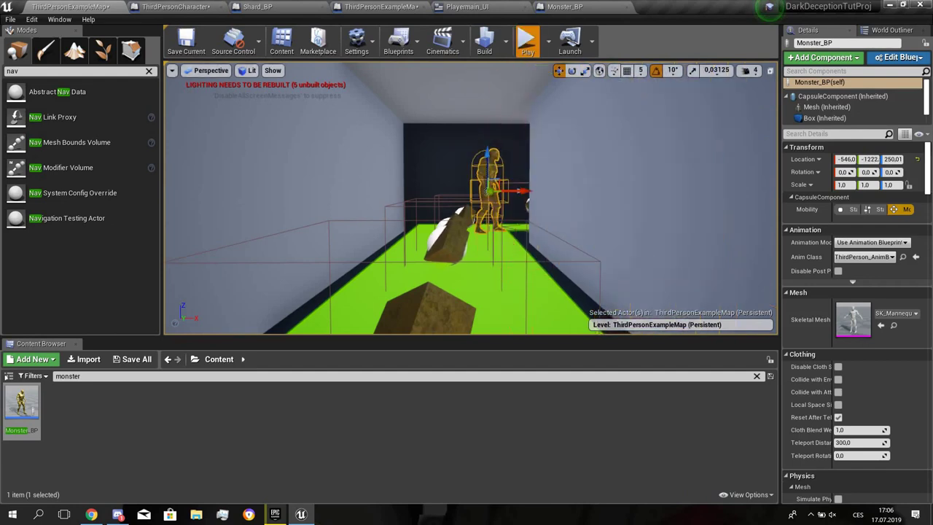
{"action": "left_click", "coordinate": [527, 41]}
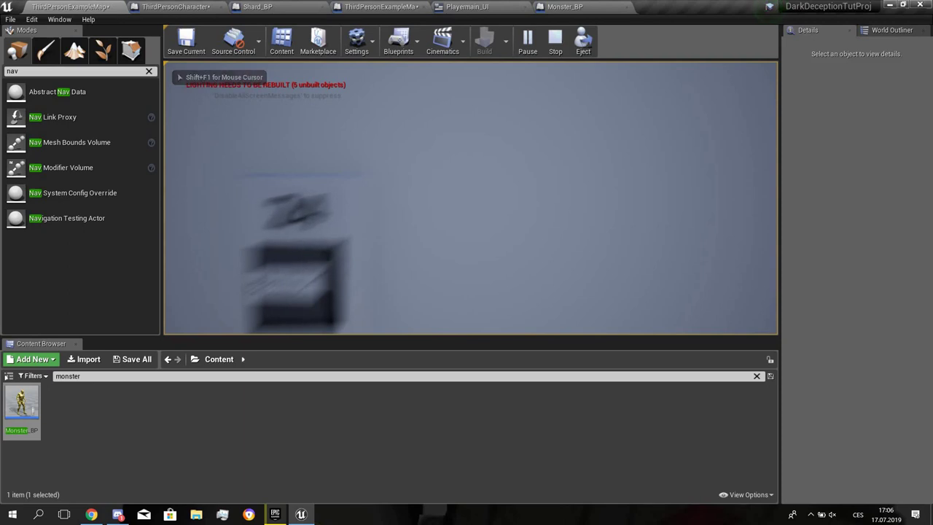
{"action": "key", "text": "Escape"}
- Delete the placed player character with the blue camera from the near end of the corridor
{"action": "right_click_drag", "start_coordinate": [471, 199], "coordinate": [203, 230]}
{"action": "key", "text": "s"}
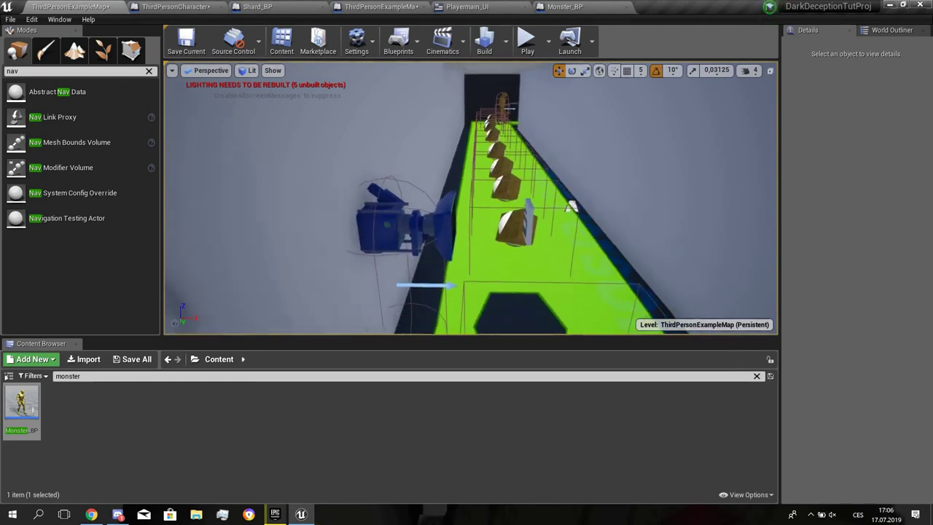
{"action": "left_click", "coordinate": [393, 227]}
{"action": "key", "text": "Delete"}
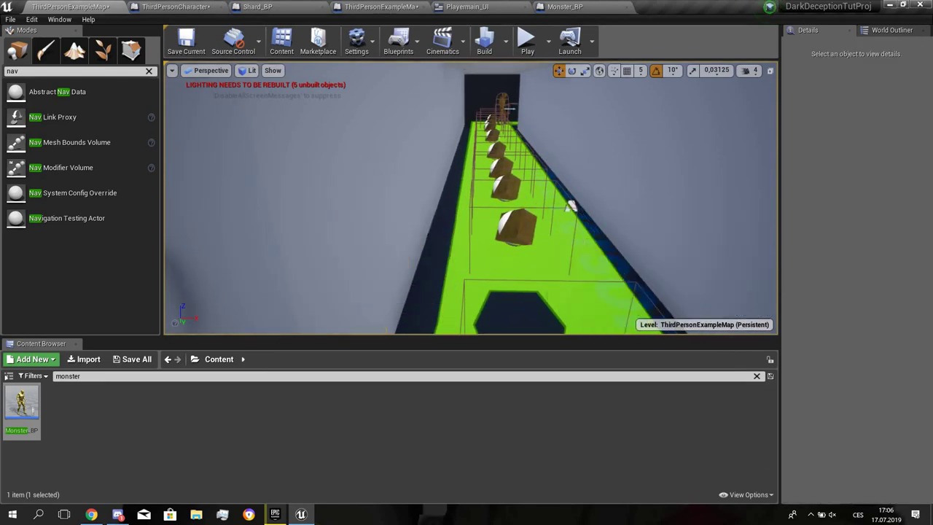
- Place a Player Start in the shard corridor at about X -631, Y 225, Z 222, and briefly play-test the level
{"action": "key", "text": "BackSpace"}
{"action": "key", "text": "BackSpace"}
{"action": "key", "text": "BackSpace"}
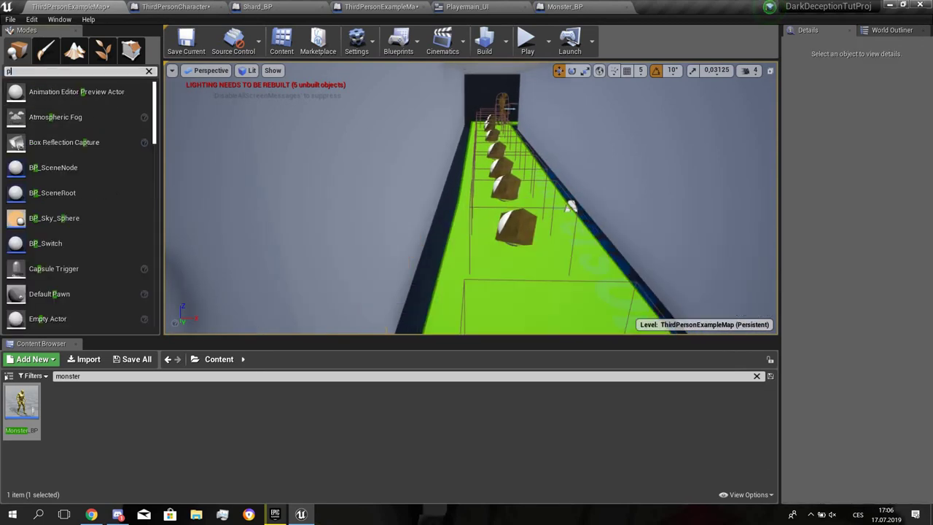
{"action": "type", "text": "play"}
{"action": "left_click_drag", "start_coordinate": [48, 92], "coordinate": [514, 254]}
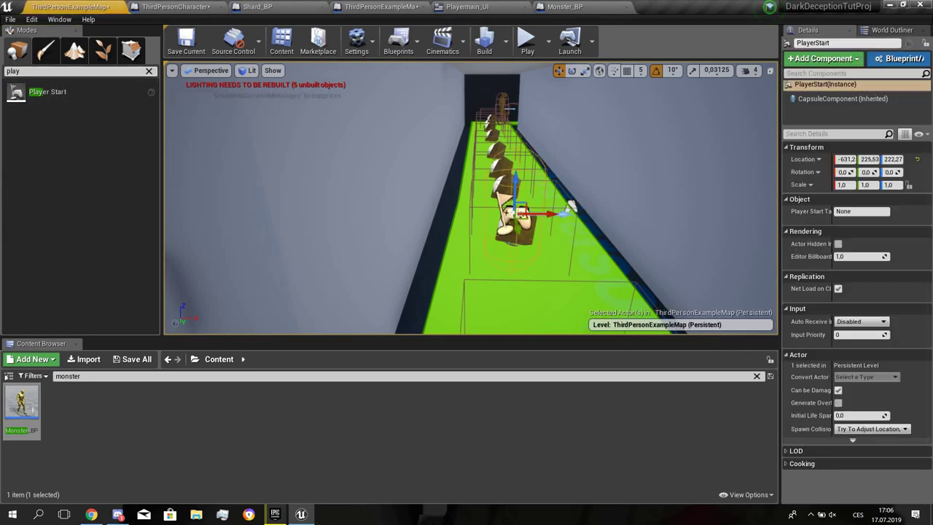
{"action": "left_click", "coordinate": [528, 41]}
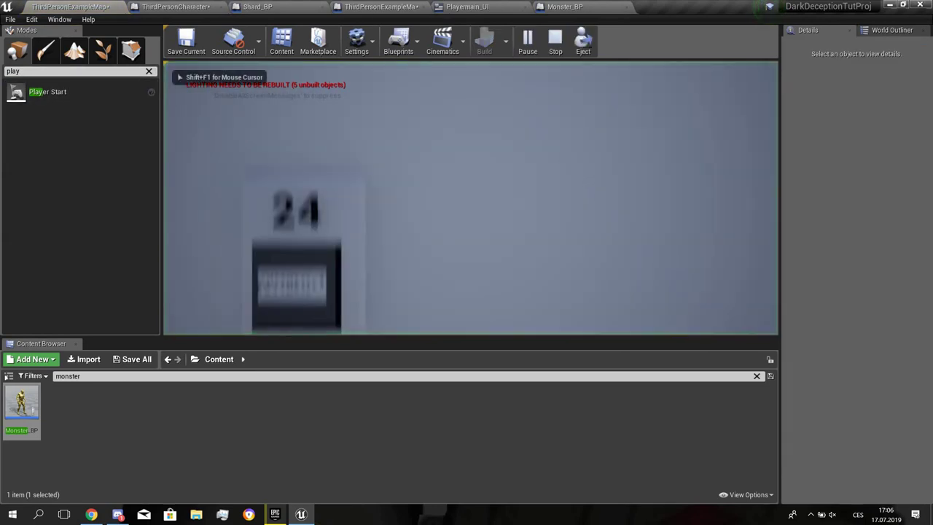
{"action": "key", "text": "Escape"}
- In Monster_BP's Event Graph, make room after On Component Begin Overlap and add Cast To ThirdPersonCharacter from its Other Actor
{"action": "left_click", "coordinate": [566, 7]}
{"action": "right_click_drag", "start_coordinate": [430, 291], "coordinate": [451, 318]}
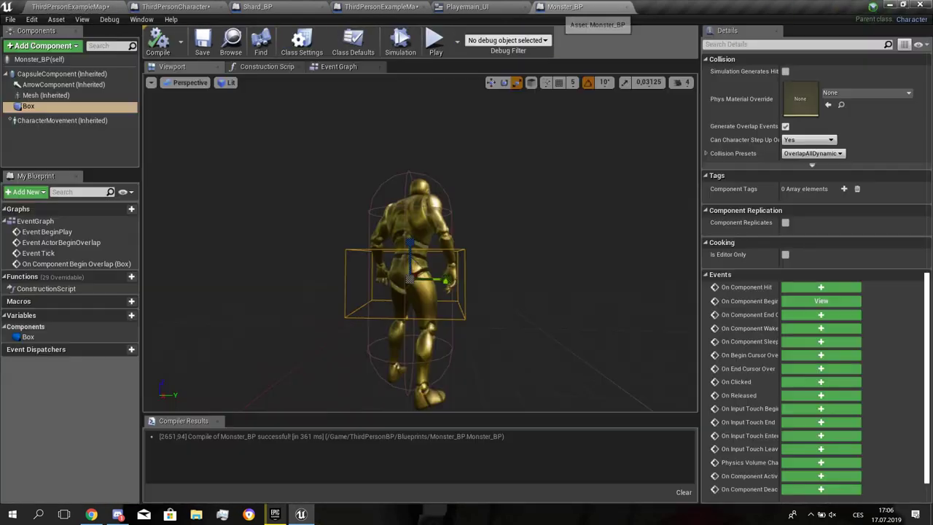
{"action": "right_click_drag", "start_coordinate": [438, 241], "coordinate": [456, 235]}
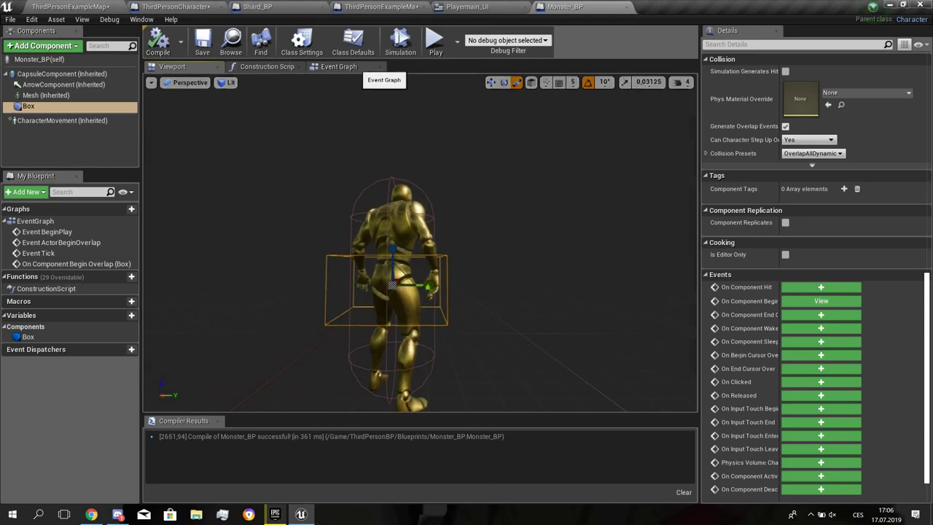
{"action": "left_click", "coordinate": [338, 66]}
{"action": "right_click_drag", "start_coordinate": [396, 267], "coordinate": [476, 298]}
{"action": "left_click_drag", "start_coordinate": [393, 221], "coordinate": [294, 215]}
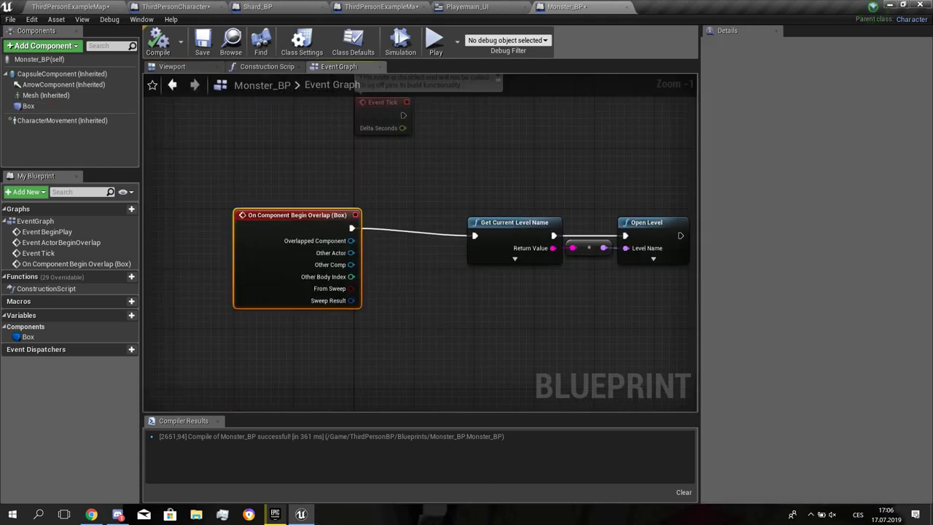
{"action": "left_click_drag", "start_coordinate": [348, 253], "coordinate": [388, 240]}
{"action": "type", "text": "cast"}
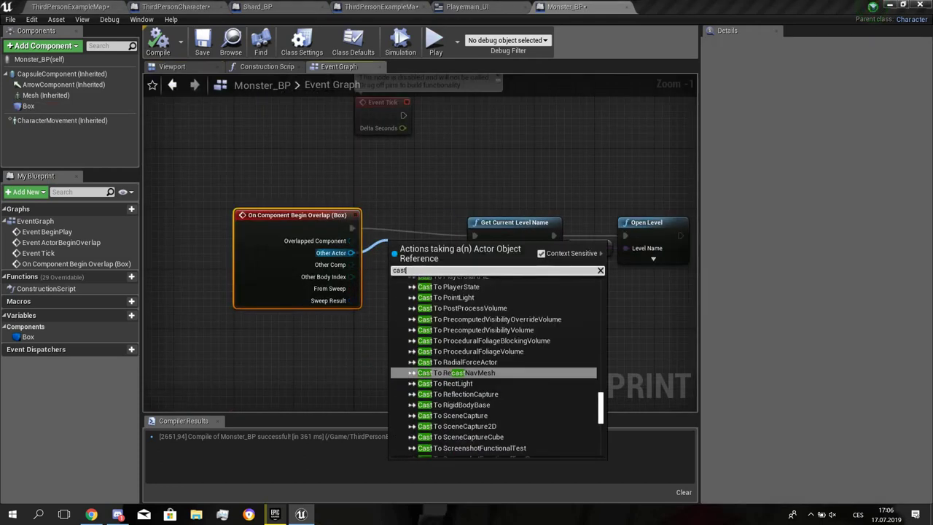
{"action": "type", "text": " to thir"}
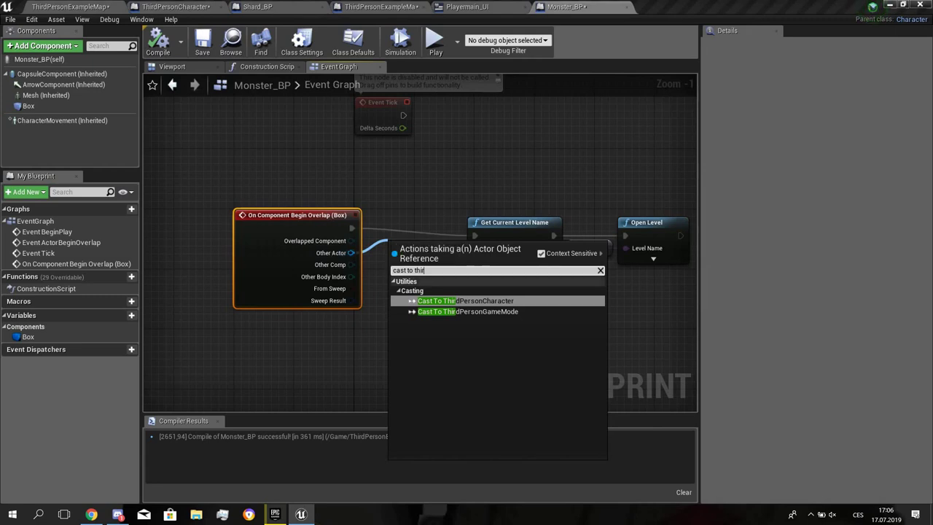
{"action": "key", "text": "Return"}
- Line up the overlap event and the cast node in front of Get Current Level Name, and run a short play-test
{"action": "right_click_drag", "start_coordinate": [437, 306], "coordinate": [511, 351]}
{"action": "left_click_drag", "start_coordinate": [378, 278], "coordinate": [341, 286]}
{"action": "left_click_drag", "start_coordinate": [523, 308], "coordinate": [493, 300]}
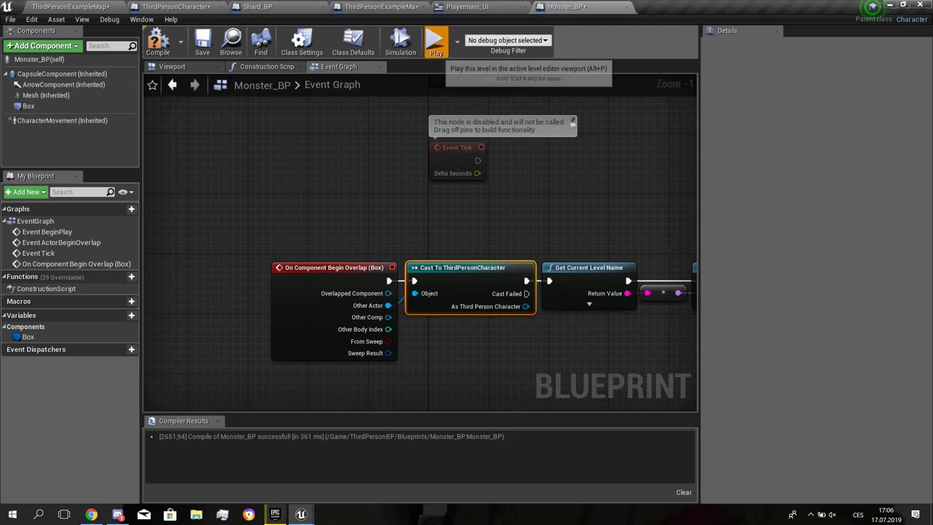
{"action": "left_click", "coordinate": [436, 44]}
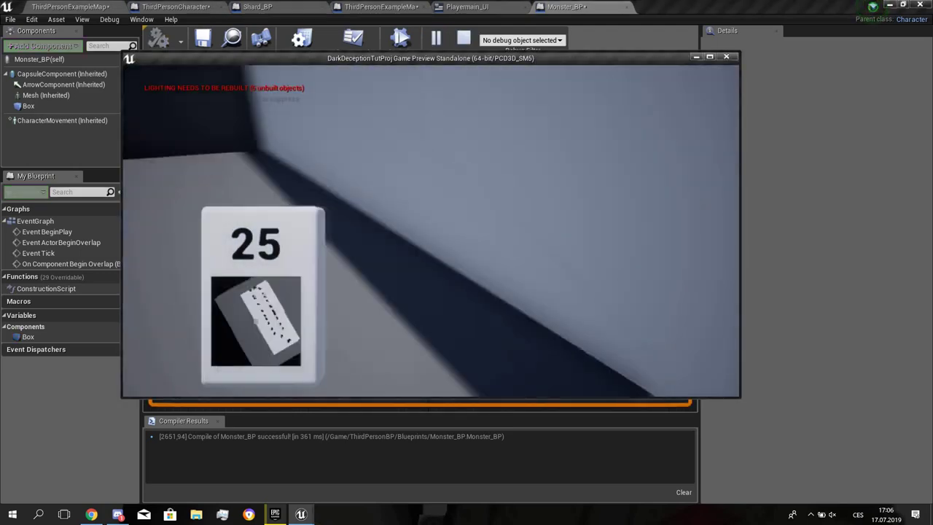
{"action": "key", "text": "Escape"}
{"action": "left_click", "coordinate": [7, 7]}
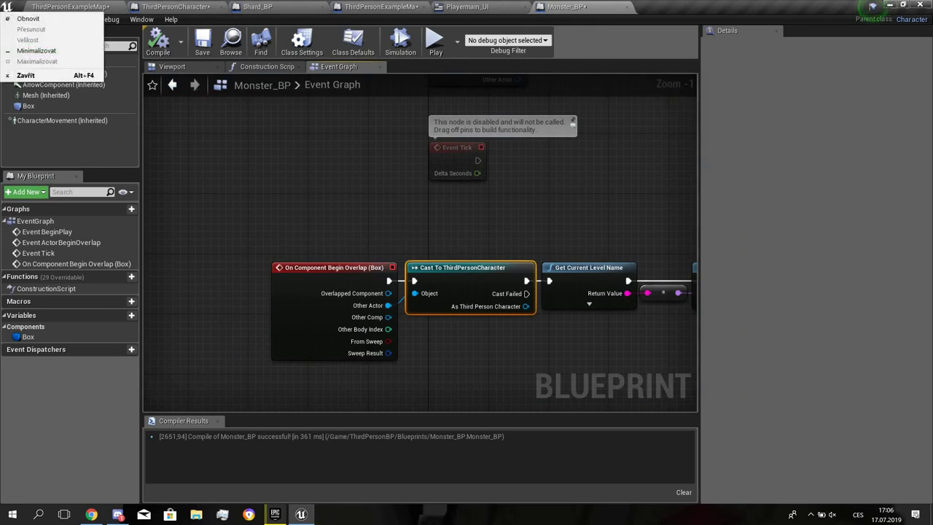
- Return to the ThirdPersonExampleMap level and delete the actor picked in its viewport
{"action": "left_click", "coordinate": [69, 7]}
{"action": "right_click_drag", "start_coordinate": [458, 191], "coordinate": [711, 233]}
{"action": "left_click", "coordinate": [480, 122]}
{"action": "key", "text": "Delete"}
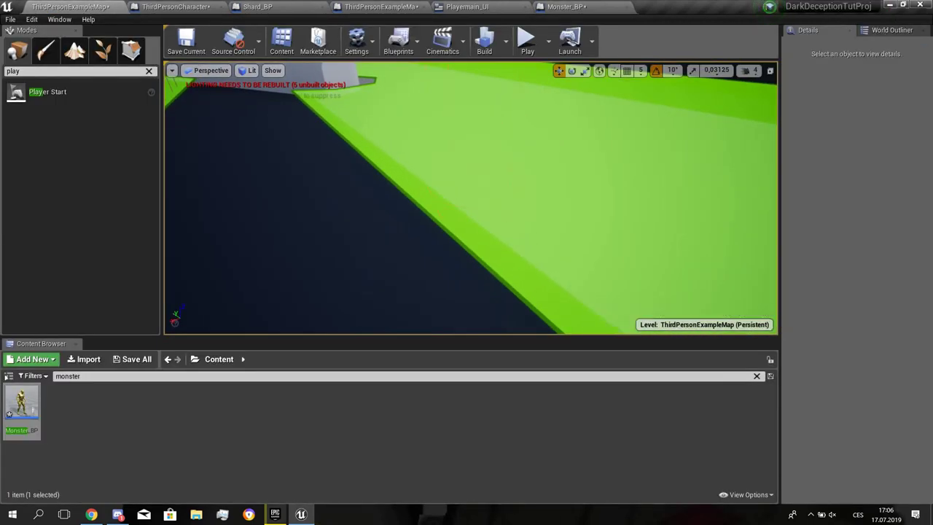
{"action": "right_click_drag", "start_coordinate": [480, 122], "coordinate": [397, 82]}
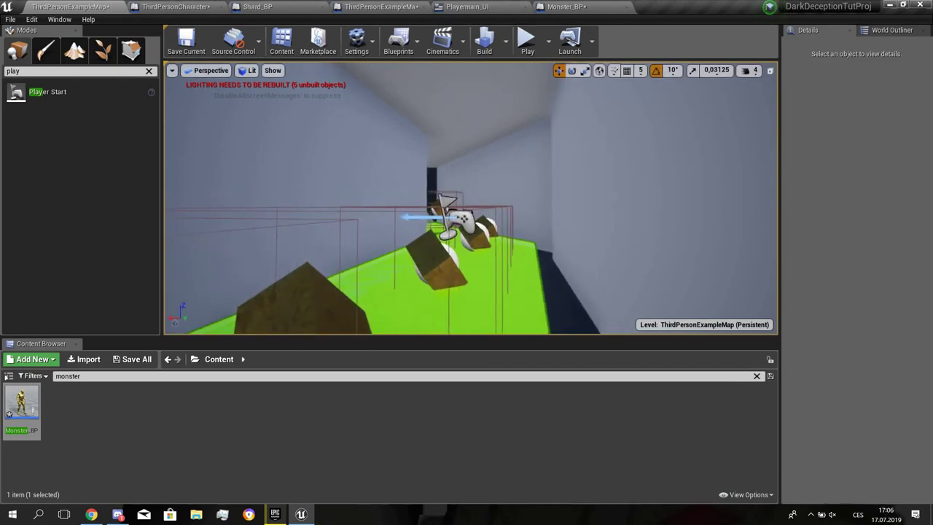
- Play-test the level by running through the corridor and collecting the shards while checking the tablet counter and minimap
{"action": "left_click", "coordinate": [526, 42]}
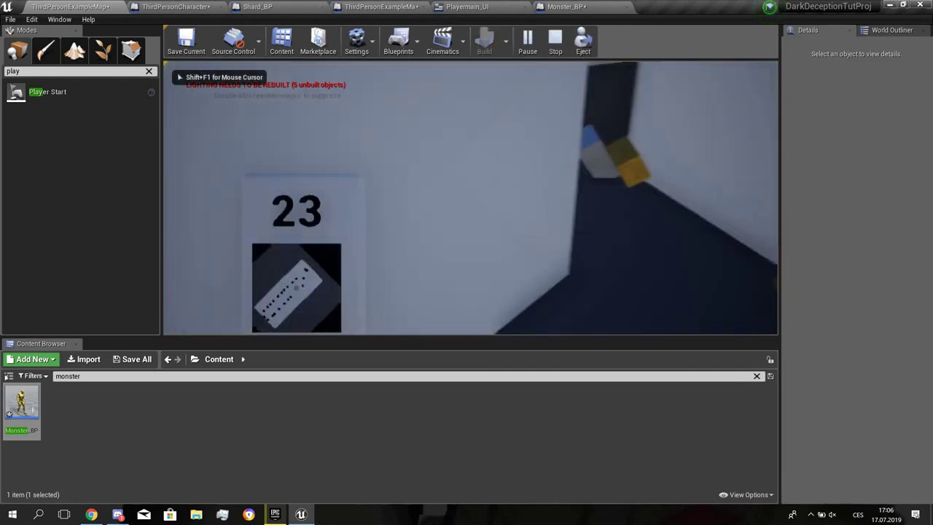
{"action": "key", "text": "w"}
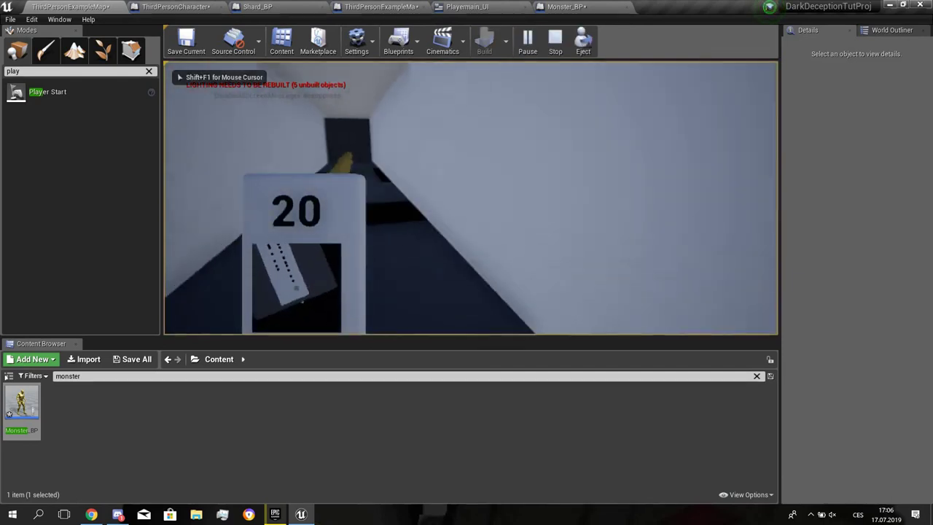
{"action": "key", "text": "w"}
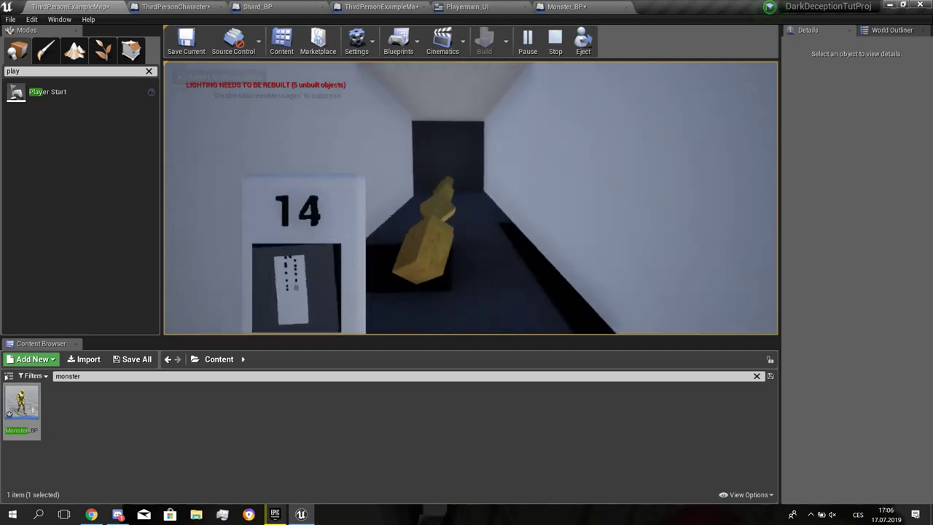
{"action": "key", "text": "w"}
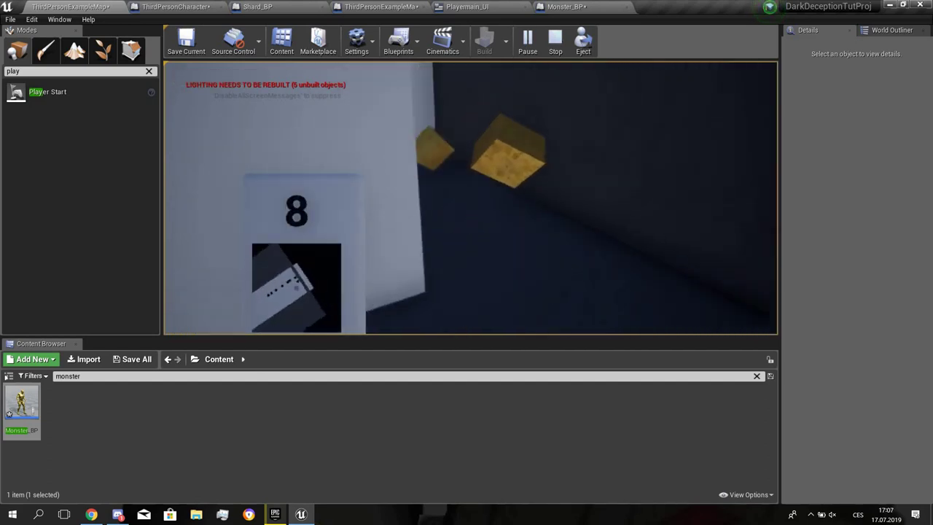
{"action": "key", "text": "w"}
{"action": "key", "text": "w"}
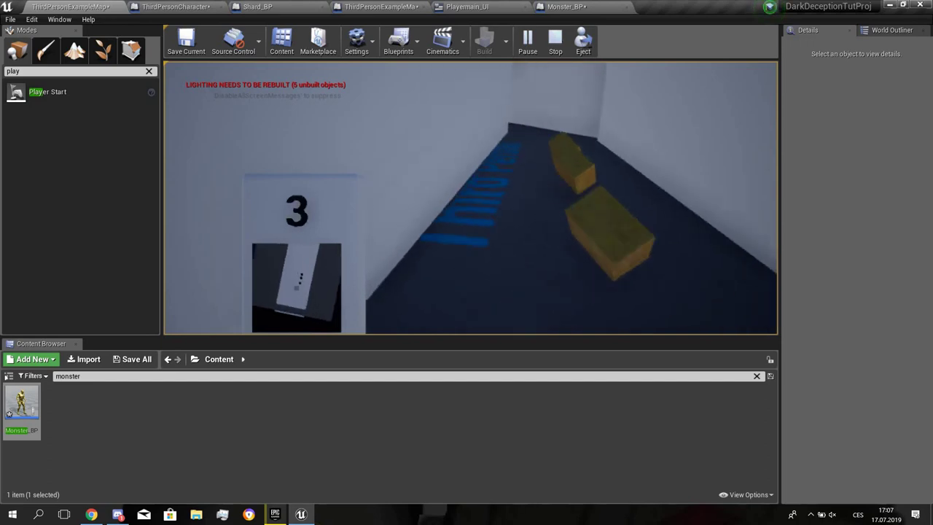
{"action": "key", "text": "w"}
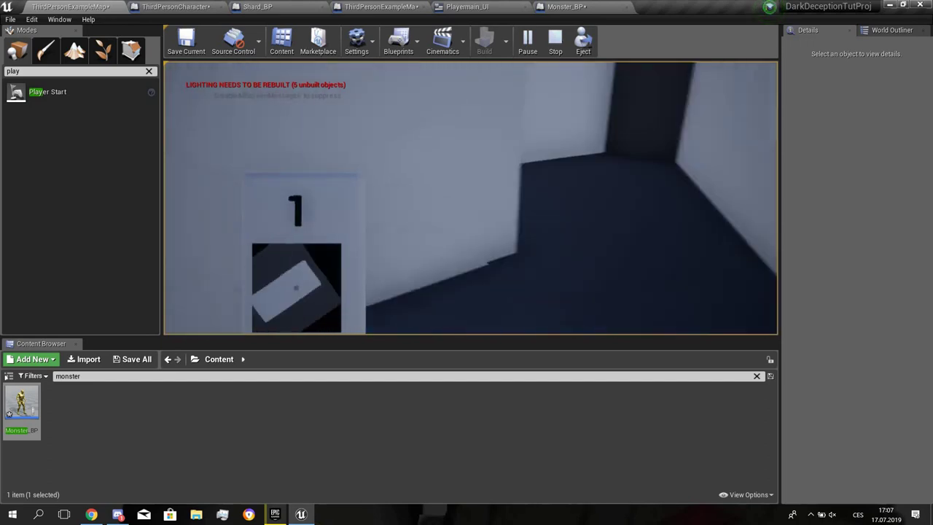
{"action": "key", "text": "w"}
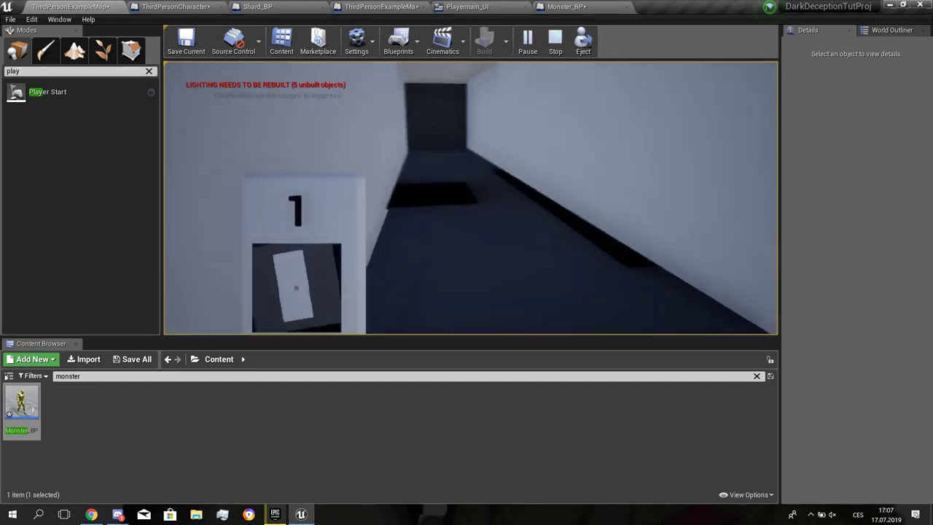
{"action": "key", "text": "w"}
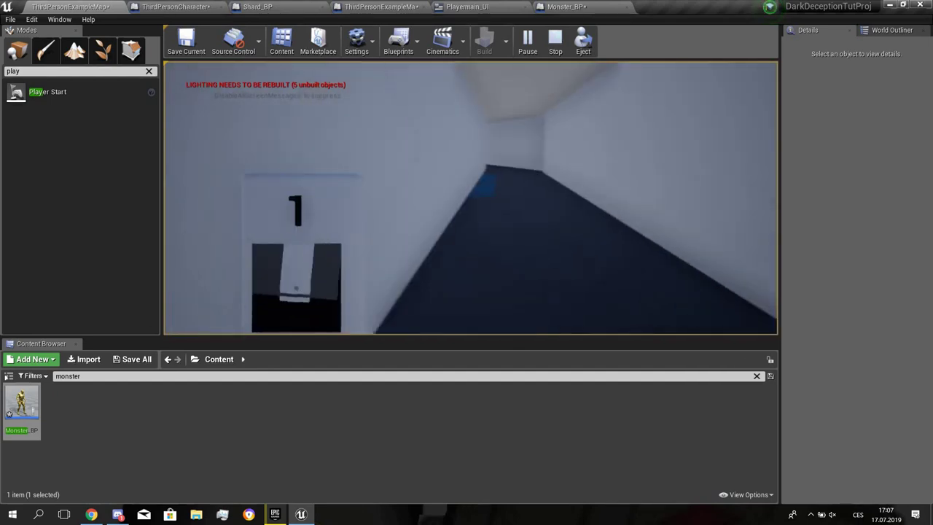
{"action": "key", "text": "Escape"}
- Replay the level, gathering shards again while observing how the monster chases the player
{"action": "key", "text": "alt+p"}
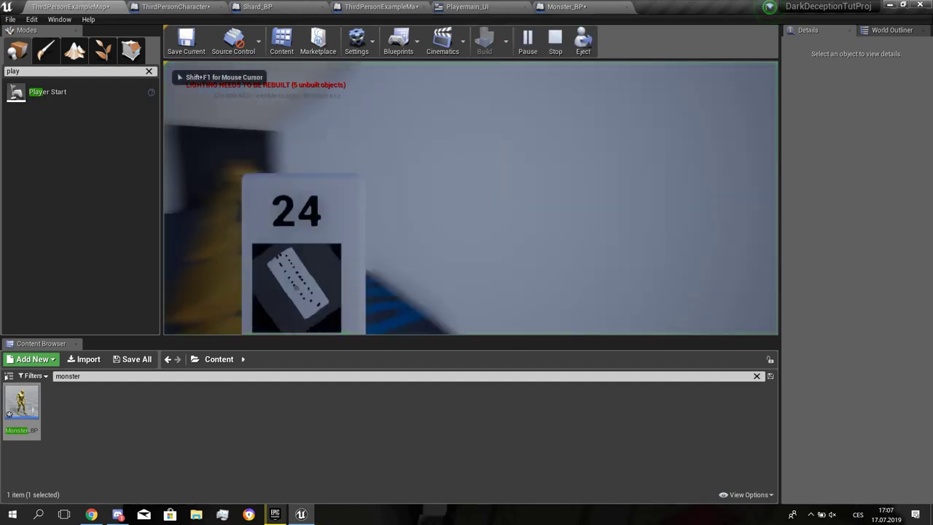
{"action": "key", "text": "w"}
{"action": "key", "text": "w"}
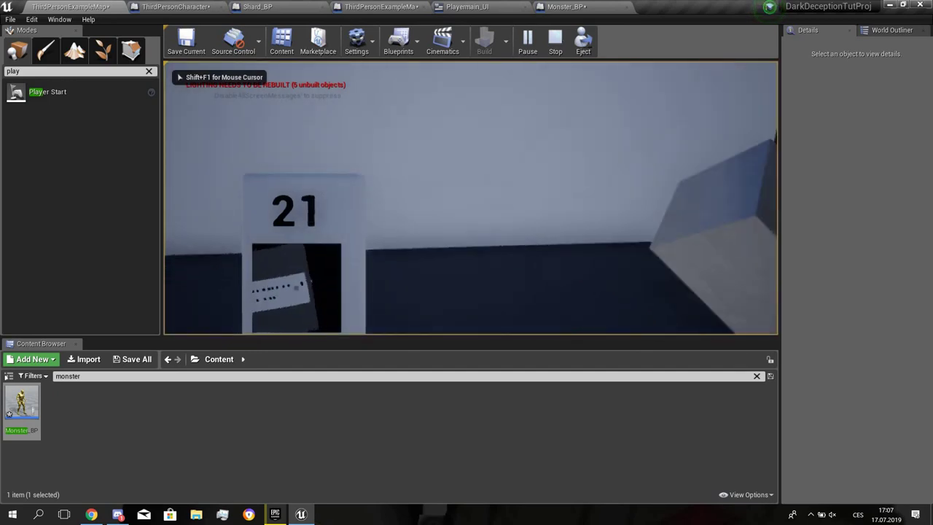
{"action": "key", "text": "w"}
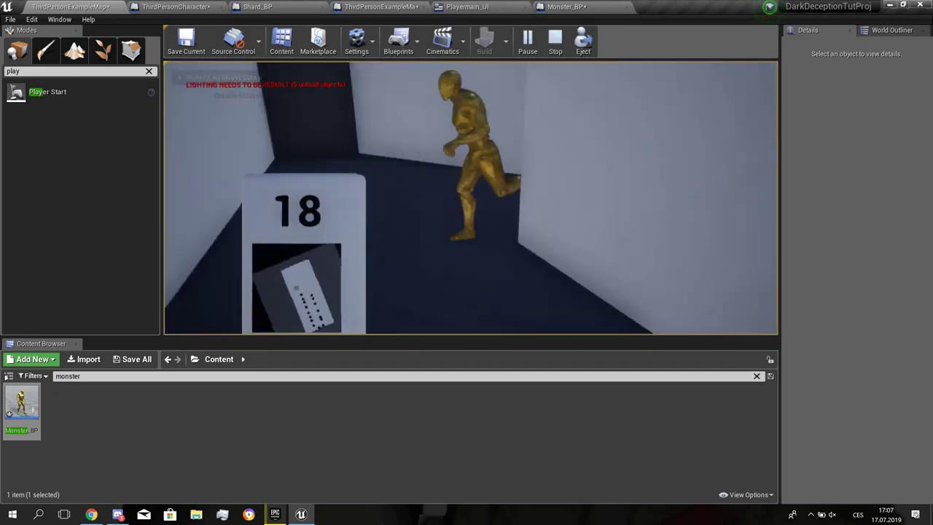
{"action": "key", "text": "w"}
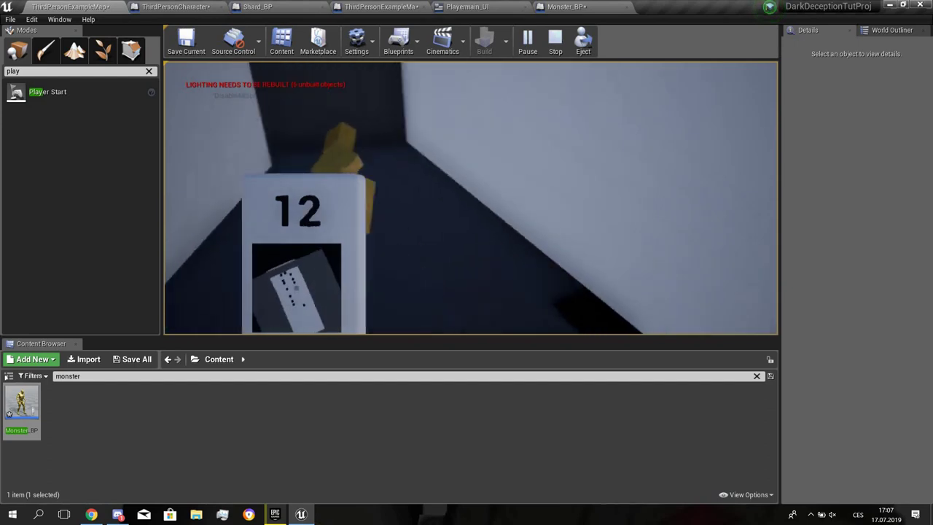
{"action": "key", "text": "w"}
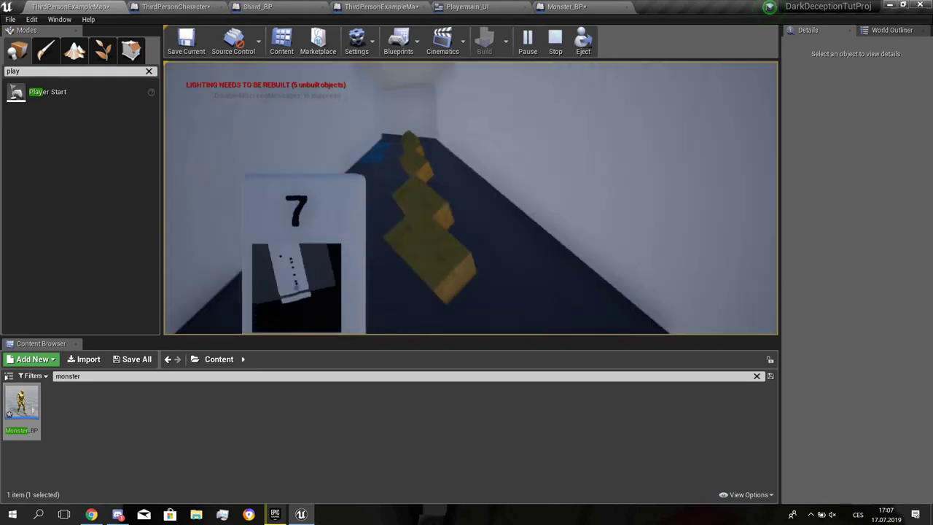
{"action": "key", "text": "w"}
{"action": "key", "text": "Escape"}
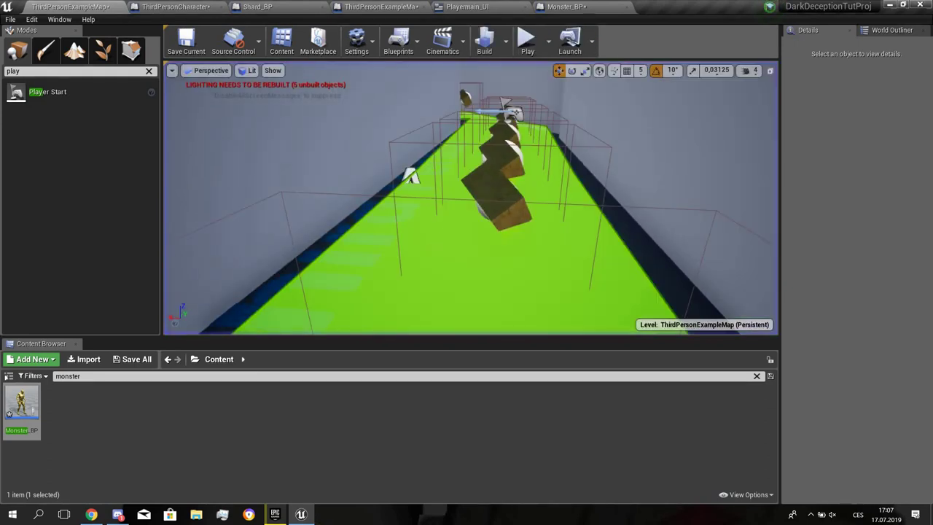
- Change the Third Person floor text to "DD Fangame" and shift it along X to about -549
{"action": "right_click_drag", "start_coordinate": [471, 198], "coordinate": [393, 196]}
{"action": "left_click", "coordinate": [560, 165]}
{"action": "right_click_drag", "start_coordinate": [561, 165], "coordinate": [616, 211]}
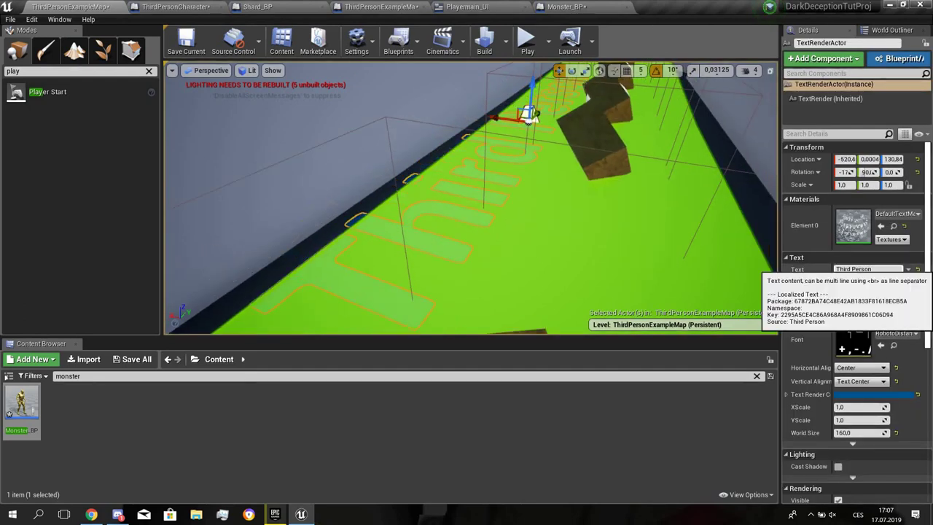
{"action": "left_click", "coordinate": [837, 269]}
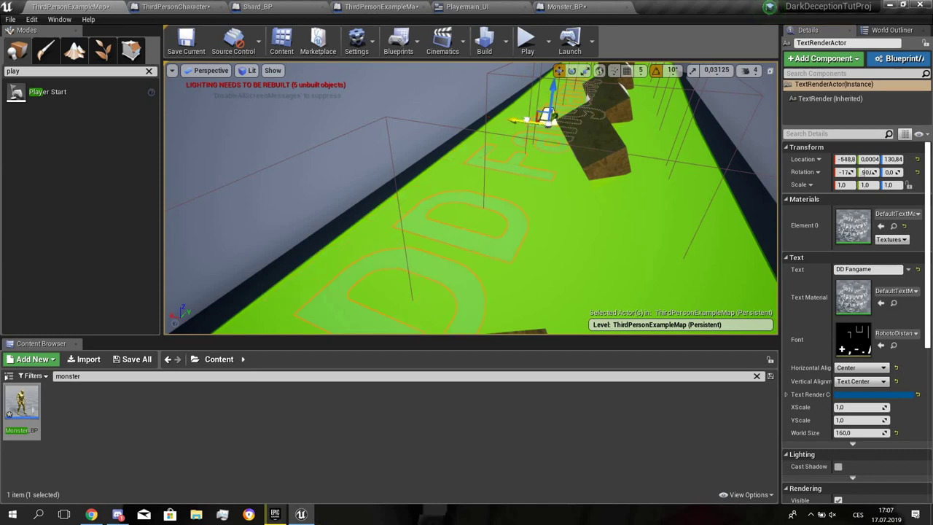
- Recolour the DD Fangame floor text to a dark orange
{"action": "right_click_drag", "start_coordinate": [471, 198], "coordinate": [397, 162]}
{"action": "left_click", "coordinate": [873, 395]}
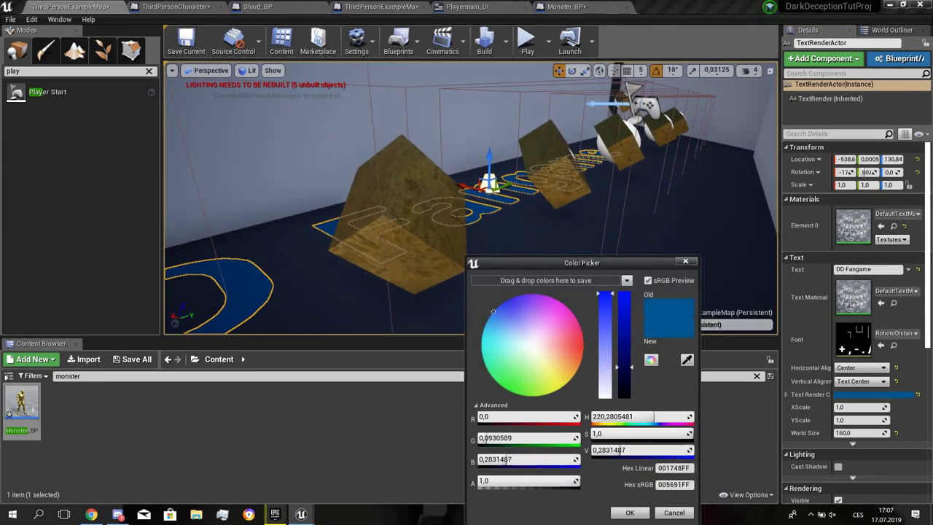
{"action": "left_click_drag", "start_coordinate": [570, 348], "coordinate": [583, 354]}
{"action": "left_click", "coordinate": [630, 513]}
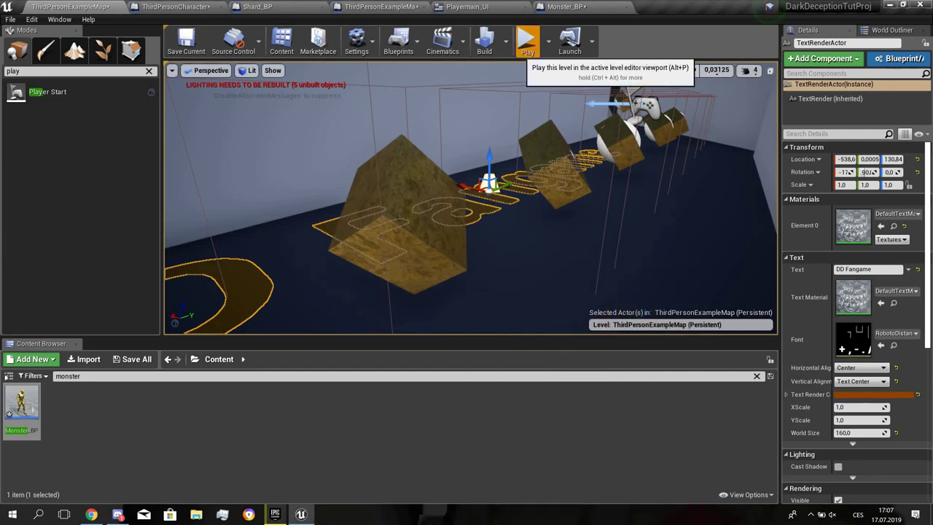
- Play-test the level with the recoloured floor text, and clear the monster search from the Content Browser
{"action": "left_click", "coordinate": [527, 42]}
{"action": "key", "text": "w"}
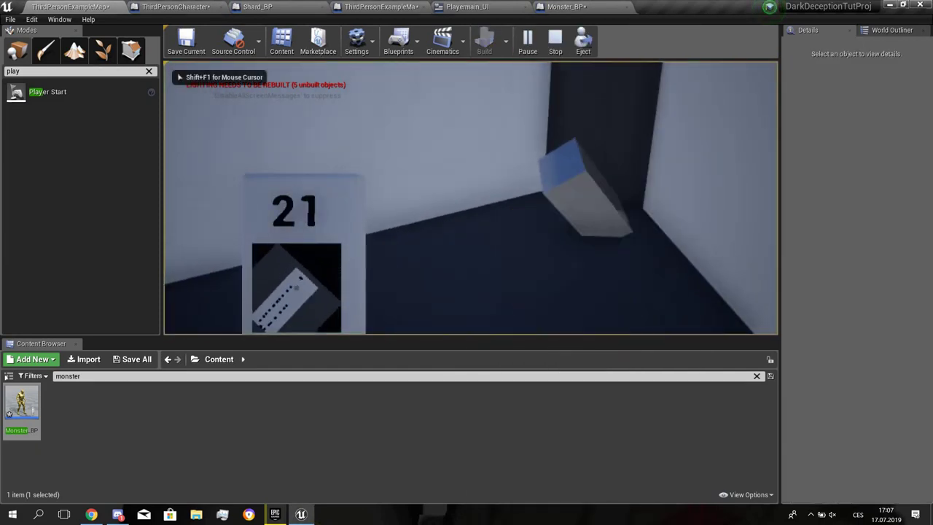
{"action": "key", "text": "w"}
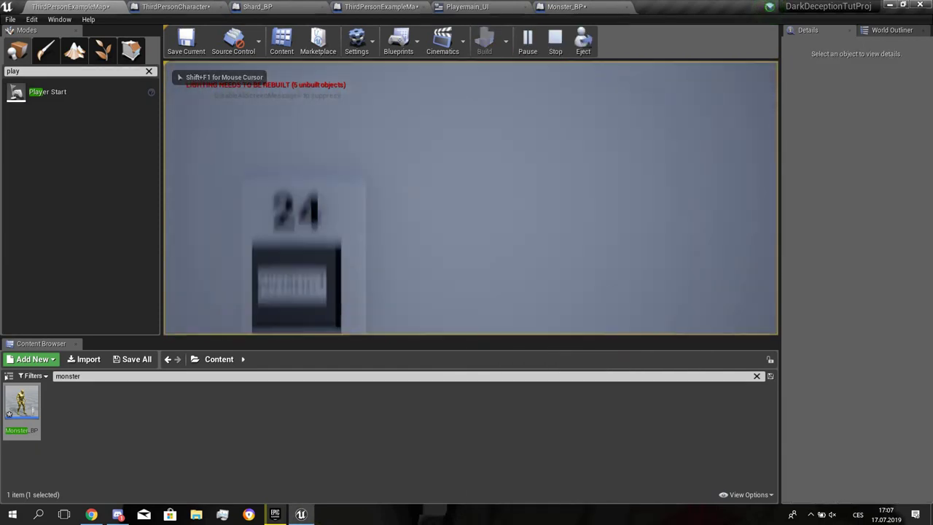
{"action": "key", "text": "Escape"}
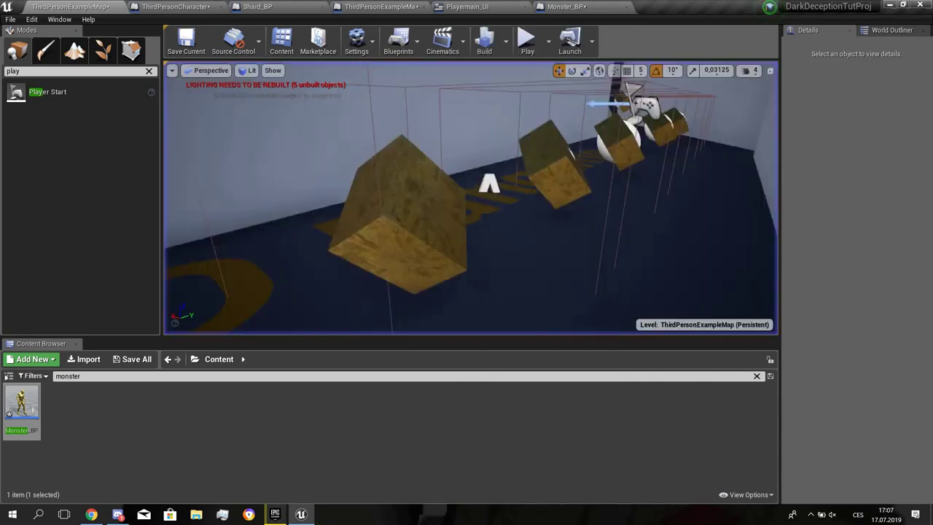
{"action": "left_click", "coordinate": [756, 376]}
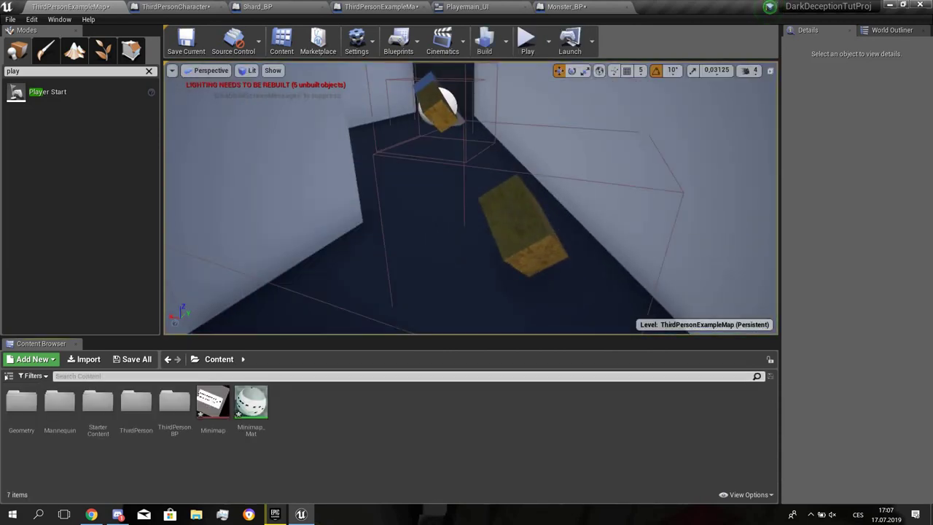